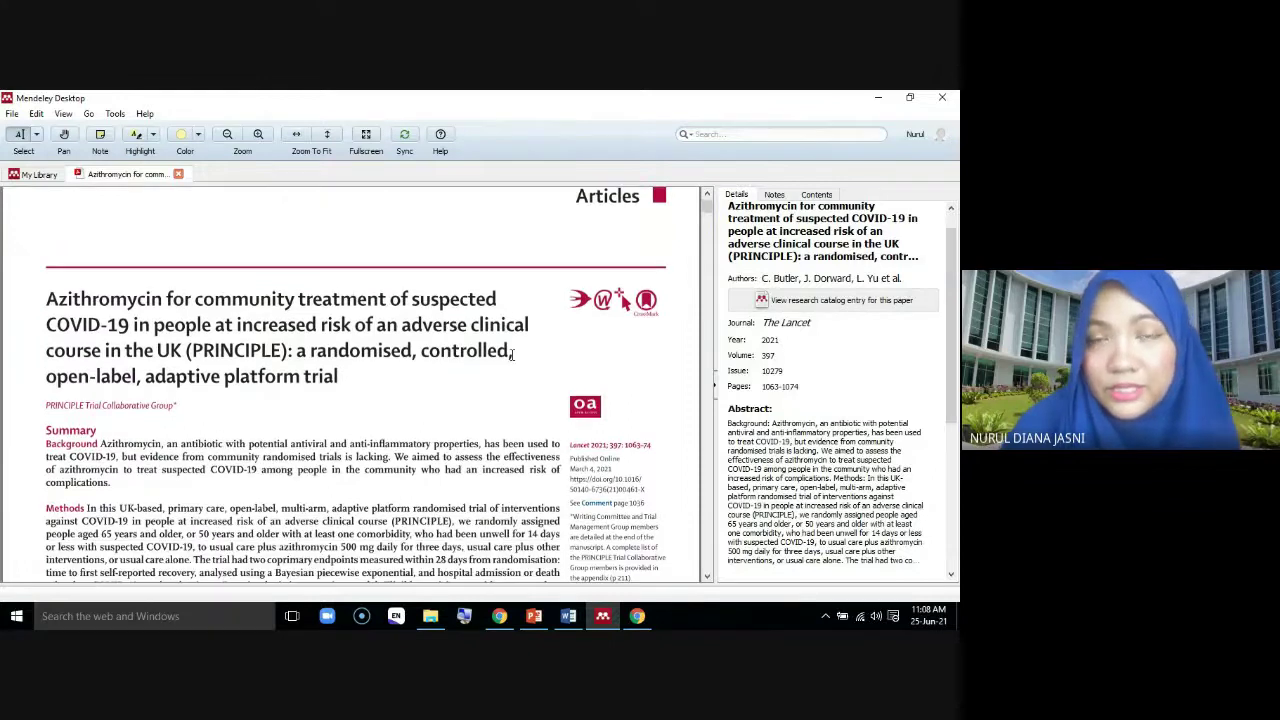
{"action": "scroll", "coordinate": [513, 355], "scroll_direction": "down", "scroll_amount": 2}
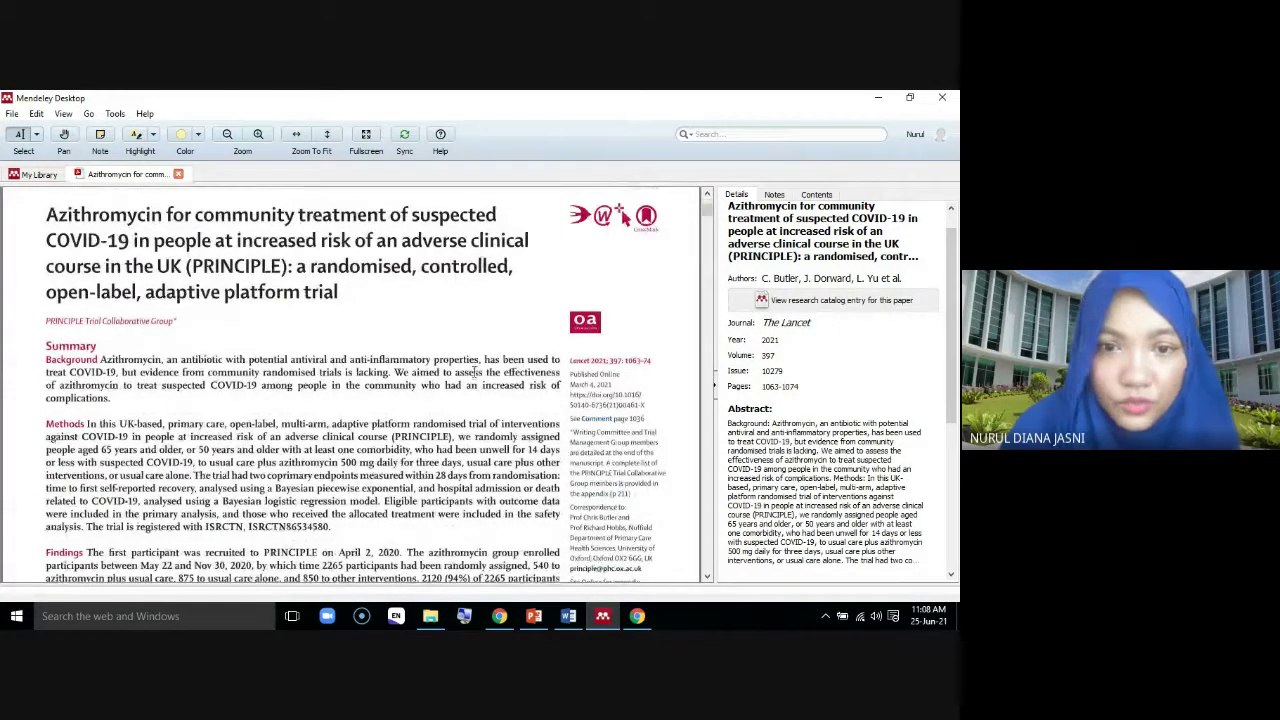
Scroll through the Azithromycin paper, then close its reader tab
{"action": "scroll", "coordinate": [656, 302], "scroll_direction": "down", "scroll_amount": 2}
{"action": "scroll", "coordinate": [908, 379], "scroll_direction": "down", "scroll_amount": 3}
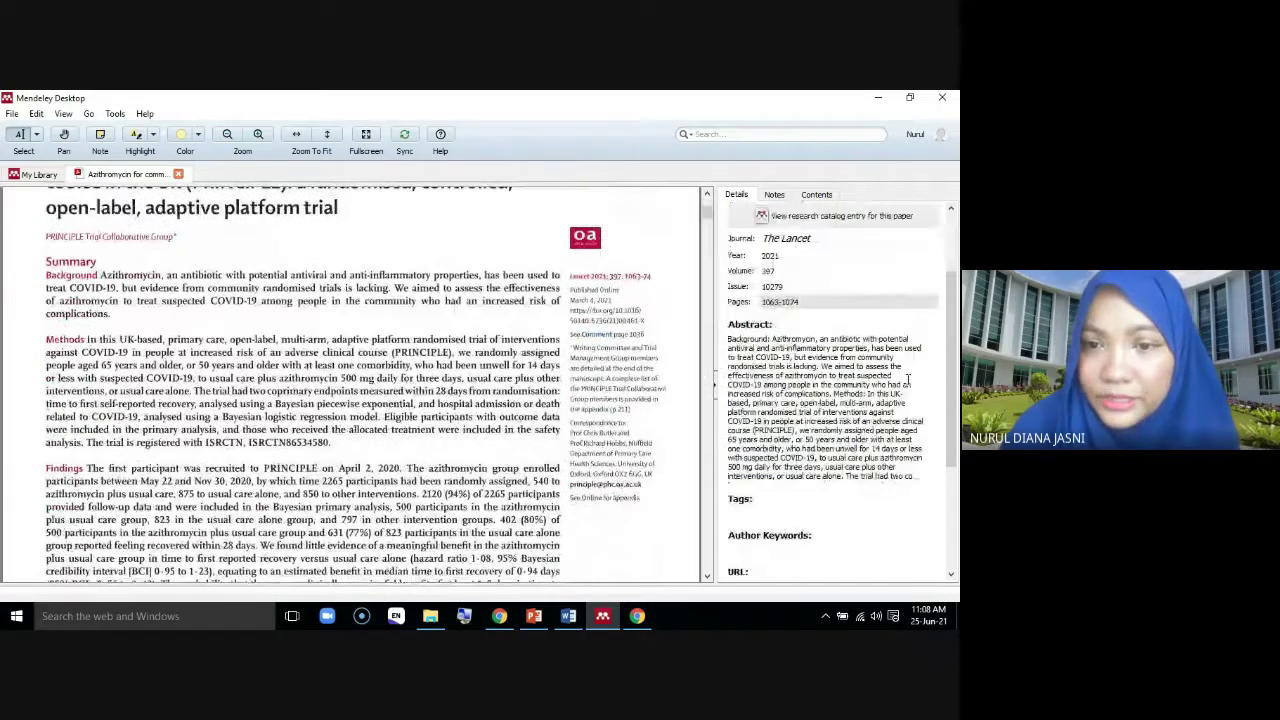
{"action": "scroll", "coordinate": [908, 379], "scroll_direction": "up", "scroll_amount": 5}
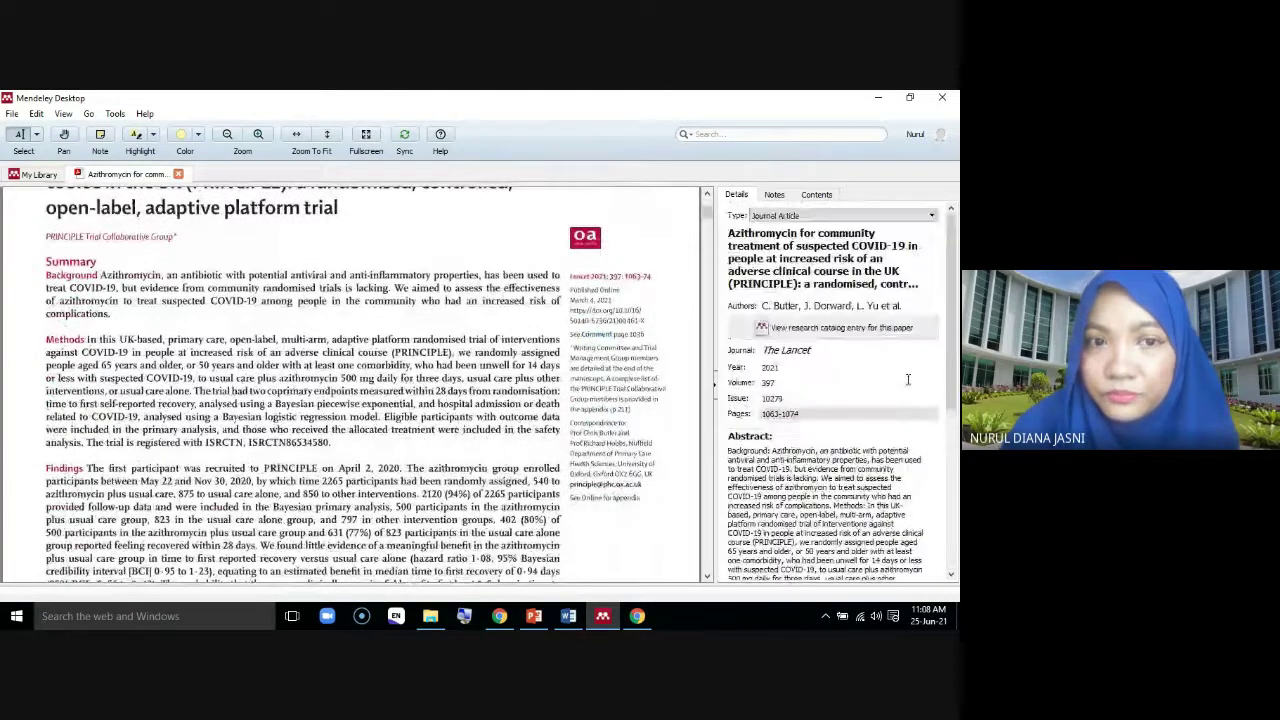
{"action": "left_click", "coordinate": [178, 174]}
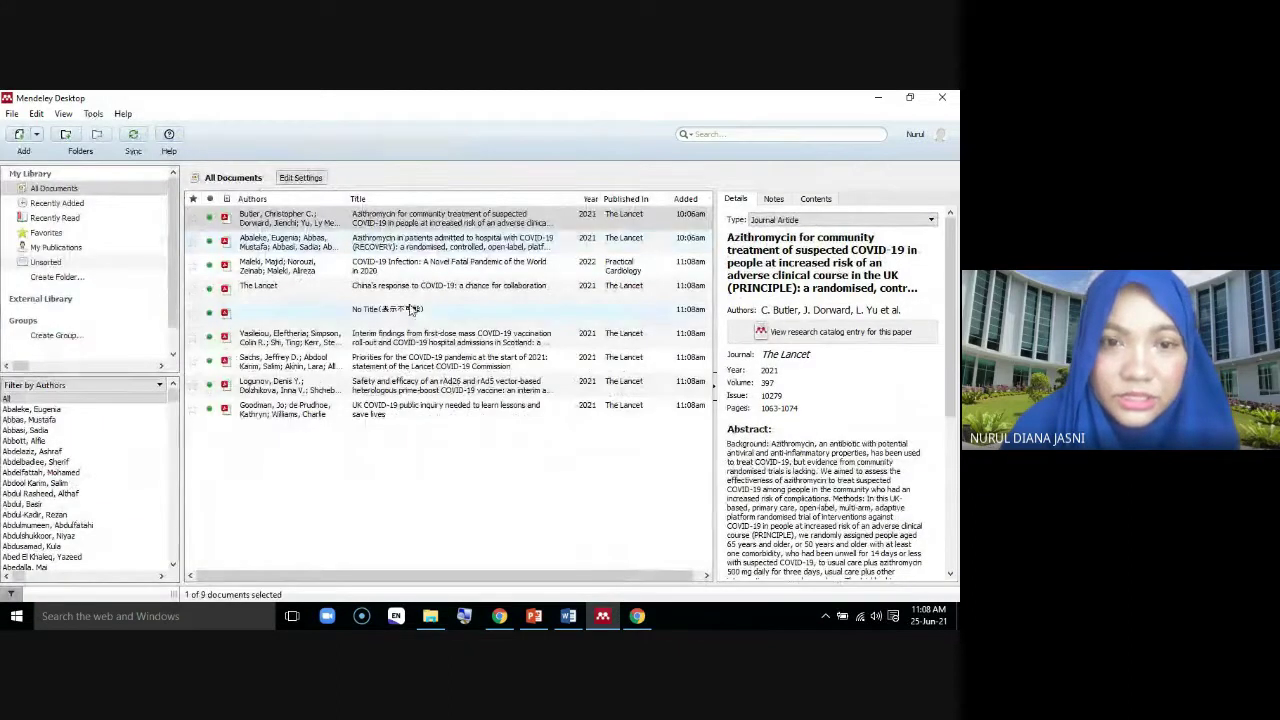
Open the untitled Index PDF and scroll through its pages
{"action": "left_click", "coordinate": [403, 316]}
{"action": "double_click", "coordinate": [403, 316]}
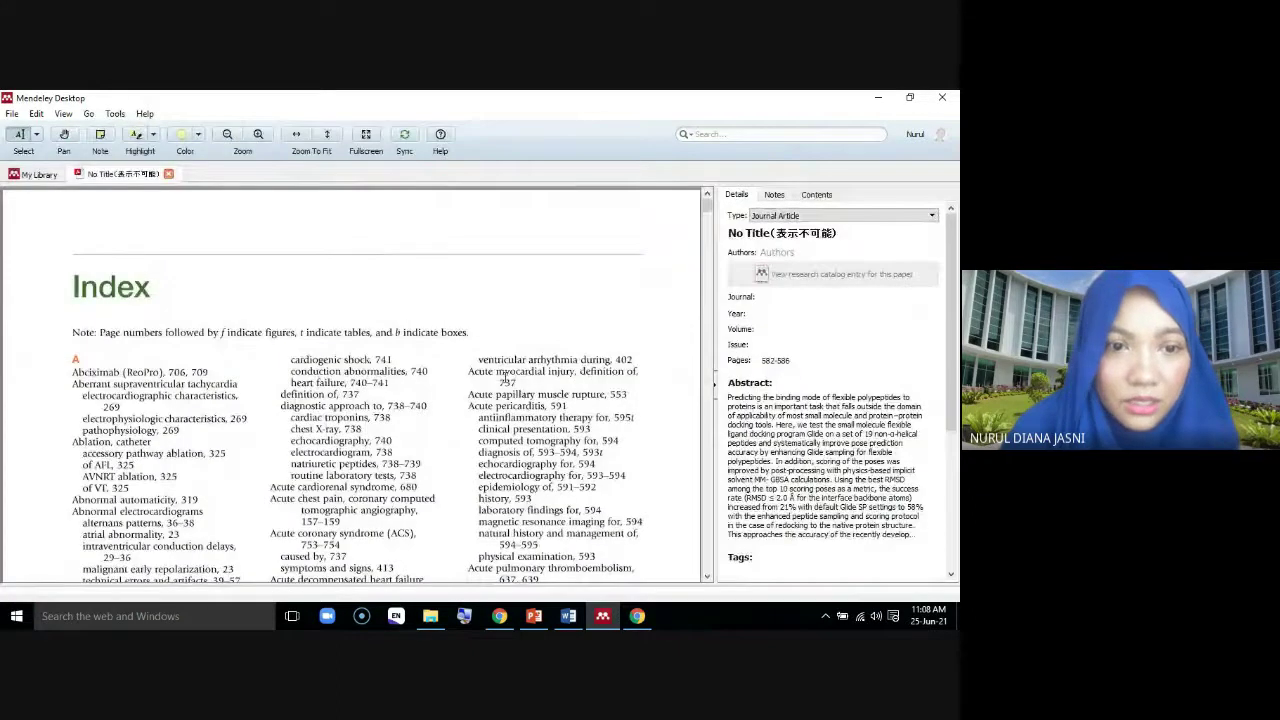
{"action": "scroll", "coordinate": [505, 373], "scroll_direction": "down", "scroll_amount": 10}
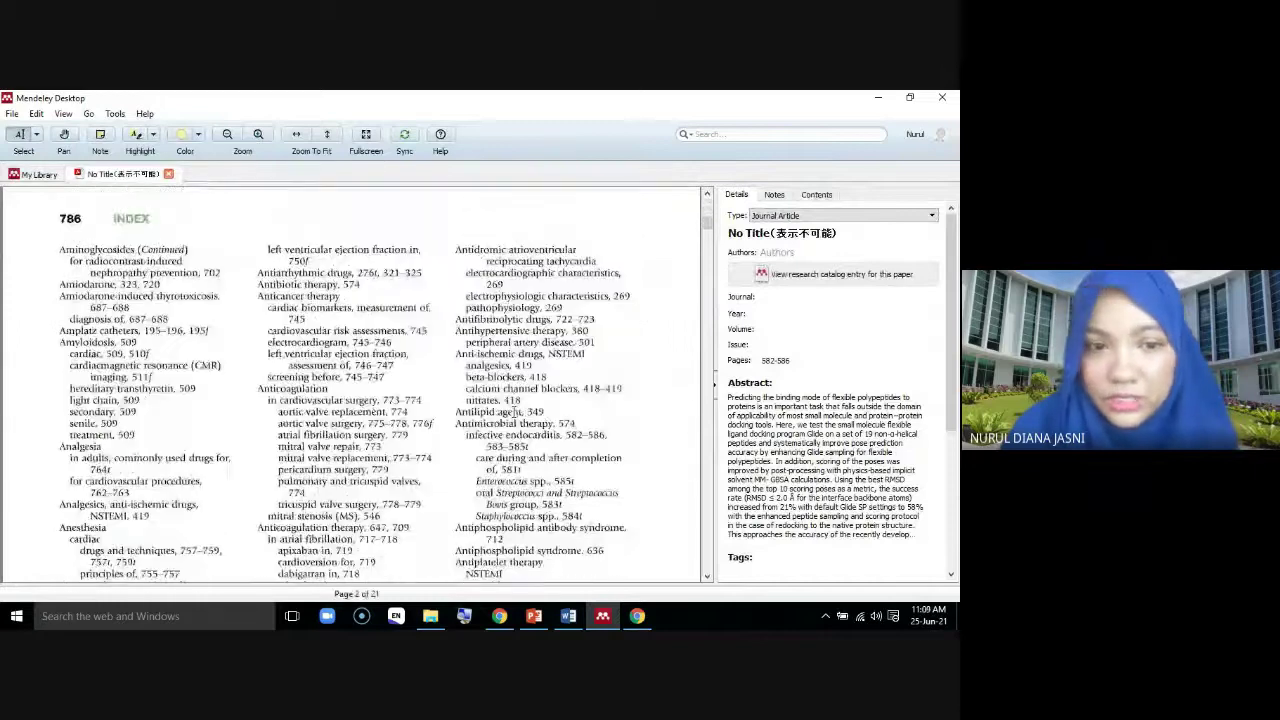
{"action": "scroll", "coordinate": [514, 412], "scroll_direction": "down", "scroll_amount": 10}
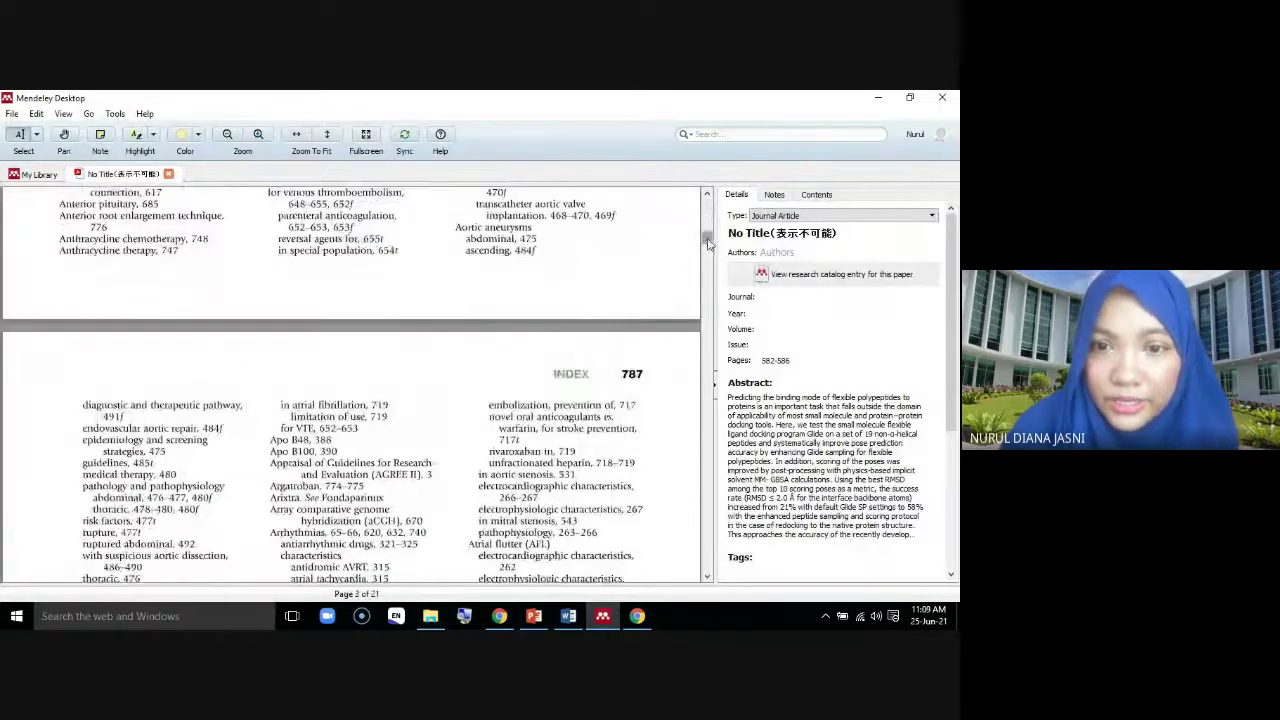
{"action": "left_click_drag", "start_coordinate": [707, 242], "coordinate": [708, 200]}
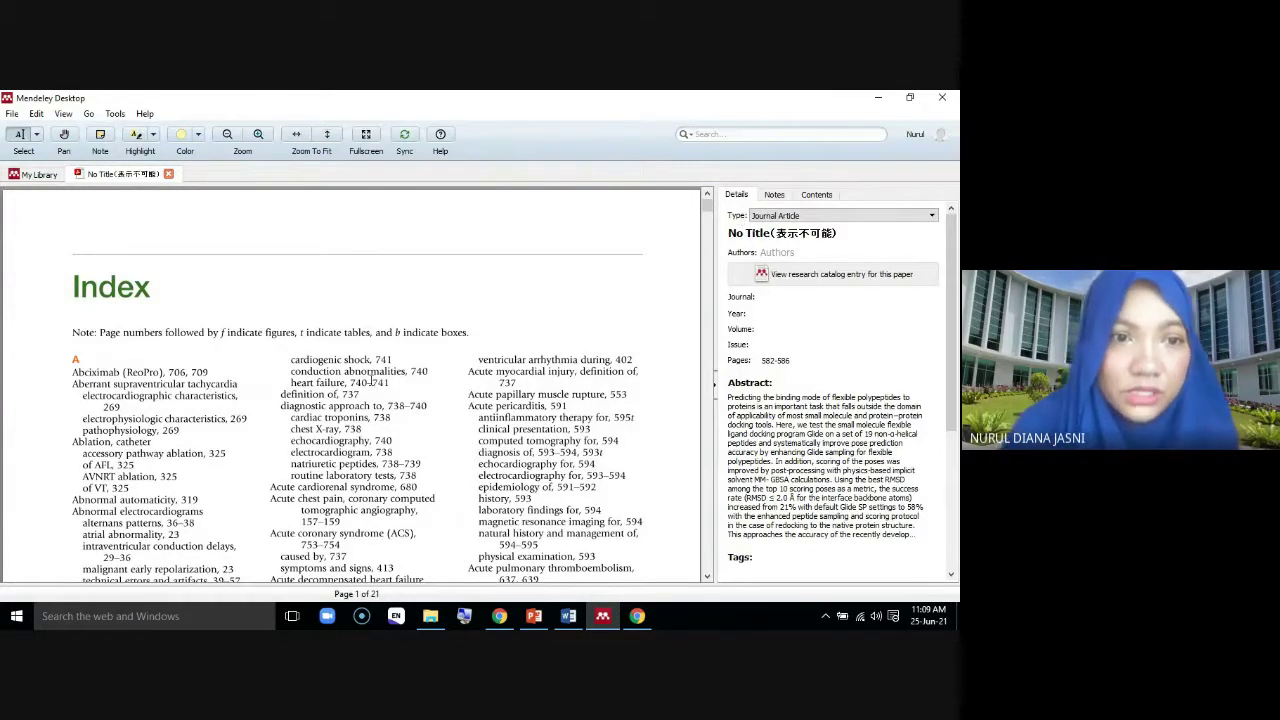
{"action": "scroll", "coordinate": [362, 376], "scroll_direction": "down", "scroll_amount": 3}
{"action": "scroll", "coordinate": [362, 376], "scroll_direction": "down", "scroll_amount": 10}
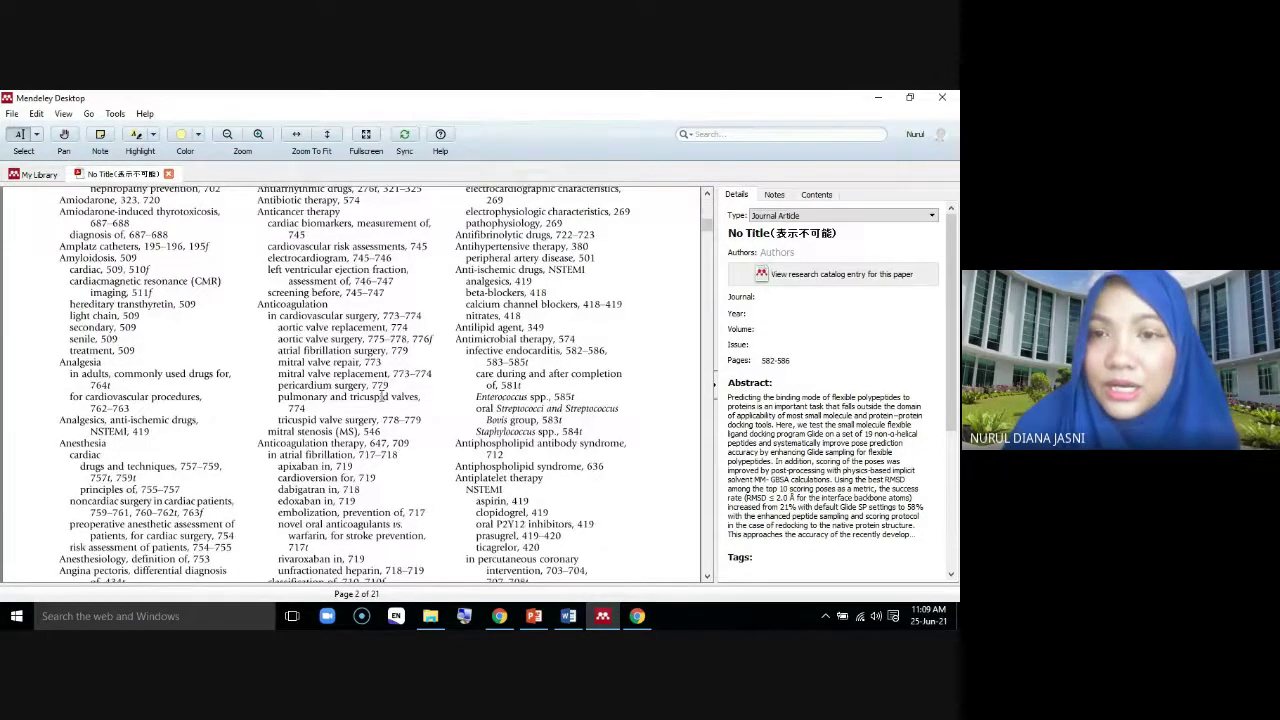
{"action": "scroll", "coordinate": [381, 396], "scroll_direction": "down", "scroll_amount": 6}
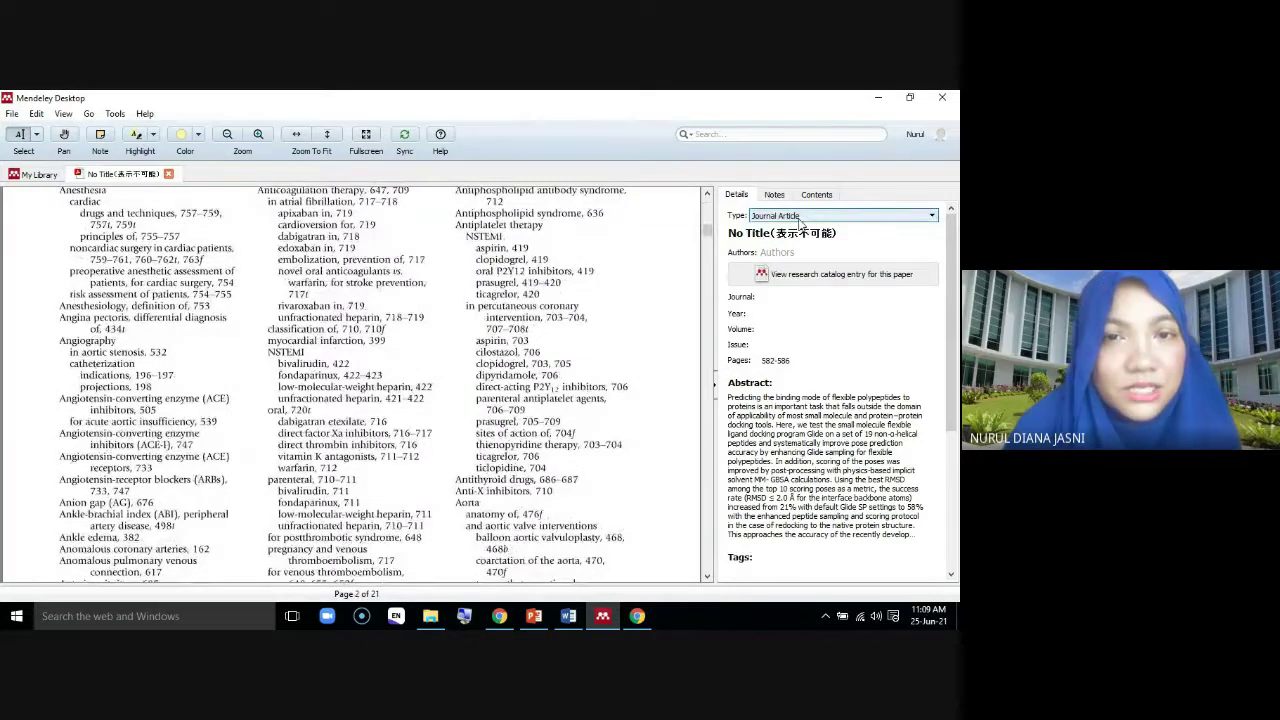
Look at the document Type choices without changing them, then return to My Library
{"action": "left_click", "coordinate": [932, 216]}
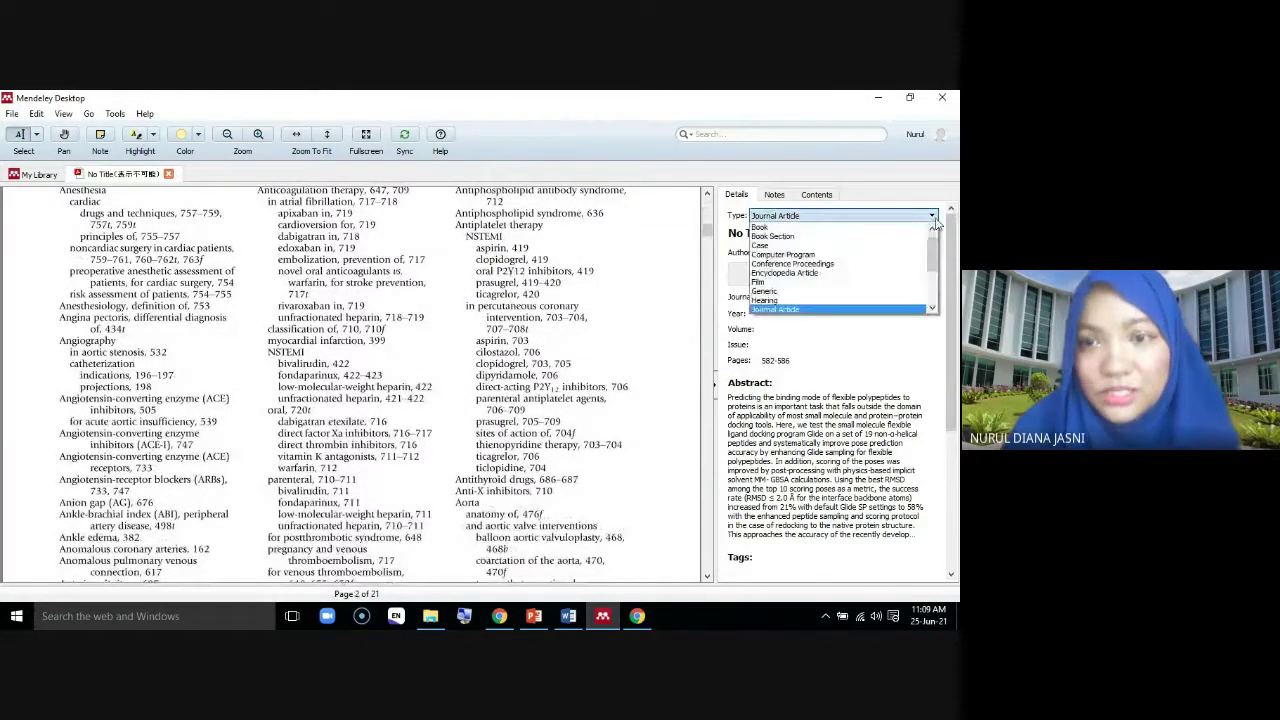
{"action": "scroll", "coordinate": [936, 265], "scroll_direction": "up", "scroll_amount": 1}
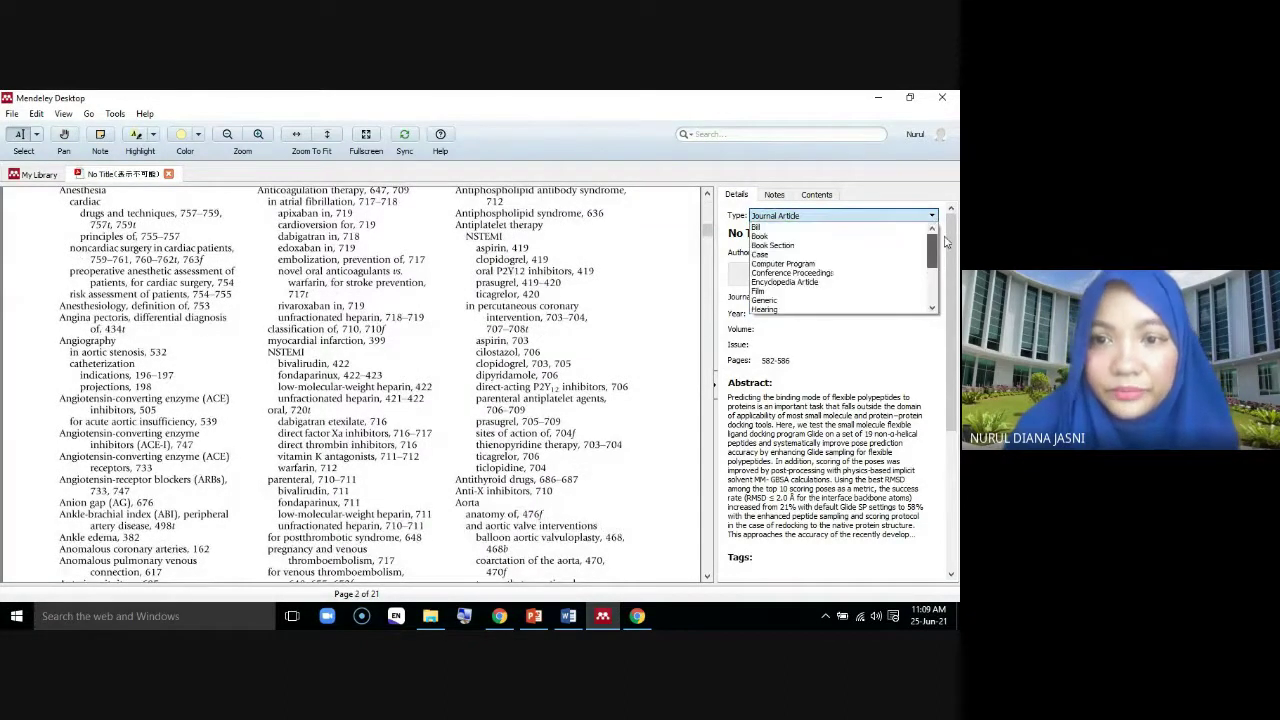
{"action": "left_click", "coordinate": [53, 195]}
{"action": "left_click", "coordinate": [33, 175]}
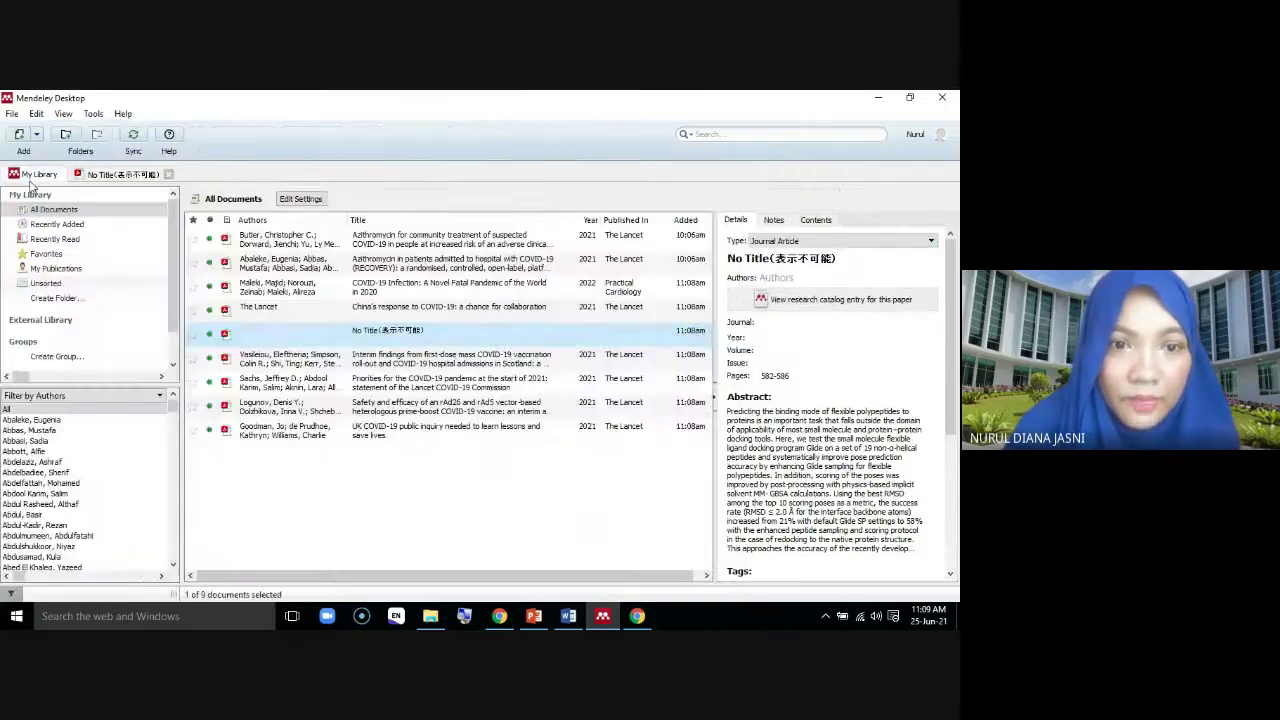
Browse the details of several documents, including the UK COVID-19 public inquiry article
{"action": "left_click", "coordinate": [450, 360]}
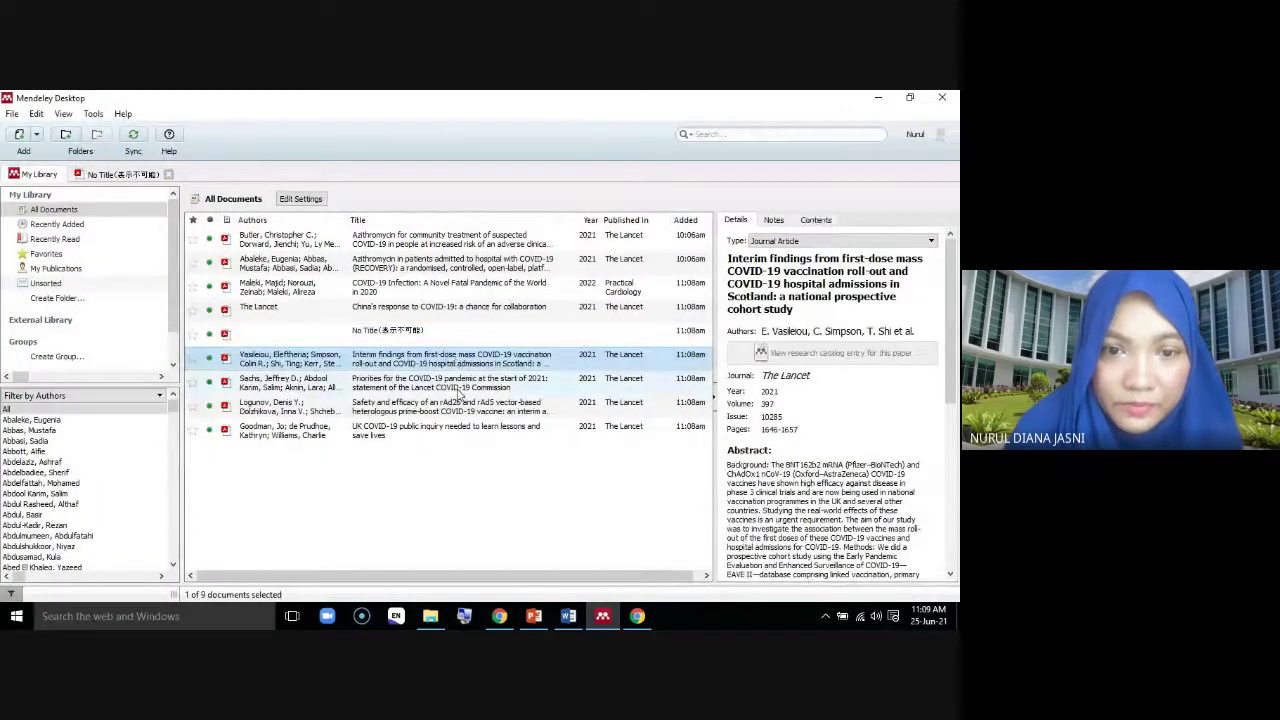
{"action": "left_click", "coordinate": [455, 384]}
{"action": "left_click", "coordinate": [460, 412]}
{"action": "left_click", "coordinate": [455, 430]}
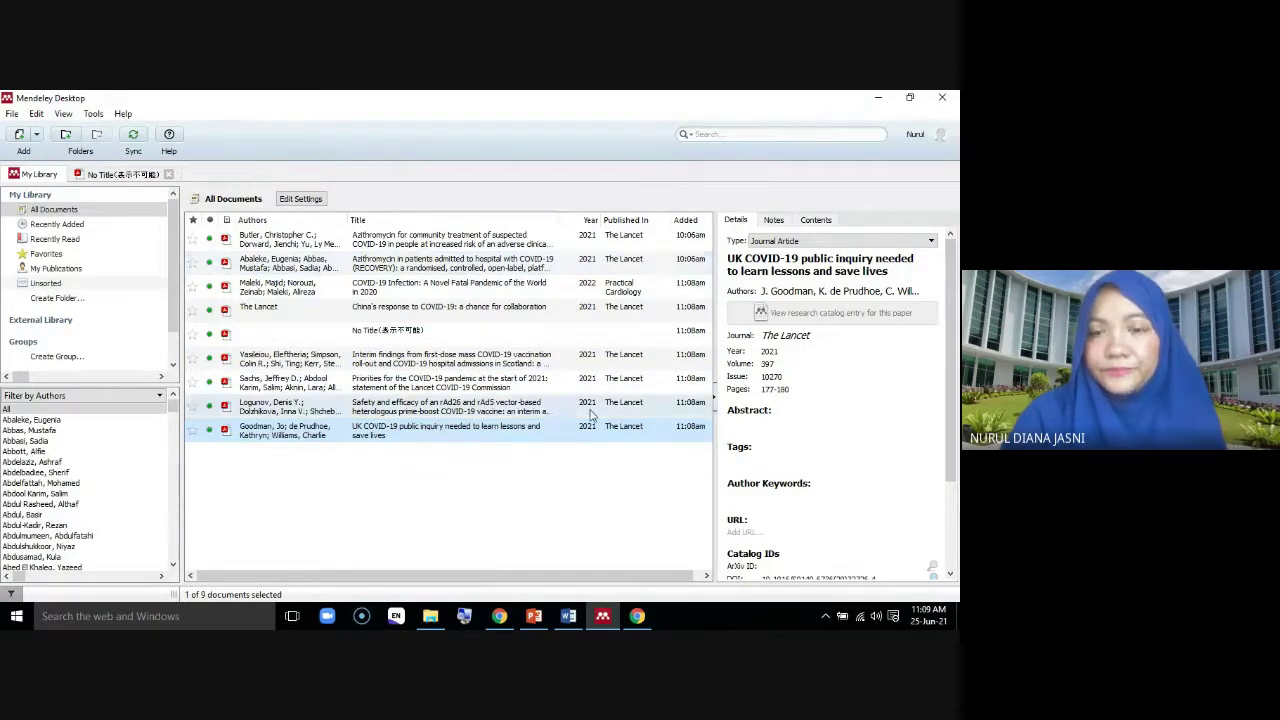
{"action": "left_click", "coordinate": [489, 494]}
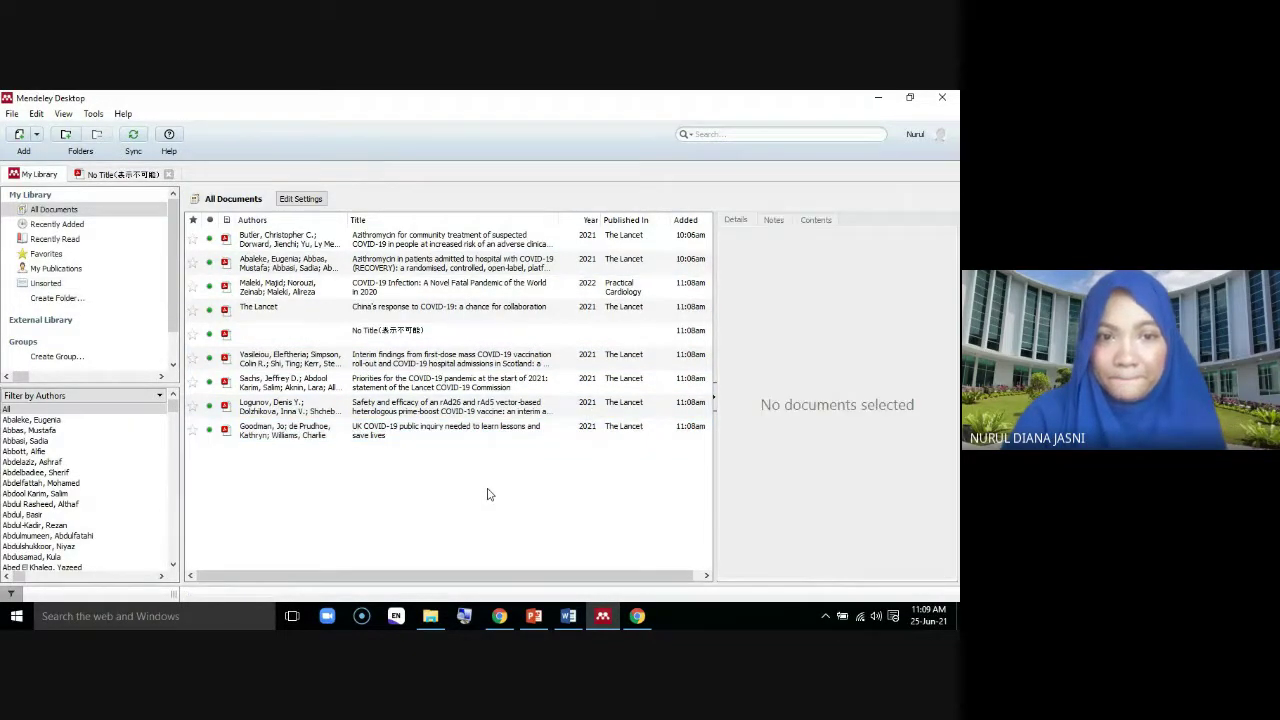
Delete the untitled No Title document, leaving 8 documents in the library
{"action": "left_click", "coordinate": [411, 245]}
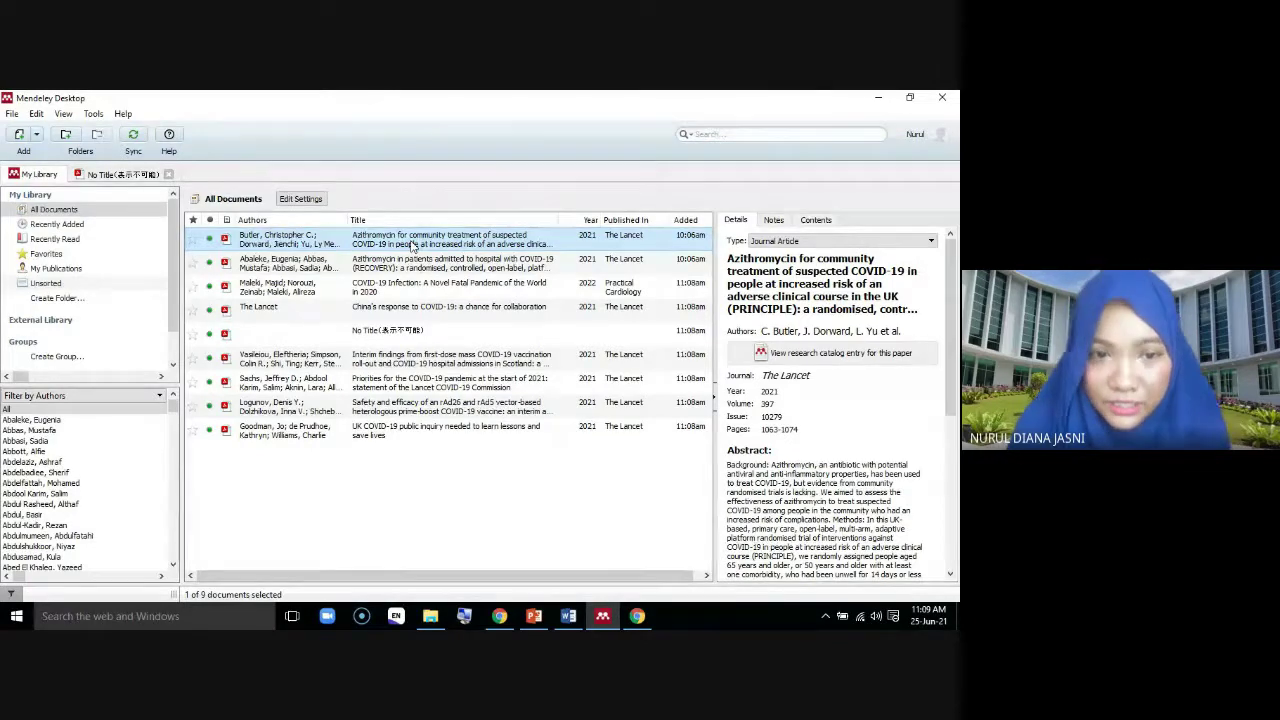
{"action": "left_click", "coordinate": [407, 336]}
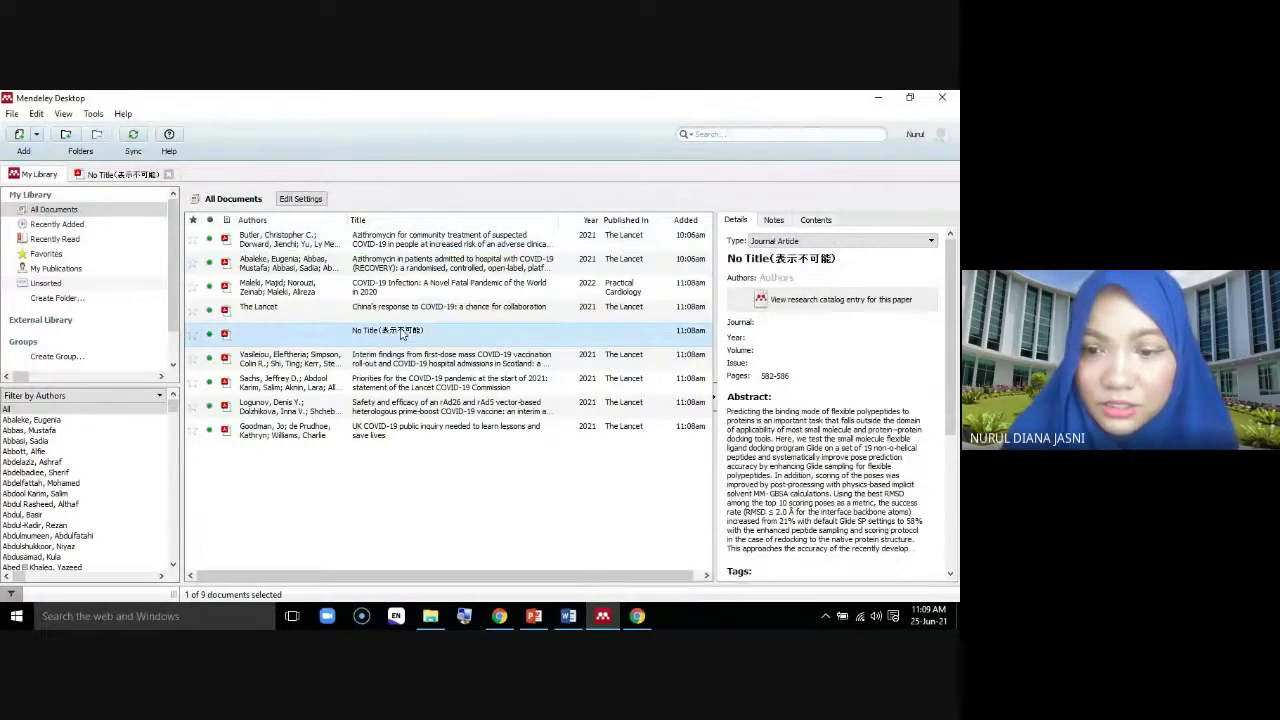
{"action": "key", "text": "Delete"}
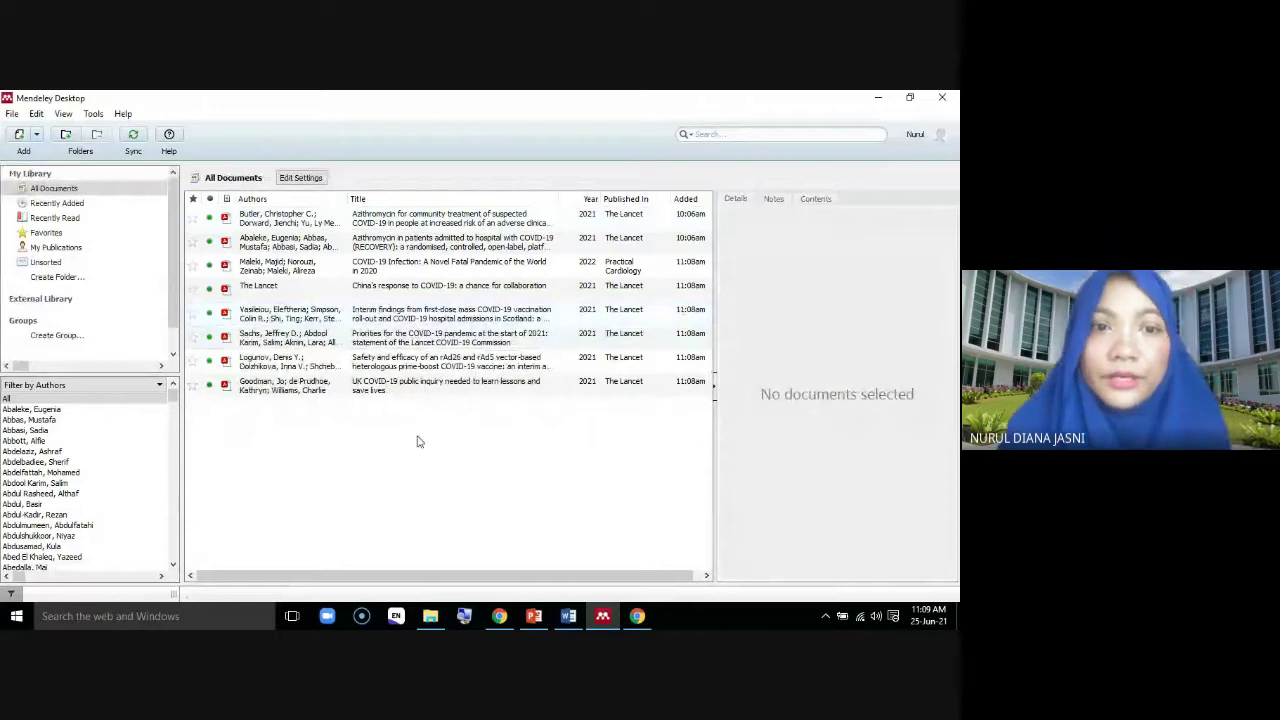
{"action": "left_click", "coordinate": [328, 299]}
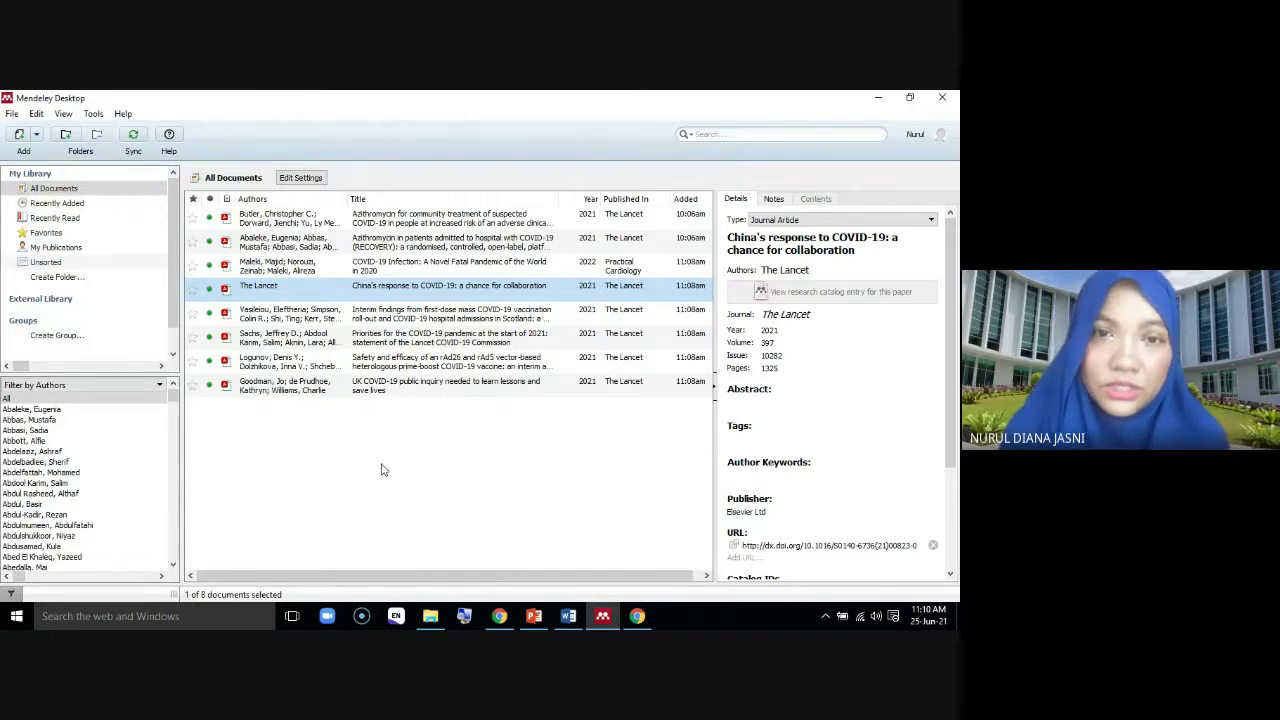
Start a new reference through File > Add Entry Manually..
{"action": "left_click", "coordinate": [11, 115]}
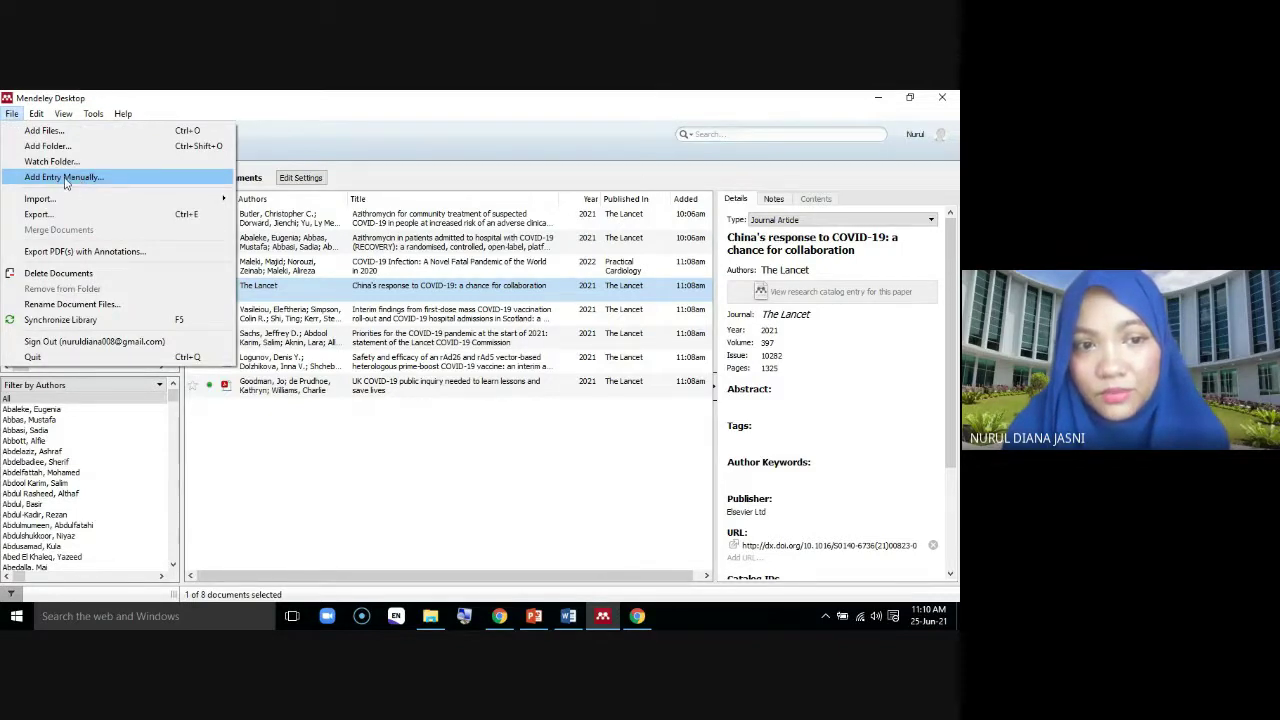
{"action": "left_click", "coordinate": [55, 178]}
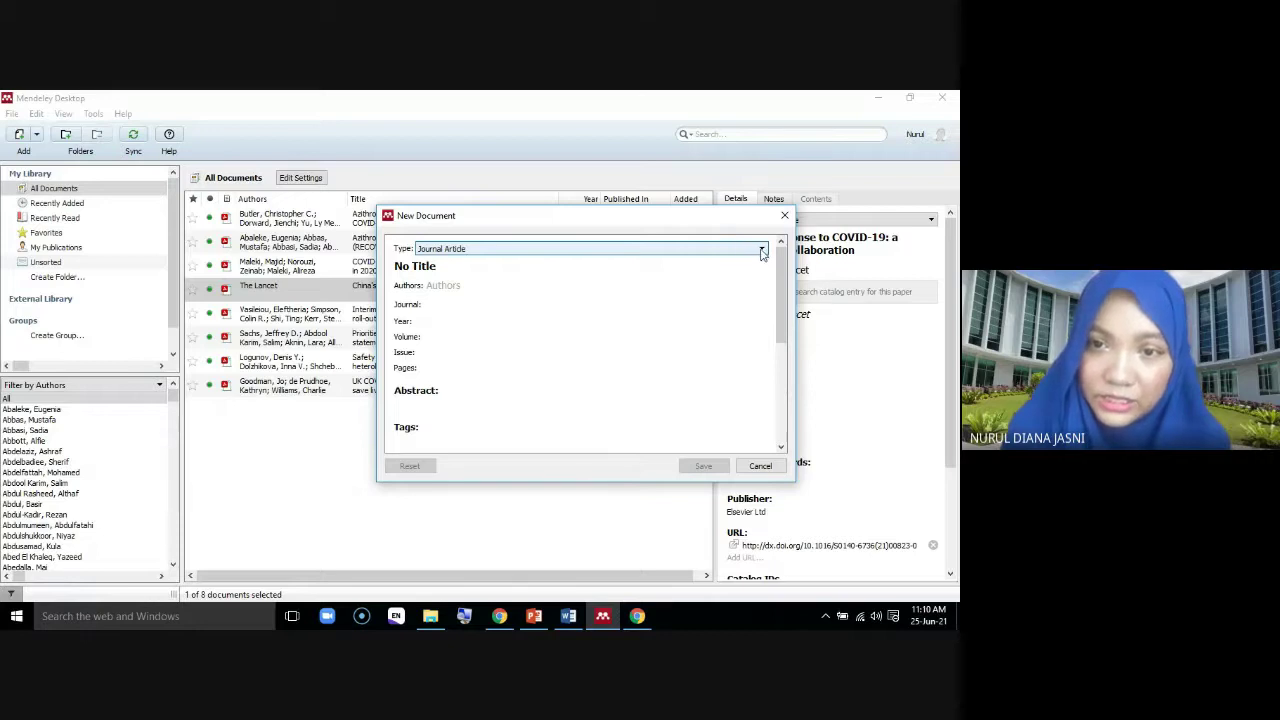
Scroll the New Document type list from Bill to Working Paper, then cancel
{"action": "left_click", "coordinate": [761, 250]}
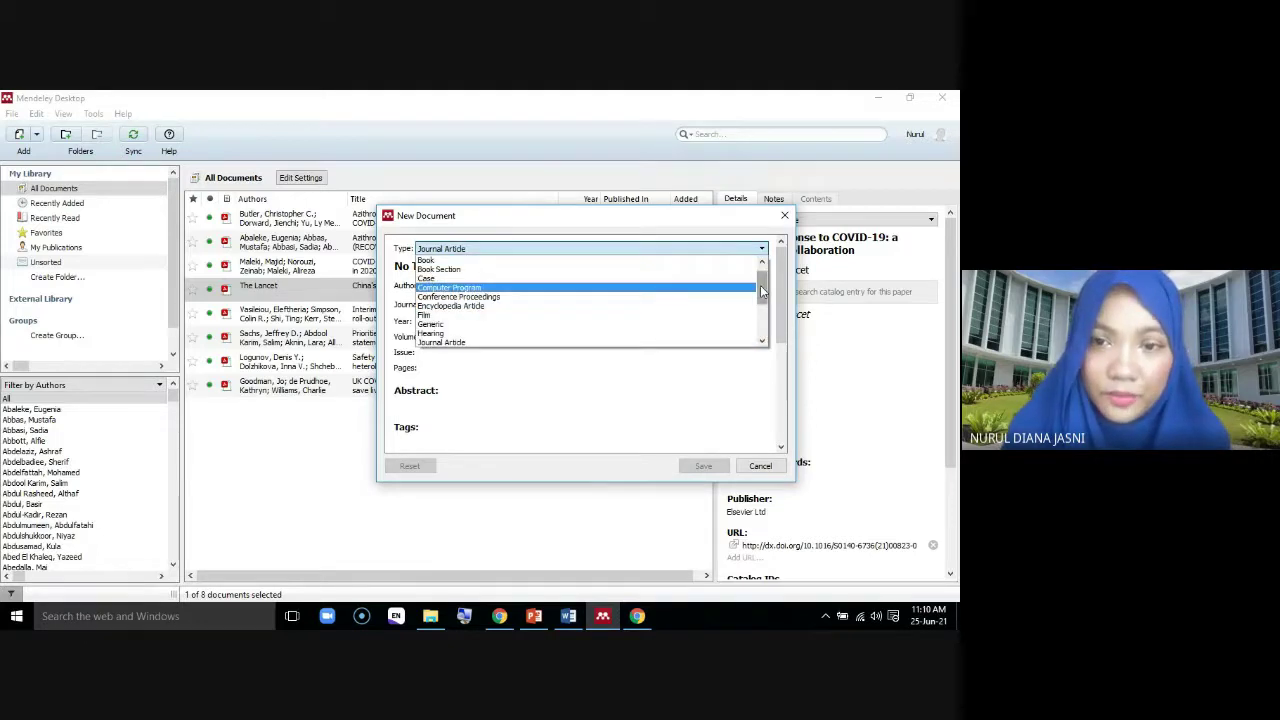
{"action": "left_click_drag", "start_coordinate": [761, 290], "coordinate": [765, 340]}
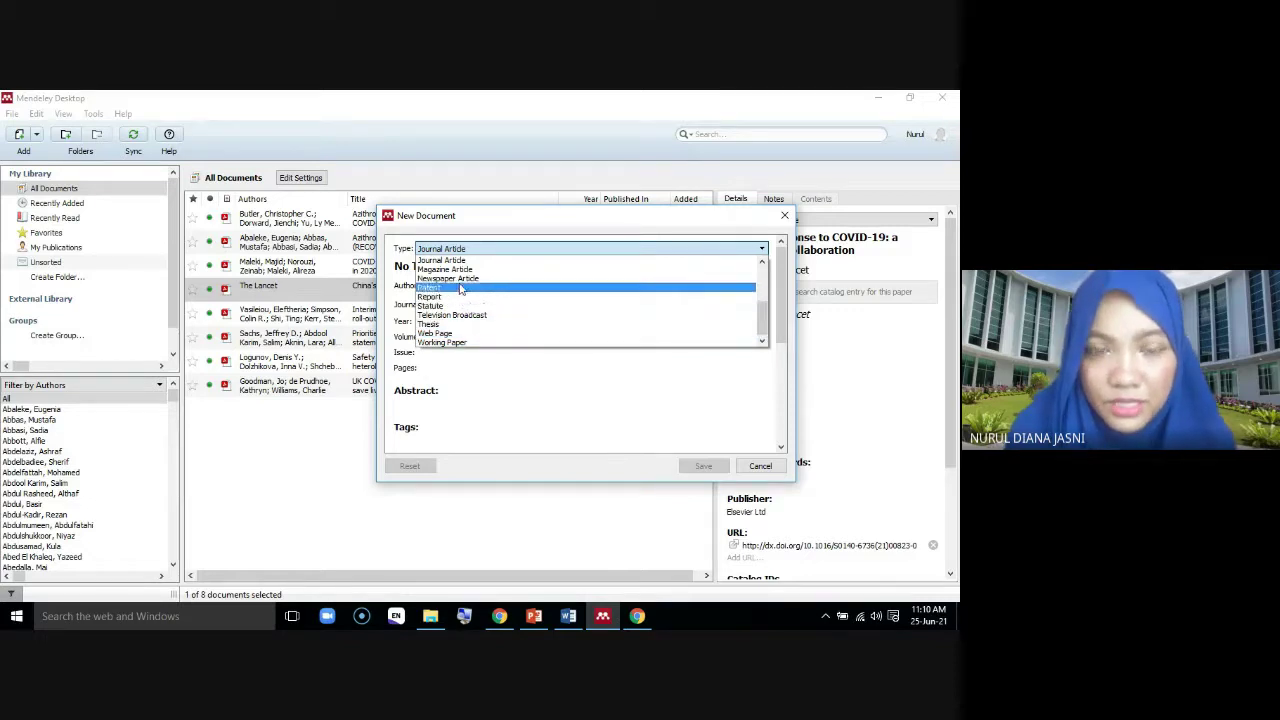
{"action": "left_click_drag", "start_coordinate": [773, 316], "coordinate": [769, 280]}
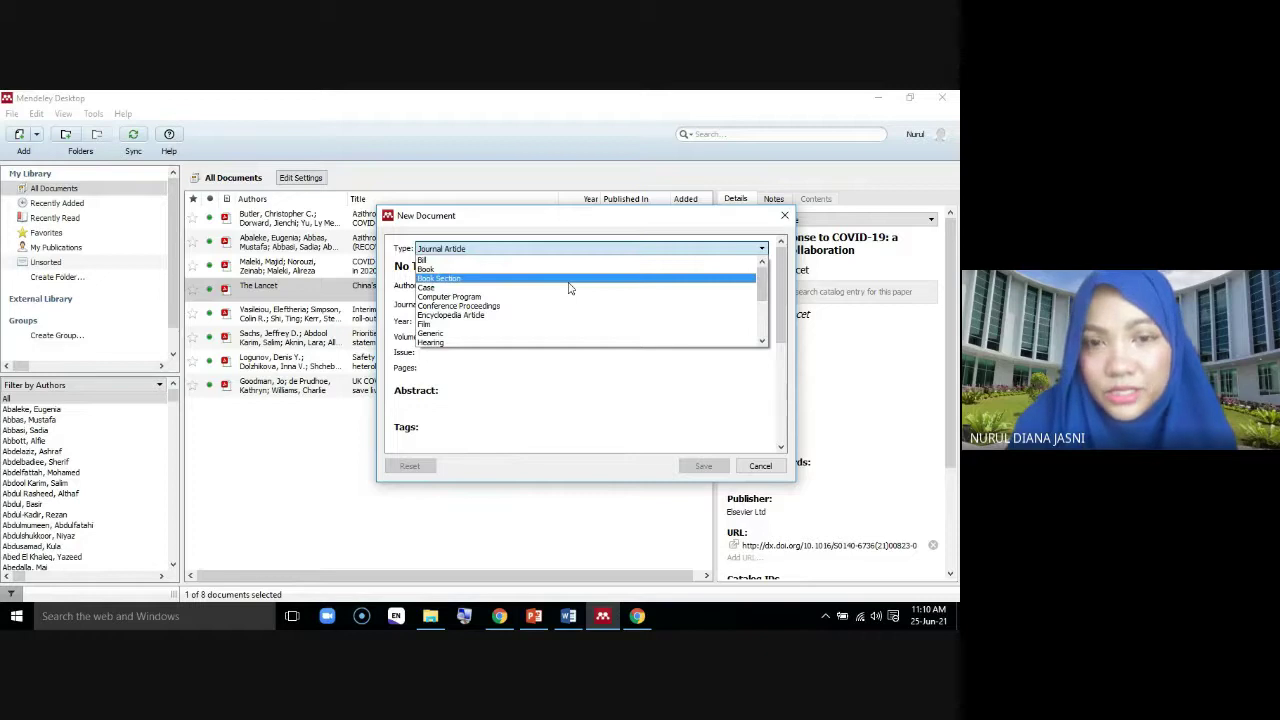
{"action": "left_click_drag", "start_coordinate": [766, 283], "coordinate": [770, 268]}
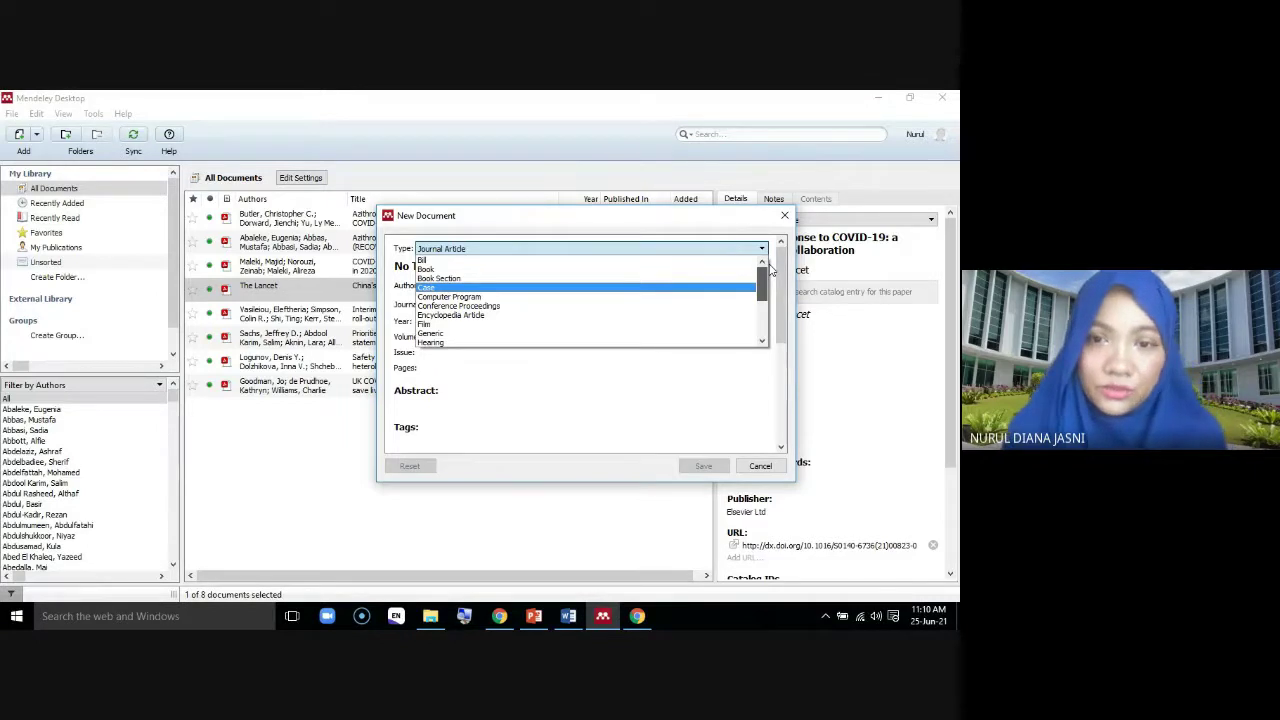
{"action": "left_click_drag", "start_coordinate": [770, 270], "coordinate": [770, 266]}
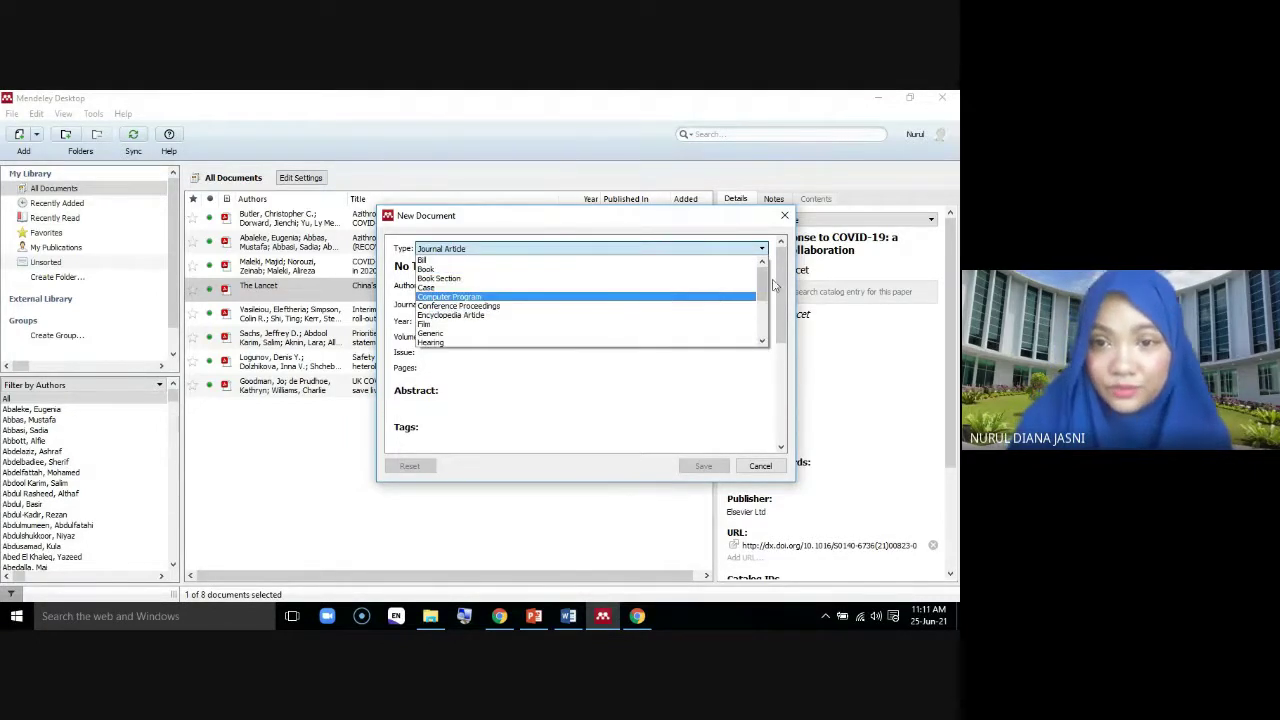
{"action": "left_click_drag", "start_coordinate": [764, 281], "coordinate": [766, 329]}
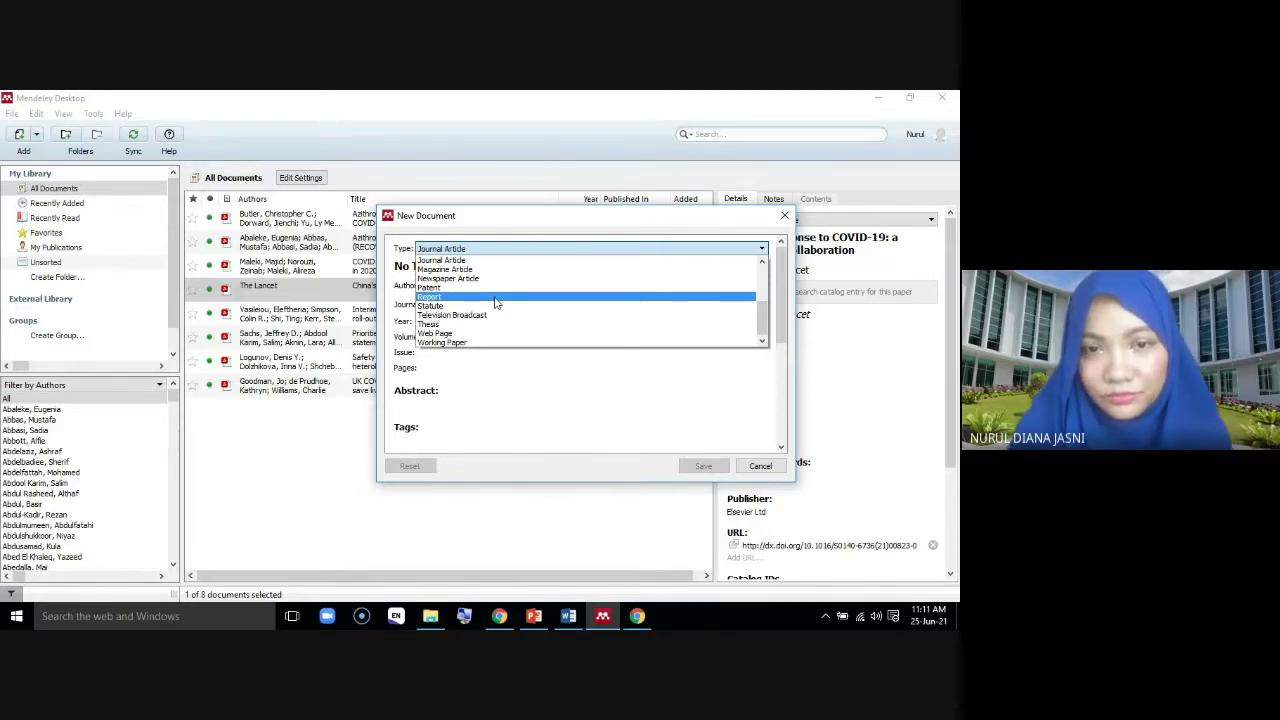
{"action": "left_click", "coordinate": [771, 470]}
Minimize Mendeley and open My EndNote Library.enl in EndNote 20
{"action": "left_click", "coordinate": [877, 97]}
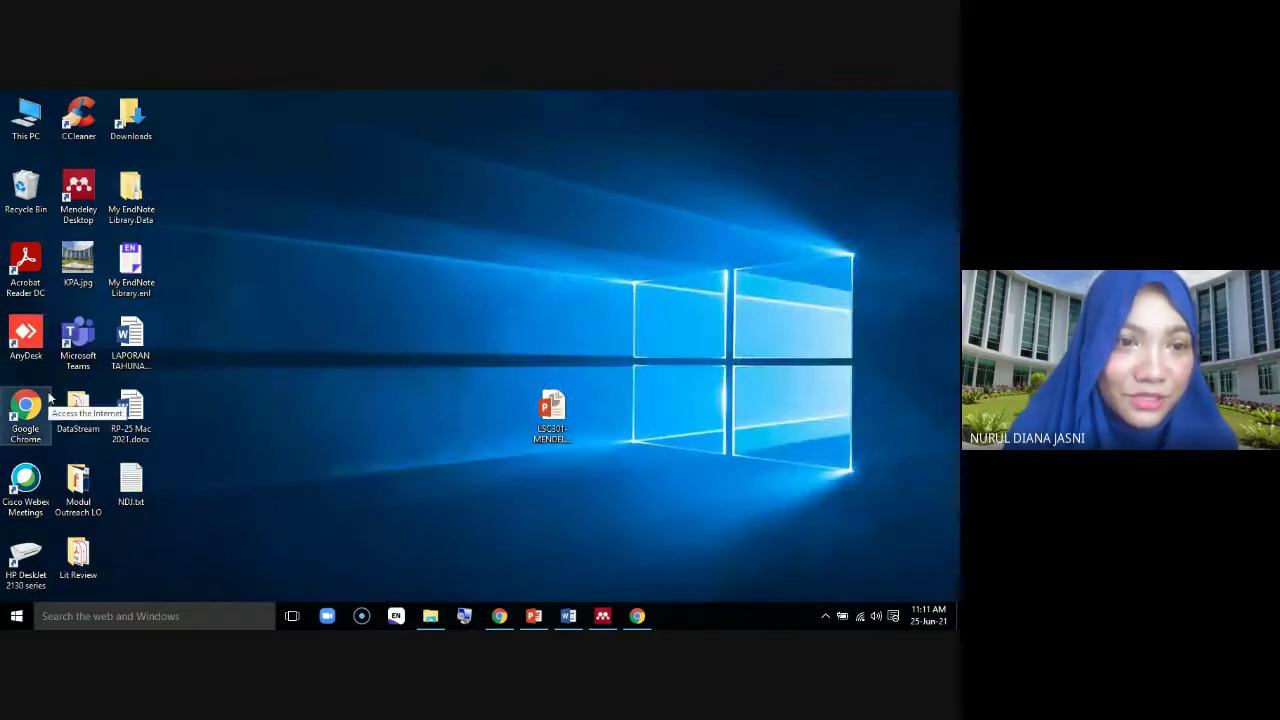
{"action": "double_click", "coordinate": [128, 268]}
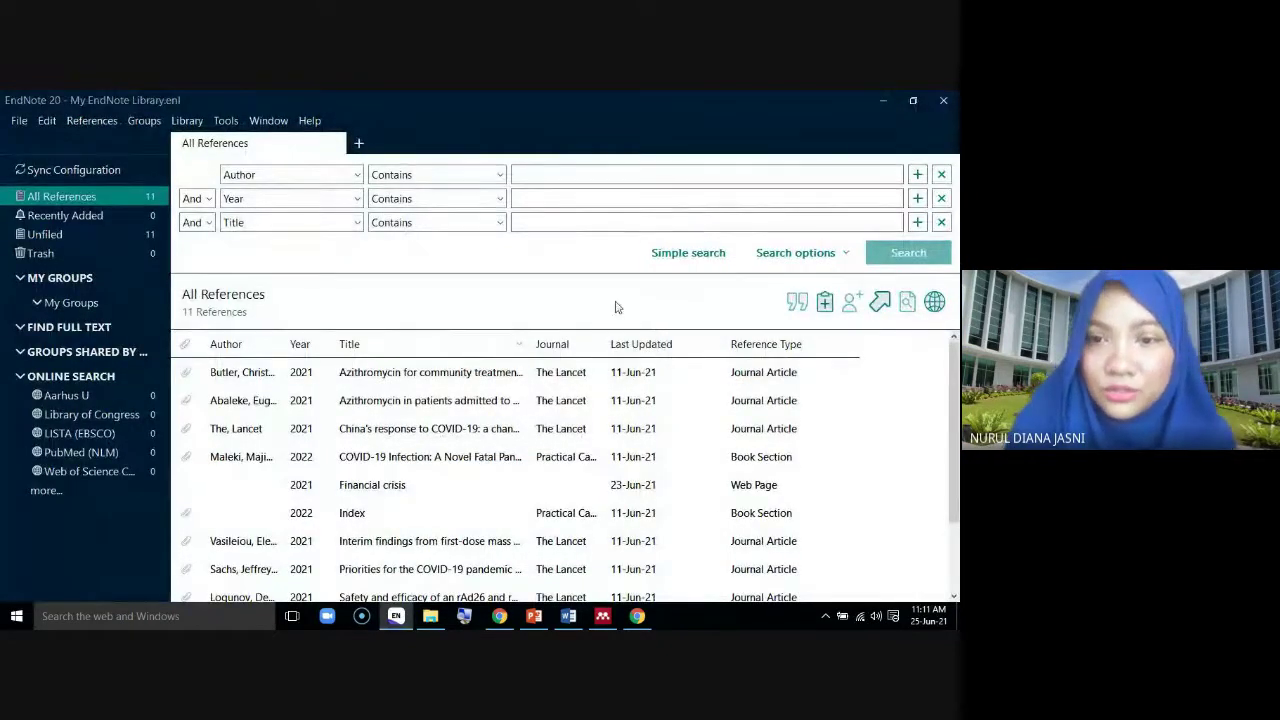
Create a new EndNote reference, browse its Reference Type list, then switch back to Mendeley
{"action": "left_click", "coordinate": [825, 304]}
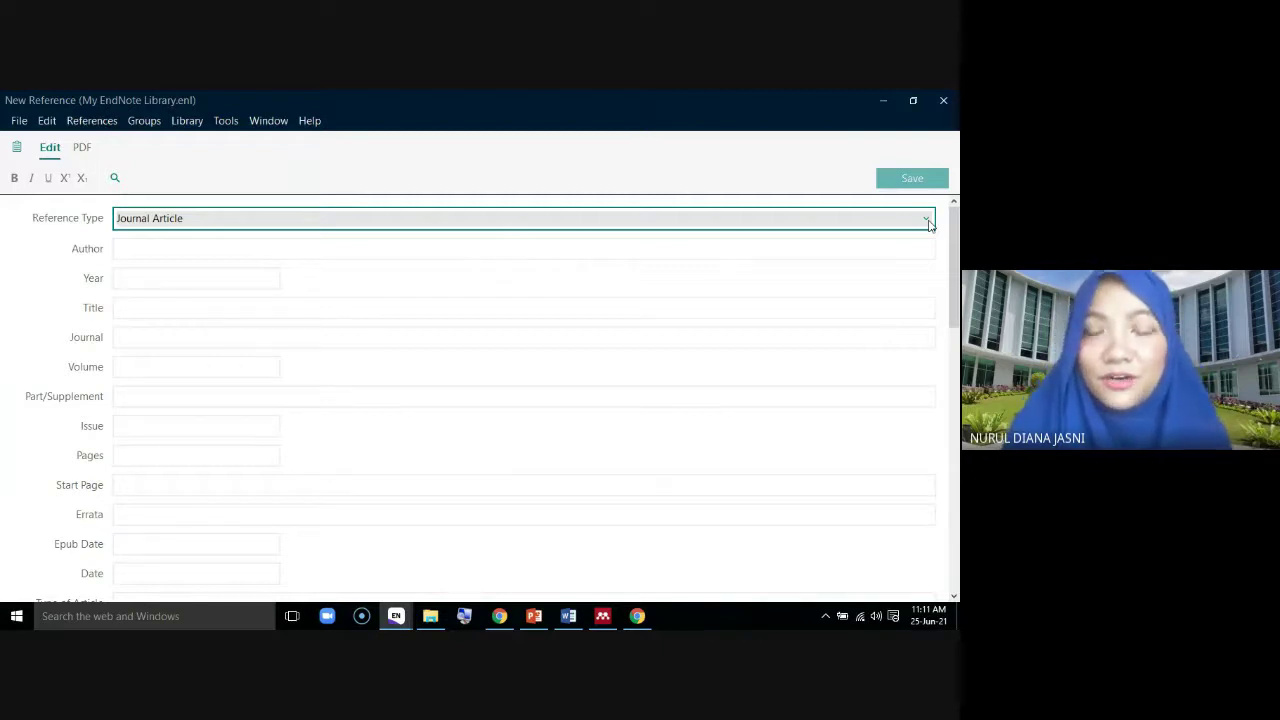
{"action": "left_click", "coordinate": [927, 220]}
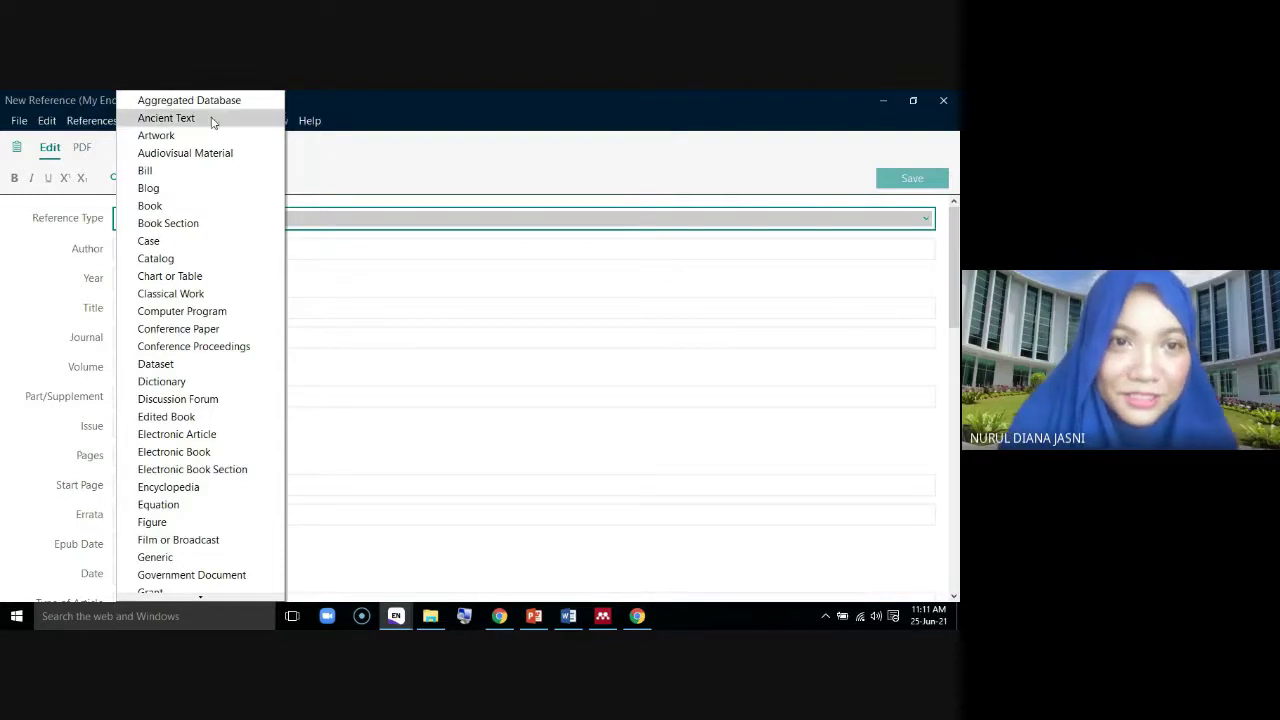
{"action": "scroll", "coordinate": [222, 284], "scroll_direction": "down", "scroll_amount": 3}
{"action": "scroll", "coordinate": [222, 284], "scroll_direction": "down", "scroll_amount": 7}
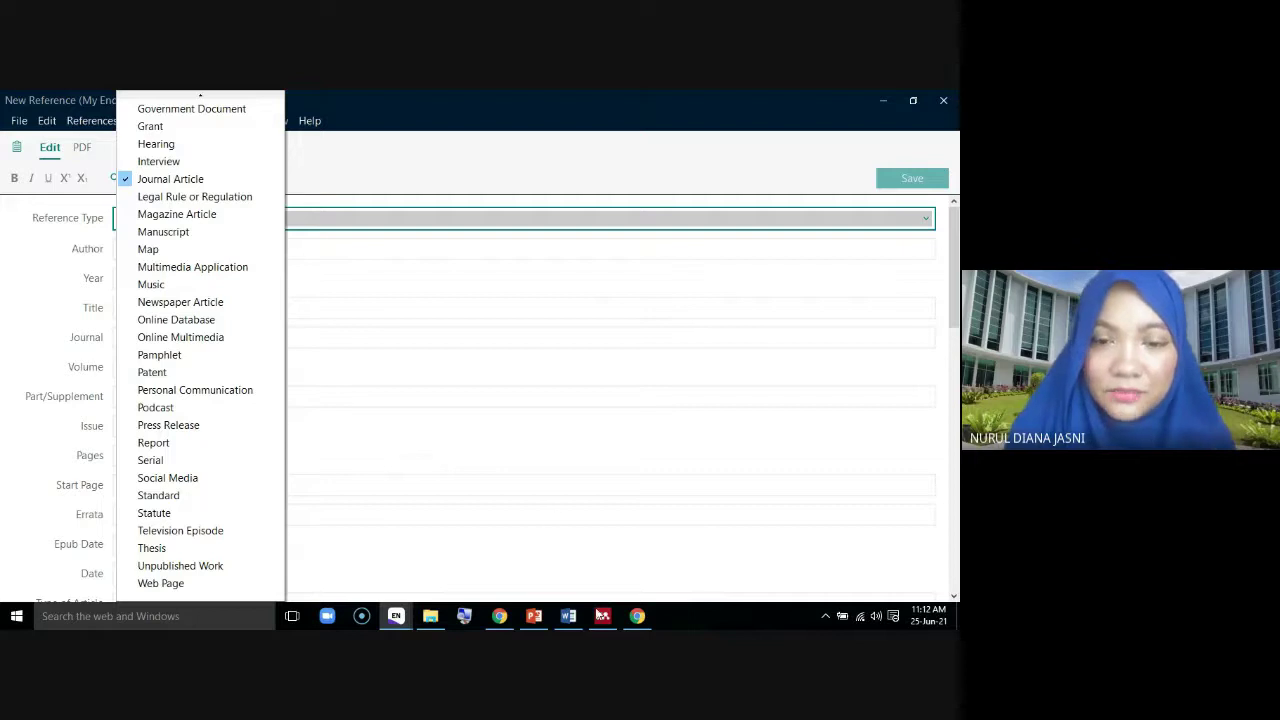
{"action": "mouse_move", "coordinate": [603, 617]}
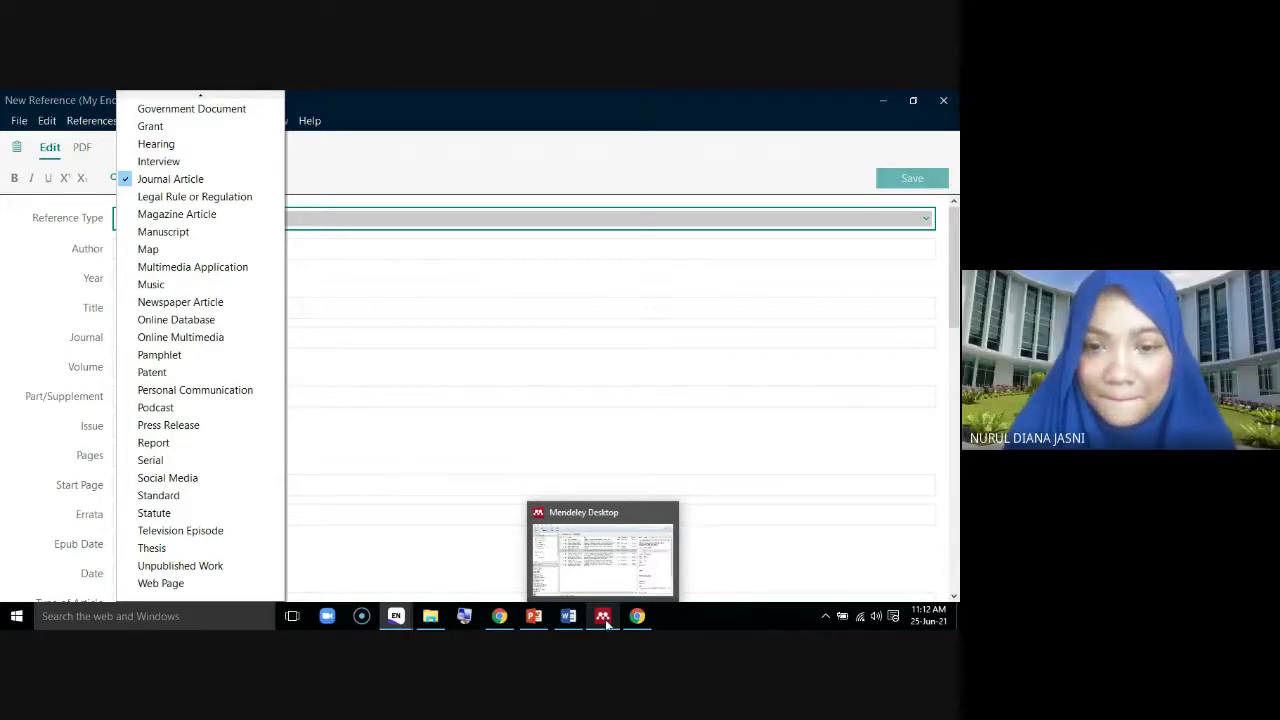
{"action": "left_click", "coordinate": [603, 616]}
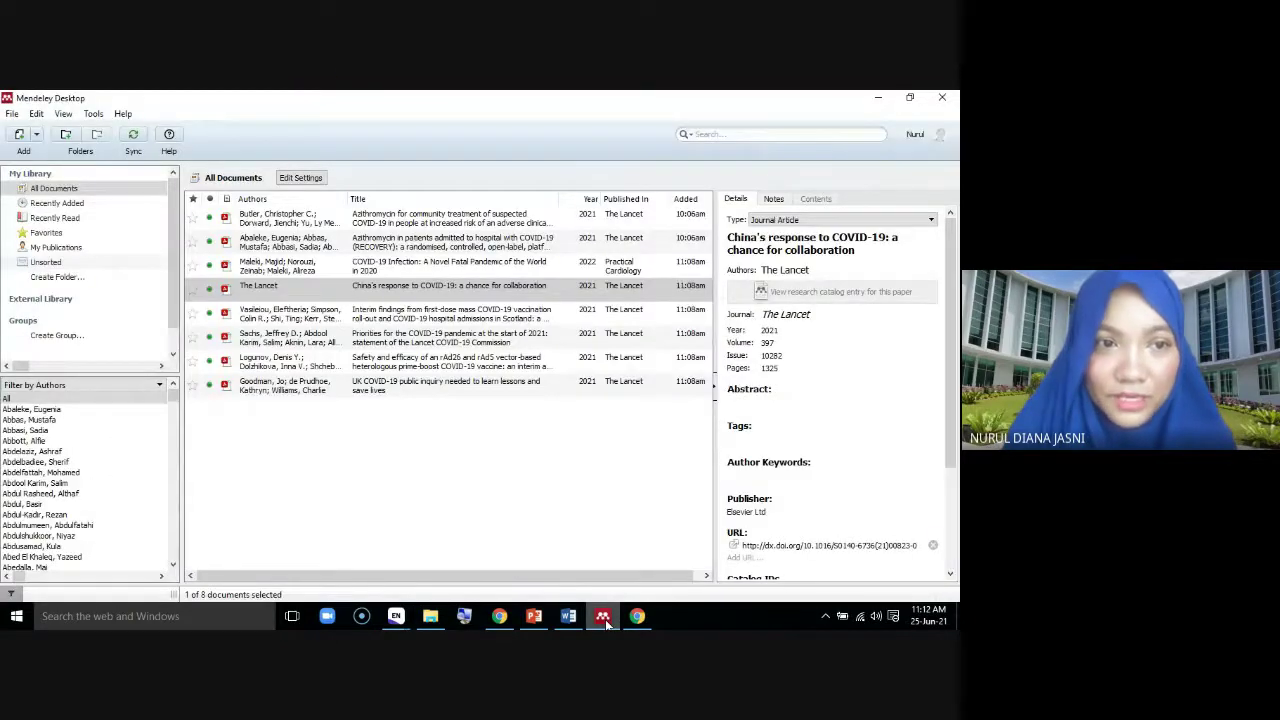
Start a manual entry and set its document type to Book
{"action": "left_click", "coordinate": [12, 113]}
{"action": "left_click", "coordinate": [55, 174]}
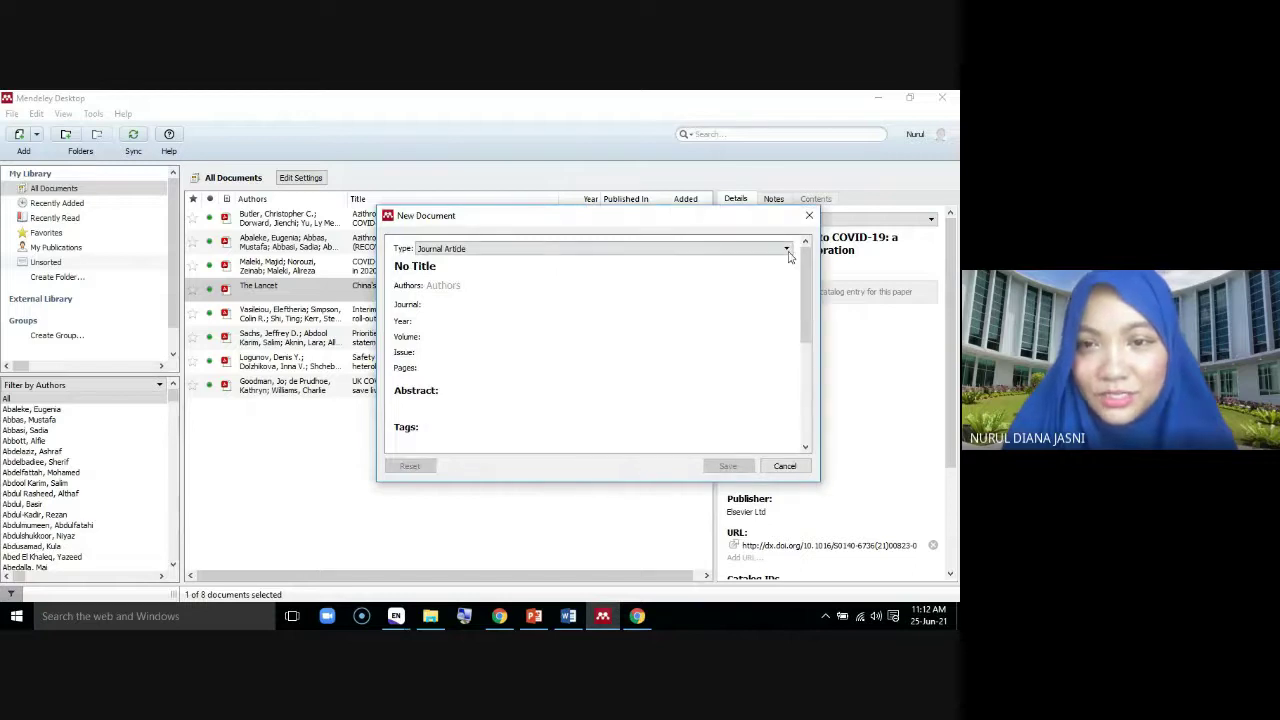
{"action": "left_click", "coordinate": [787, 251]}
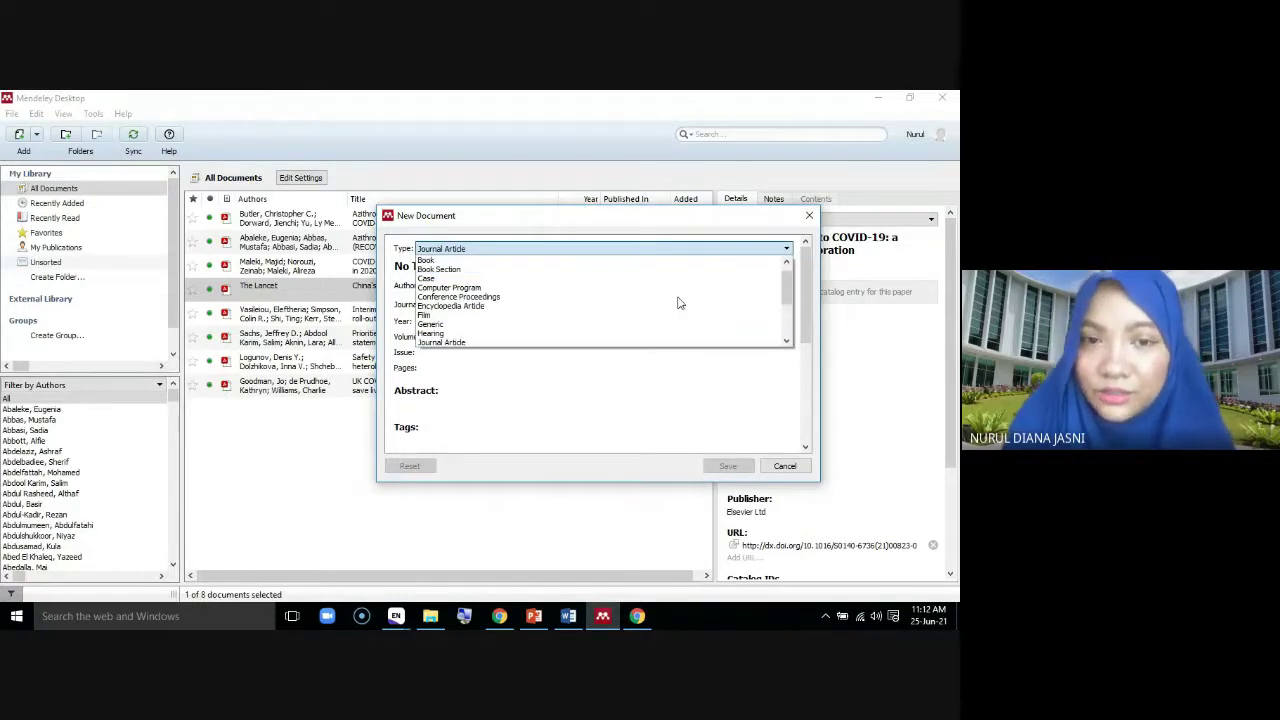
{"action": "left_click_drag", "start_coordinate": [787, 284], "coordinate": [788, 284]}
{"action": "left_click", "coordinate": [731, 394]}
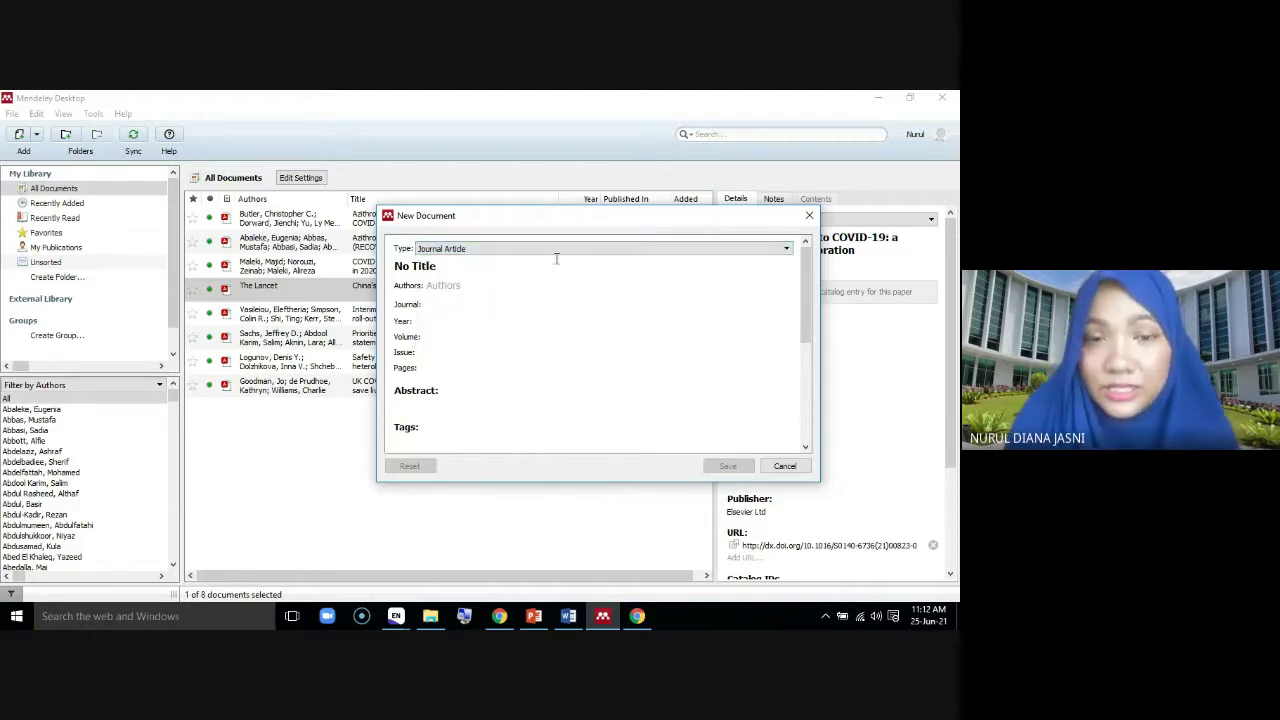
{"action": "left_click", "coordinate": [787, 251]}
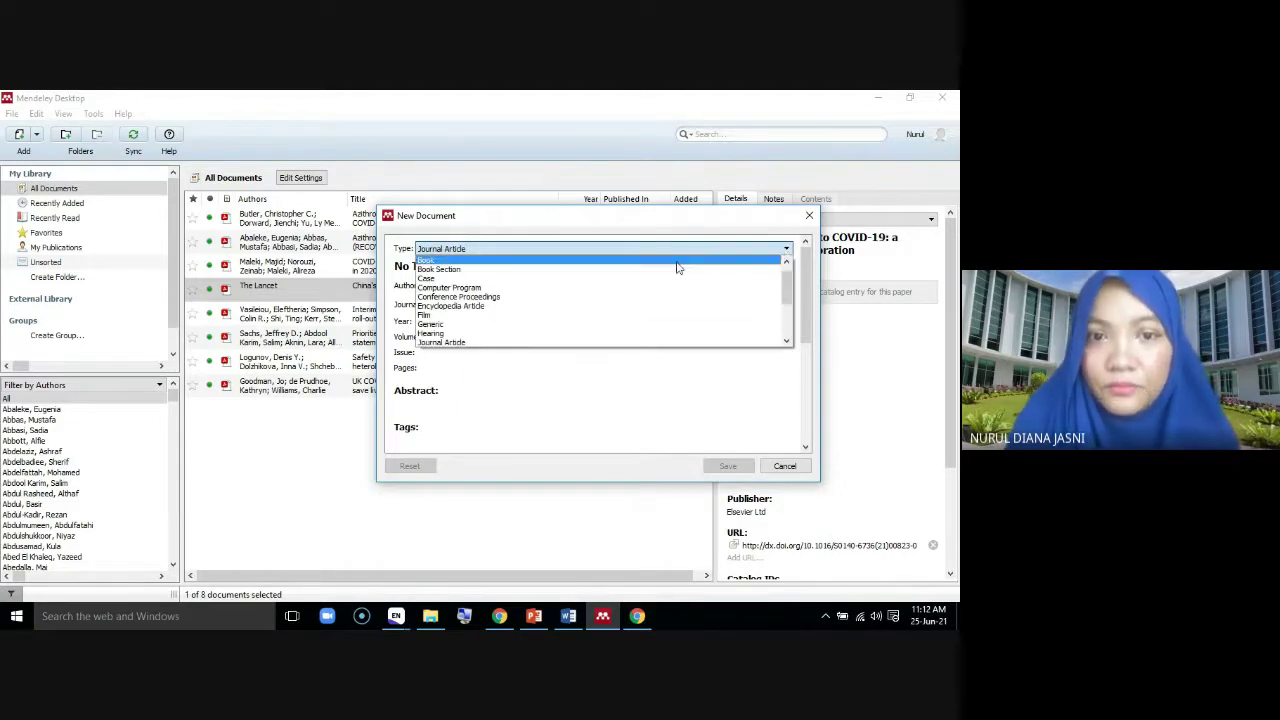
{"action": "left_click", "coordinate": [678, 261]}
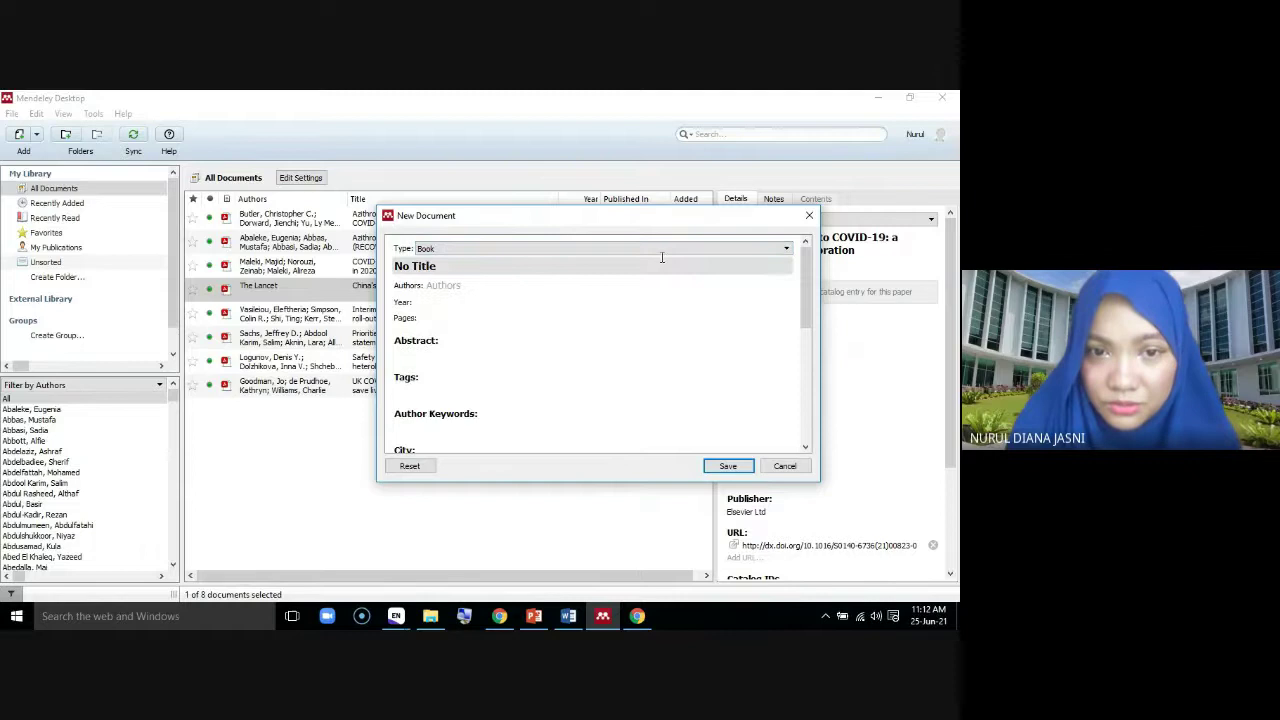
Title the entry 'Hotel management in Malaysia'
{"action": "left_click", "coordinate": [500, 268]}
{"action": "type", "text": "Hotem"}
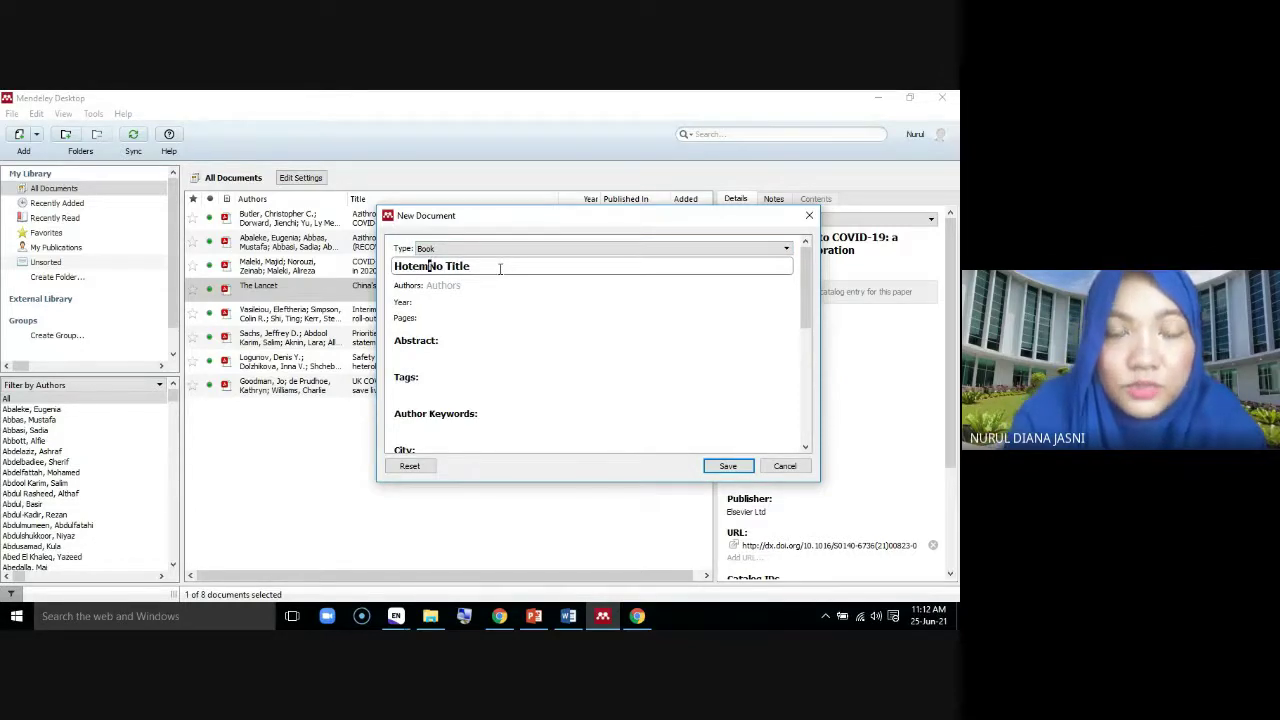
{"action": "left_click_drag", "start_coordinate": [500, 268], "coordinate": [298, 272]}
{"action": "type", "text": "Hot"}
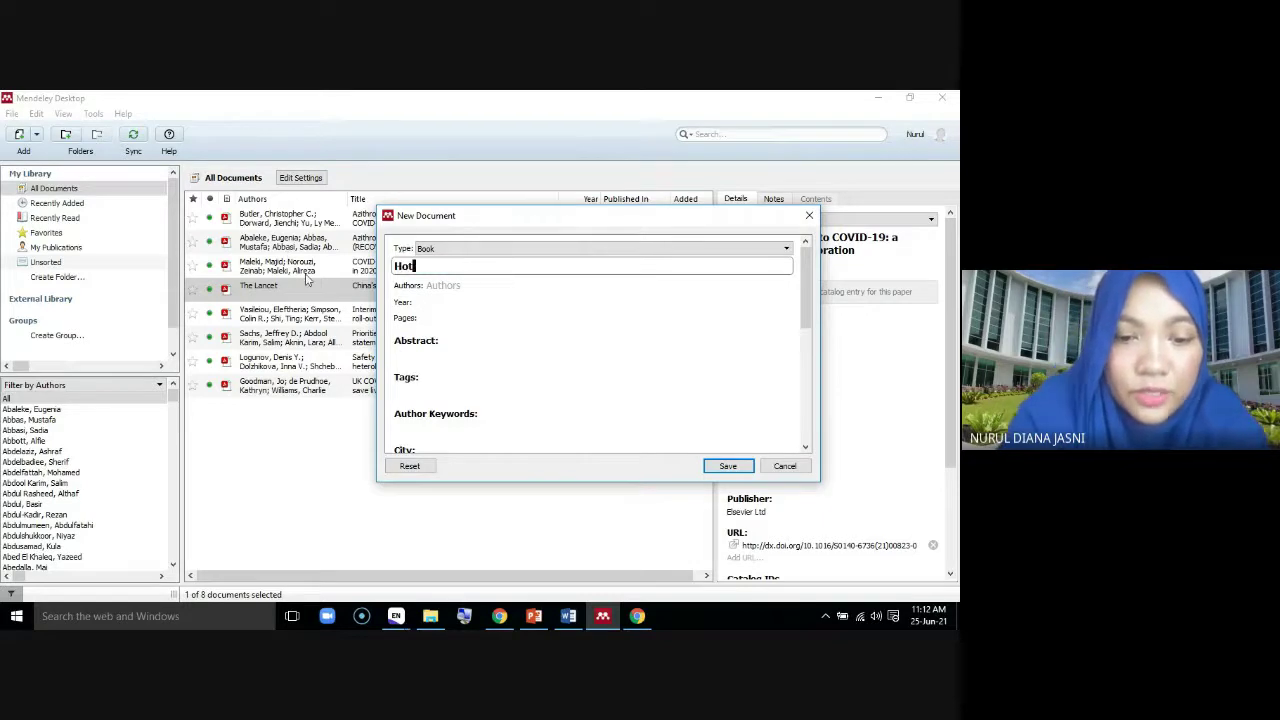
{"action": "type", "text": "el management "}
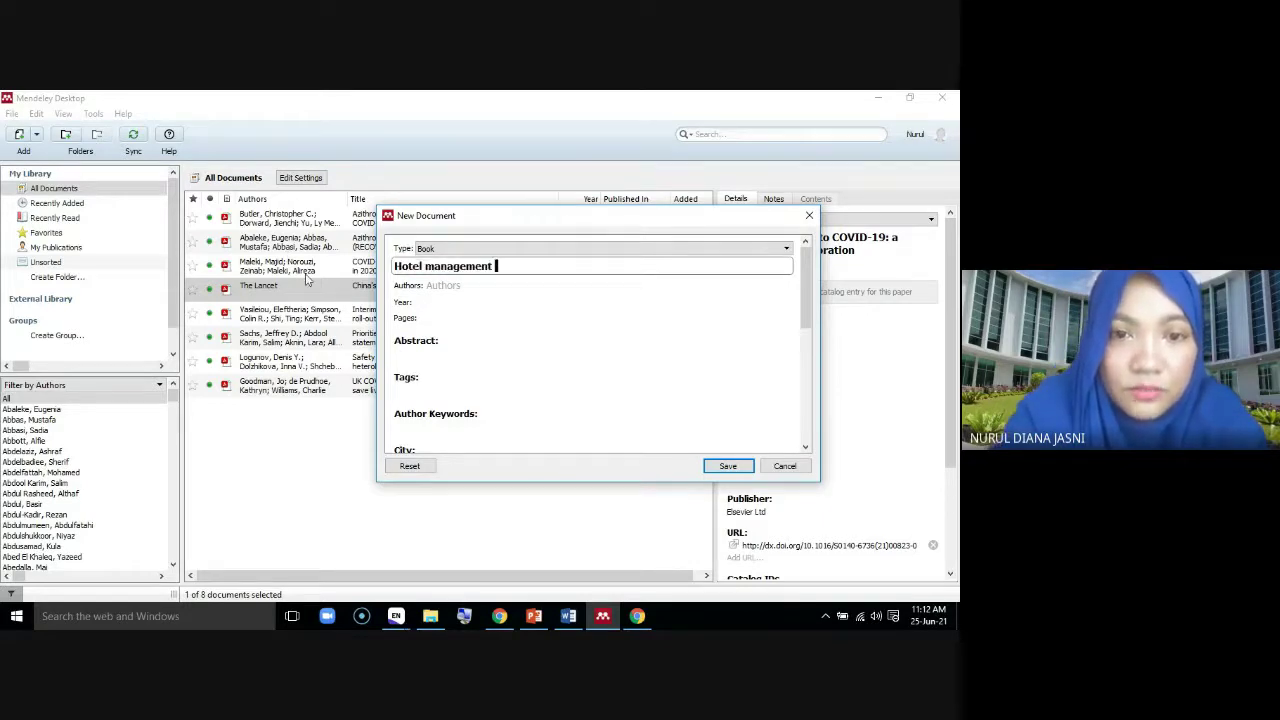
{"action": "type", "text": "in Malaysia"}
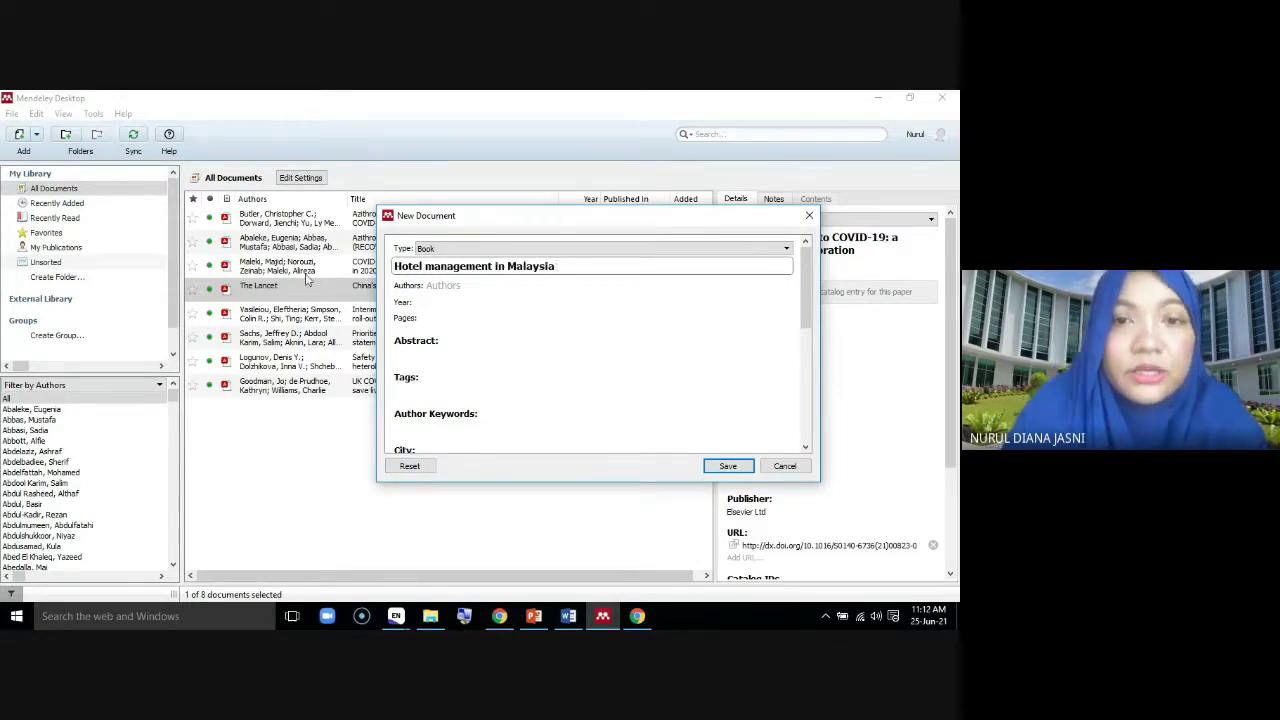
{"action": "left_click", "coordinate": [455, 288]}
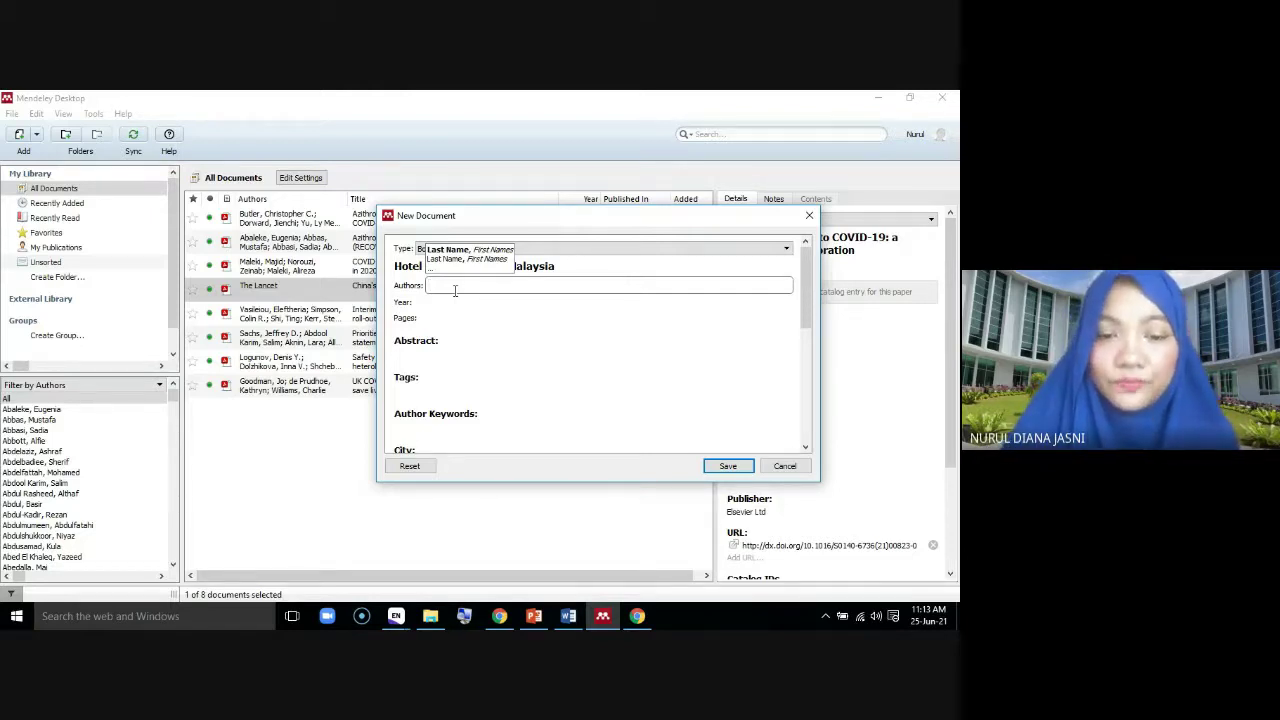
Enter an individual's name as the book's first author
{"action": "type", "text": "Clark"}
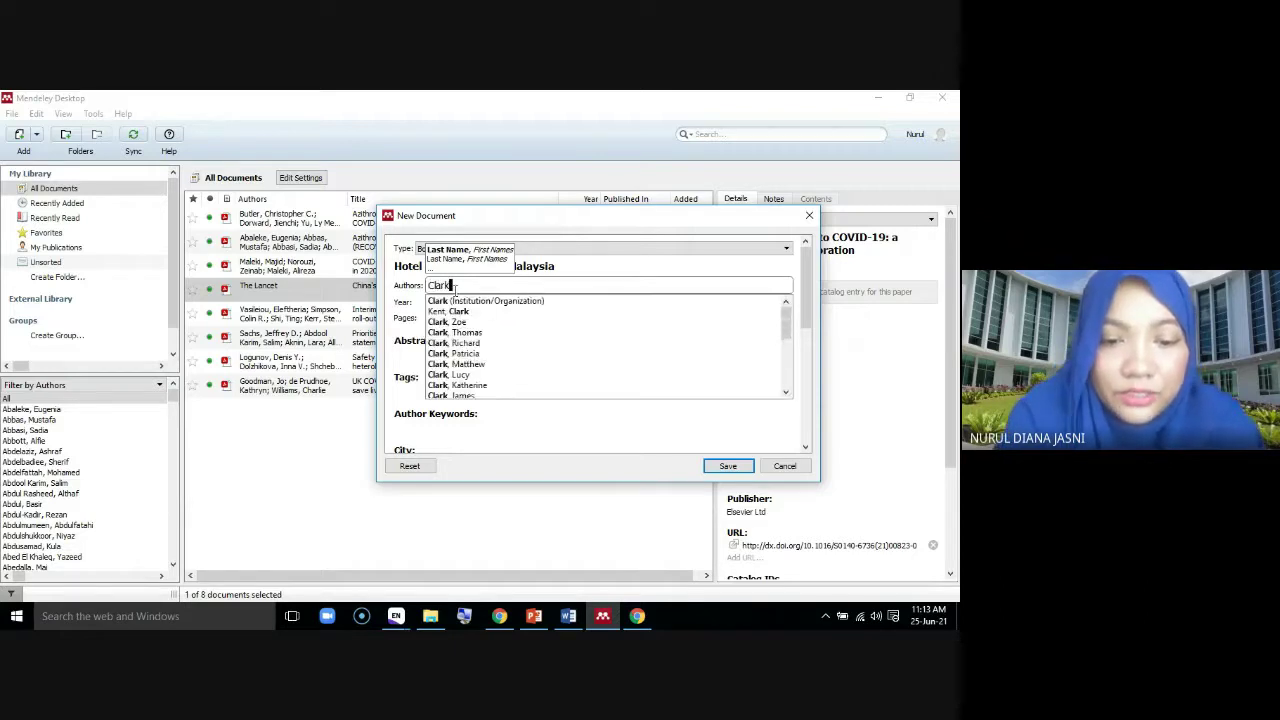
{"action": "type", "text": " Kent"}
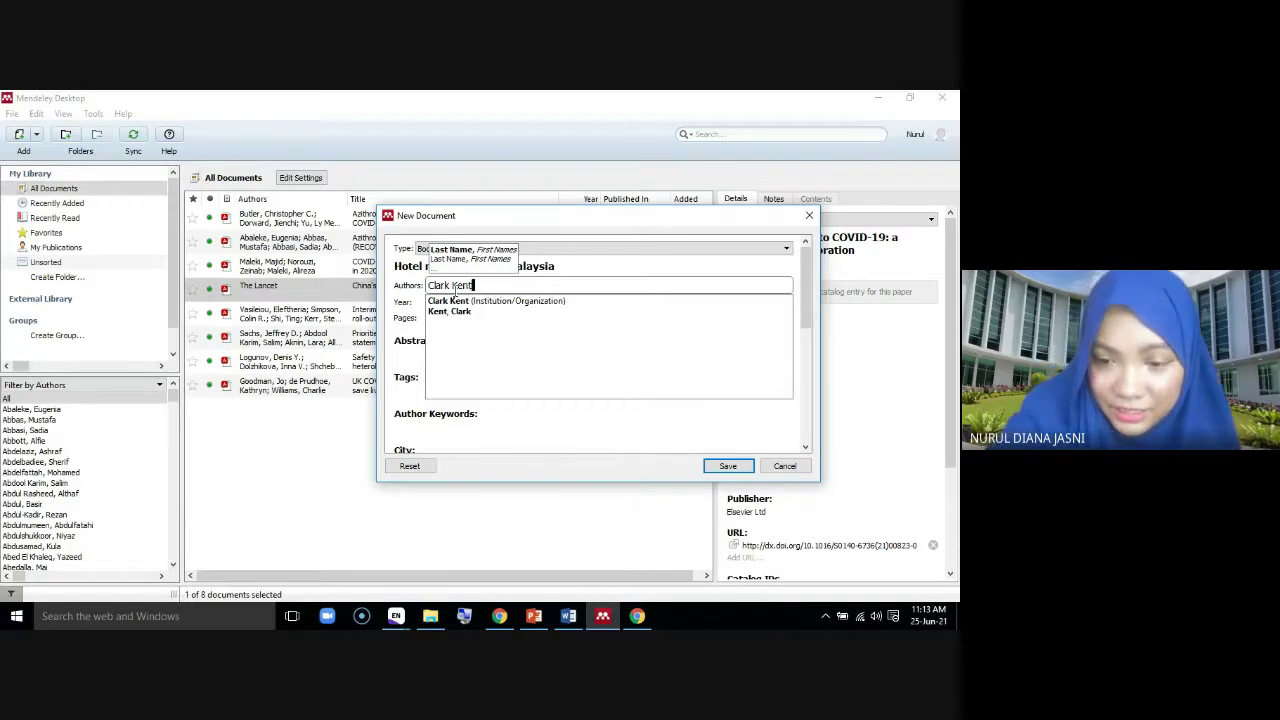
{"action": "key", "text": "Return"}
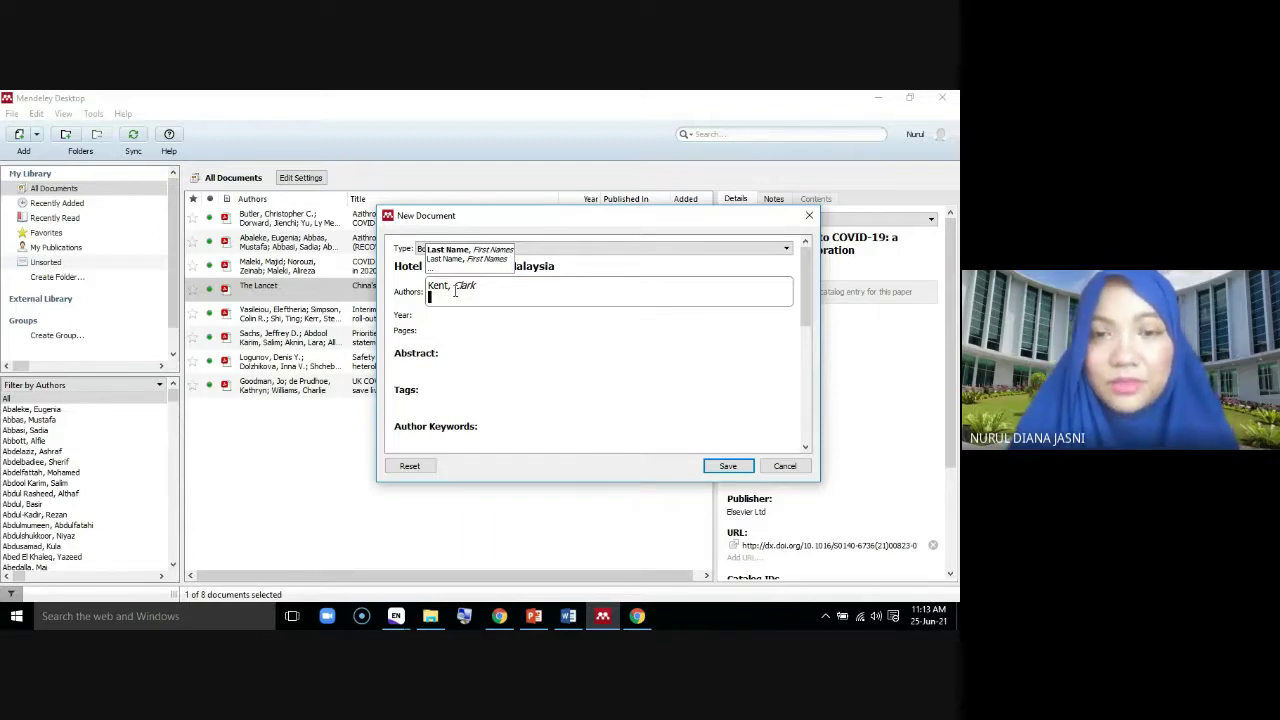
{"action": "key", "text": "Return"}
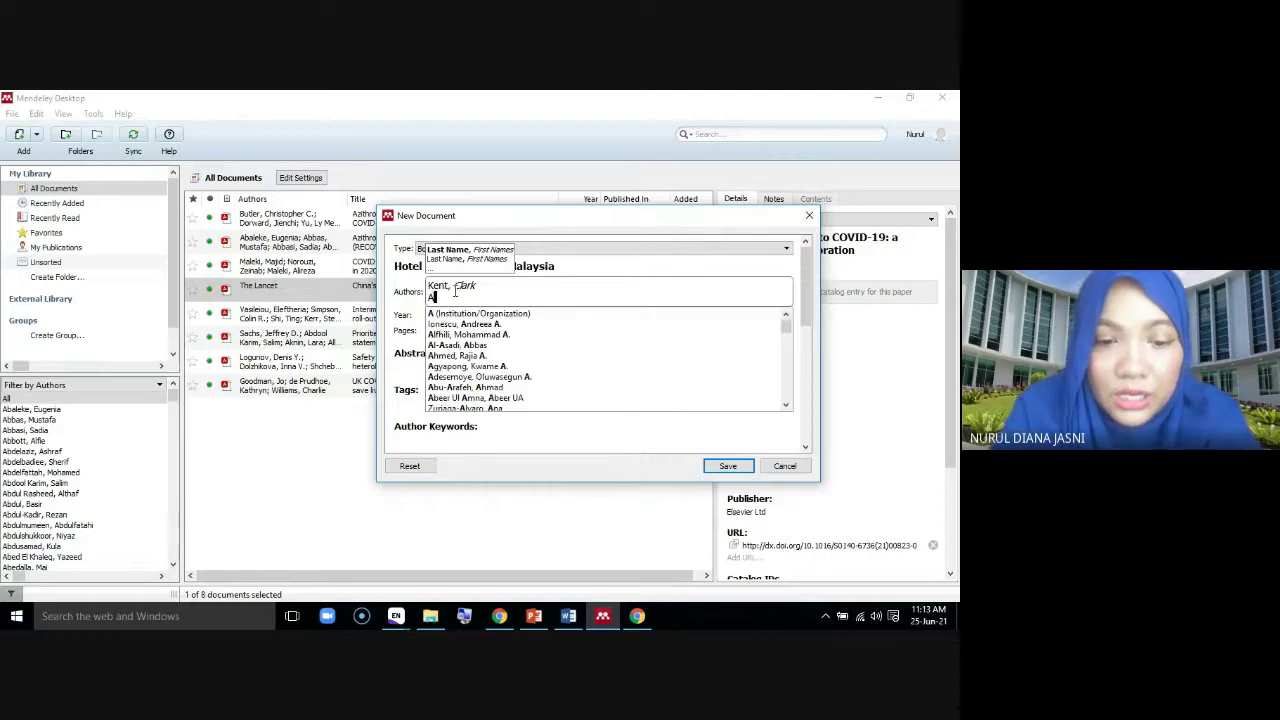
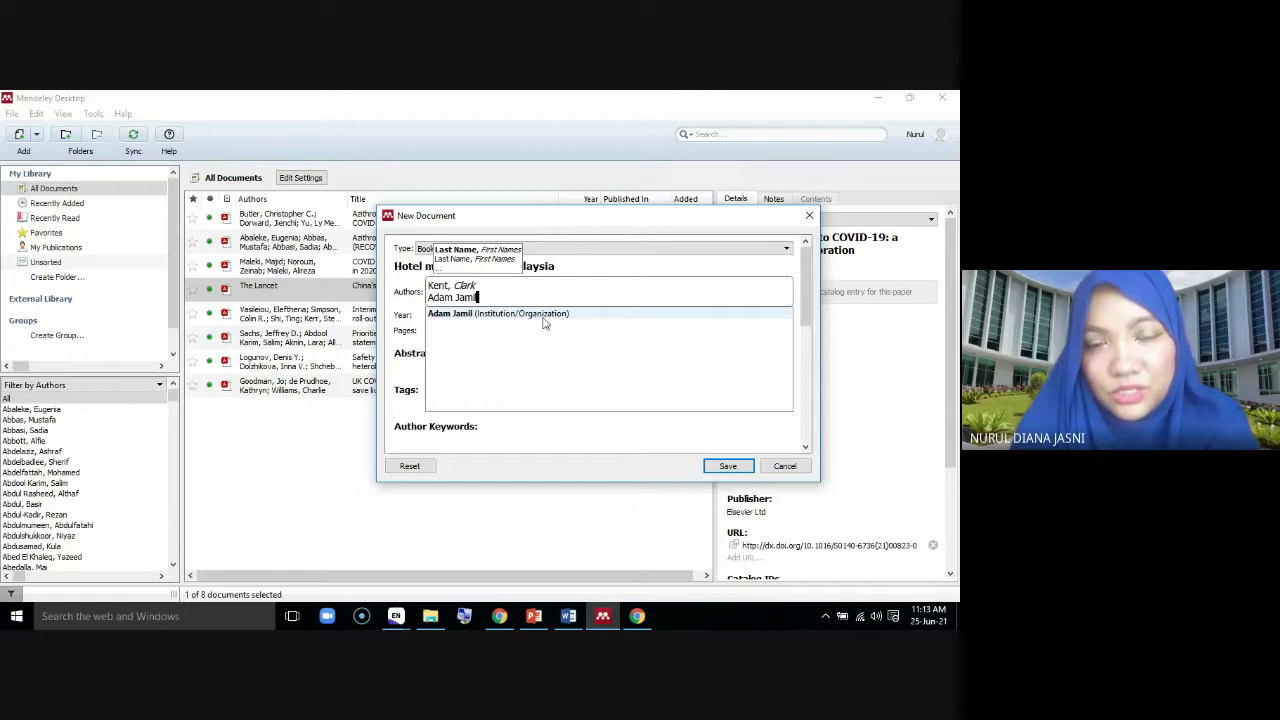
Make the second author the organisation Hotel Seri Malaysia
{"action": "left_click_drag", "start_coordinate": [506, 297], "coordinate": [407, 296]}
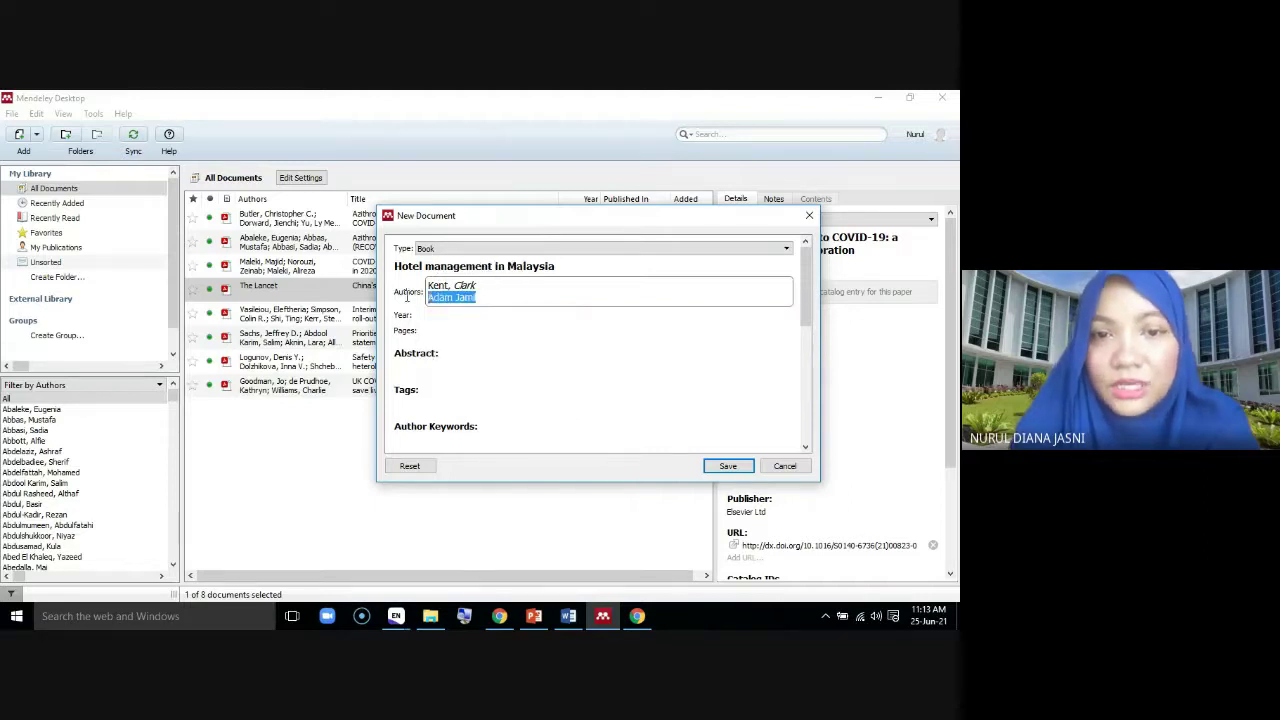
{"action": "type", "text": "Htel S"}
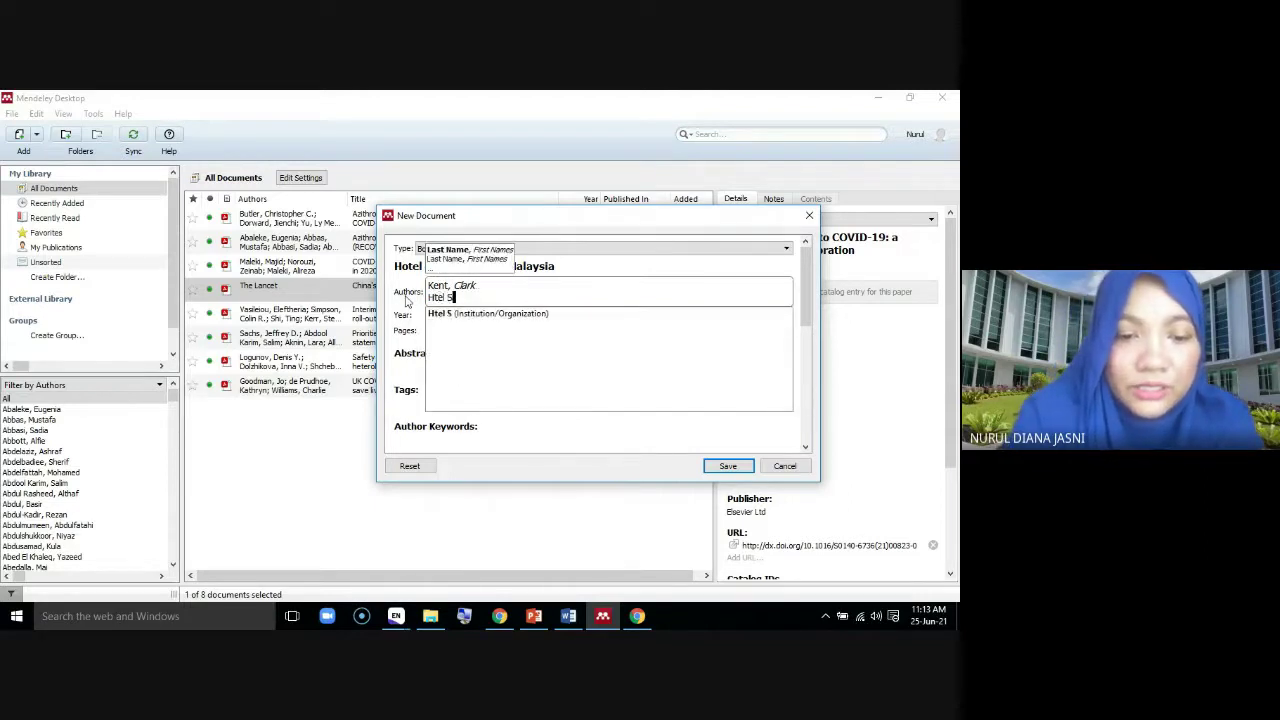
{"action": "type", "text": "er"}
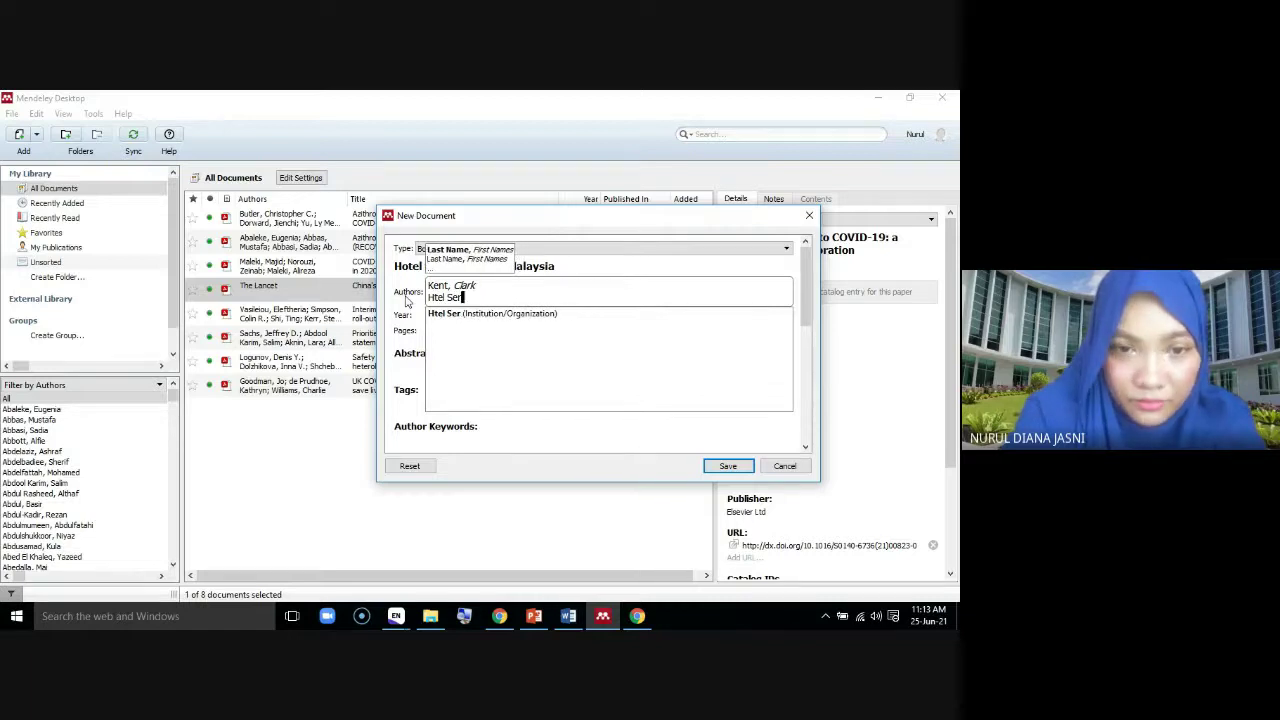
{"action": "key", "text": "BackSpace"}
{"action": "key", "text": "BackSpace"}
{"action": "key", "text": "BackSpace"}
{"action": "key", "text": "BackSpace"}
{"action": "key", "text": "BackSpace"}
{"action": "key", "text": "BackSpace"}
{"action": "key", "text": "BackSpace"}
{"action": "type", "text": "ot"}
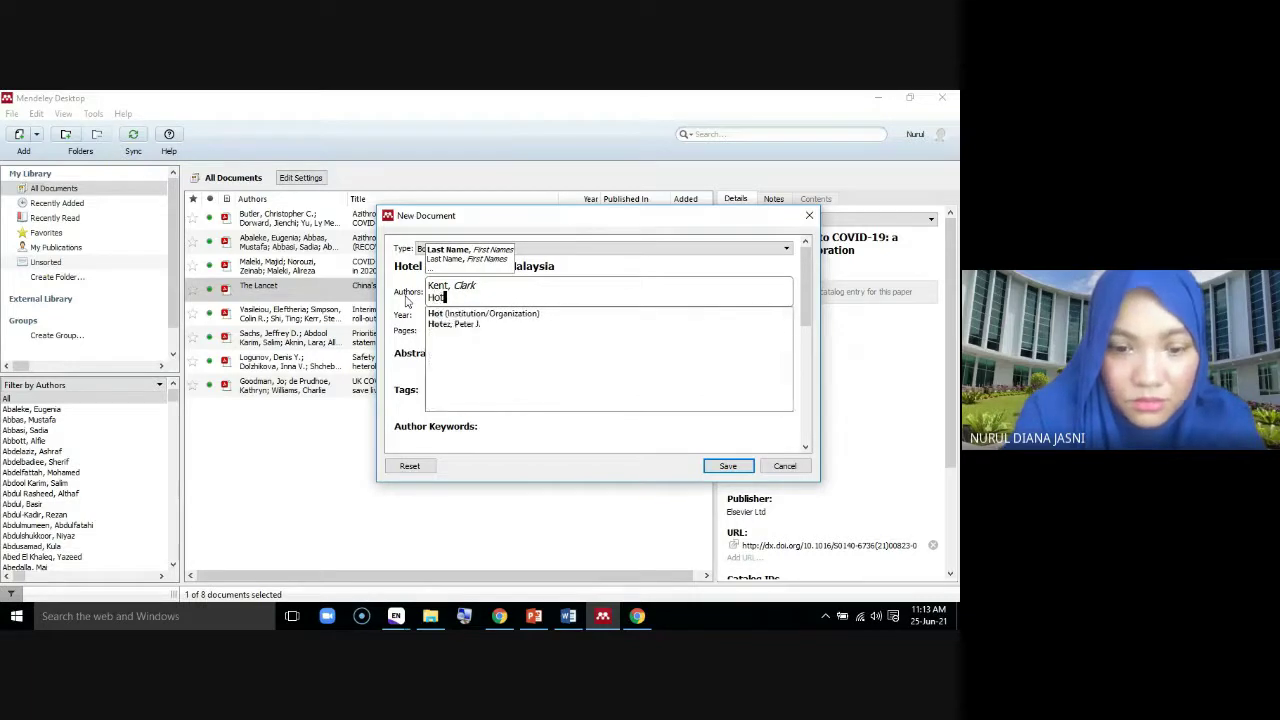
{"action": "type", "text": "el Seri Malays"}
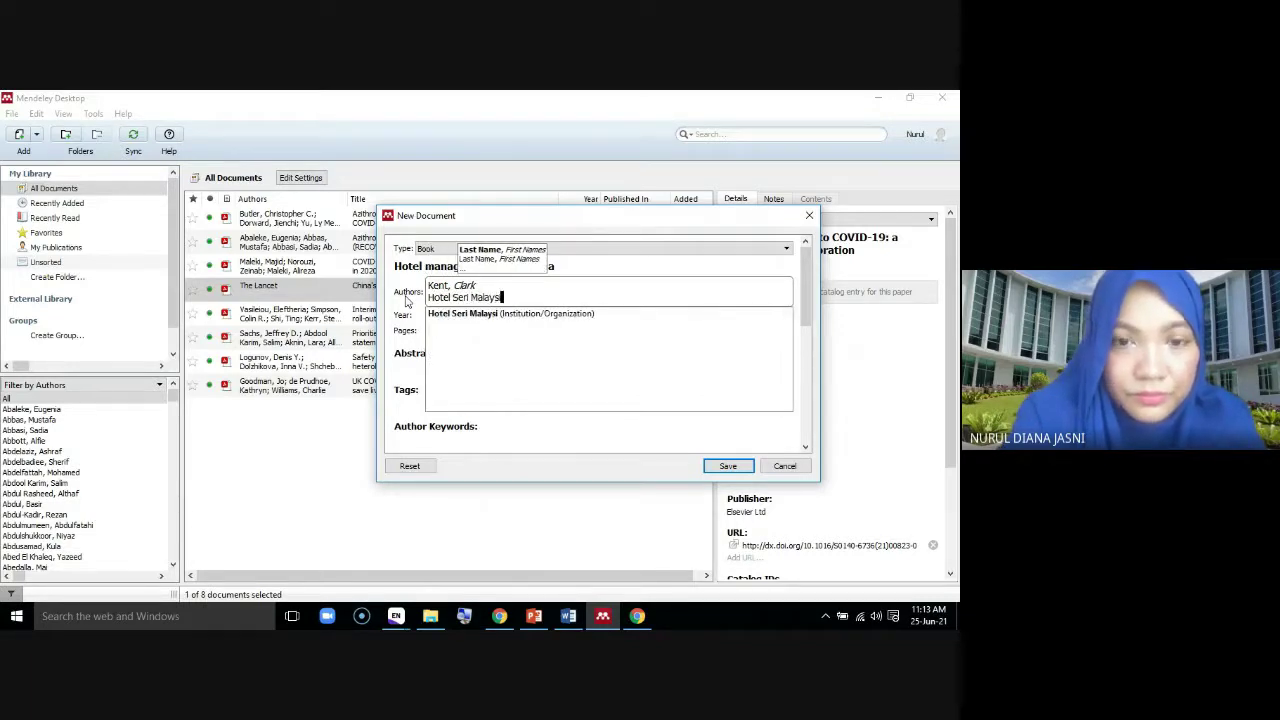
{"action": "type", "text": "ia"}
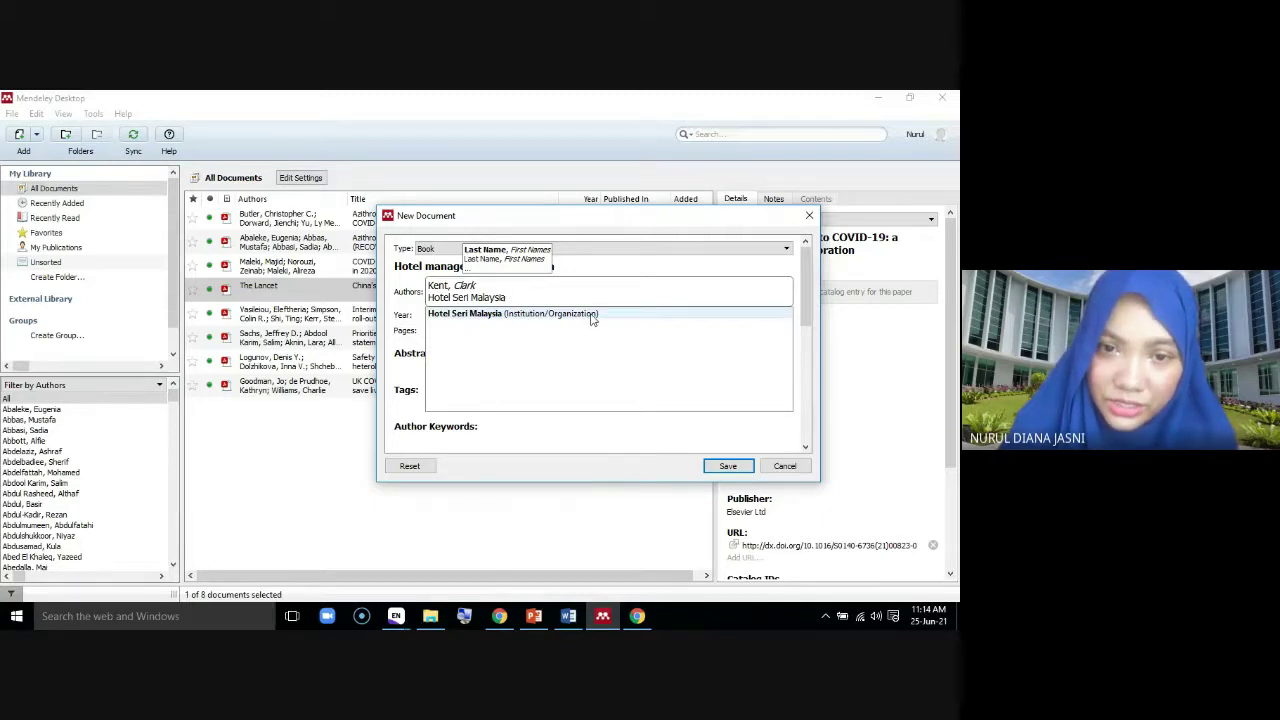
{"action": "left_click", "coordinate": [591, 316]}
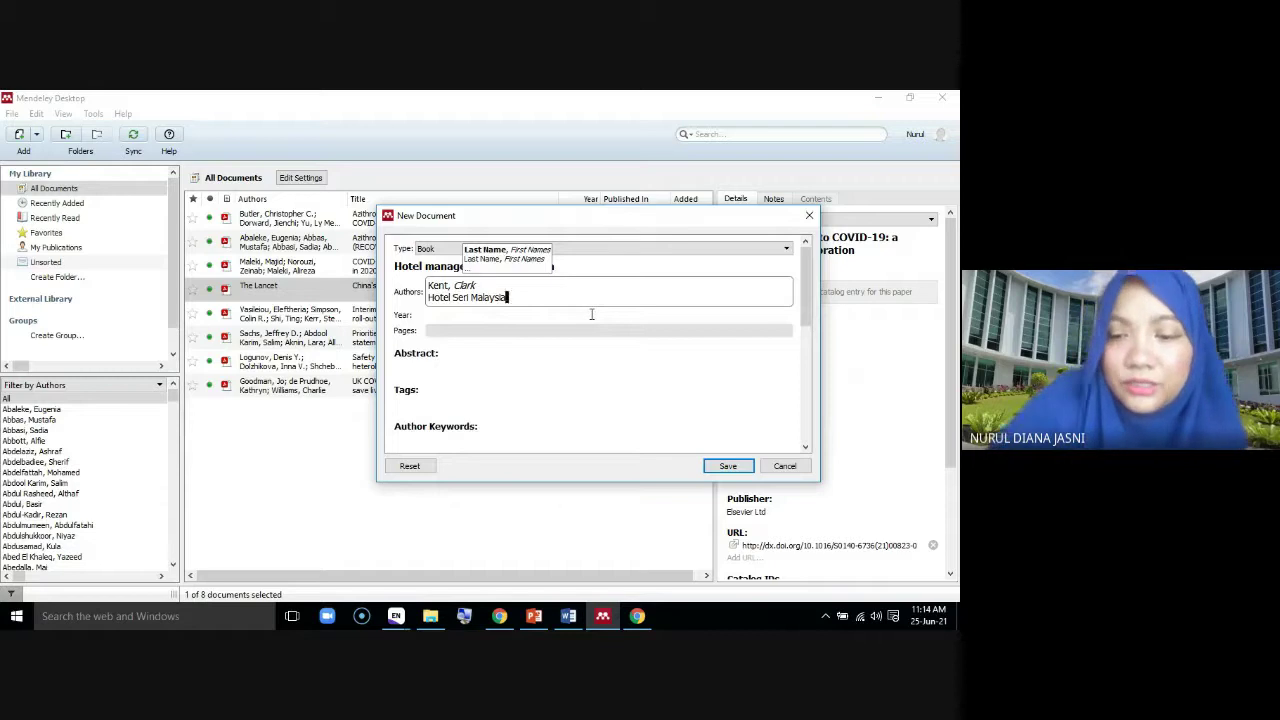
{"action": "key", "text": "Return"}
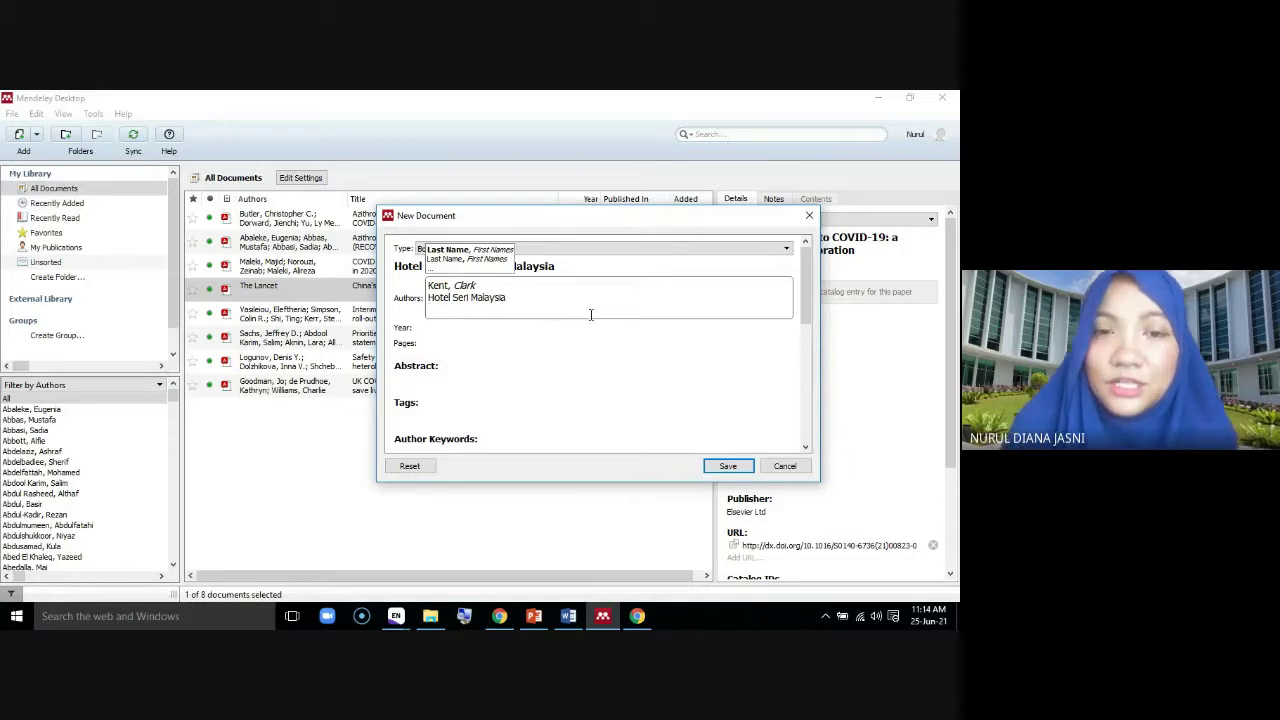
Enter year 2017, pages 35-5 and city Petaling Jaya
{"action": "left_click", "coordinate": [499, 330]}
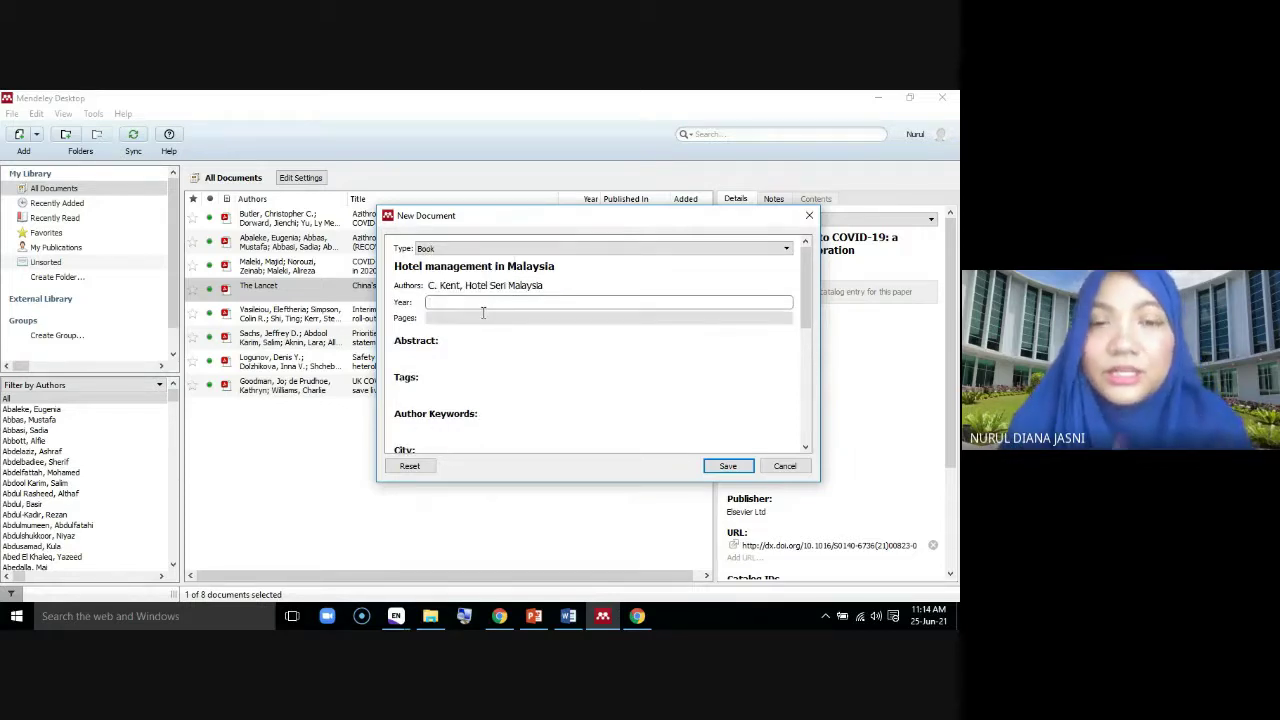
{"action": "type", "text": "2017"}
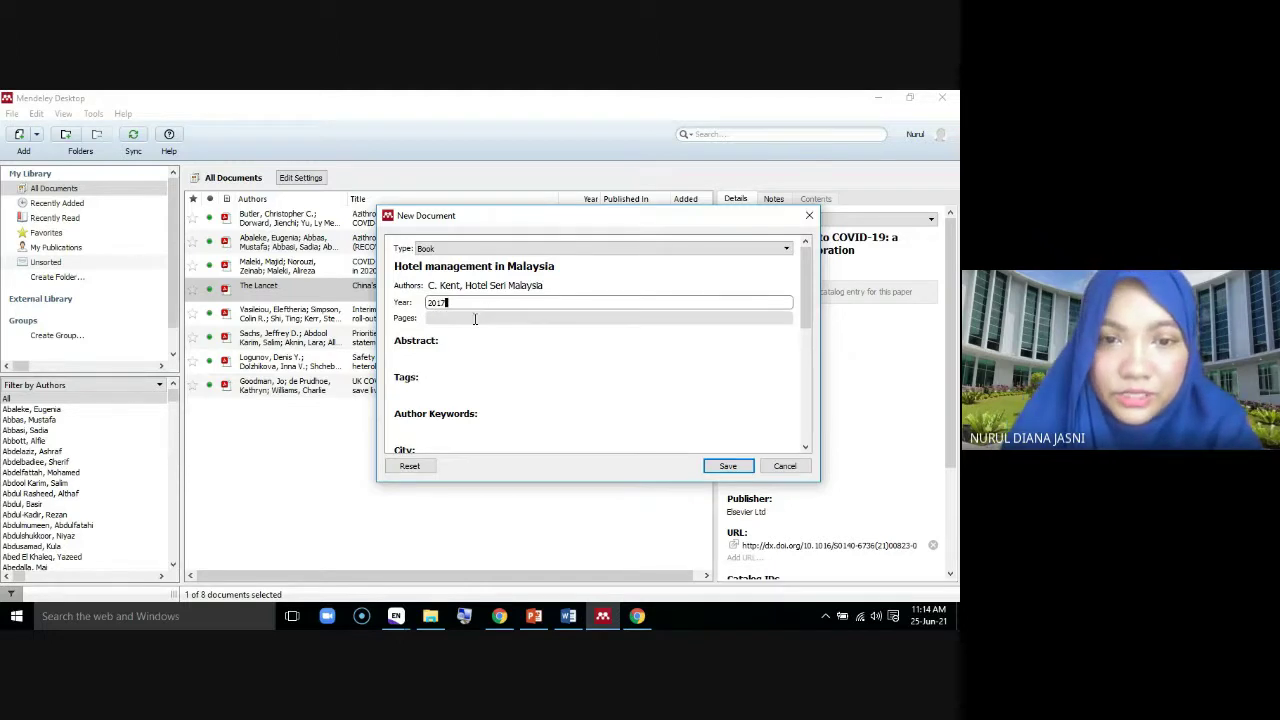
{"action": "left_click", "coordinate": [474, 317]}
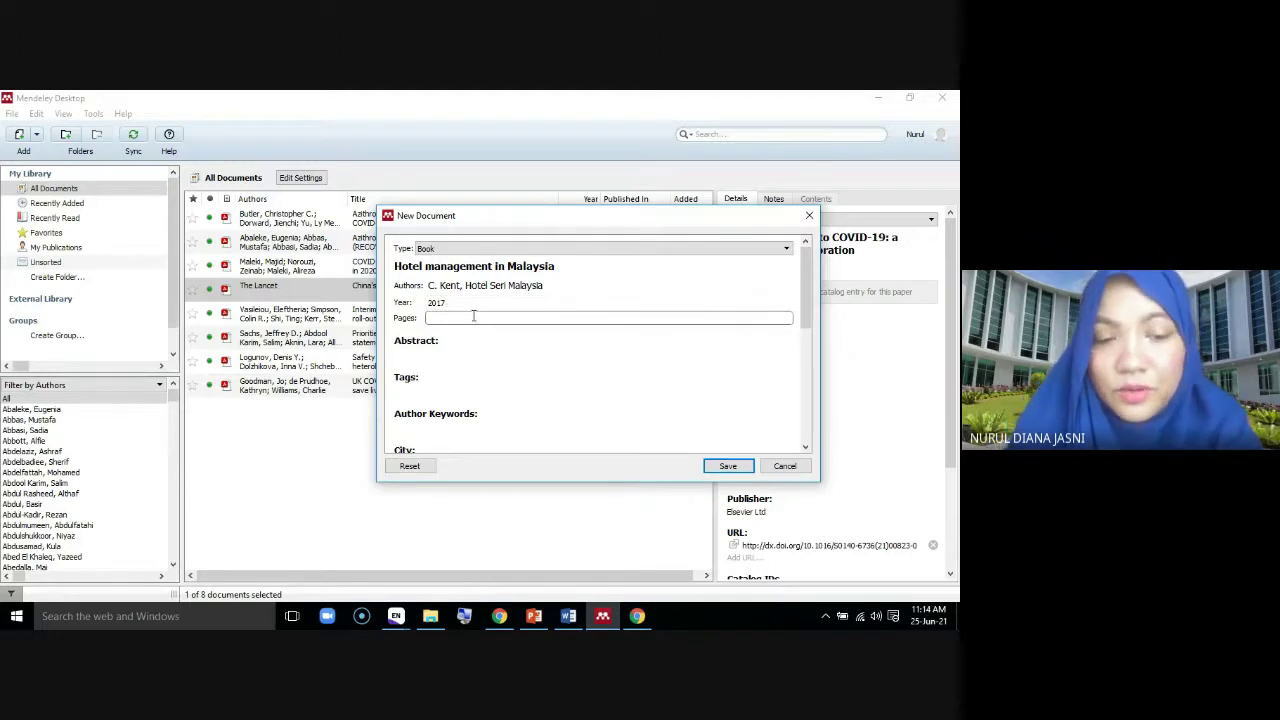
{"action": "type", "text": "35-56"}
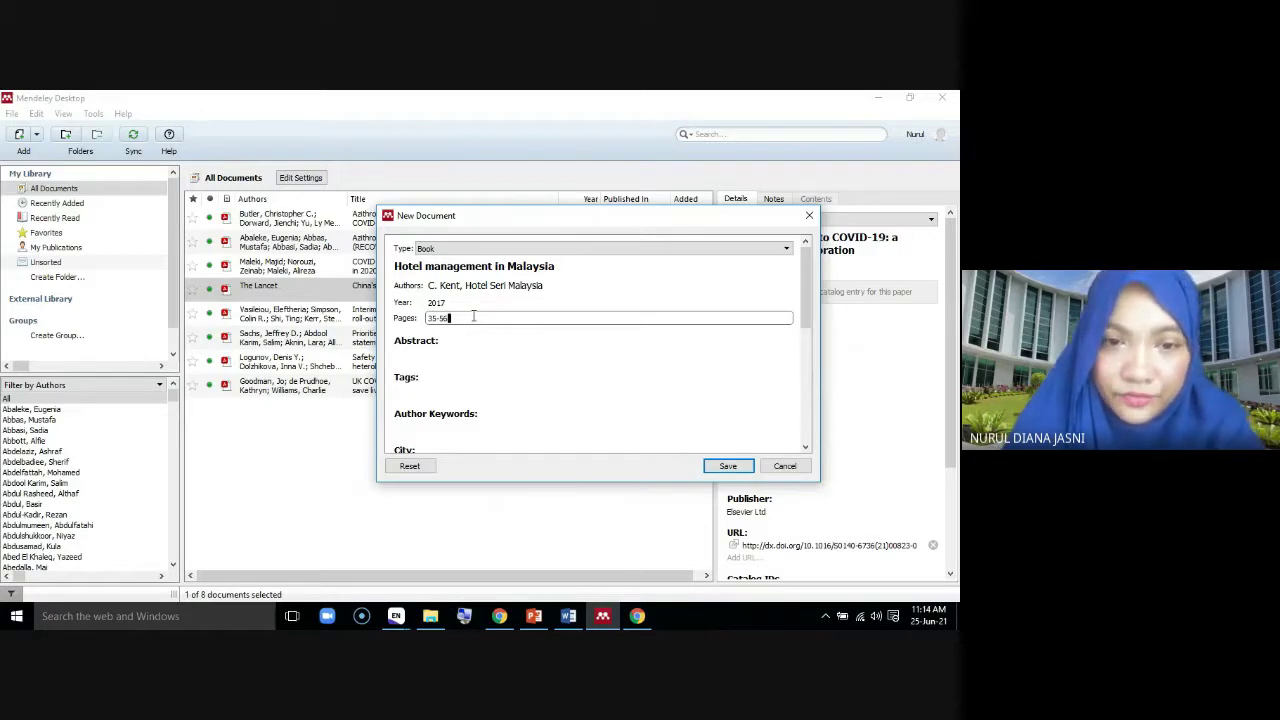
{"action": "scroll", "coordinate": [458, 395], "scroll_direction": "down", "scroll_amount": 1}
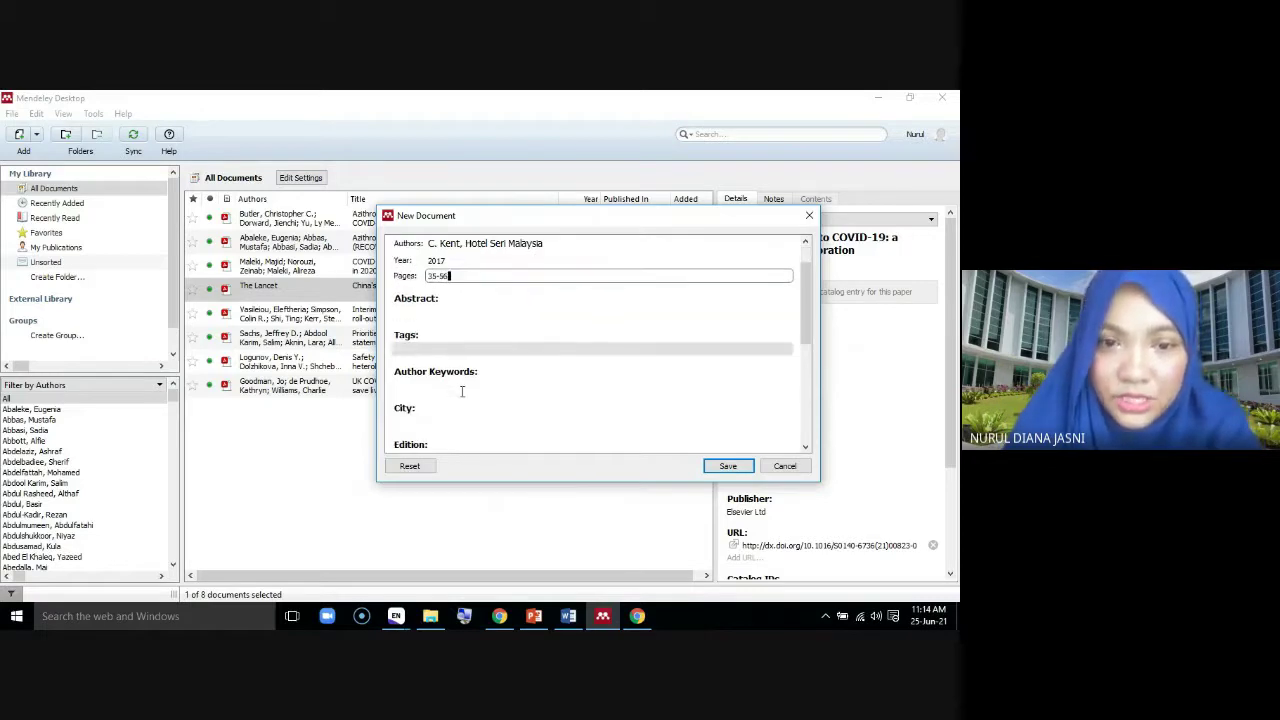
{"action": "left_click", "coordinate": [414, 420]}
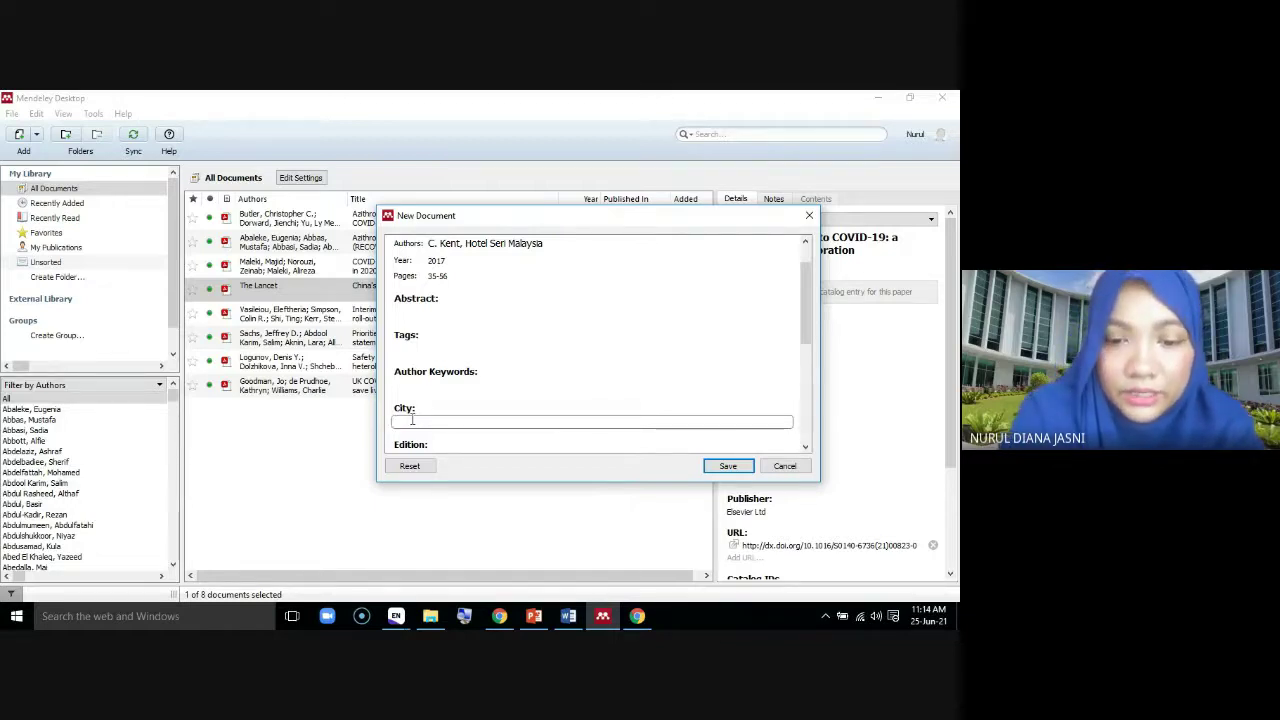
{"action": "type", "text": "Petaling Jaya"}
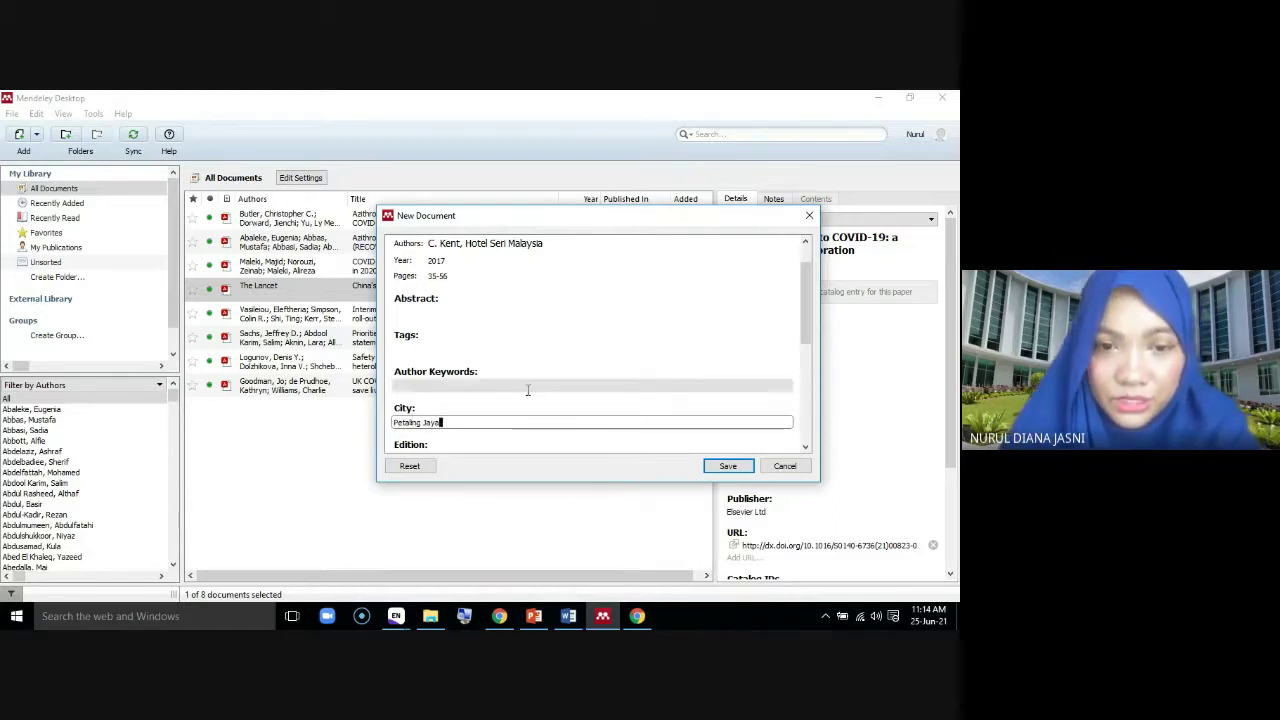
Add 12th edition and publisher Printing Press, then save the book
{"action": "scroll", "coordinate": [520, 390], "scroll_direction": "down", "scroll_amount": 1}
{"action": "left_click", "coordinate": [430, 415]}
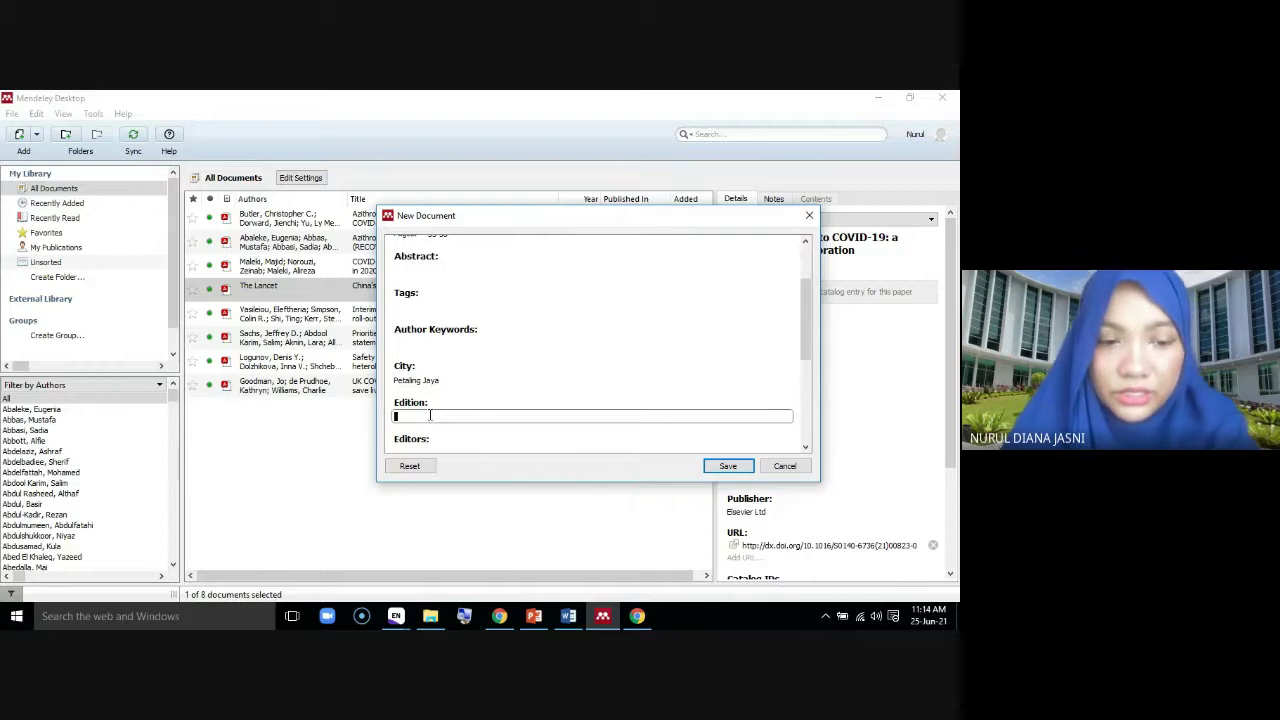
{"action": "type", "text": "12th"}
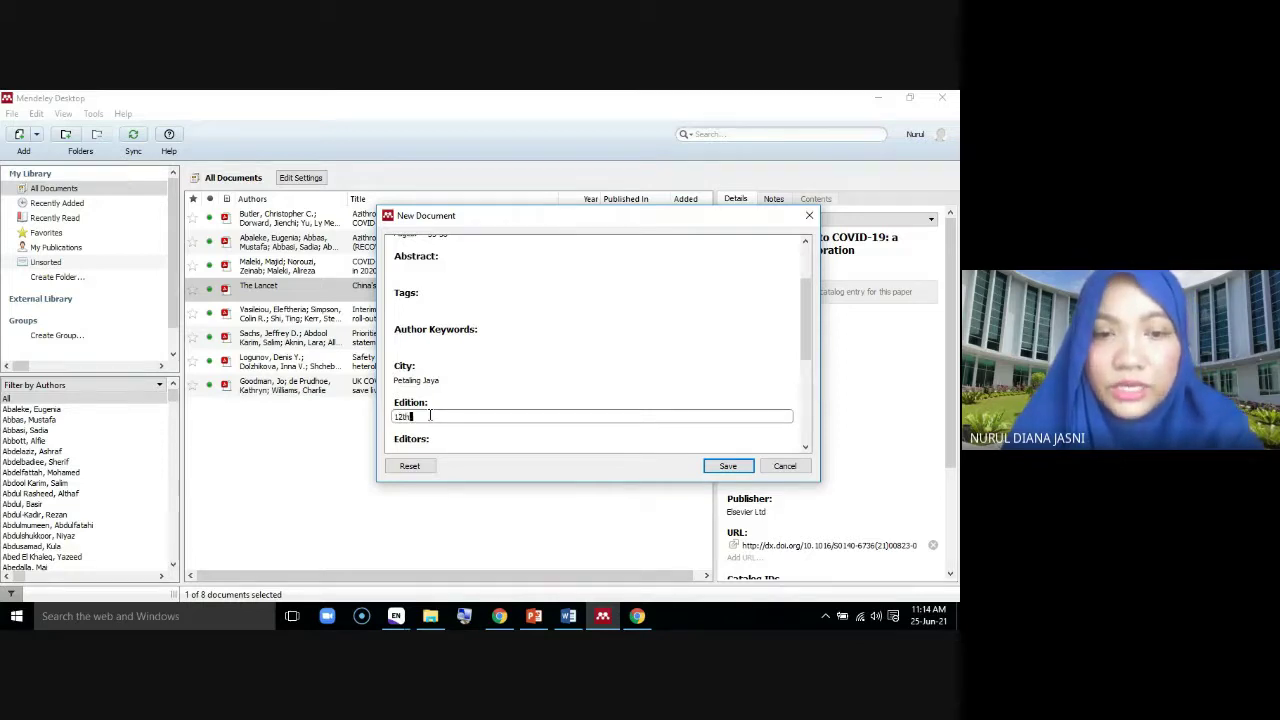
{"action": "scroll", "coordinate": [503, 413], "scroll_direction": "down", "scroll_amount": 1}
{"action": "left_click", "coordinate": [449, 408]}
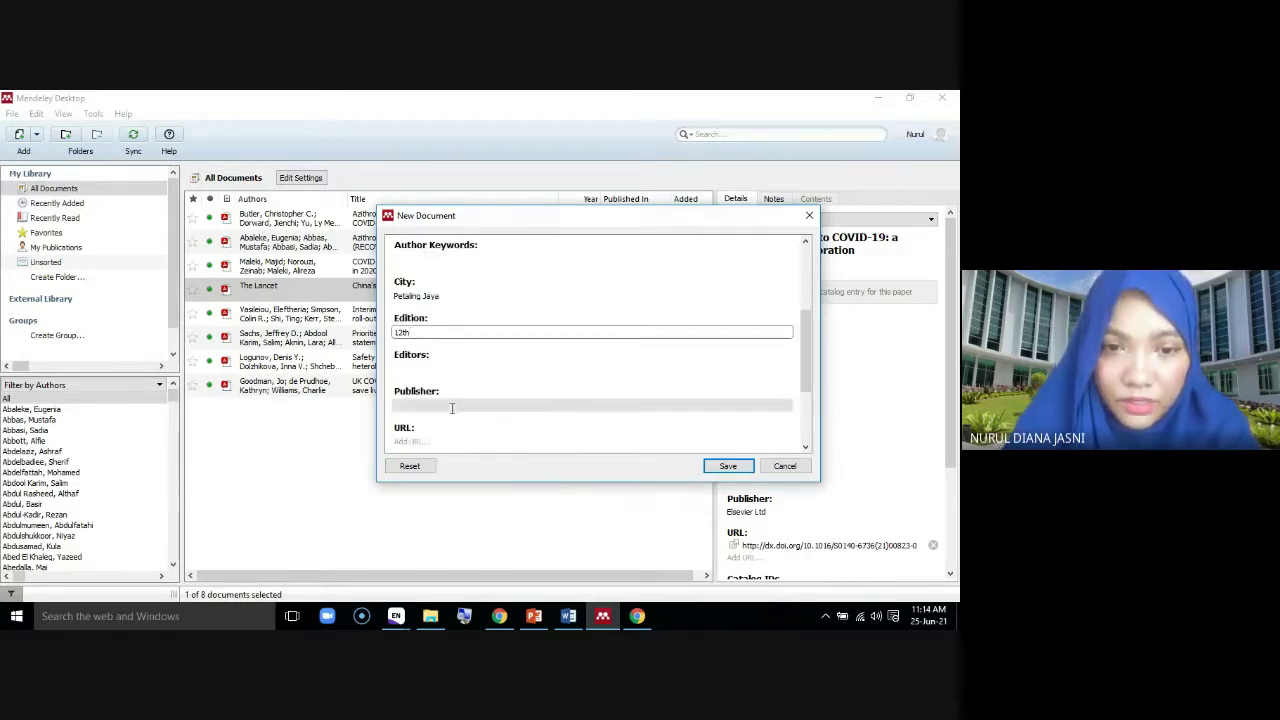
{"action": "type", "text": "Printing "}
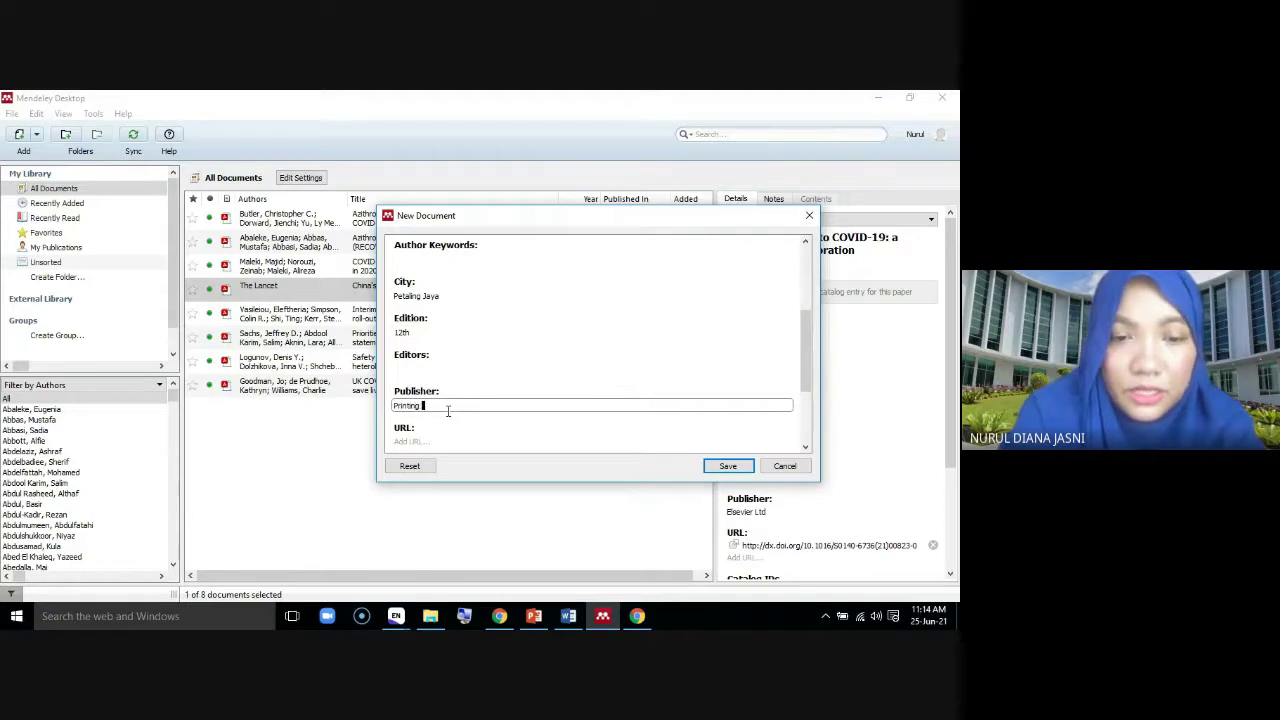
{"action": "type", "text": "Press"}
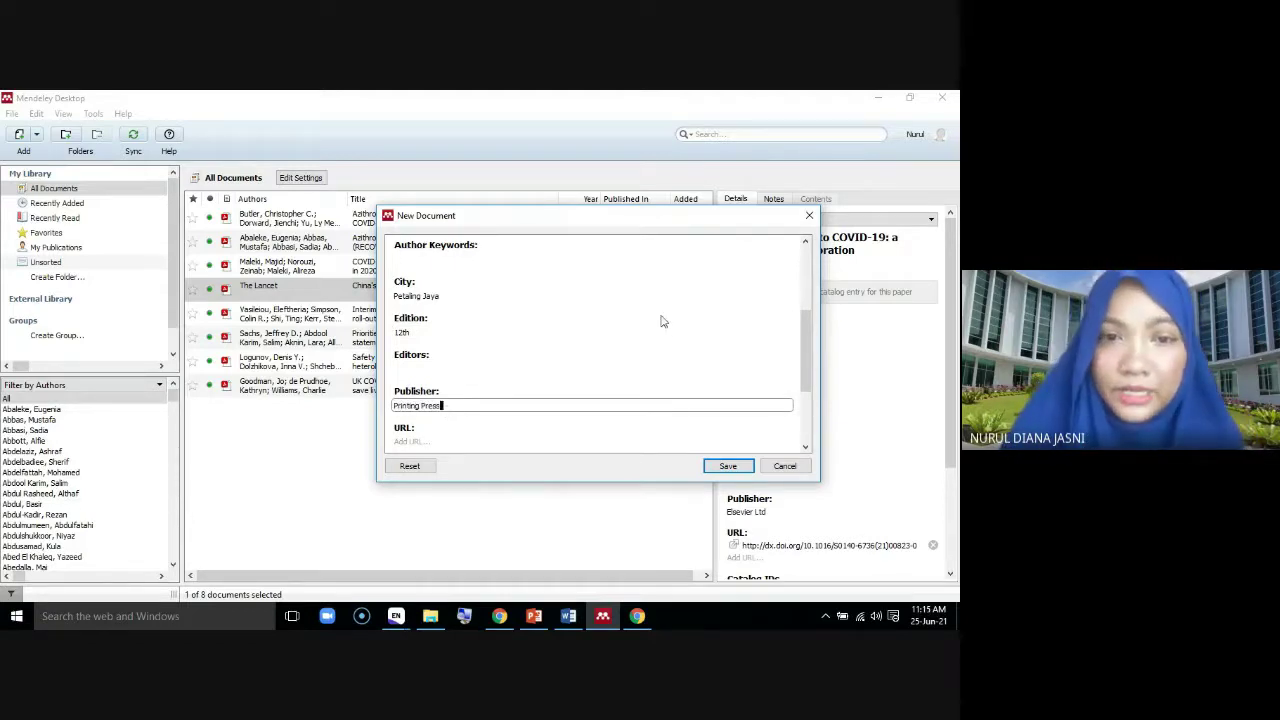
{"action": "scroll", "coordinate": [660, 321], "scroll_direction": "down", "scroll_amount": 3}
{"action": "scroll", "coordinate": [629, 357], "scroll_direction": "up", "scroll_amount": 6}
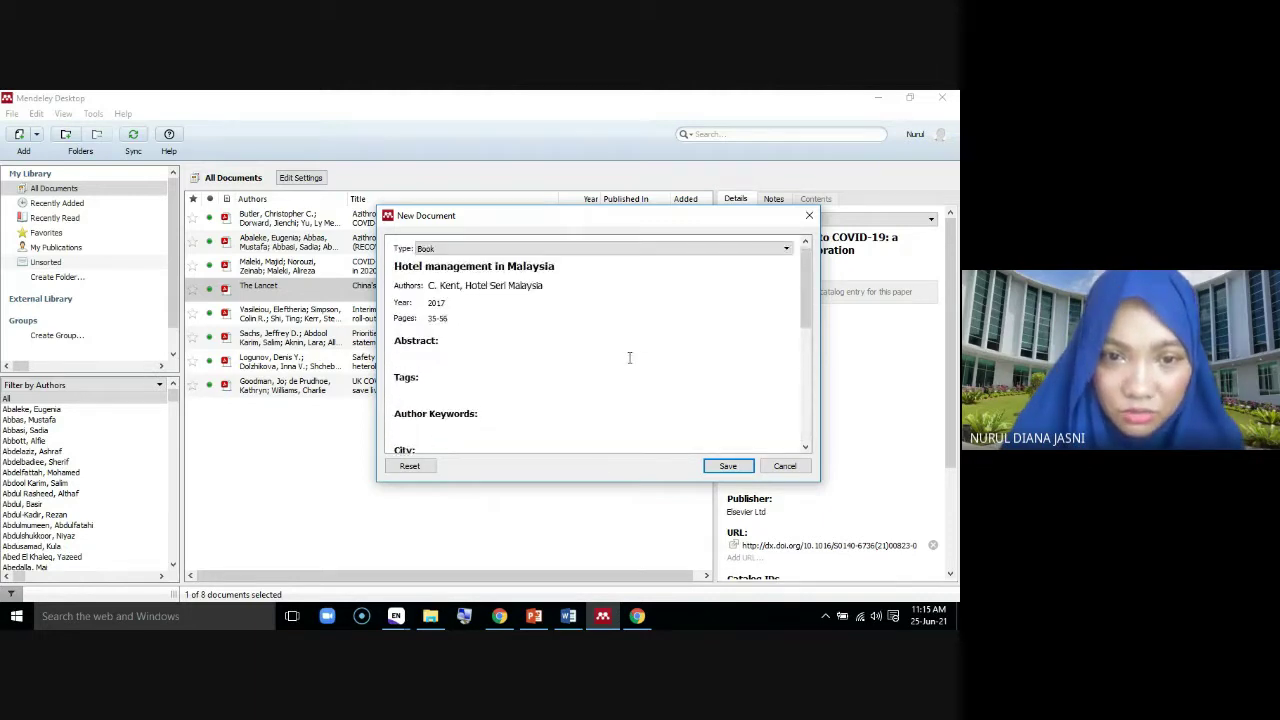
{"action": "scroll", "coordinate": [514, 366], "scroll_direction": "down", "scroll_amount": 4}
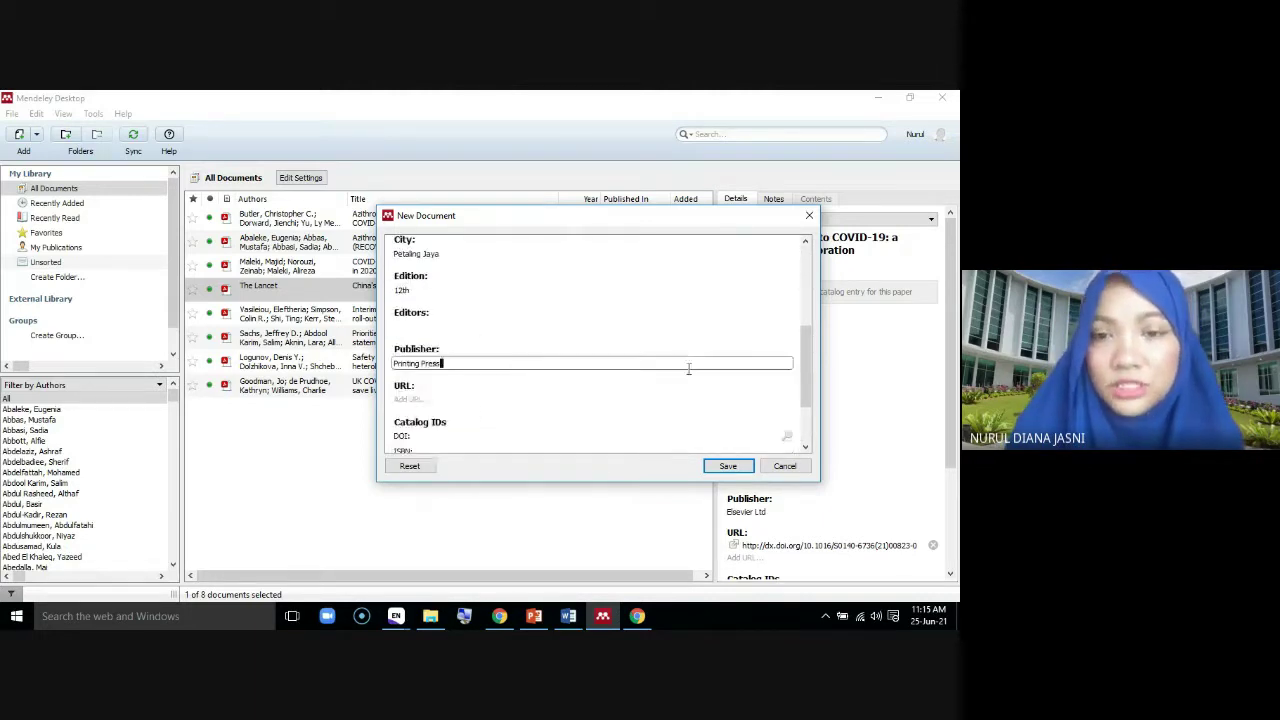
{"action": "left_click", "coordinate": [706, 468]}
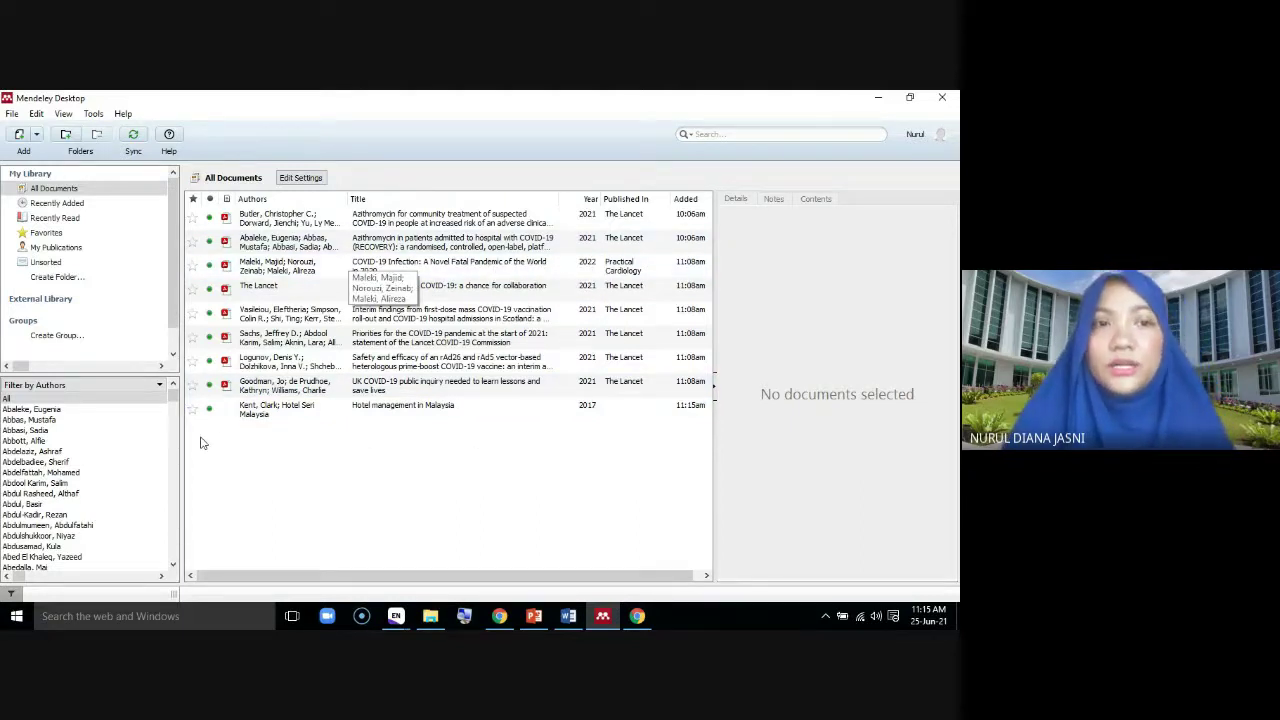
Browse Recently Added and Recently Read, then star the Maleki, Vasileiou and Logunov papers
{"action": "left_click", "coordinate": [75, 204]}
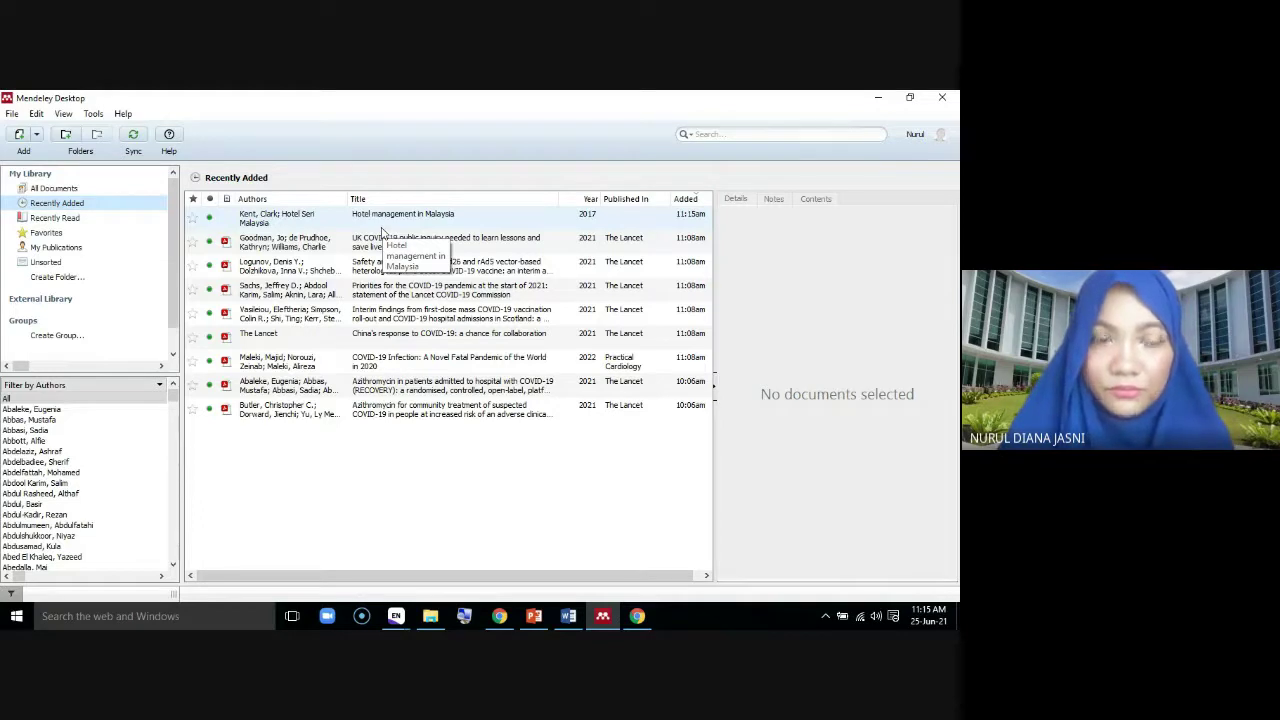
{"action": "left_click", "coordinate": [68, 220]}
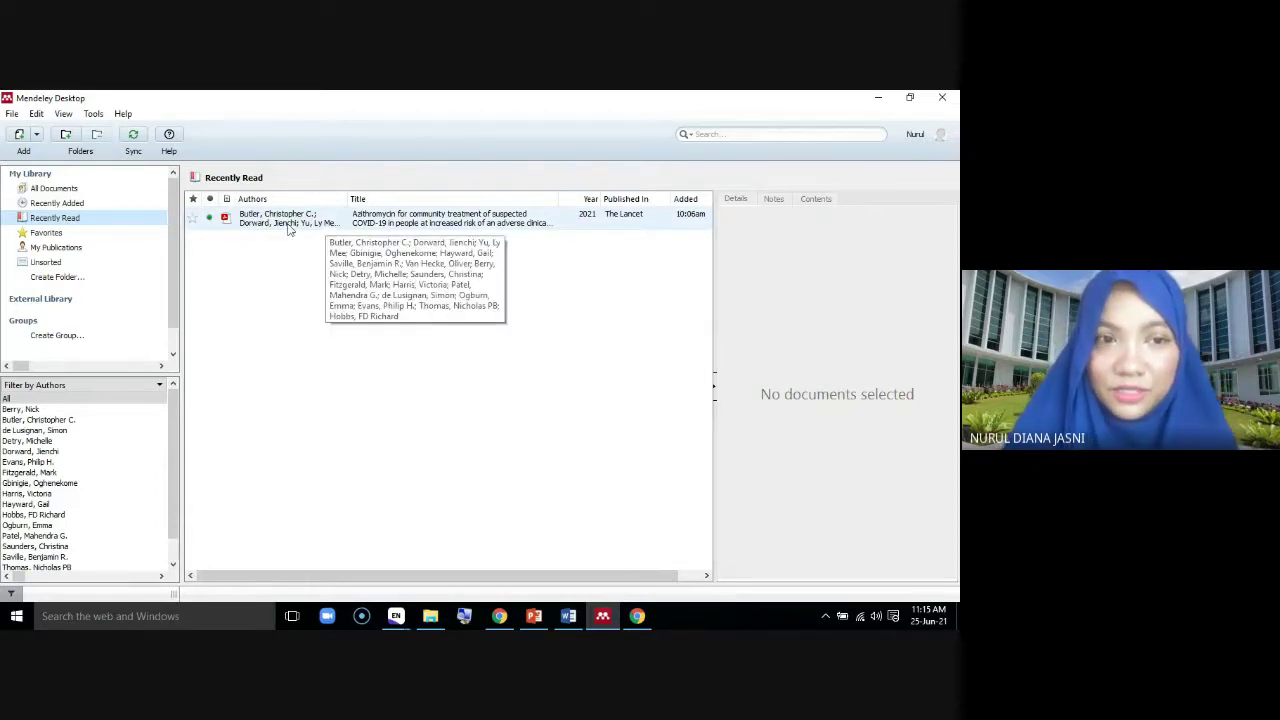
{"action": "left_click", "coordinate": [53, 188]}
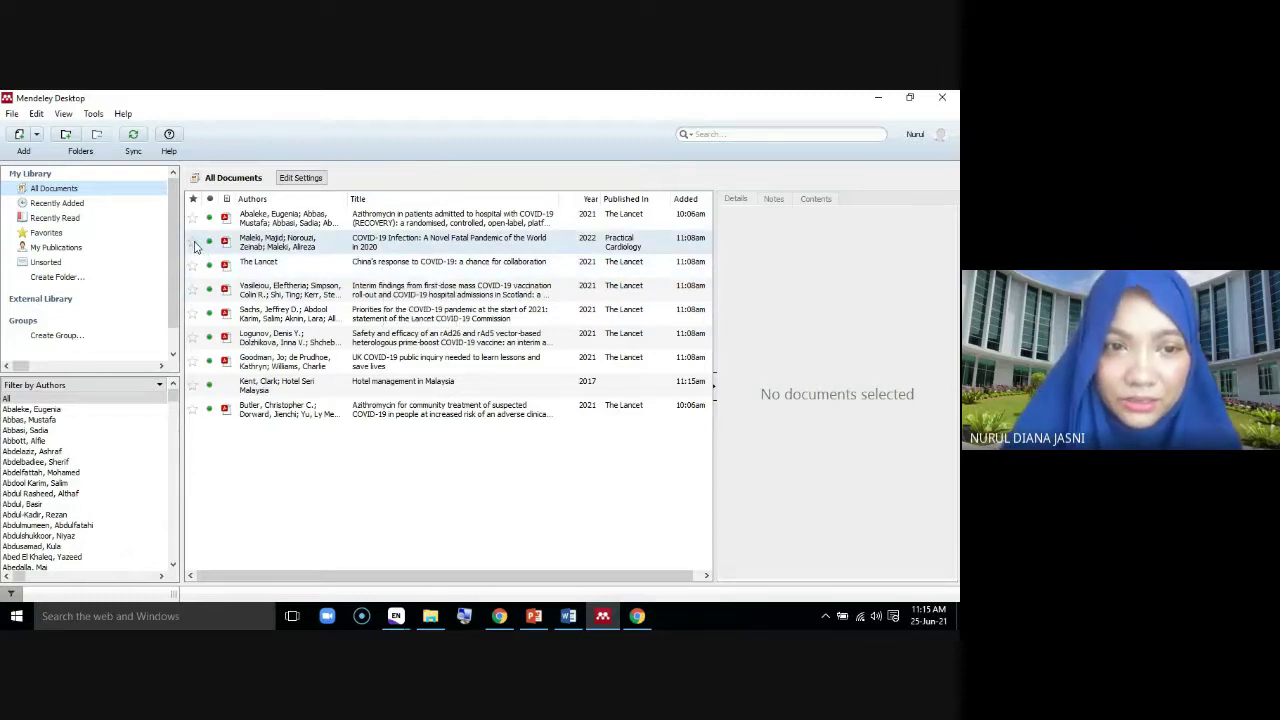
{"action": "left_click", "coordinate": [194, 242]}
{"action": "left_click", "coordinate": [193, 290]}
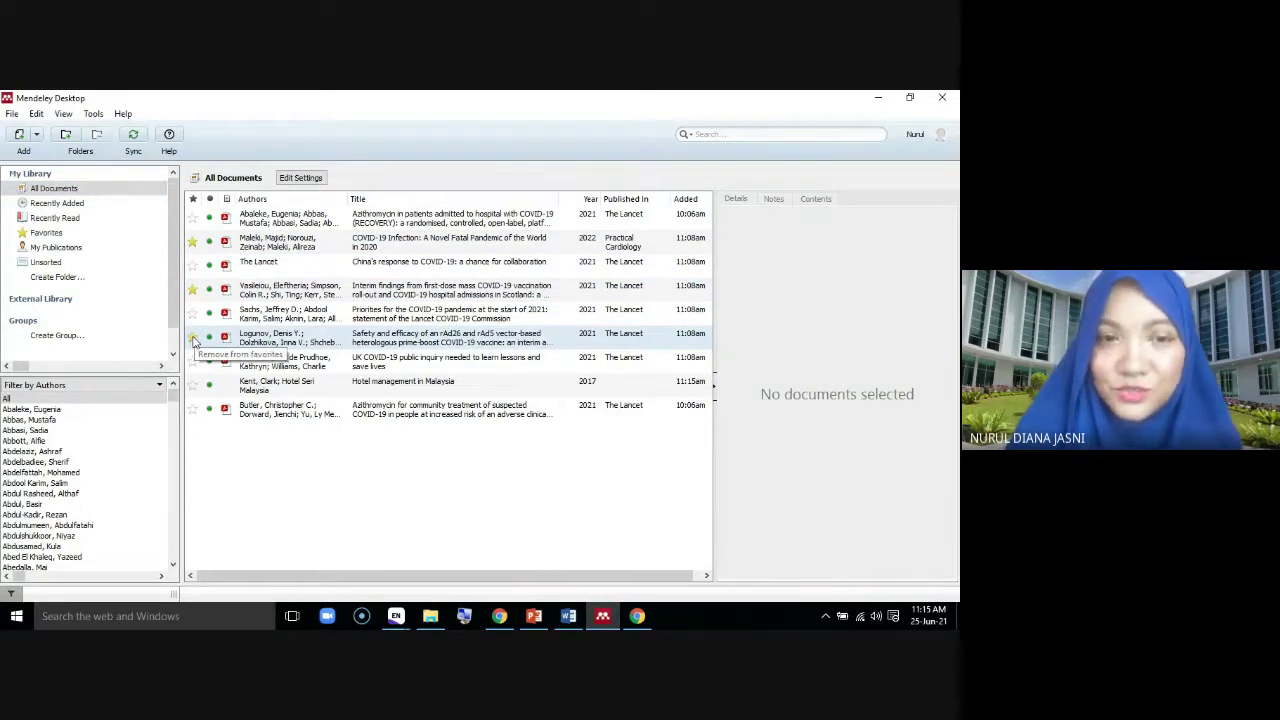
{"action": "left_click", "coordinate": [193, 337]}
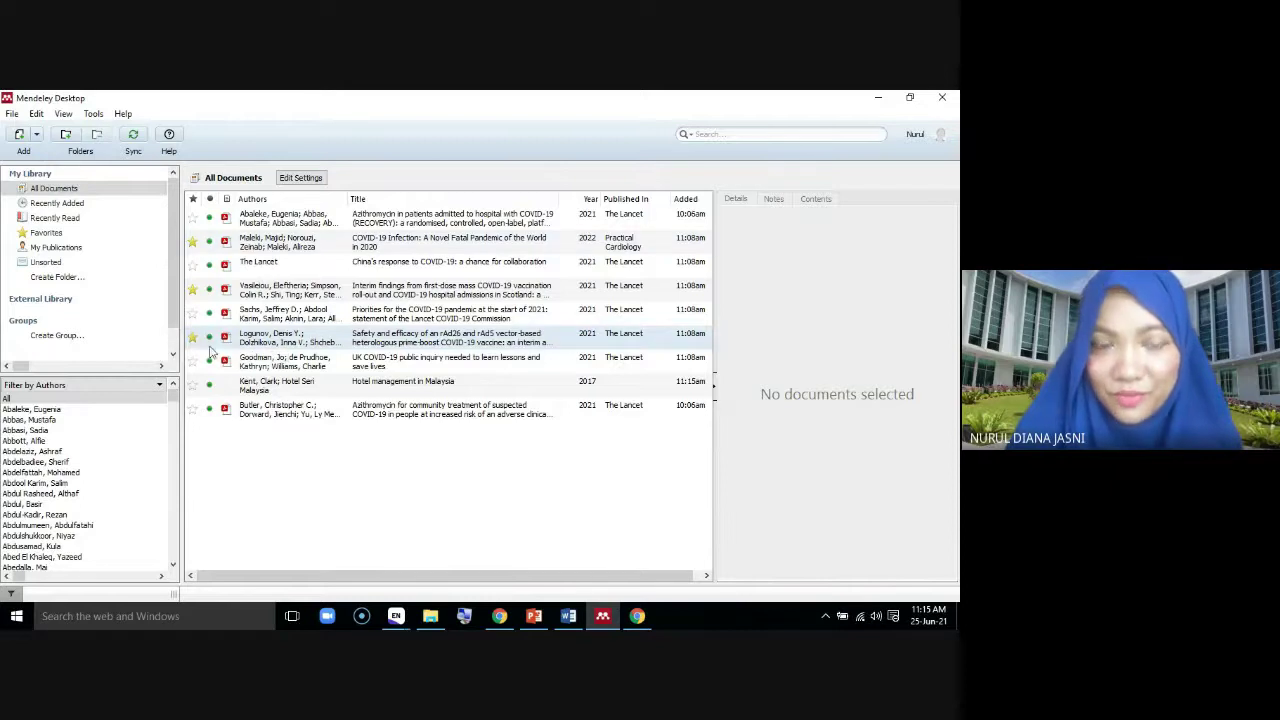
Unstar the Logunov paper in Favorites, then mark the Maleki paper as read in All Documents
{"action": "left_click", "coordinate": [43, 234]}
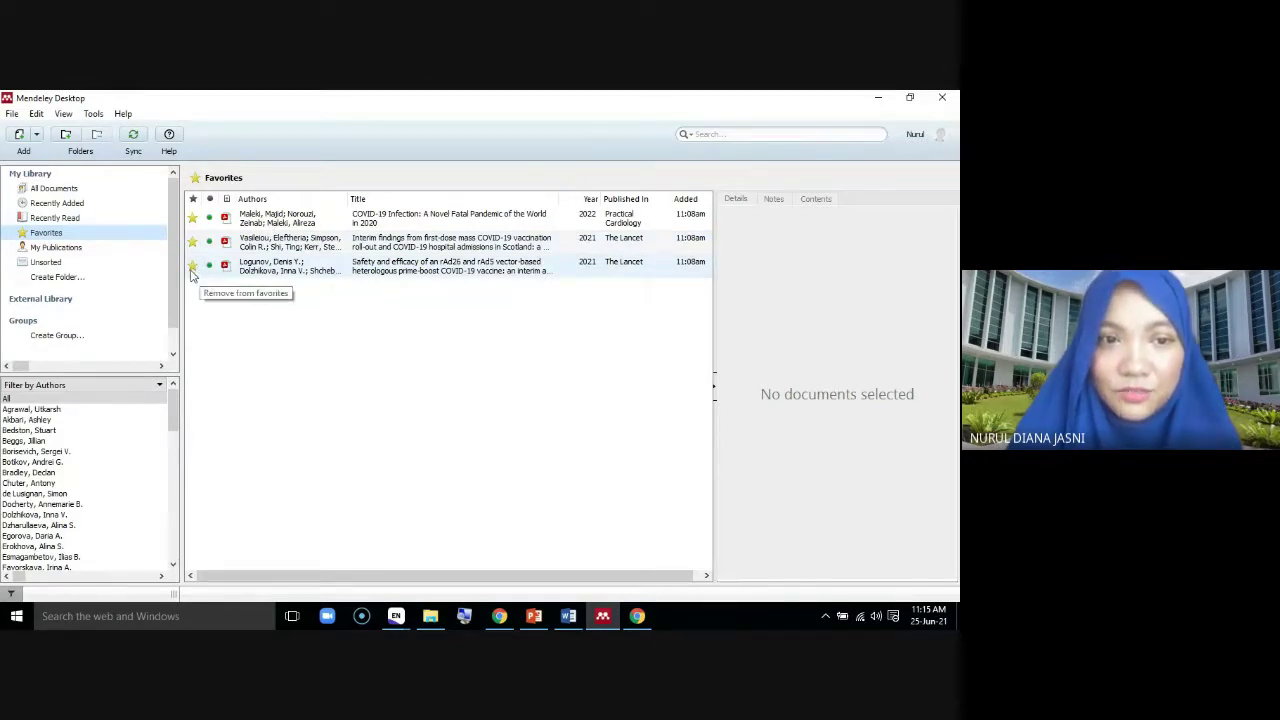
{"action": "left_click", "coordinate": [191, 270]}
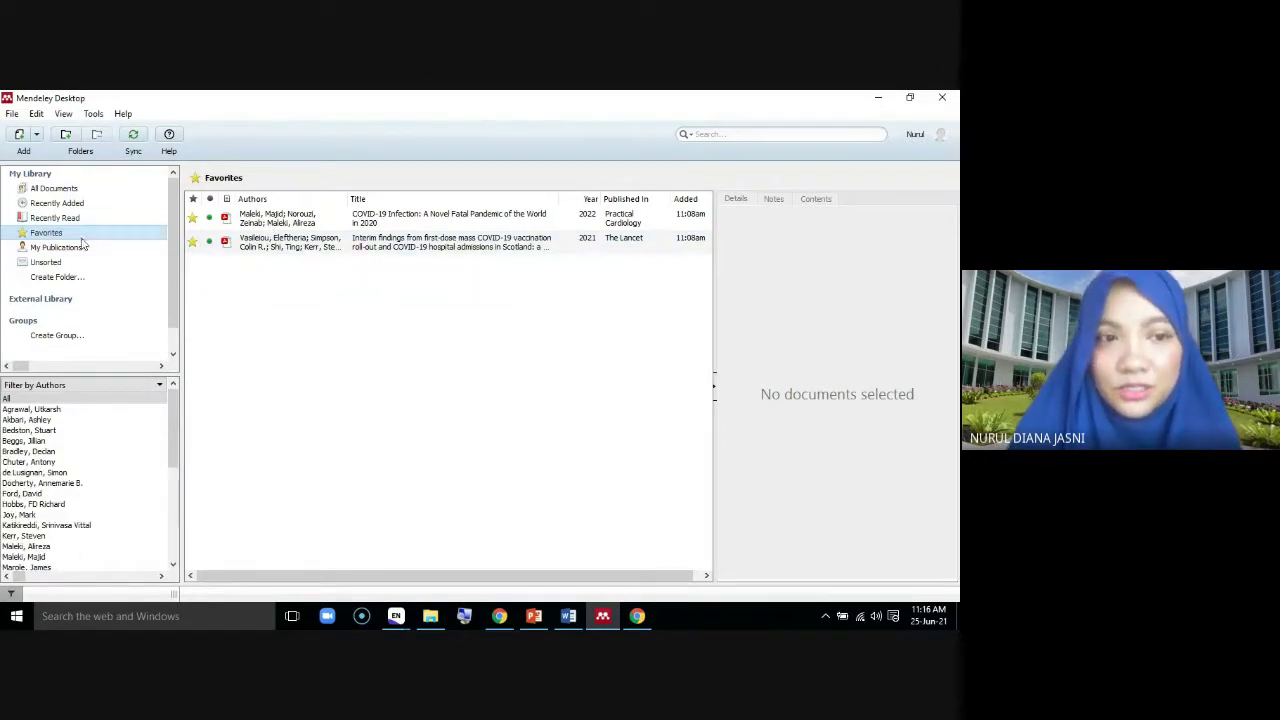
{"action": "left_click", "coordinate": [54, 190]}
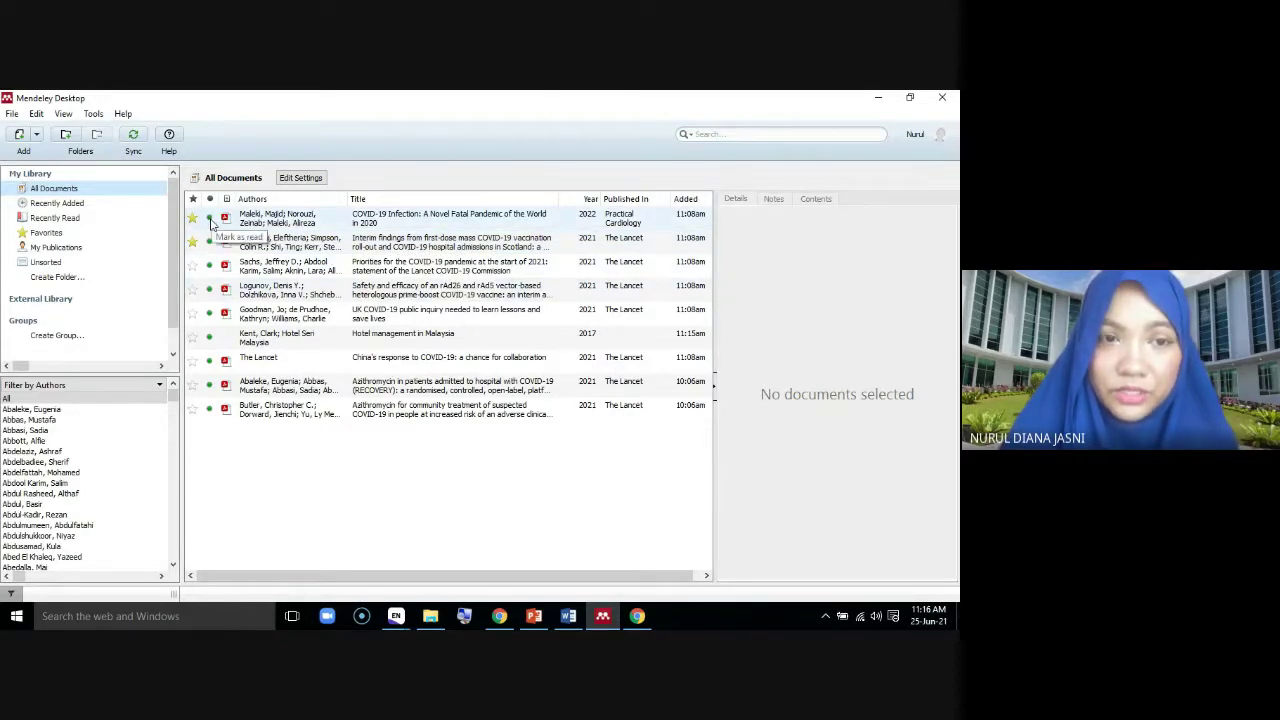
{"action": "left_click", "coordinate": [211, 222]}
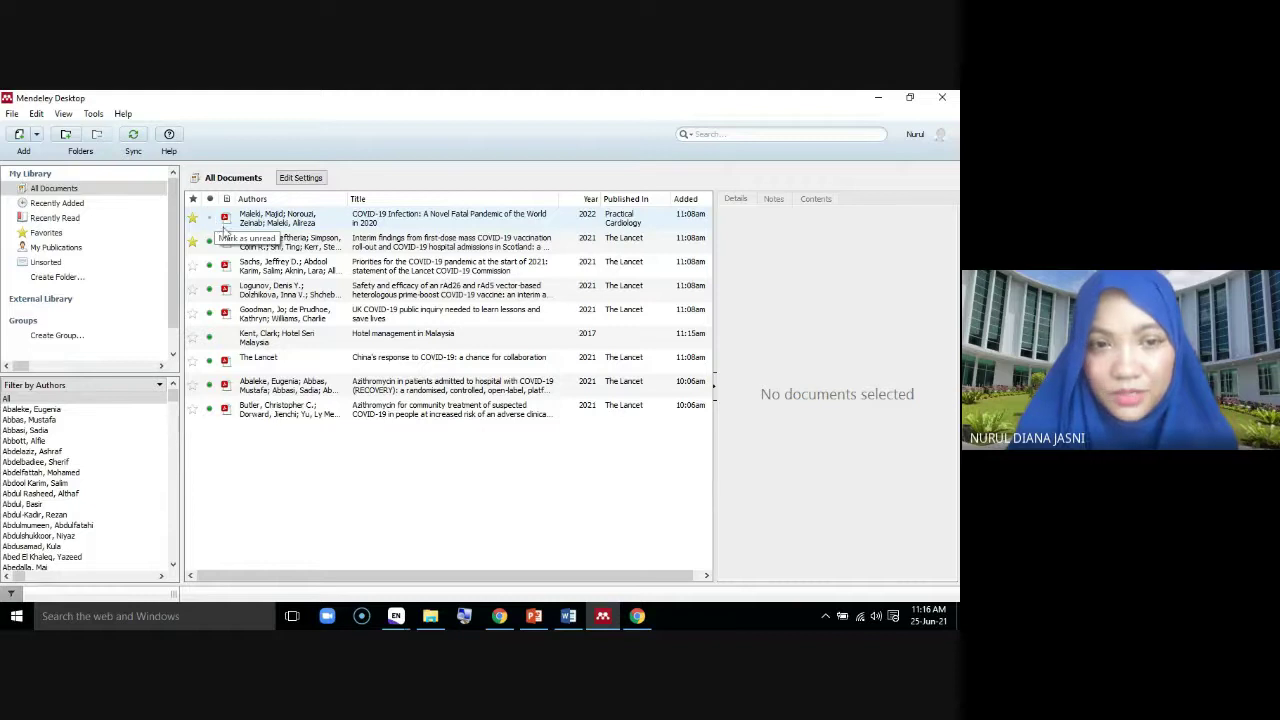
Open the Vasileiou Scotland vaccination paper's PDF in its own tab
{"action": "double_click", "coordinate": [406, 245]}
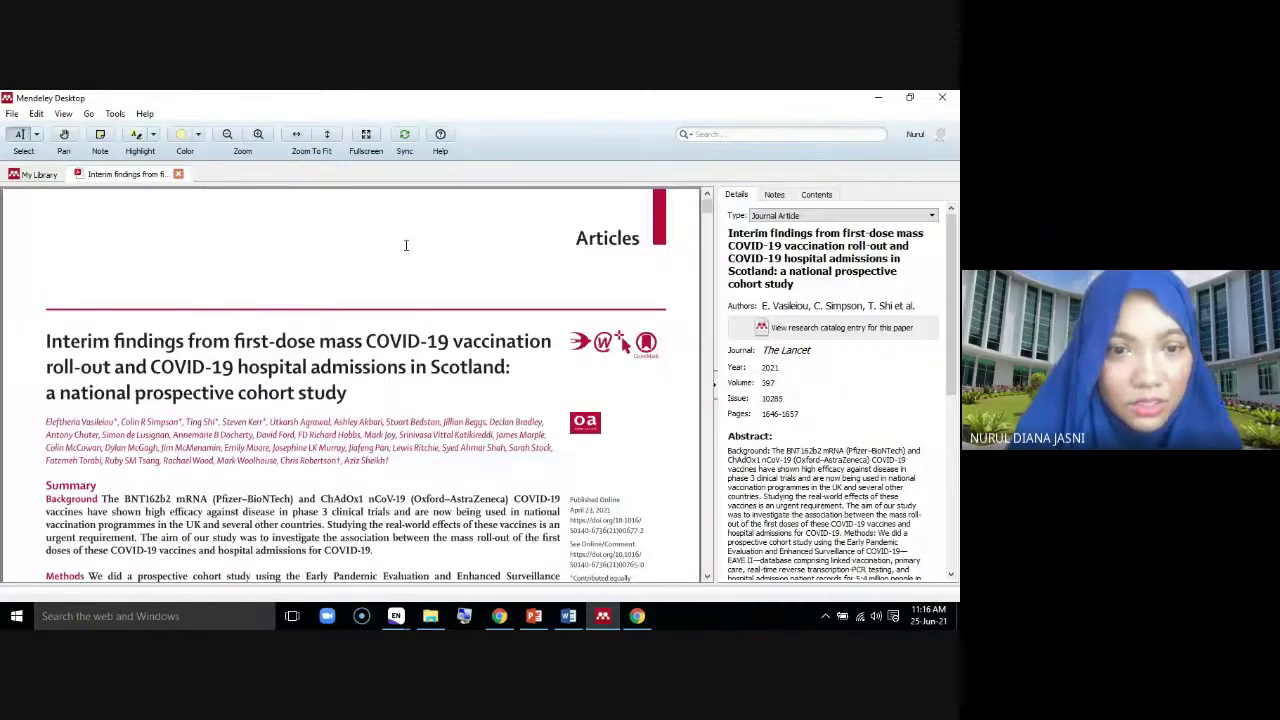
{"action": "scroll", "coordinate": [406, 245], "scroll_direction": "down", "scroll_amount": 5}
{"action": "scroll", "coordinate": [406, 245], "scroll_direction": "up", "scroll_amount": 3}
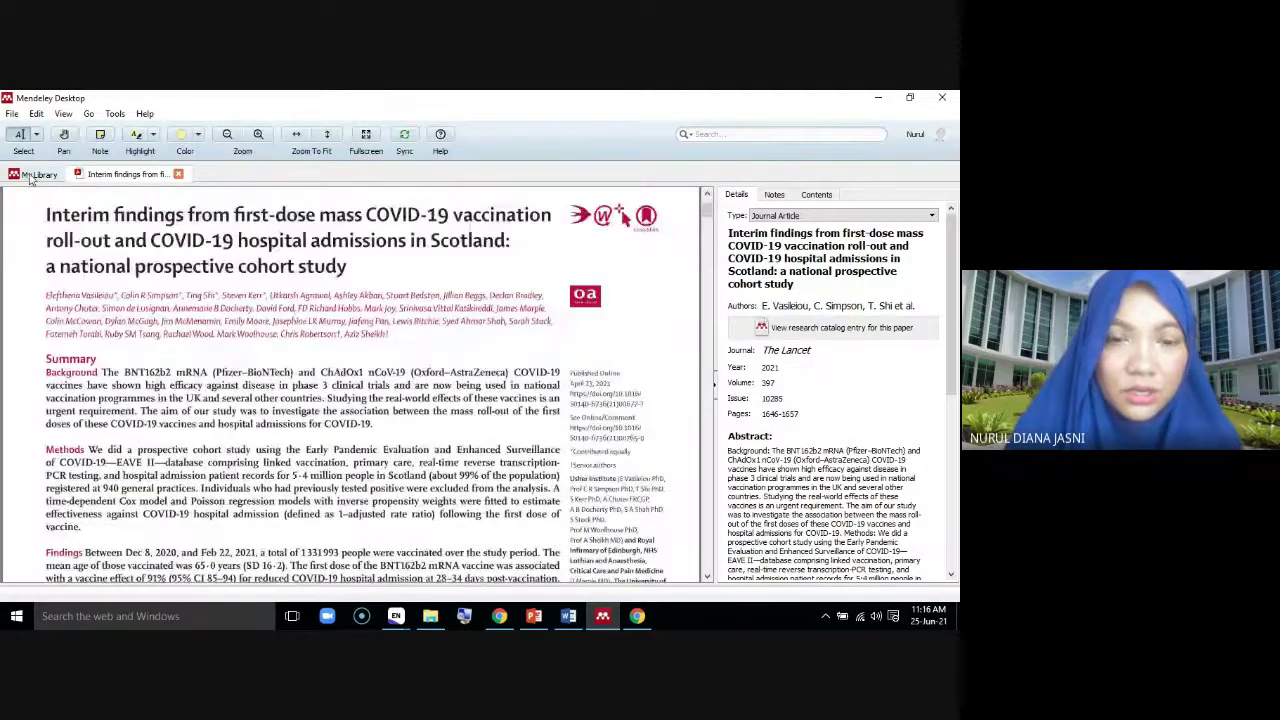
Return to My Library's Recently Added list and view the UK COVID-19 public inquiry paper's details
{"action": "left_click", "coordinate": [37, 175]}
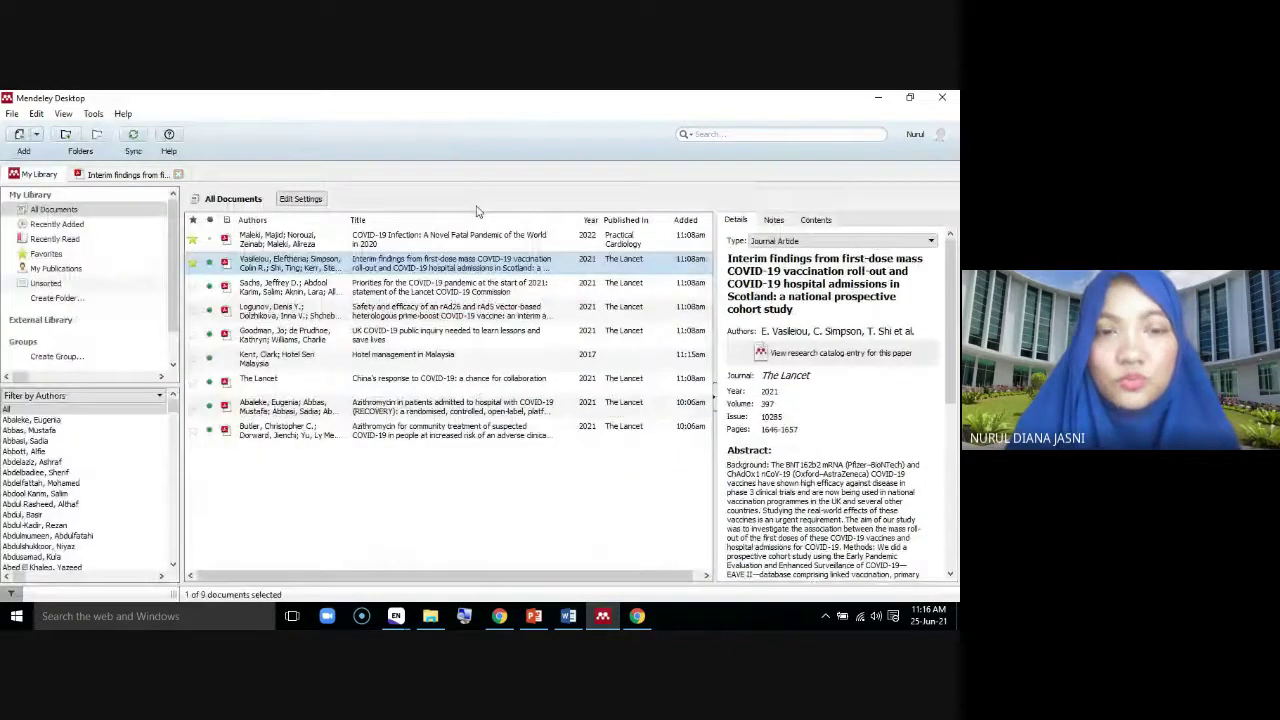
{"action": "left_click", "coordinate": [60, 240]}
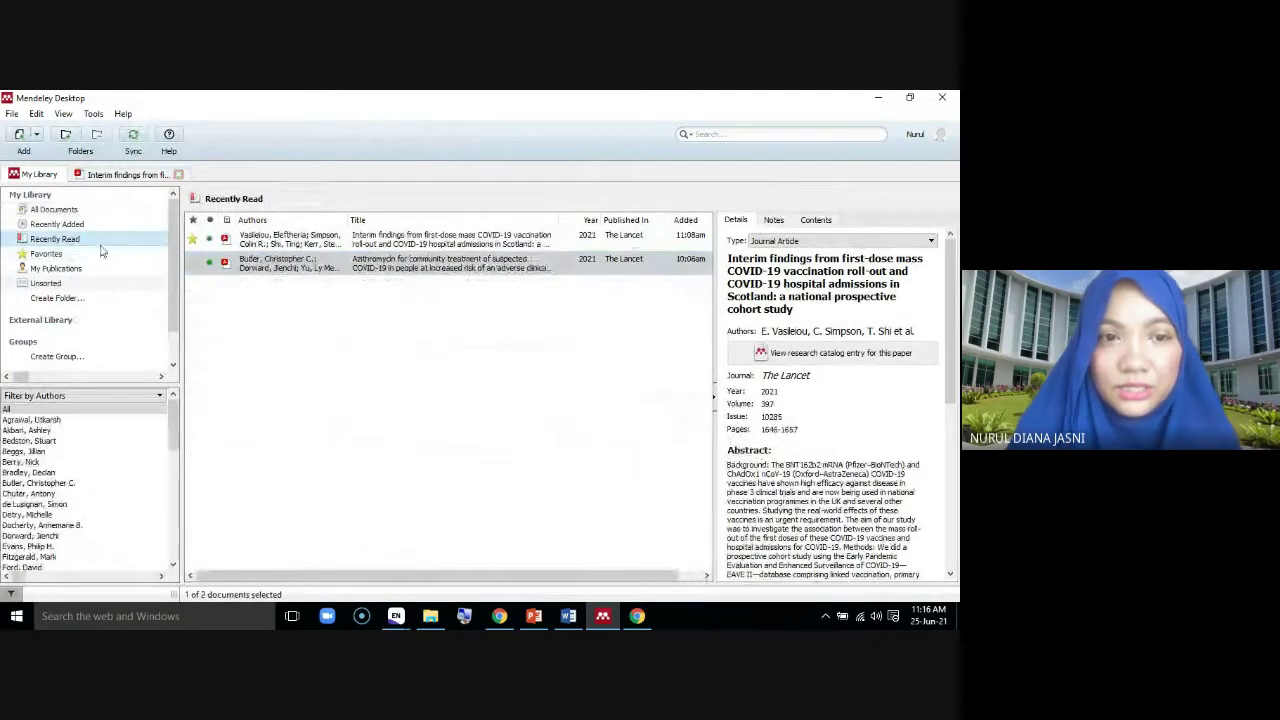
{"action": "left_click", "coordinate": [62, 224]}
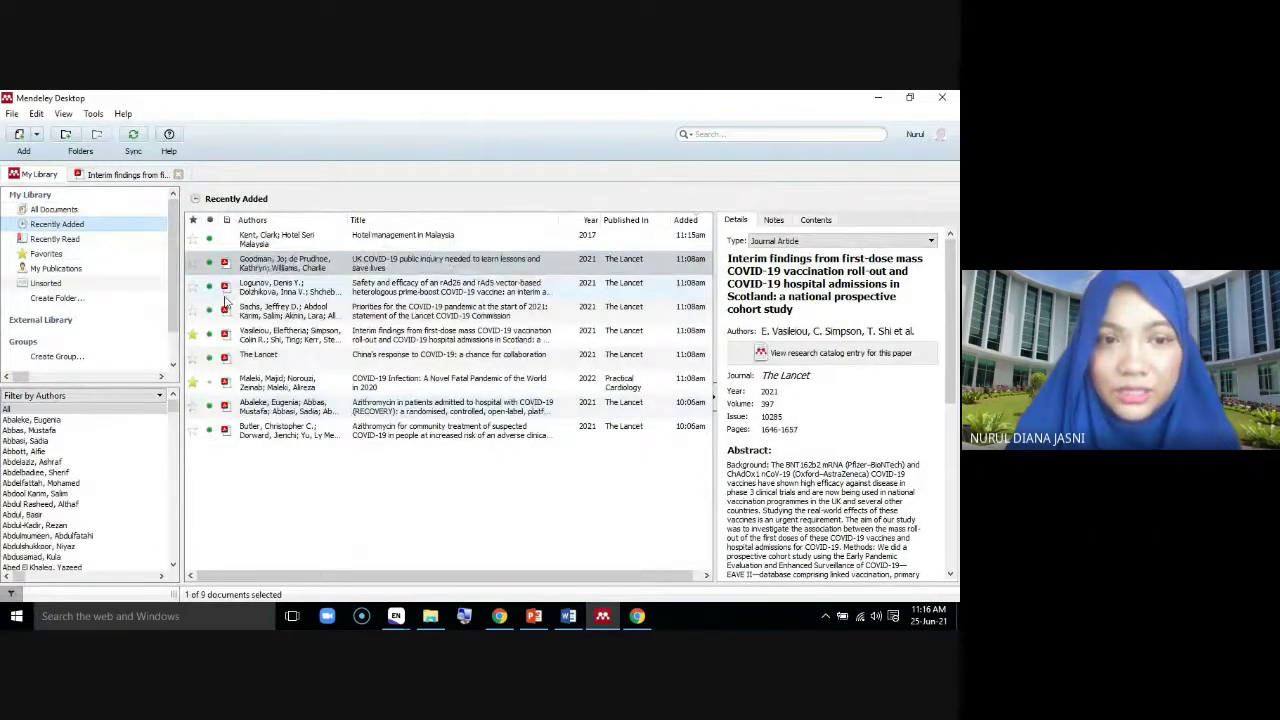
{"action": "left_click", "coordinate": [212, 270]}
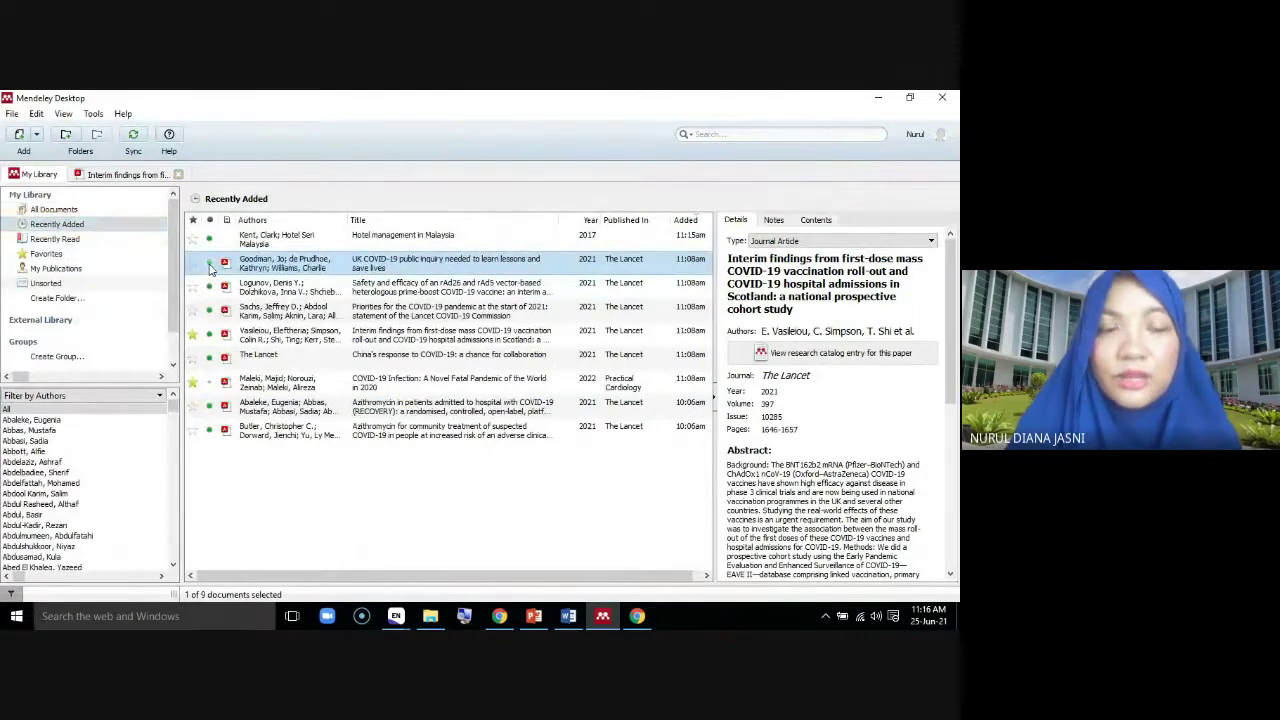
{"action": "left_click", "coordinate": [350, 480]}
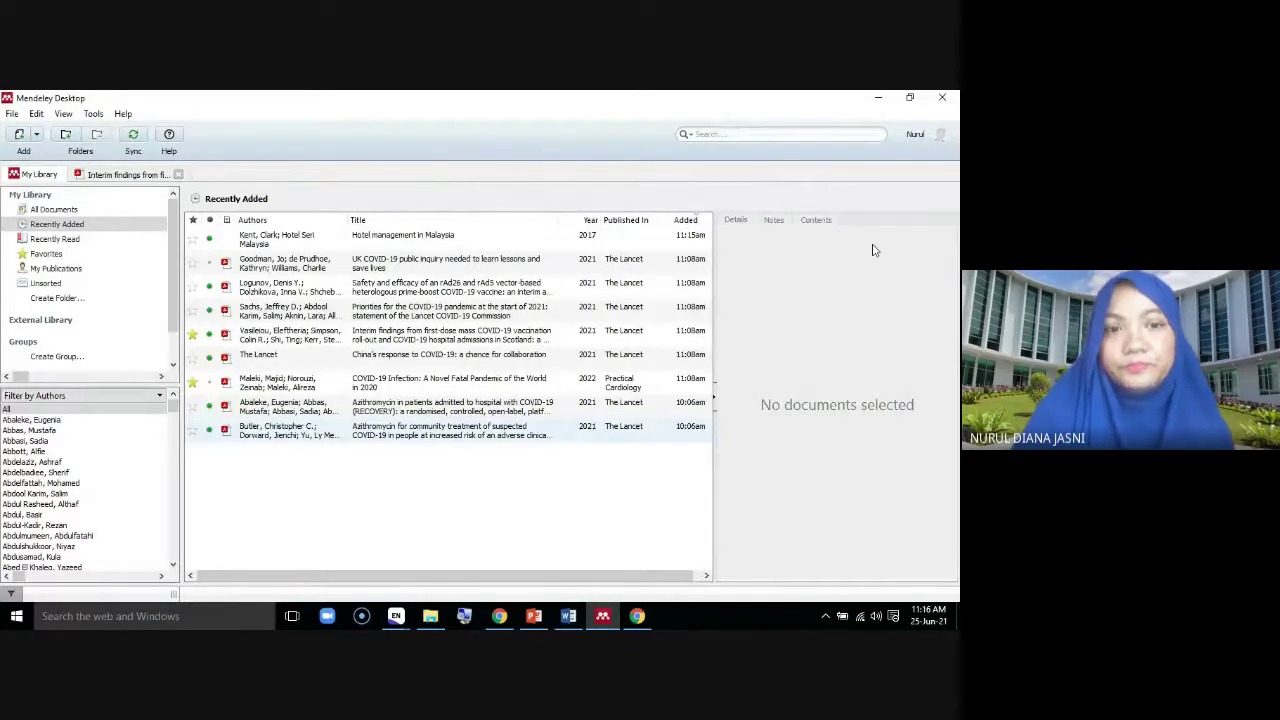
{"action": "left_click", "coordinate": [320, 263]}
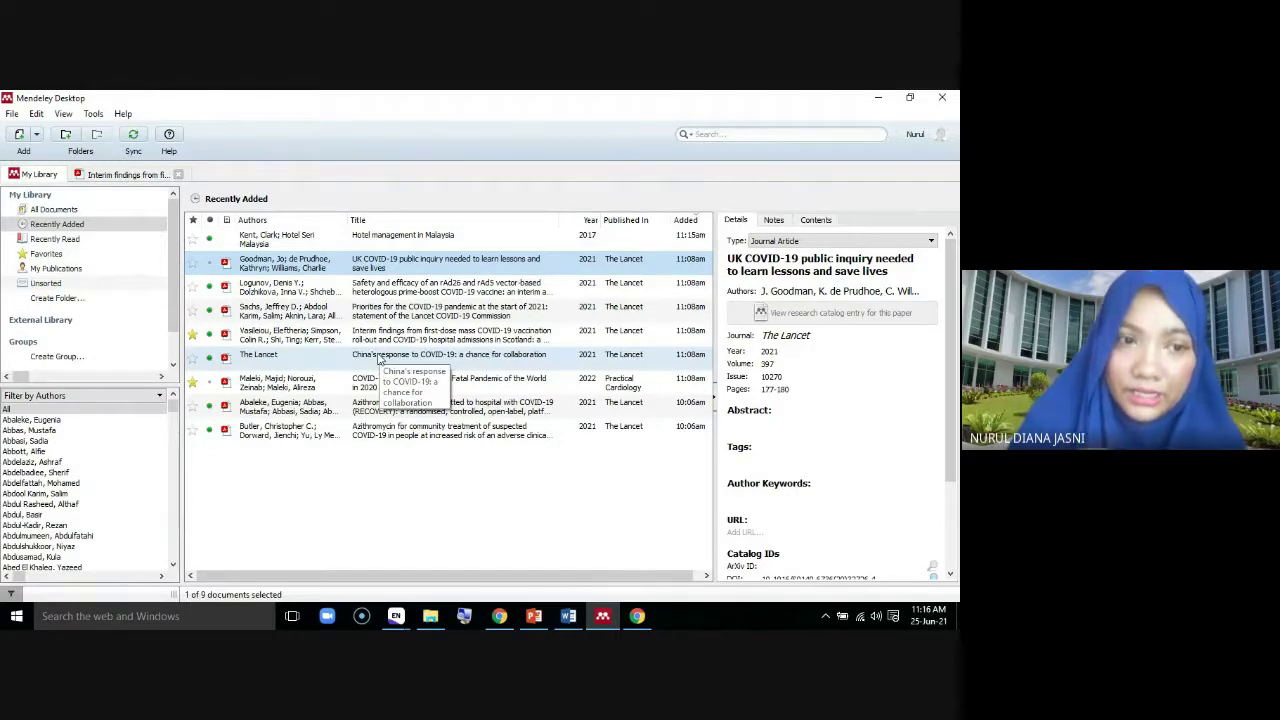
Switch the sidebar filter from Filter by Authors to Filter by My Tags
{"action": "left_click", "coordinate": [160, 397]}
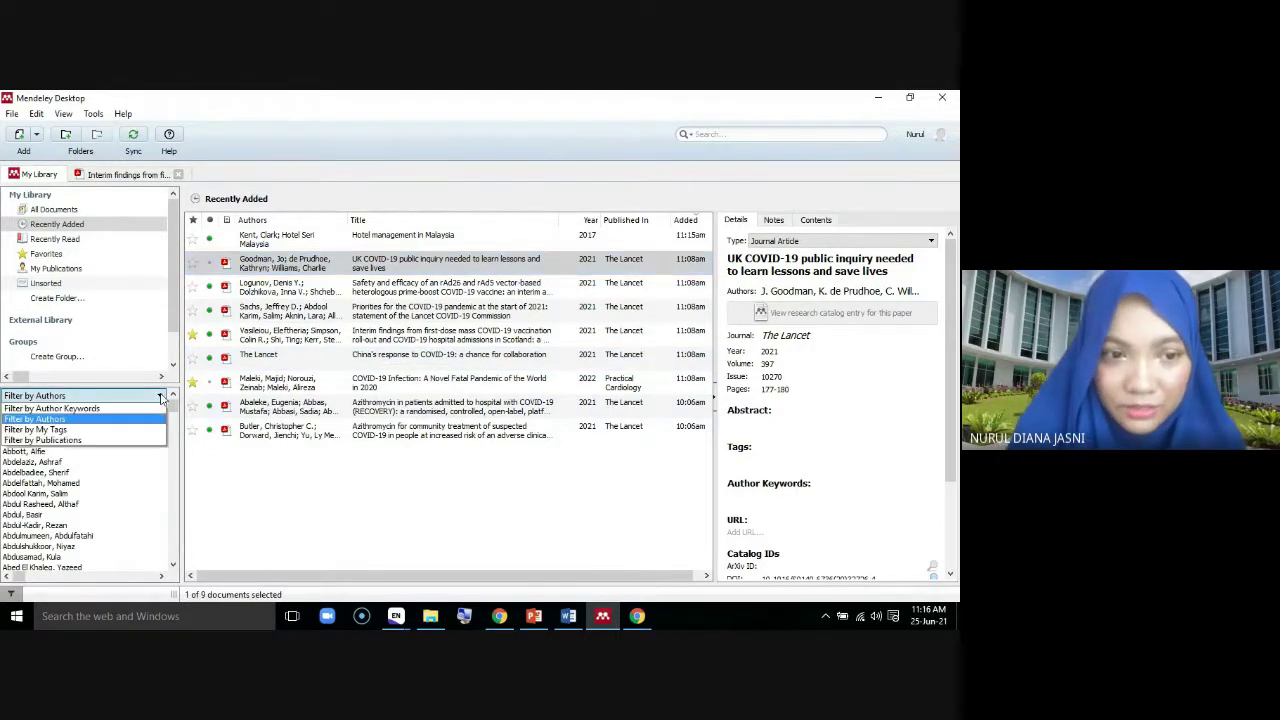
{"action": "left_click", "coordinate": [73, 433]}
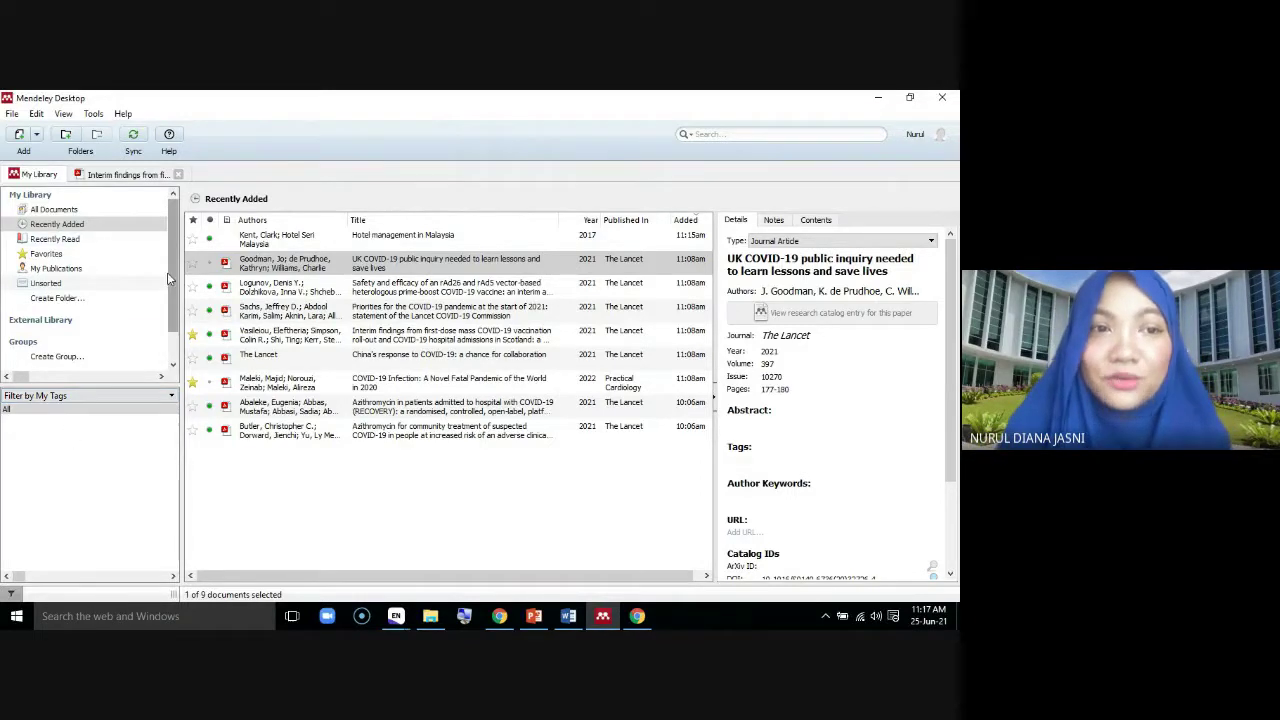
Create two library folders, RP and LR, then return to All Documents
{"action": "left_click", "coordinate": [53, 209]}
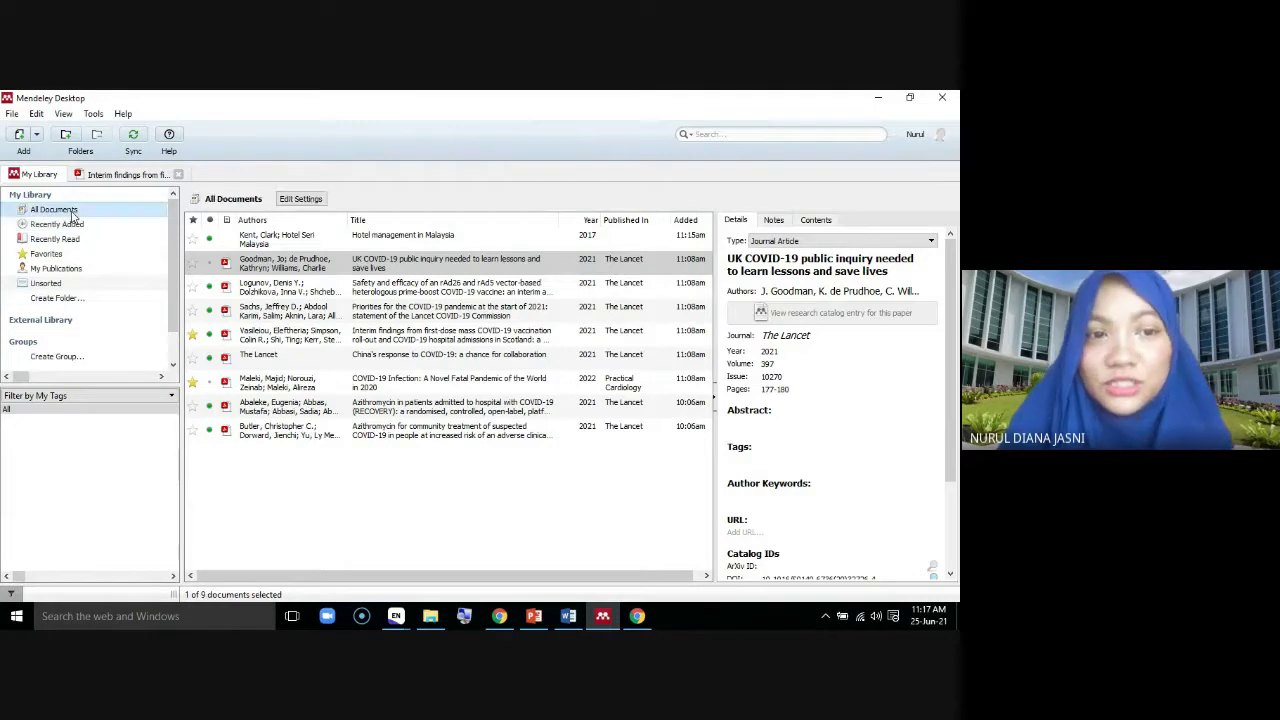
{"action": "left_click", "coordinate": [60, 300]}
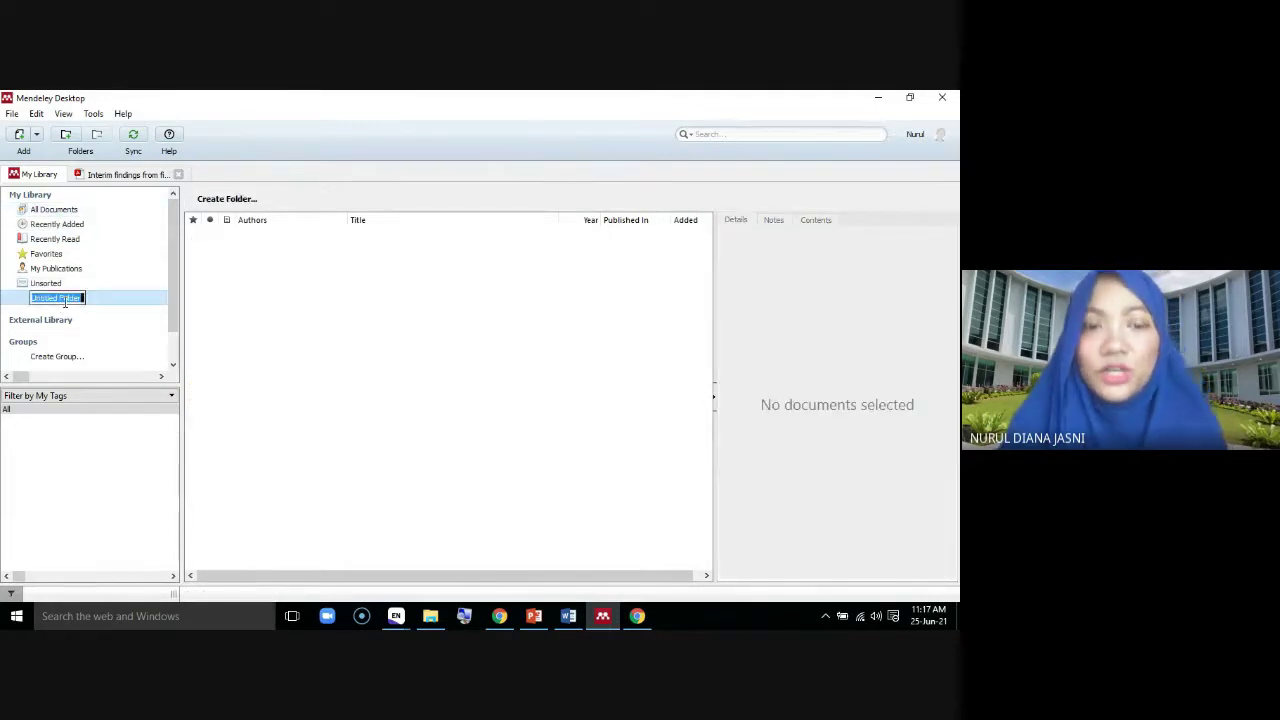
{"action": "type", "text": "RP"}
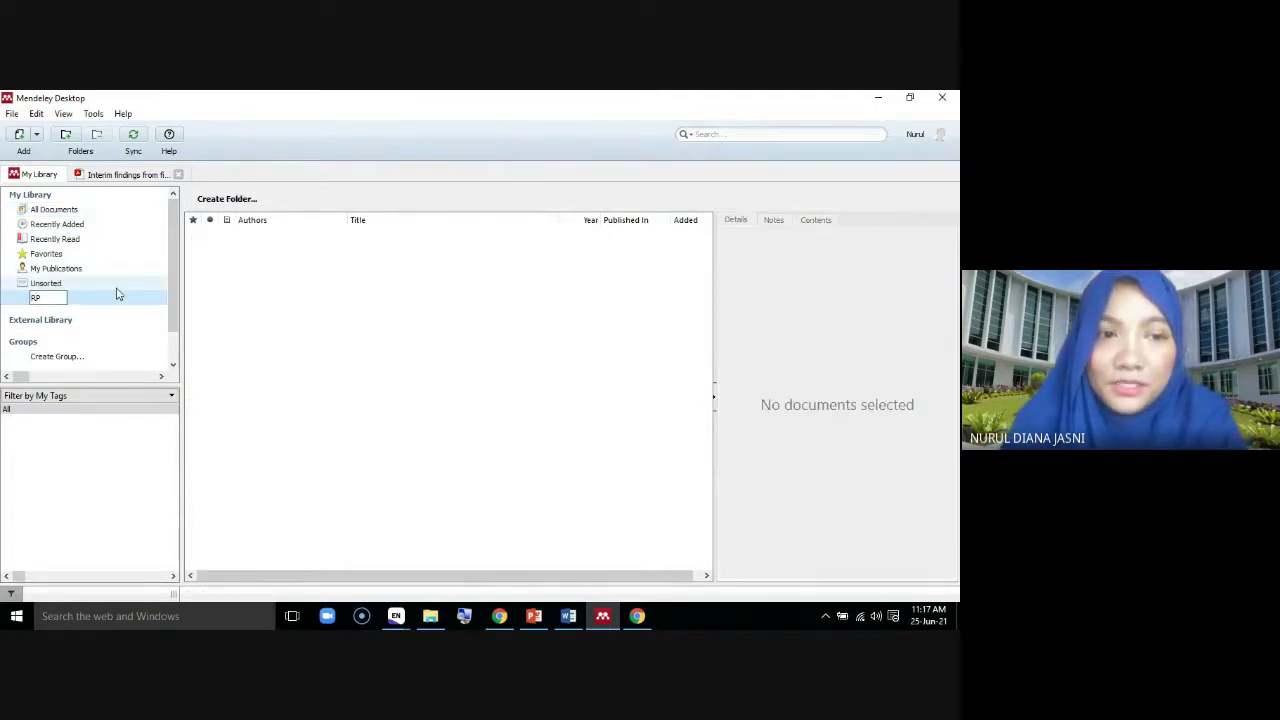
{"action": "key", "text": "Return"}
{"action": "left_click", "coordinate": [57, 313]}
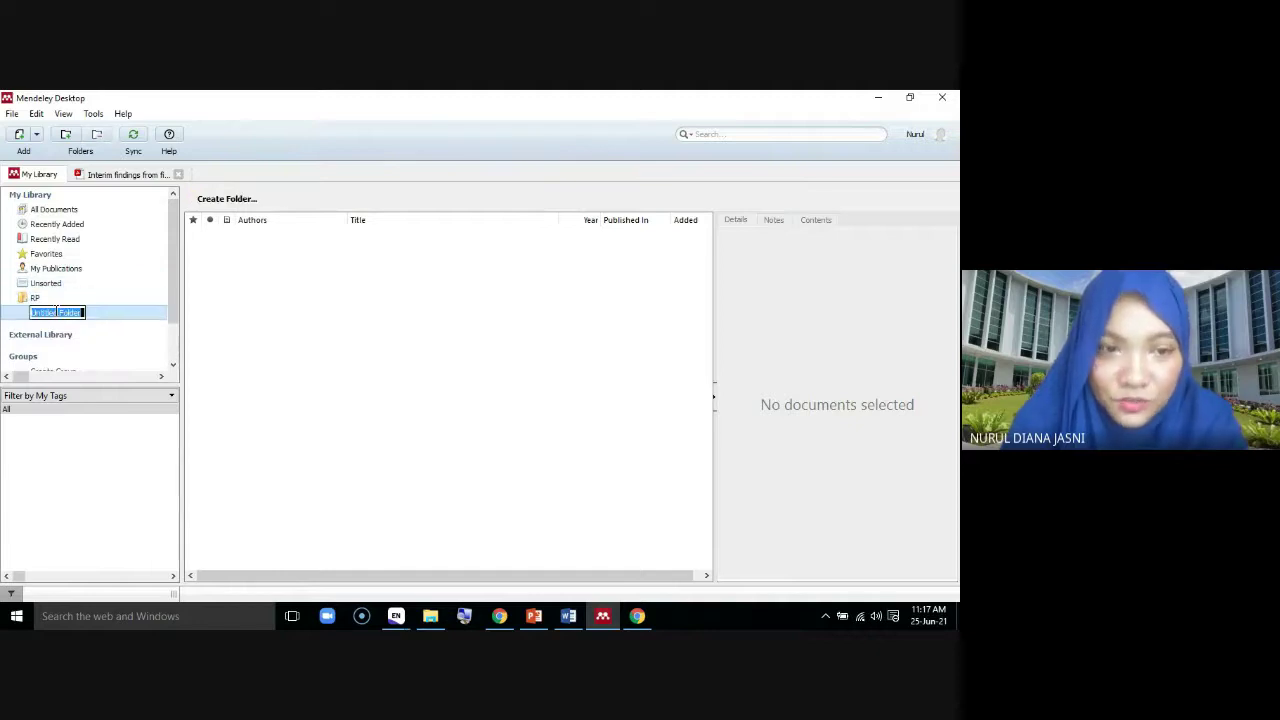
{"action": "type", "text": "I"}
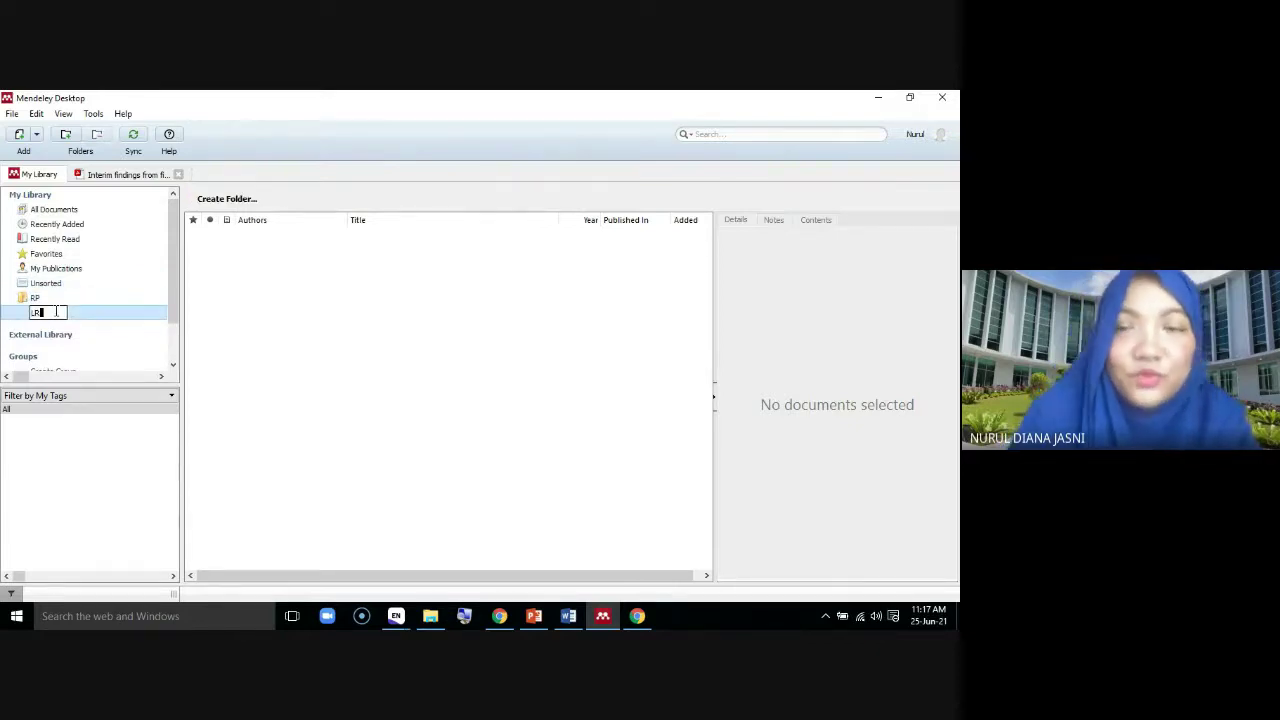
{"action": "type", "text": "R"}
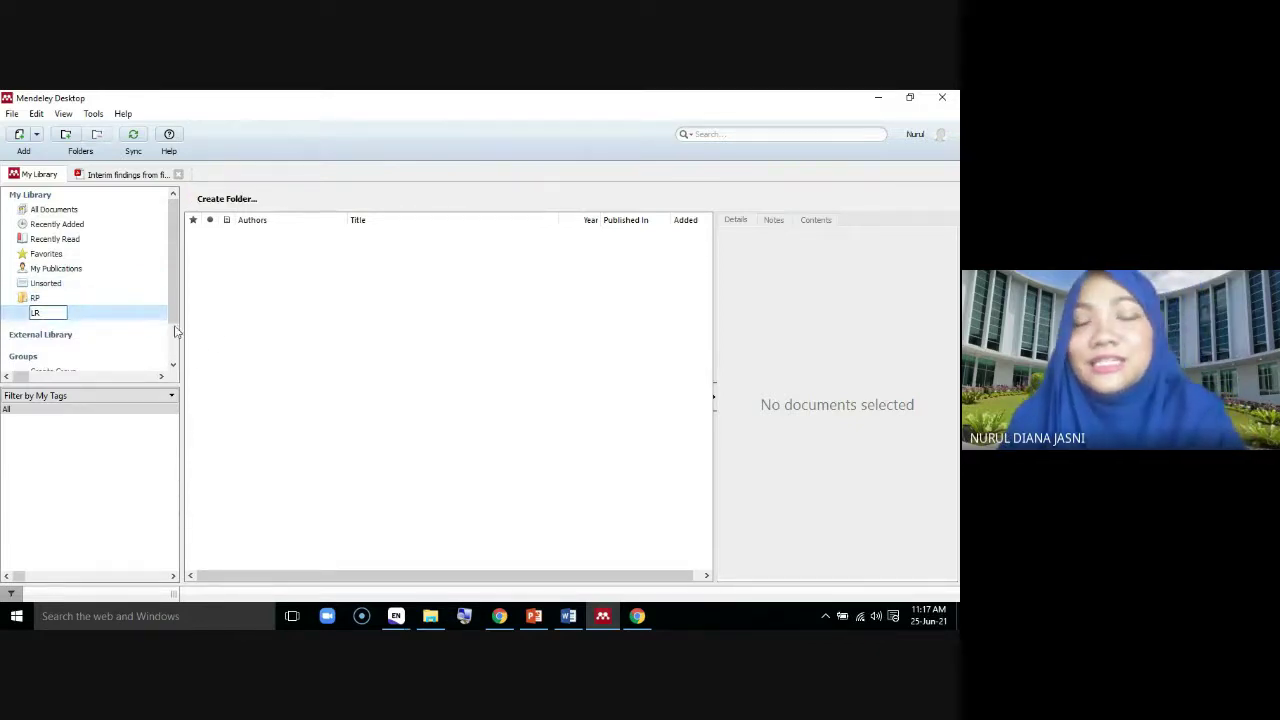
{"action": "key", "text": "Return"}
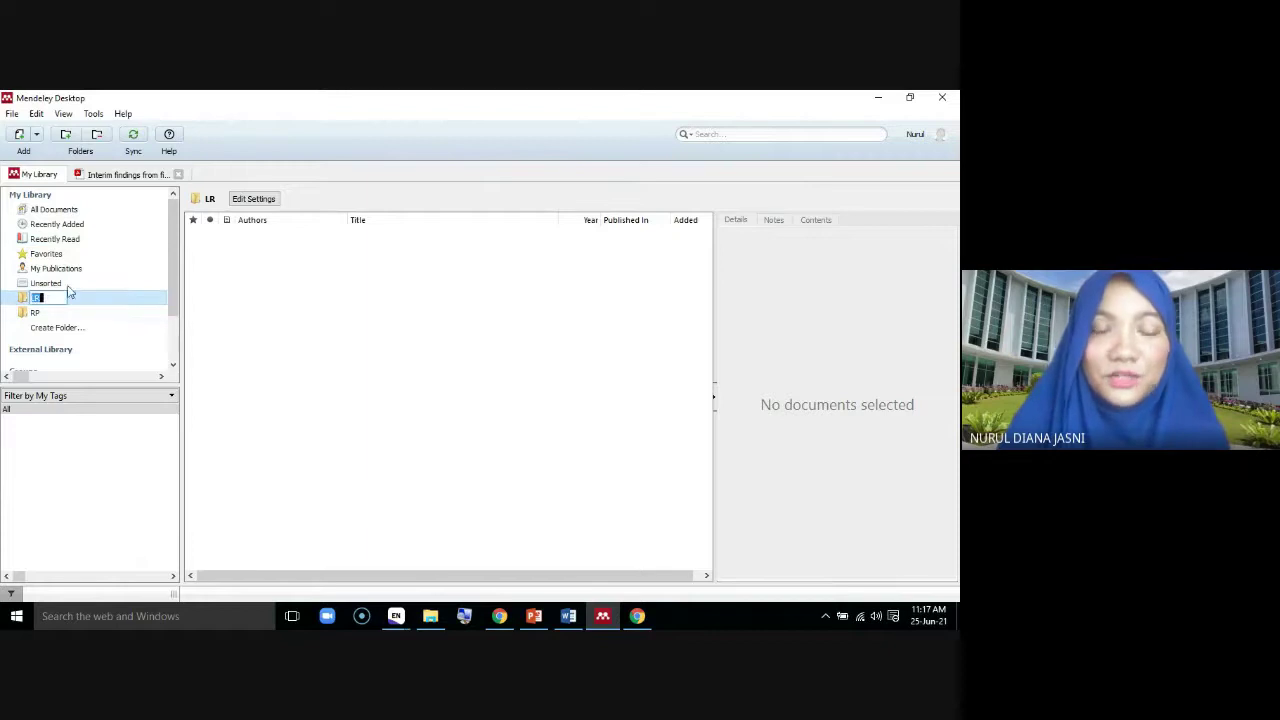
{"action": "left_click", "coordinate": [64, 211]}
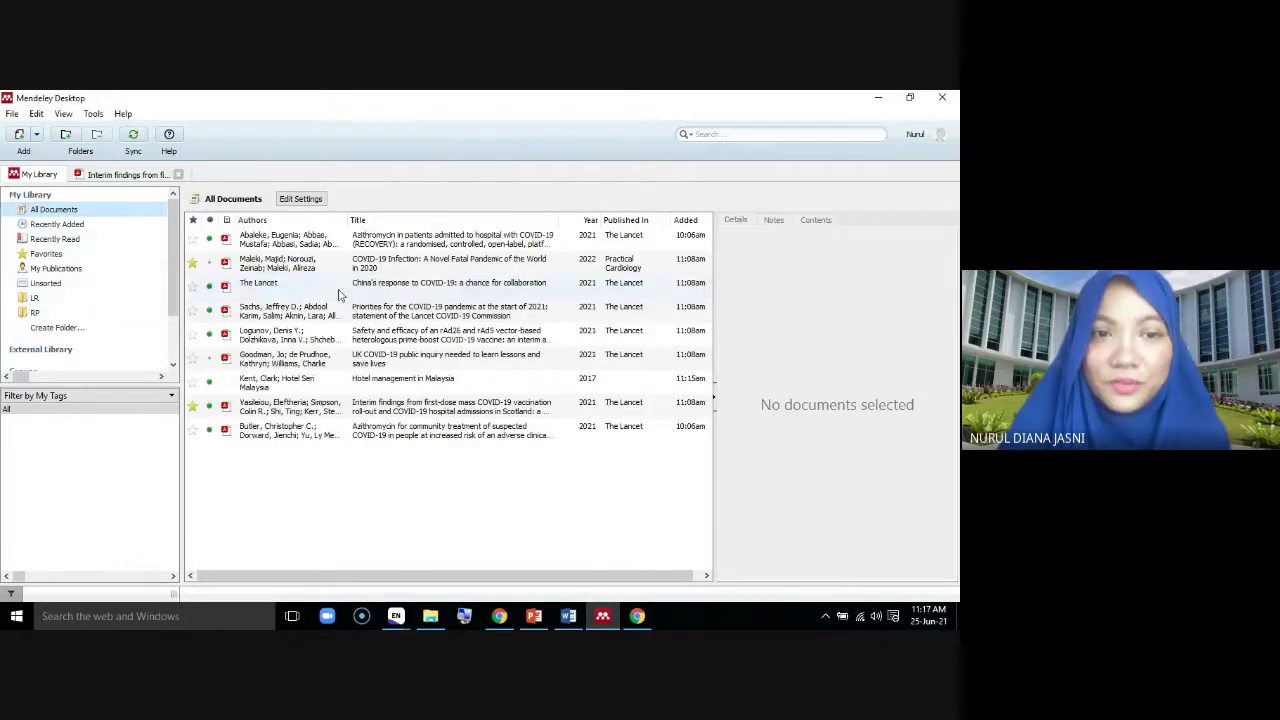
Drag the interim vaccination findings paper into LR and the rAd26/rAd5 vaccine paper into RP, then check LR
{"action": "left_click", "coordinate": [509, 241]}
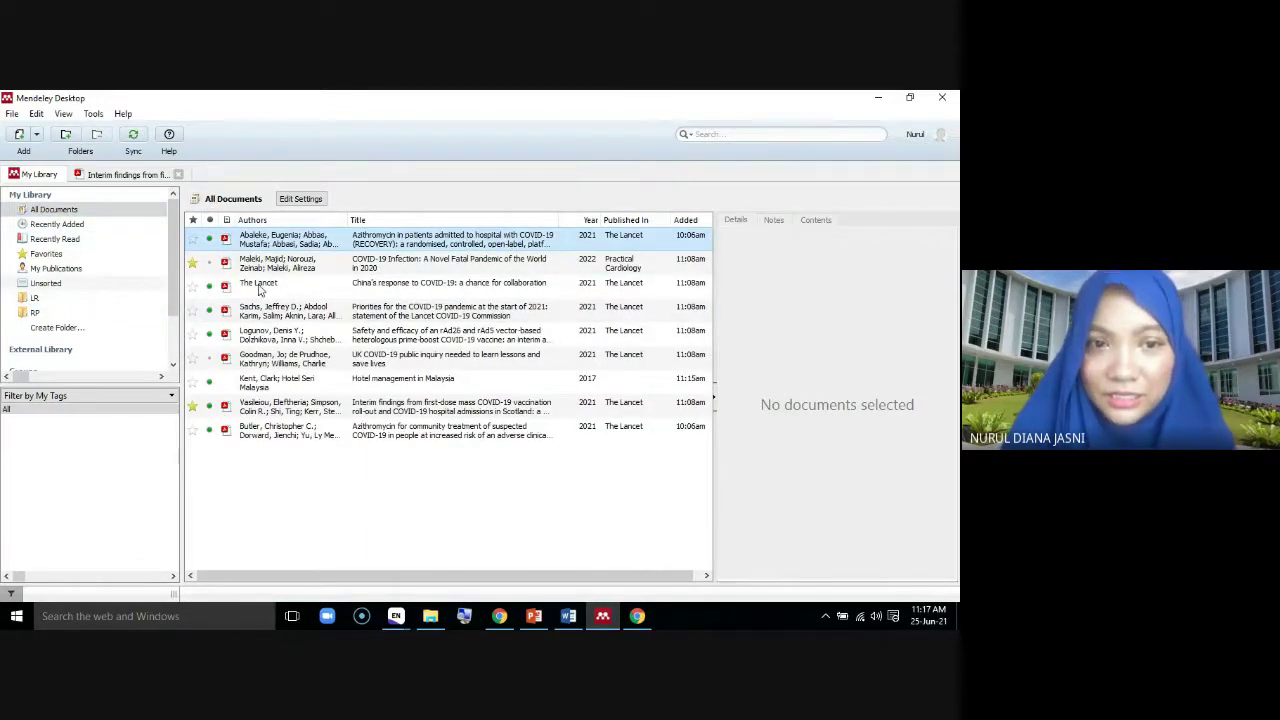
{"action": "left_click_drag", "start_coordinate": [403, 411], "coordinate": [38, 301]}
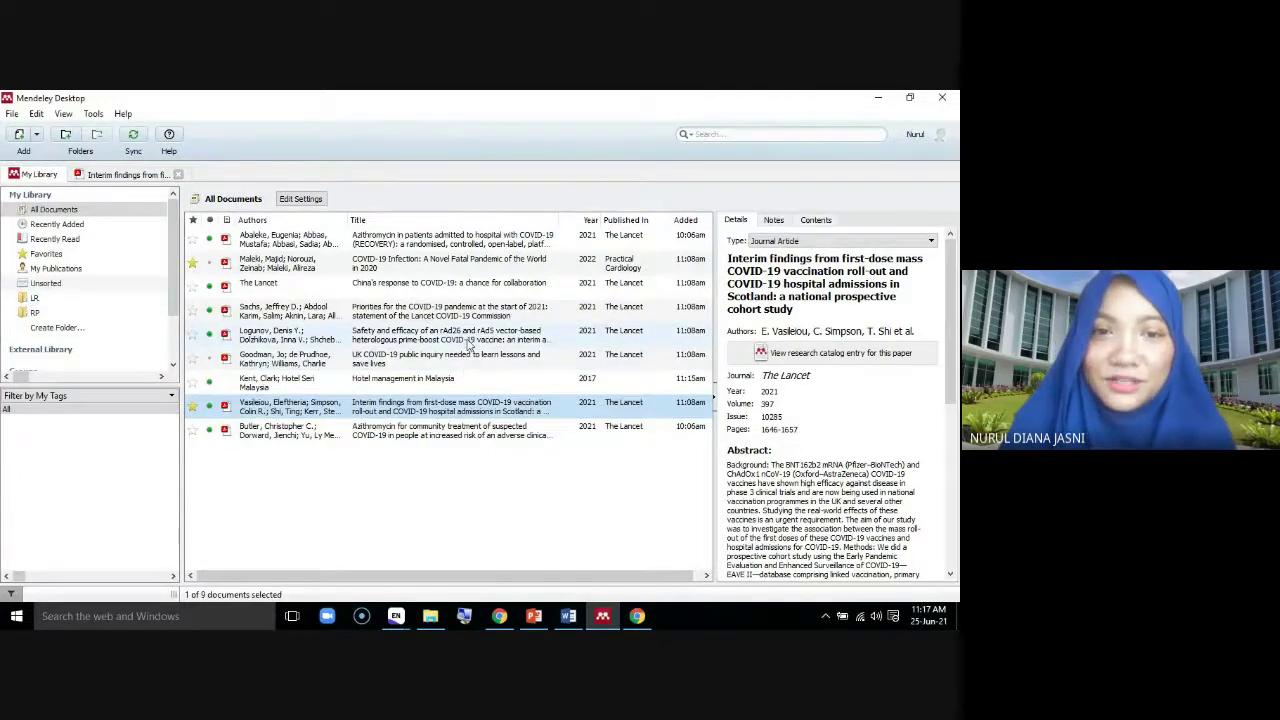
{"action": "left_click", "coordinate": [468, 340]}
{"action": "left_click_drag", "start_coordinate": [468, 340], "coordinate": [28, 316]}
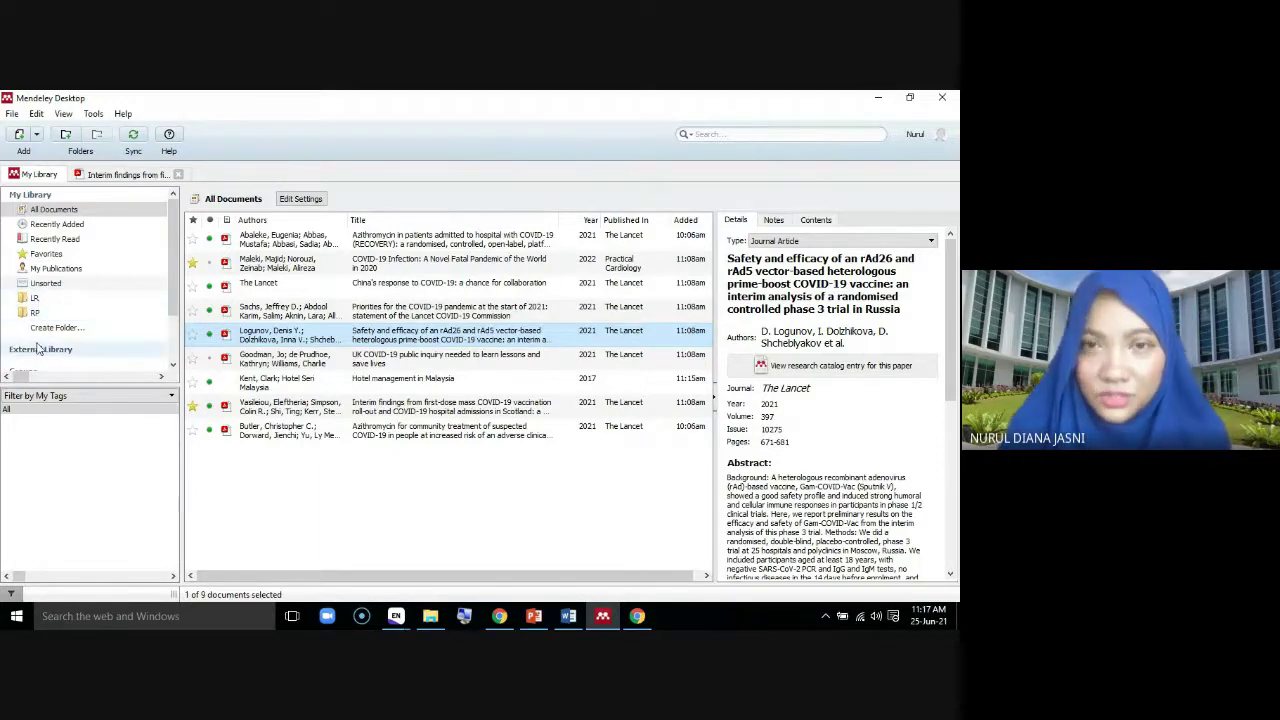
{"action": "left_click", "coordinate": [34, 298]}
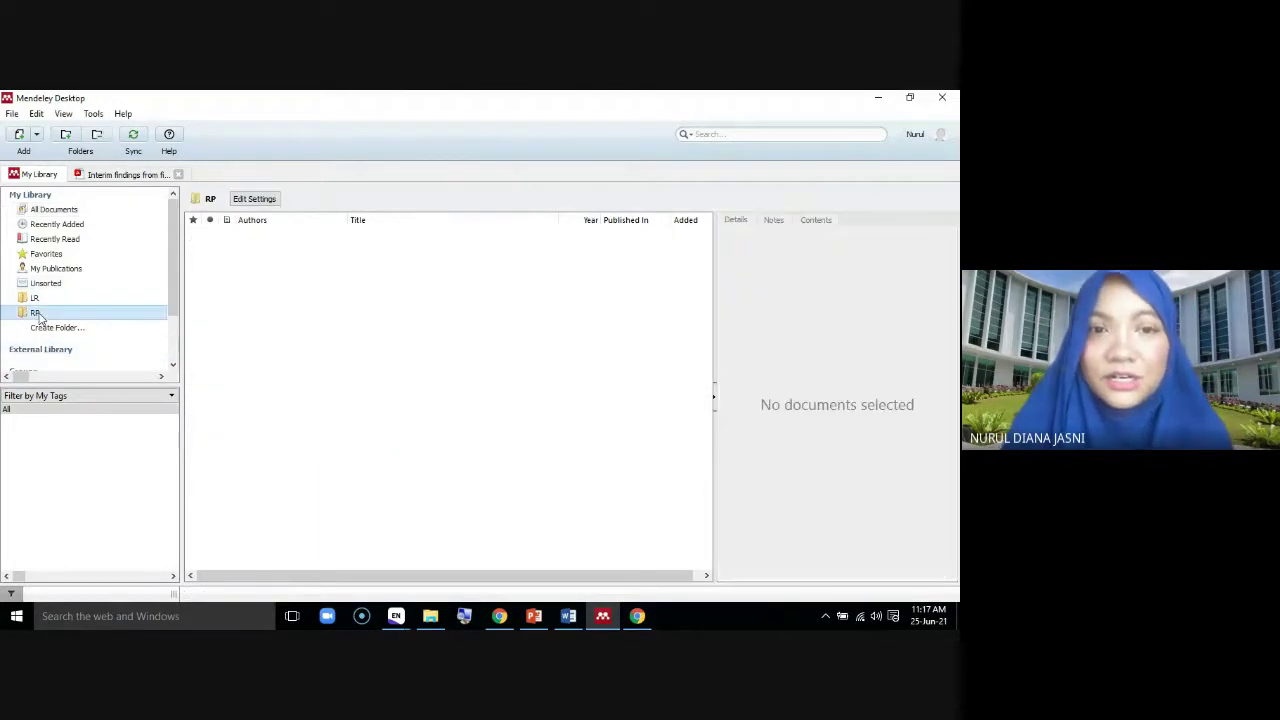
{"action": "left_click", "coordinate": [40, 327]}
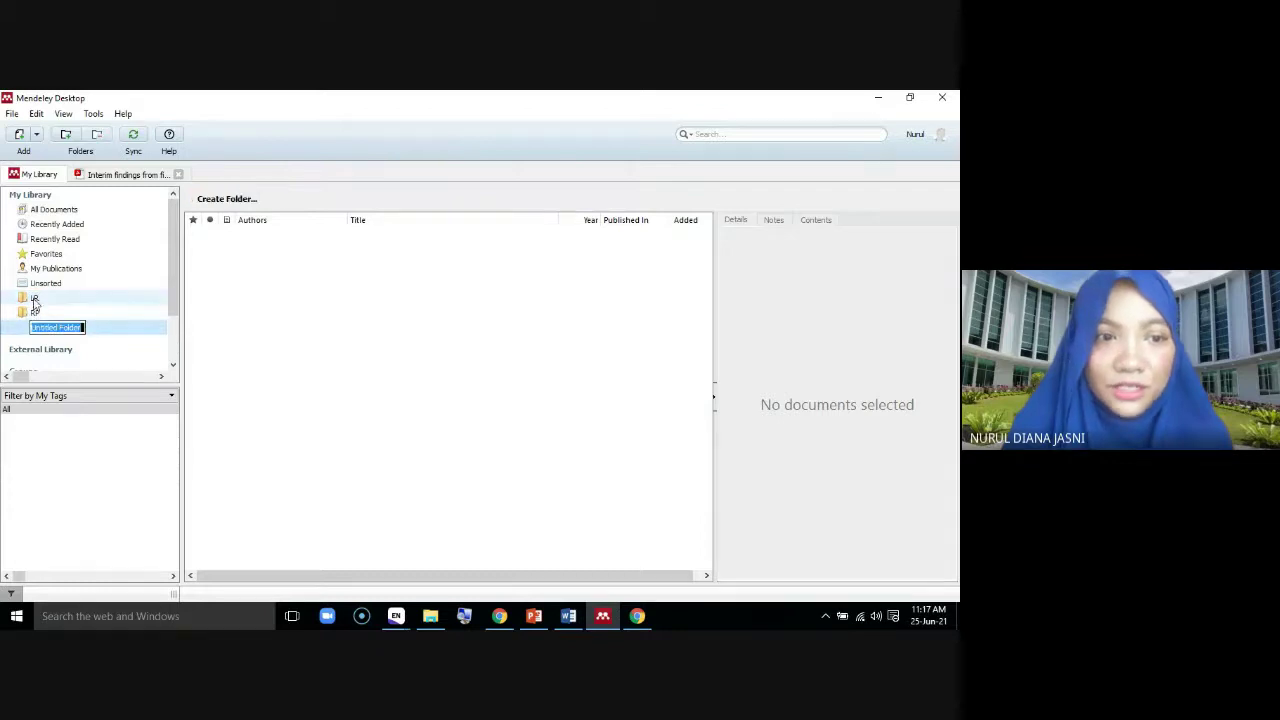
{"action": "key", "text": "Escape"}
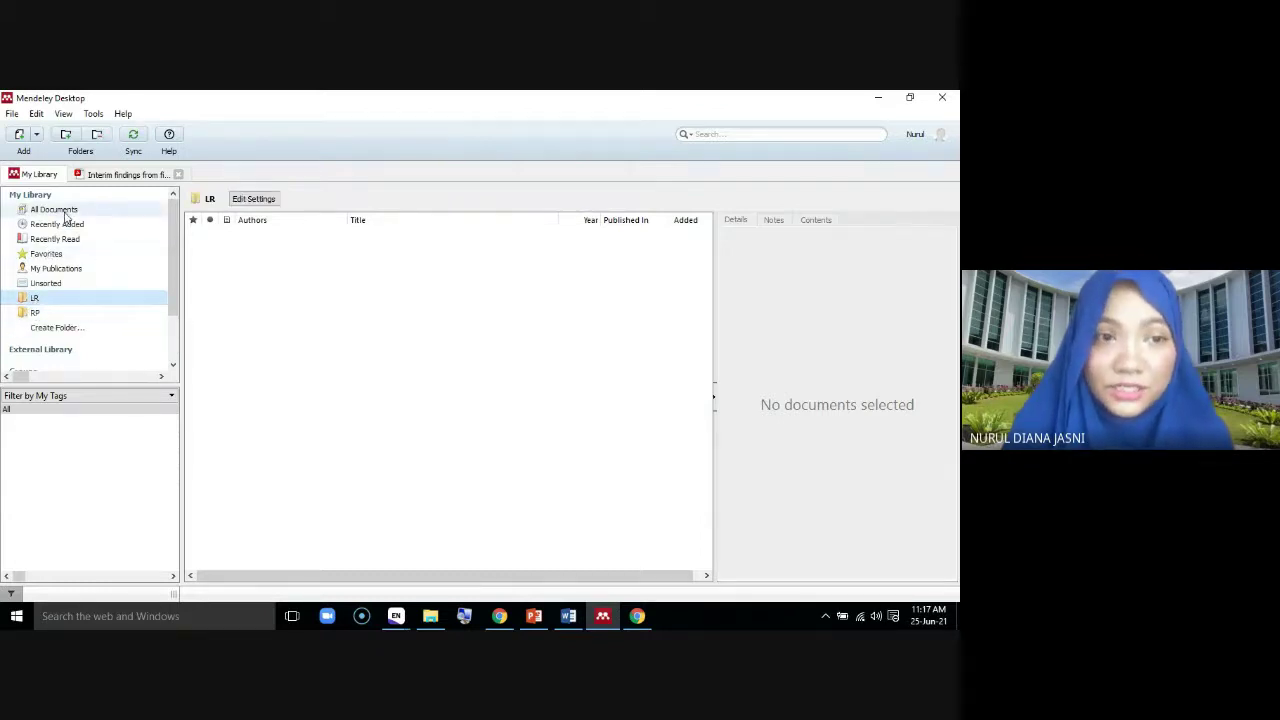
{"action": "left_click", "coordinate": [50, 209]}
Re-drag the vaccine safety paper into RP and put the COVID-19 Infection paper into LR
{"action": "left_click_drag", "start_coordinate": [300, 336], "coordinate": [33, 311]}
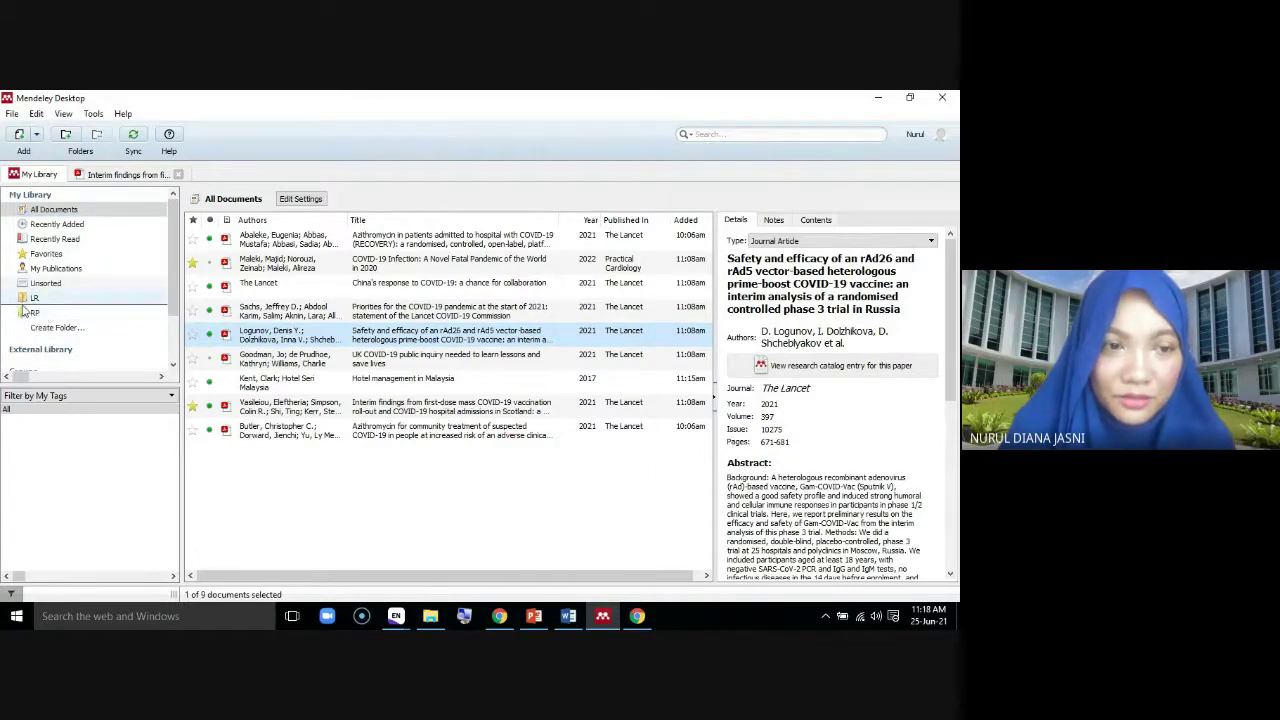
{"action": "left_click", "coordinate": [34, 299]}
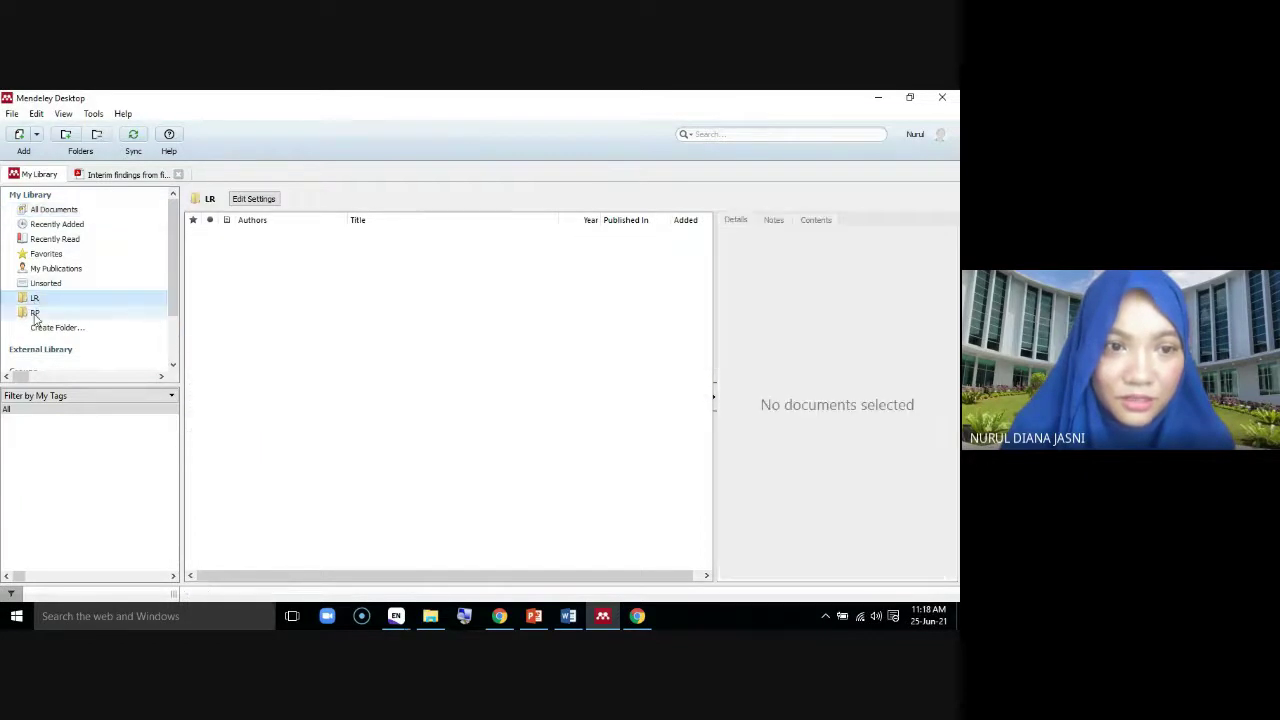
{"action": "left_click", "coordinate": [53, 209]}
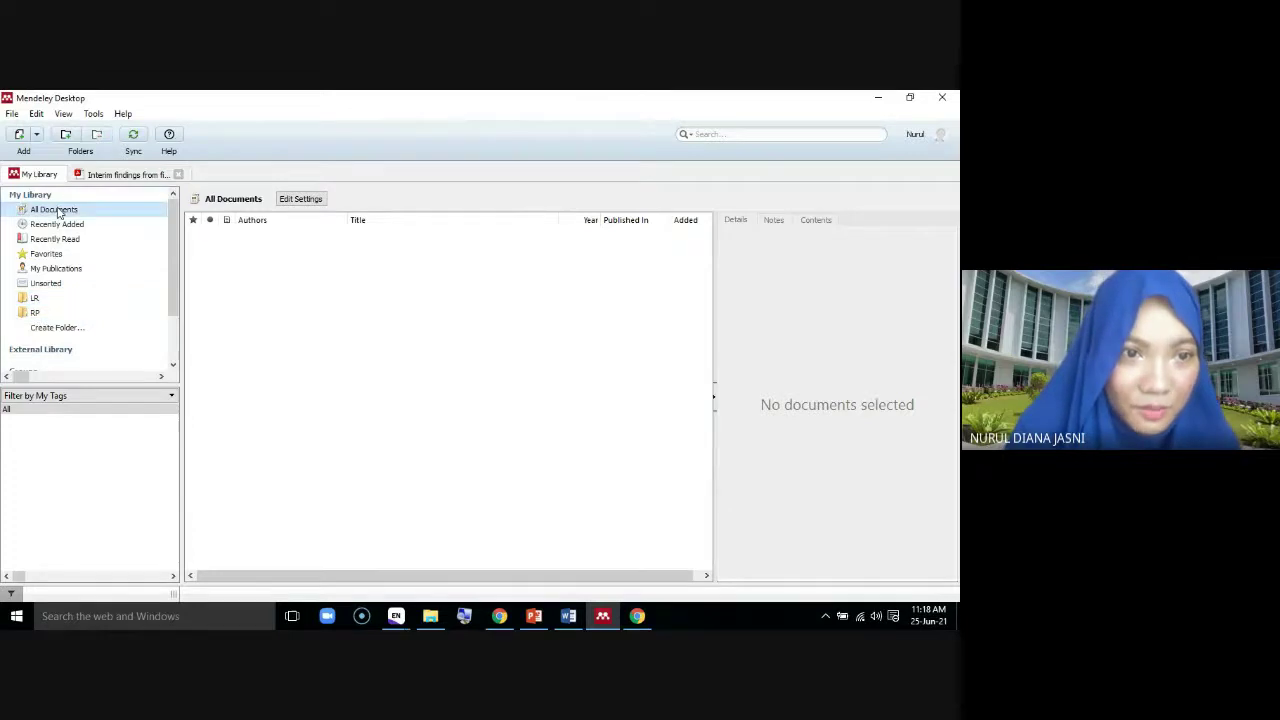
{"action": "left_click_drag", "start_coordinate": [285, 262], "coordinate": [26, 300]}
{"action": "left_click", "coordinate": [31, 300]}
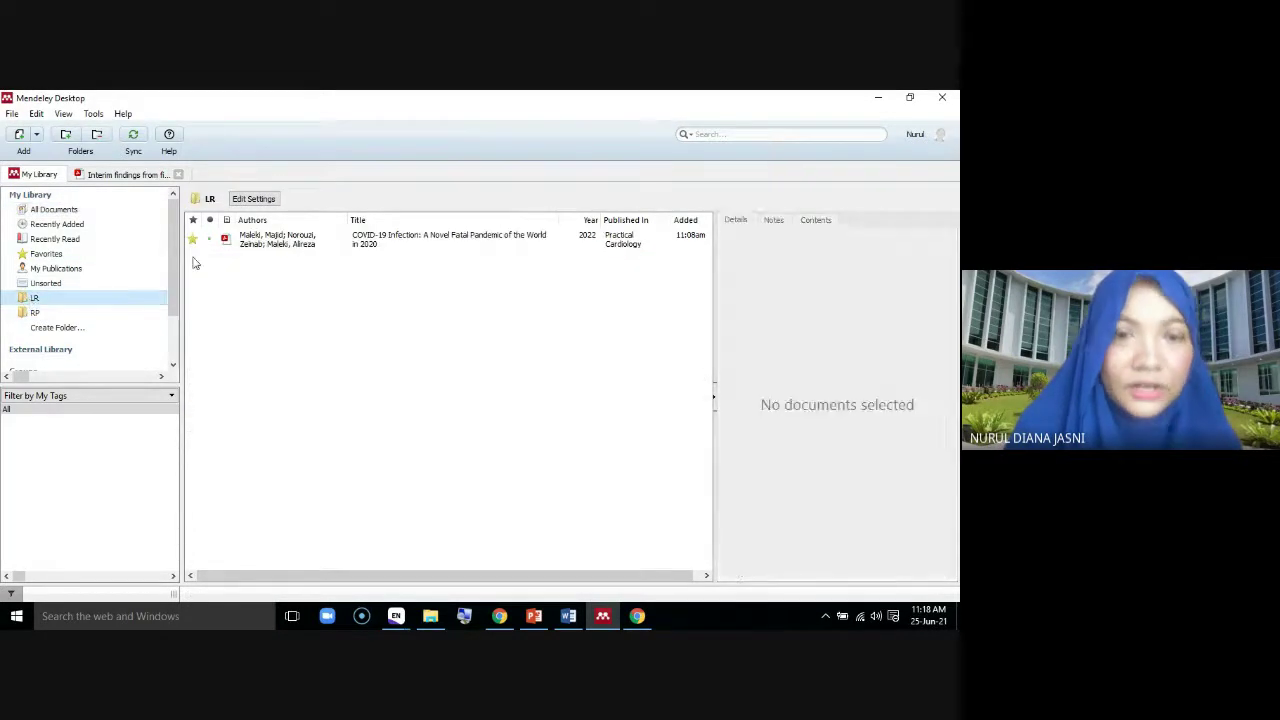
{"action": "left_click", "coordinate": [68, 210]}
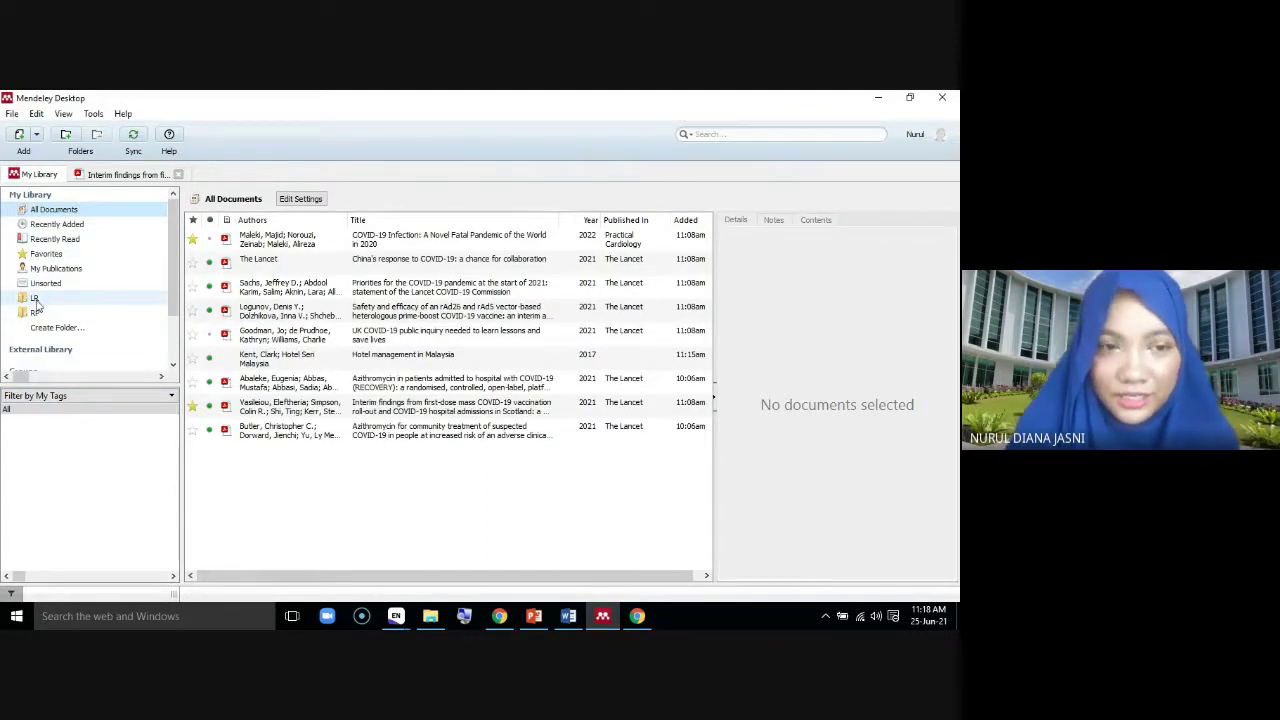
Remove the LR and RP folders, confirming each deletion, and return to All Documents
{"action": "right_click", "coordinate": [35, 299]}
{"action": "left_click", "coordinate": [88, 324]}
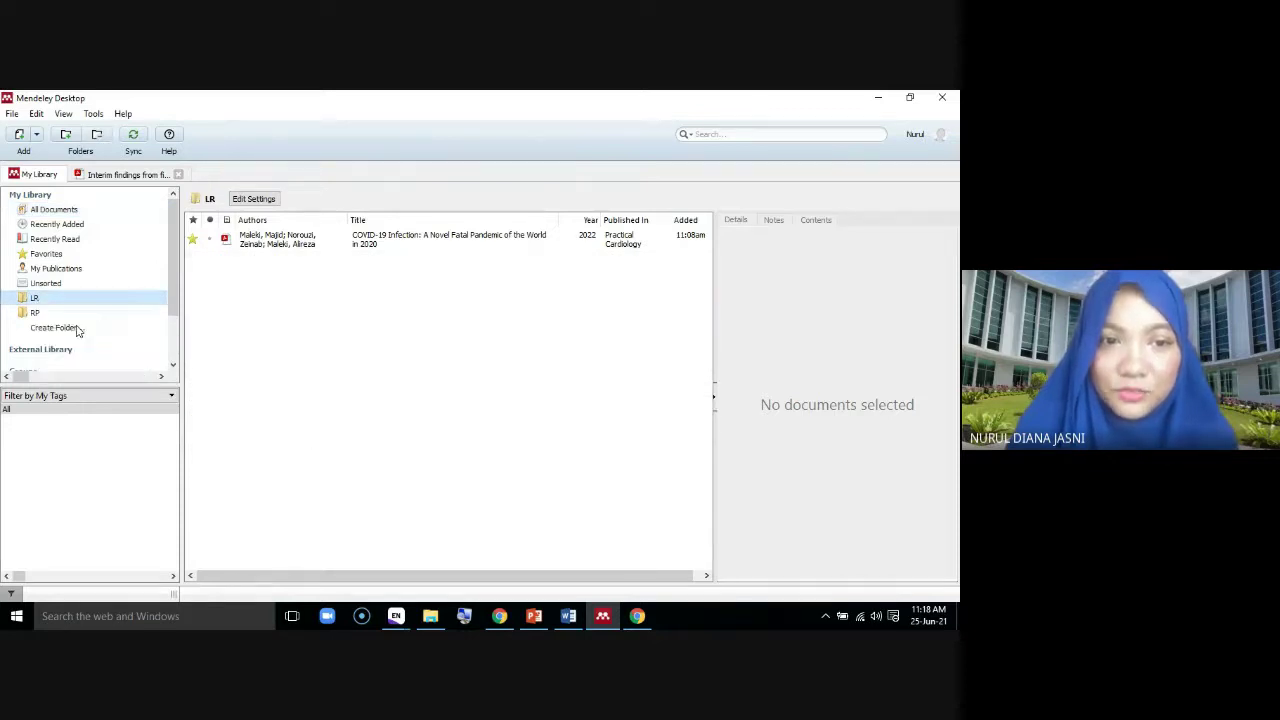
{"action": "left_click", "coordinate": [500, 369]}
{"action": "right_click", "coordinate": [44, 299]}
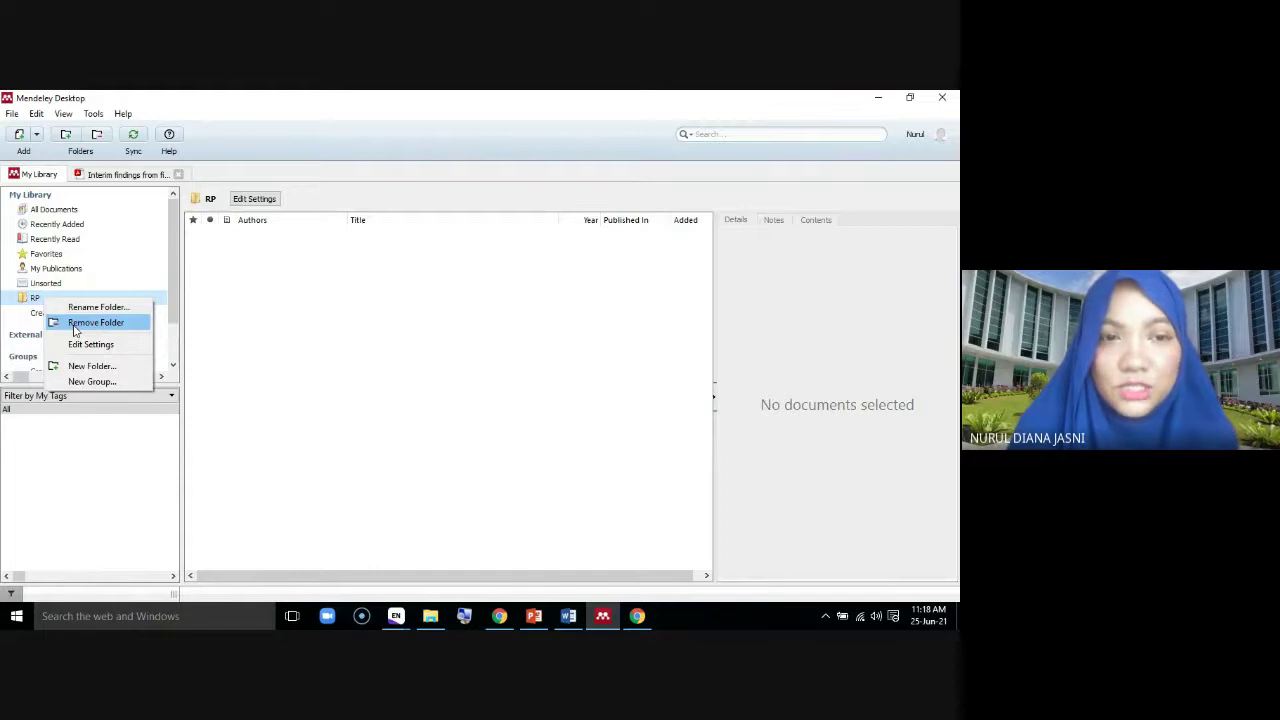
{"action": "left_click", "coordinate": [76, 324]}
{"action": "left_click", "coordinate": [510, 369]}
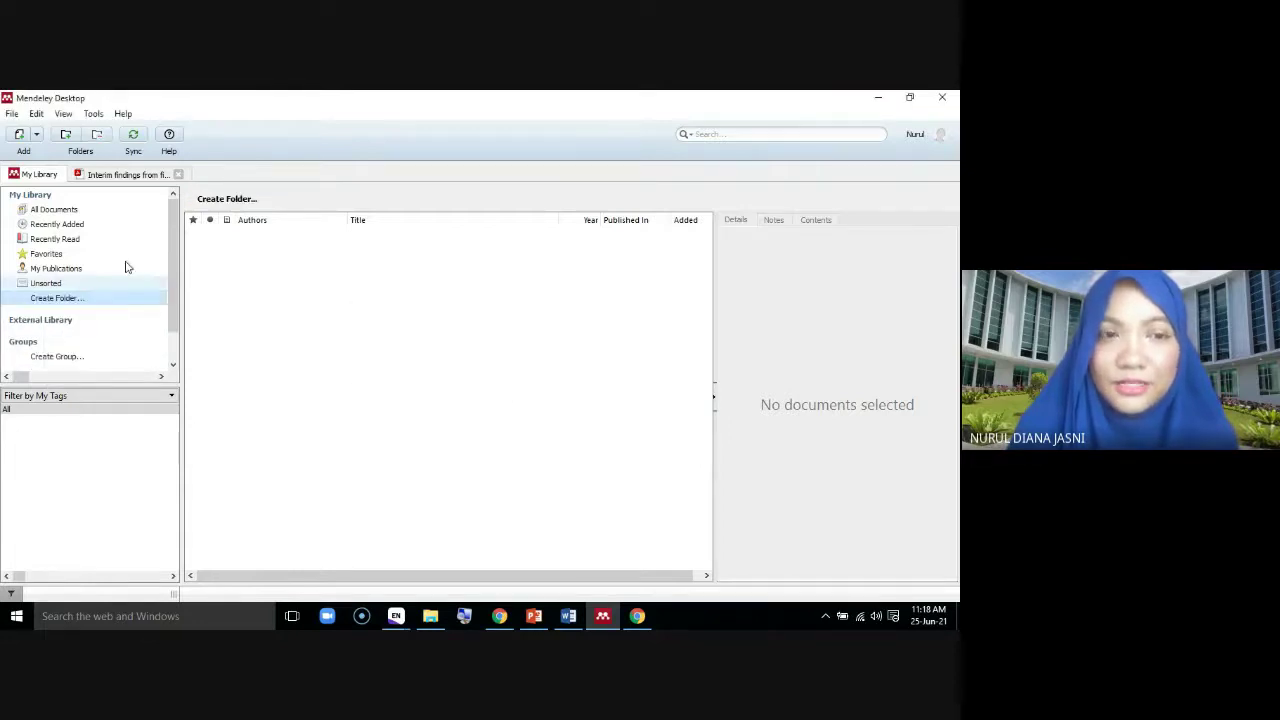
{"action": "left_click", "coordinate": [80, 209]}
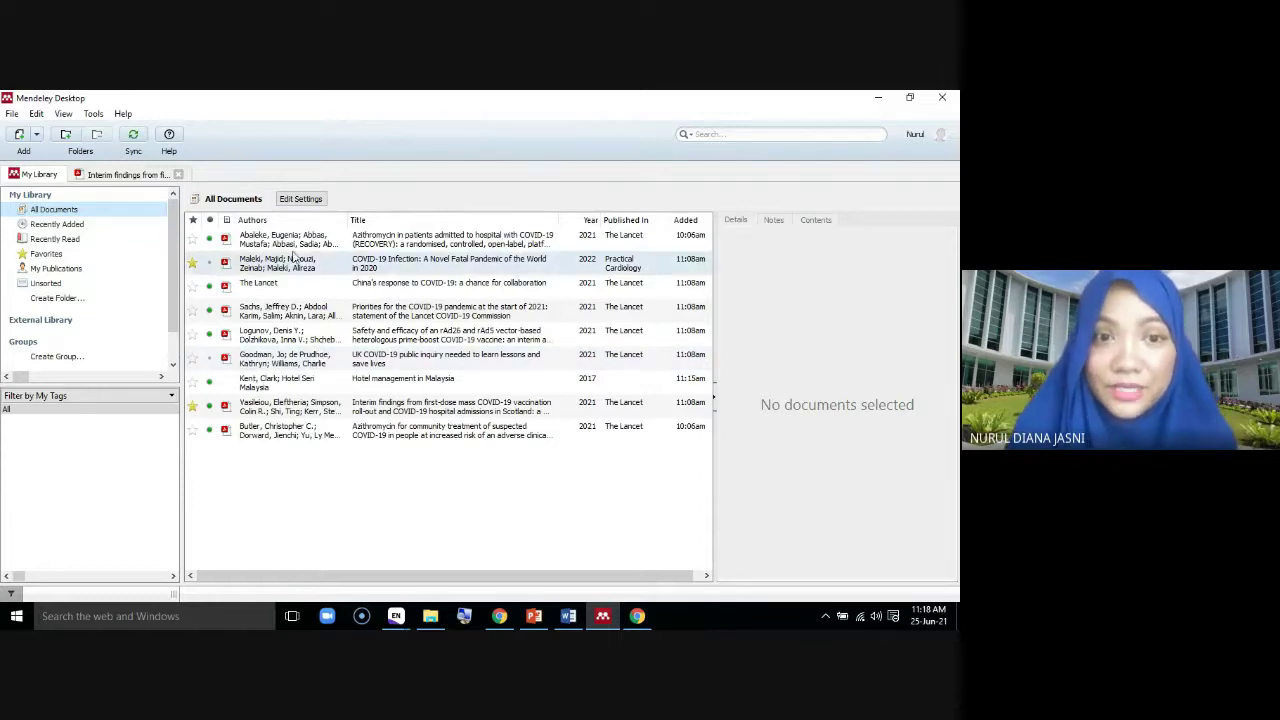
Enter 'LR; Data Analysis' in the Azithromycin RECOVERY paper's Tags field
{"action": "left_click", "coordinate": [290, 241]}
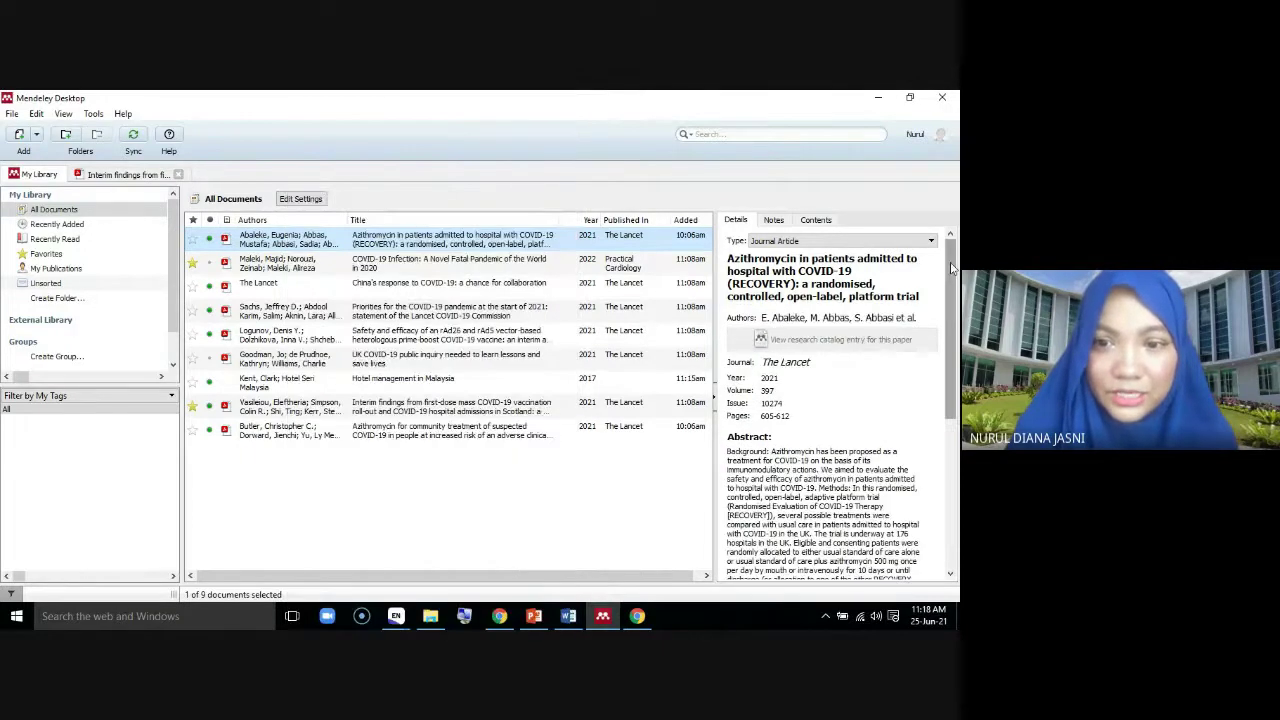
{"action": "left_click_drag", "start_coordinate": [952, 268], "coordinate": [952, 406]}
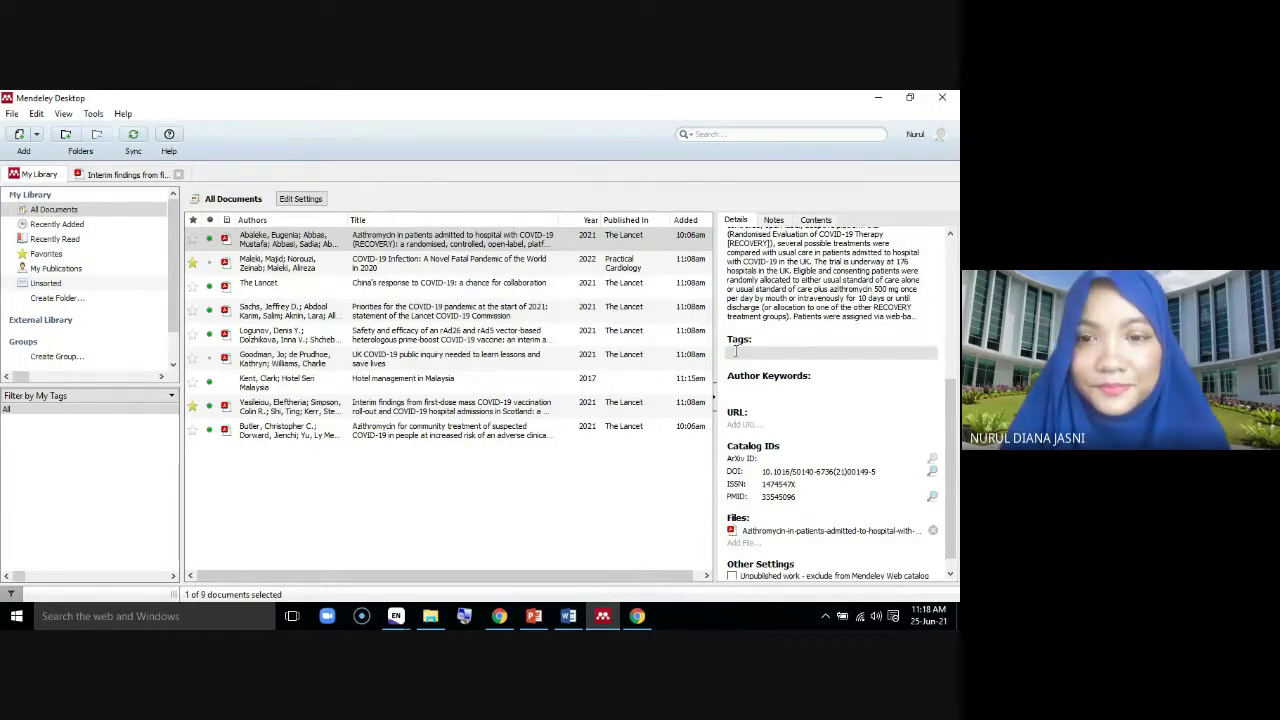
{"action": "left_click", "coordinate": [736, 350]}
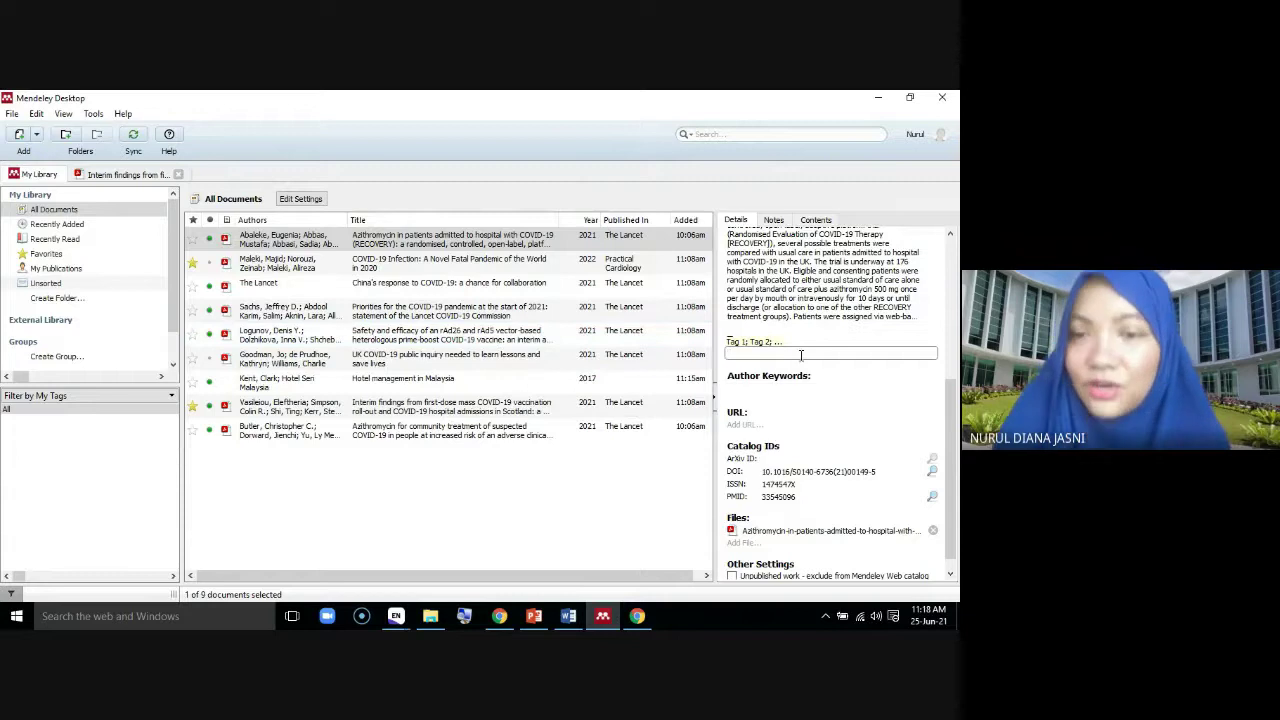
{"action": "type", "text": "L"}
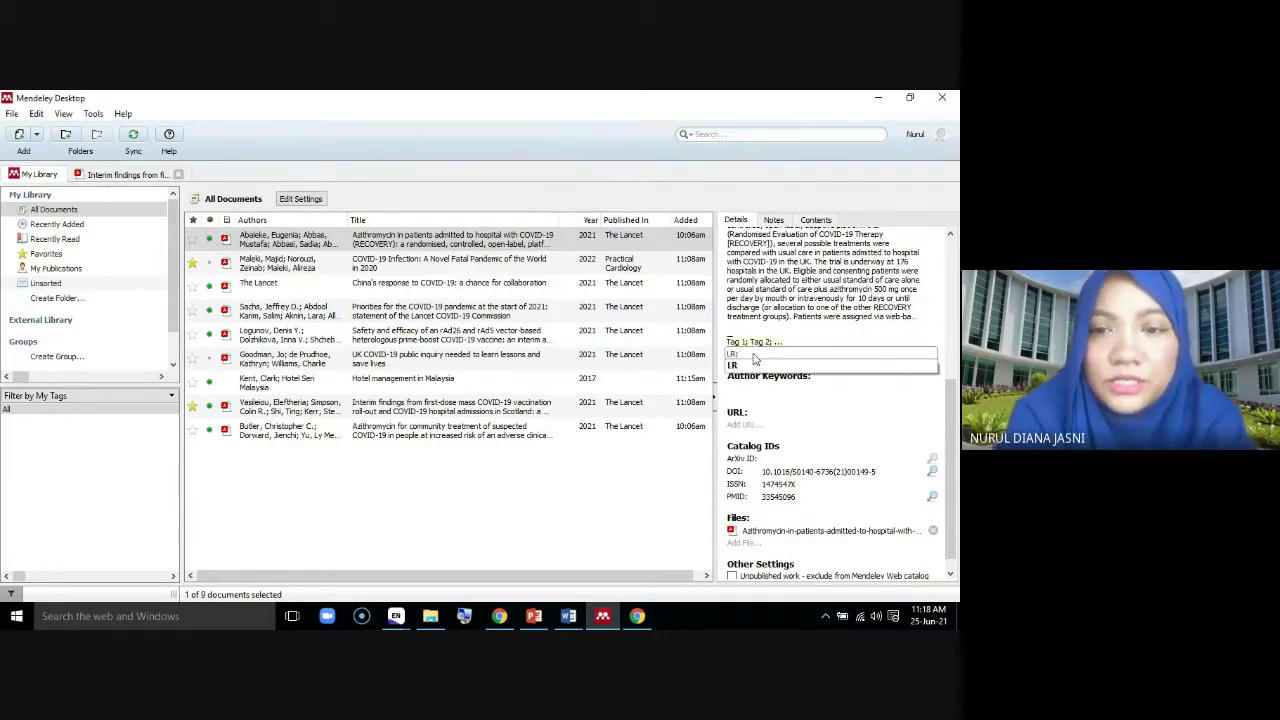
{"action": "type", "text": "R;"}
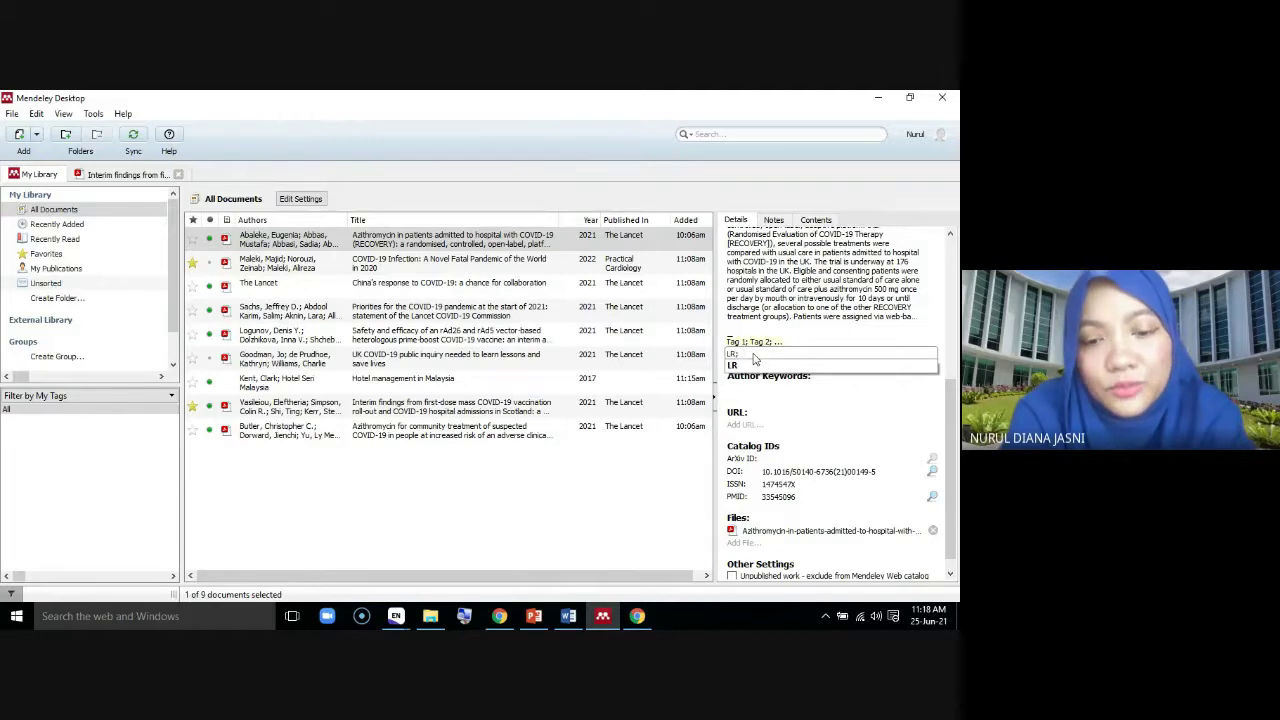
{"action": "type", "text": " Data A"}
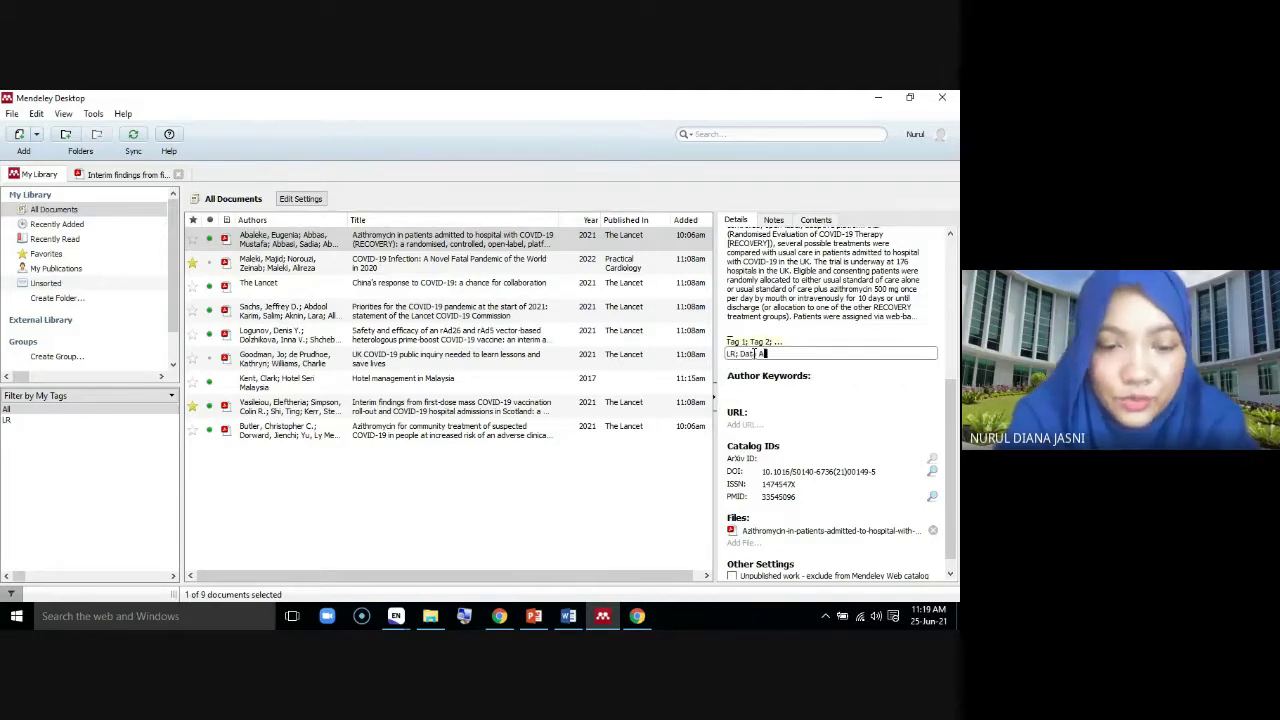
{"action": "type", "text": "nalysis"}
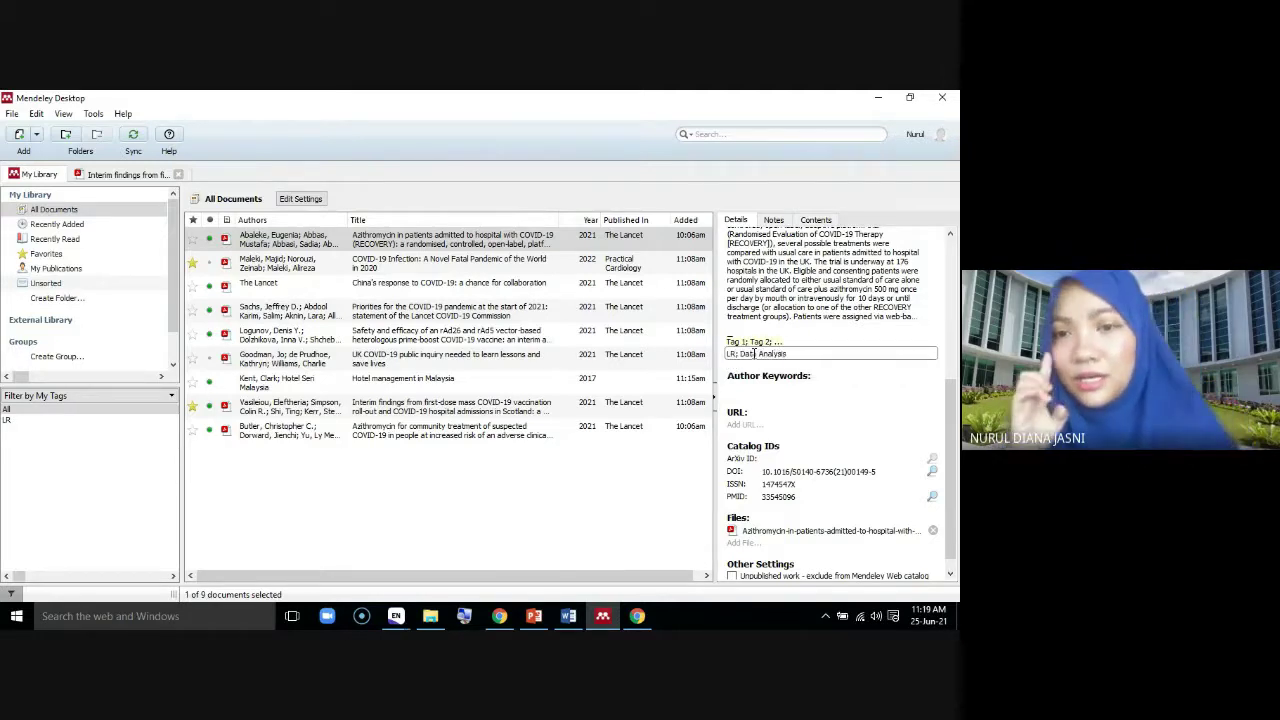
{"action": "key", "text": "Return"}
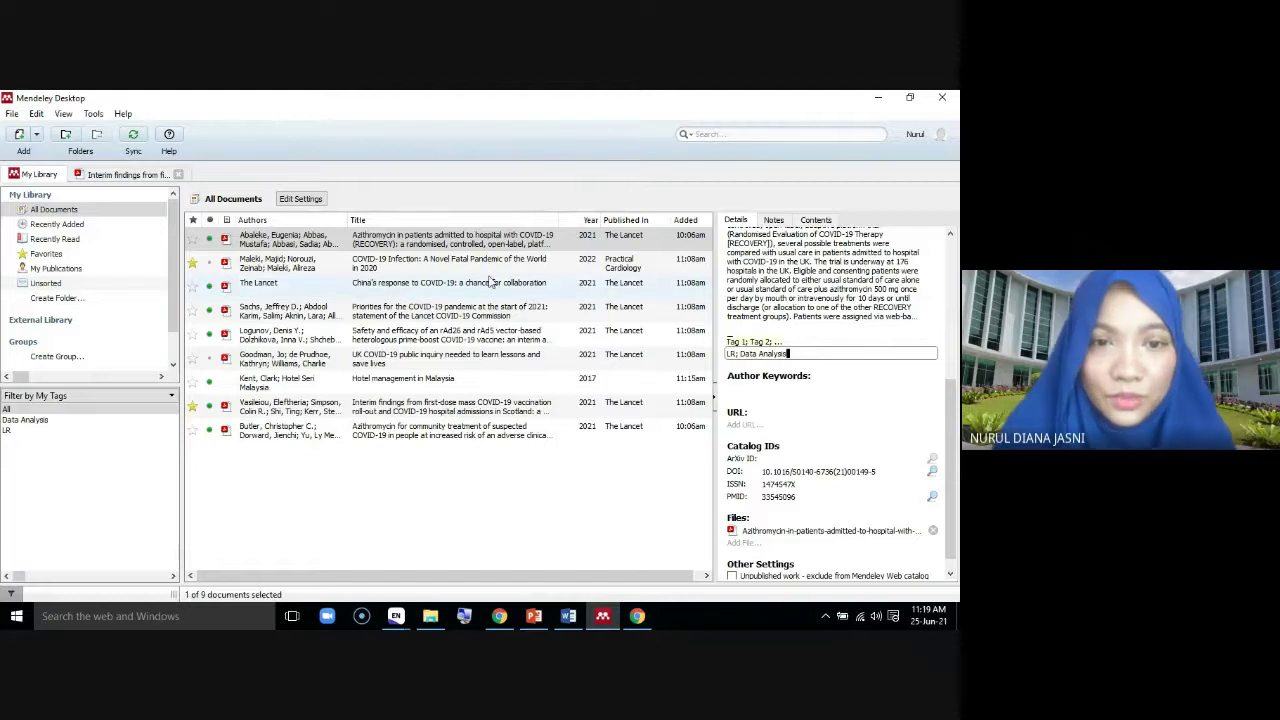
{"action": "left_click", "coordinate": [470, 262]}
{"action": "scroll", "coordinate": [872, 392], "scroll_direction": "up", "scroll_amount": 2}
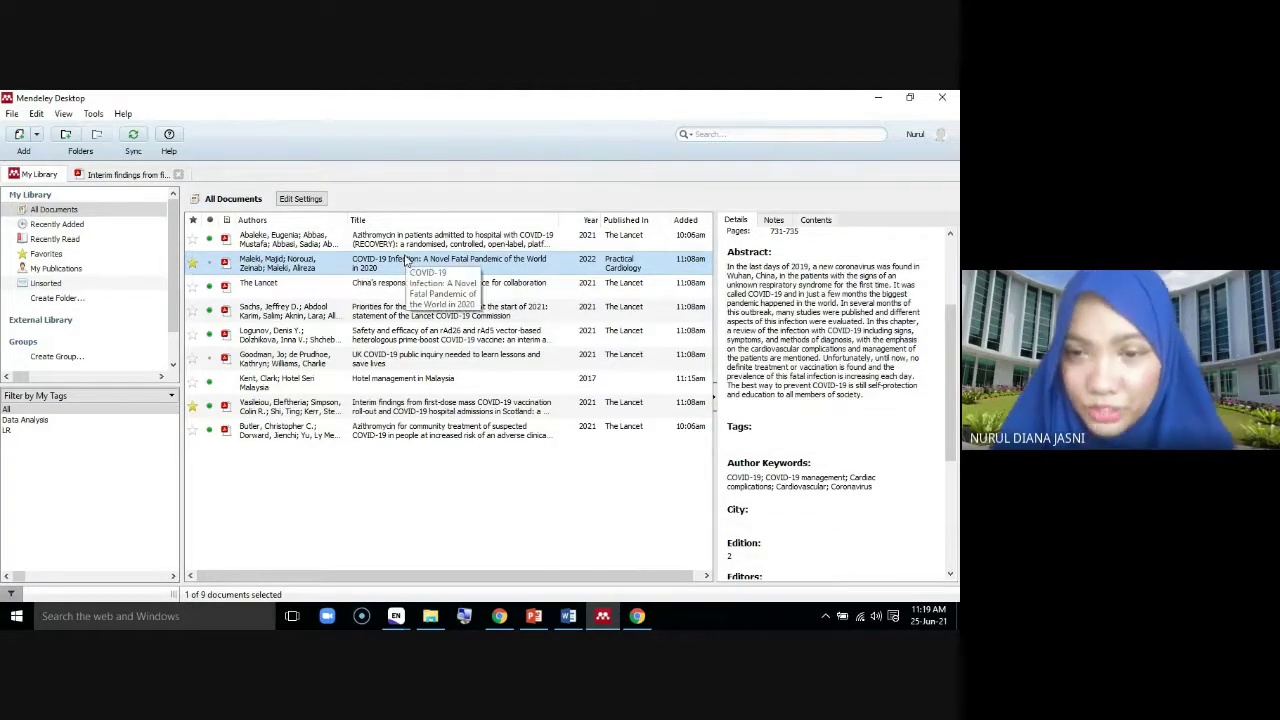
Tag the selected paper Chapter 1 and Conclusion, then view the China's response paper
{"action": "left_click", "coordinate": [750, 438]}
{"action": "type", "text": "C"}
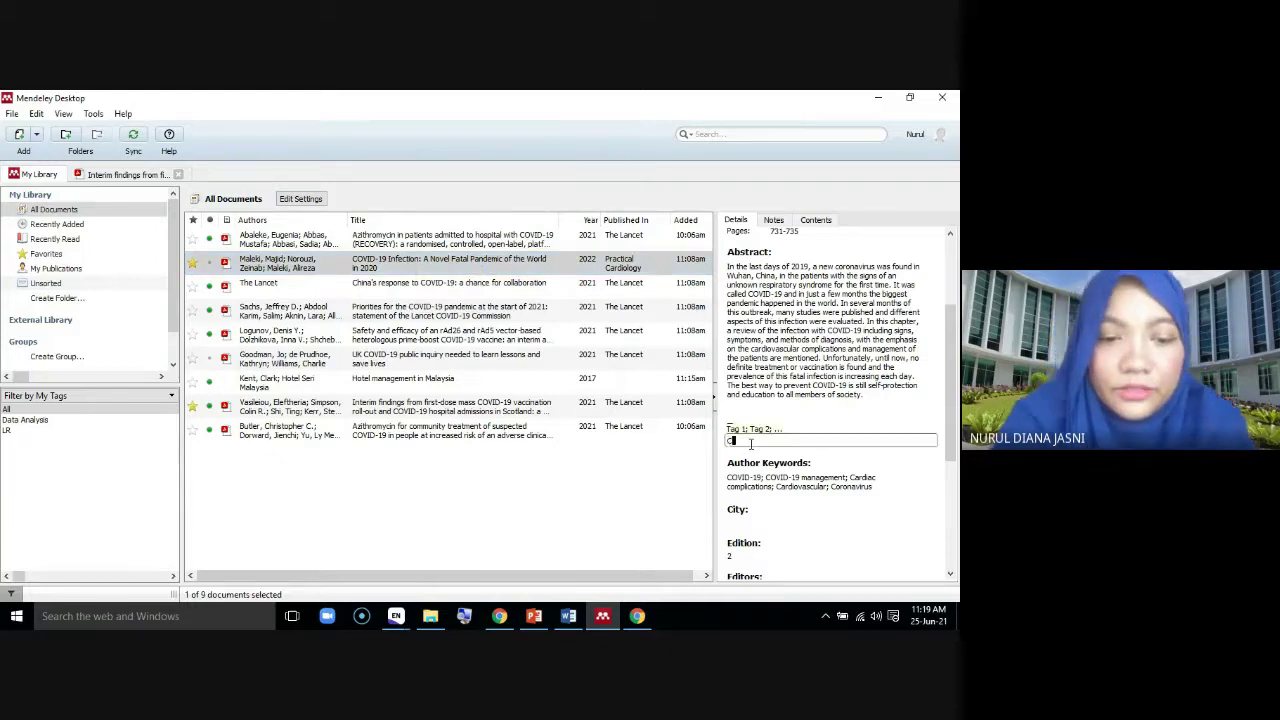
{"action": "type", "text": "hapter 1"}
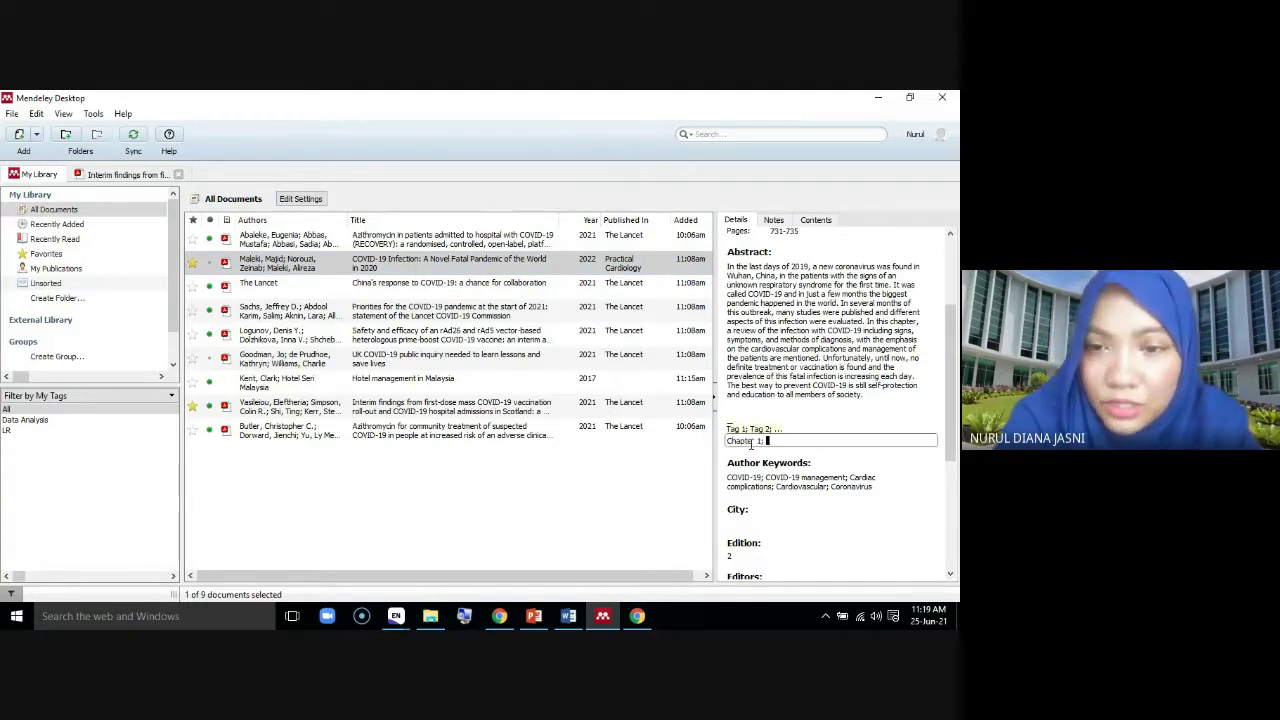
{"action": "type", "text": ": Conc"}
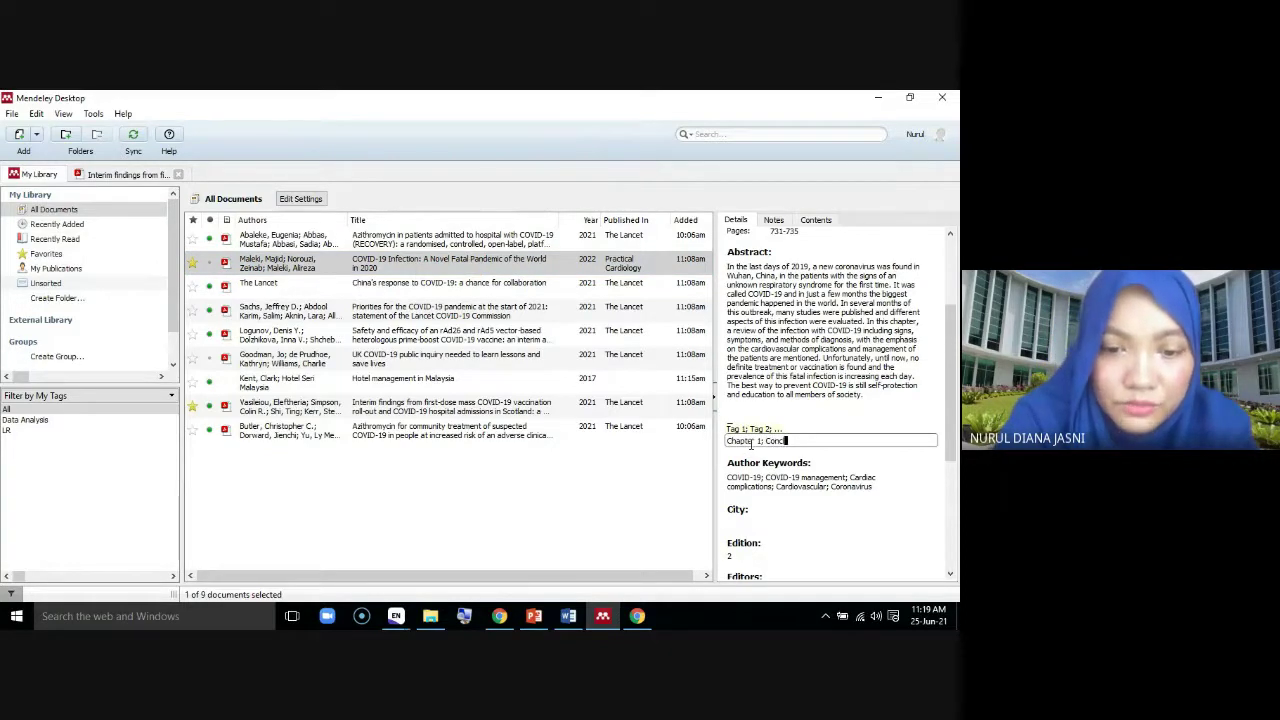
{"action": "type", "text": "lusion"}
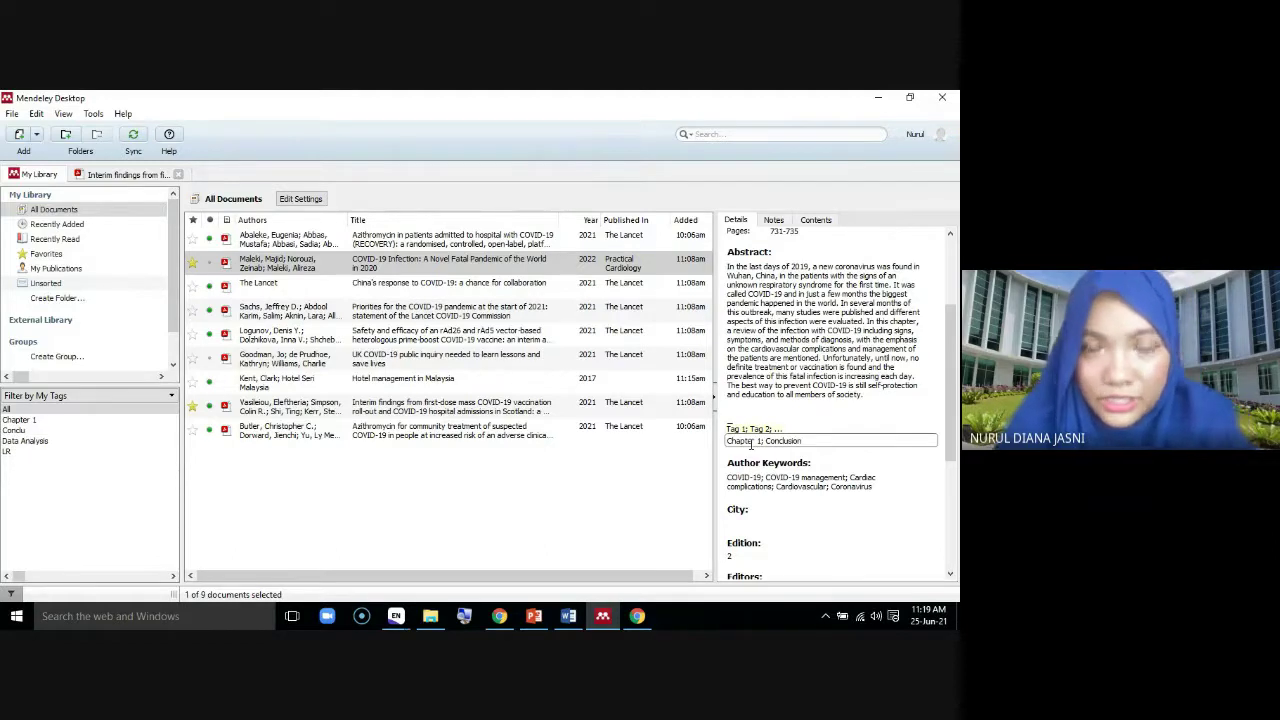
{"action": "left_click", "coordinate": [458, 286]}
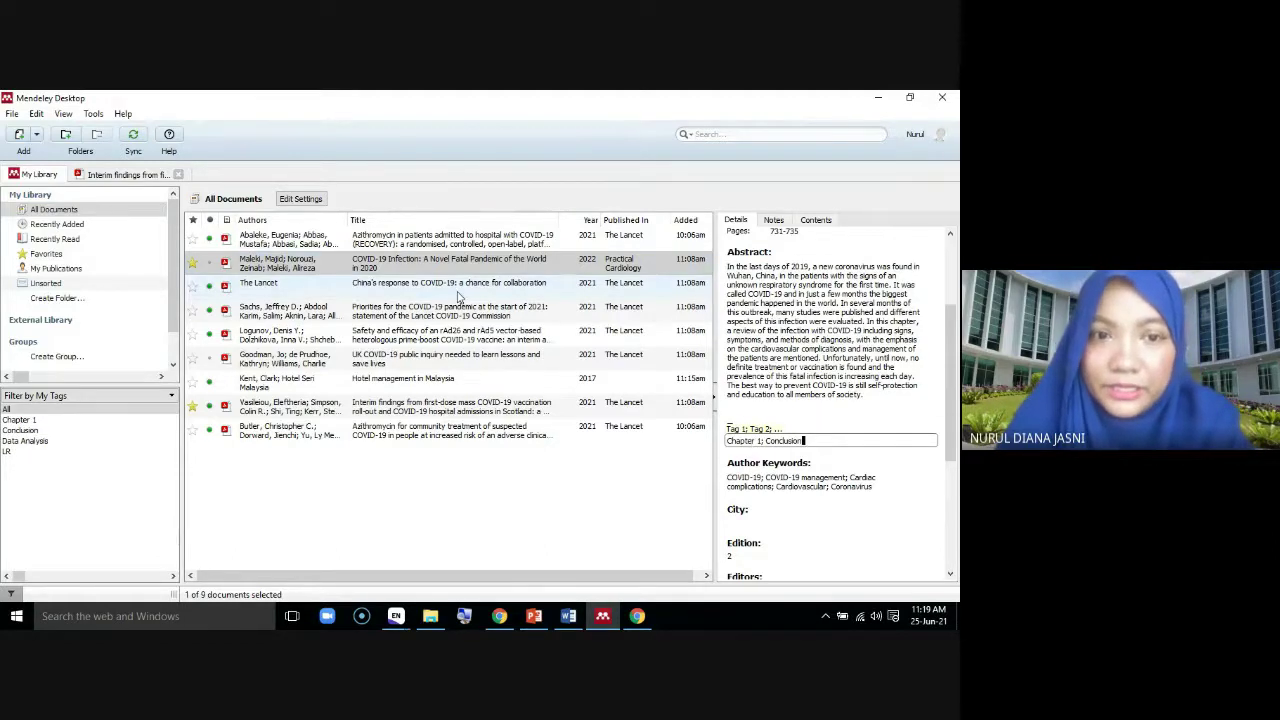
{"action": "scroll", "coordinate": [936, 332], "scroll_direction": "up", "scroll_amount": 3}
{"action": "scroll", "coordinate": [890, 380], "scroll_direction": "down", "scroll_amount": 5}
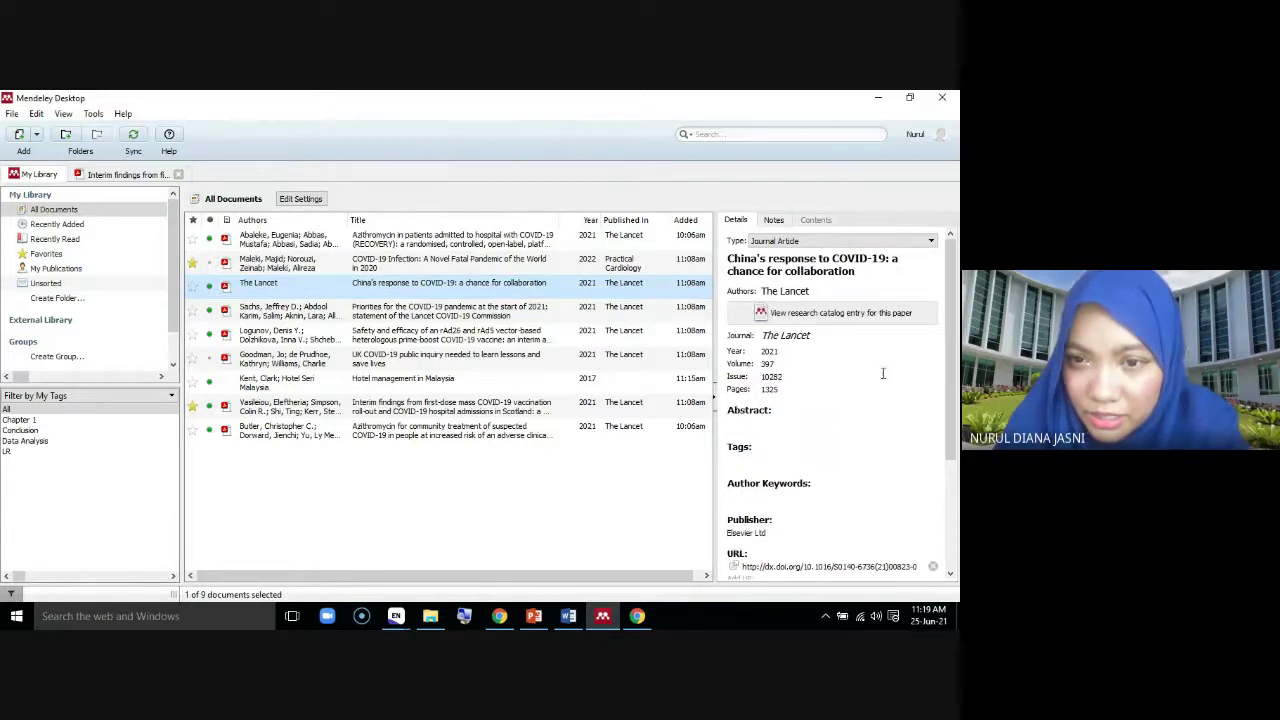
Open the UK COVID-19 public inquiry paper's PDF, then go back to the library list
{"action": "left_click", "coordinate": [400, 358]}
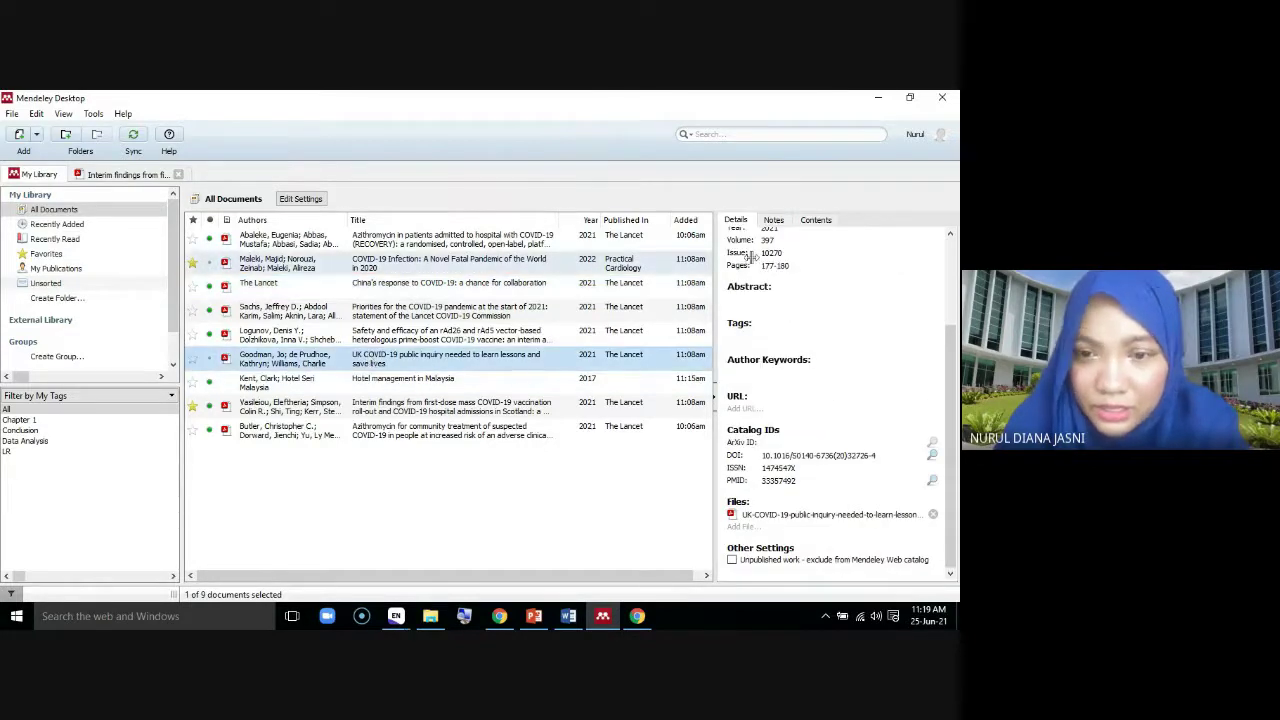
{"action": "left_click", "coordinate": [764, 335]}
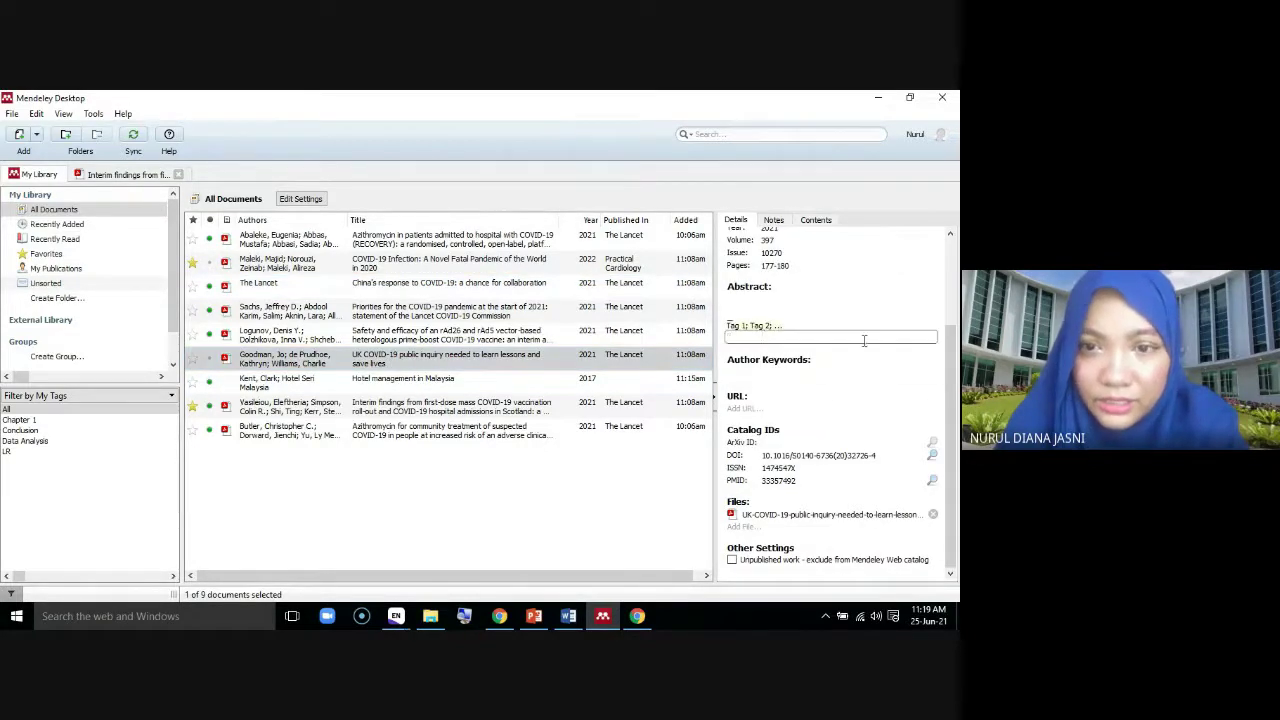
{"action": "double_click", "coordinate": [400, 362]}
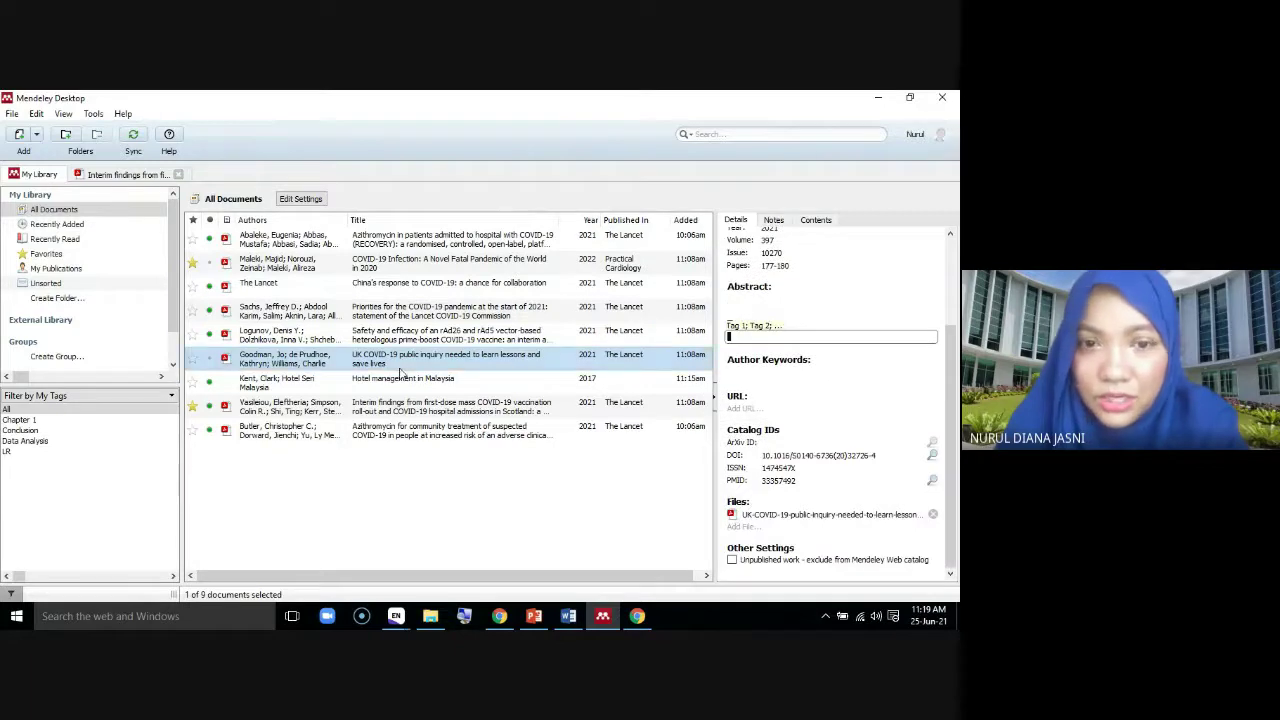
{"action": "scroll", "coordinate": [398, 357], "scroll_direction": "down", "scroll_amount": 15}
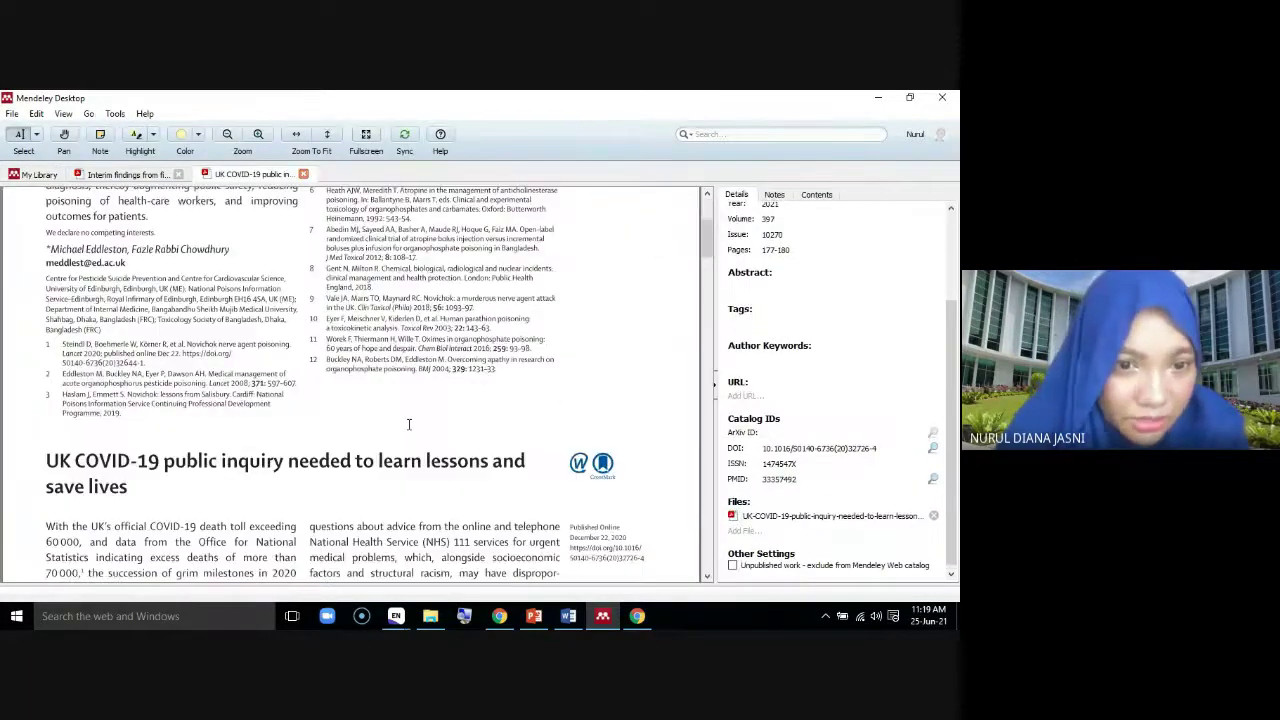
{"action": "scroll", "coordinate": [400, 440], "scroll_direction": "up", "scroll_amount": 10}
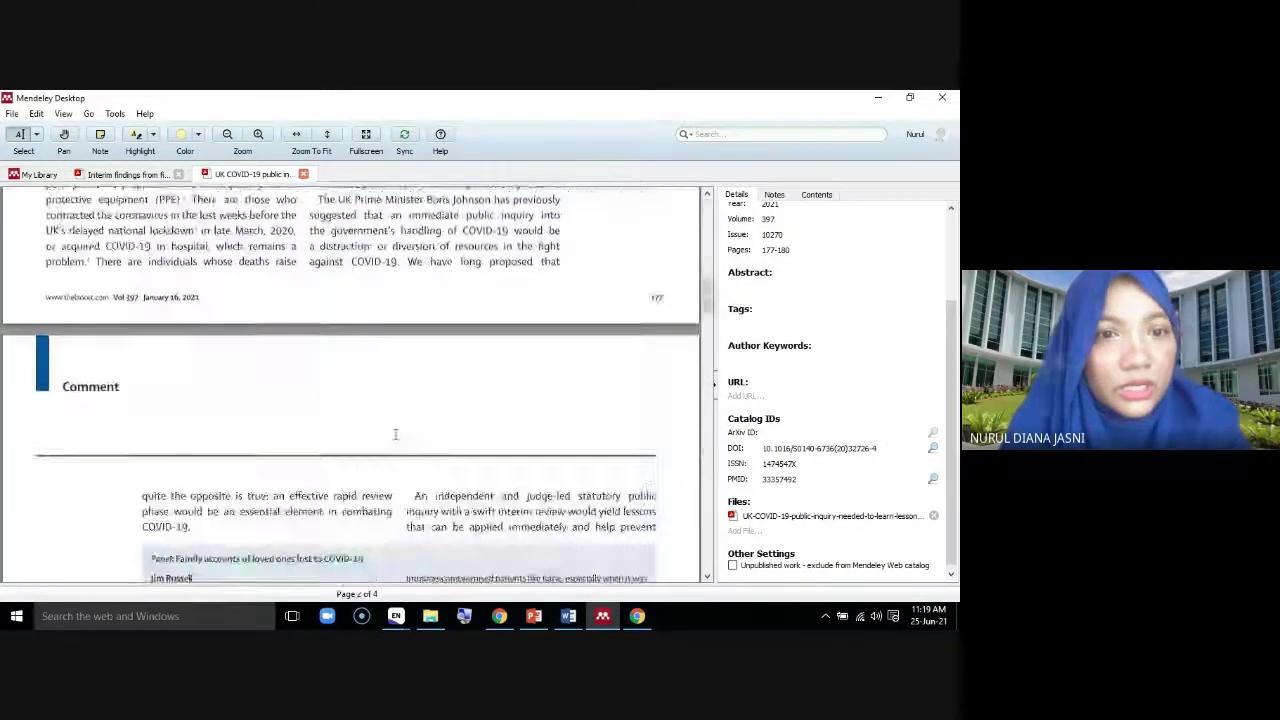
{"action": "left_click", "coordinate": [47, 176]}
Tag the UK COVID-19 public inquiry paper LR
{"action": "left_click", "coordinate": [752, 335]}
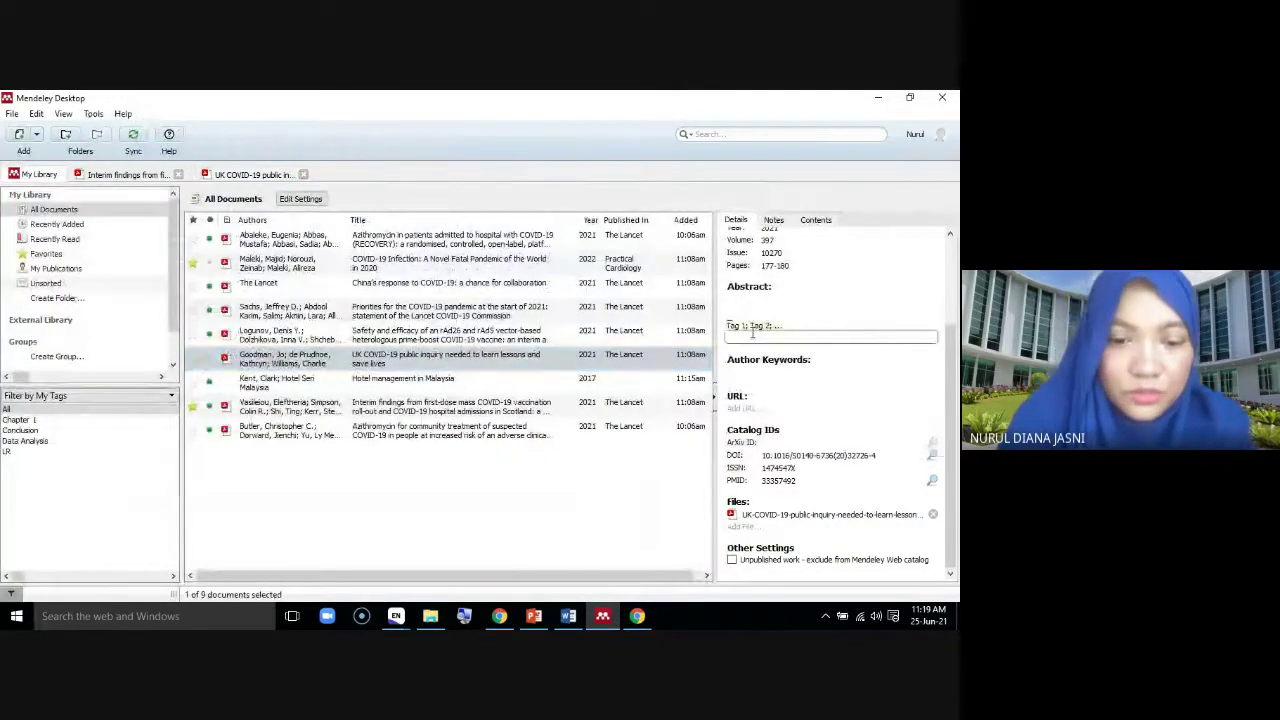
{"action": "type", "text": "Da"}
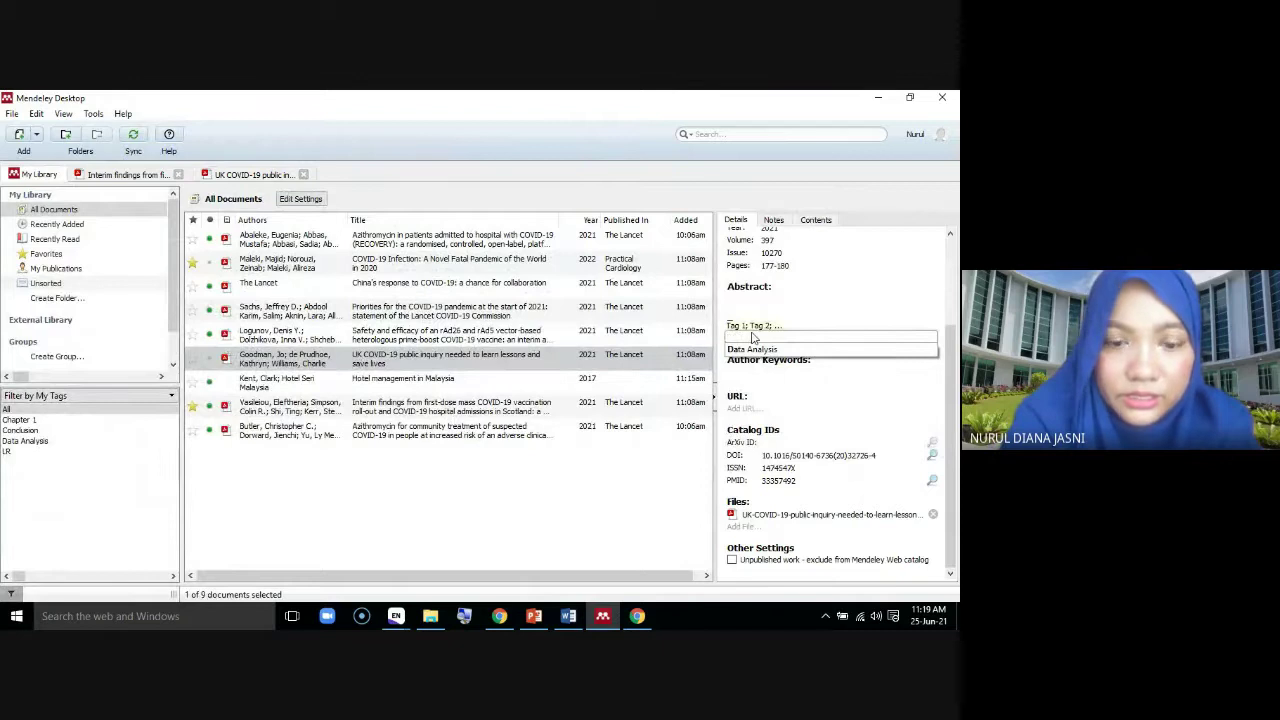
{"action": "type", "text": "LR;"}
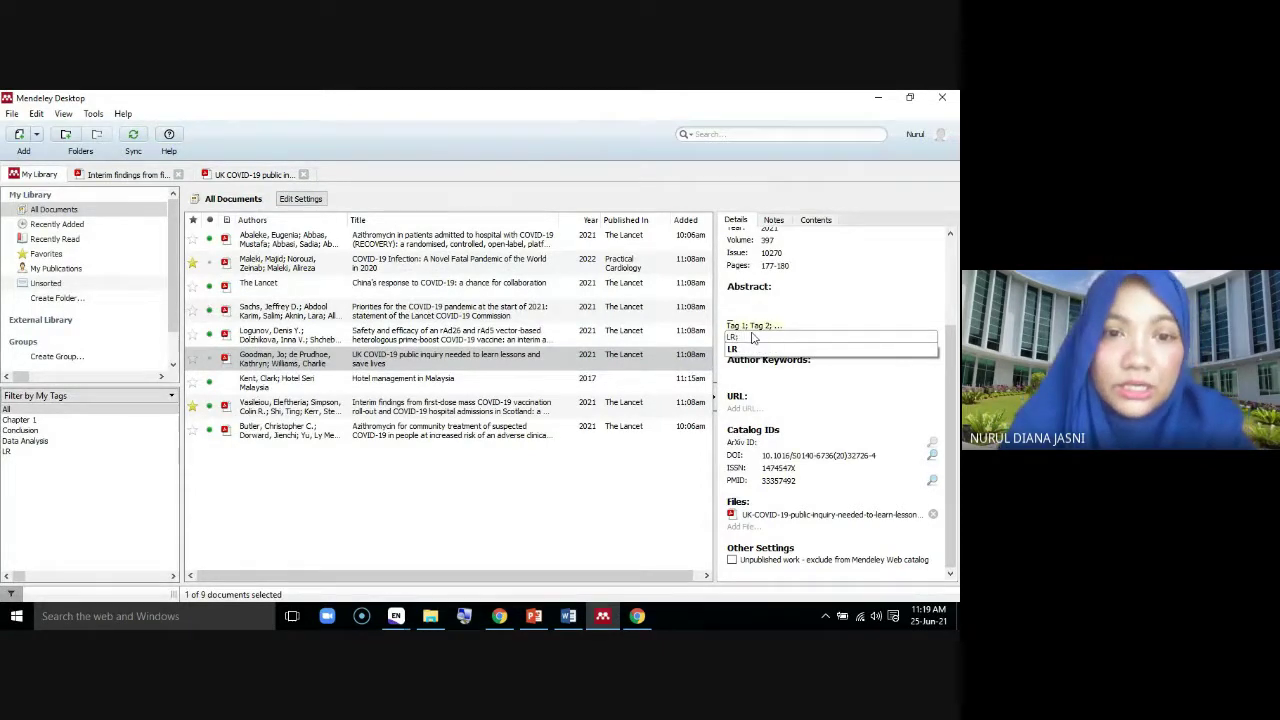
{"action": "left_click", "coordinate": [518, 412]}
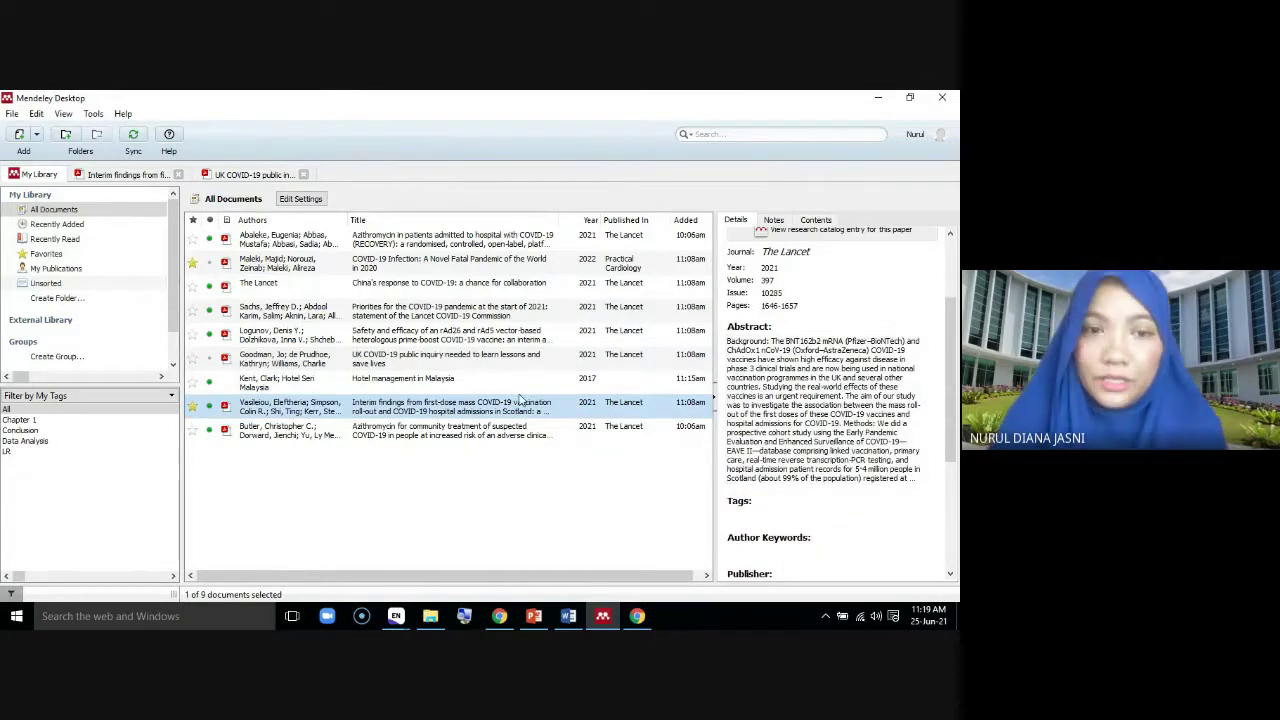
Tag the azithromycin community-treatment paper Group
{"action": "left_click", "coordinate": [485, 432]}
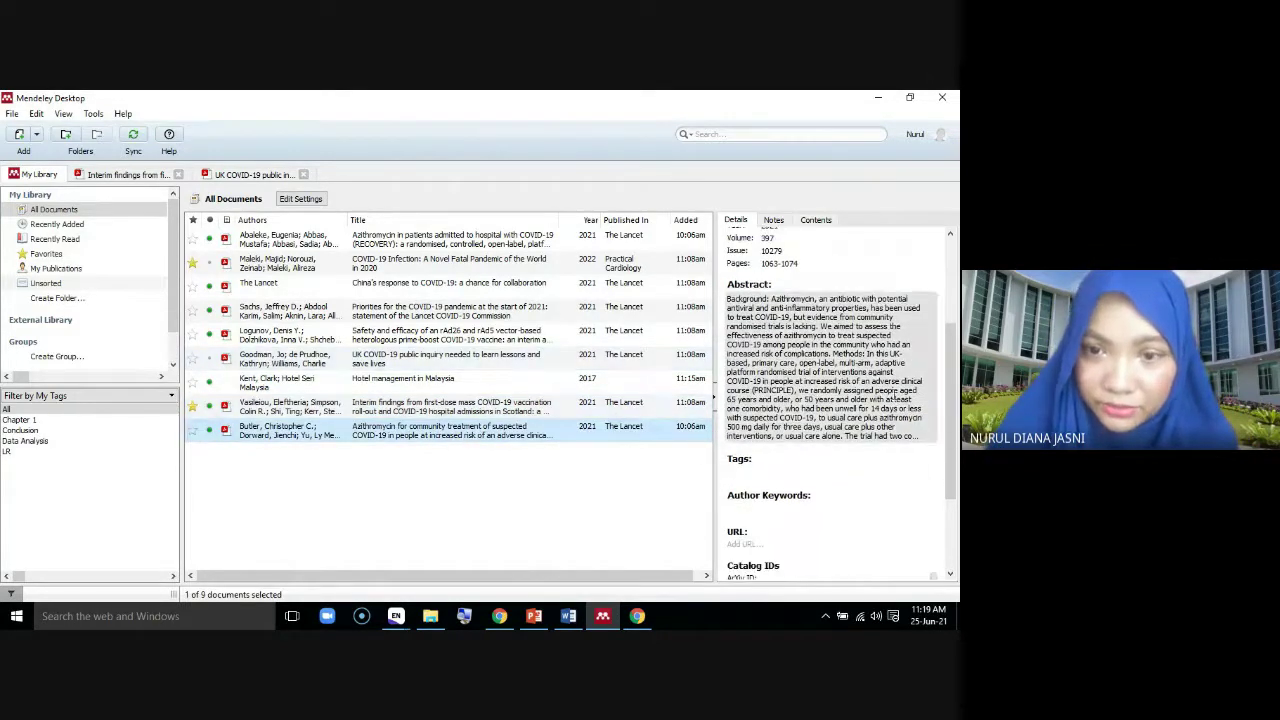
{"action": "left_click", "coordinate": [758, 462]}
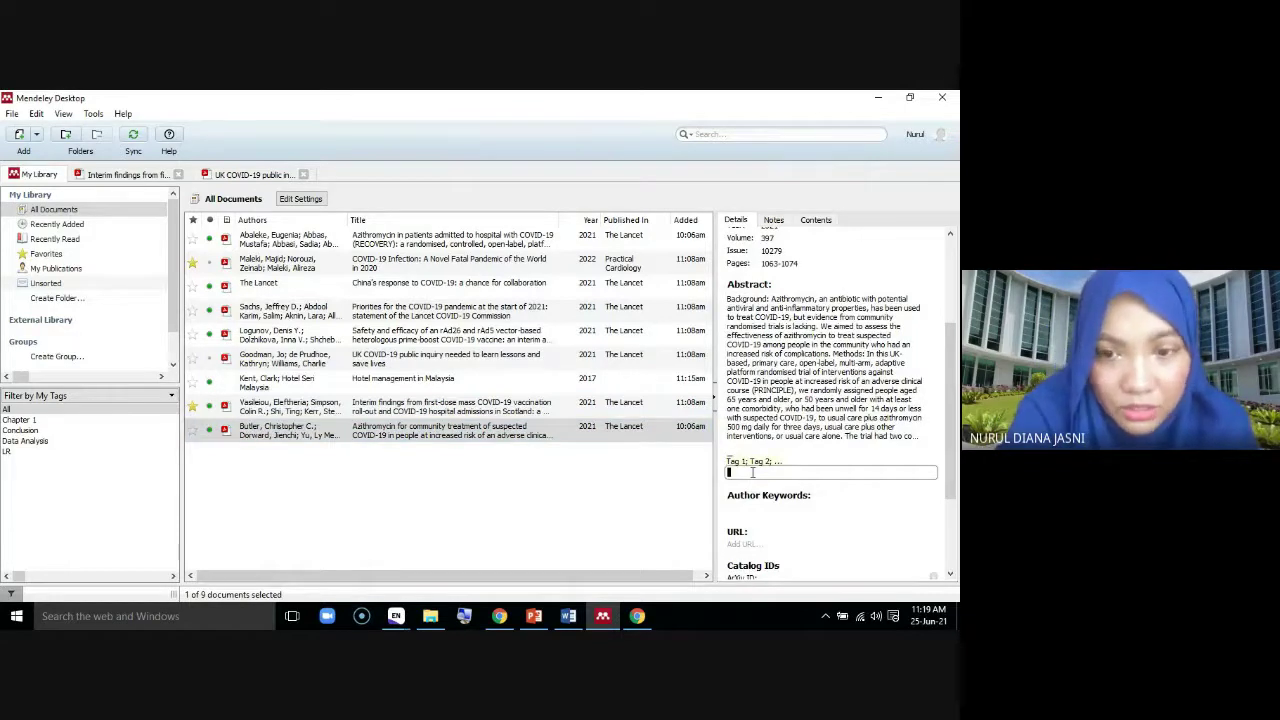
{"action": "type", "text": "Group"}
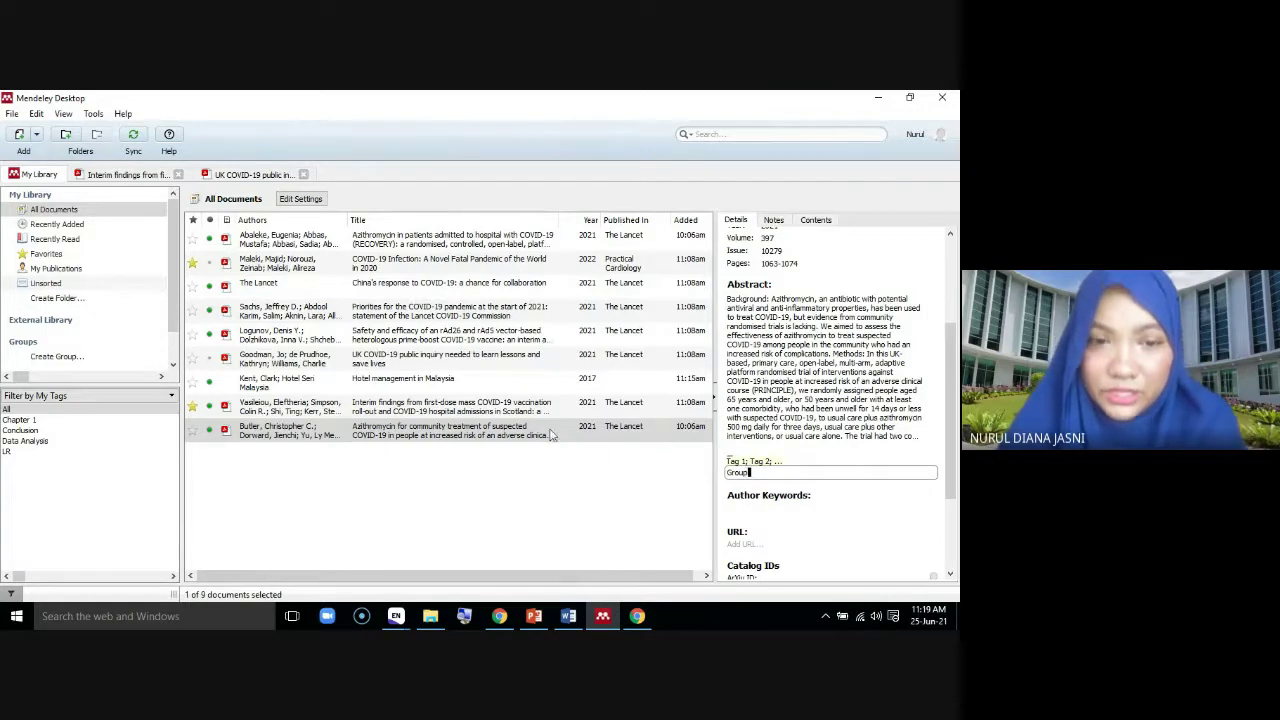
{"action": "left_click", "coordinate": [392, 410]}
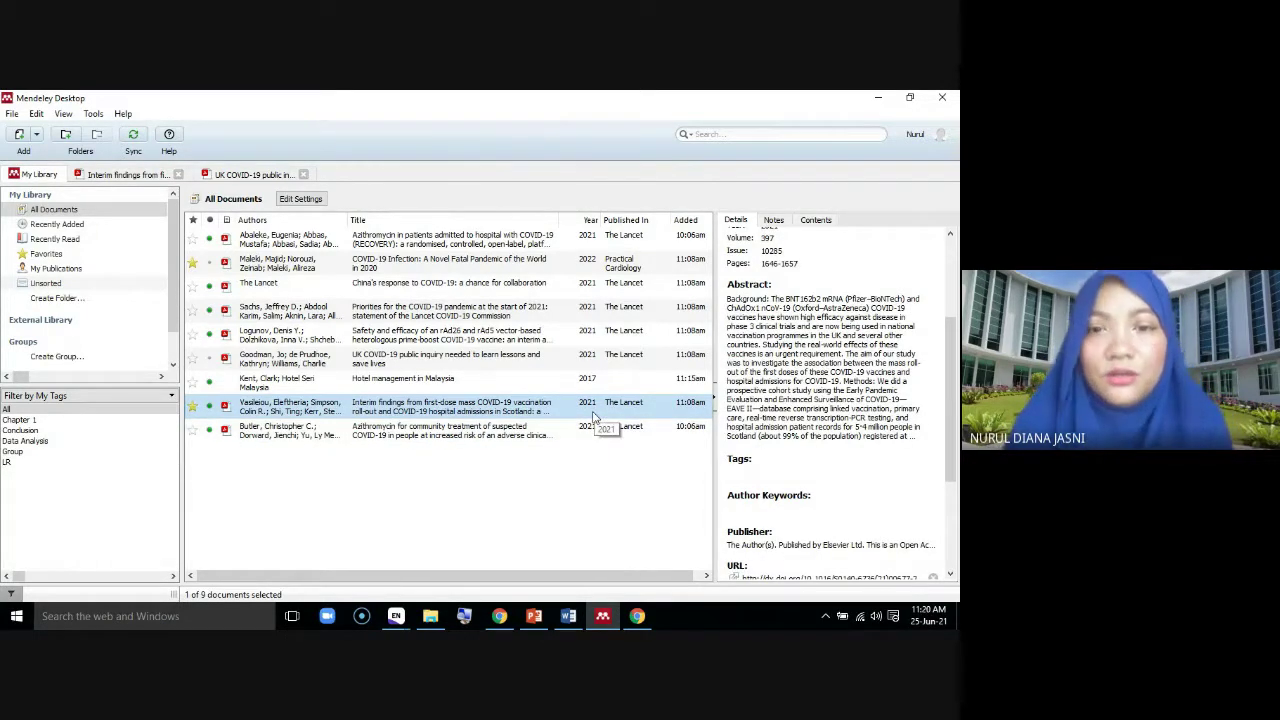
{"action": "left_click", "coordinate": [759, 474]}
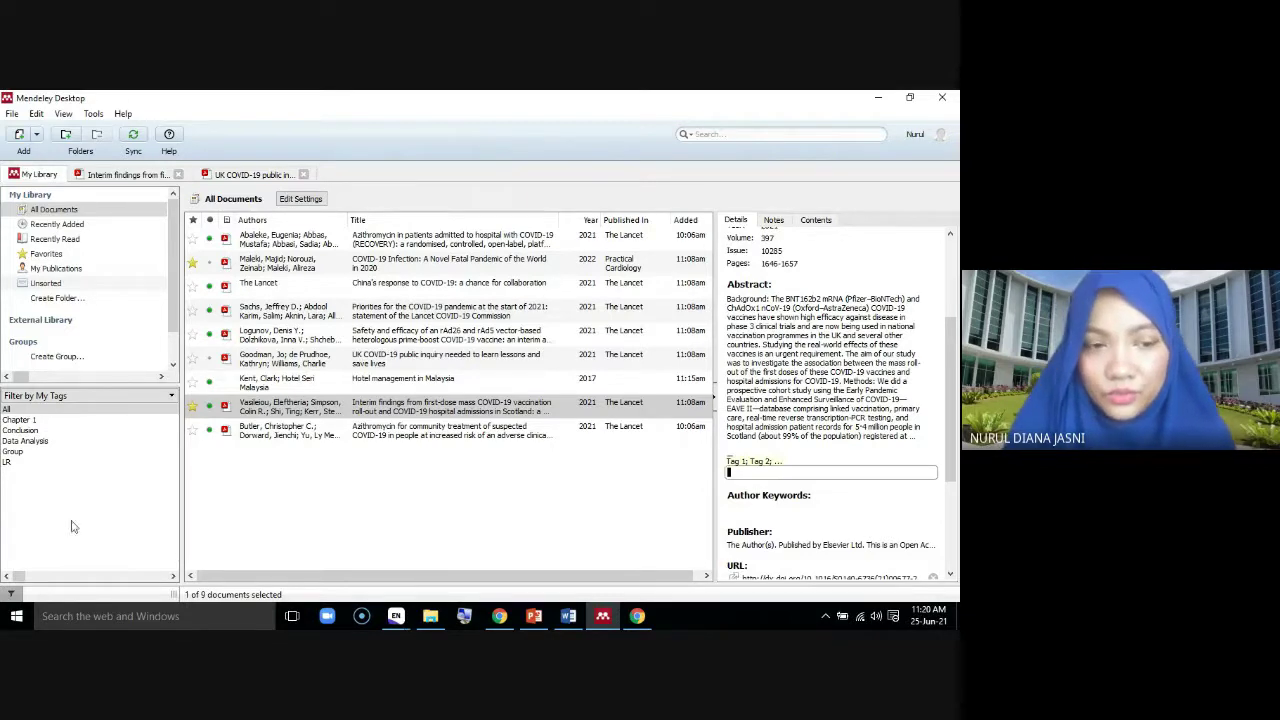
{"action": "left_click", "coordinate": [6, 462]}
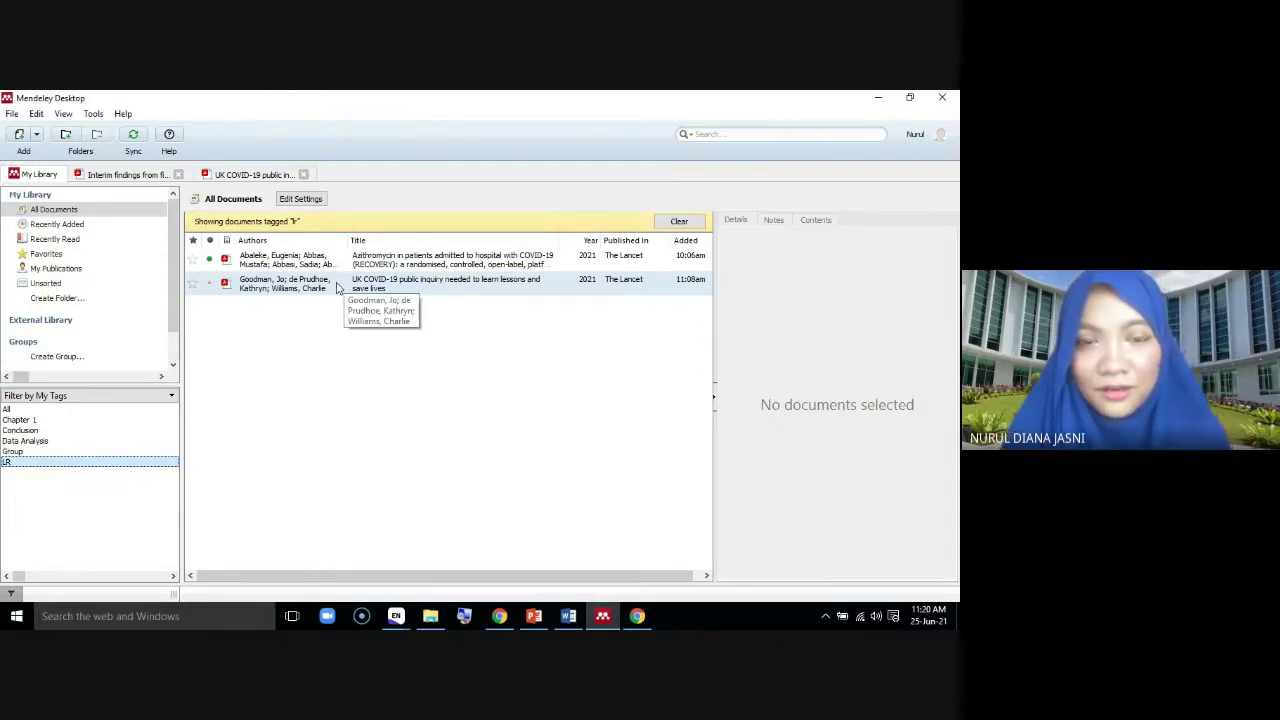
{"action": "left_click", "coordinate": [30, 441]}
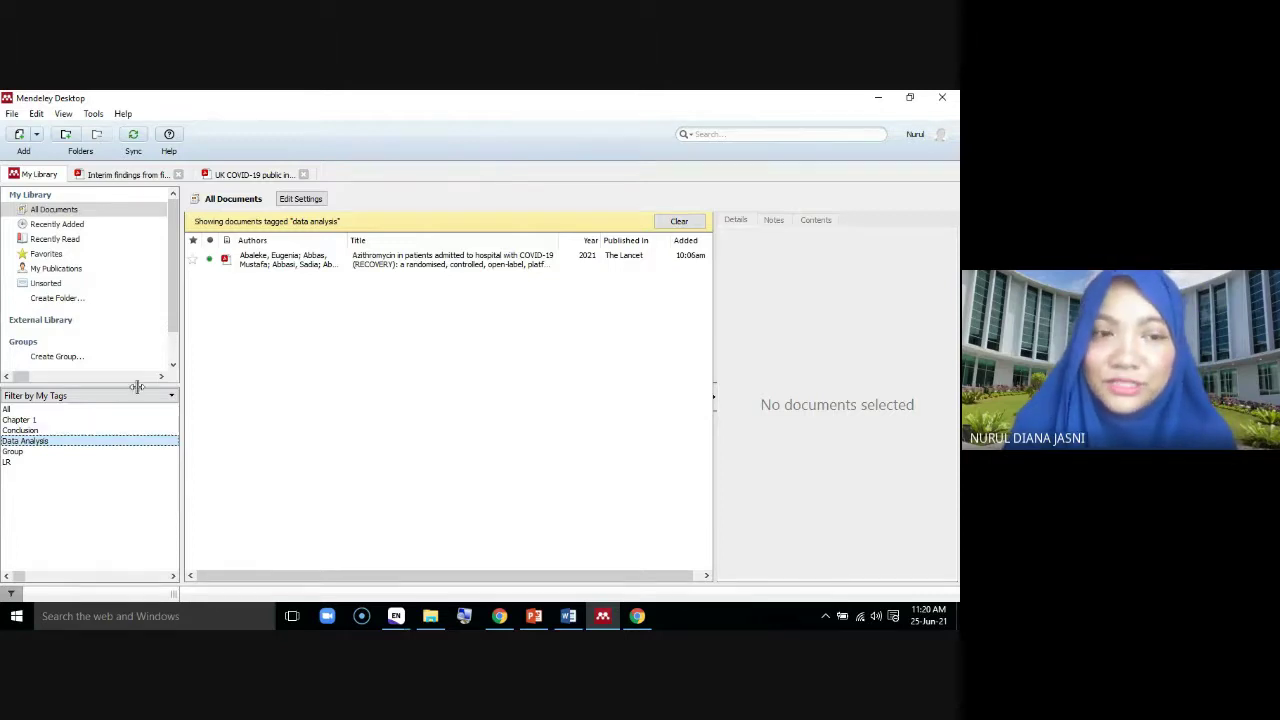
{"action": "left_click", "coordinate": [80, 421]}
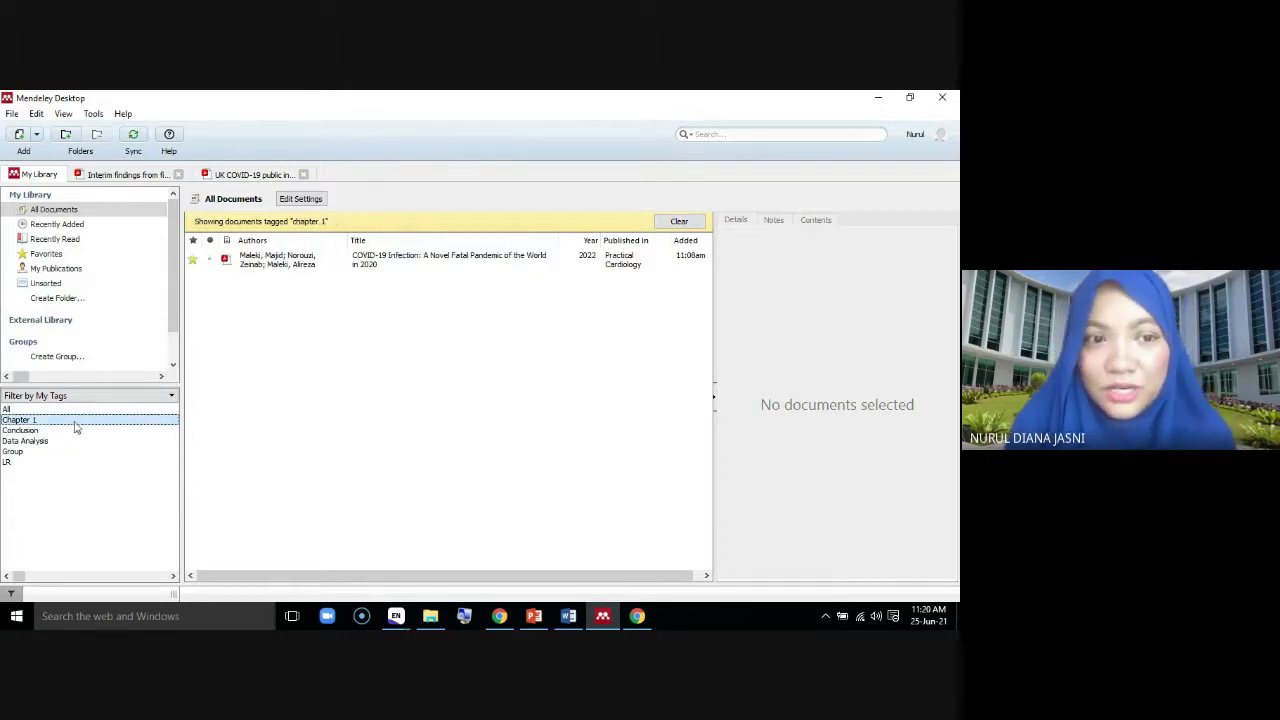
{"action": "left_click", "coordinate": [73, 433]}
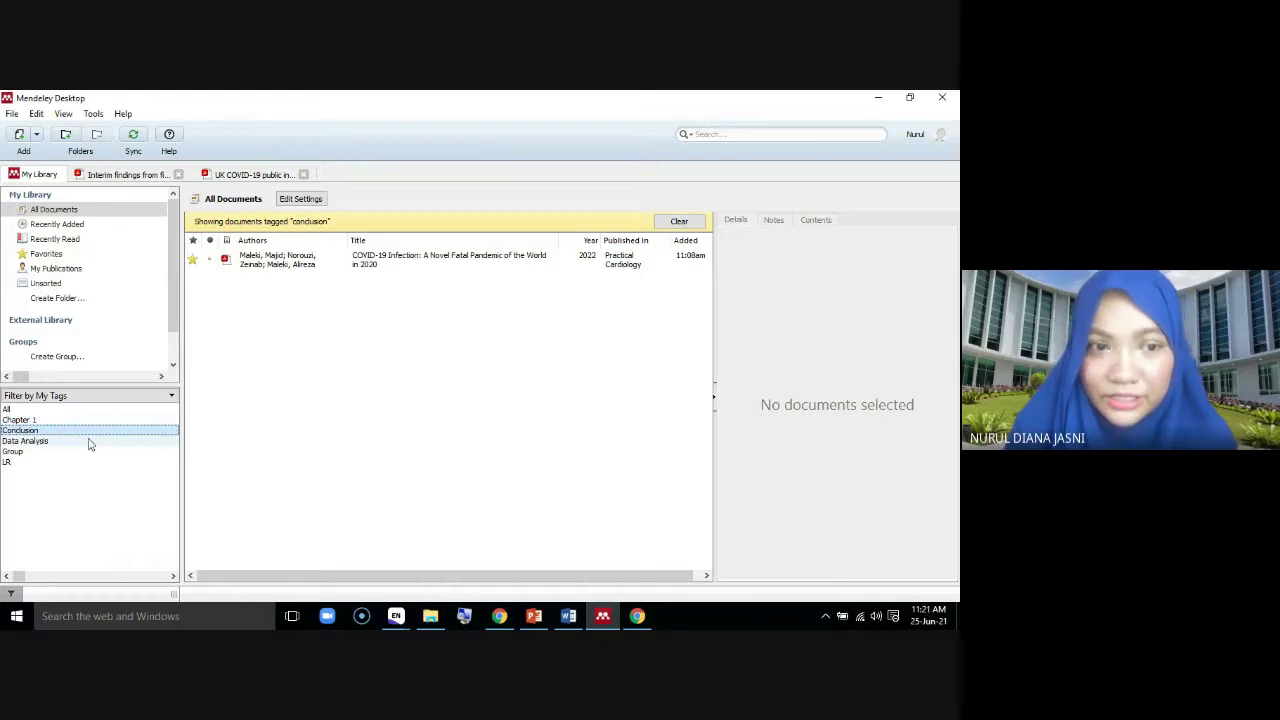
{"action": "left_click", "coordinate": [55, 443]}
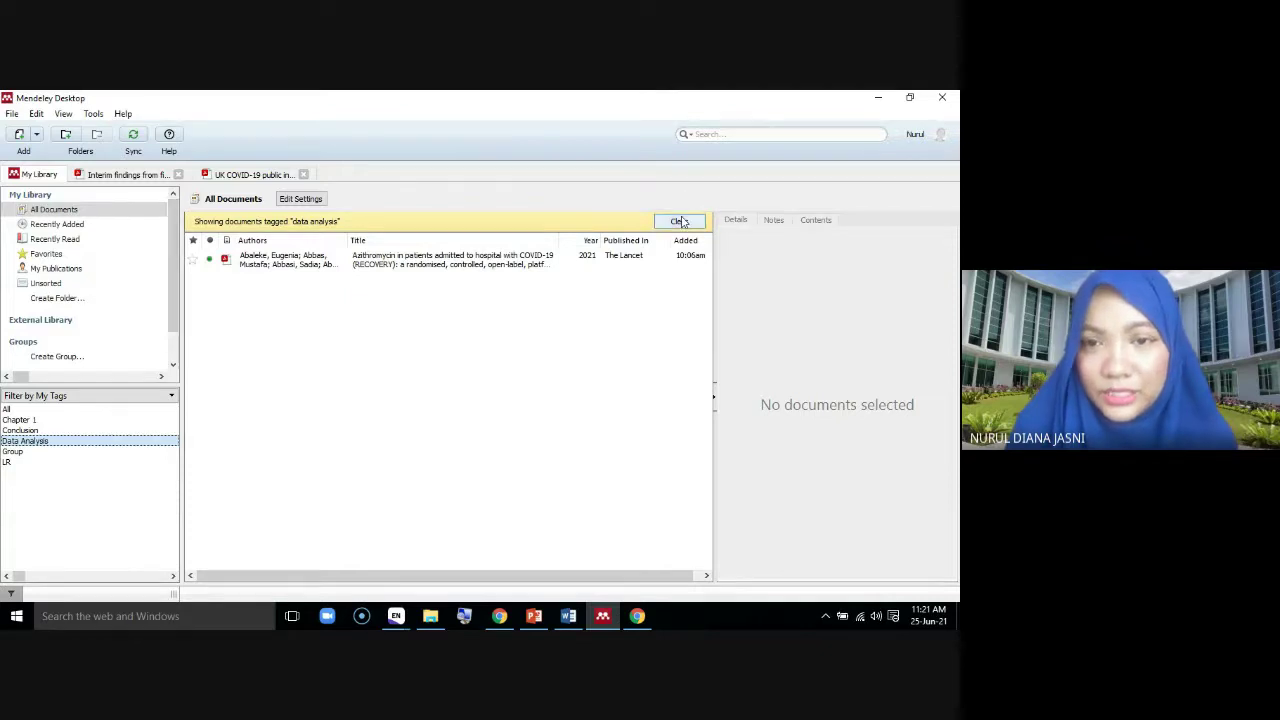
{"action": "left_click", "coordinate": [680, 222]}
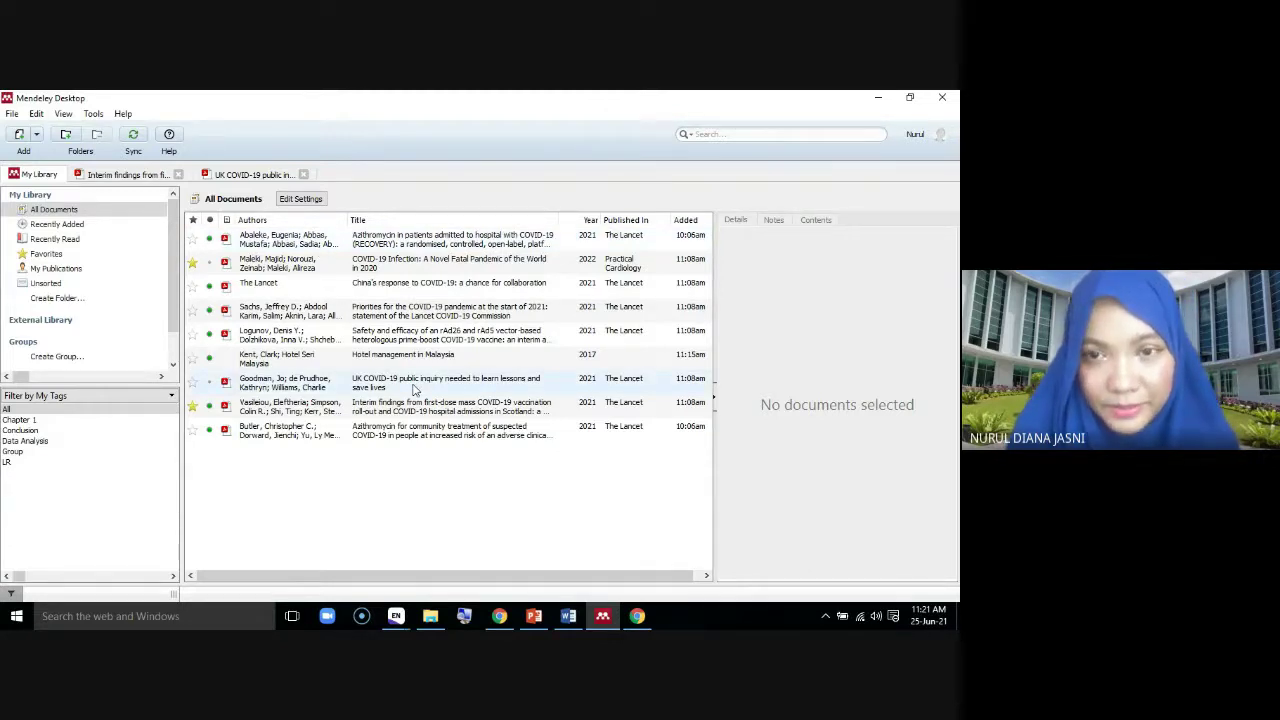
Open the UK COVID-19 public inquiry paper's PDF
{"action": "double_click", "coordinate": [360, 387]}
{"action": "scroll", "coordinate": [390, 380], "scroll_direction": "up", "scroll_amount": 2}
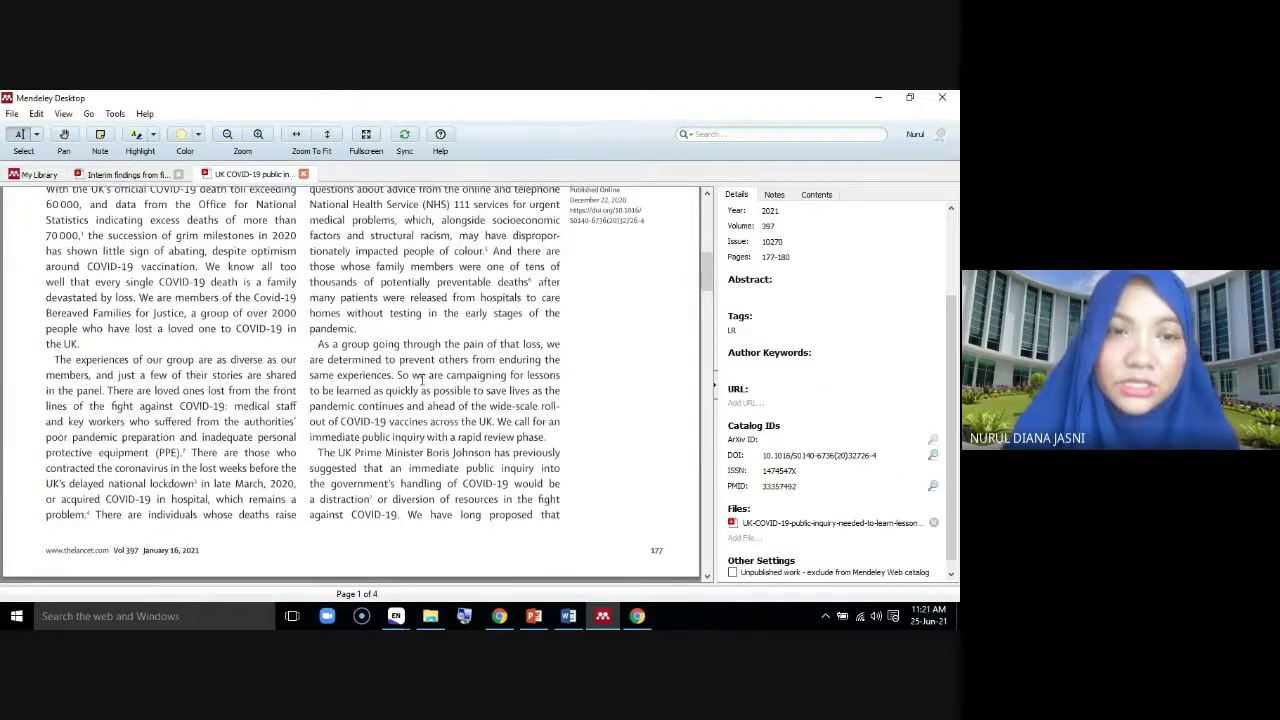
{"action": "scroll", "coordinate": [421, 378], "scroll_direction": "up", "scroll_amount": 2}
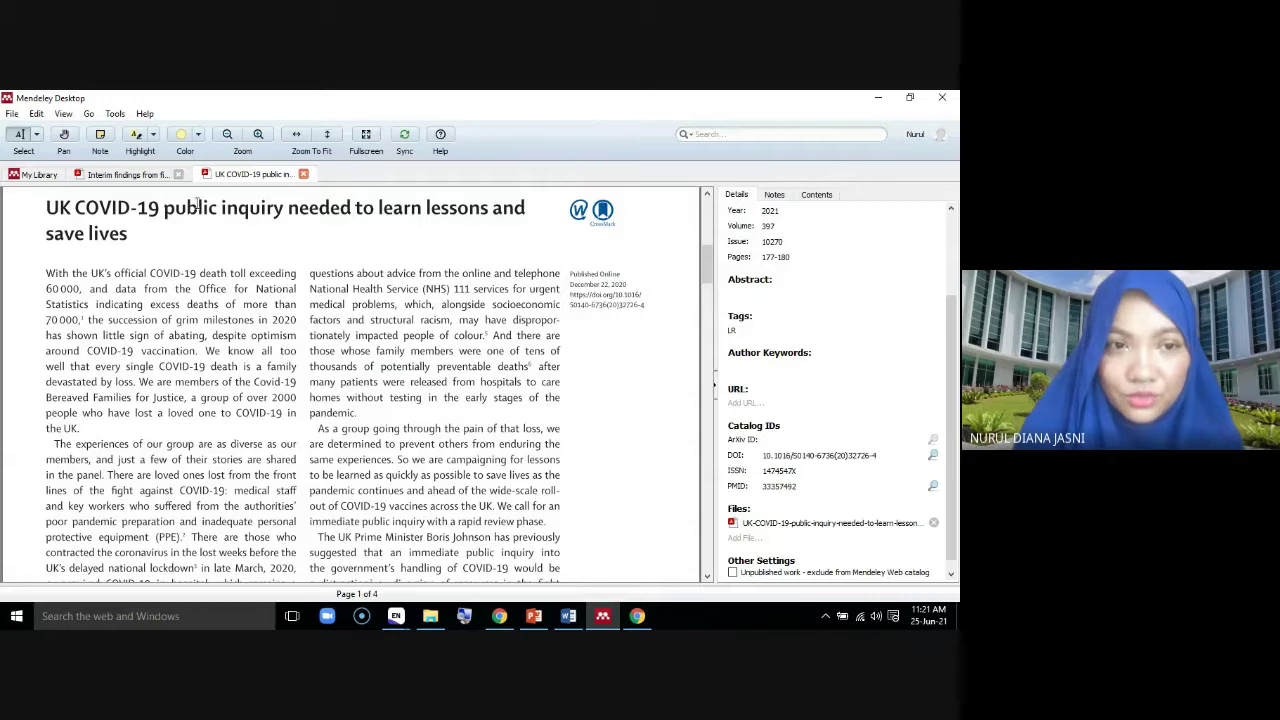
Switch to the Highlight Text tool and set the highlight colour to Pink
{"action": "left_click", "coordinate": [153, 135]}
{"action": "left_click", "coordinate": [172, 153]}
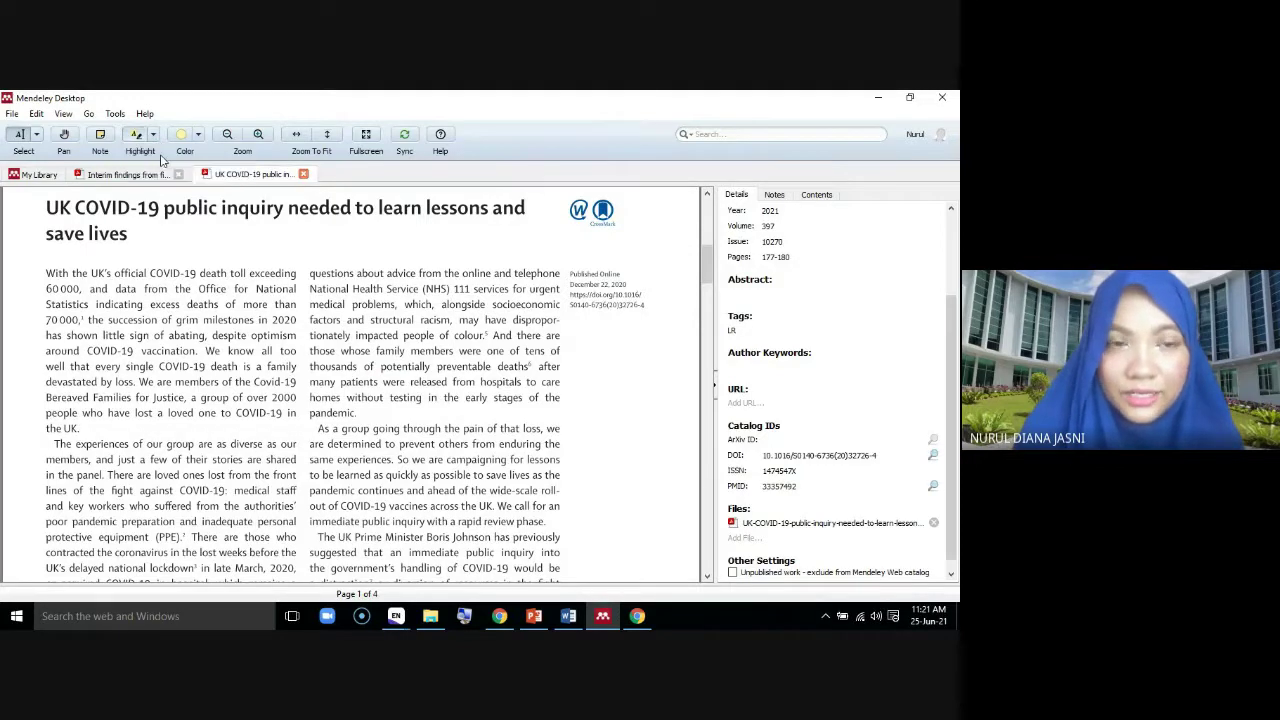
{"action": "left_click", "coordinate": [199, 139]}
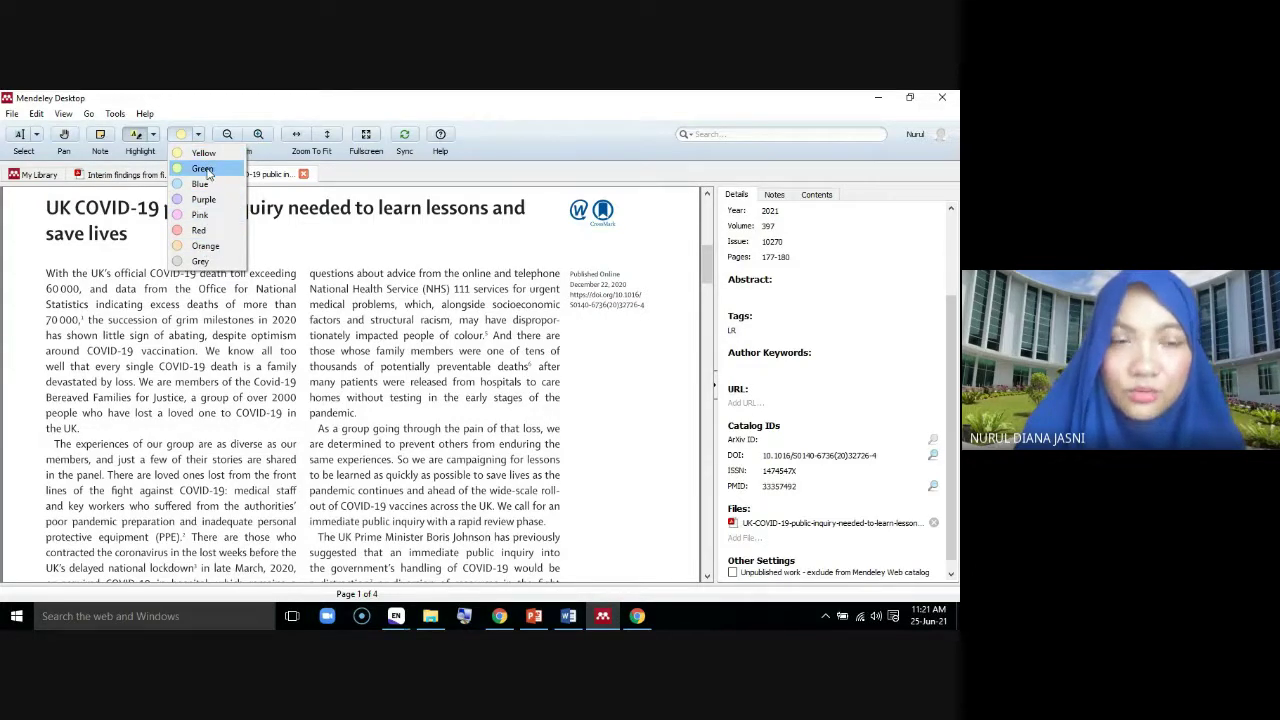
{"action": "left_click", "coordinate": [100, 288]}
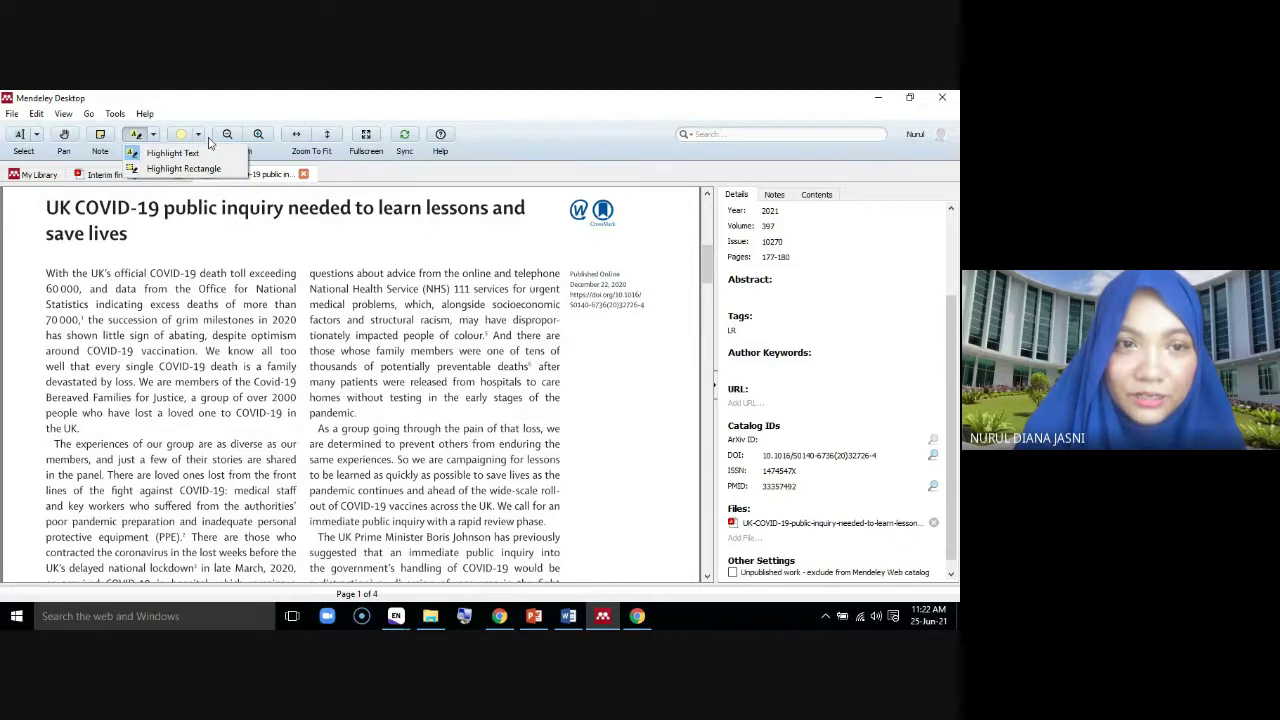
{"action": "left_click", "coordinate": [199, 134]}
{"action": "left_click", "coordinate": [200, 214]}
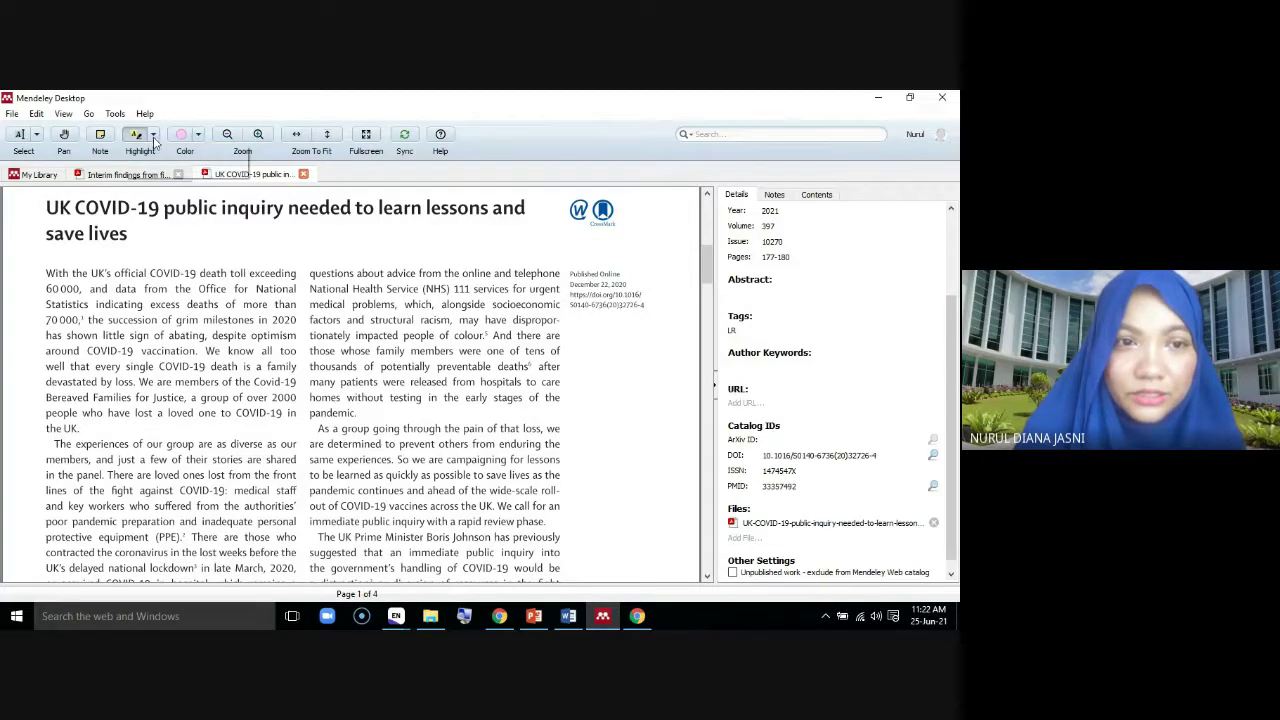
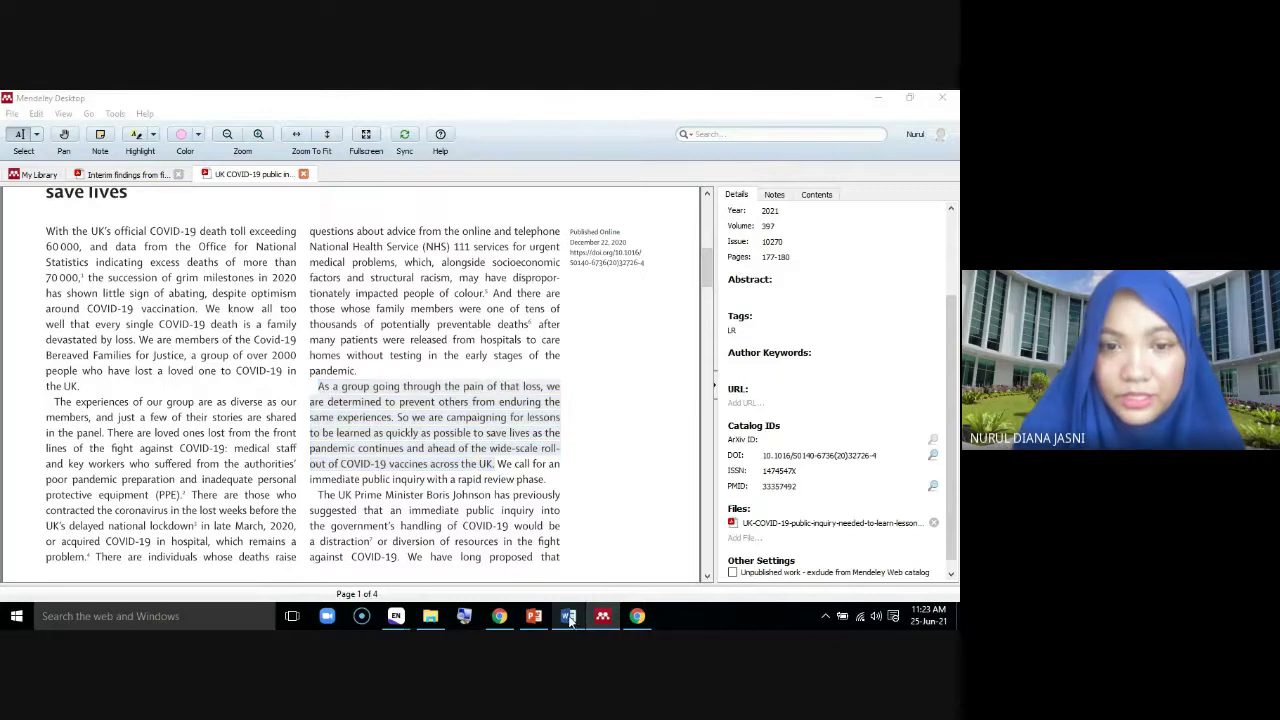
Paste the COVID-19 lessons passage into the blank Word document as text only, then minimise Word
{"action": "right_click", "coordinate": [215, 318]}
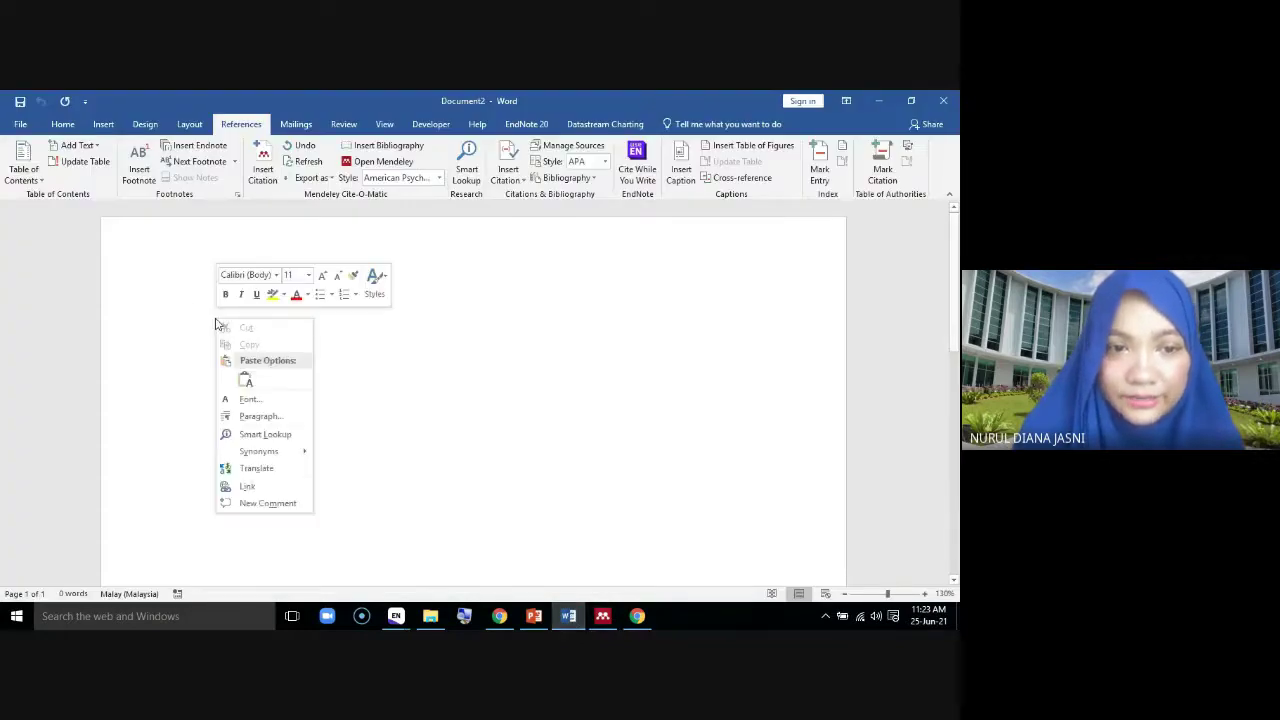
{"action": "left_click", "coordinate": [243, 378]}
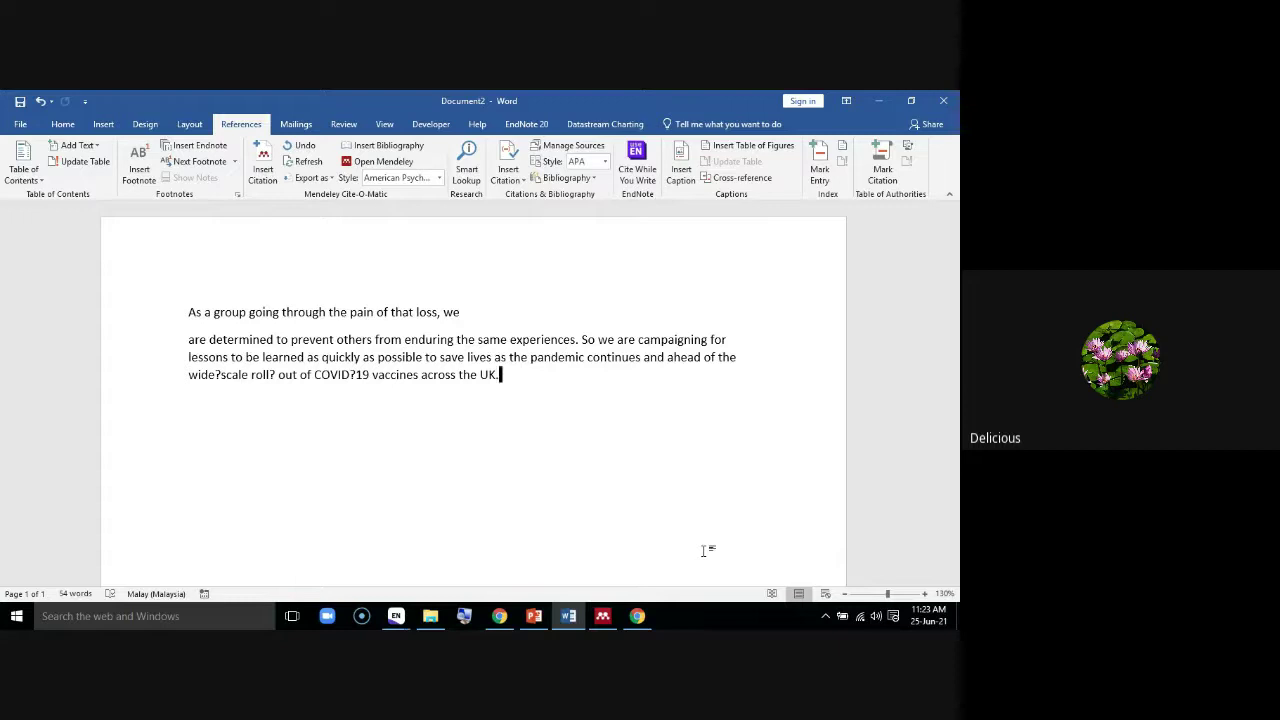
{"action": "left_click", "coordinate": [879, 102]}
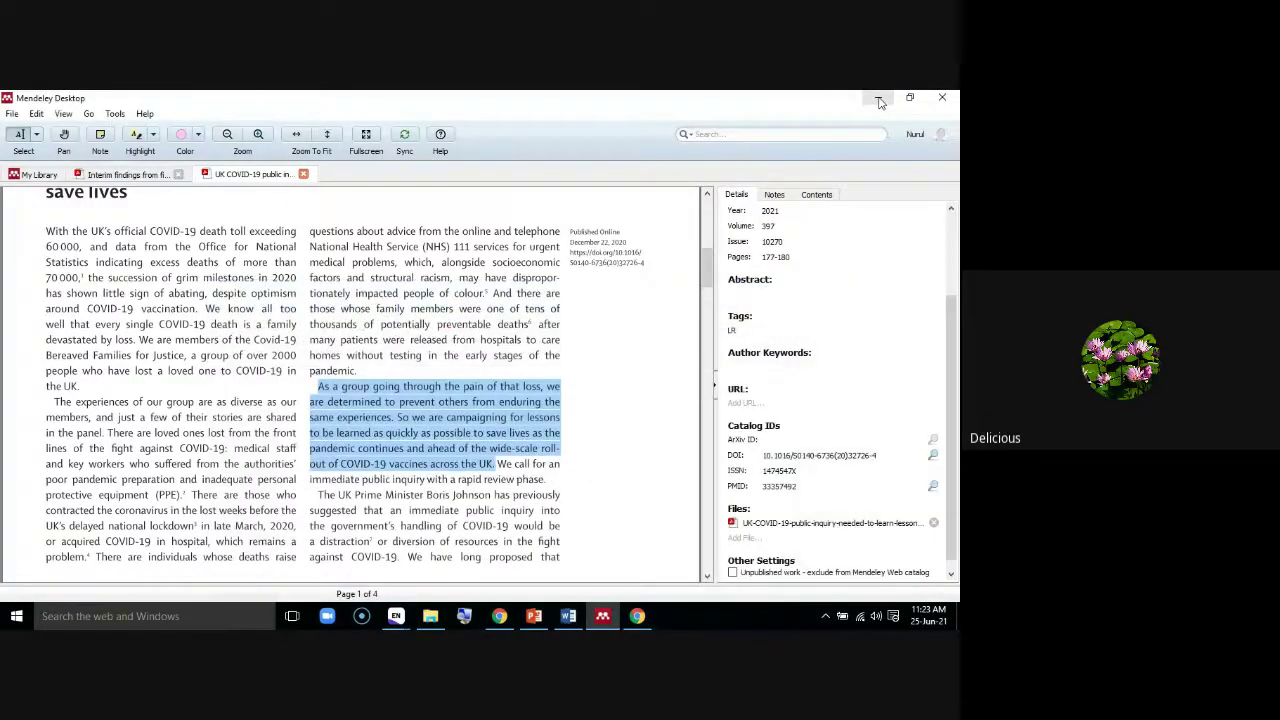
{"action": "left_click", "coordinate": [879, 100]}
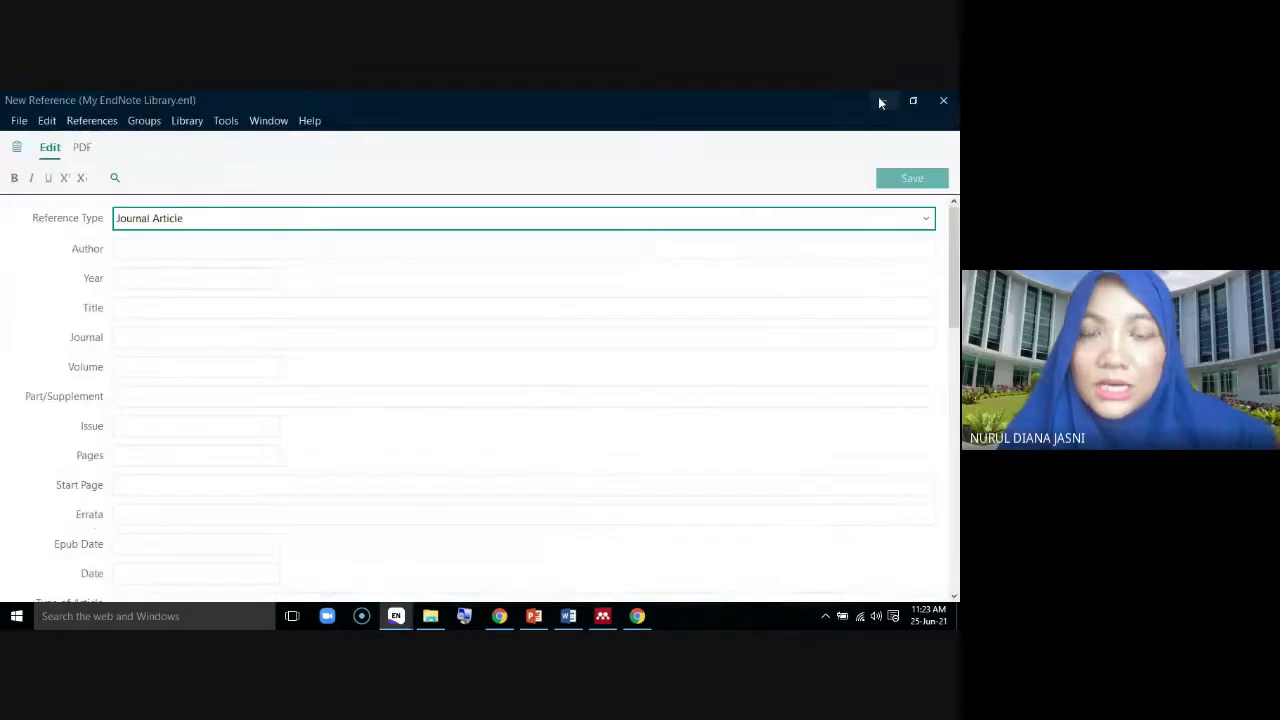
{"action": "left_click", "coordinate": [884, 101]}
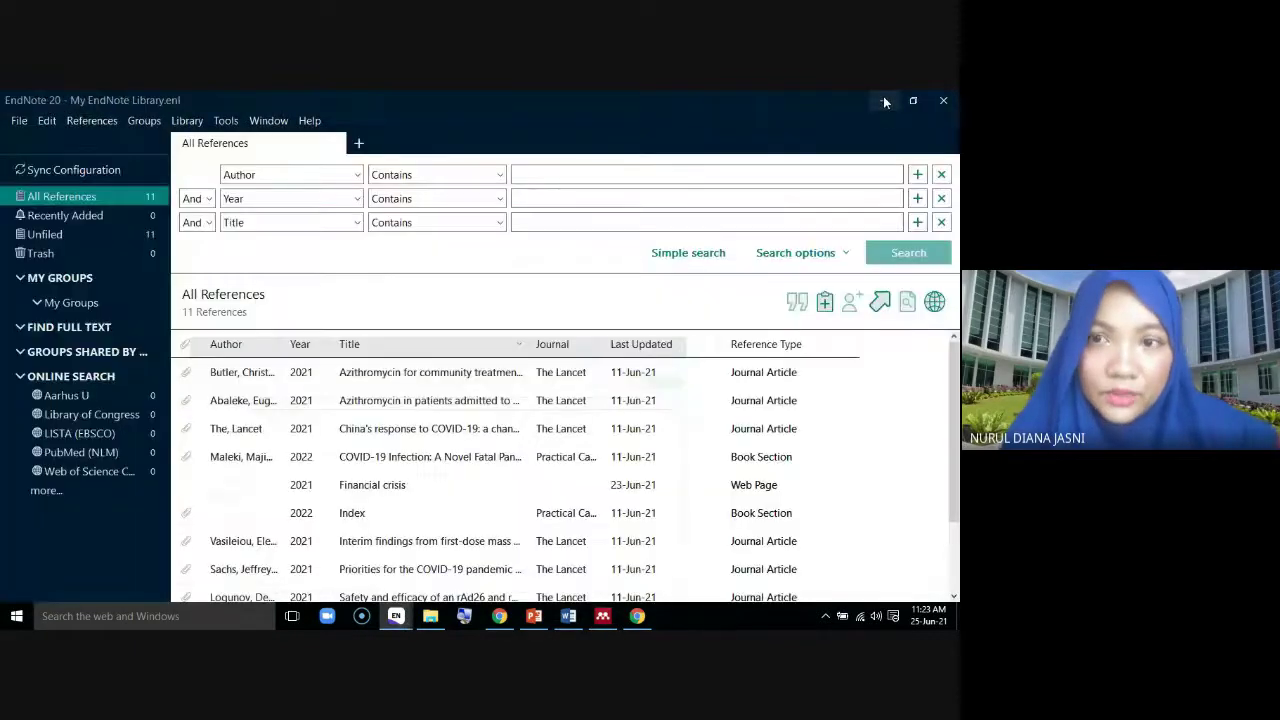
{"action": "left_click", "coordinate": [884, 101]}
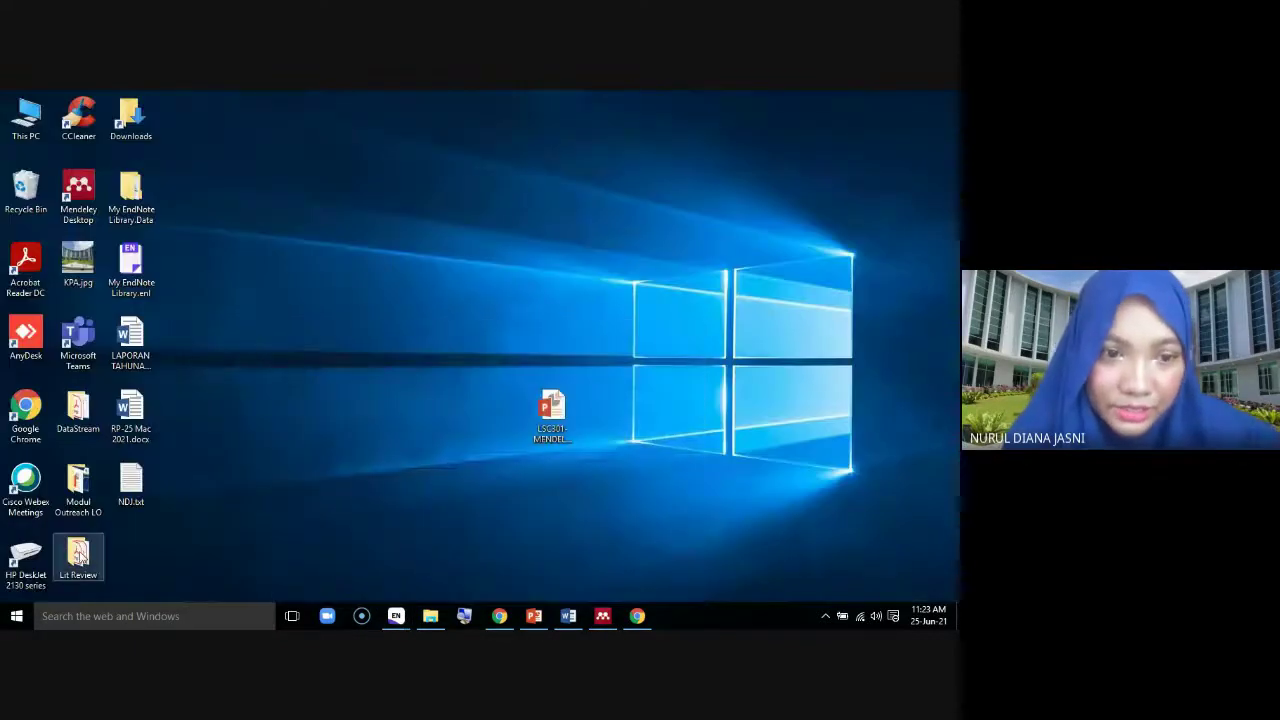
{"action": "double_click", "coordinate": [65, 560]}
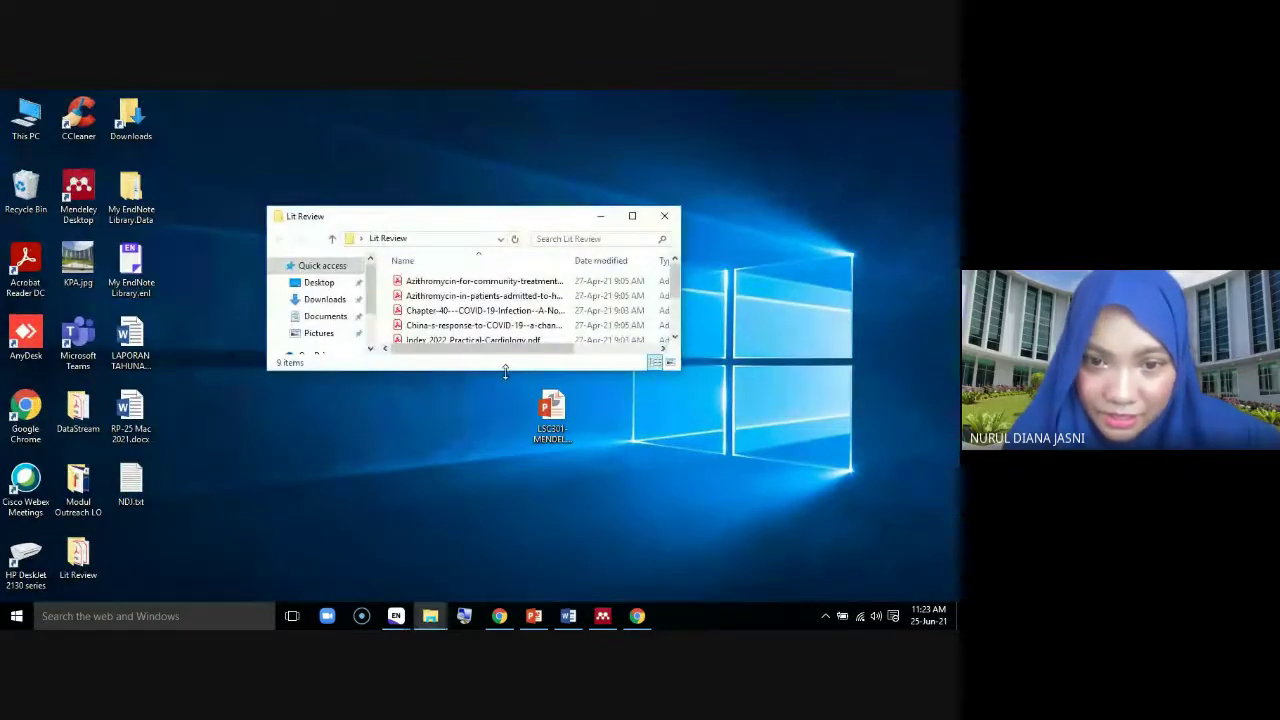
{"action": "left_click_drag", "start_coordinate": [508, 372], "coordinate": [510, 513]}
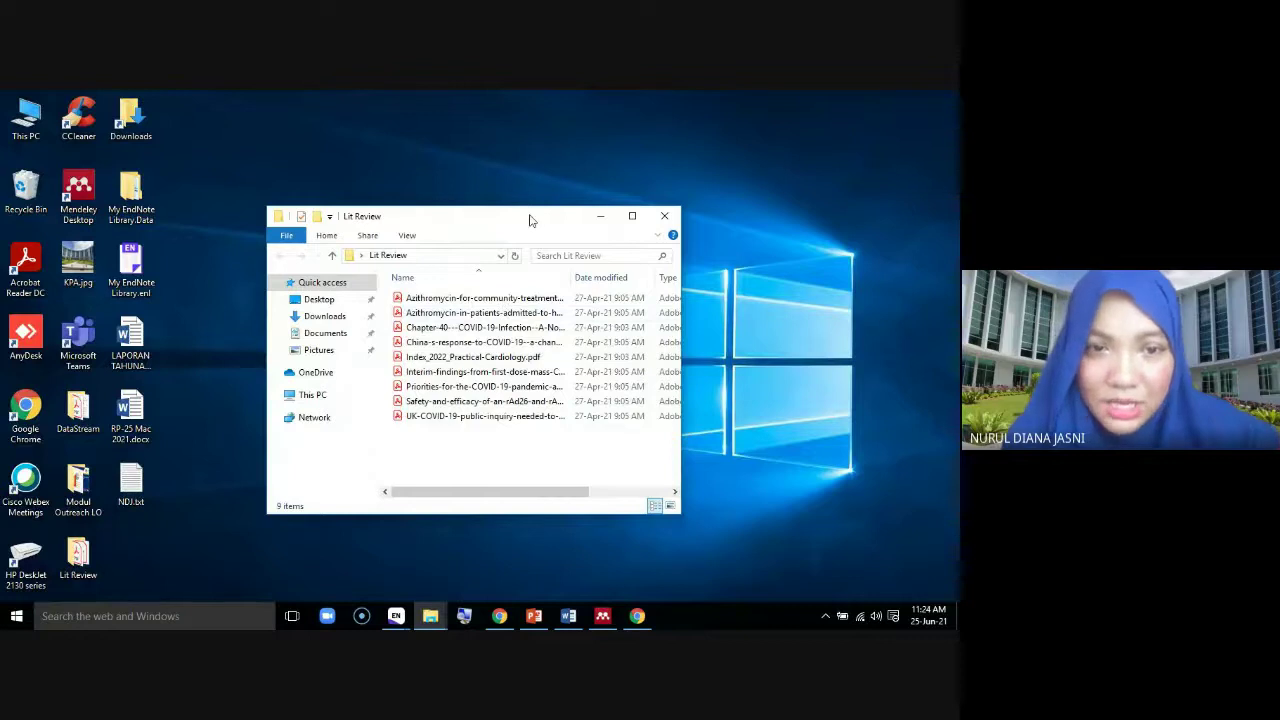
{"action": "left_click_drag", "start_coordinate": [530, 220], "coordinate": [514, 108]}
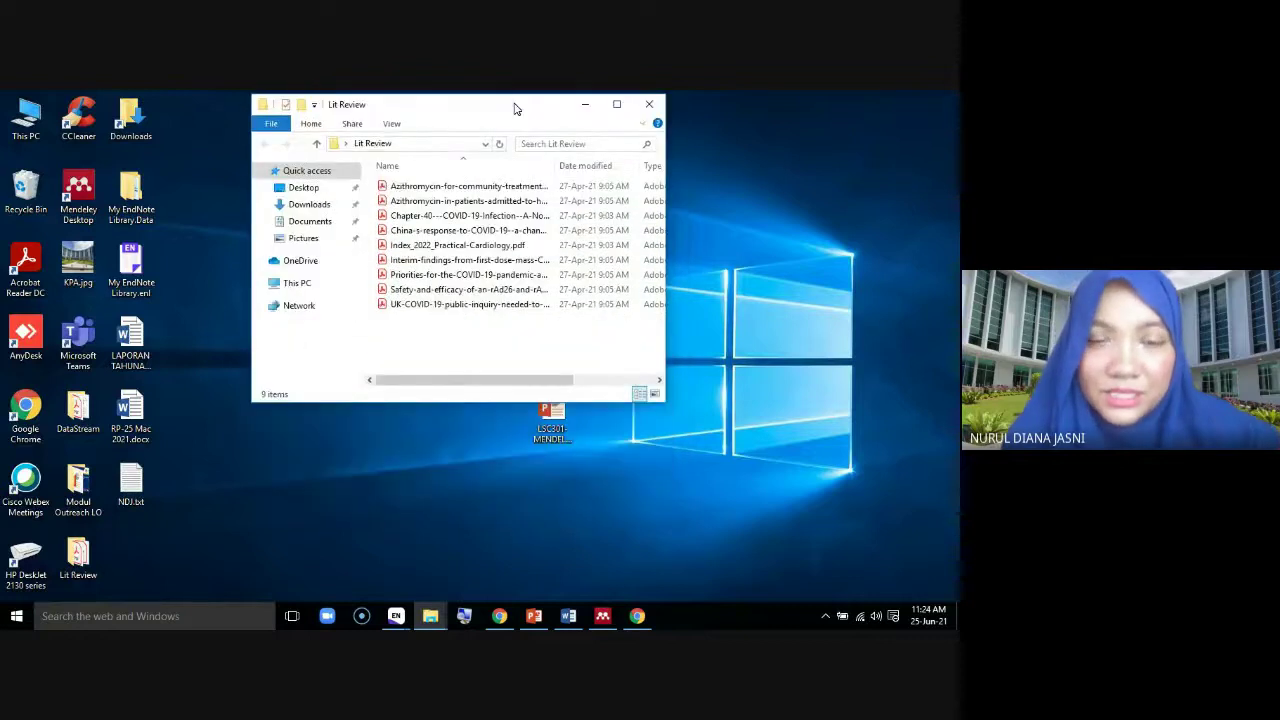
{"action": "right_click", "coordinate": [80, 565]}
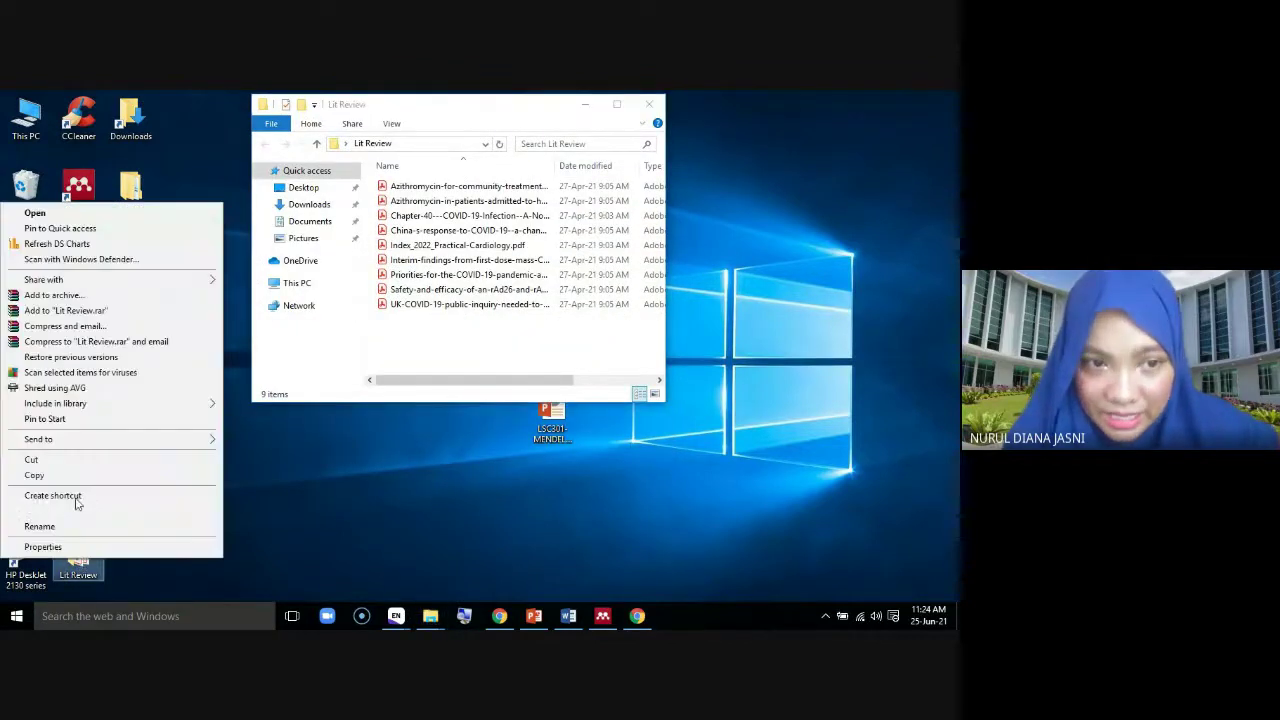
{"action": "left_click", "coordinate": [348, 563]}
{"action": "double_click", "coordinate": [26, 115]}
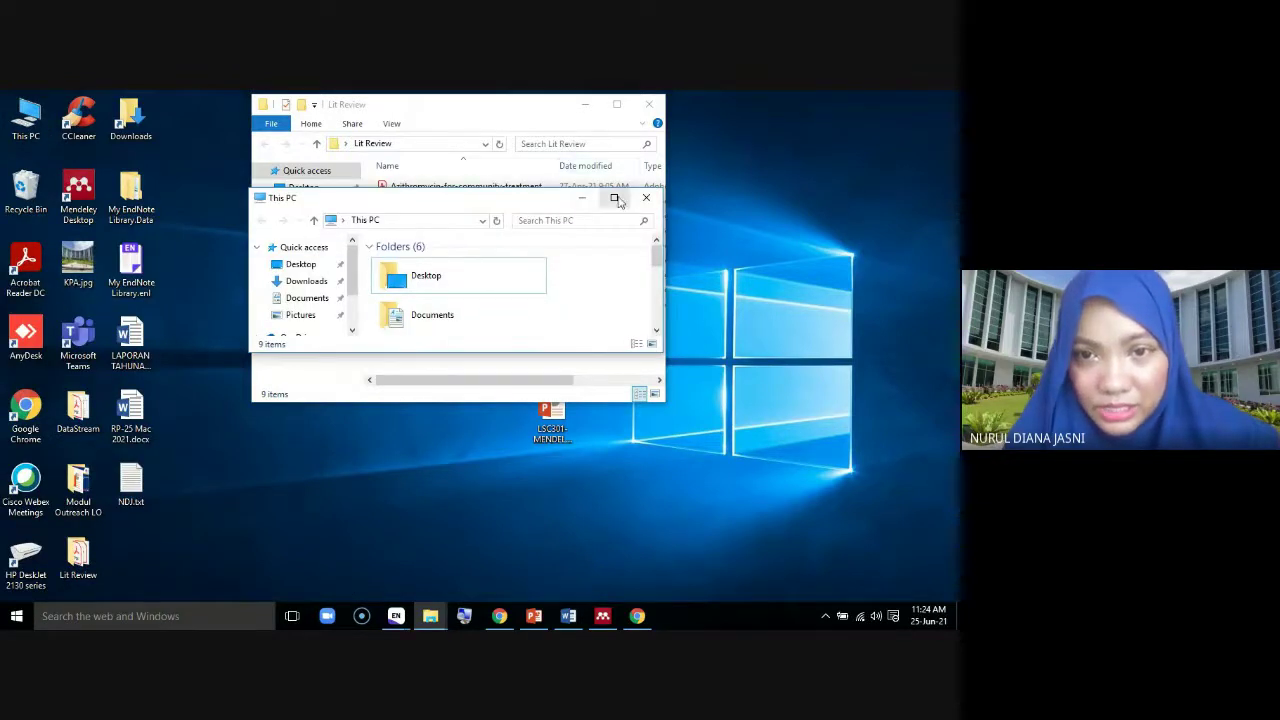
{"action": "left_click", "coordinate": [614, 197]}
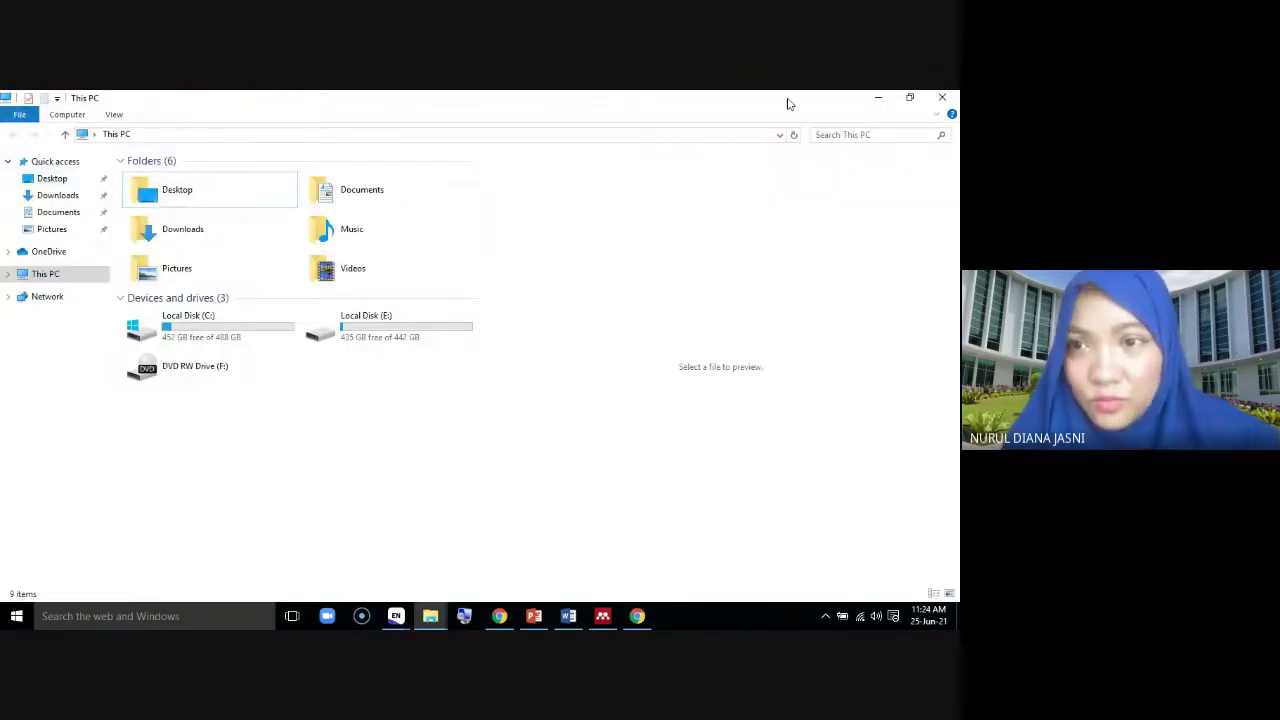
{"action": "left_click", "coordinate": [944, 99]}
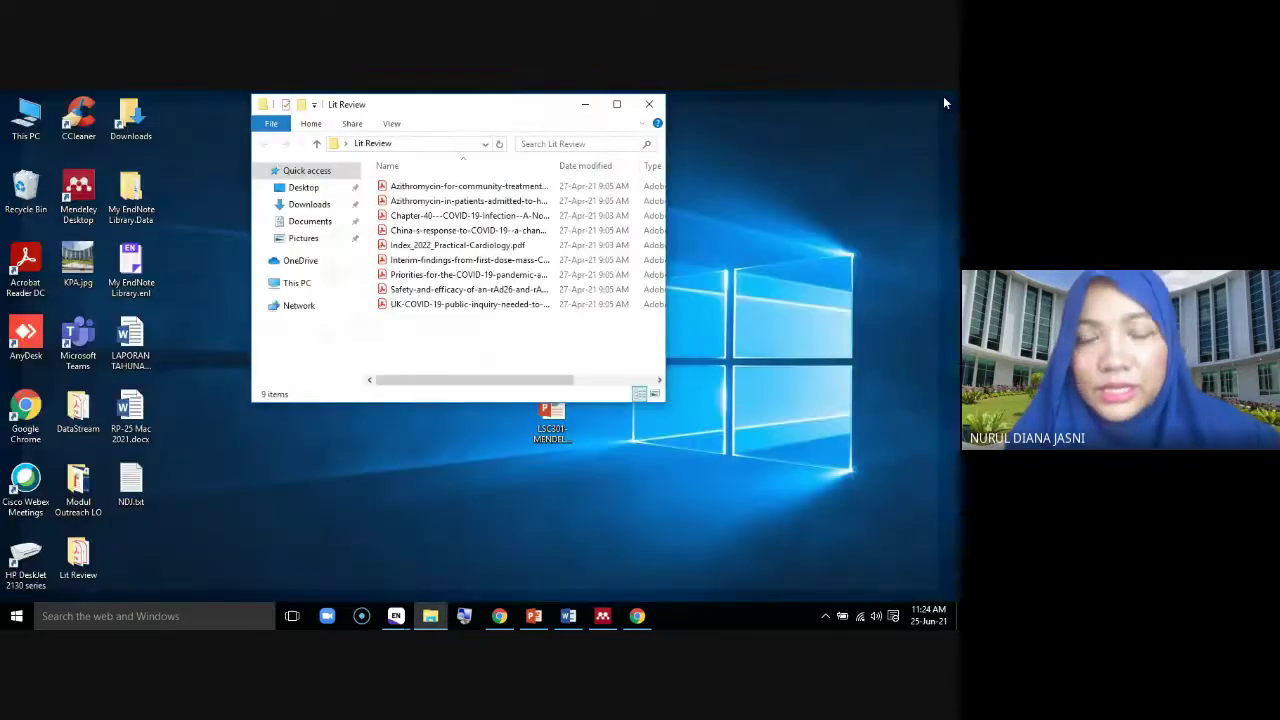
{"action": "right_click", "coordinate": [84, 550]}
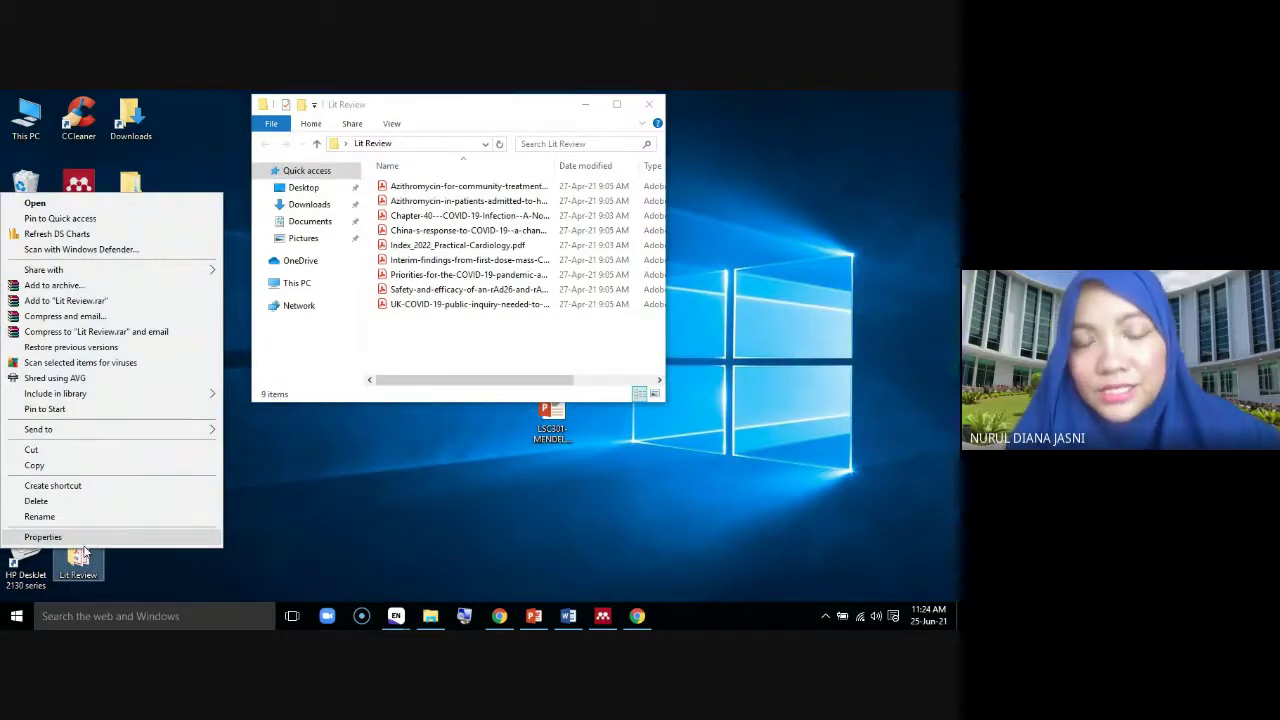
{"action": "left_click", "coordinate": [338, 518]}
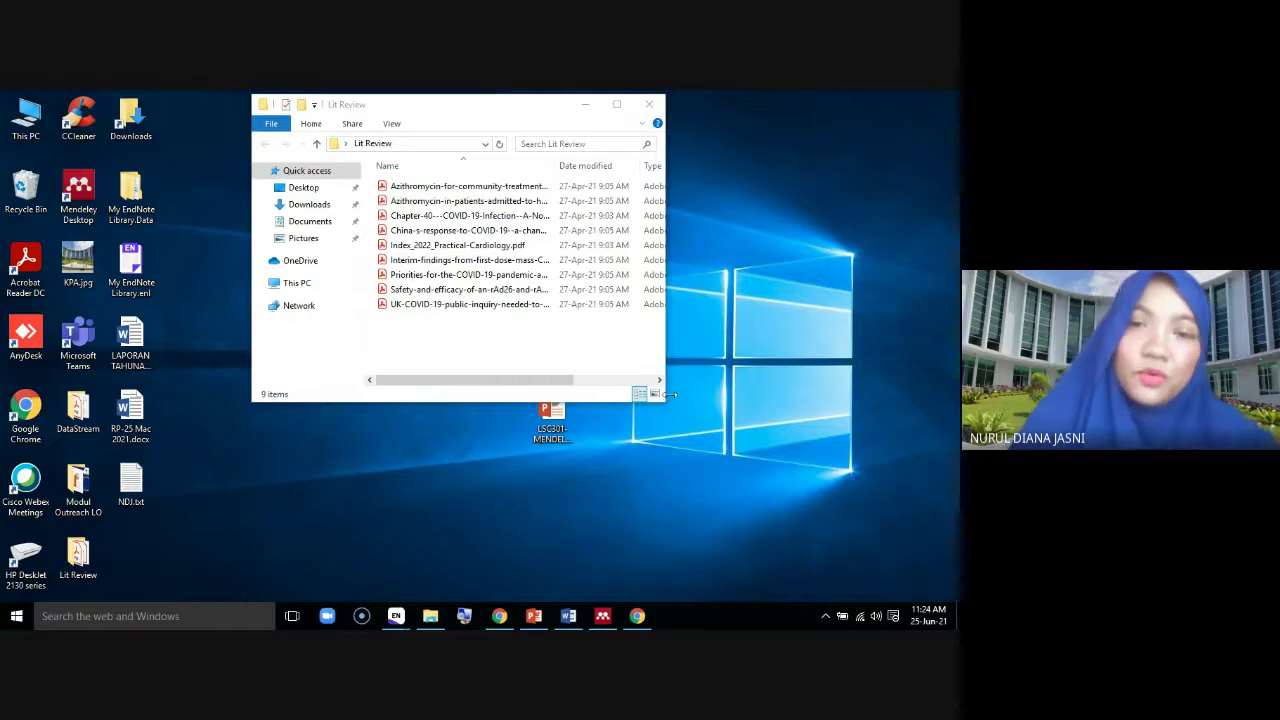
{"action": "left_click", "coordinate": [597, 104]}
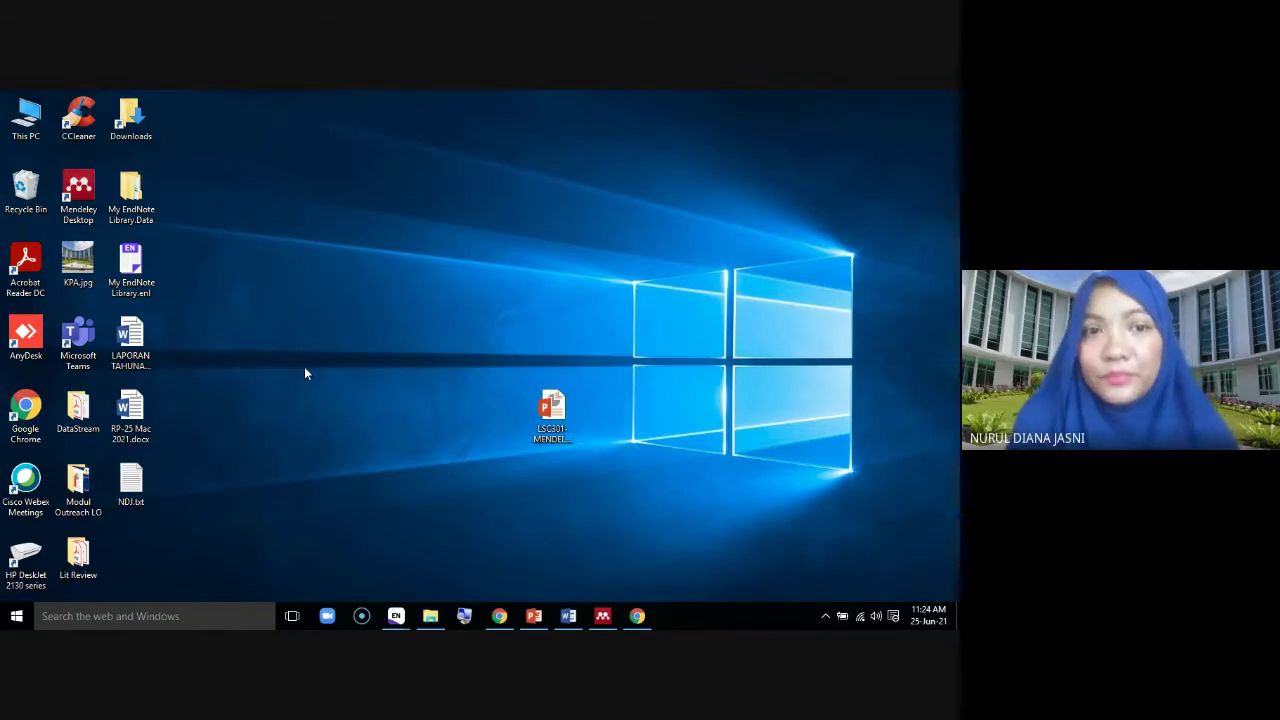
{"action": "double_click", "coordinate": [78, 558]}
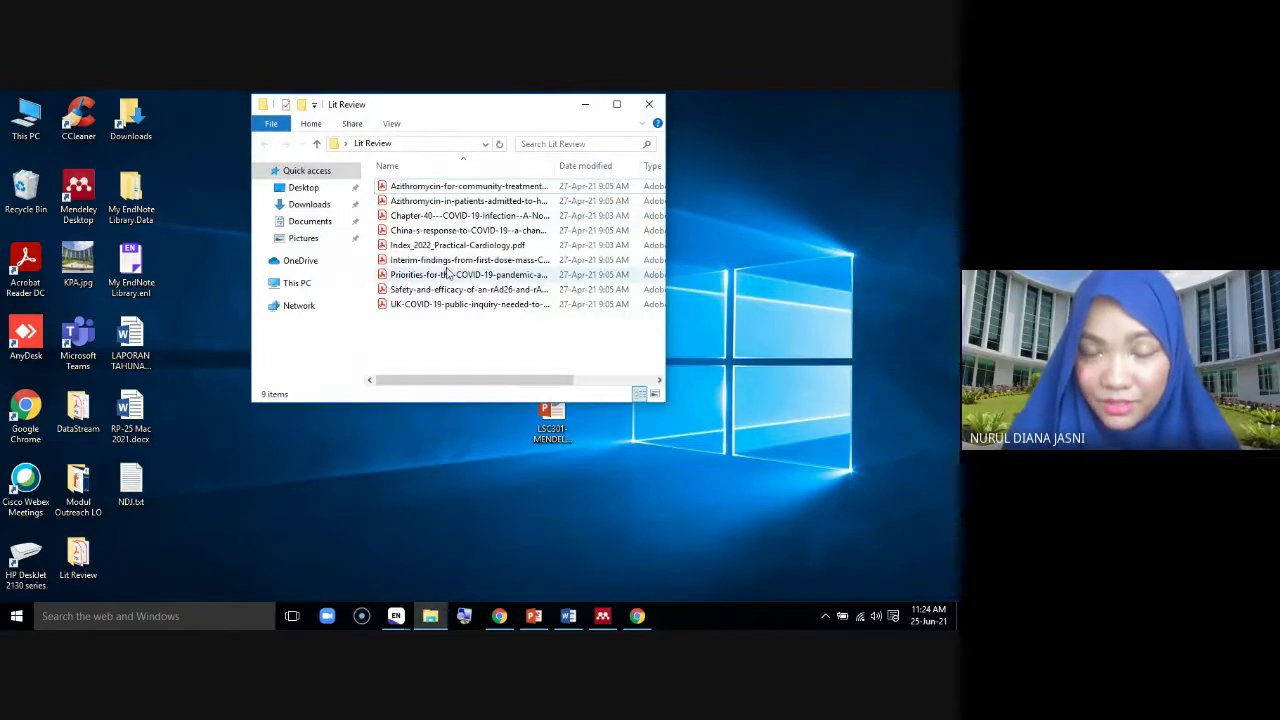
{"action": "left_click", "coordinate": [650, 106]}
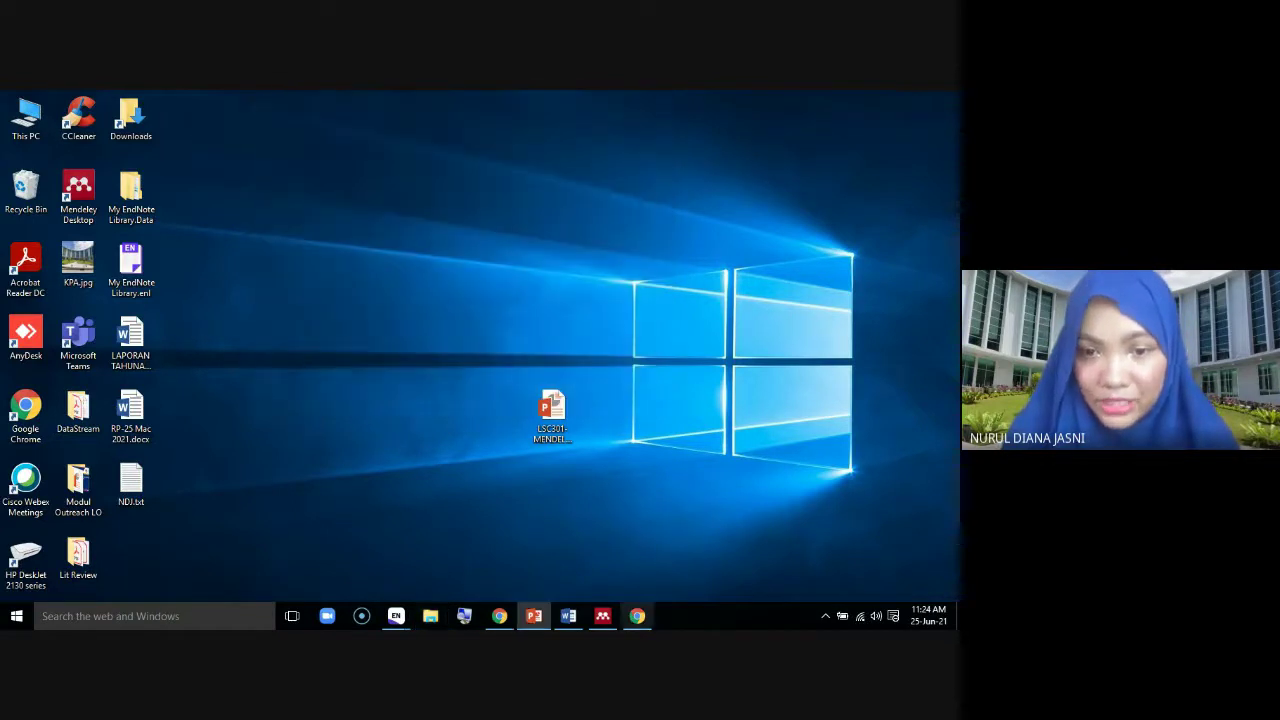
{"action": "left_click", "coordinate": [602, 616]}
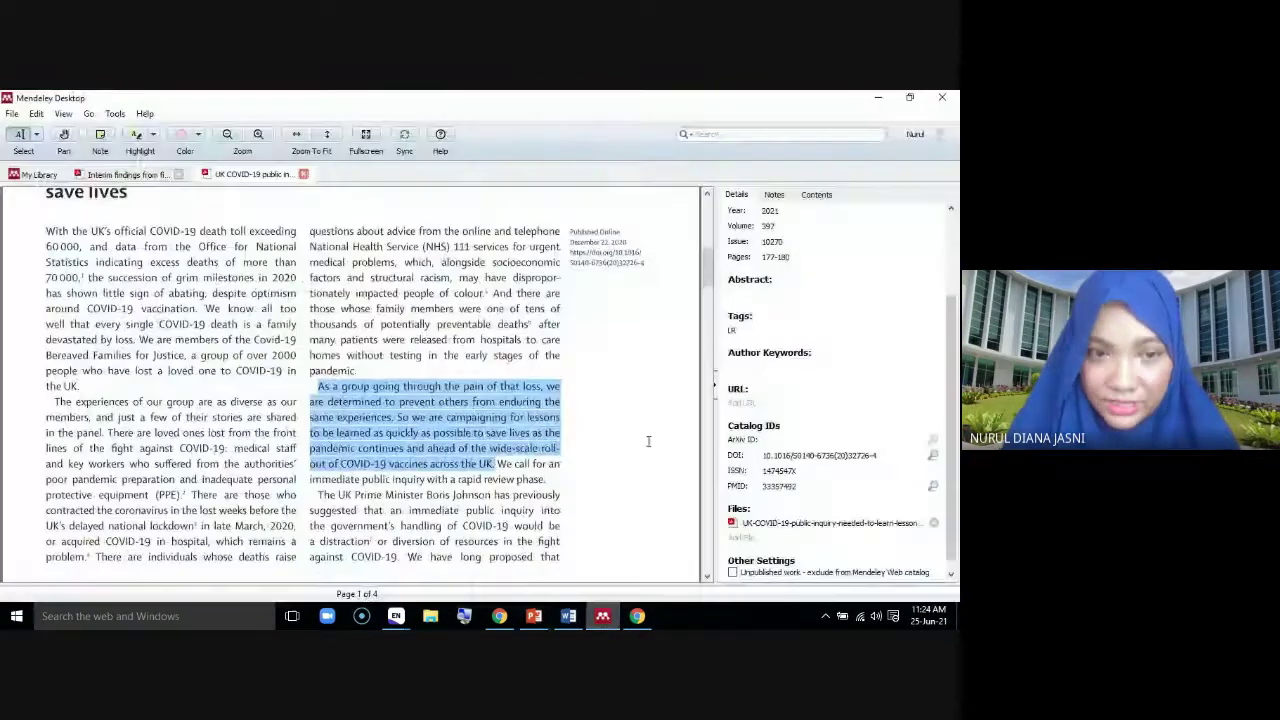
Return to the full library list and sign out of the current Mendeley account
{"action": "left_click", "coordinate": [40, 175]}
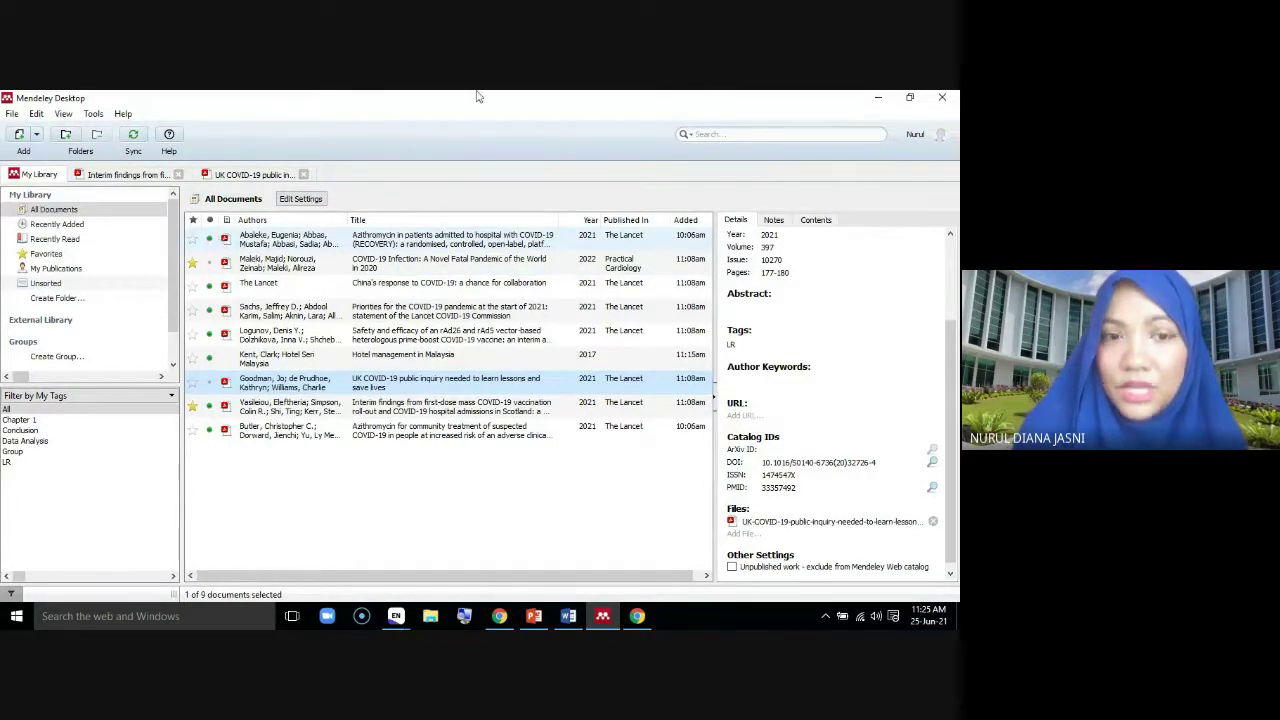
{"action": "left_click", "coordinate": [12, 114]}
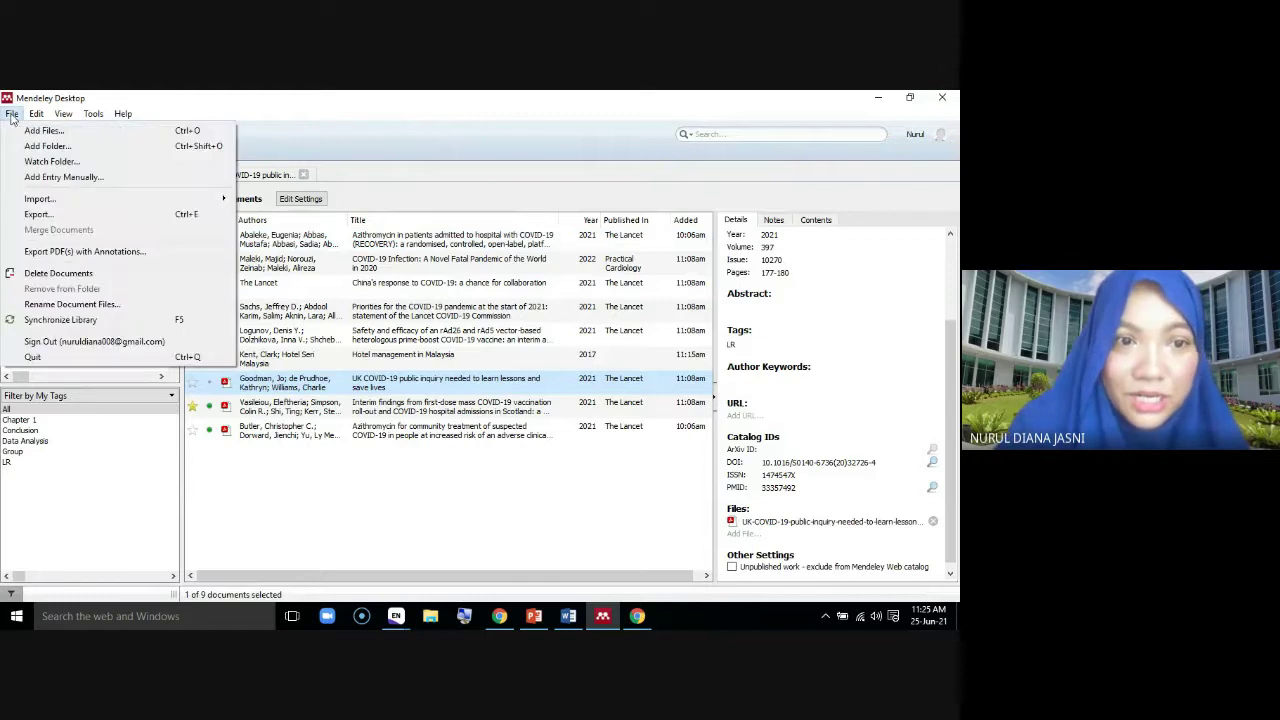
{"action": "left_click", "coordinate": [40, 357]}
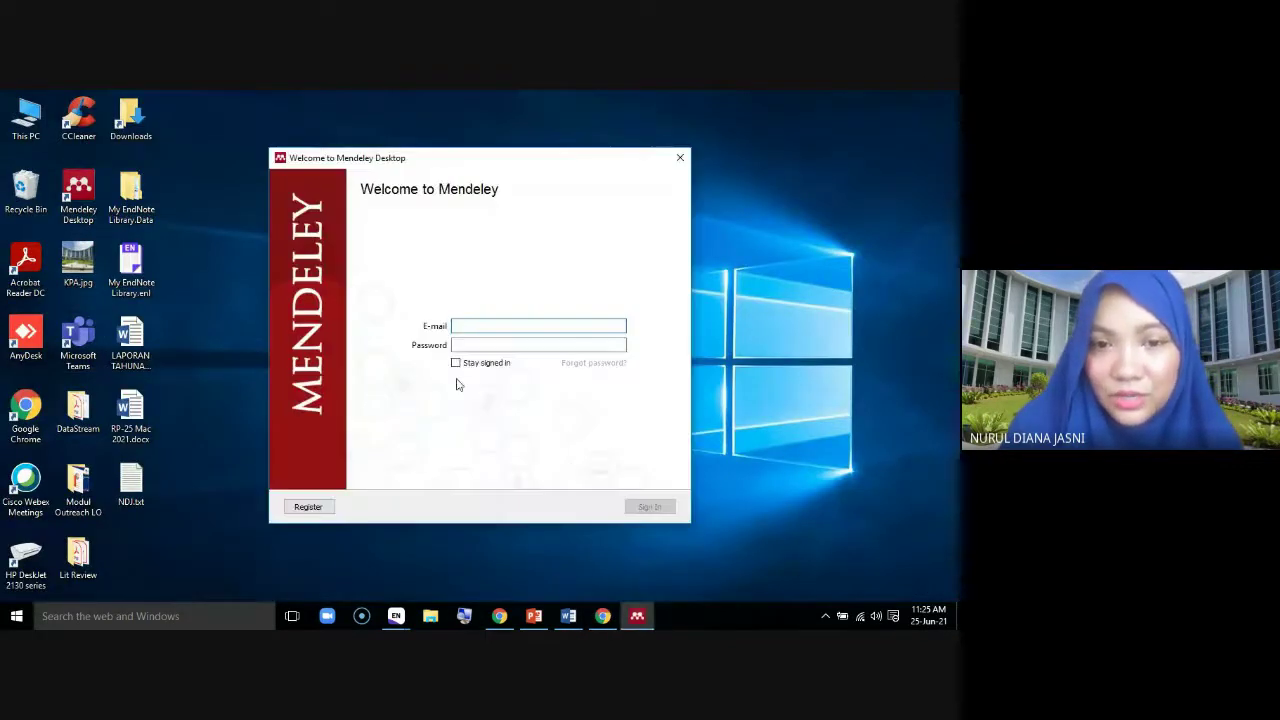
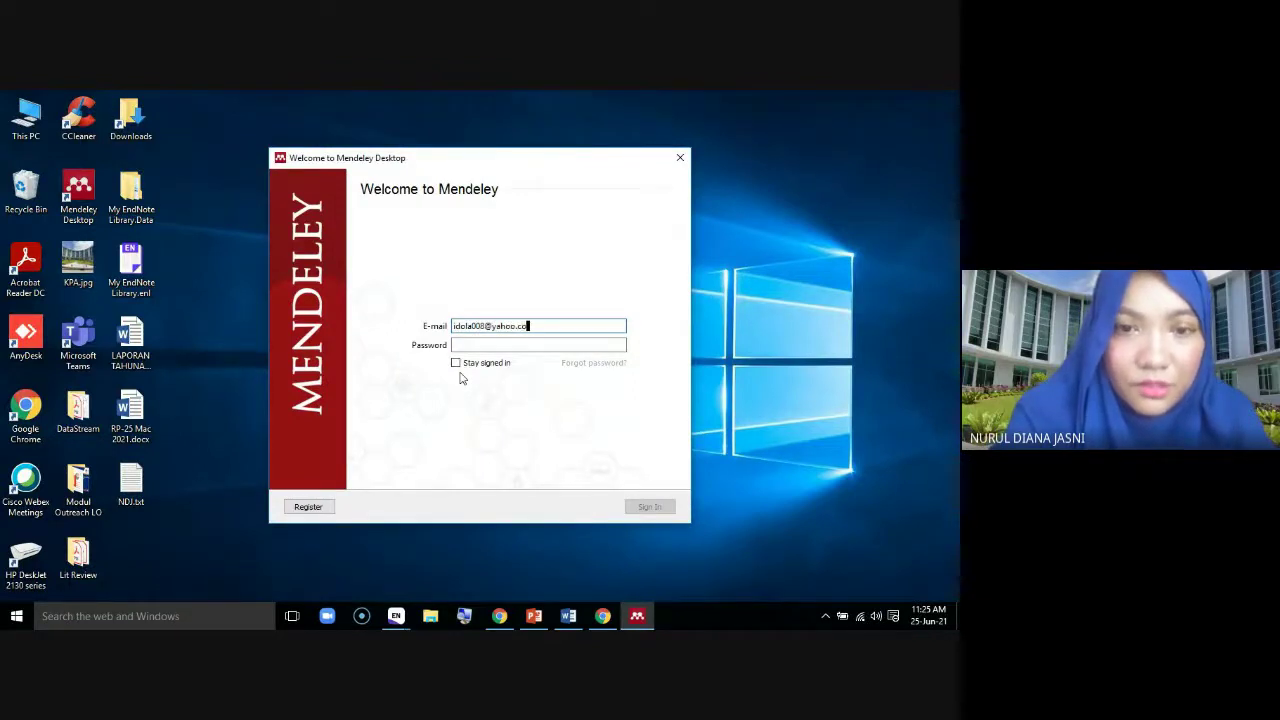
Sign in with the other account's e-mail address and password
{"action": "left_click", "coordinate": [530, 345]}
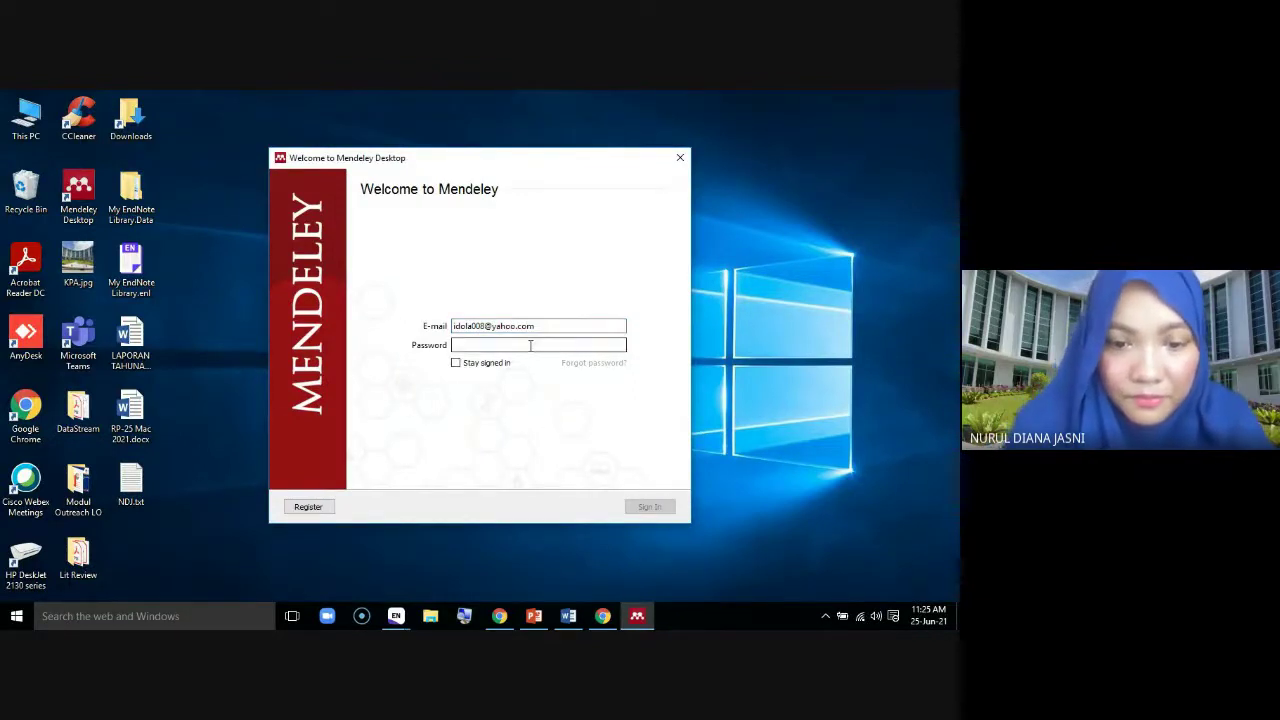
{"action": "type", "text": "•••••"}
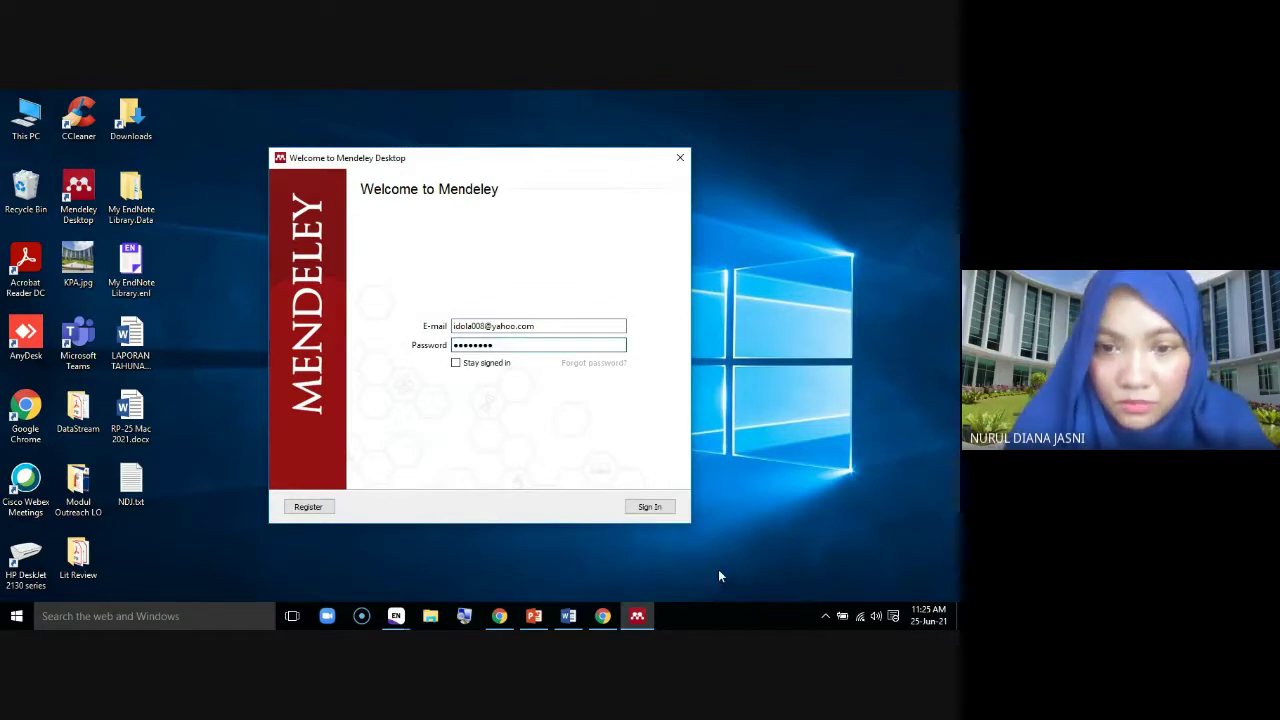
{"action": "left_click", "coordinate": [649, 507]}
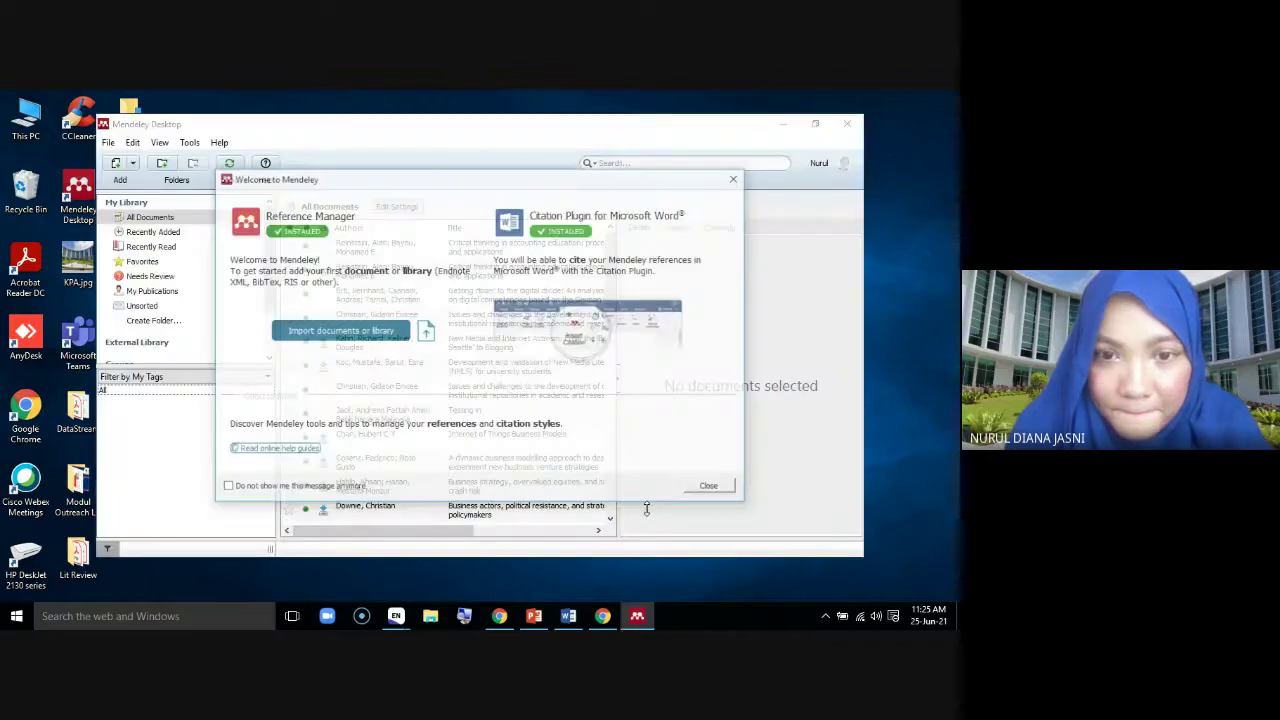
Close the Welcome to Mendeley dialog and the Add and Create tip, and maximise the window
{"action": "left_click", "coordinate": [708, 486]}
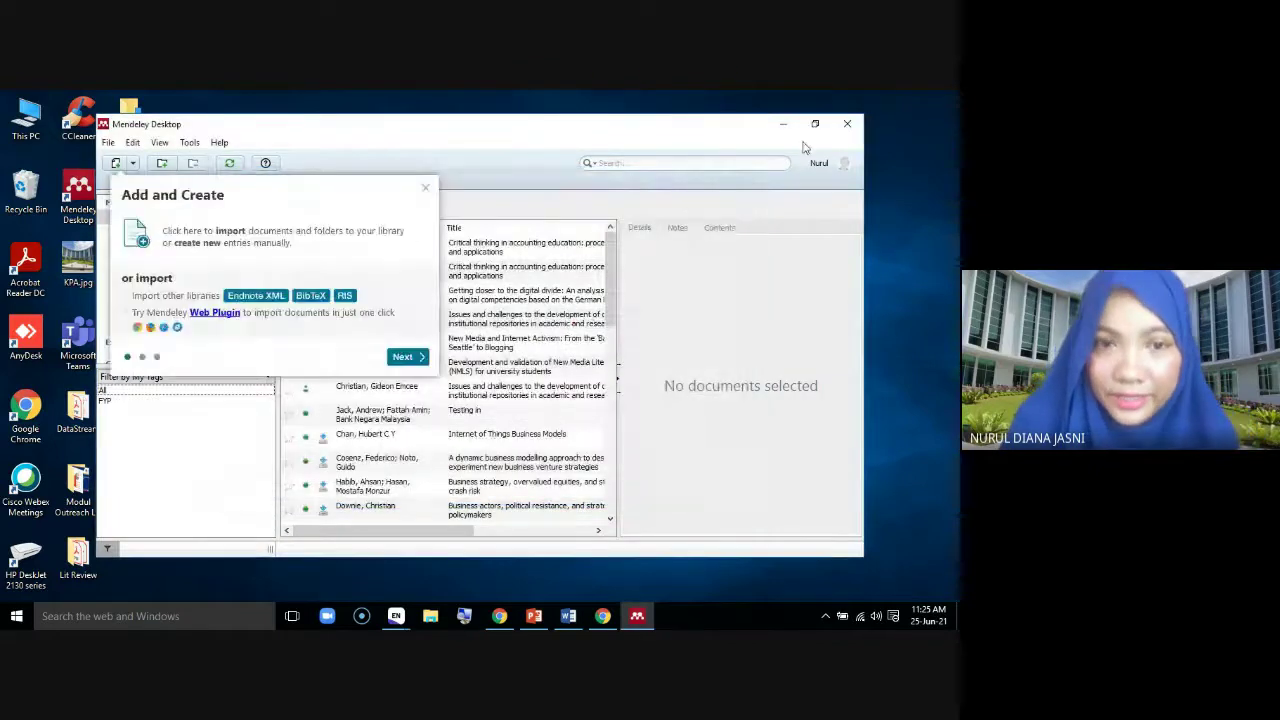
{"action": "left_click", "coordinate": [425, 188]}
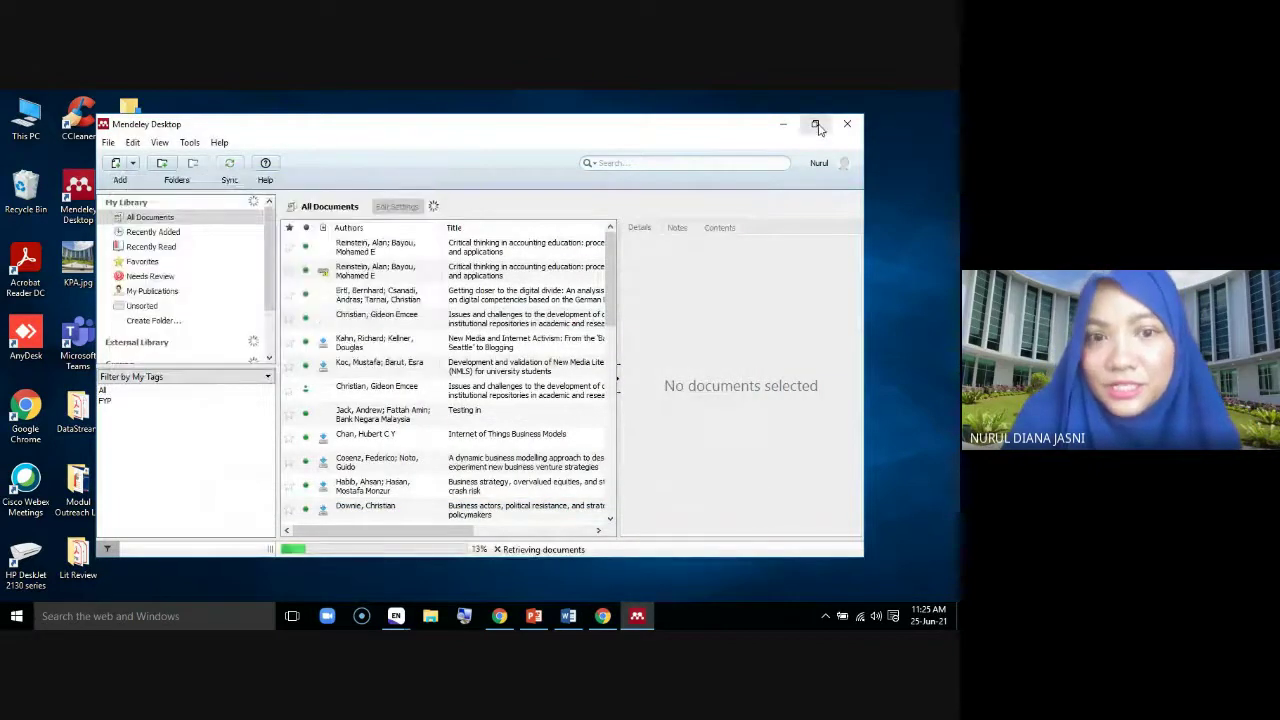
{"action": "left_click", "coordinate": [815, 123]}
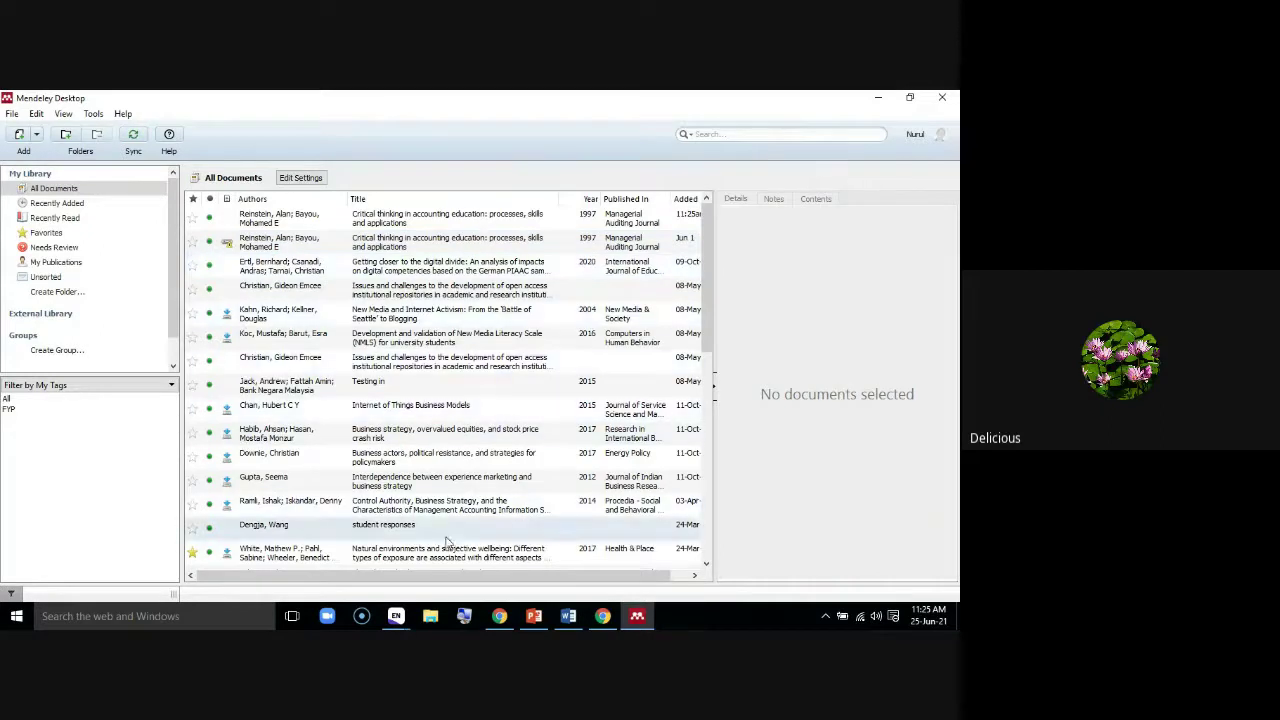
Browse the library list and view the Critical thinking in accounting education entry's details
{"action": "left_click_drag", "start_coordinate": [704, 295], "coordinate": [712, 250]}
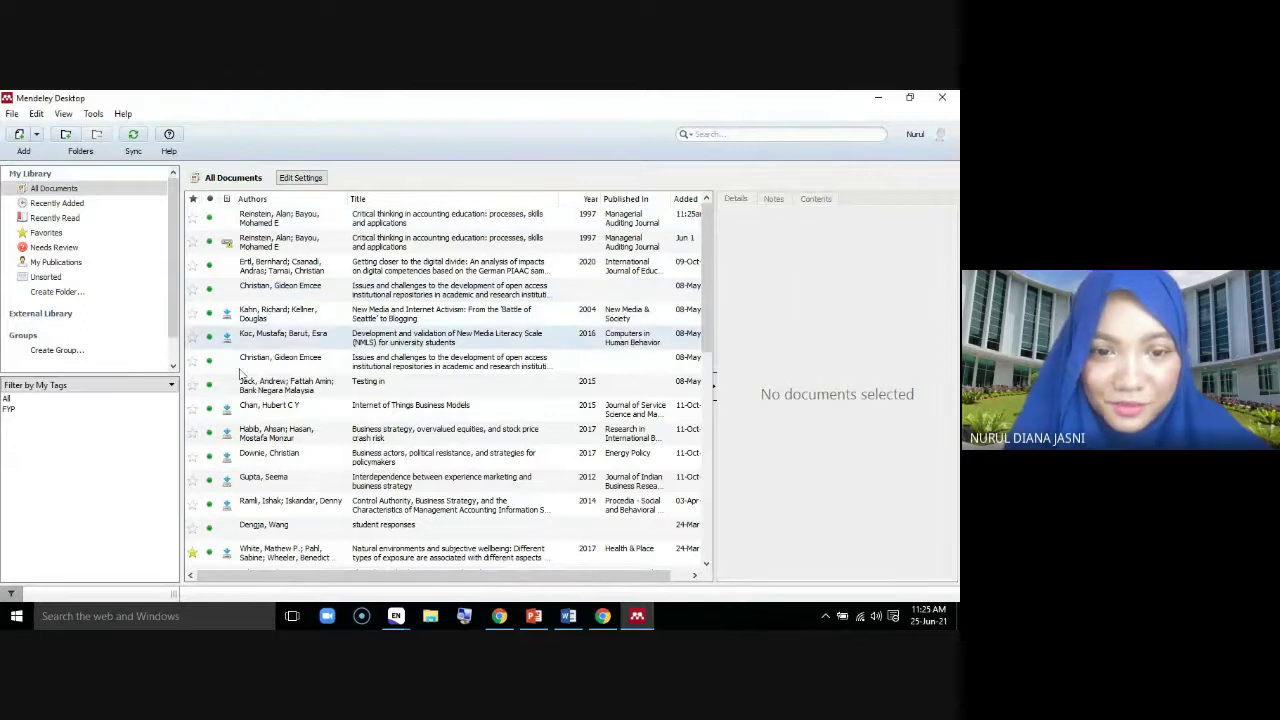
{"action": "left_click_drag", "start_coordinate": [707, 251], "coordinate": [718, 446]}
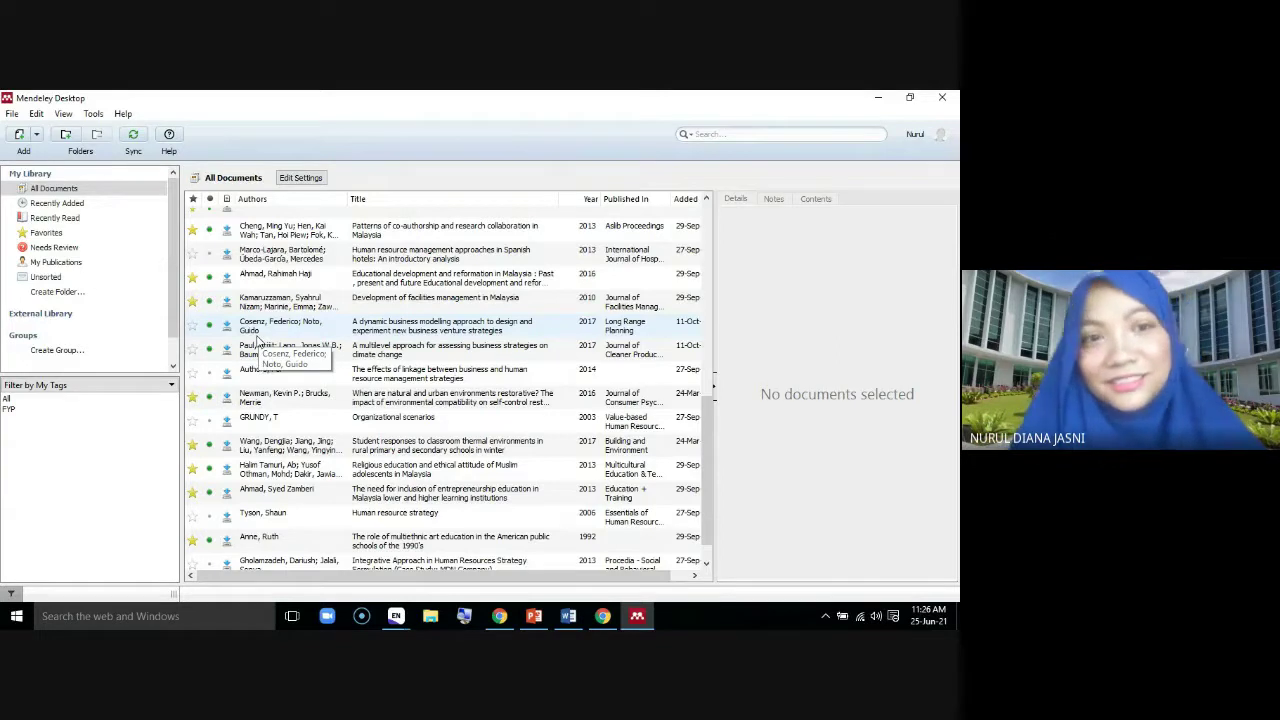
{"action": "scroll", "coordinate": [710, 420], "scroll_direction": "up", "scroll_amount": 2}
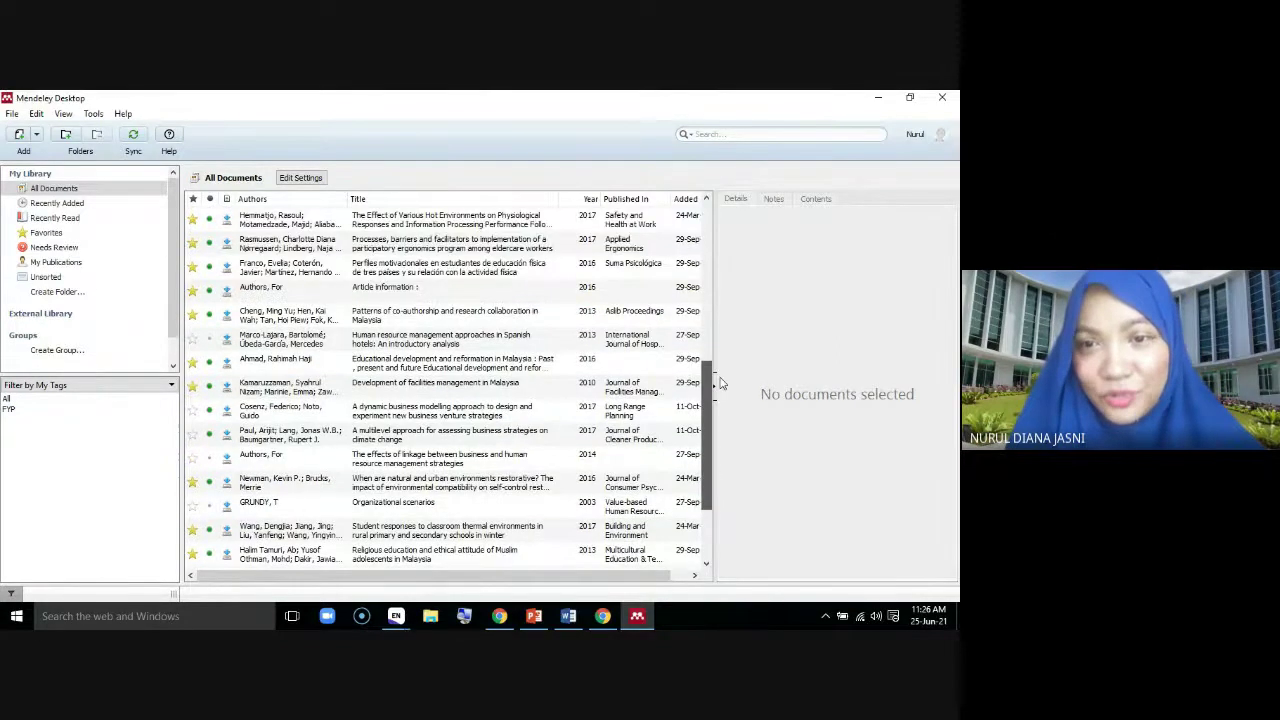
{"action": "left_click_drag", "start_coordinate": [720, 383], "coordinate": [731, 235]}
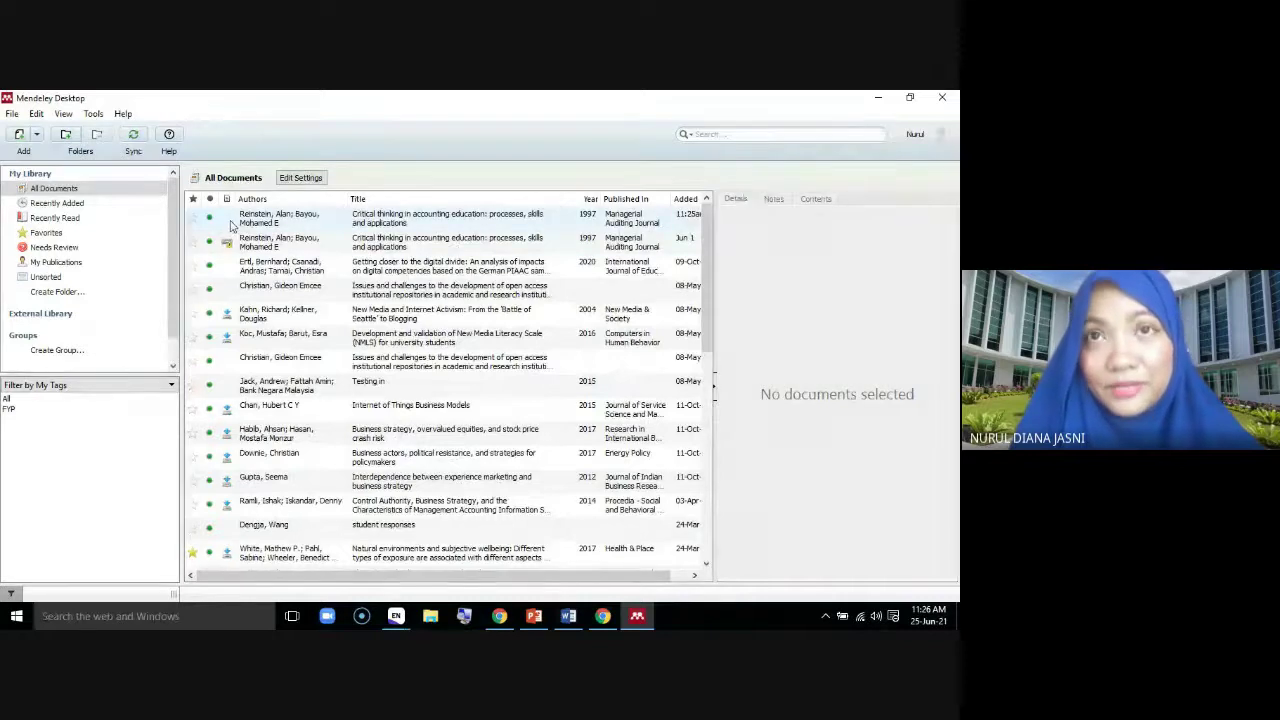
{"action": "left_click", "coordinate": [296, 222]}
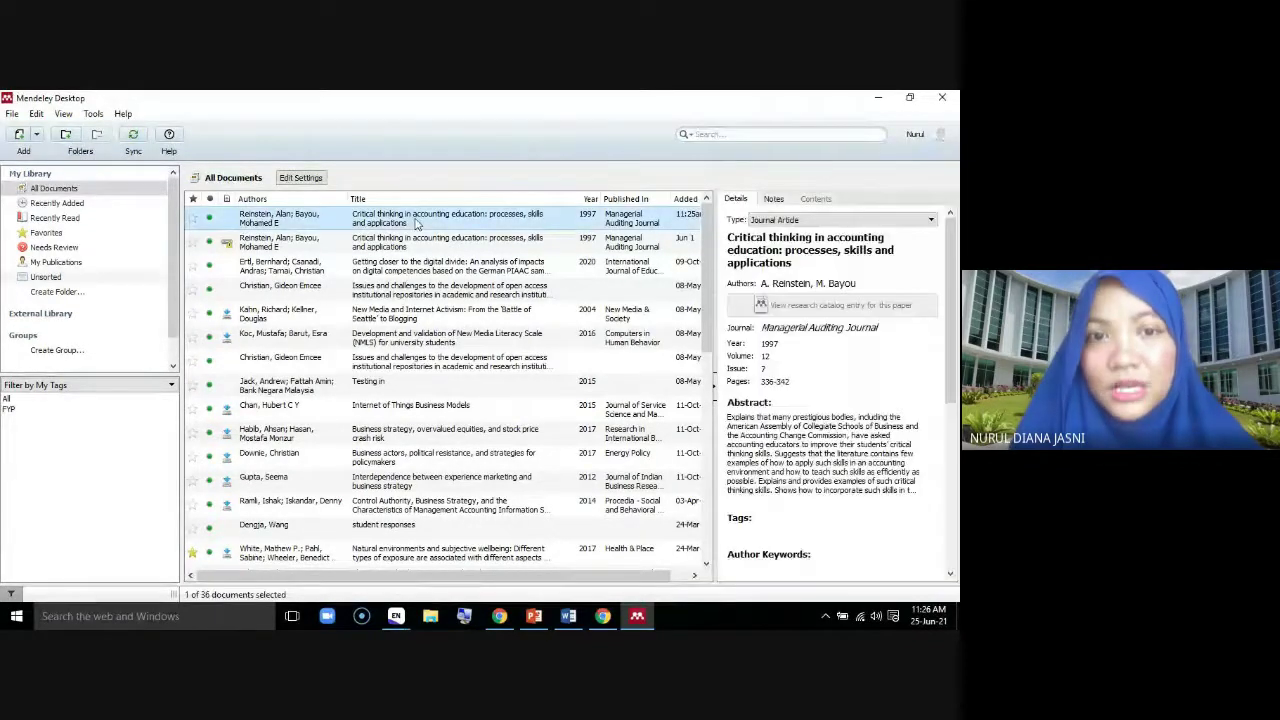
{"action": "scroll", "coordinate": [880, 380], "scroll_direction": "down", "scroll_amount": 5}
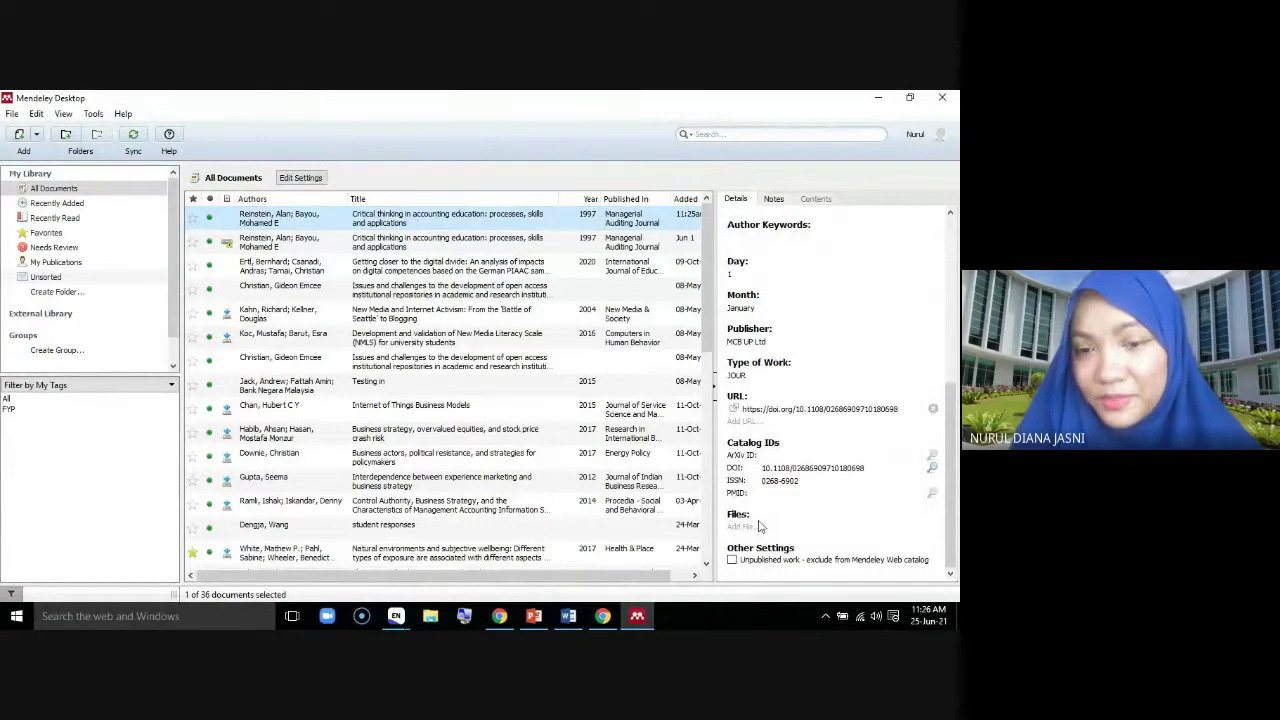
Download and preview the New Media Literacy Scale and New Media and Internet Activism PDFs, then close them
{"action": "left_click", "coordinate": [278, 342]}
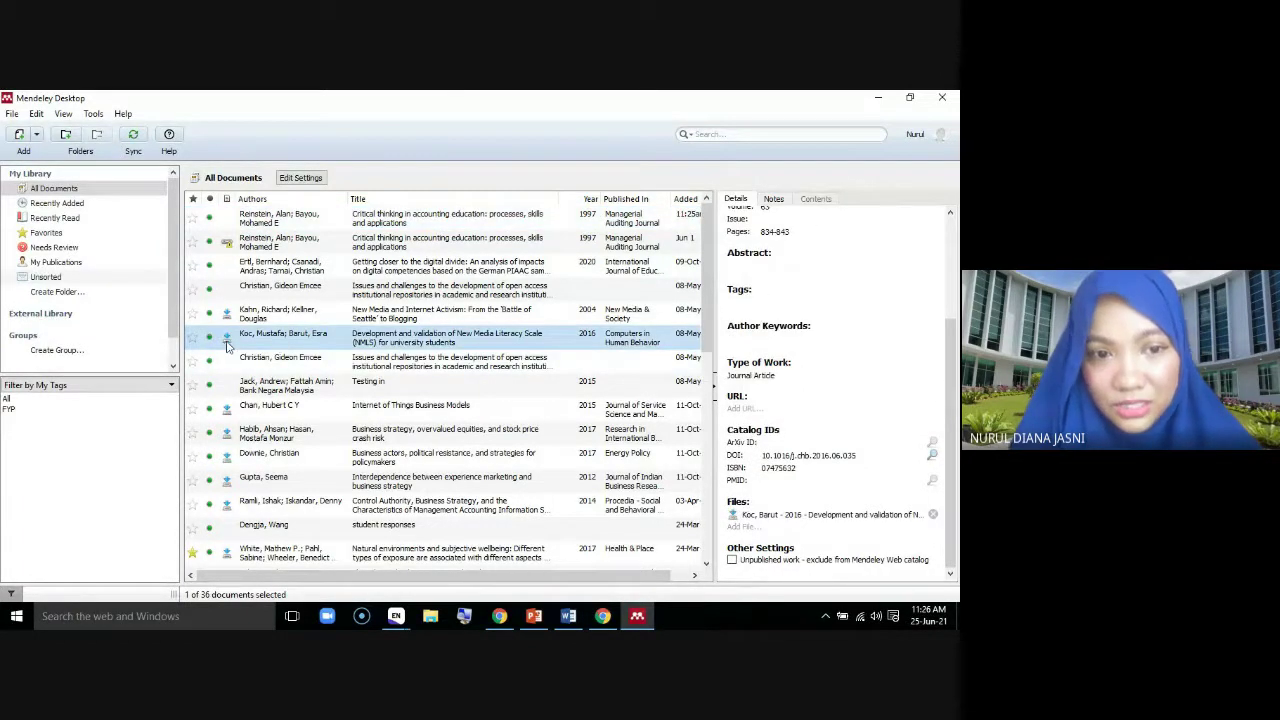
{"action": "left_click", "coordinate": [227, 343]}
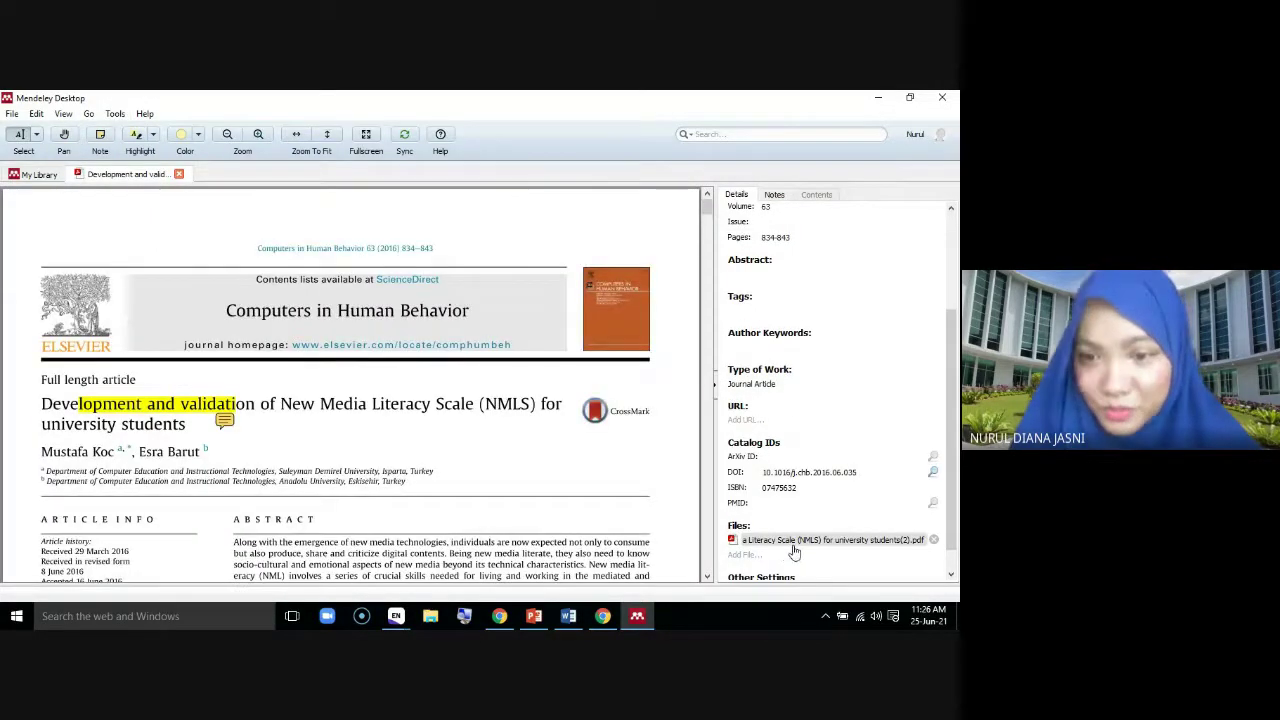
{"action": "left_click", "coordinate": [178, 174]}
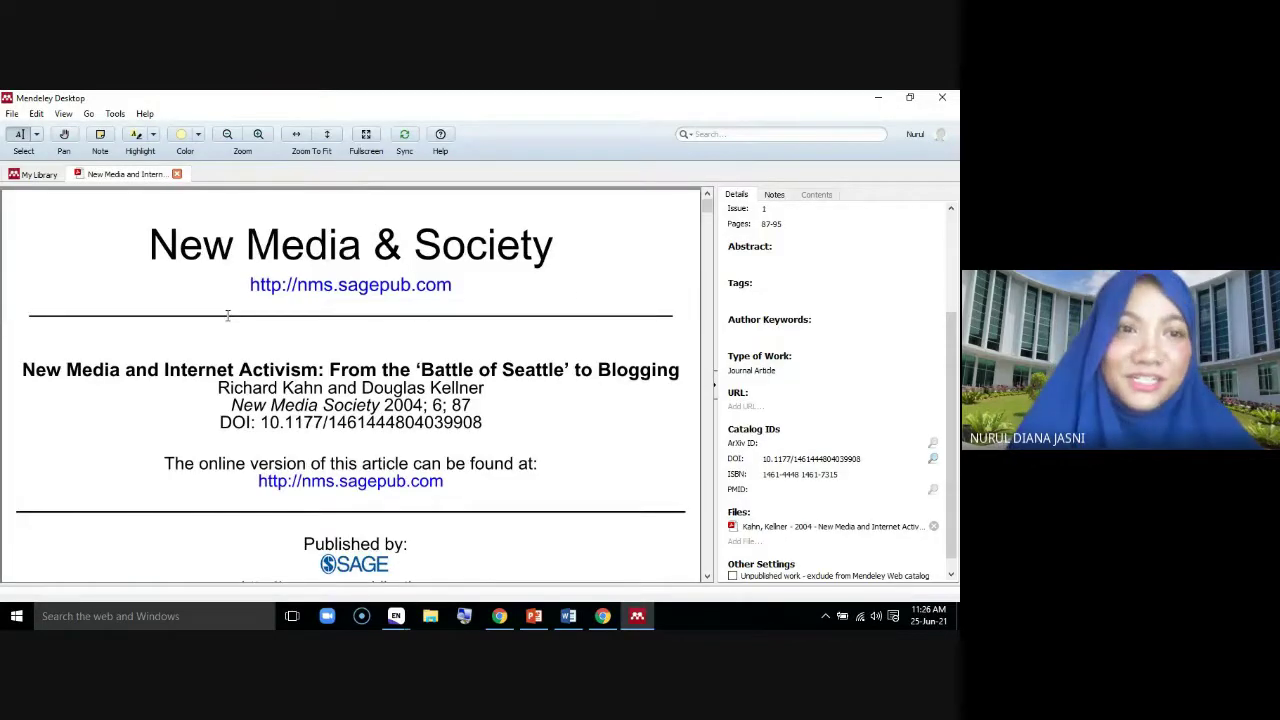
{"action": "left_click", "coordinate": [176, 174]}
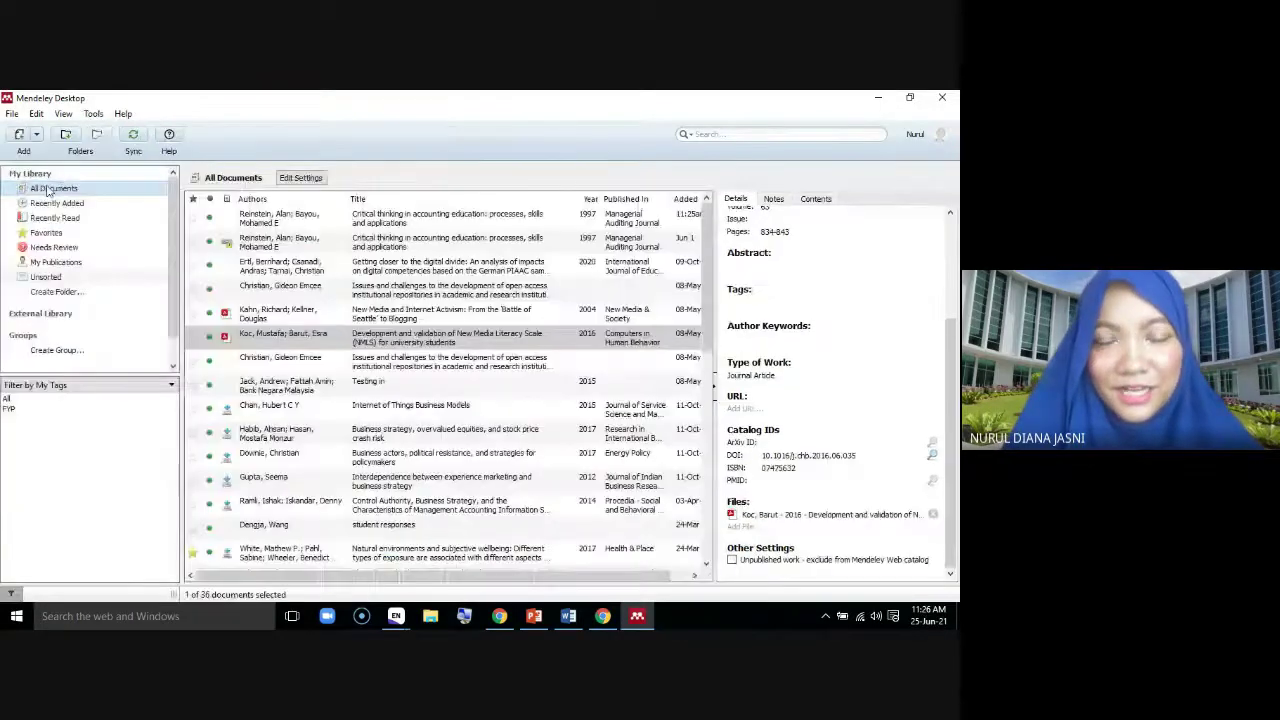
Sync the library and fetch PDFs for the Internet of Things, business strategy and experience marketing papers
{"action": "left_click", "coordinate": [134, 141]}
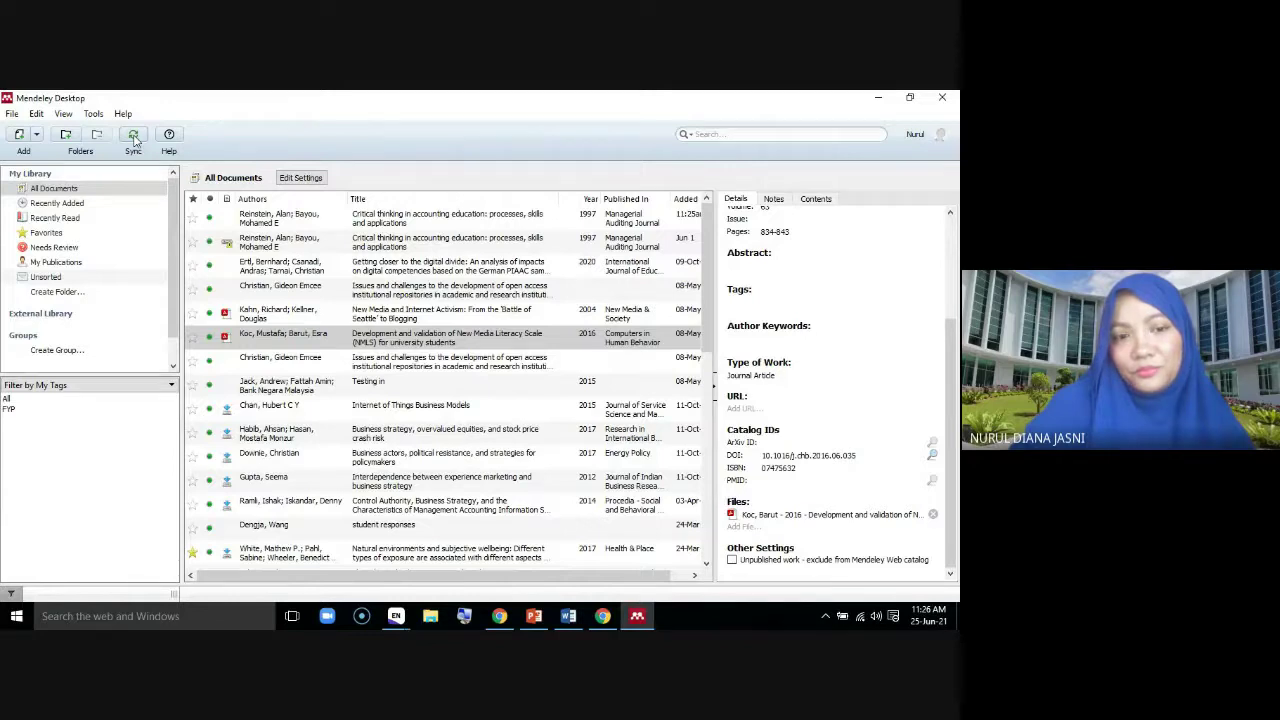
{"action": "left_click", "coordinate": [226, 409]}
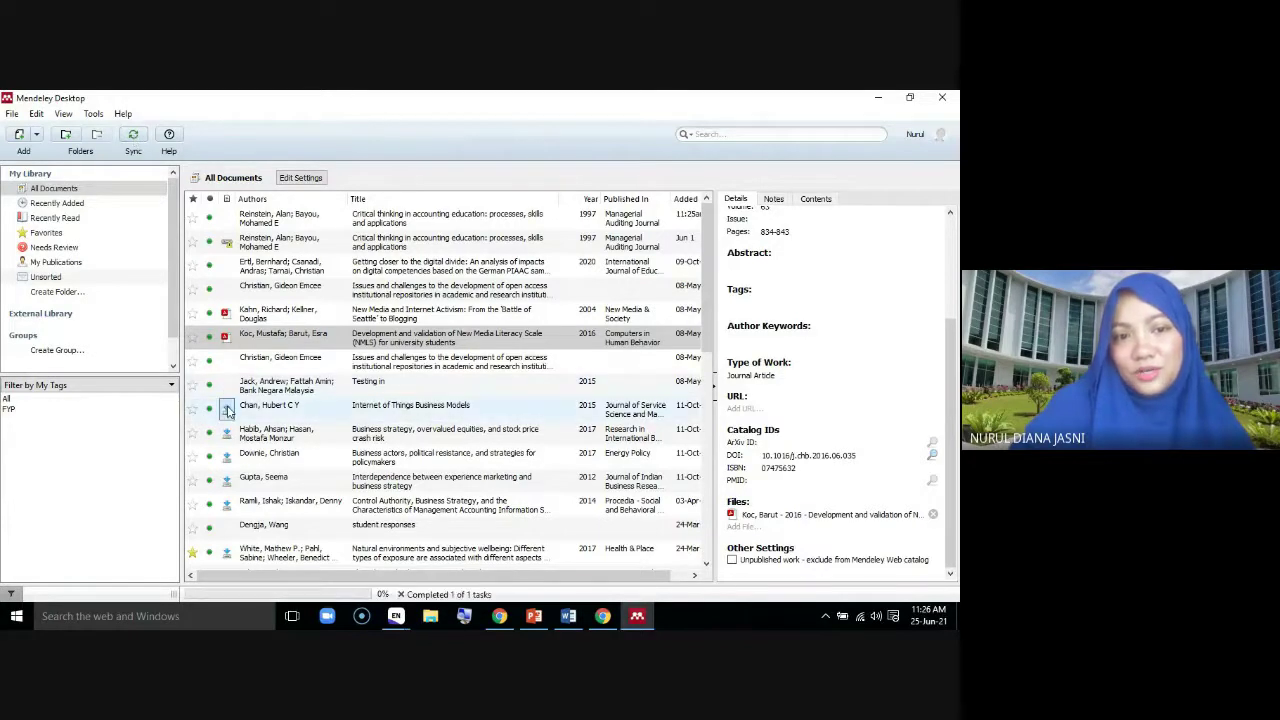
{"action": "left_click", "coordinate": [227, 457]}
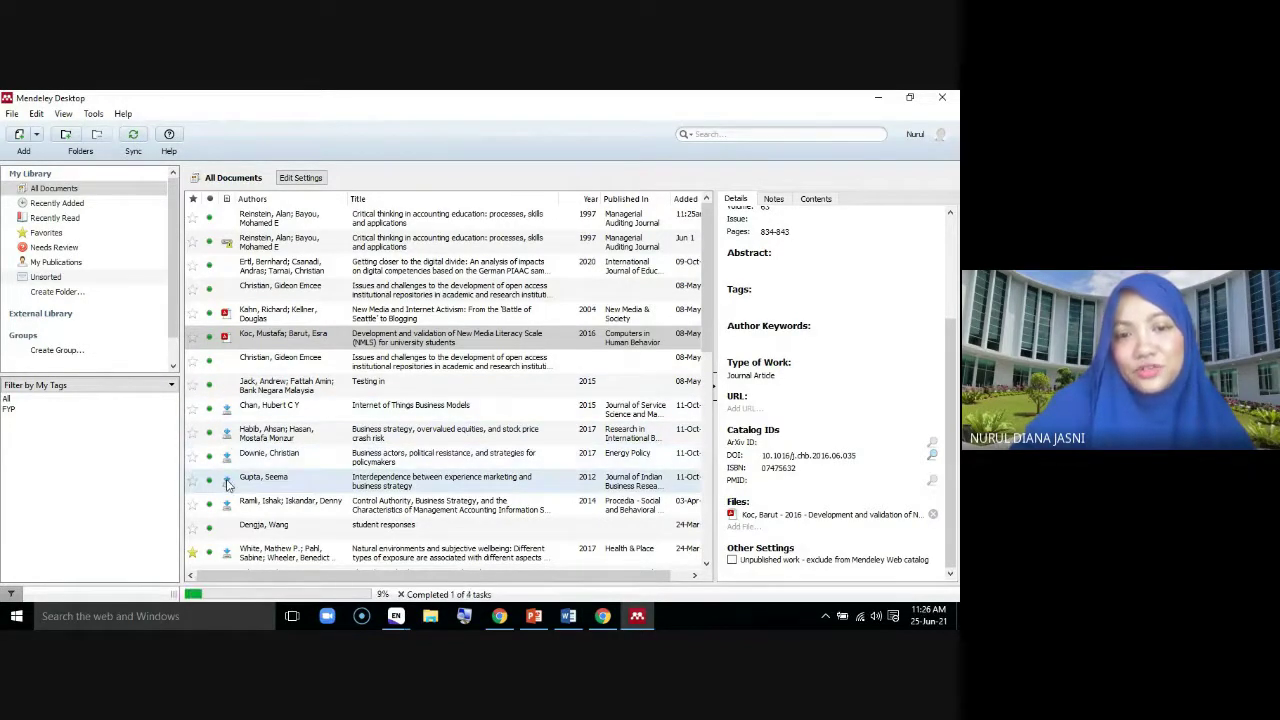
{"action": "left_click", "coordinate": [227, 481]}
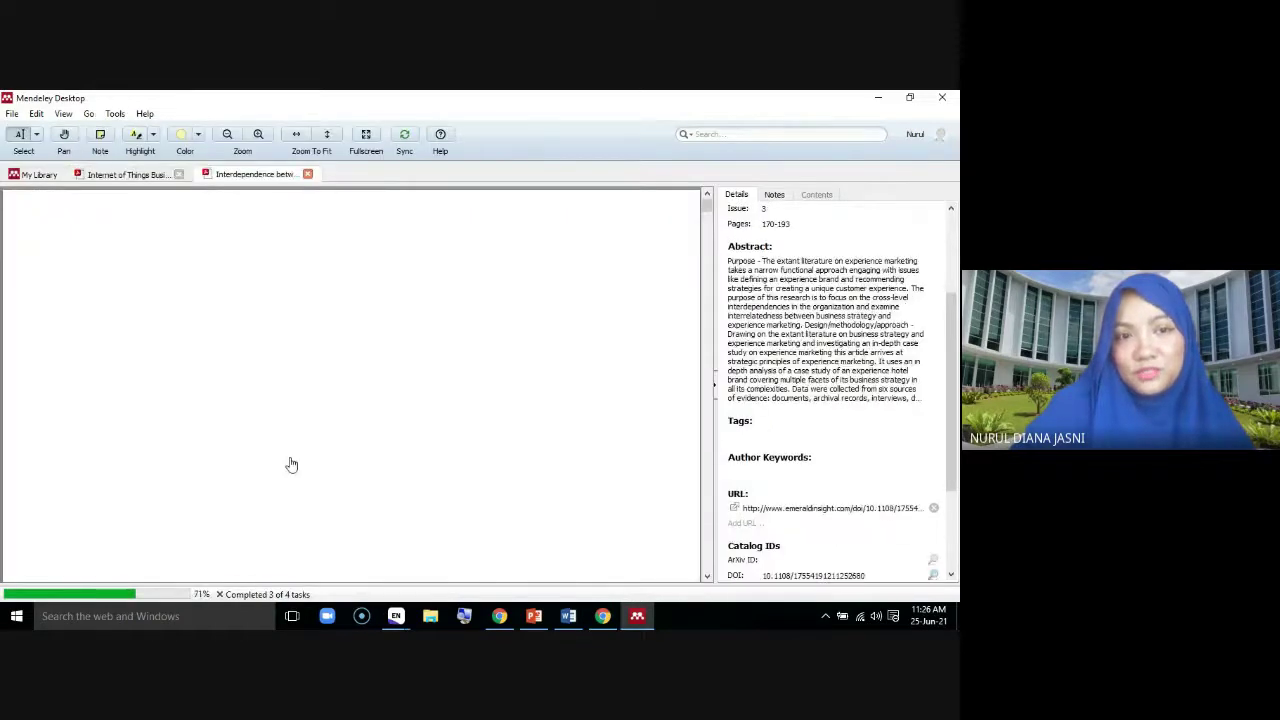
Close the Business actors, business strategy, experience marketing and Internet of Things PDF tabs
{"action": "left_click", "coordinate": [563, 175]}
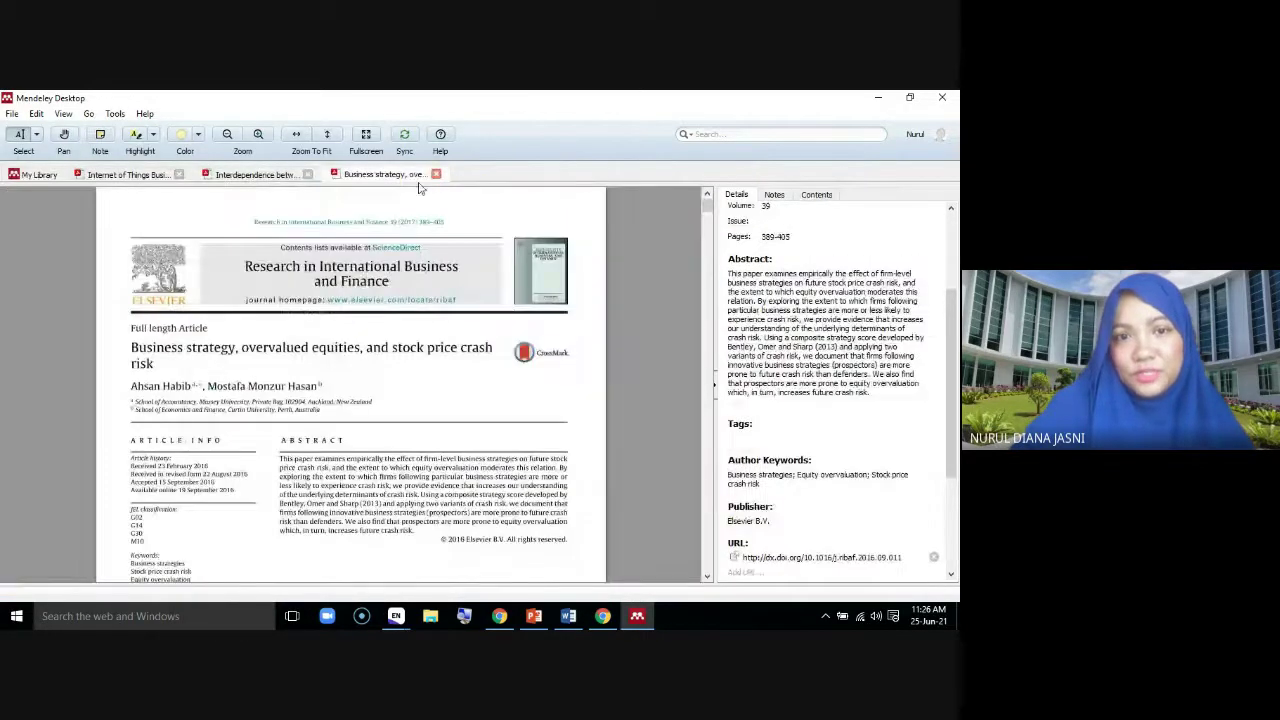
{"action": "left_click", "coordinate": [436, 174]}
{"action": "left_click", "coordinate": [307, 174]}
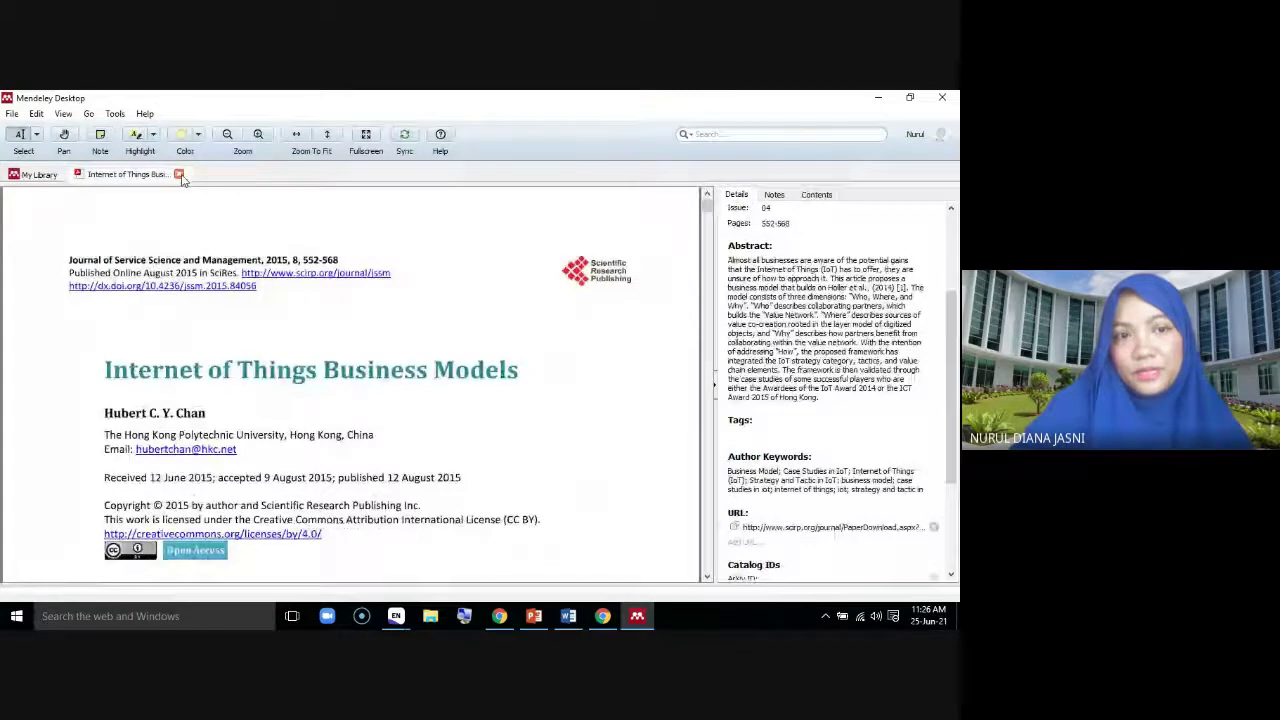
{"action": "left_click", "coordinate": [180, 175]}
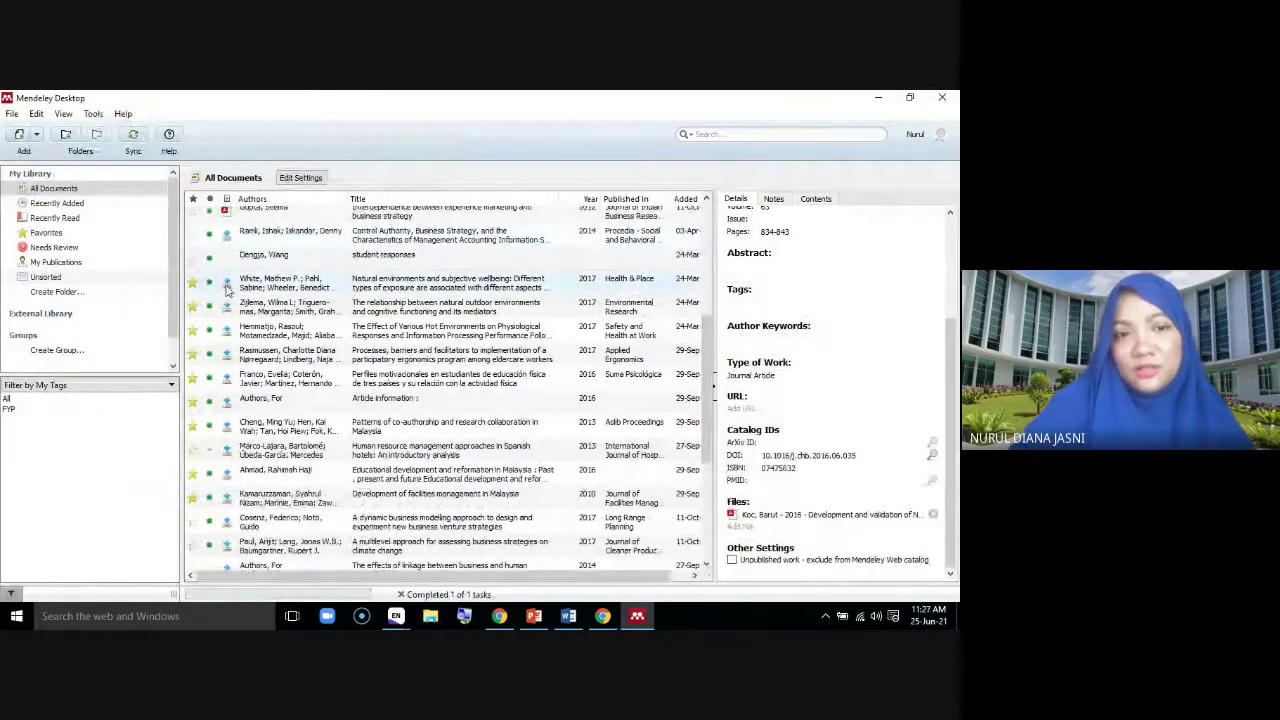
Open the Control Authority paper's PDF, then close it along with both natural environments PDFs
{"action": "double_click", "coordinate": [226, 315]}
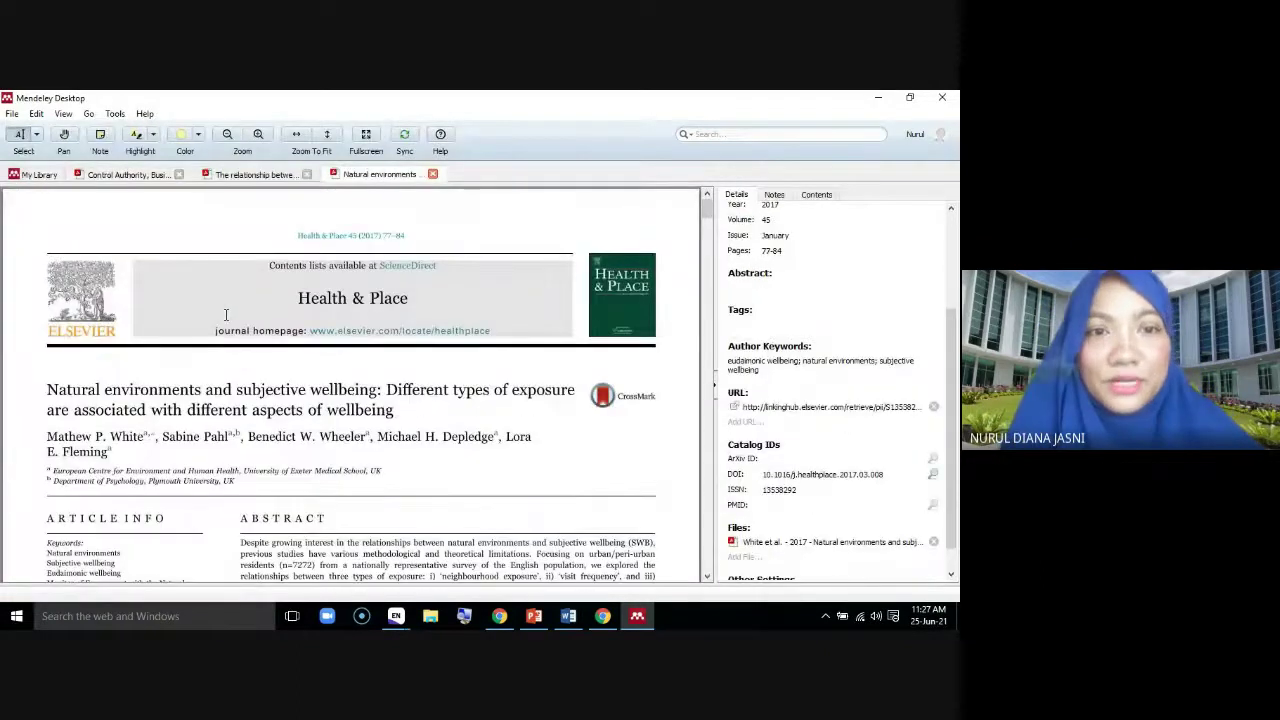
{"action": "left_click", "coordinate": [433, 174]}
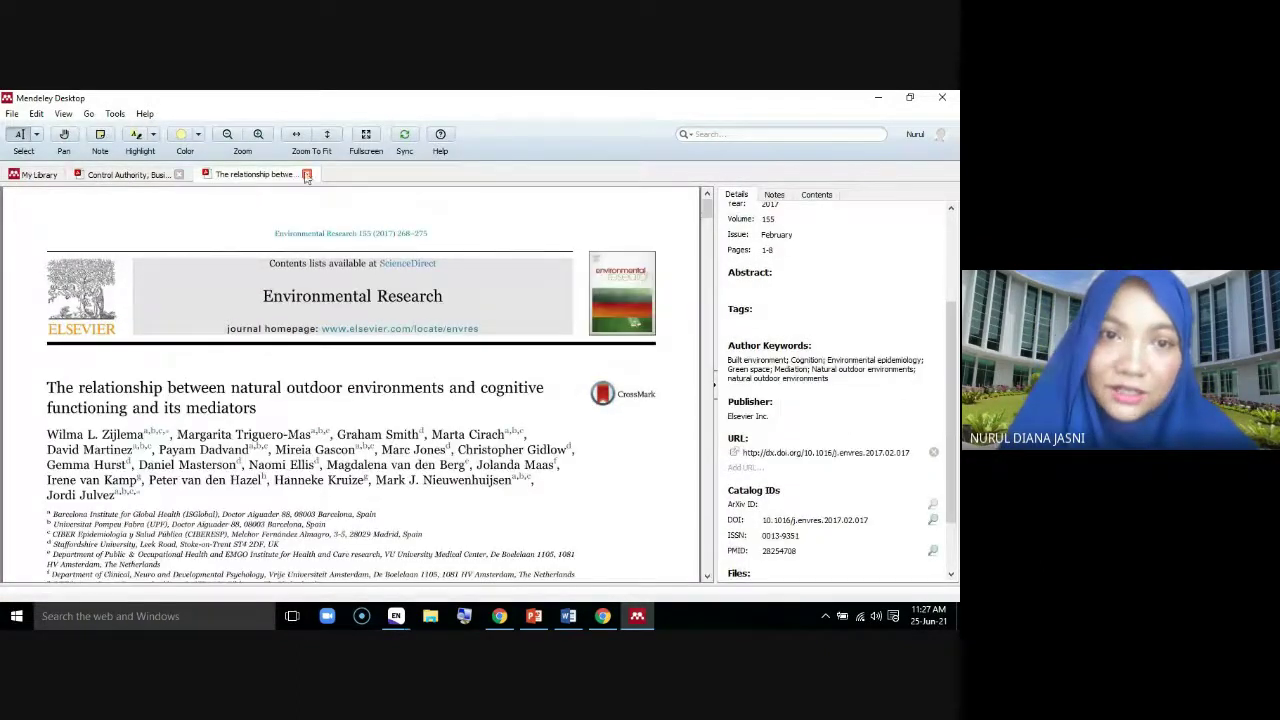
{"action": "left_click", "coordinate": [306, 174]}
{"action": "left_click", "coordinate": [180, 174]}
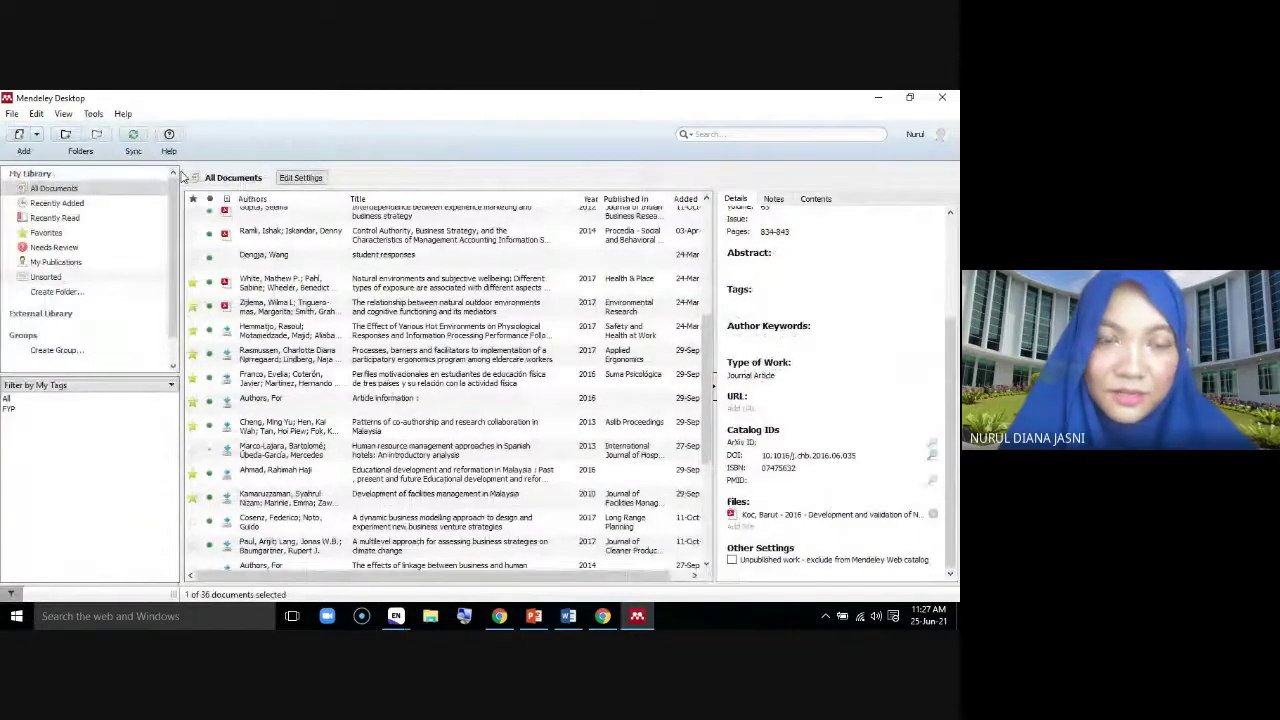
Download the participatory ergonomics and co-authorship patterns PDFs, then close all five open PDF tabs
{"action": "scroll", "coordinate": [420, 440], "scroll_direction": "down", "scroll_amount": 3}
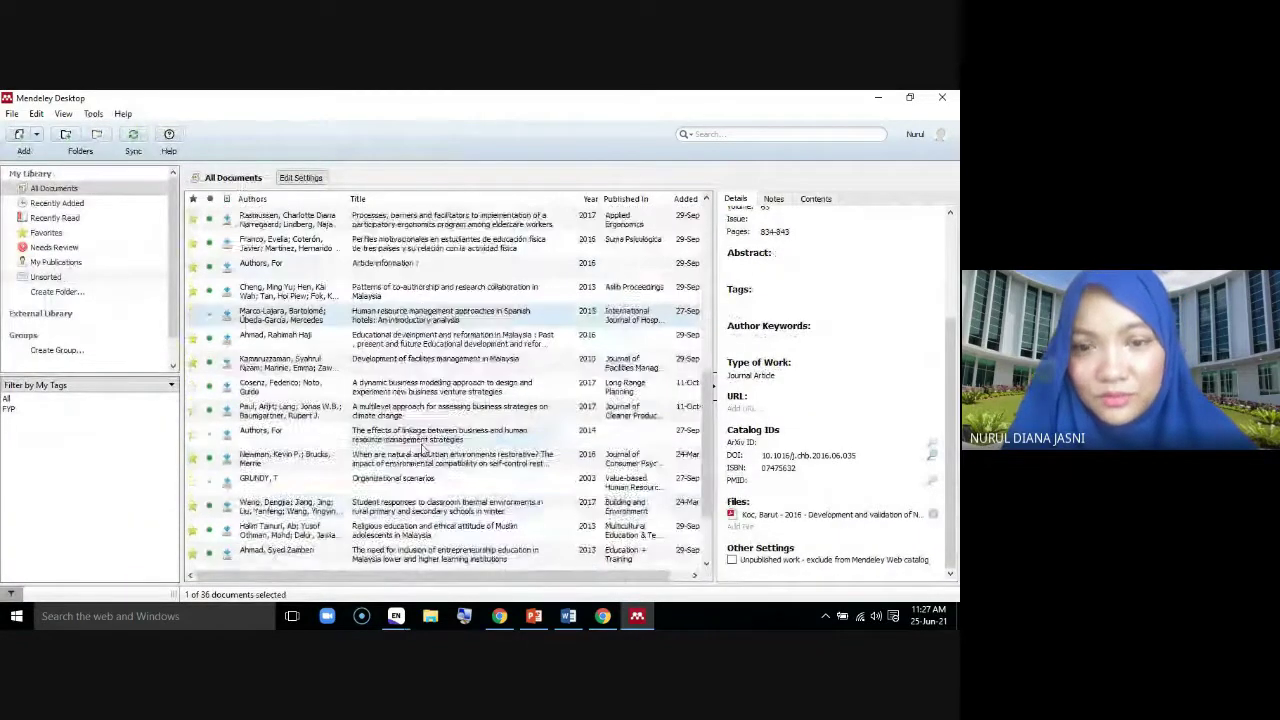
{"action": "scroll", "coordinate": [422, 452], "scroll_direction": "up", "scroll_amount": 3}
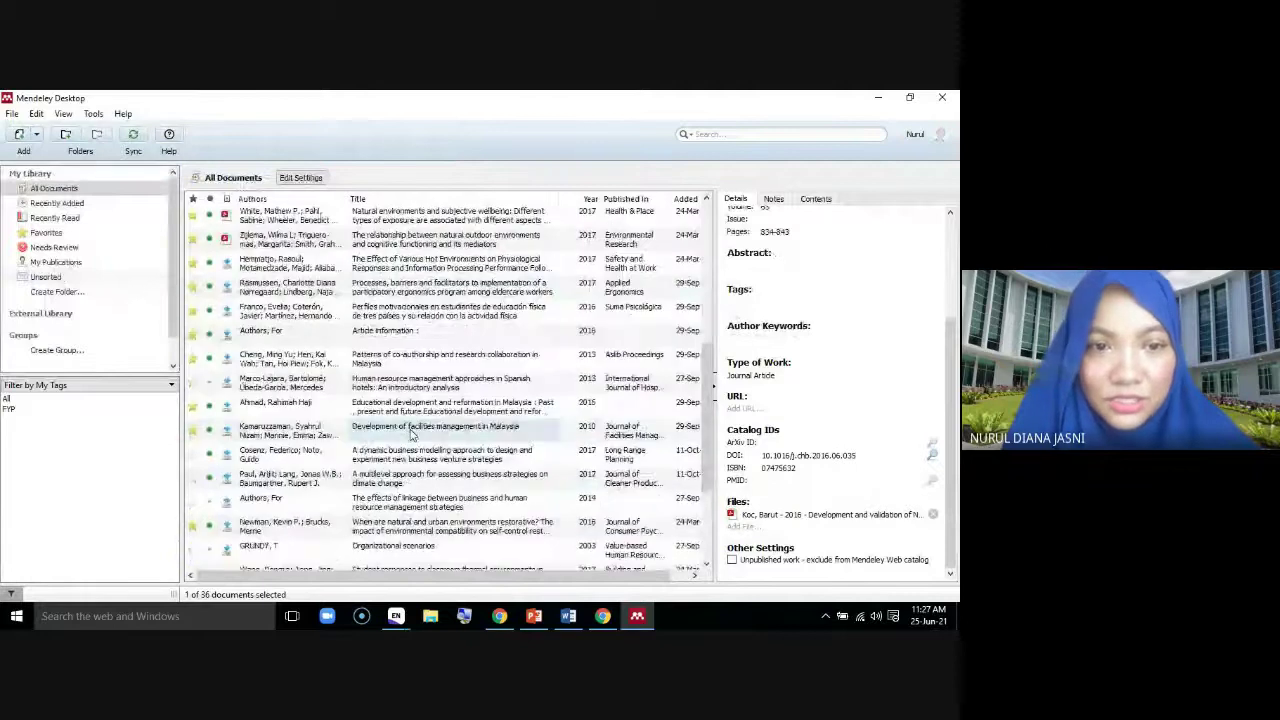
{"action": "left_click", "coordinate": [227, 287]}
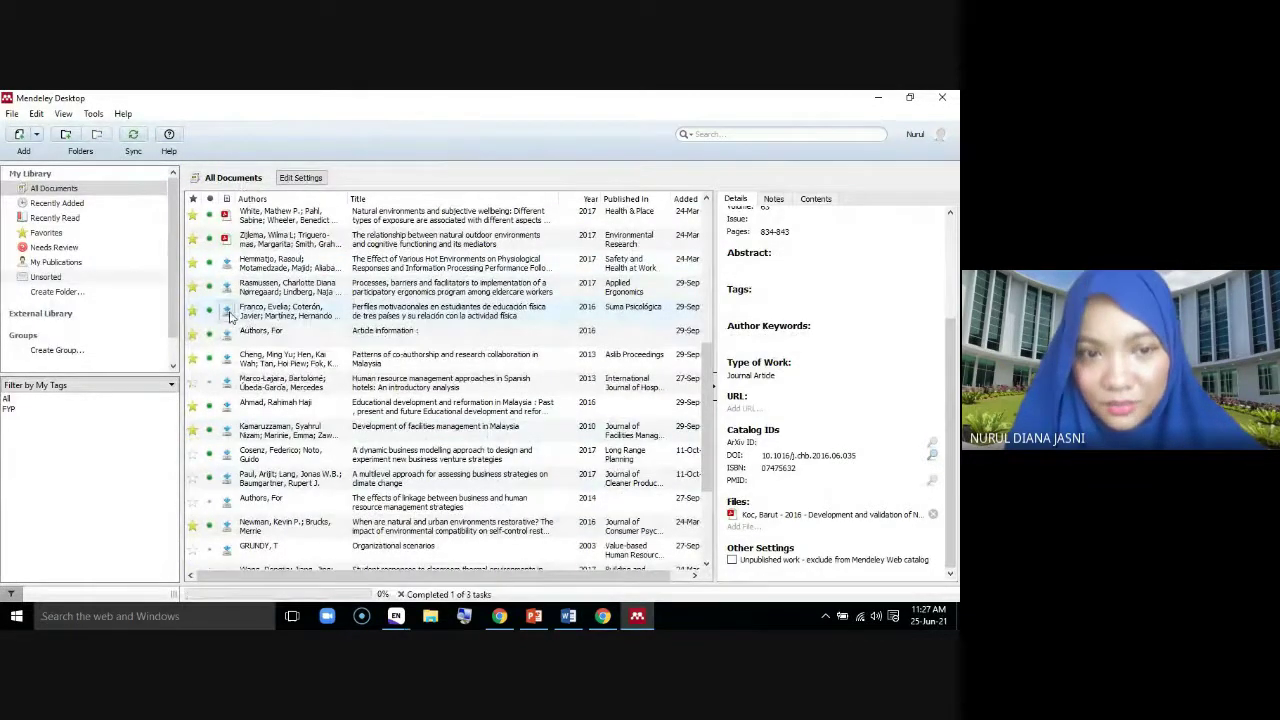
{"action": "left_click", "coordinate": [226, 358]}
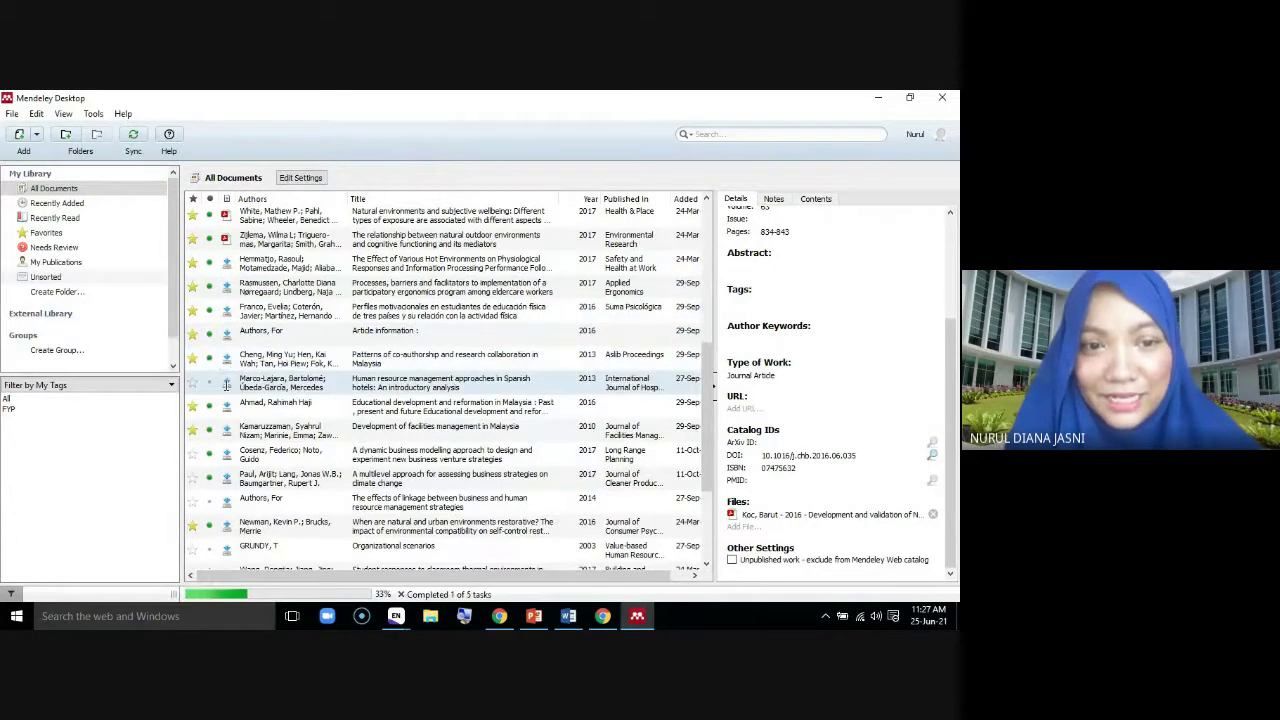
{"action": "left_click", "coordinate": [38, 174]}
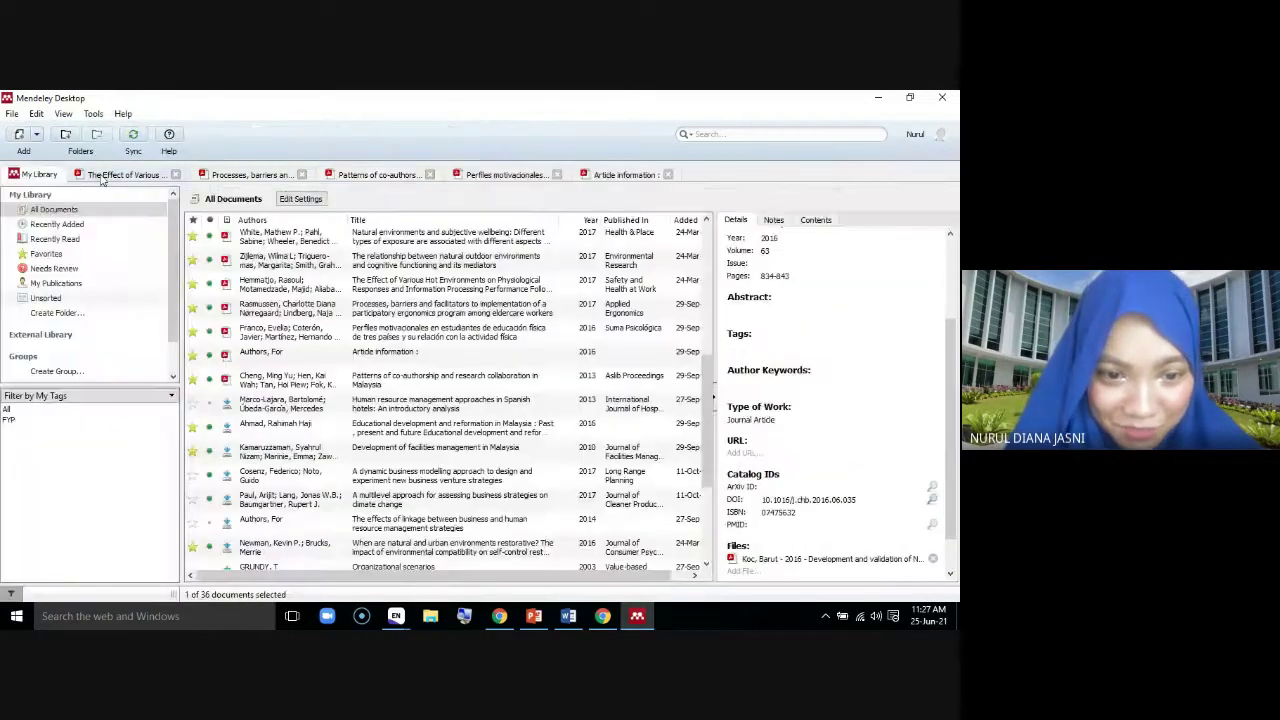
{"action": "left_click", "coordinate": [669, 175]}
{"action": "left_click", "coordinate": [557, 175]}
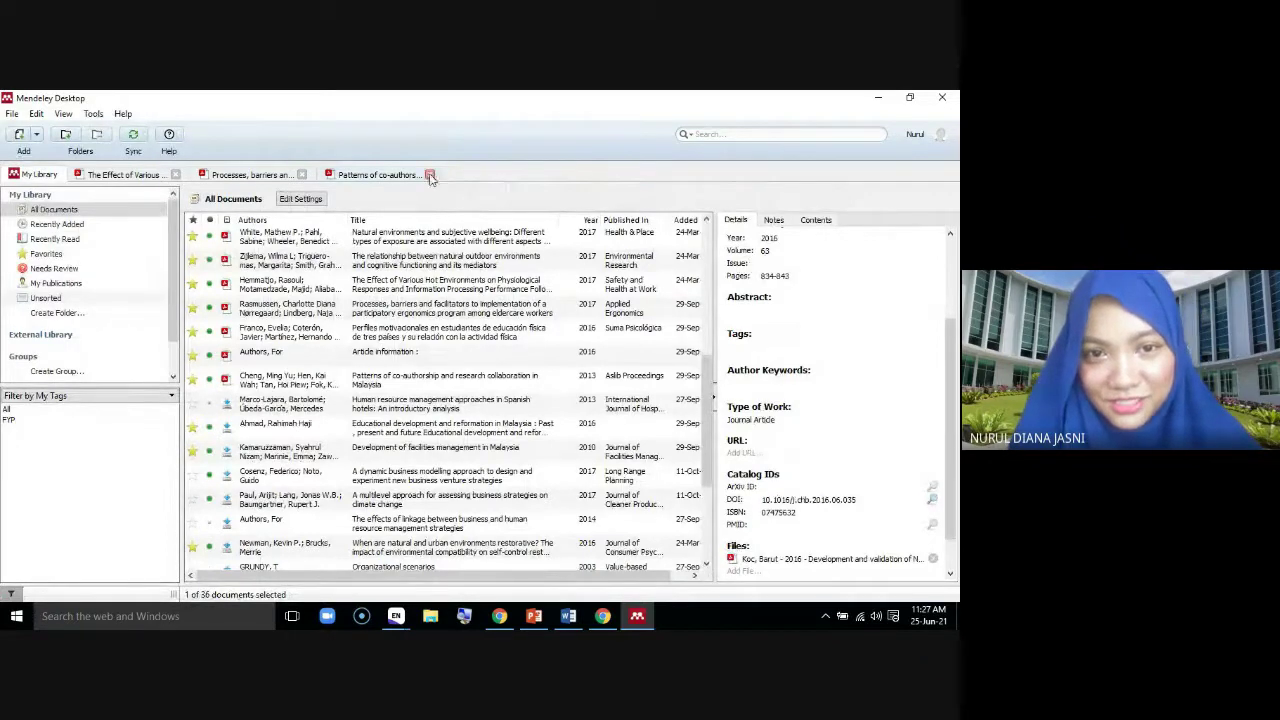
{"action": "left_click", "coordinate": [430, 175]}
{"action": "left_click", "coordinate": [303, 175]}
{"action": "left_click", "coordinate": [175, 175]}
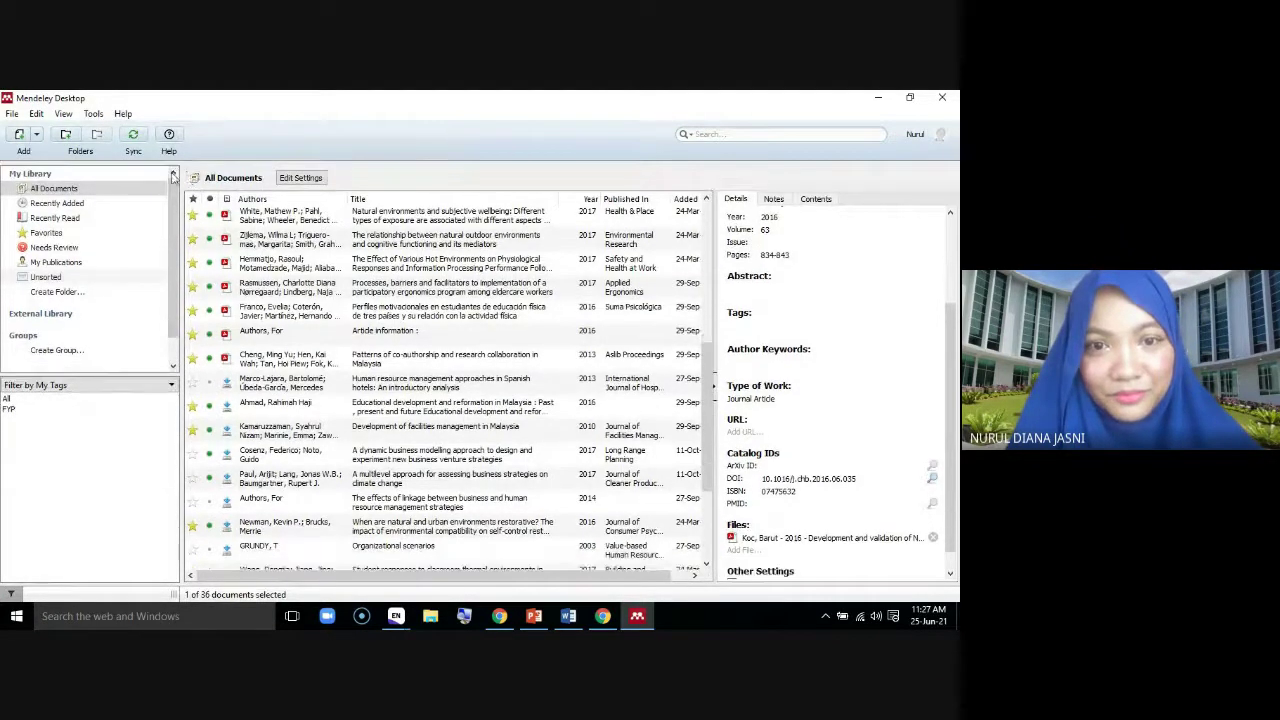
{"action": "scroll", "coordinate": [483, 427], "scroll_direction": "down", "scroll_amount": 1}
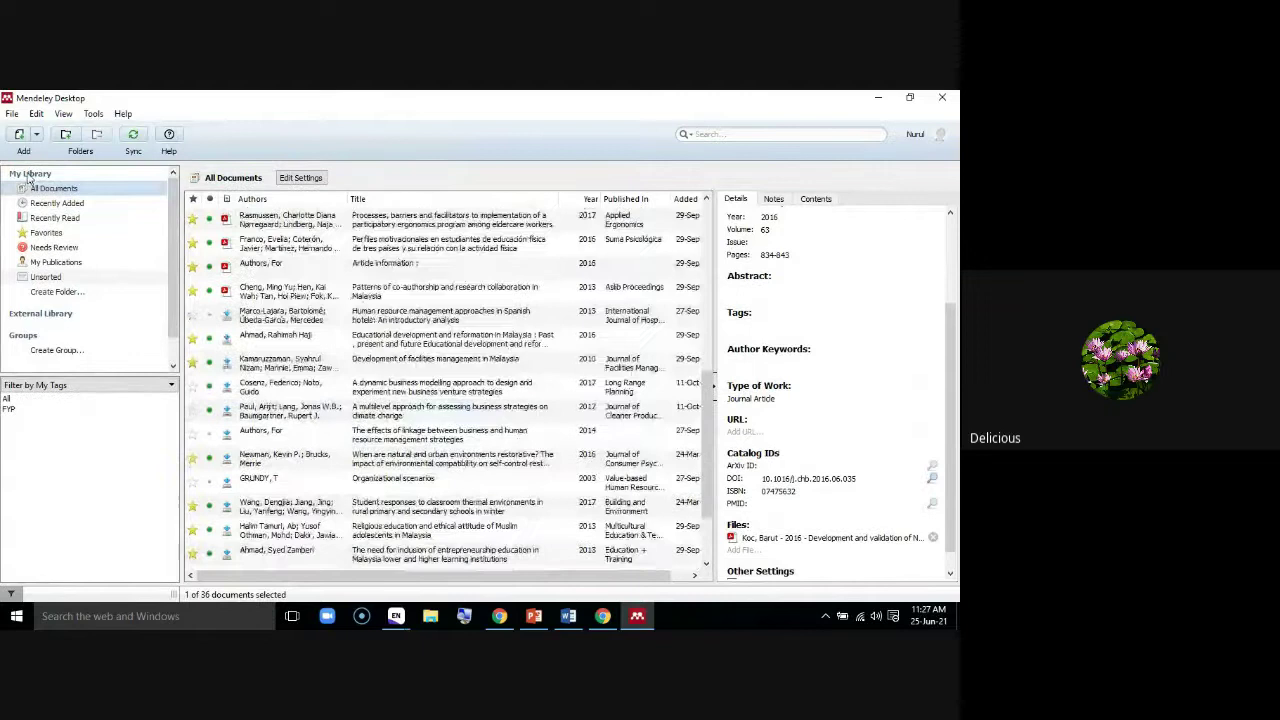
Sign out and sign back in with another account's username and password
{"action": "left_click", "coordinate": [12, 113]}
{"action": "left_click", "coordinate": [52, 343]}
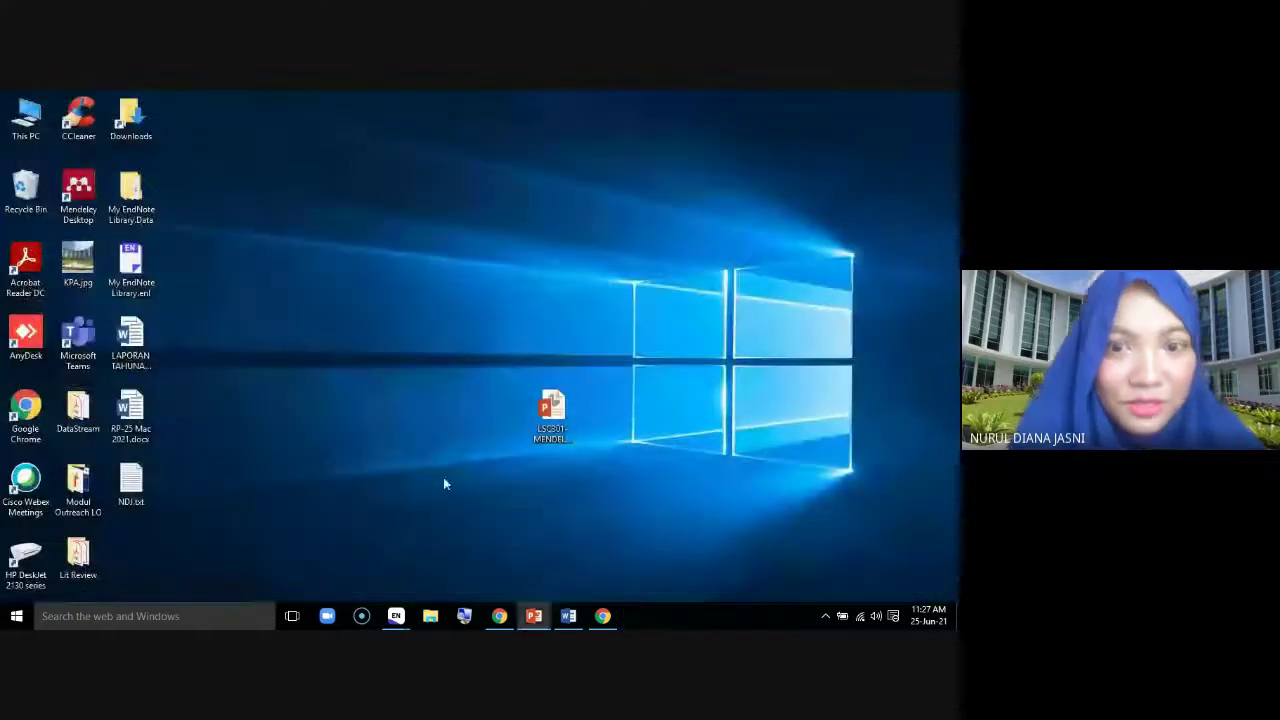
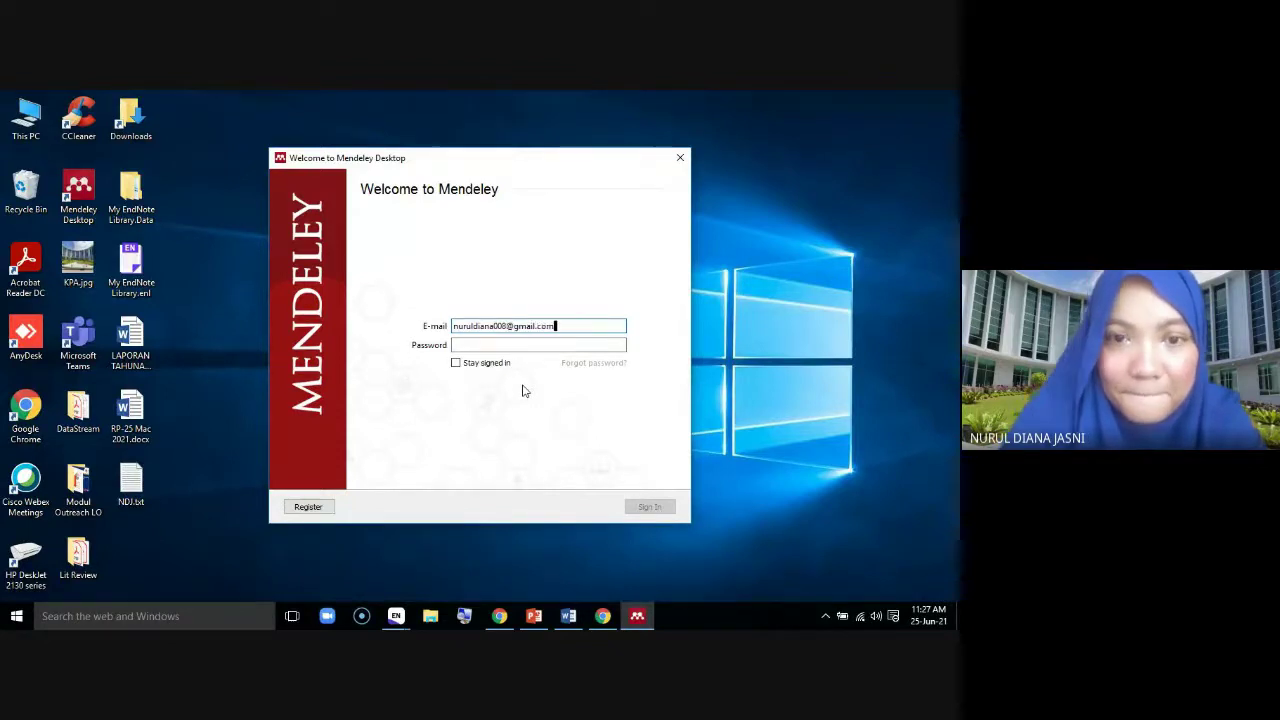
{"action": "left_click", "coordinate": [528, 342]}
{"action": "type", "text": "********"}
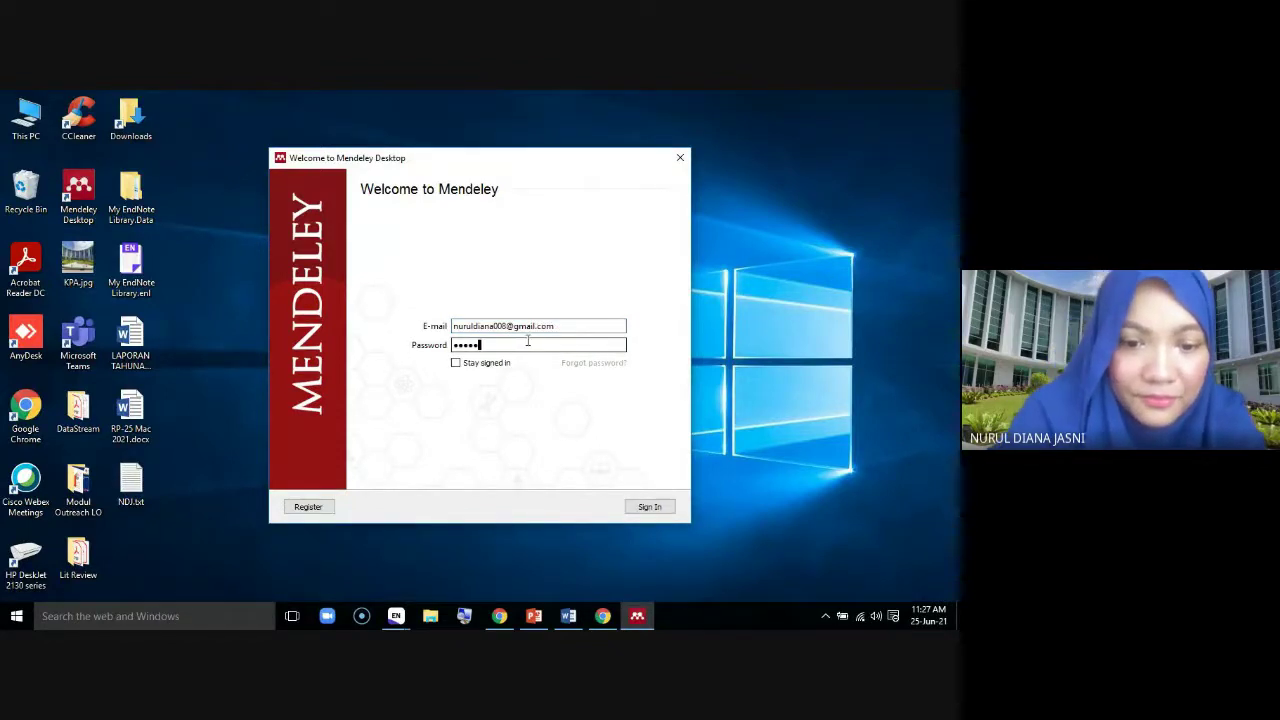
{"action": "left_click", "coordinate": [641, 508]}
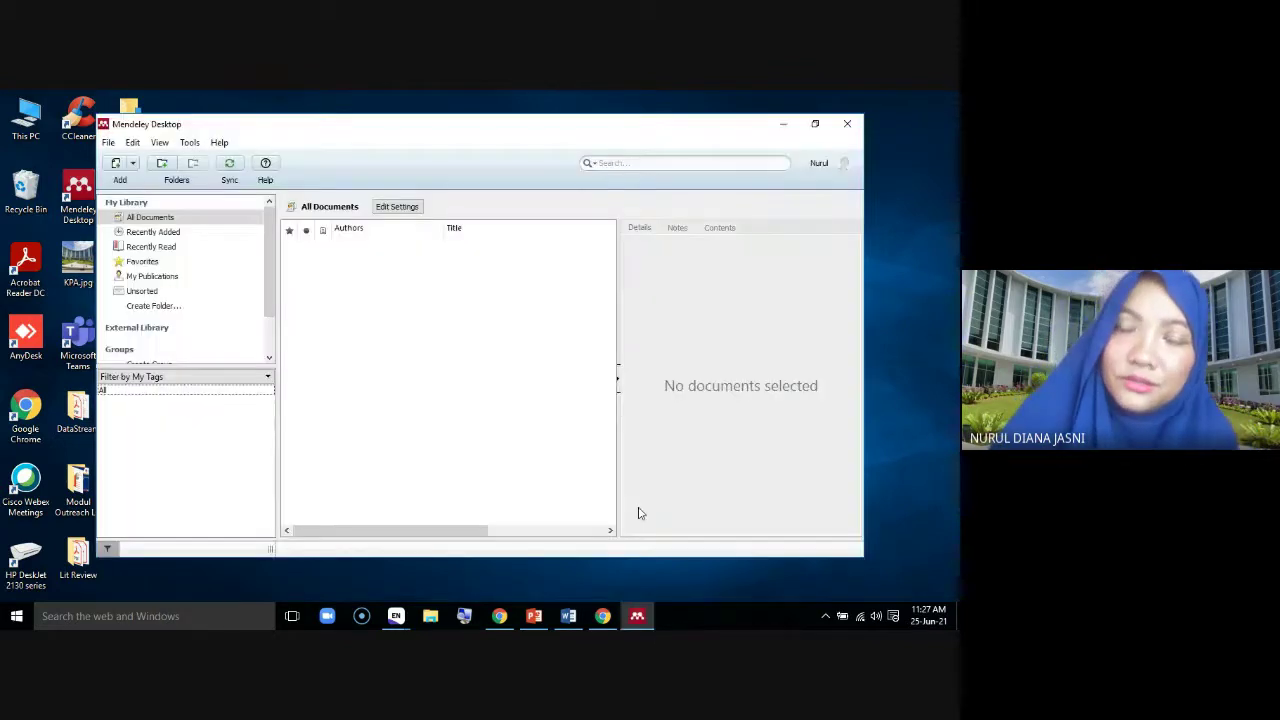
Close the welcome dialog and the Add and Create tip, then maximise Mendeley Desktop
{"action": "left_click", "coordinate": [737, 177]}
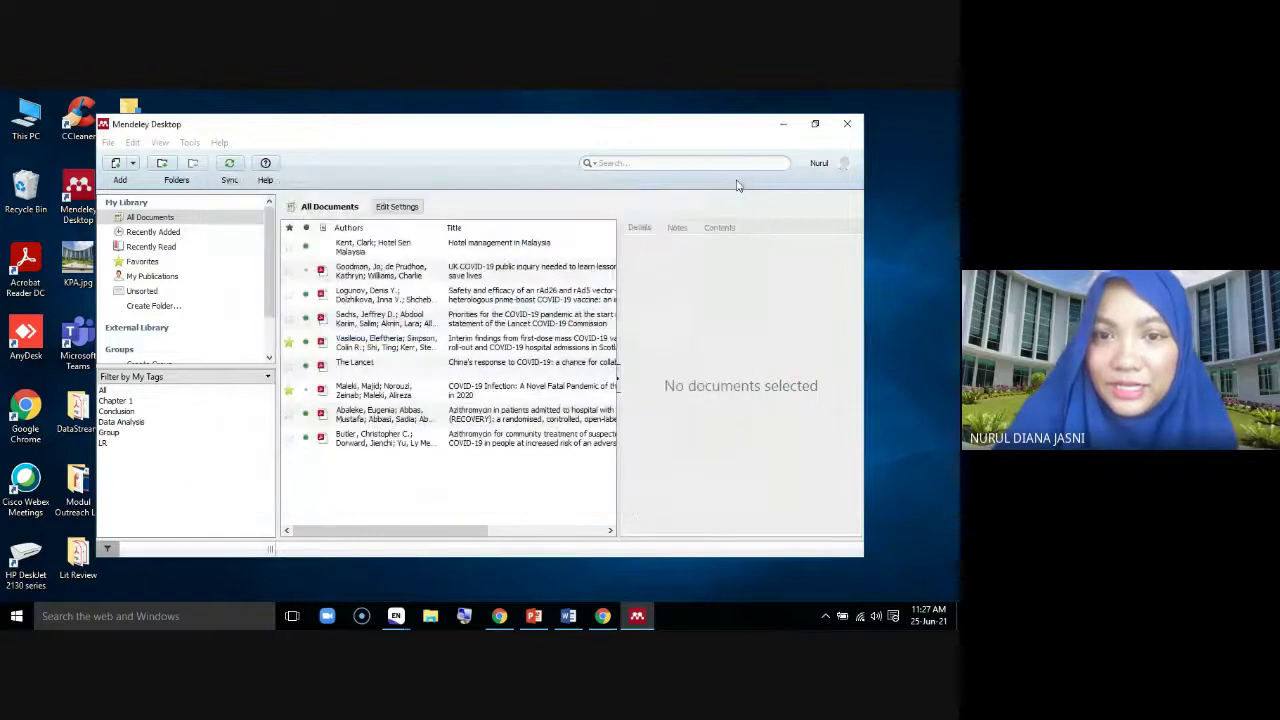
{"action": "left_click", "coordinate": [425, 188]}
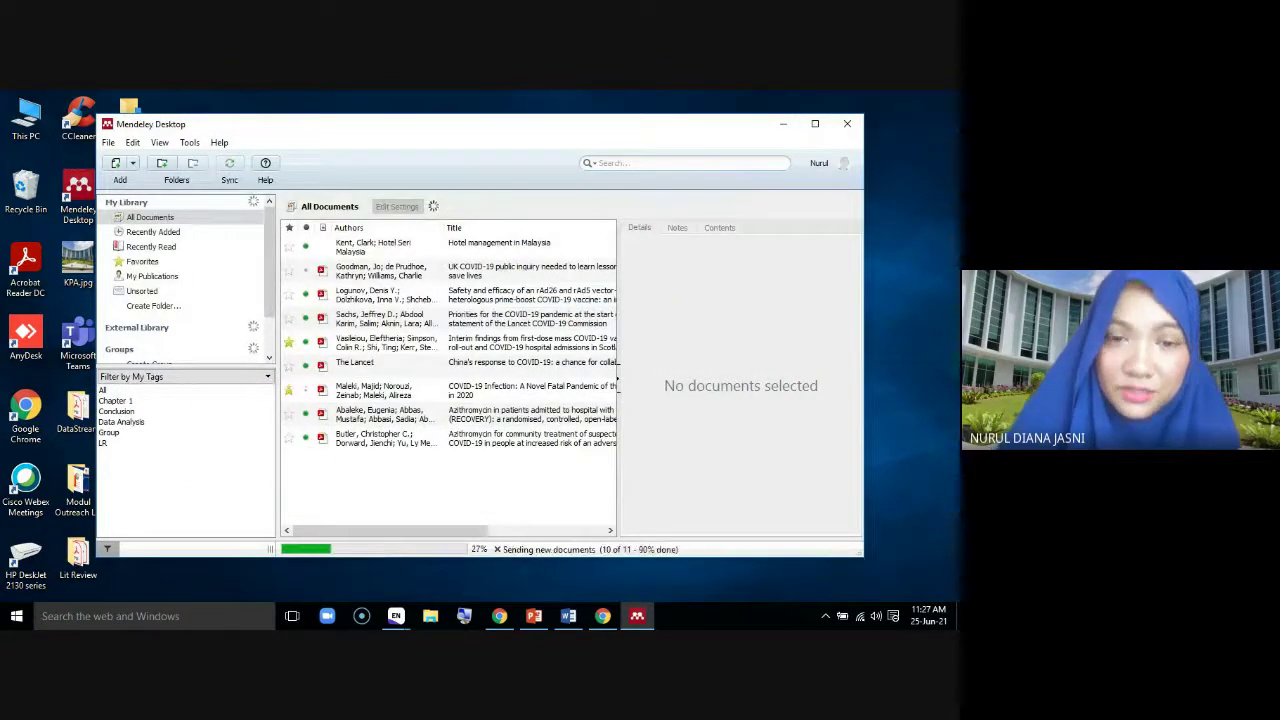
{"action": "left_click", "coordinate": [815, 125]}
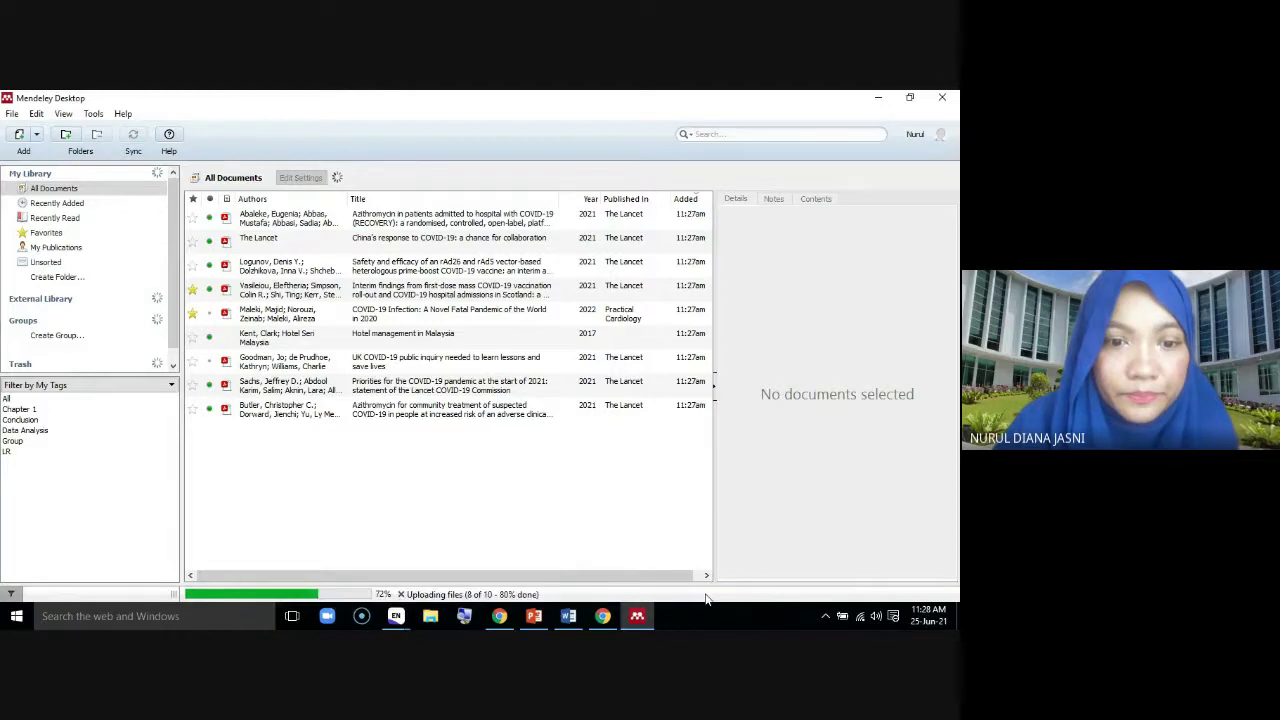
In the PowerPoint deck, go to slide 33, Mendeley Web – Literature Search
{"action": "mouse_move", "coordinate": [603, 620]}
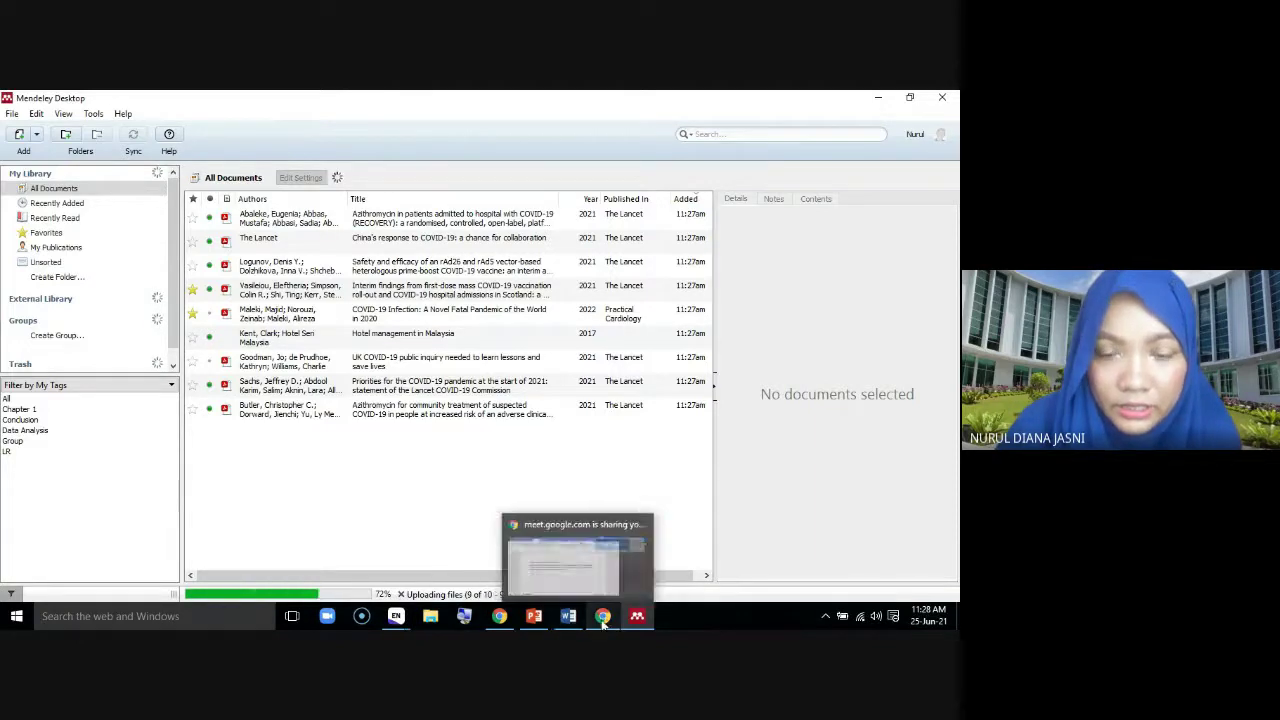
{"action": "left_click", "coordinate": [536, 618]}
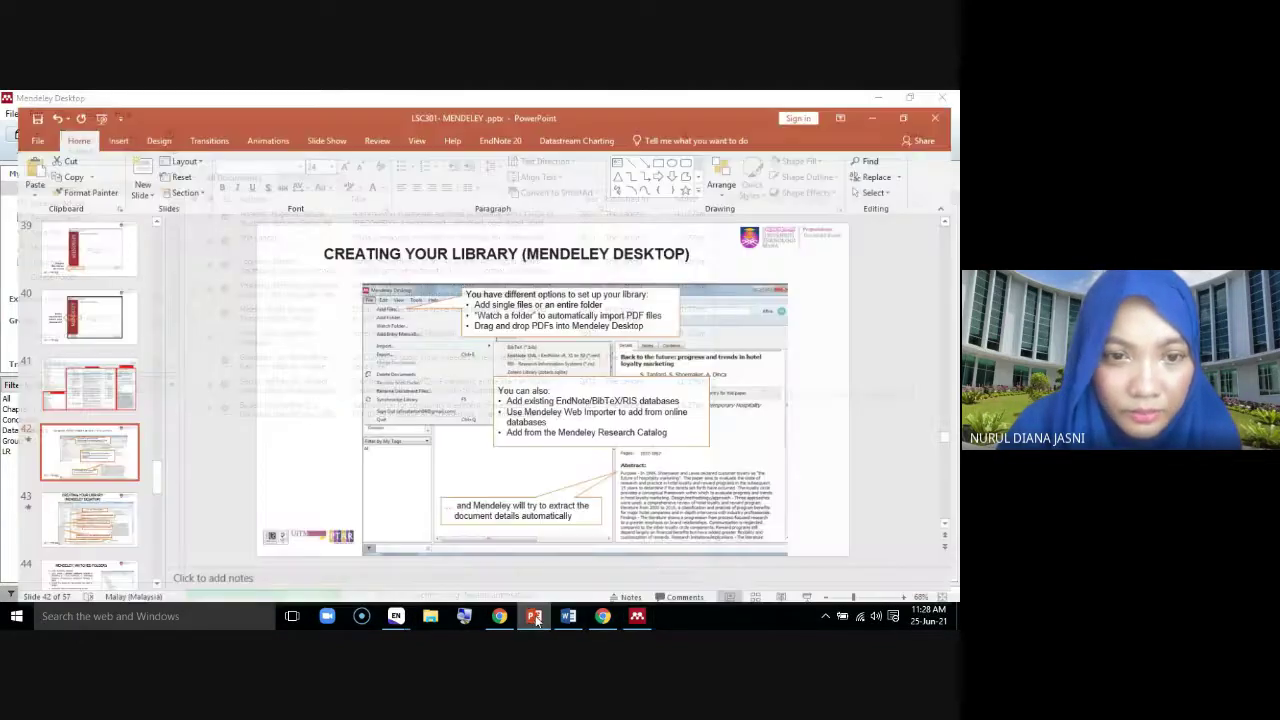
{"action": "scroll", "coordinate": [97, 503], "scroll_direction": "down", "scroll_amount": 10}
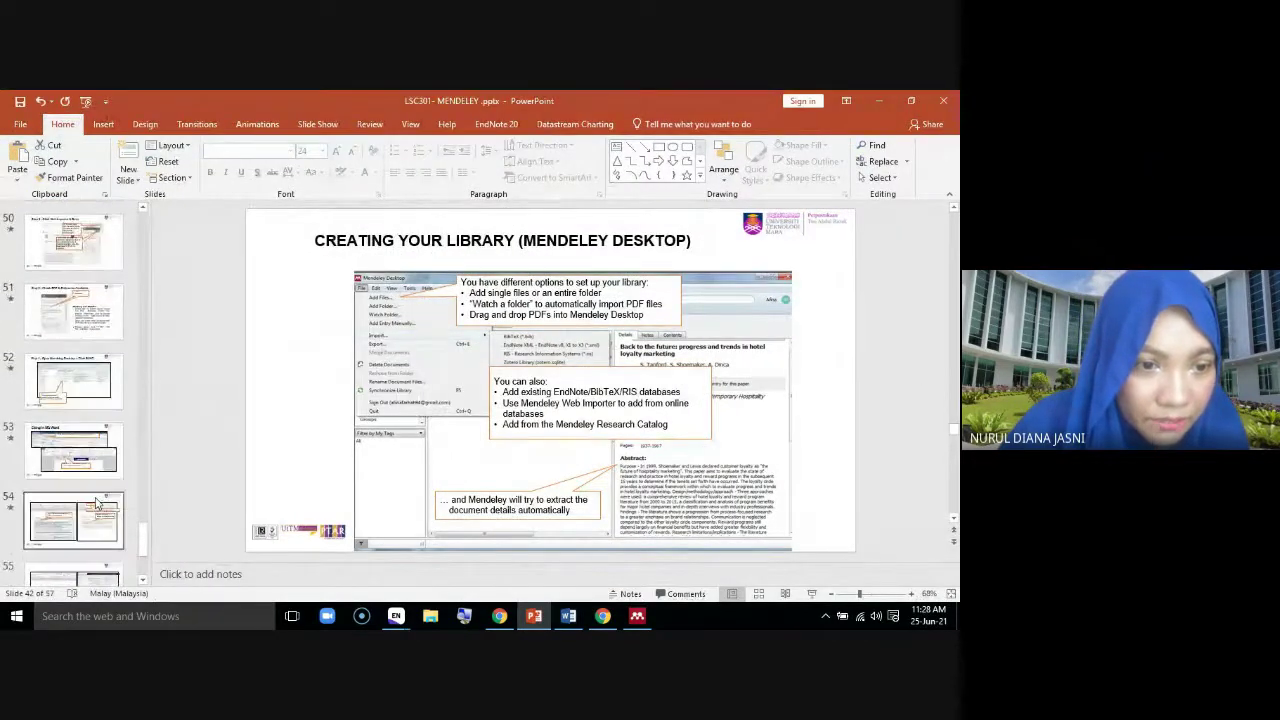
{"action": "scroll", "coordinate": [97, 503], "scroll_direction": "up", "scroll_amount": 3}
{"action": "scroll", "coordinate": [97, 503], "scroll_direction": "up", "scroll_amount": 2}
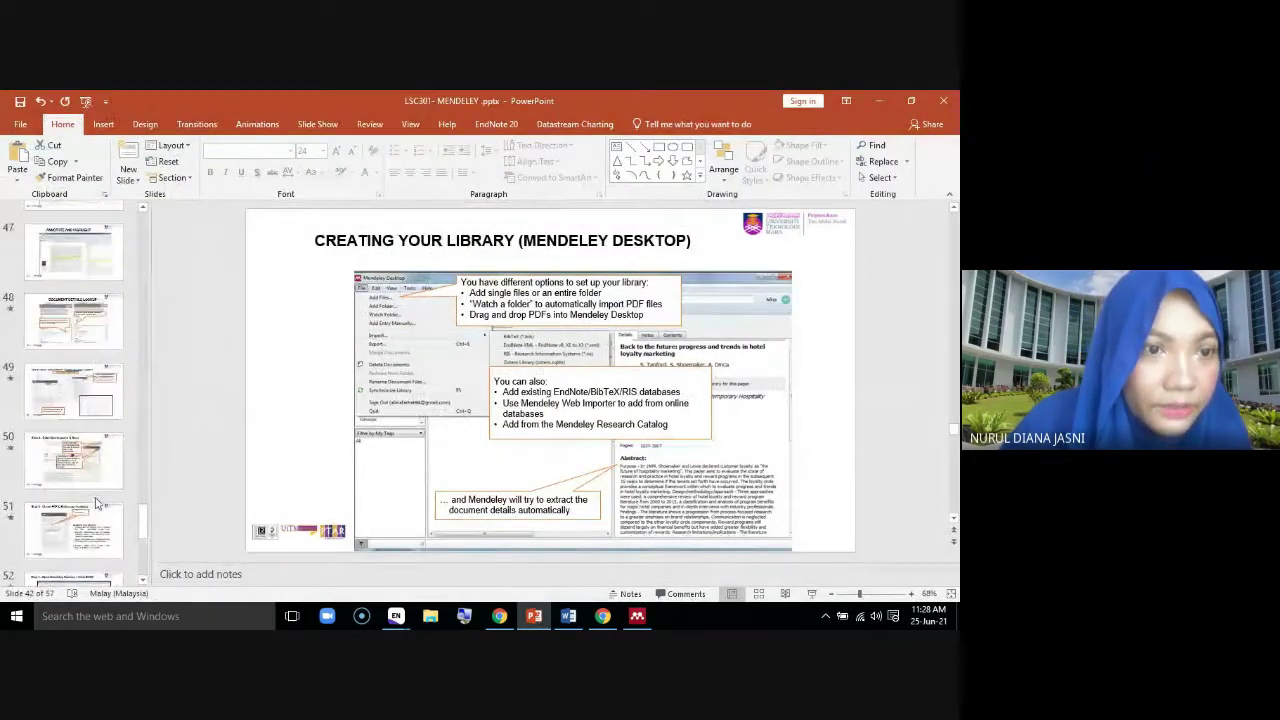
{"action": "scroll", "coordinate": [99, 495], "scroll_direction": "up", "scroll_amount": 5}
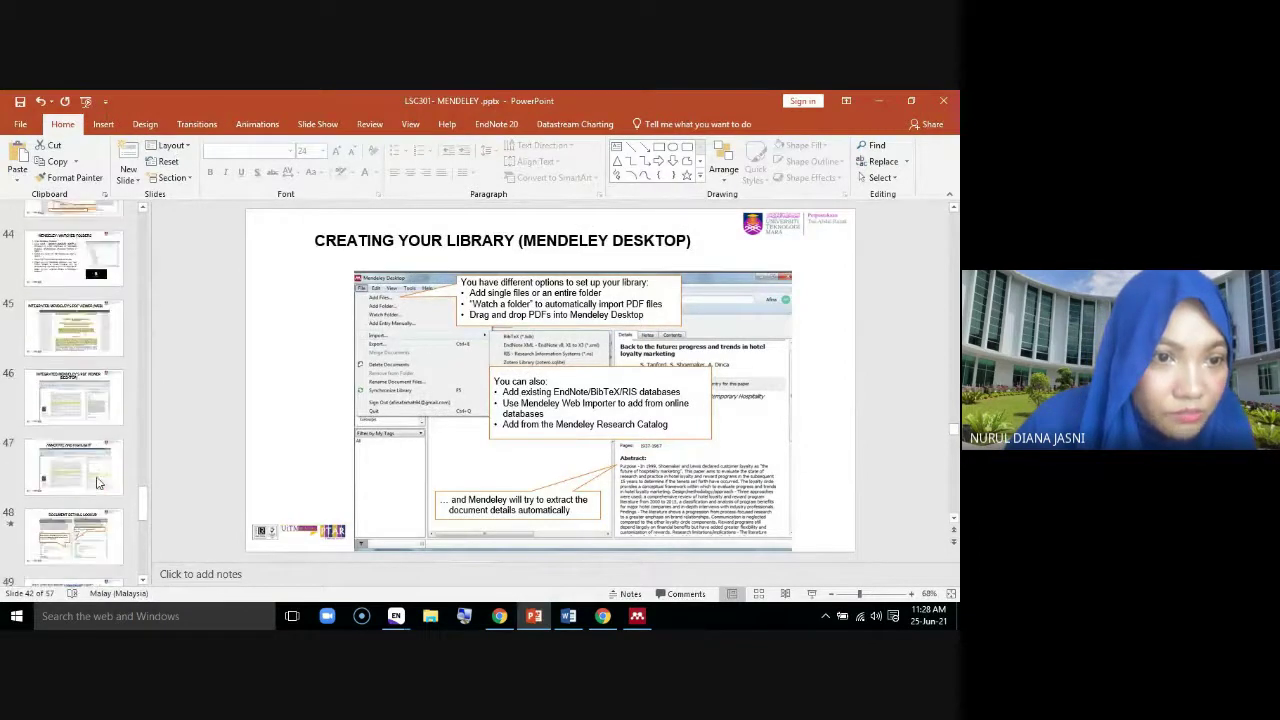
{"action": "scroll", "coordinate": [99, 483], "scroll_direction": "up", "scroll_amount": 6}
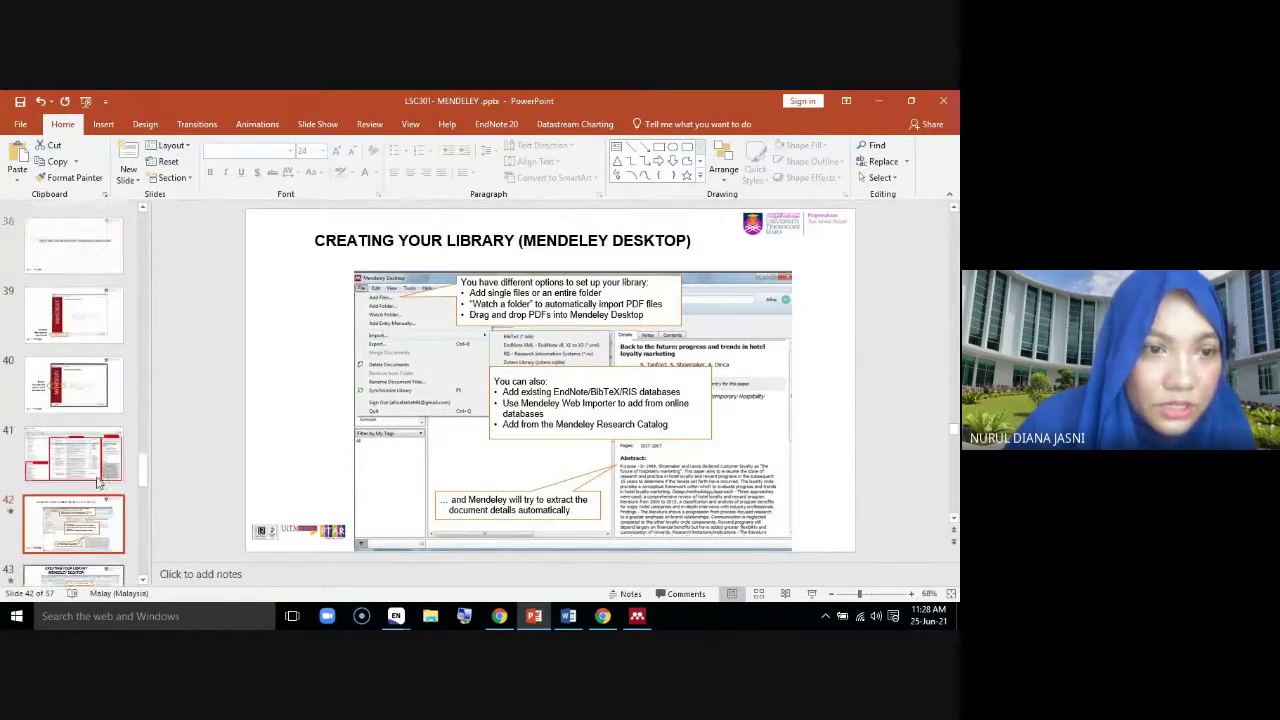
{"action": "scroll", "coordinate": [97, 483], "scroll_direction": "up", "scroll_amount": 5}
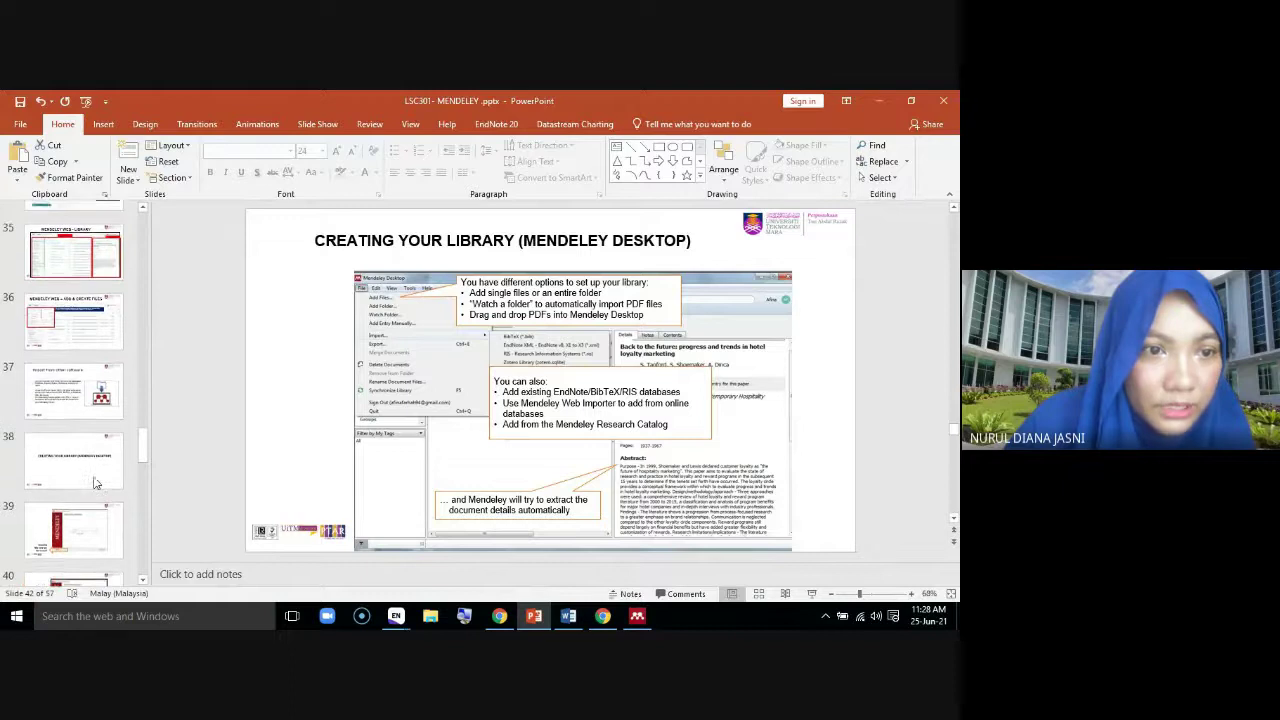
{"action": "left_click", "coordinate": [73, 265]}
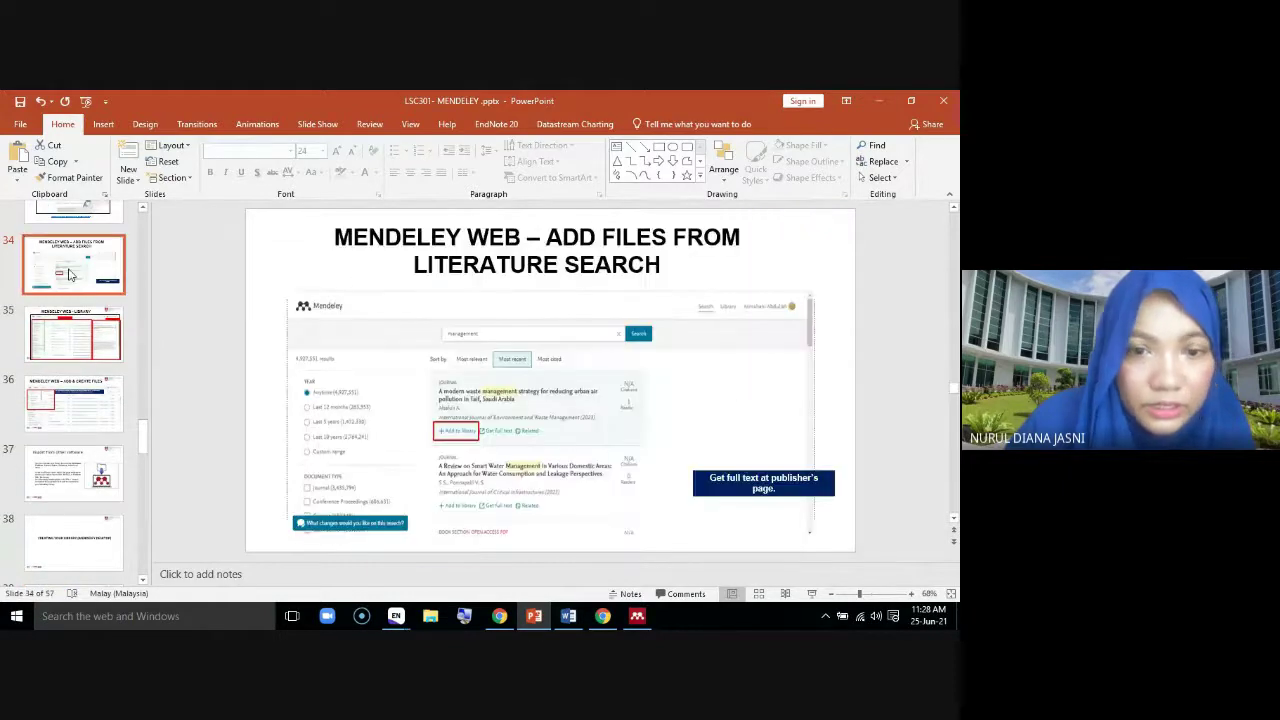
{"action": "key", "text": "Up"}
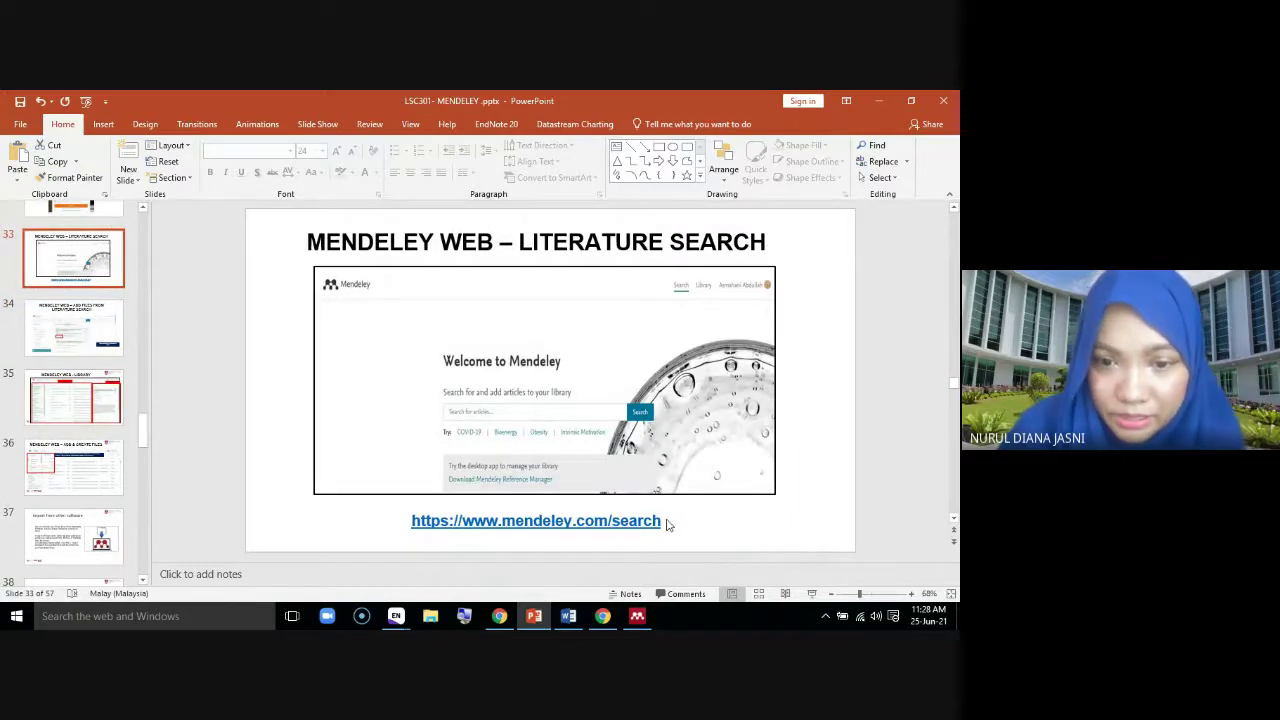
{"action": "left_click", "coordinate": [413, 522]}
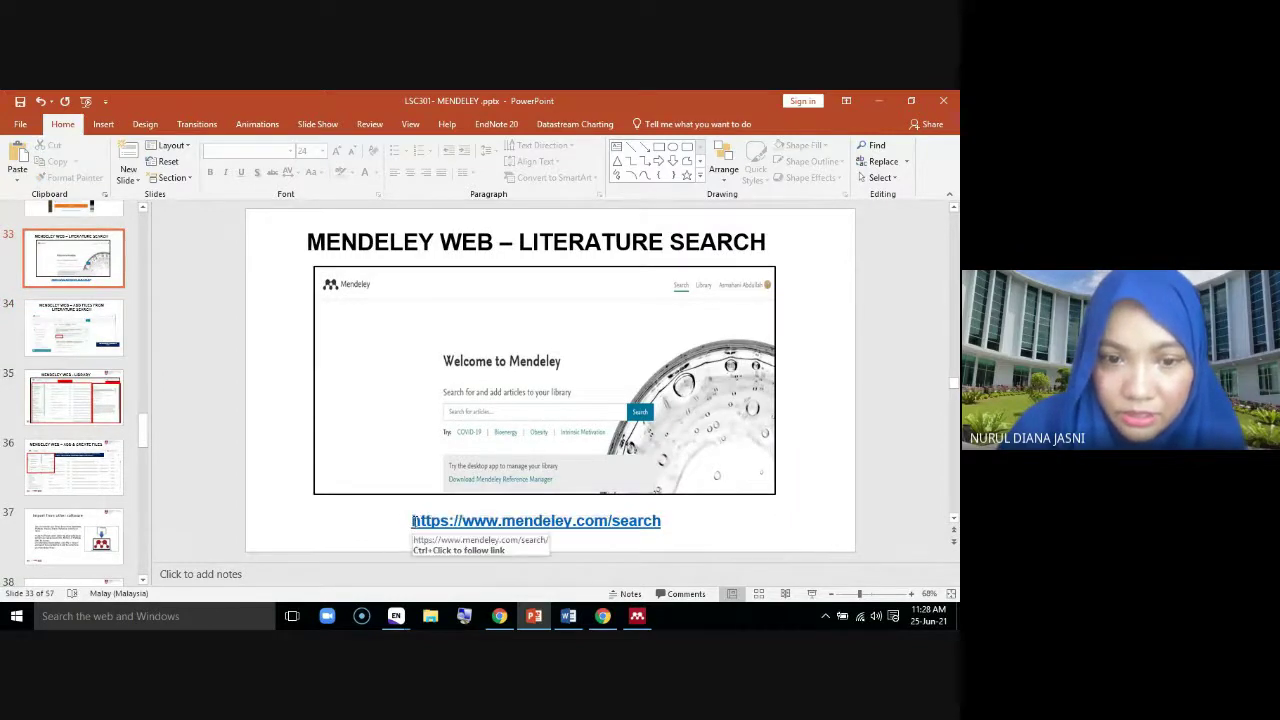
{"action": "left_click_drag", "start_coordinate": [413, 521], "coordinate": [652, 527]}
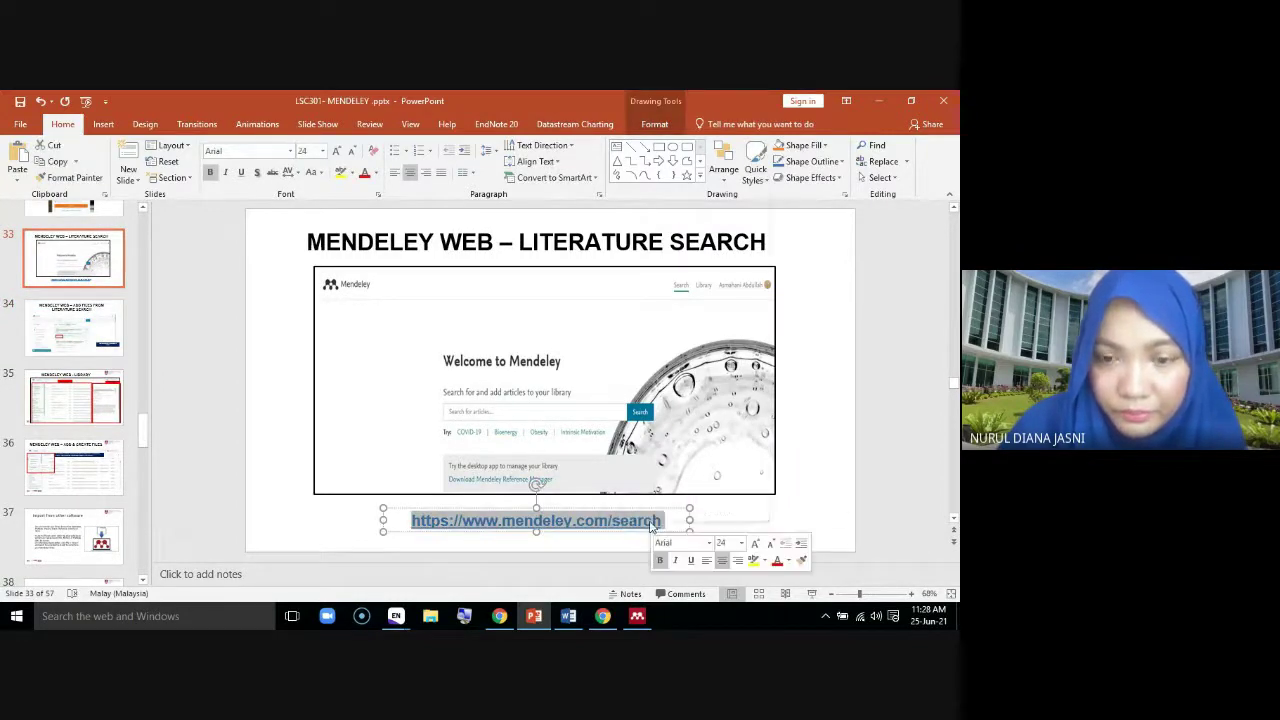
{"action": "right_click", "coordinate": [652, 526]}
{"action": "left_click", "coordinate": [685, 195]}
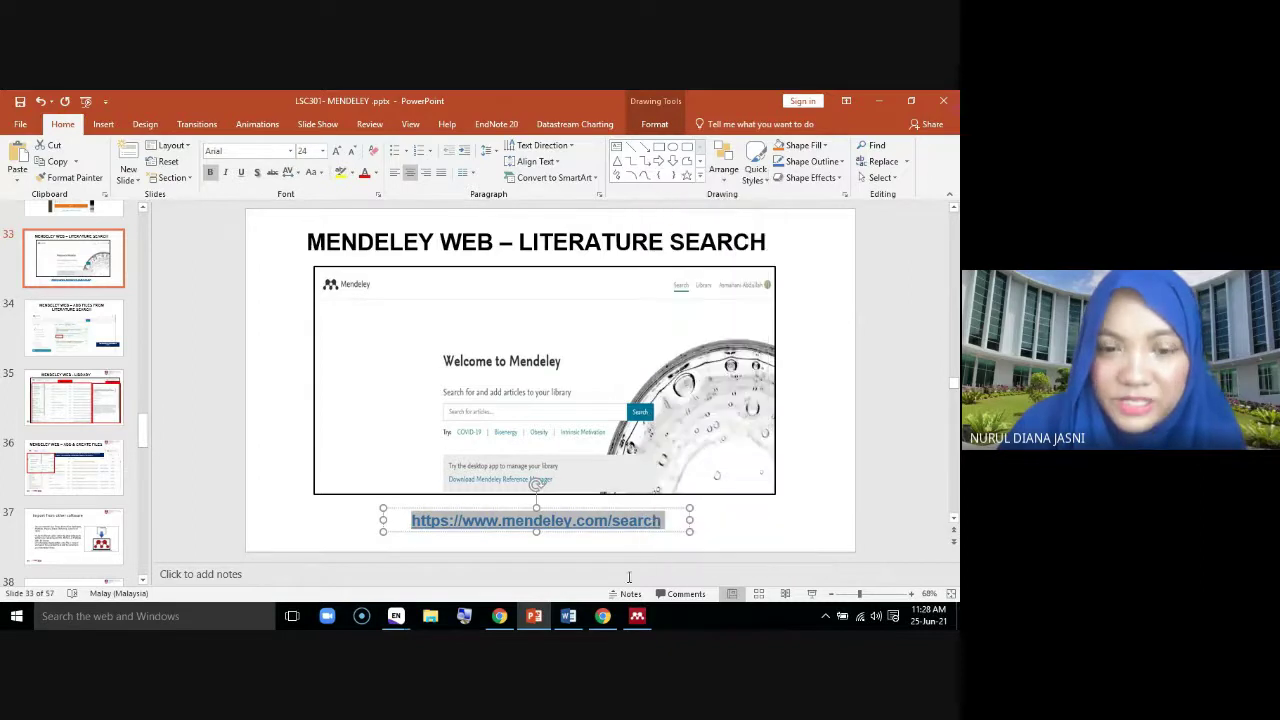
{"action": "mouse_move", "coordinate": [497, 620]}
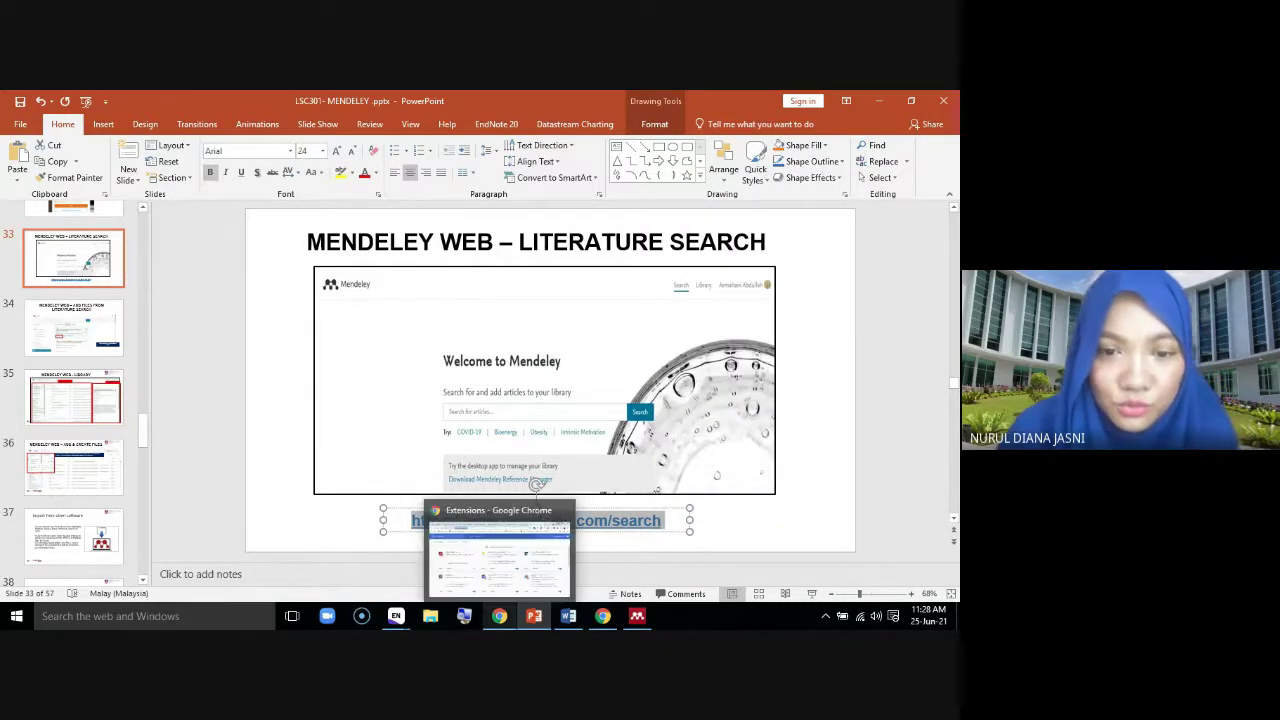
{"action": "left_click", "coordinate": [501, 620]}
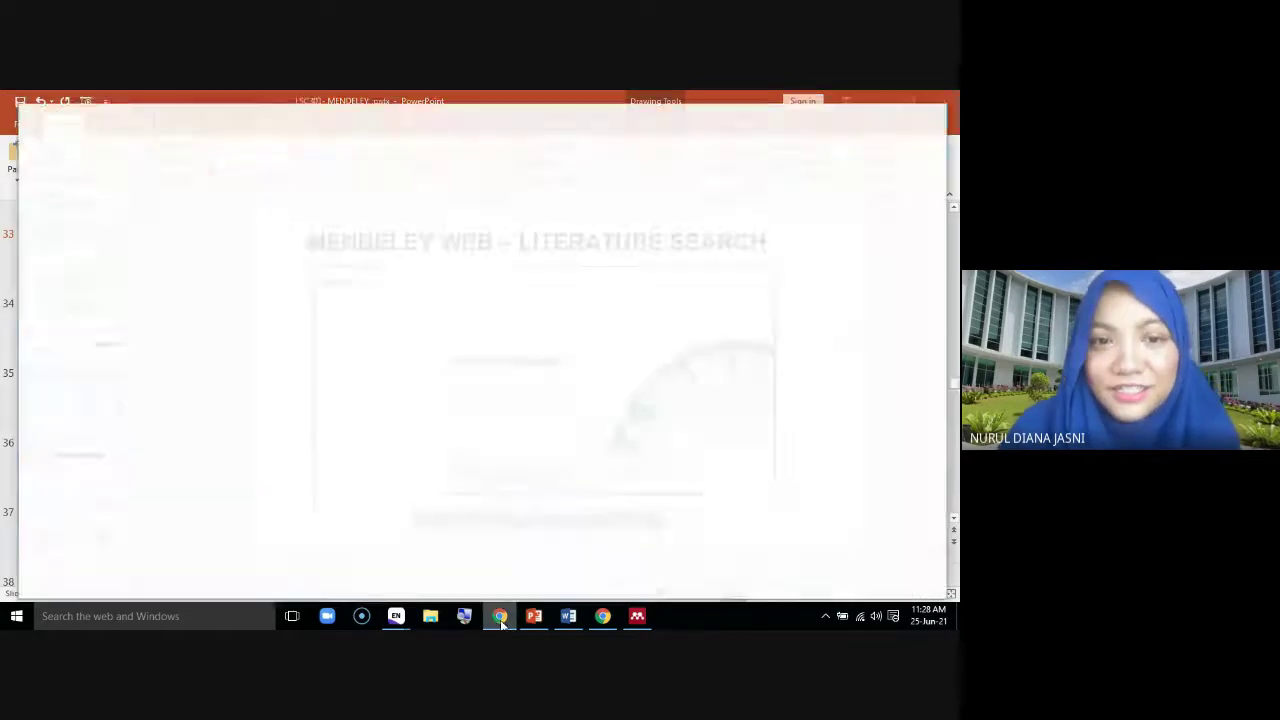
{"action": "left_click", "coordinate": [235, 108]}
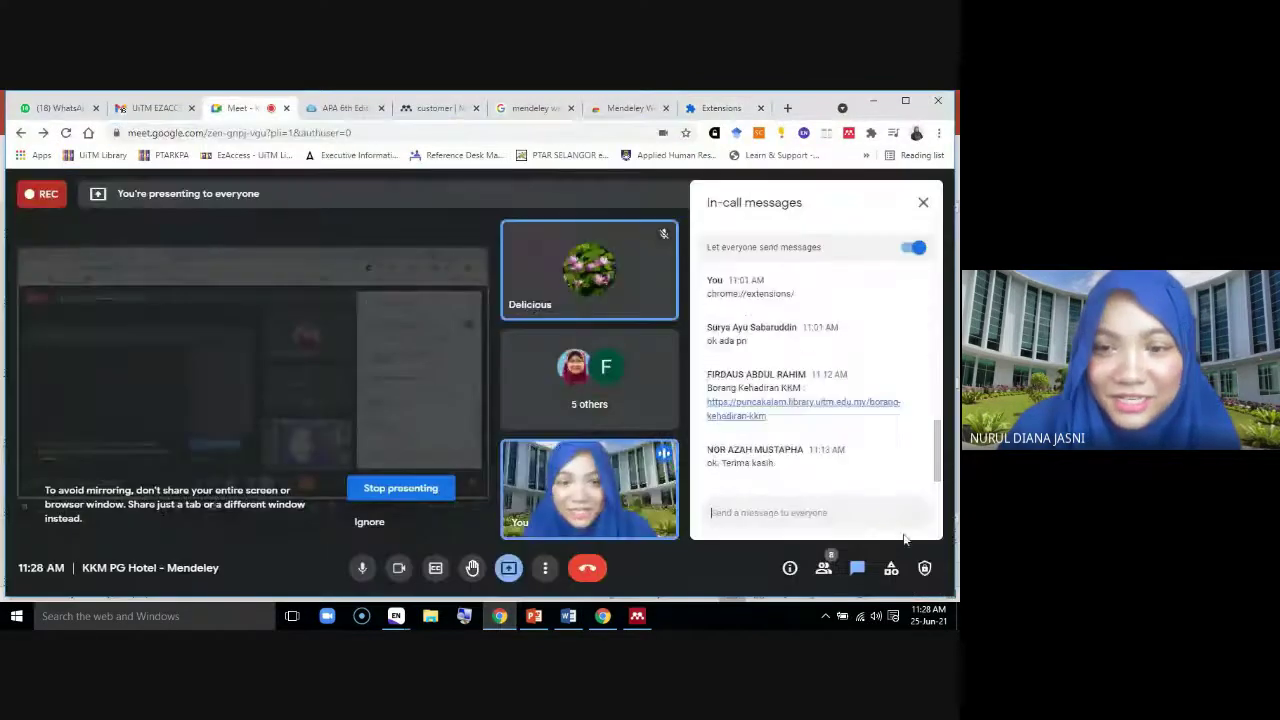
{"action": "right_click", "coordinate": [790, 512]}
{"action": "left_click", "coordinate": [802, 401]}
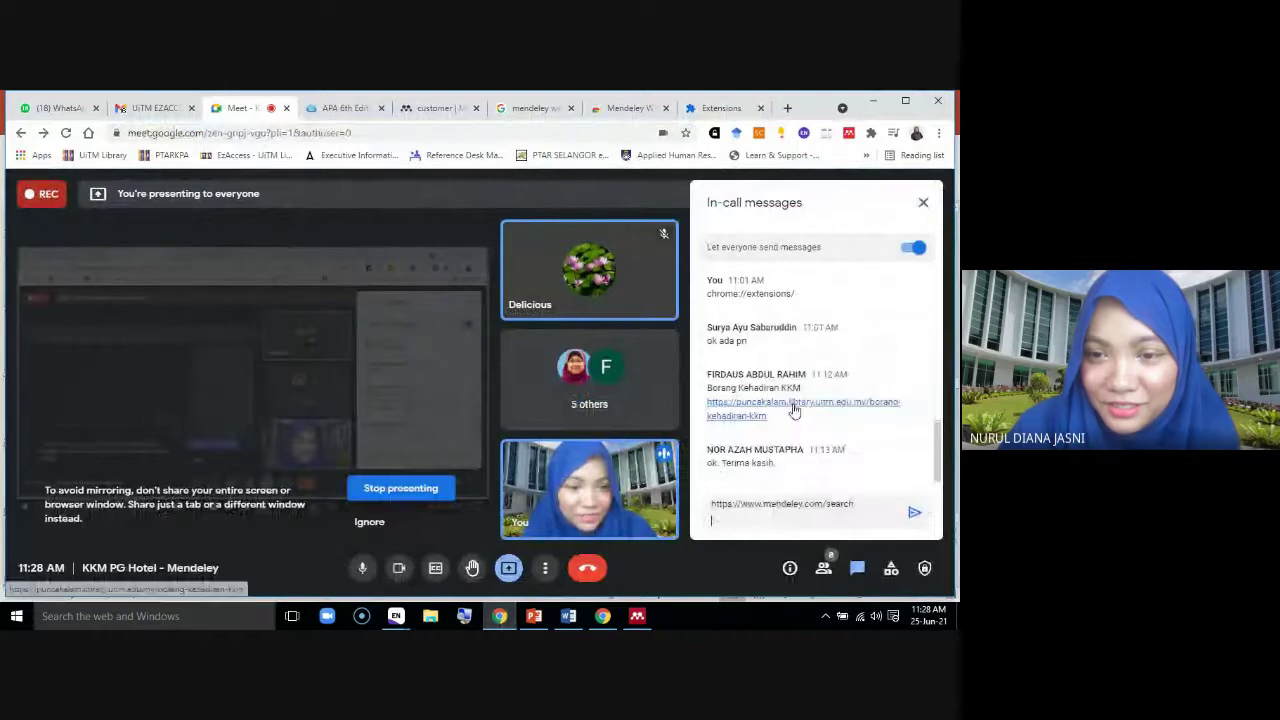
{"action": "left_click", "coordinate": [915, 512]}
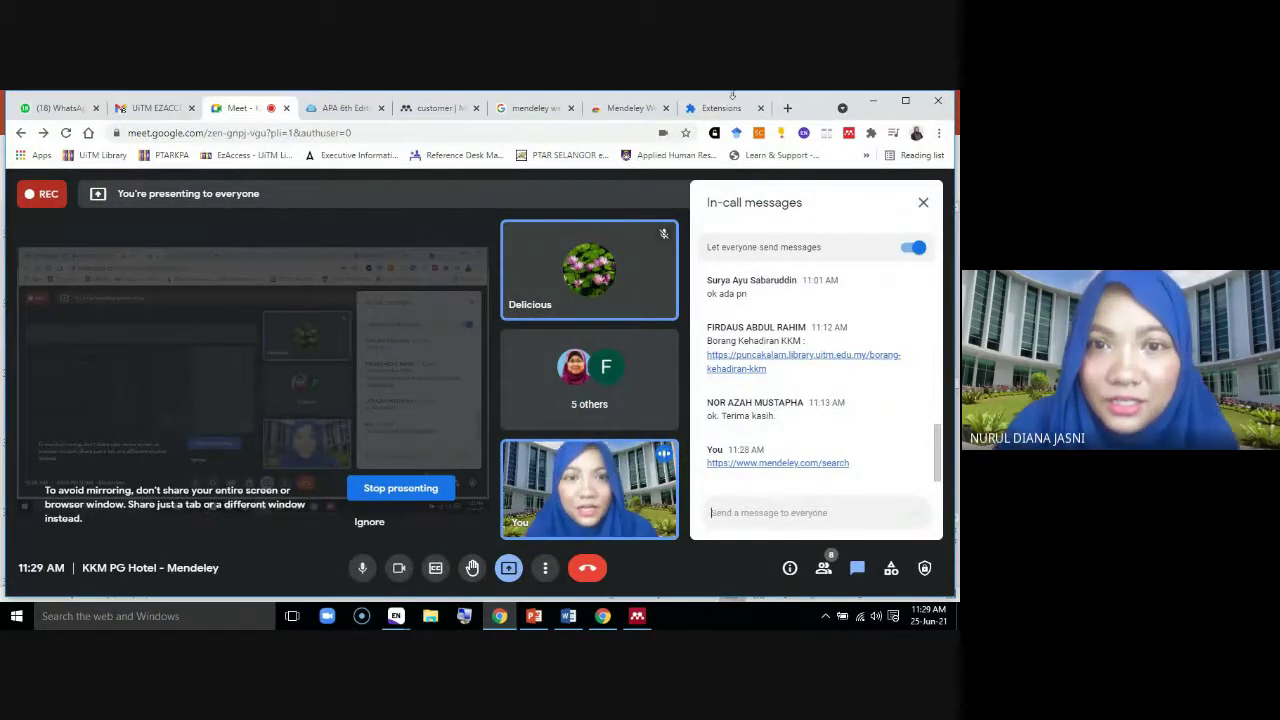
Close two extra Mendeley web tabs and return to the 'customer' search results
{"action": "left_click", "coordinate": [571, 108]}
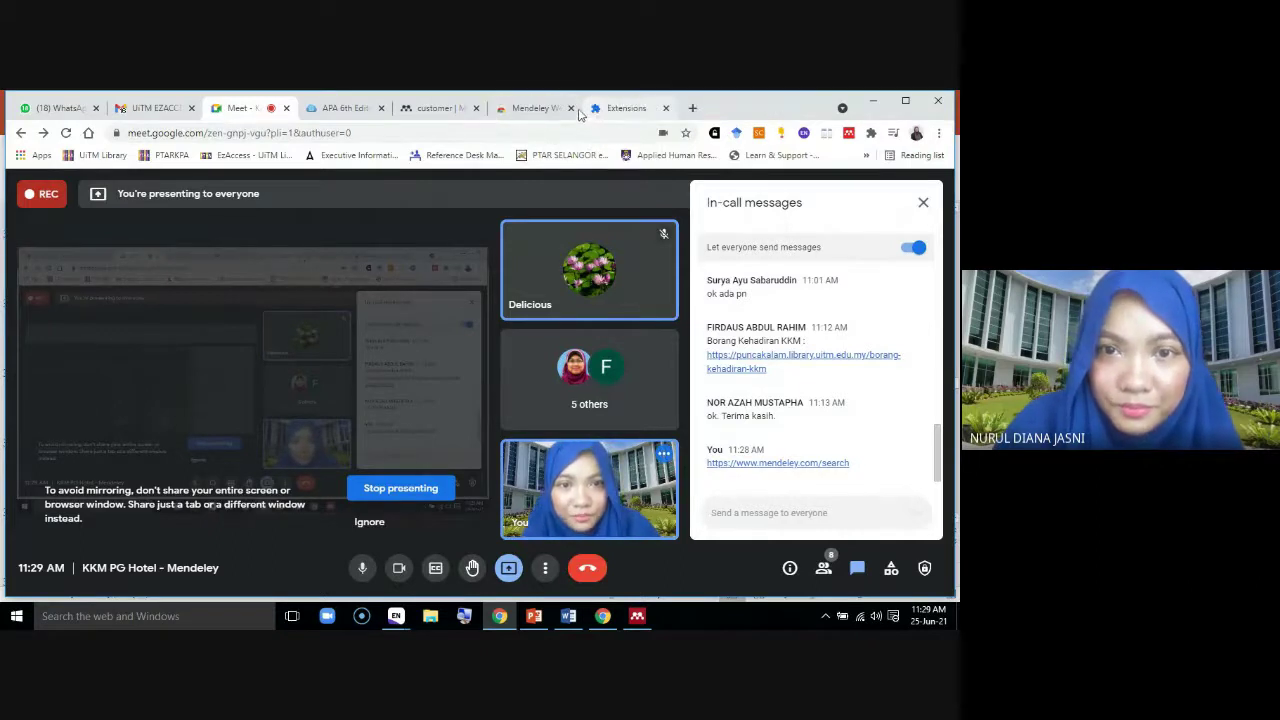
{"action": "left_click", "coordinate": [571, 108]}
{"action": "left_click", "coordinate": [452, 110]}
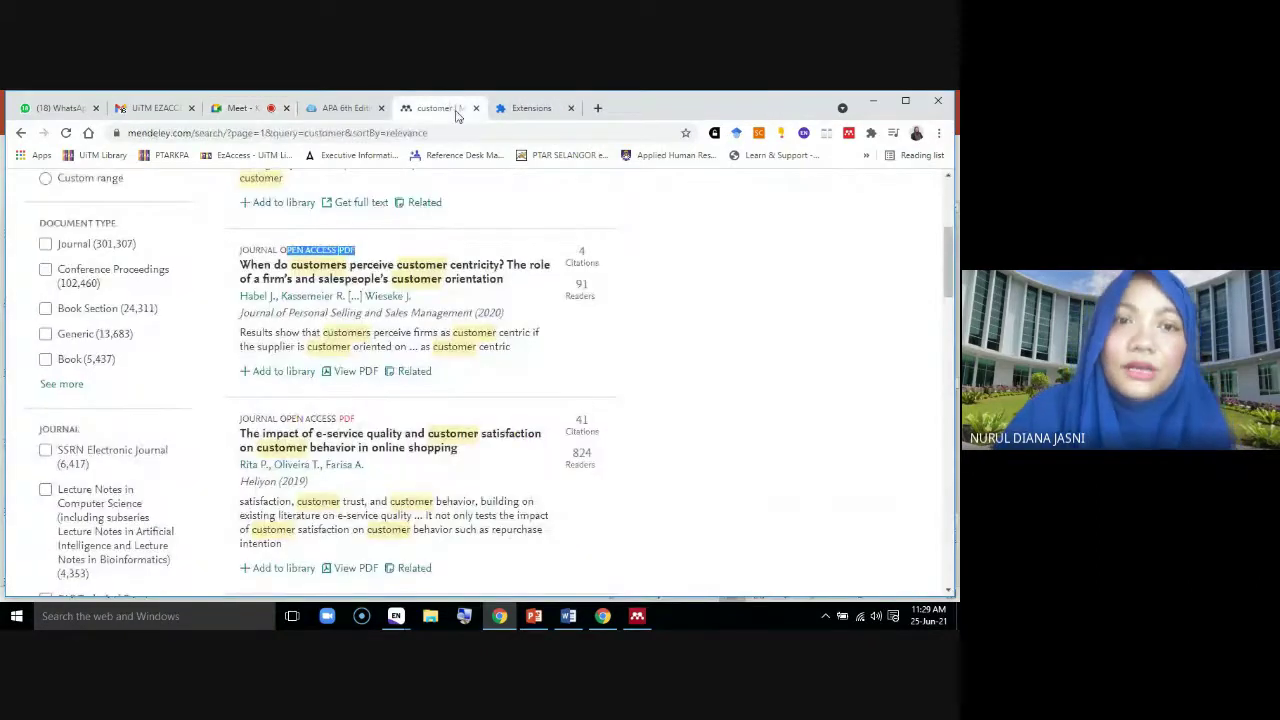
{"action": "scroll", "coordinate": [454, 380], "scroll_direction": "up", "scroll_amount": 3}
{"action": "scroll", "coordinate": [447, 420], "scroll_direction": "down", "scroll_amount": 5}
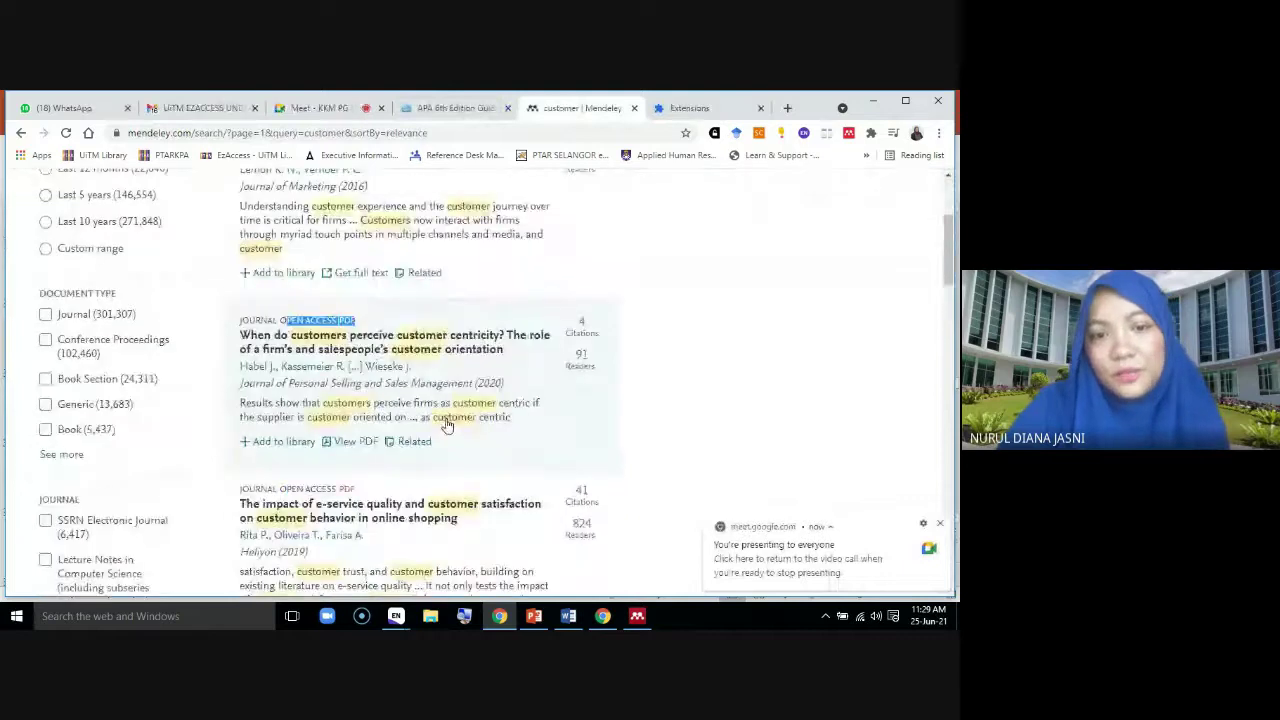
{"action": "scroll", "coordinate": [450, 418], "scroll_direction": "down", "scroll_amount": 4}
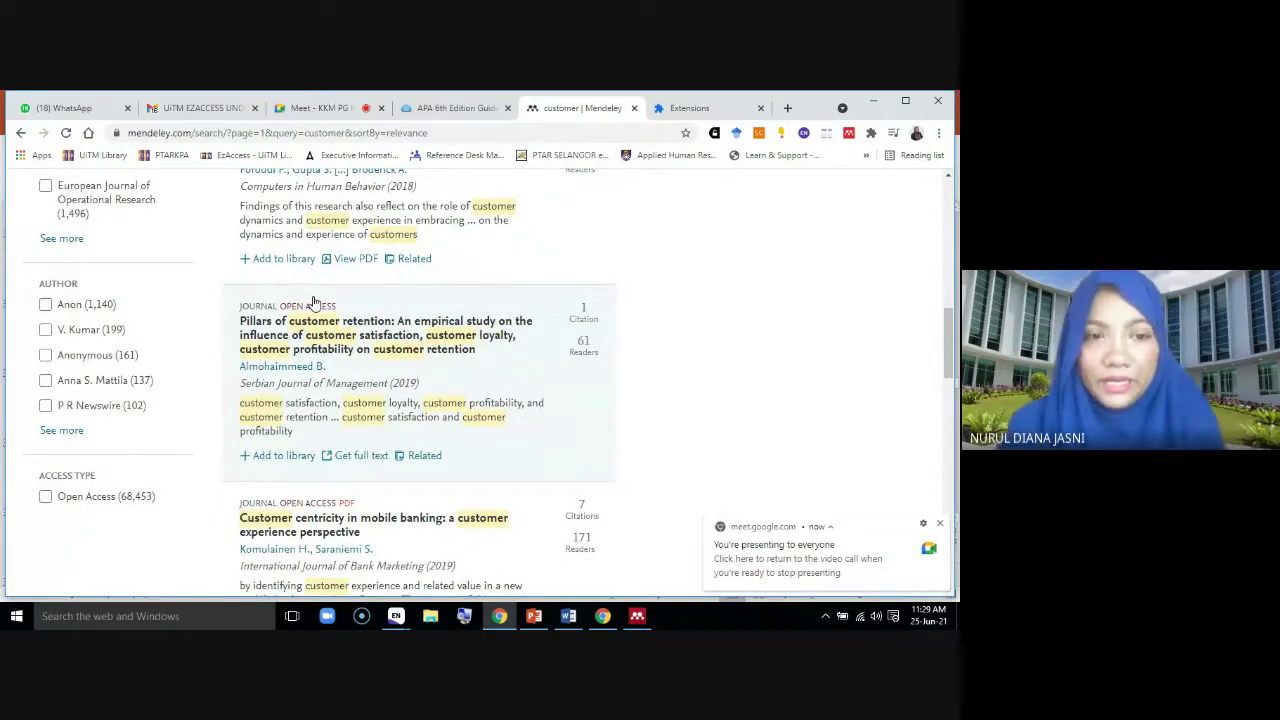
{"action": "scroll", "coordinate": [464, 358], "scroll_direction": "up", "scroll_amount": 2}
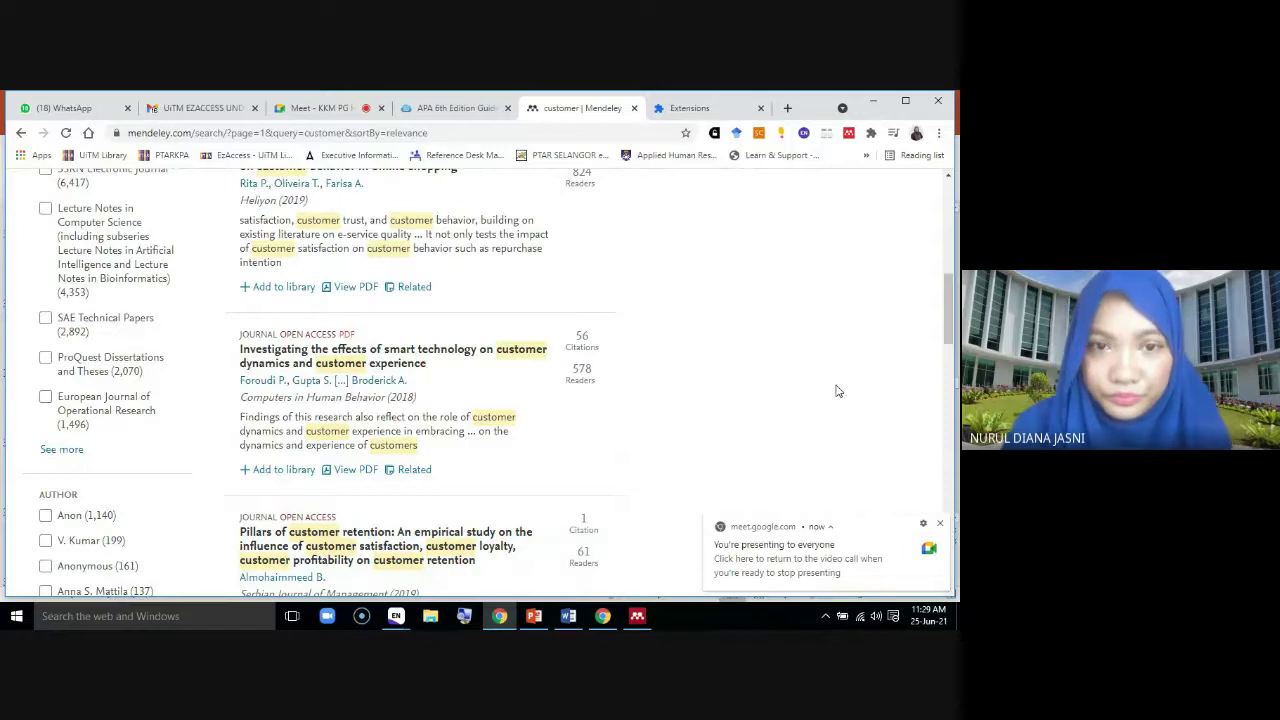
{"action": "scroll", "coordinate": [820, 425], "scroll_direction": "up", "scroll_amount": 4}
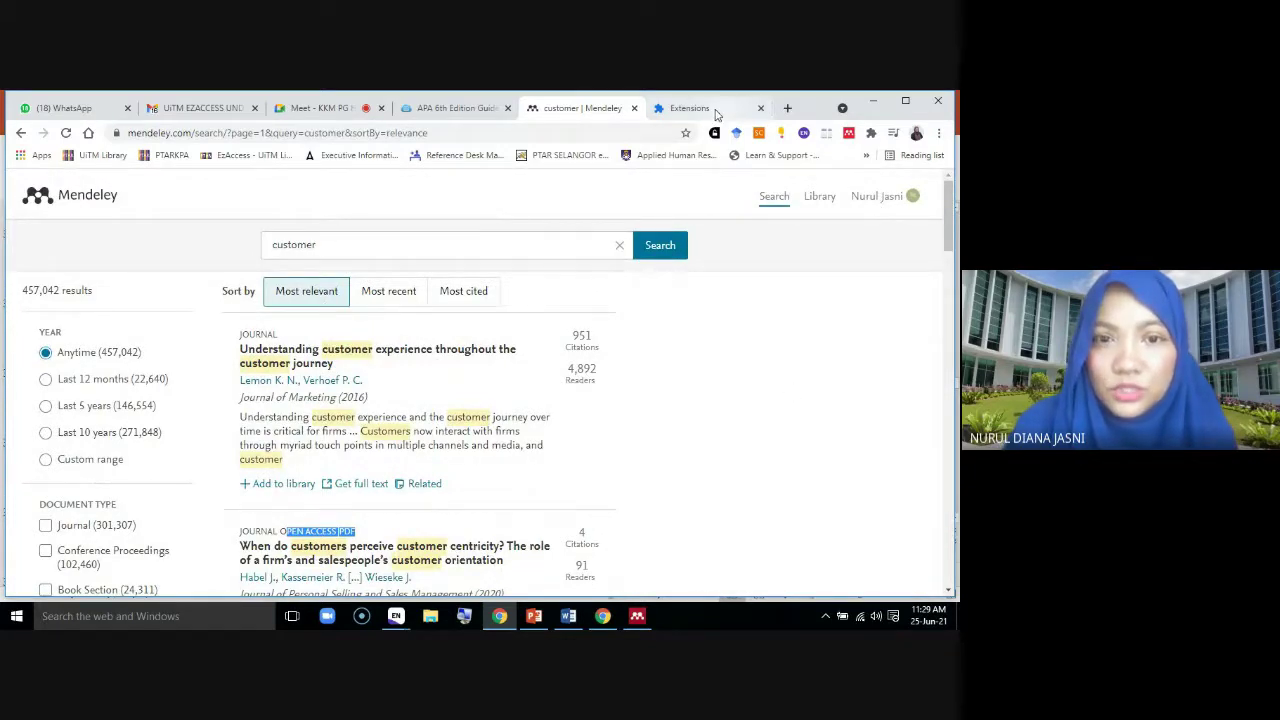
{"action": "scroll", "coordinate": [705, 456], "scroll_direction": "down", "scroll_amount": 1}
{"action": "scroll", "coordinate": [705, 458], "scroll_direction": "down", "scroll_amount": 3}
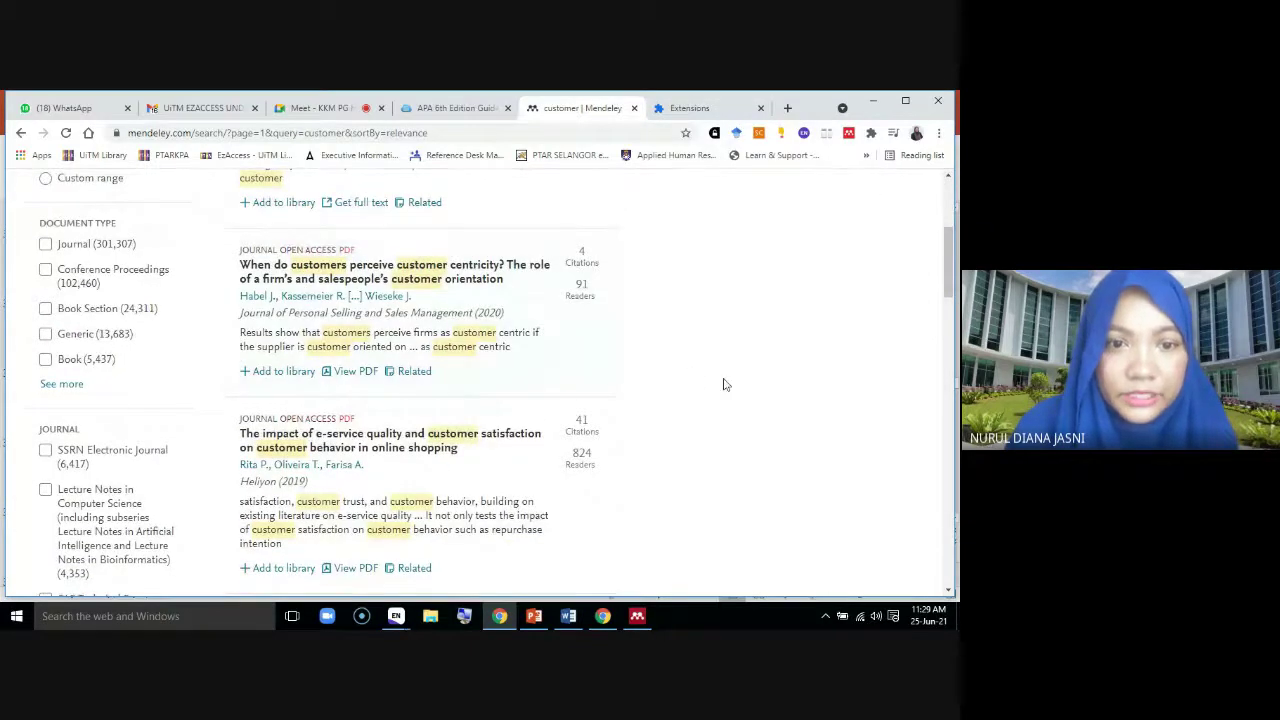
{"action": "scroll", "coordinate": [723, 380], "scroll_direction": "down", "scroll_amount": 1}
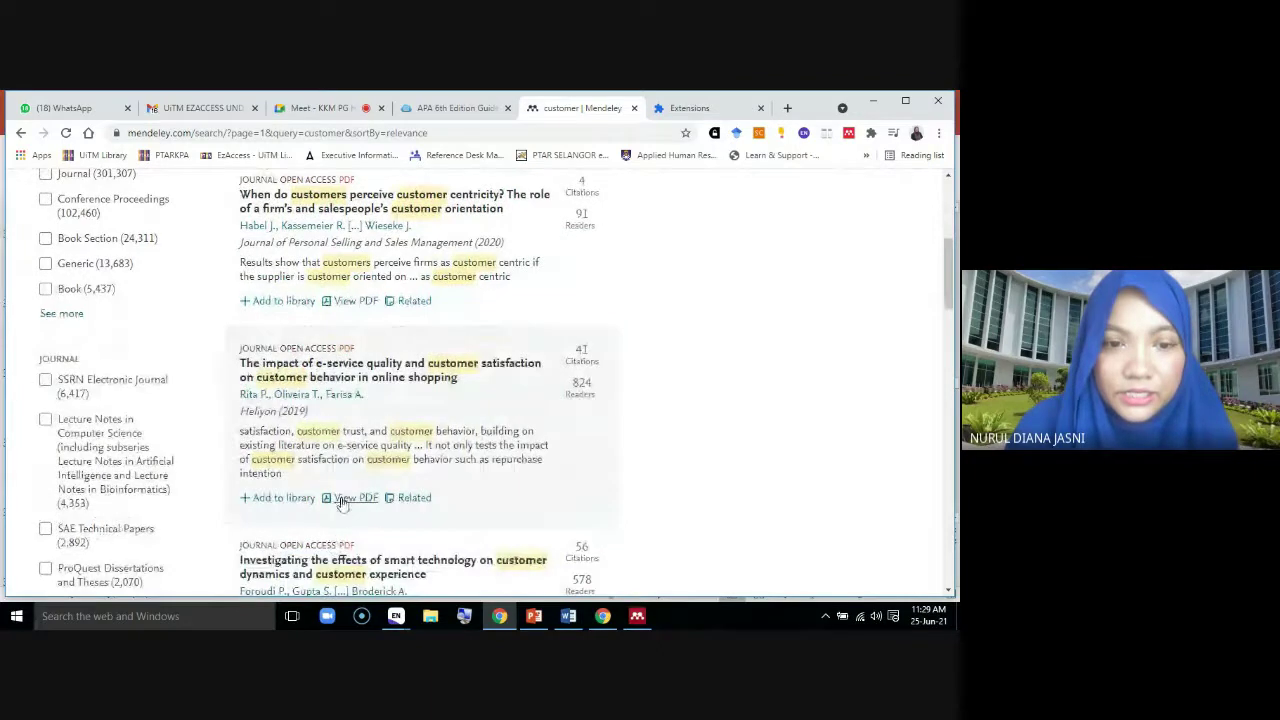
Open the e-service quality article's PDF in a new tab, close Extensions, and go back to the 'customer' results
{"action": "left_click", "coordinate": [341, 500]}
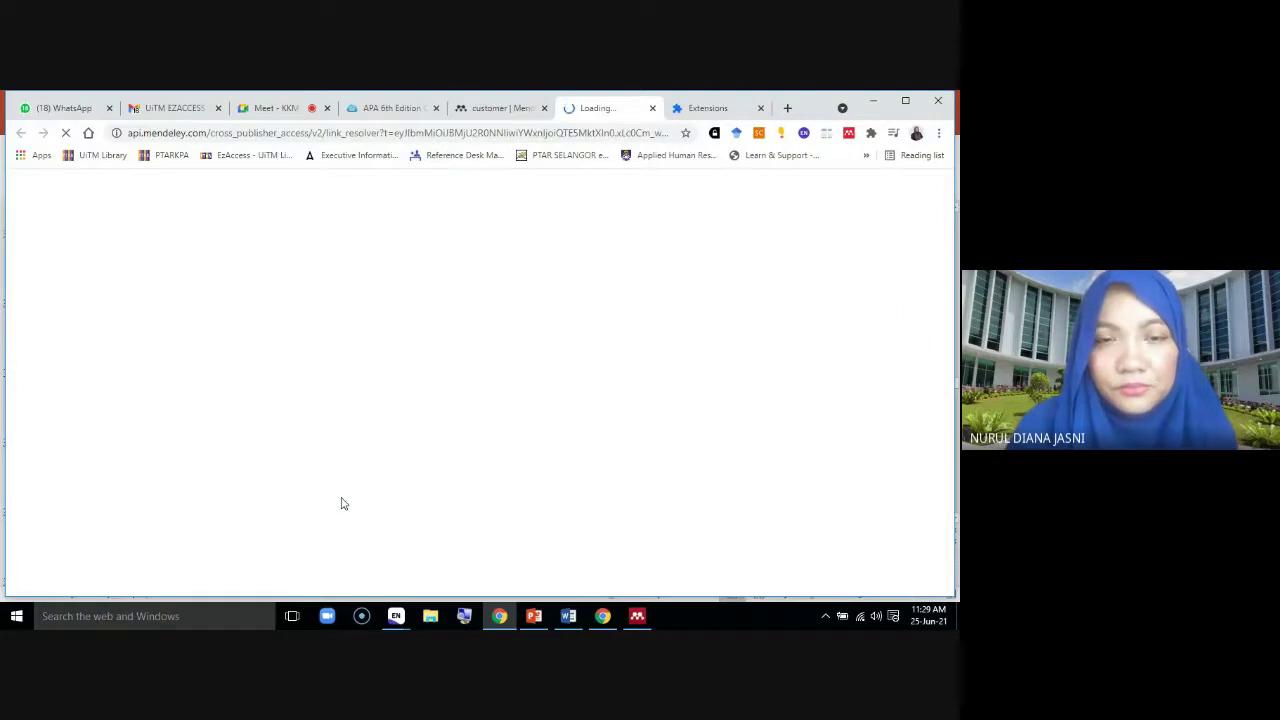
{"action": "left_click", "coordinate": [760, 108]}
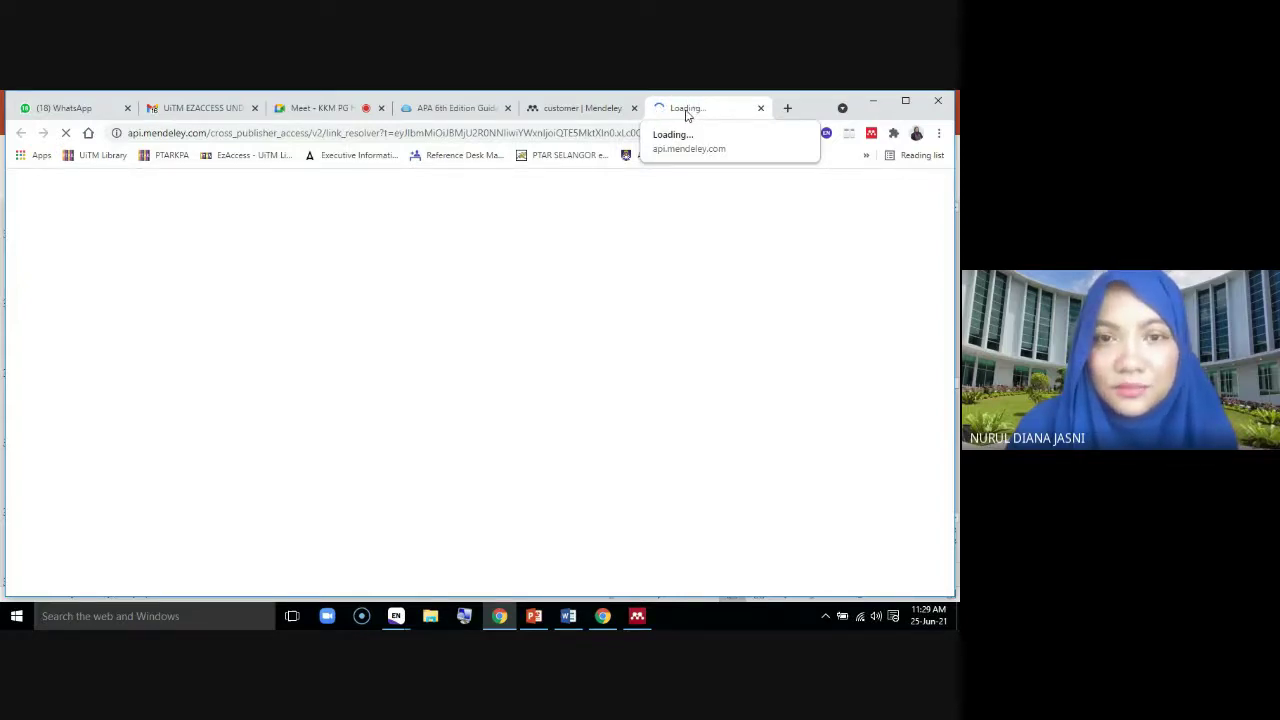
{"action": "left_click", "coordinate": [576, 110]}
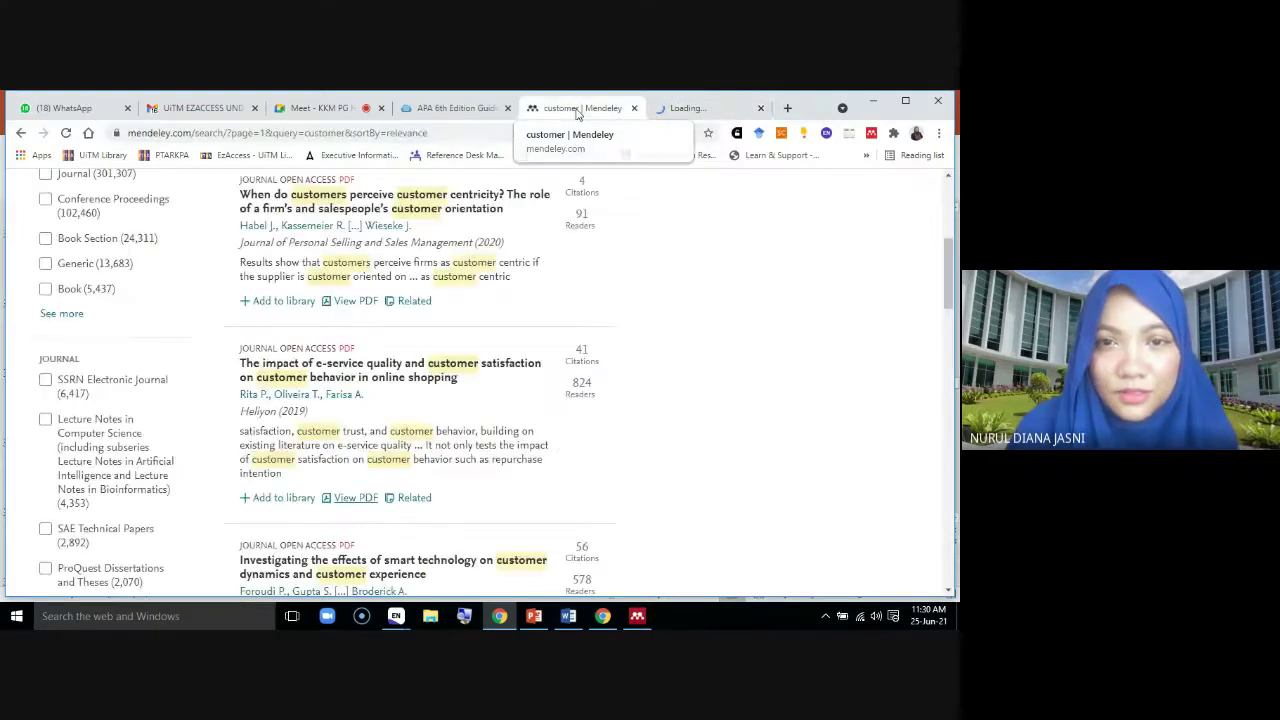
{"action": "scroll", "coordinate": [651, 417], "scroll_direction": "down", "scroll_amount": 2}
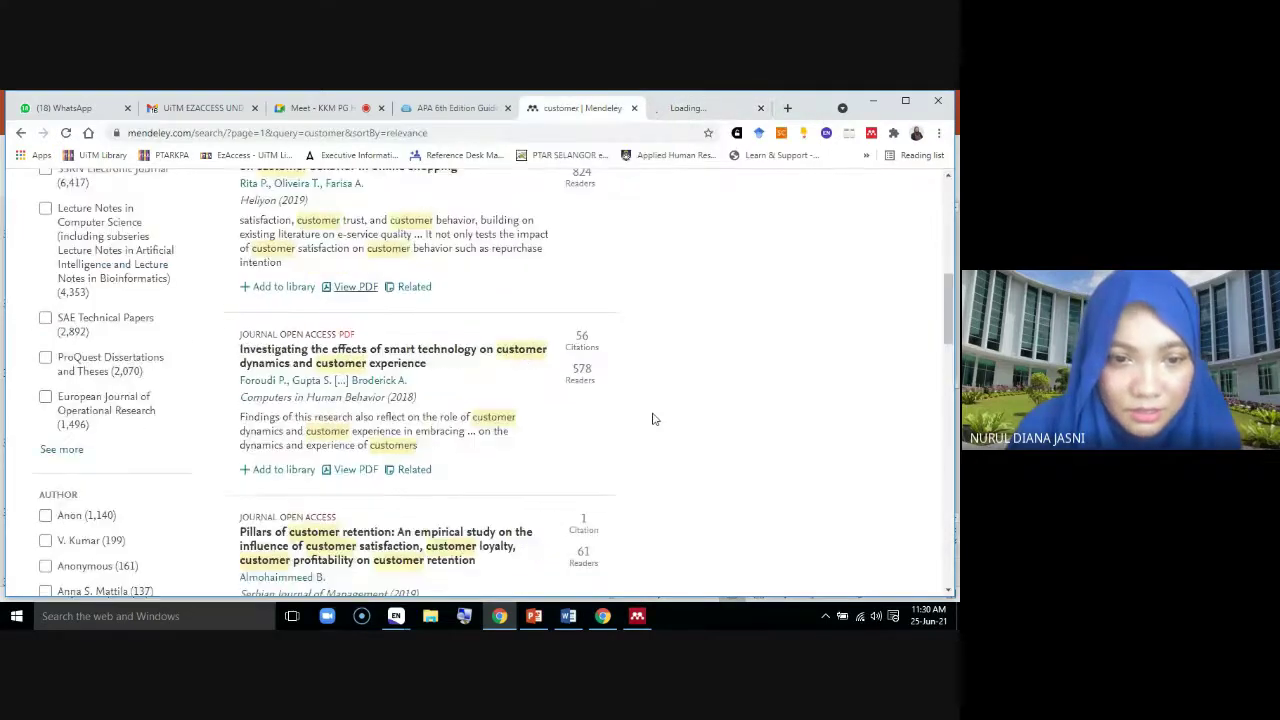
Add 'Investigating the effects of smart technology…' to the library, then switch to the e-service quality article's page
{"action": "left_click", "coordinate": [325, 340]}
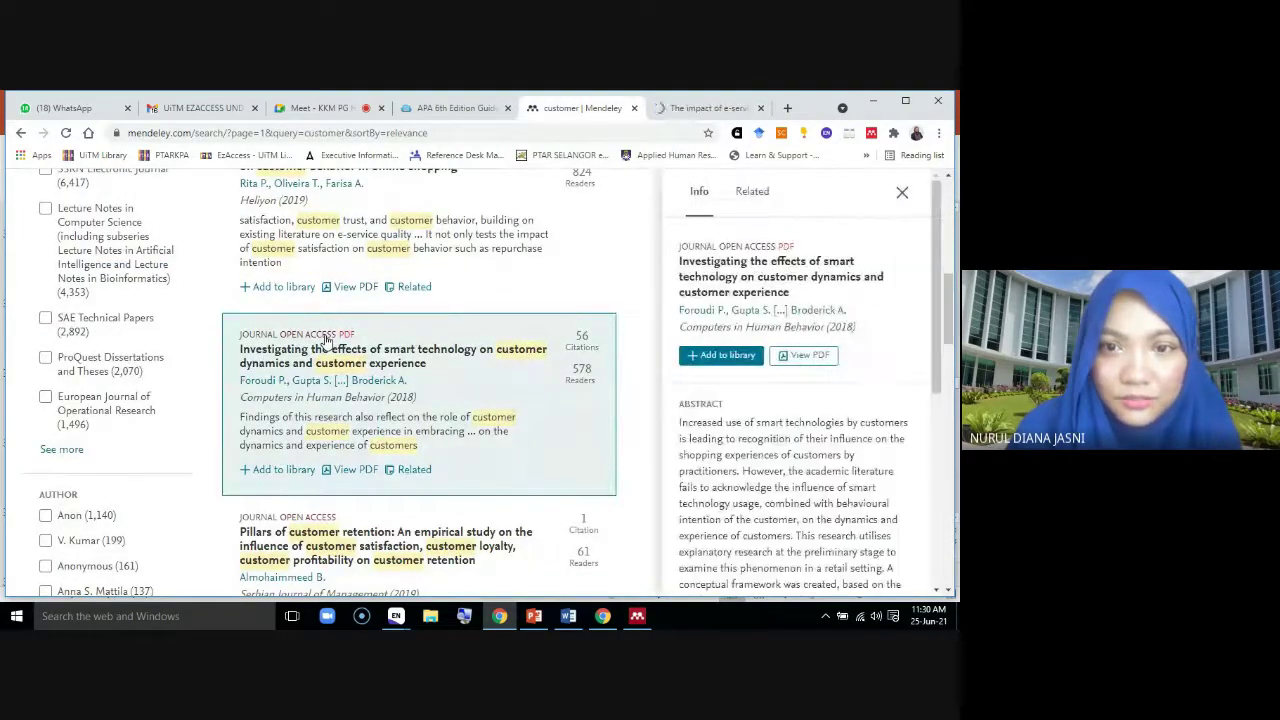
{"action": "left_click", "coordinate": [724, 361]}
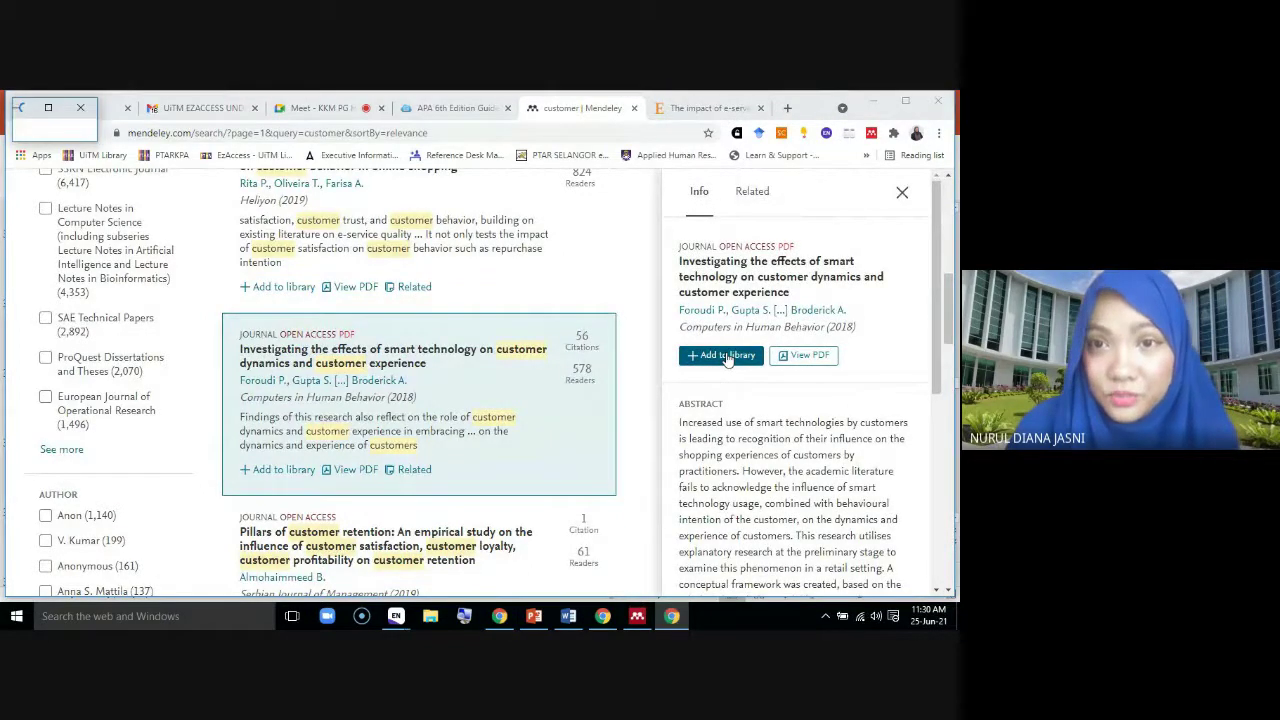
{"action": "left_click", "coordinate": [705, 110]}
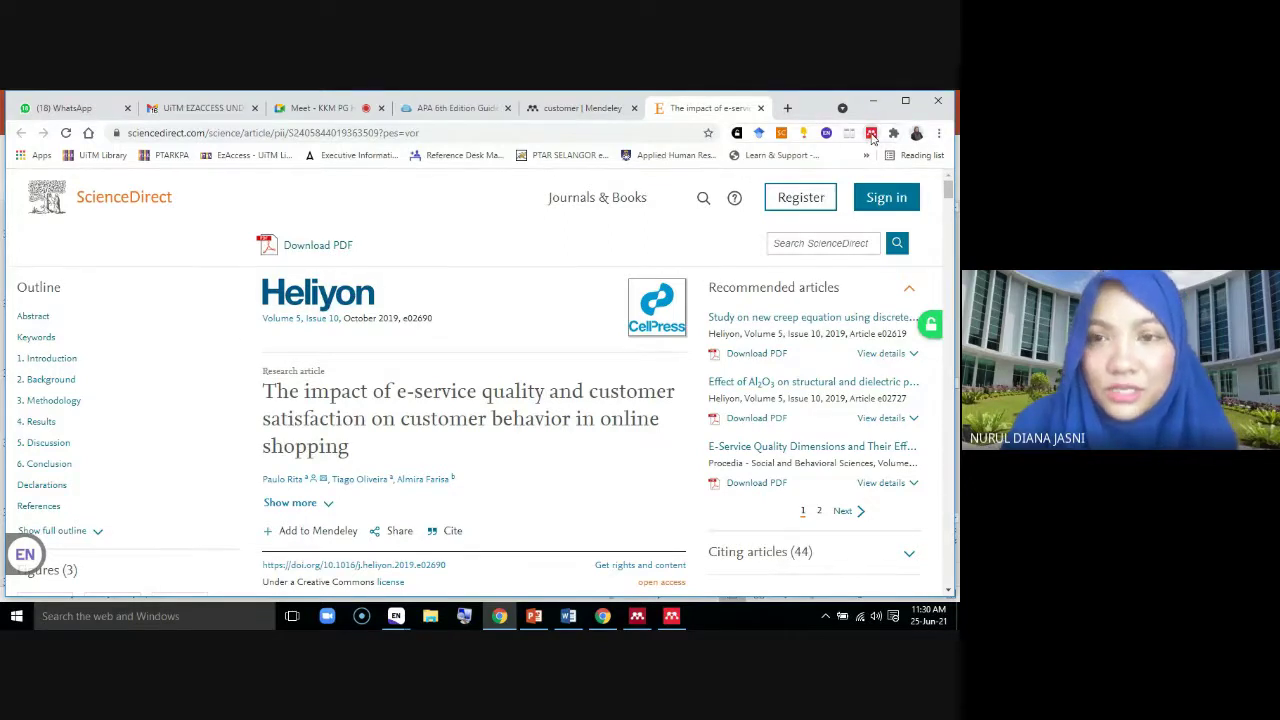
Run Web Importer on the Heliyon page and tick the 2006 'Service quality, trust, specific asset investment…' reference
{"action": "left_click", "coordinate": [871, 133]}
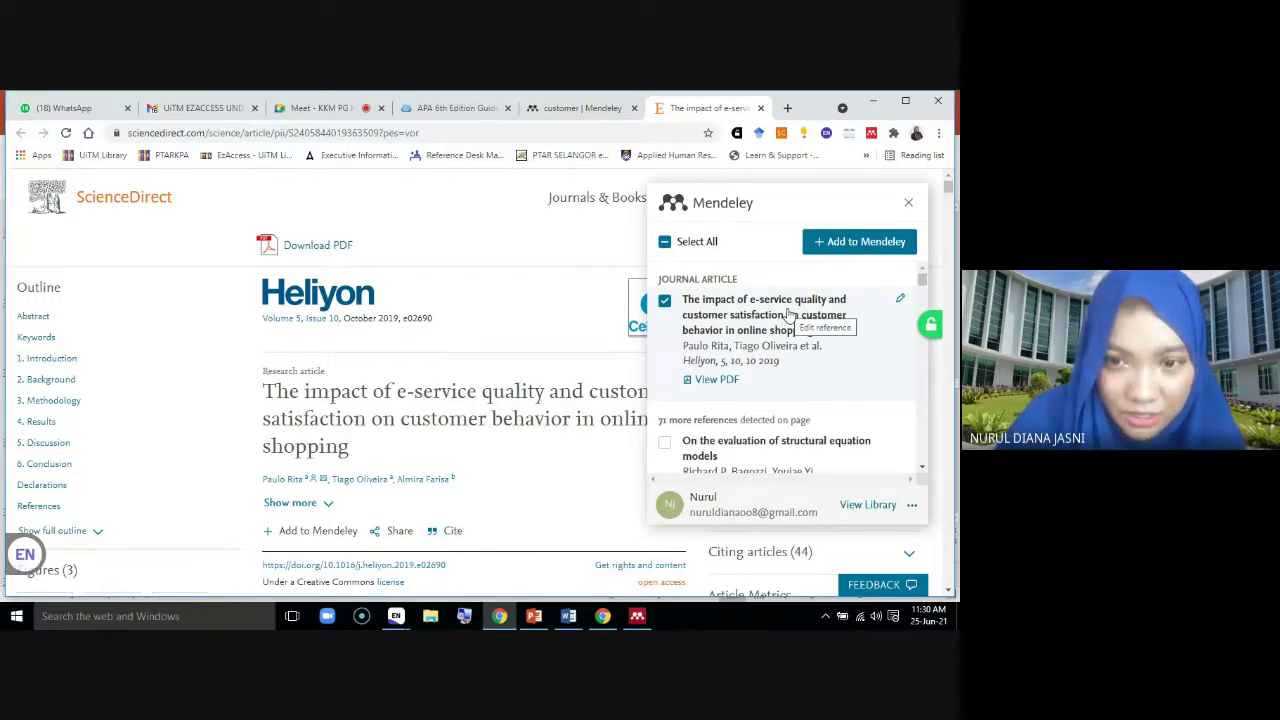
{"action": "scroll", "coordinate": [855, 345], "scroll_direction": "down", "scroll_amount": 1}
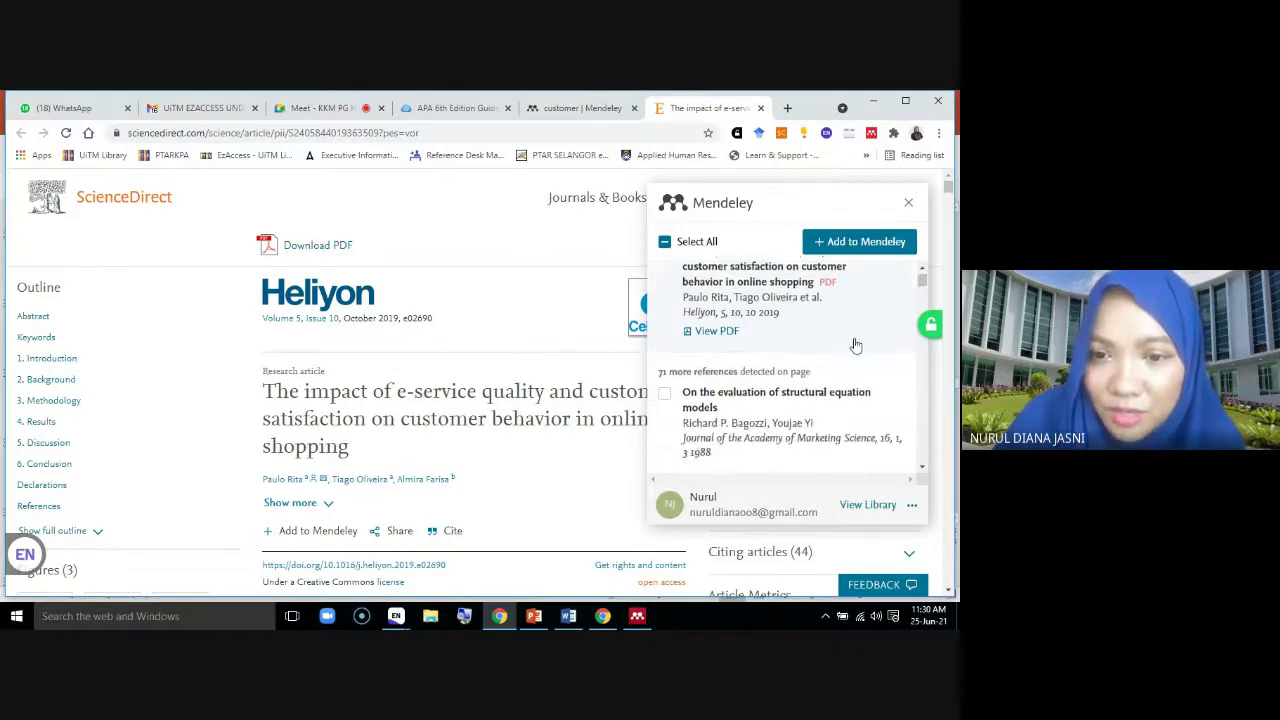
{"action": "scroll", "coordinate": [855, 345], "scroll_direction": "down", "scroll_amount": 3}
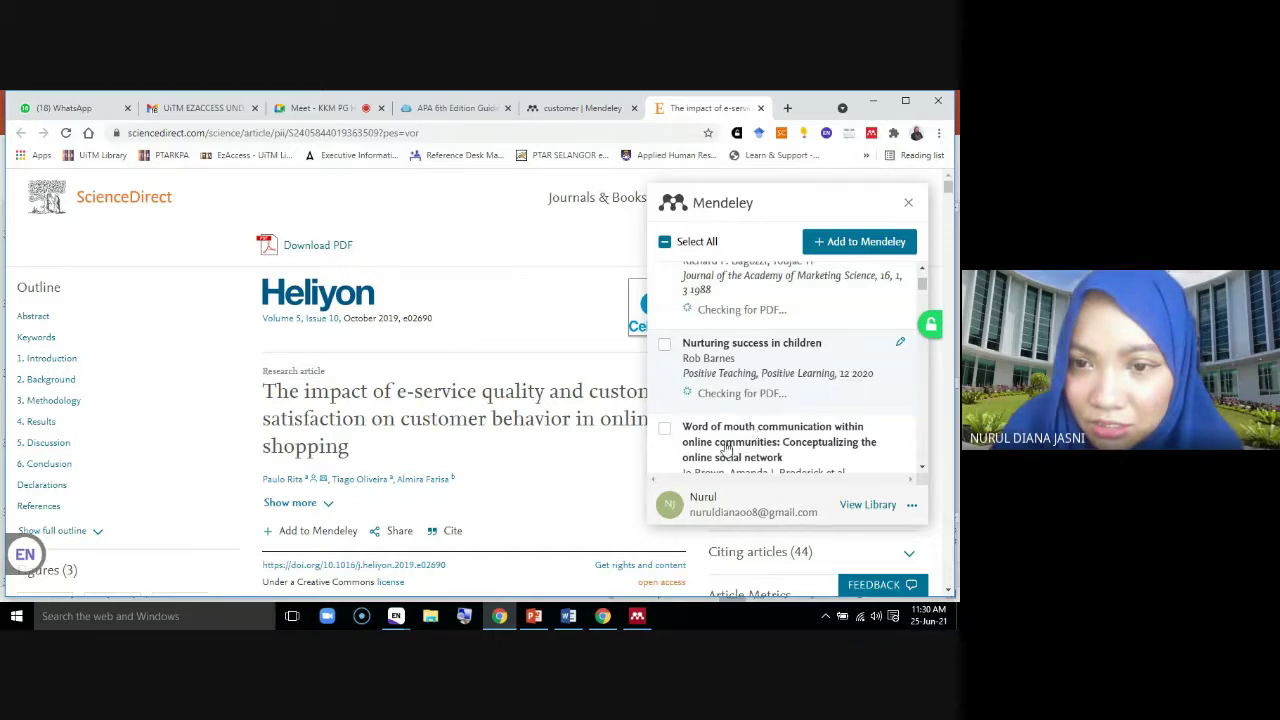
{"action": "scroll", "coordinate": [725, 448], "scroll_direction": "down", "scroll_amount": 1}
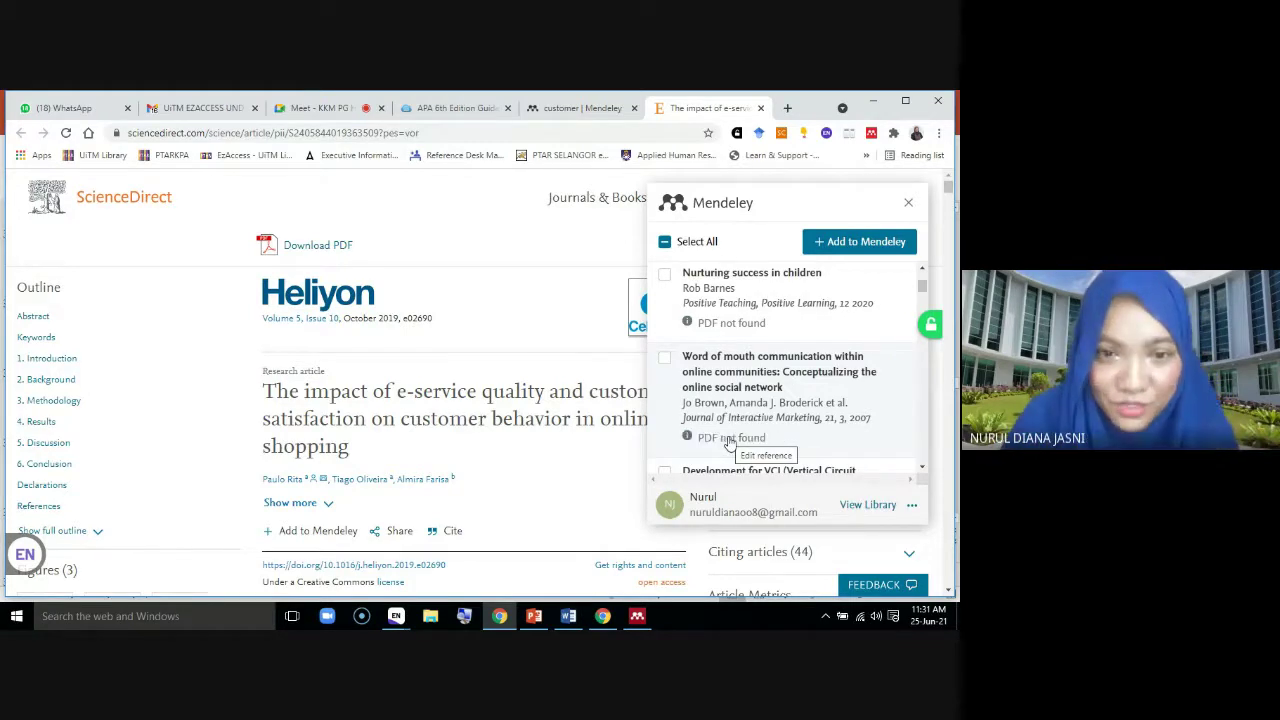
{"action": "scroll", "coordinate": [730, 443], "scroll_direction": "down", "scroll_amount": 3}
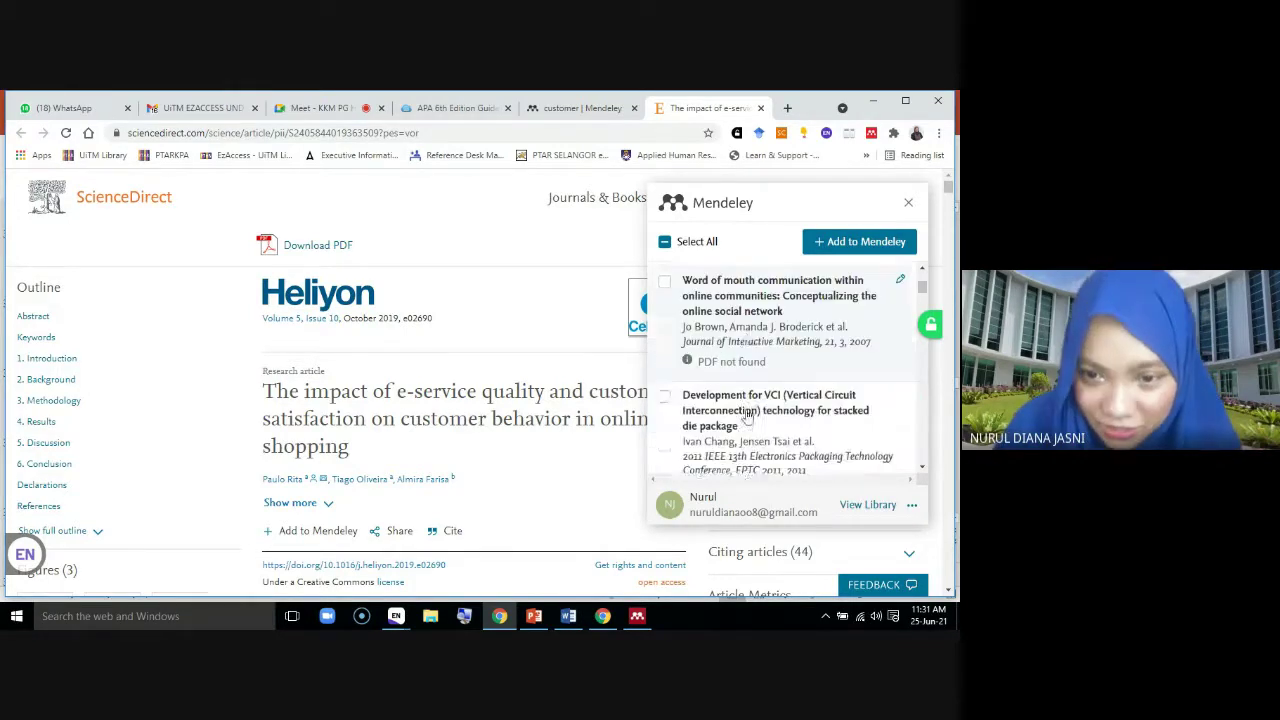
{"action": "scroll", "coordinate": [746, 415], "scroll_direction": "down", "scroll_amount": 1}
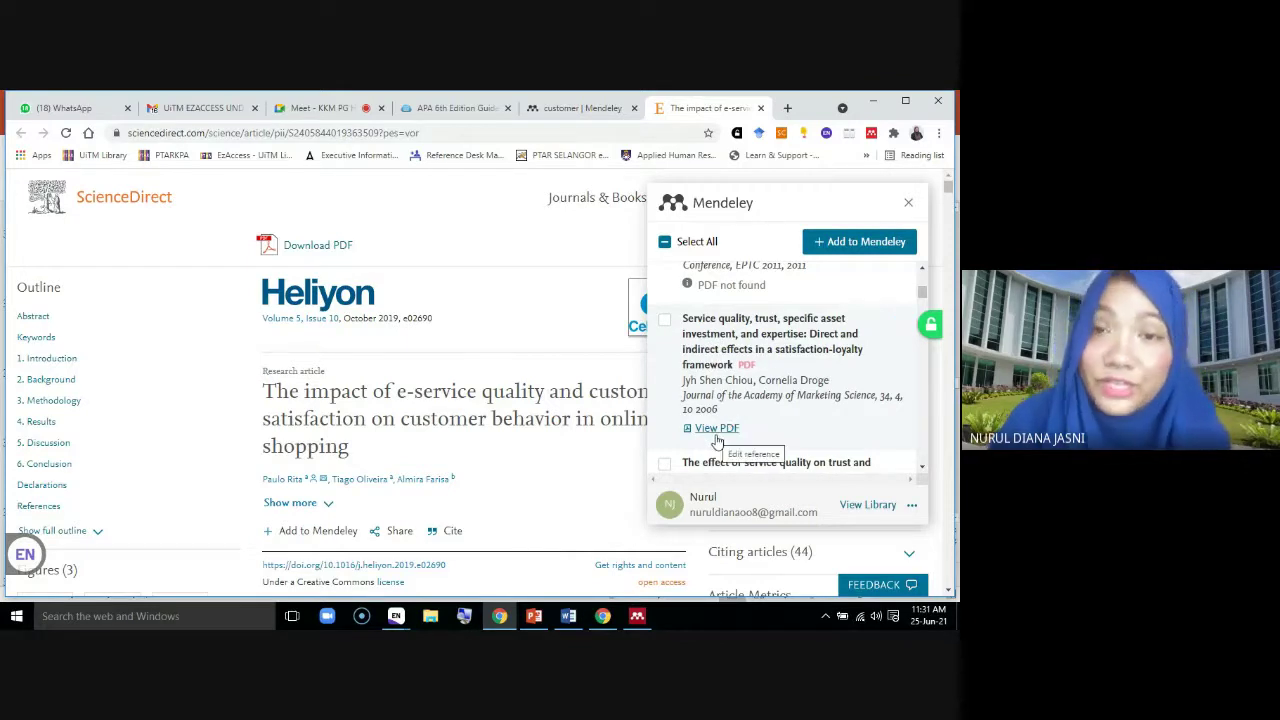
{"action": "left_click", "coordinate": [664, 321]}
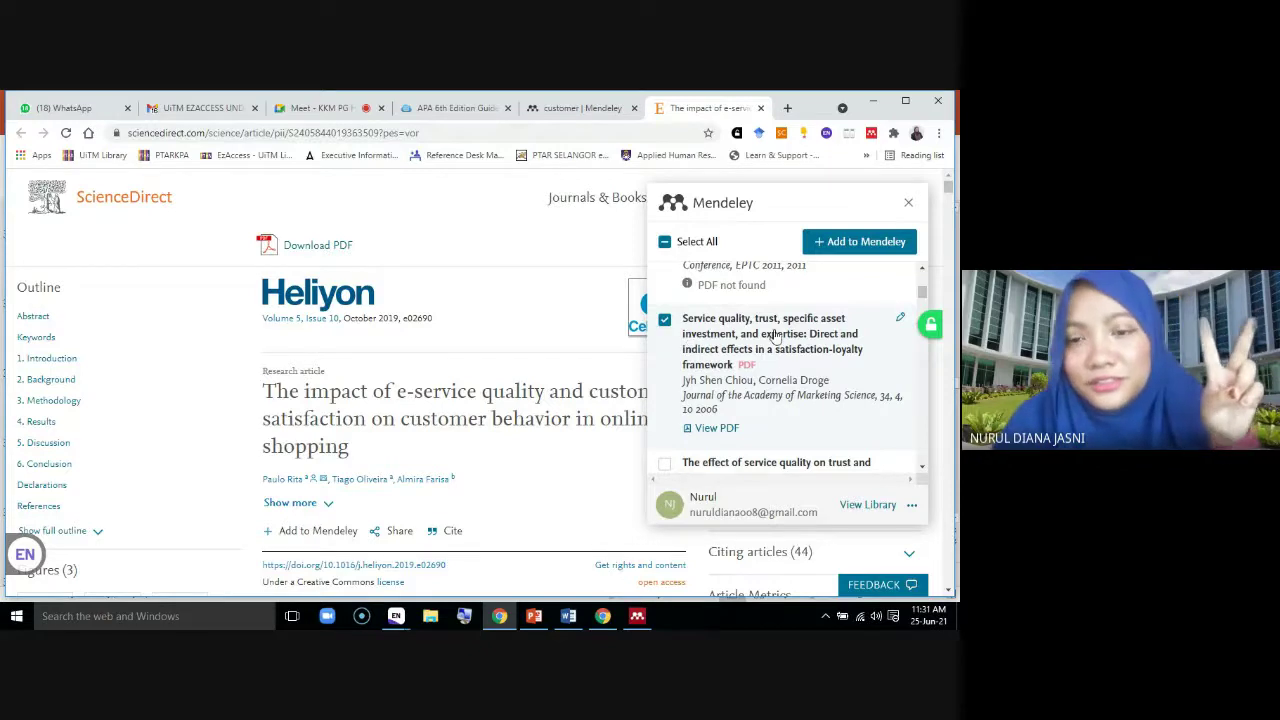
Tick the 2009 service-quality-across-generations paper and 'A National Customer Satisfaction Barometer: The Swedish Experience' for import
{"action": "scroll", "coordinate": [775, 375], "scroll_direction": "down", "scroll_amount": 3}
{"action": "mouse_move", "coordinate": [778, 378]}
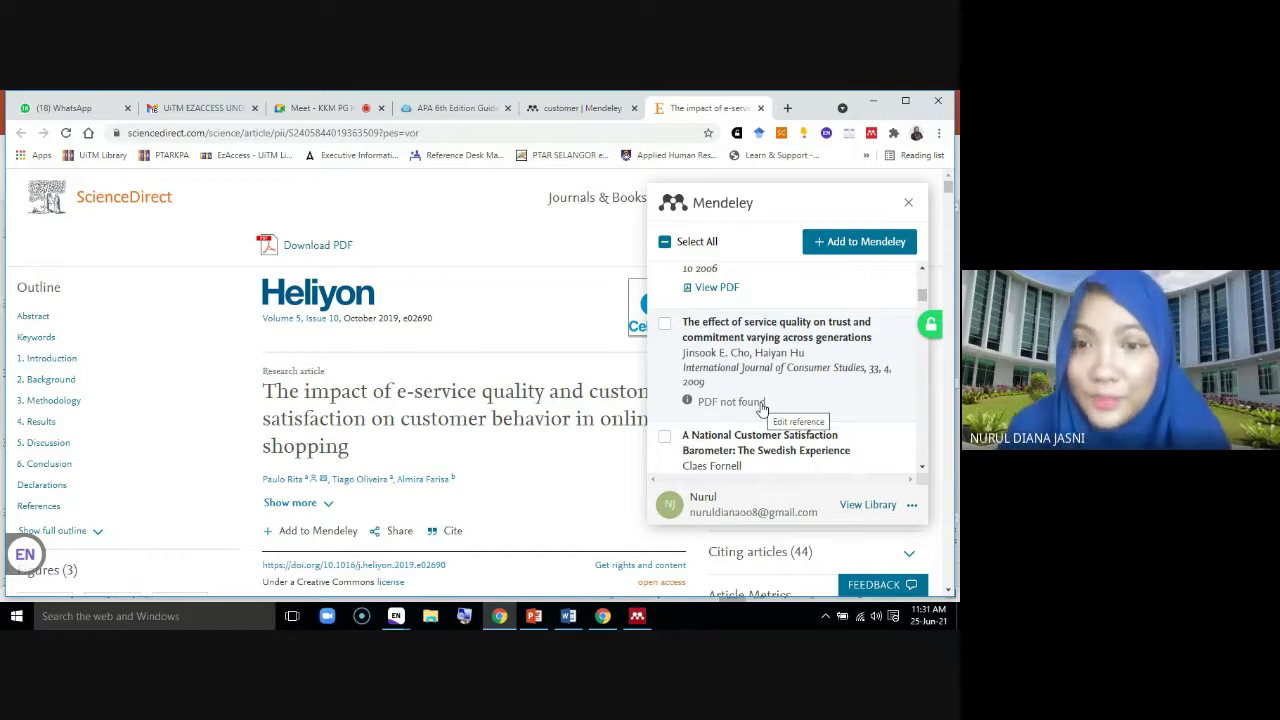
{"action": "scroll", "coordinate": [789, 370], "scroll_direction": "down", "scroll_amount": 1}
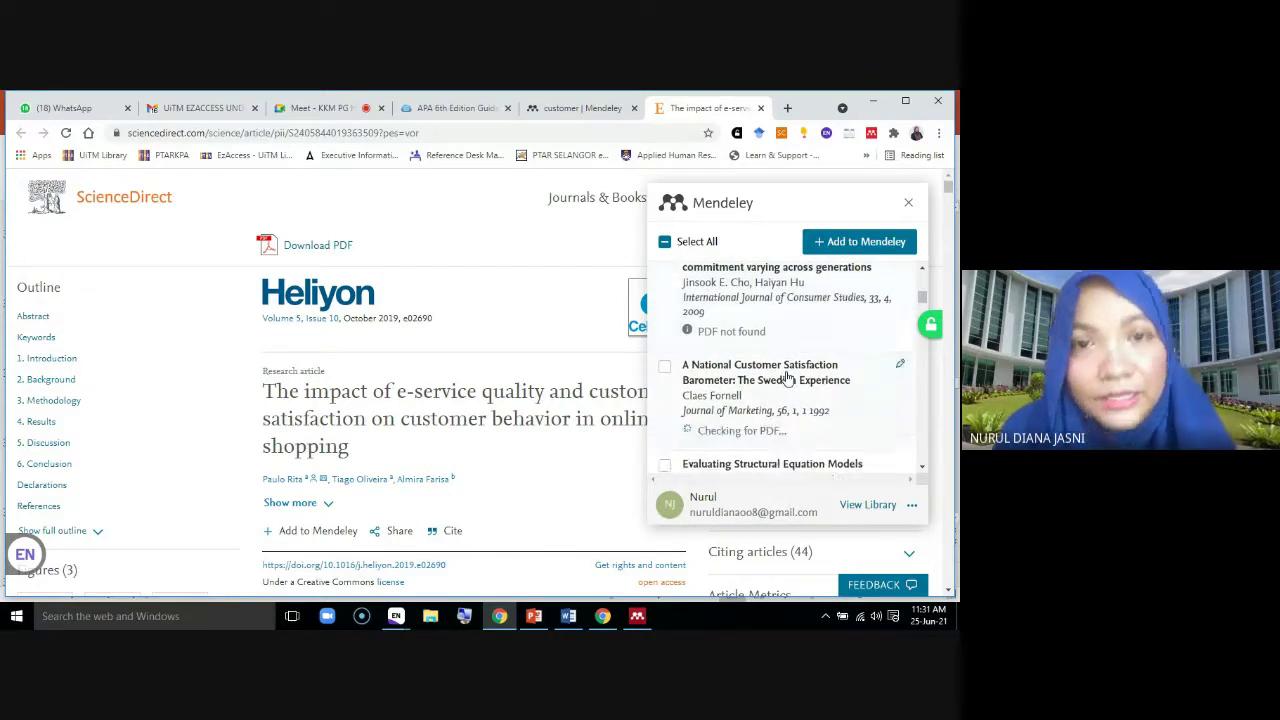
{"action": "scroll", "coordinate": [789, 377], "scroll_direction": "down", "scroll_amount": 3}
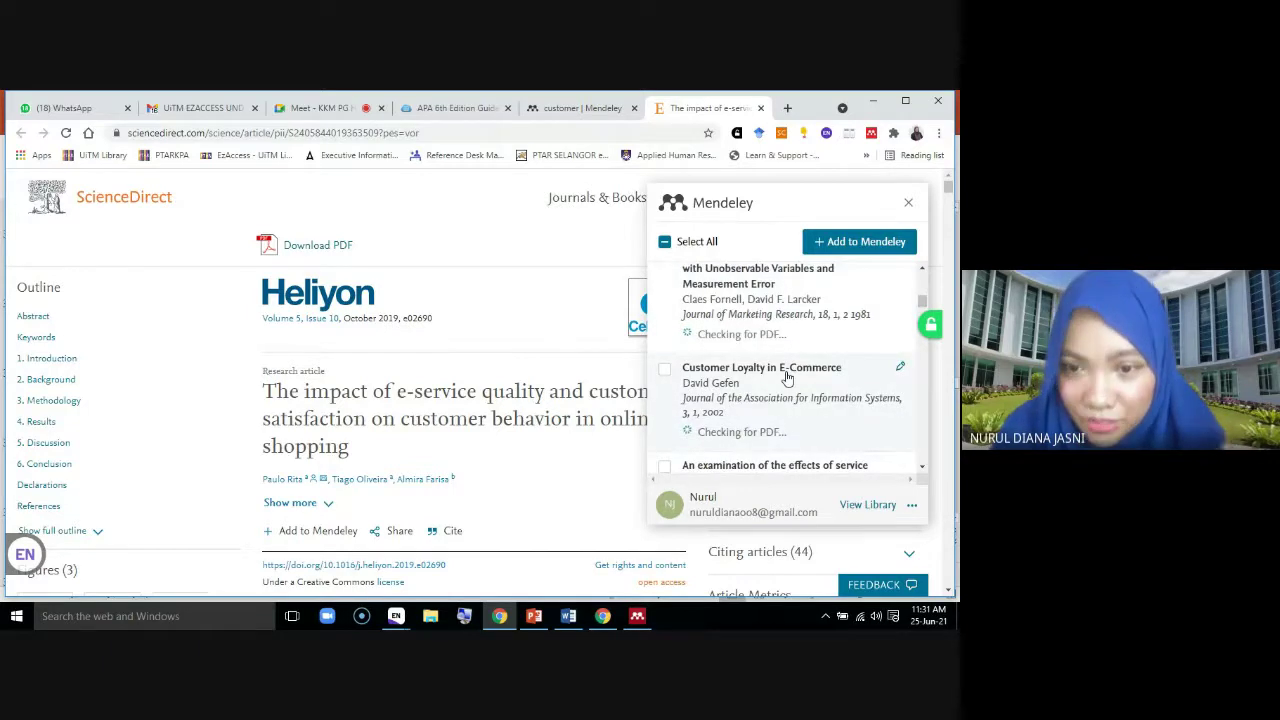
{"action": "scroll", "coordinate": [787, 377], "scroll_direction": "down", "scroll_amount": 4}
{"action": "scroll", "coordinate": [787, 377], "scroll_direction": "down", "scroll_amount": 2}
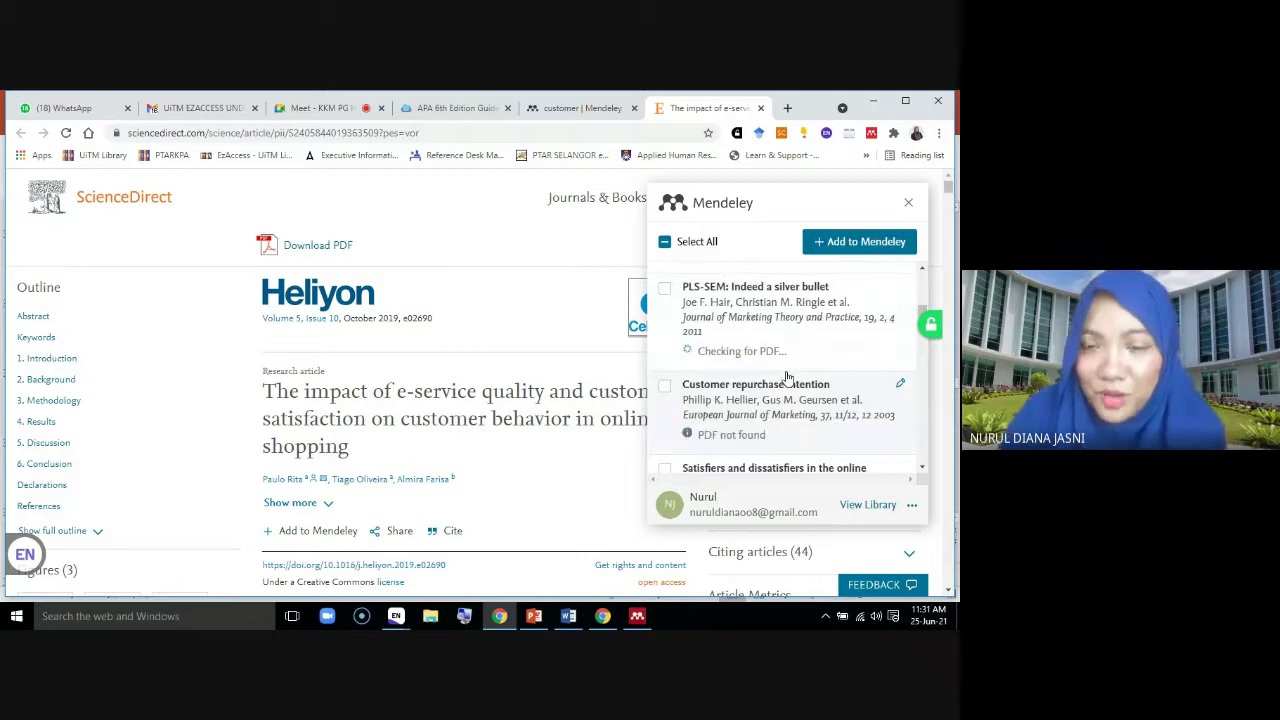
{"action": "scroll", "coordinate": [787, 377], "scroll_direction": "down", "scroll_amount": 2}
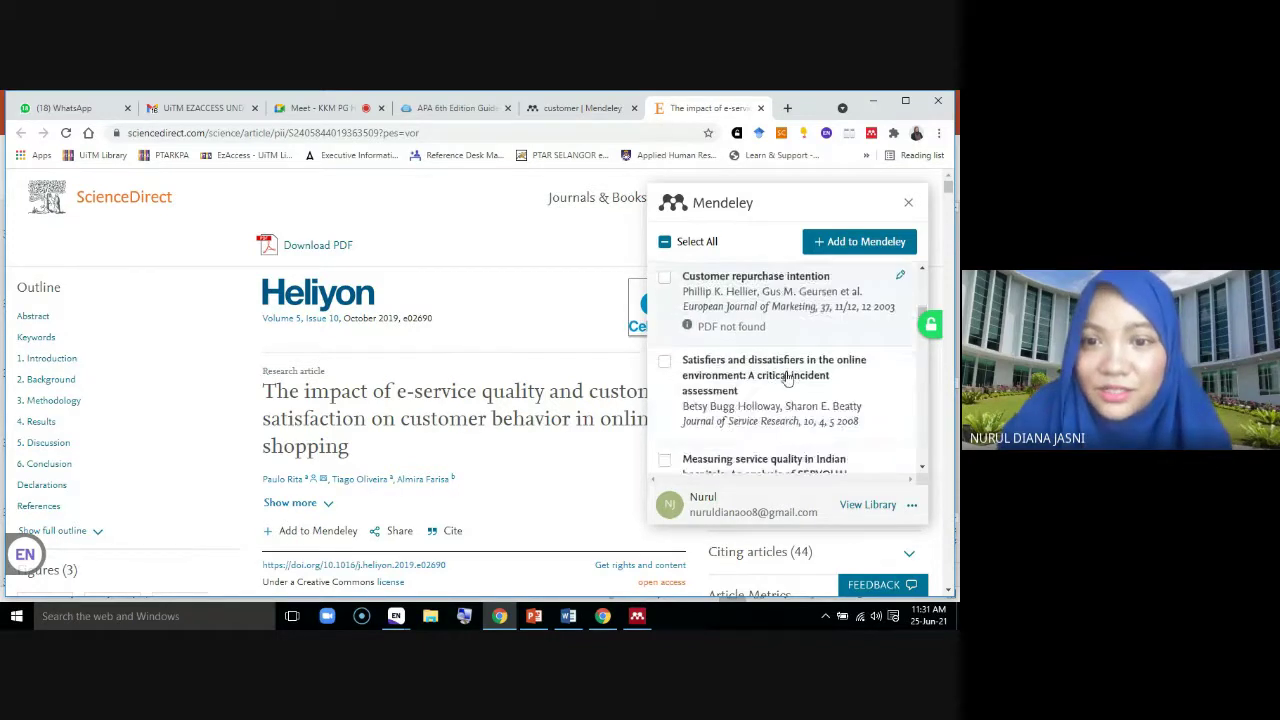
{"action": "scroll", "coordinate": [787, 377], "scroll_direction": "down", "scroll_amount": 2}
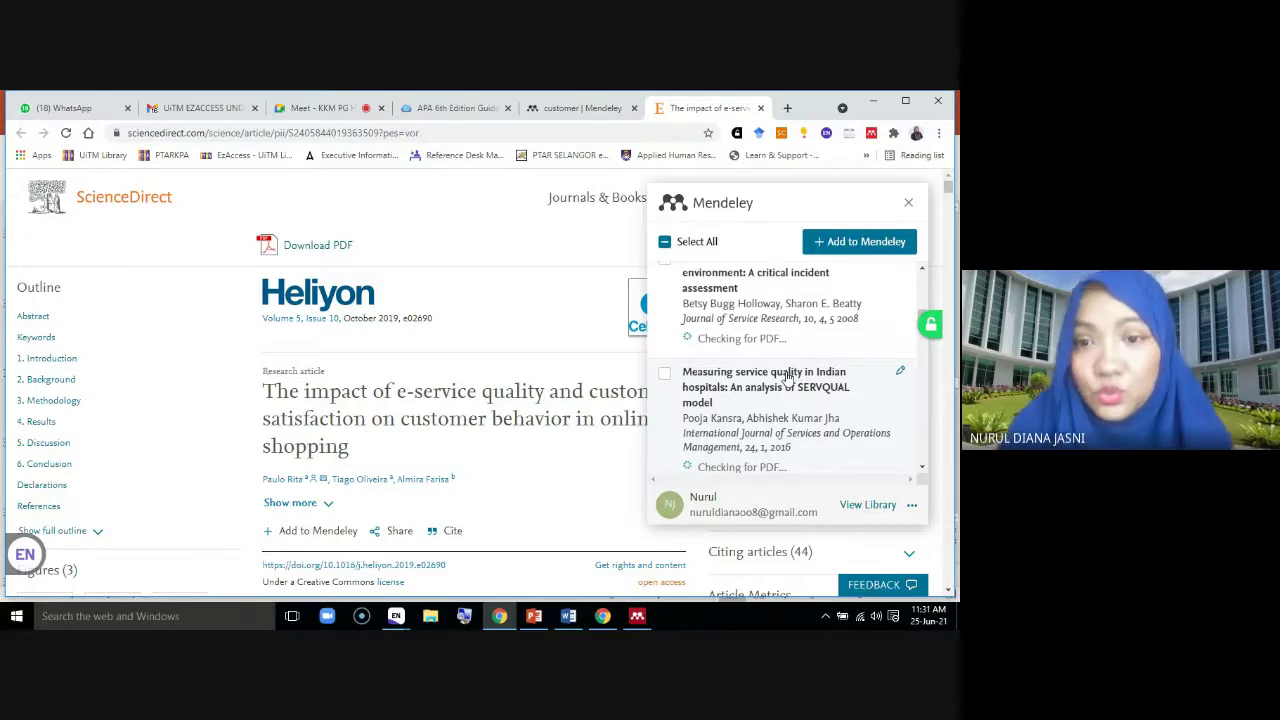
{"action": "scroll", "coordinate": [773, 350], "scroll_direction": "up", "scroll_amount": 3}
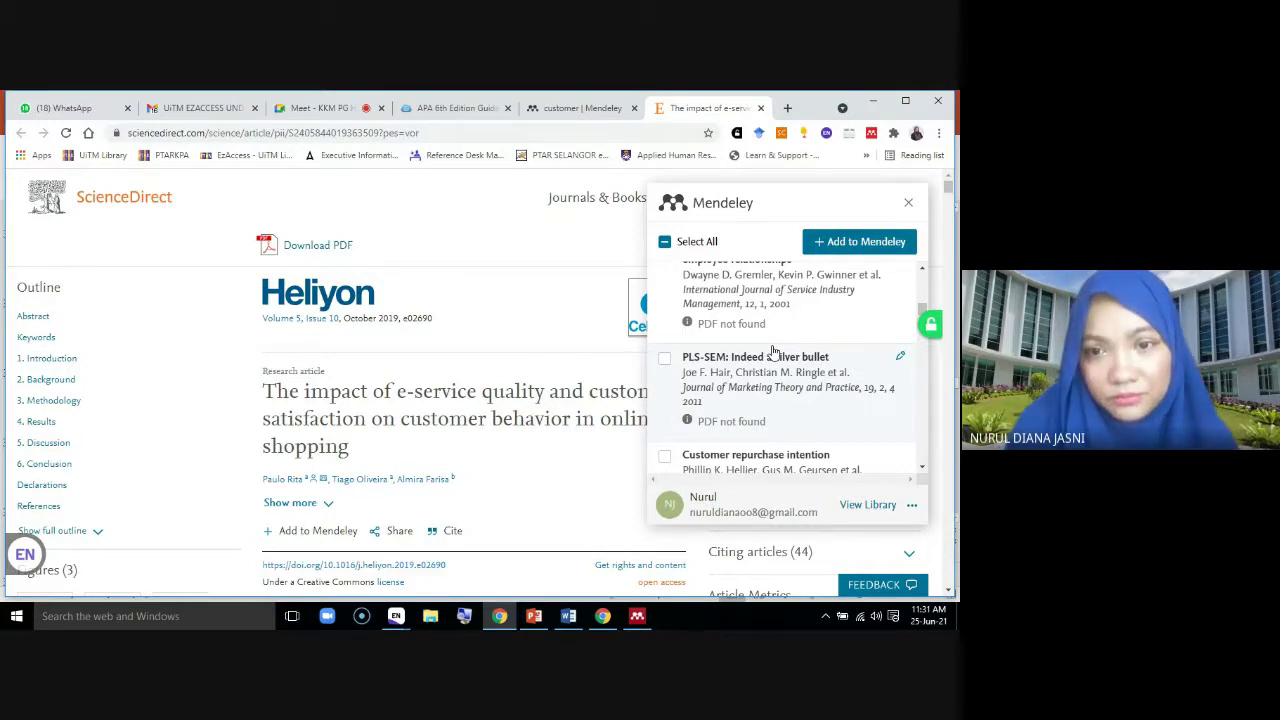
{"action": "scroll", "coordinate": [773, 350], "scroll_direction": "up", "scroll_amount": 1}
{"action": "scroll", "coordinate": [773, 350], "scroll_direction": "up", "scroll_amount": 3}
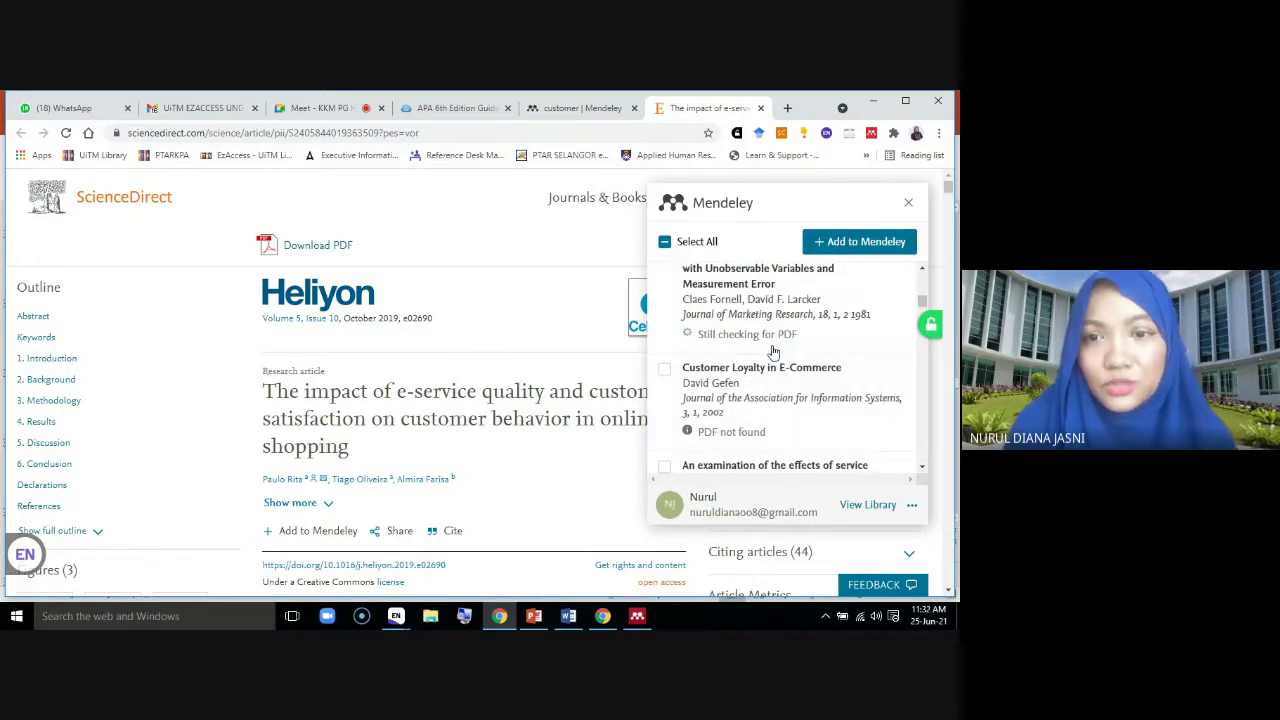
{"action": "scroll", "coordinate": [760, 385], "scroll_direction": "up", "scroll_amount": 1}
{"action": "scroll", "coordinate": [780, 380], "scroll_direction": "up", "scroll_amount": 3}
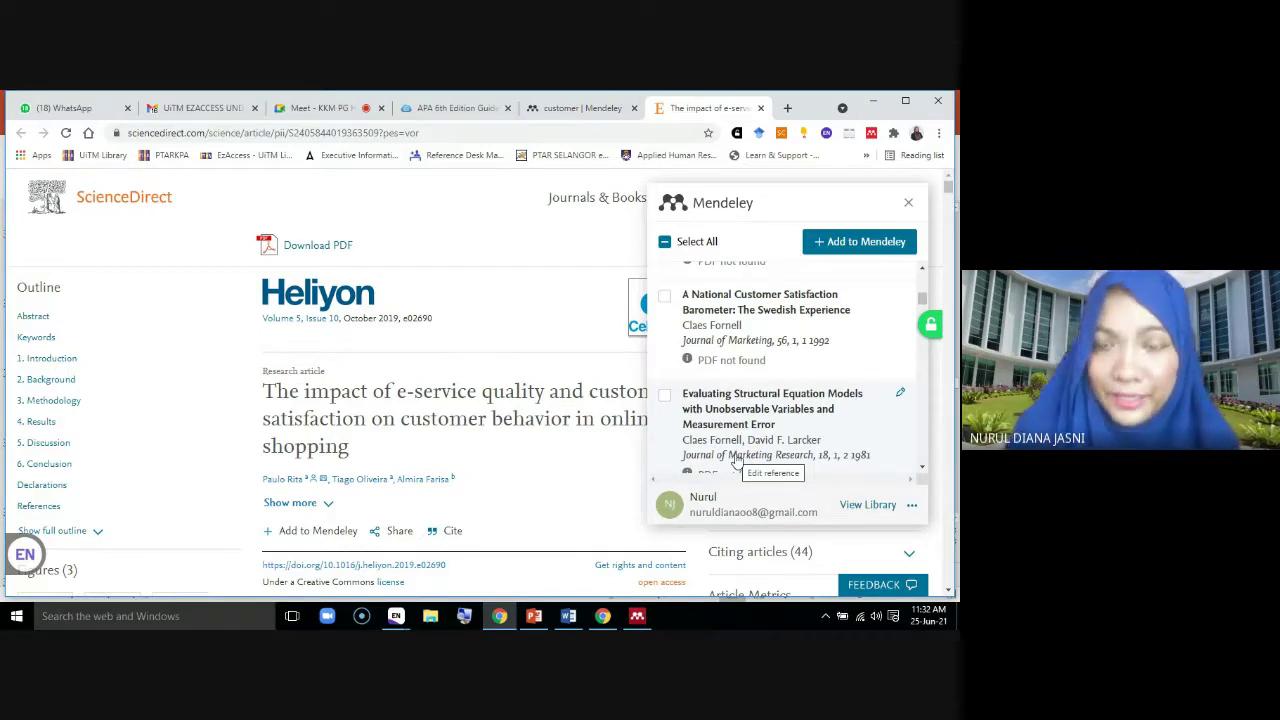
{"action": "scroll", "coordinate": [776, 399], "scroll_direction": "up", "scroll_amount": 5}
{"action": "scroll", "coordinate": [776, 399], "scroll_direction": "down", "scroll_amount": 2}
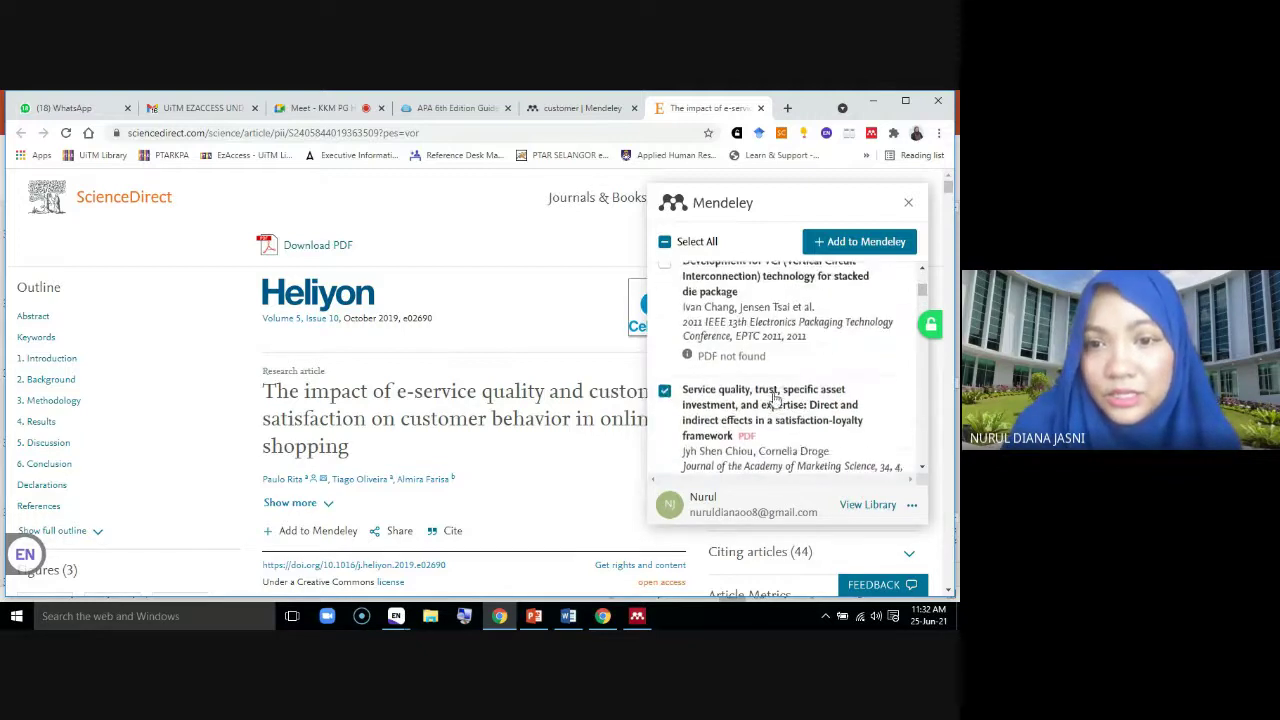
{"action": "scroll", "coordinate": [776, 399], "scroll_direction": "down", "scroll_amount": 2}
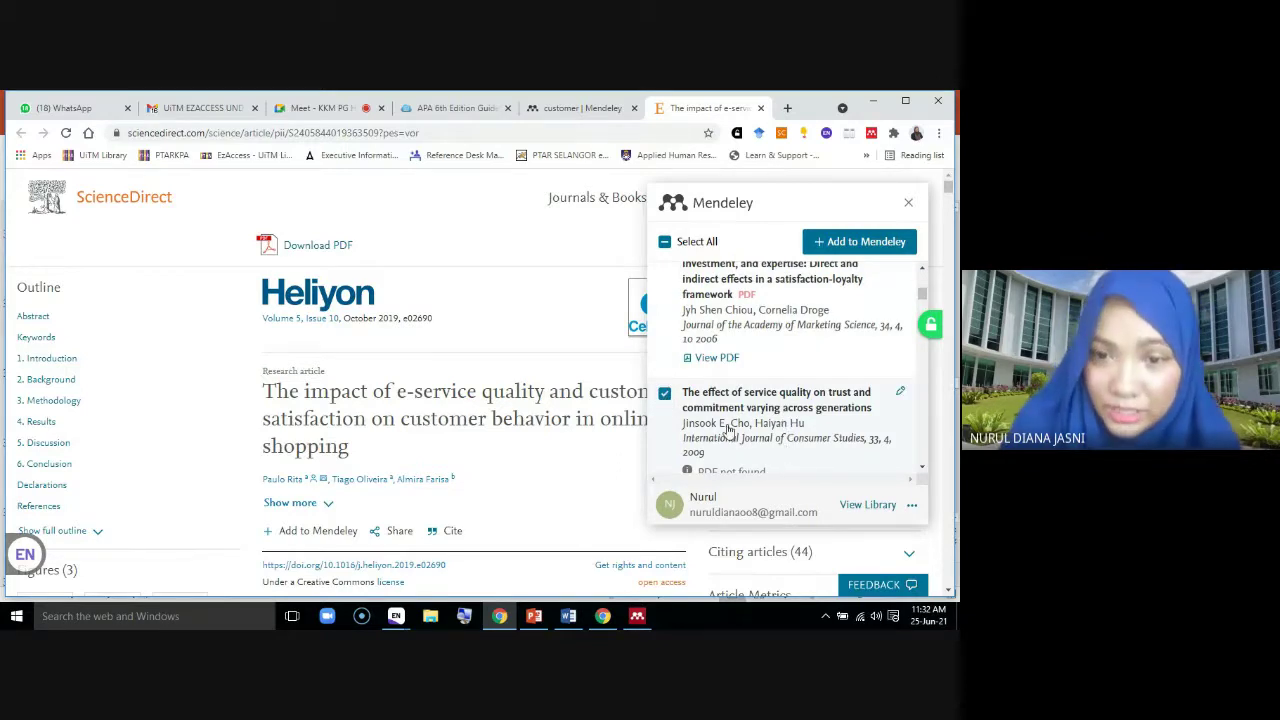
{"action": "scroll", "coordinate": [717, 383], "scroll_direction": "down", "scroll_amount": 2}
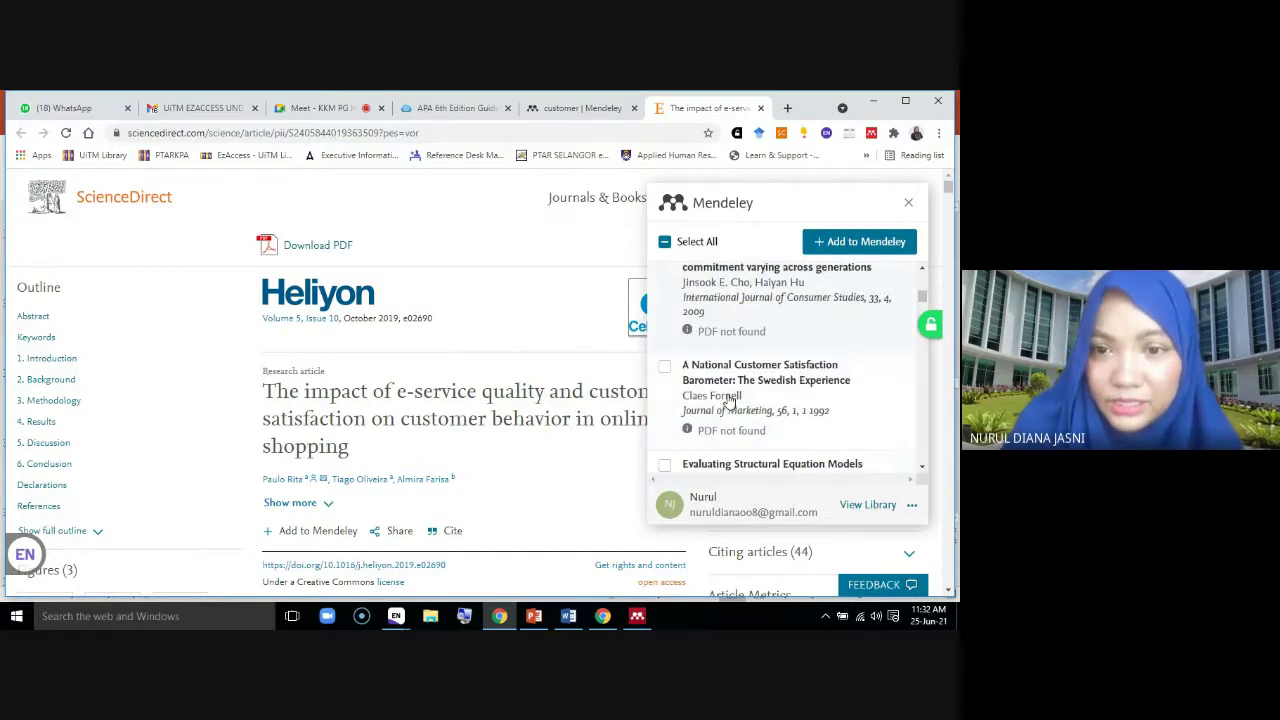
{"action": "left_click", "coordinate": [665, 370]}
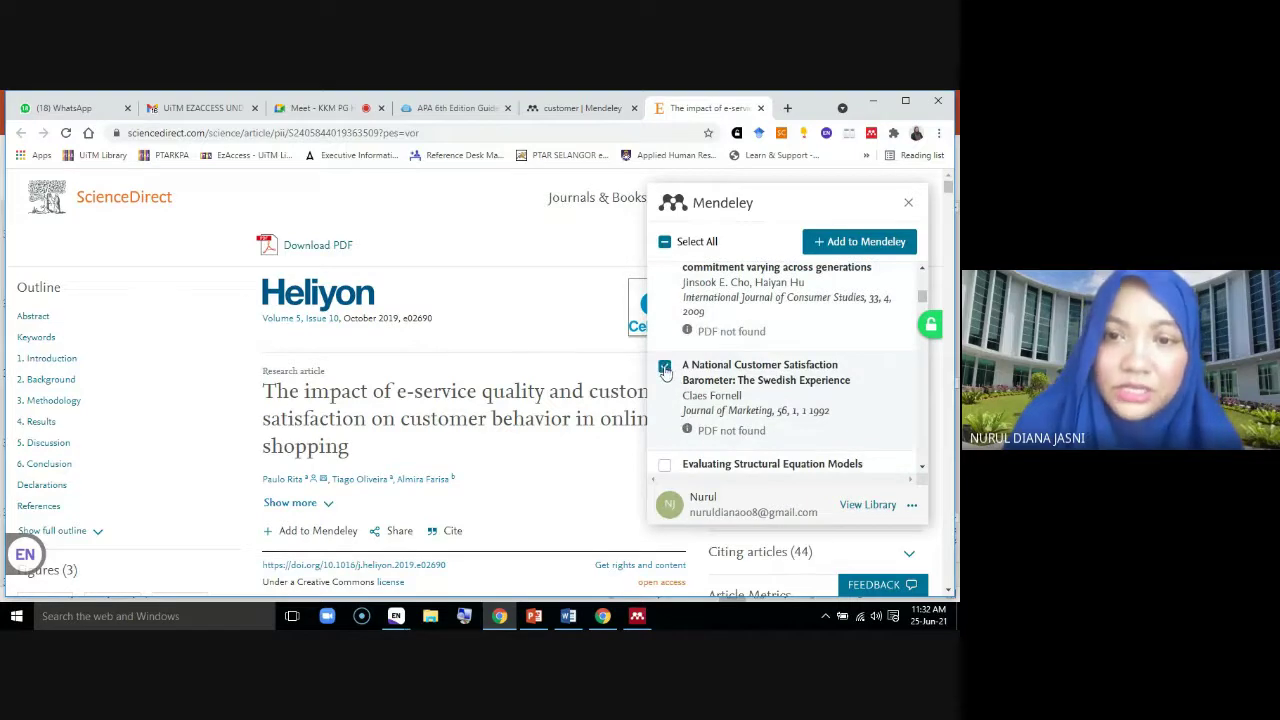
{"action": "scroll", "coordinate": [776, 388], "scroll_direction": "down", "scroll_amount": 4}
{"action": "scroll", "coordinate": [776, 388], "scroll_direction": "up", "scroll_amount": 5}
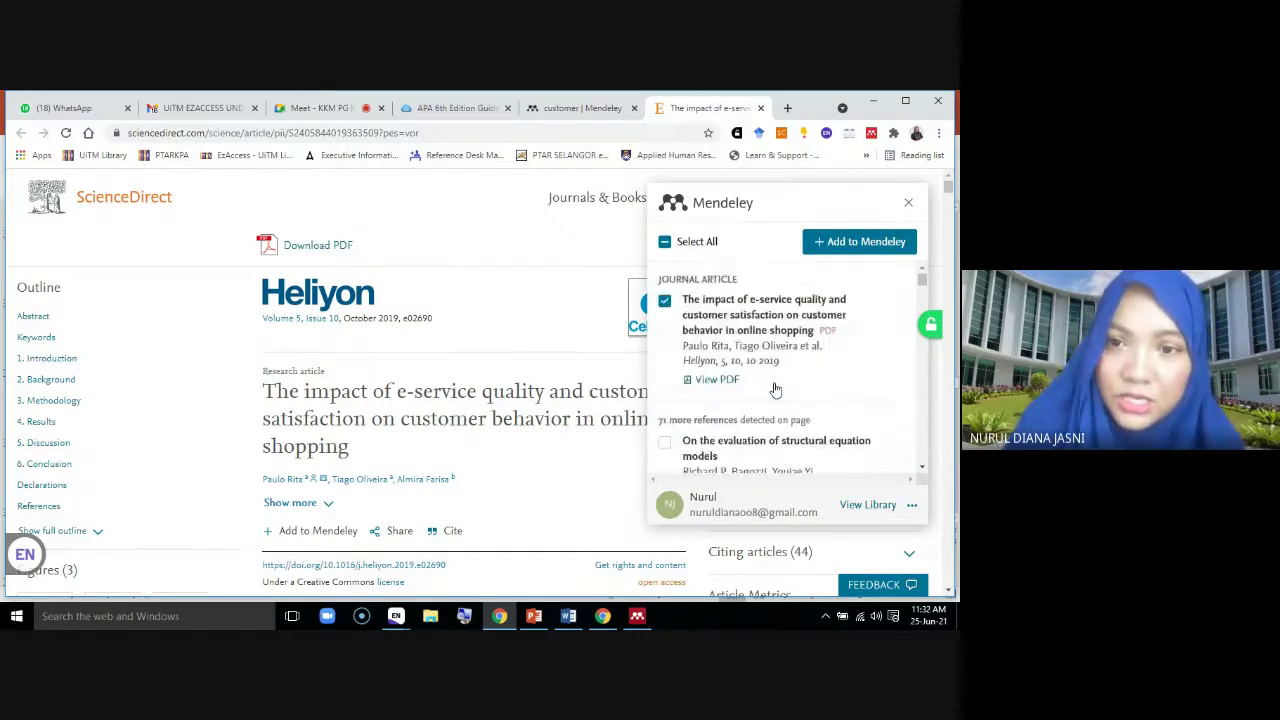
Import the ticked references into Mendeley and dismiss the 'Uploading … PDF failed' banner
{"action": "left_click", "coordinate": [850, 245]}
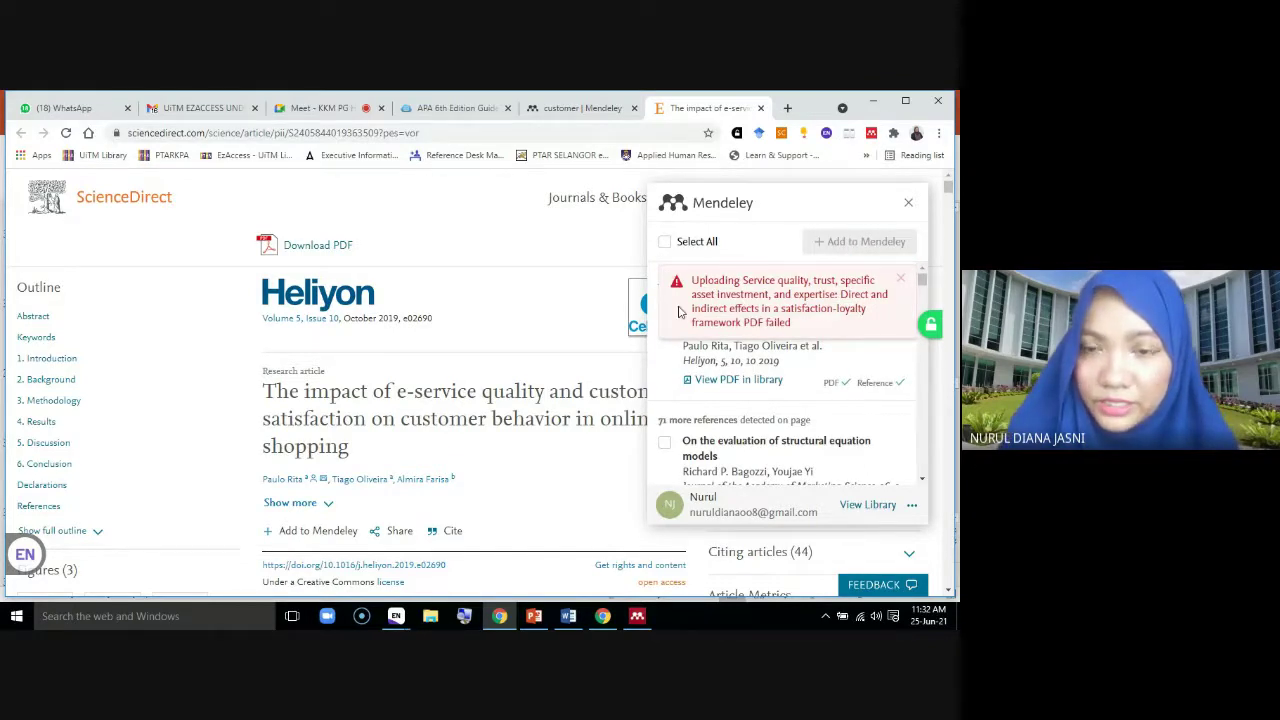
{"action": "left_click", "coordinate": [901, 281]}
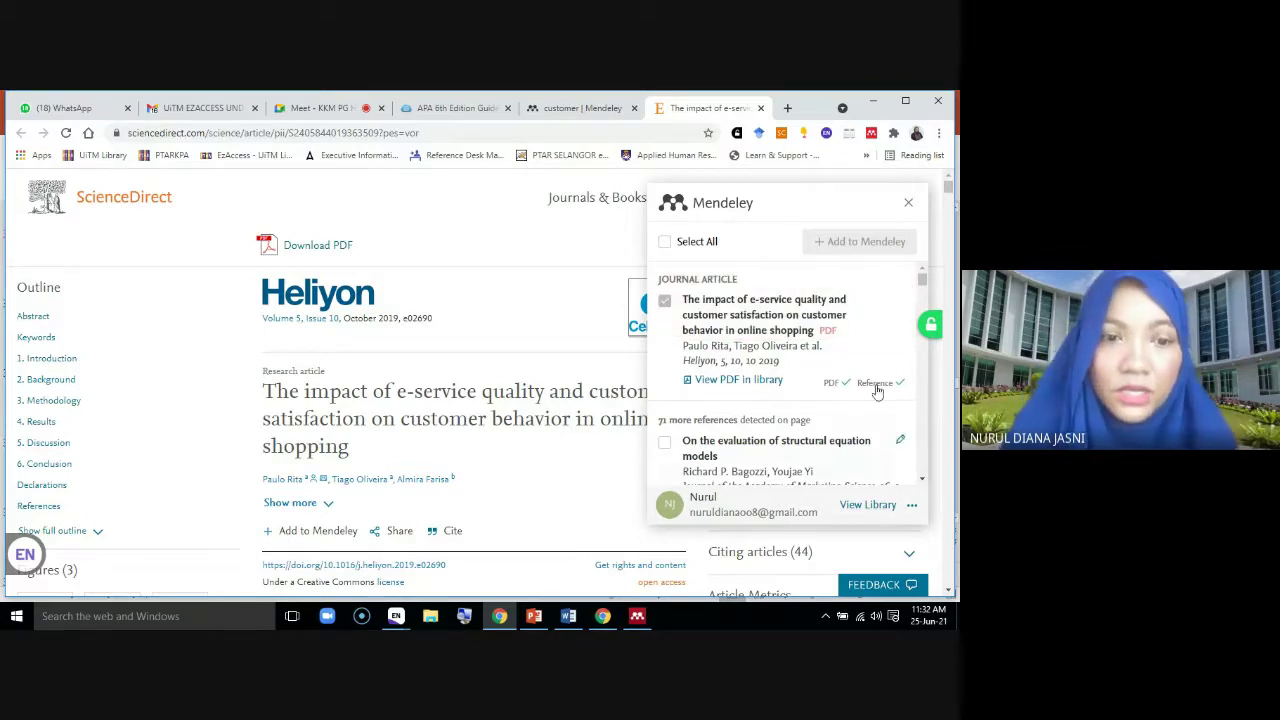
Sync Mendeley Desktop with Mendeley Web, then go back to the ScienceDirect e-service quality page
{"action": "left_click", "coordinate": [637, 616]}
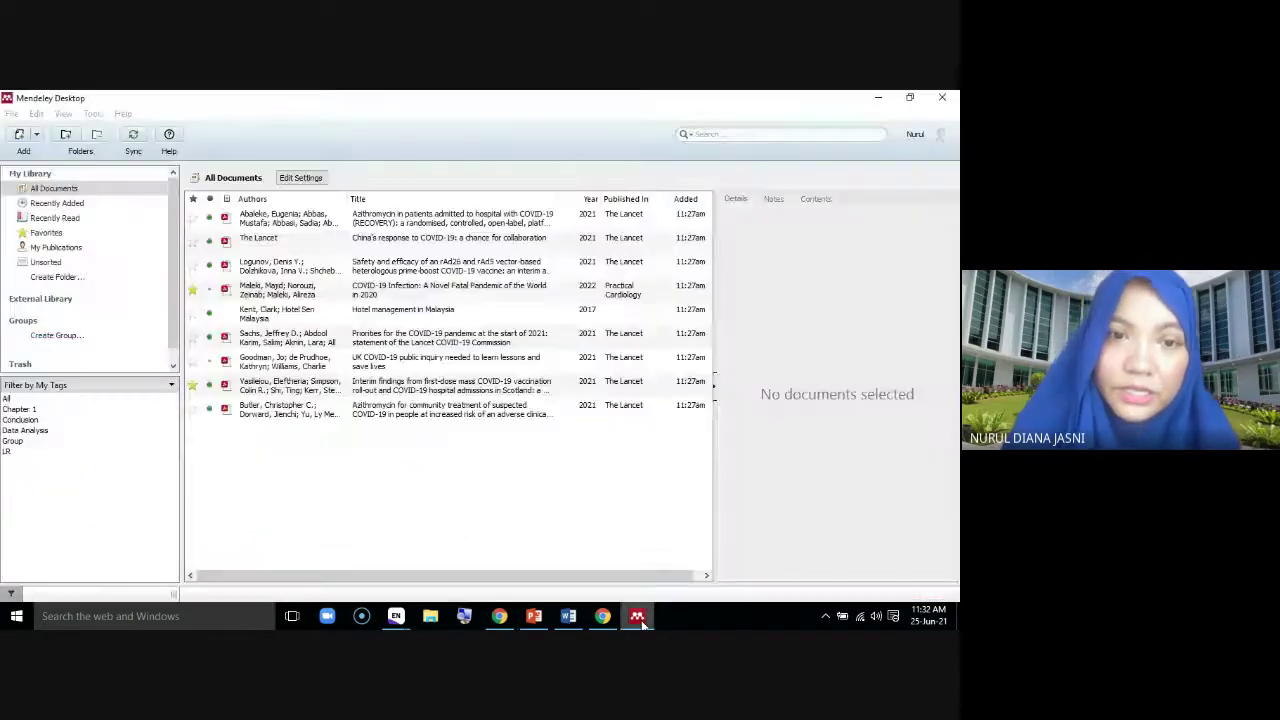
{"action": "left_click", "coordinate": [133, 140]}
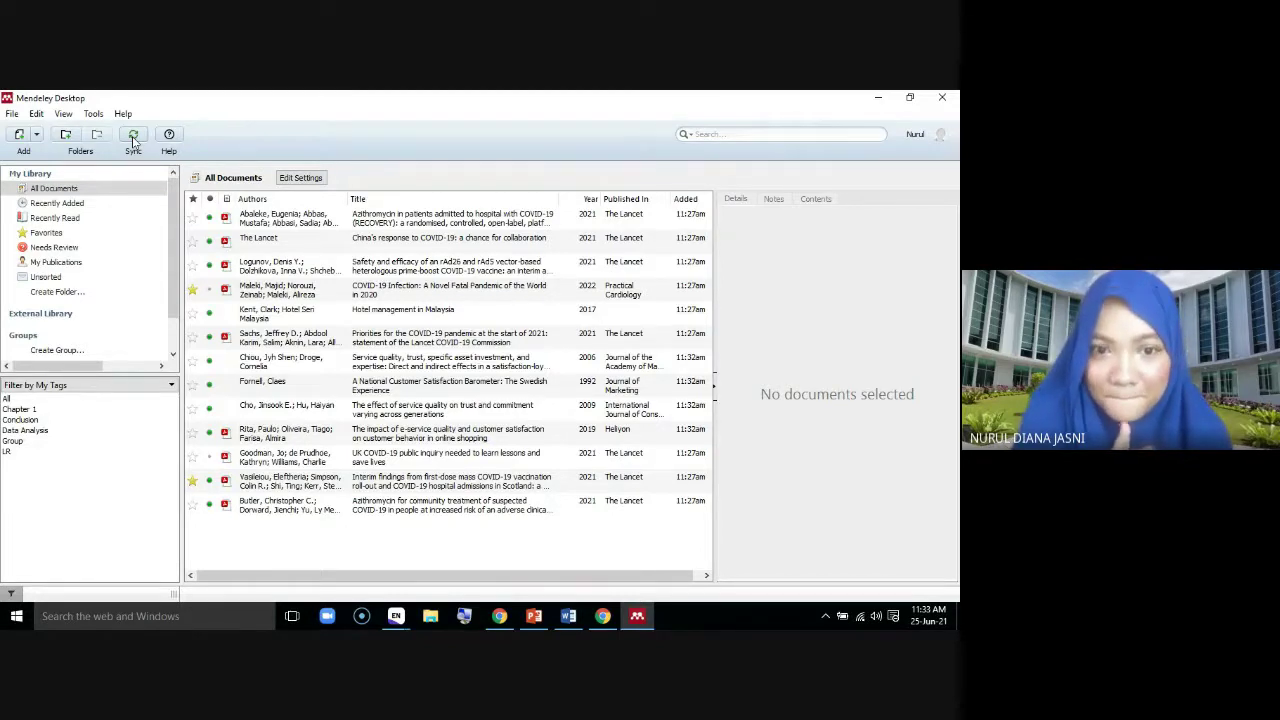
{"action": "left_click", "coordinate": [133, 138]}
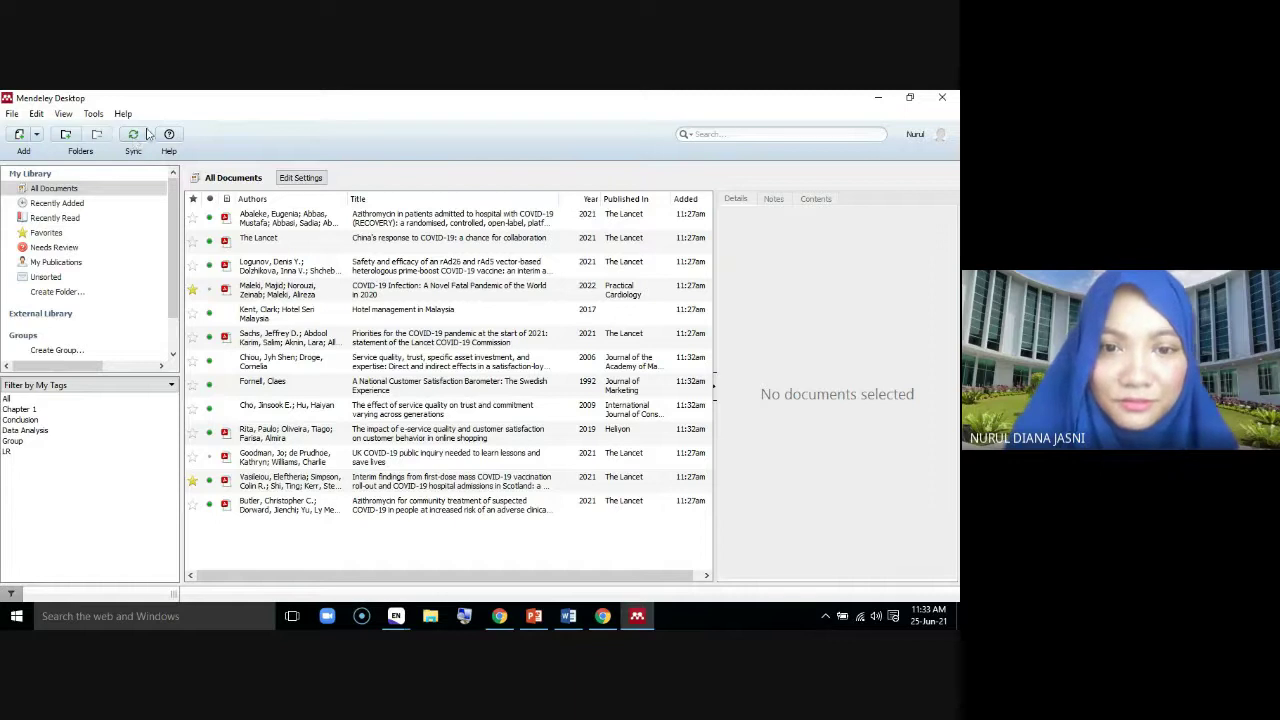
{"action": "left_click", "coordinate": [499, 617]}
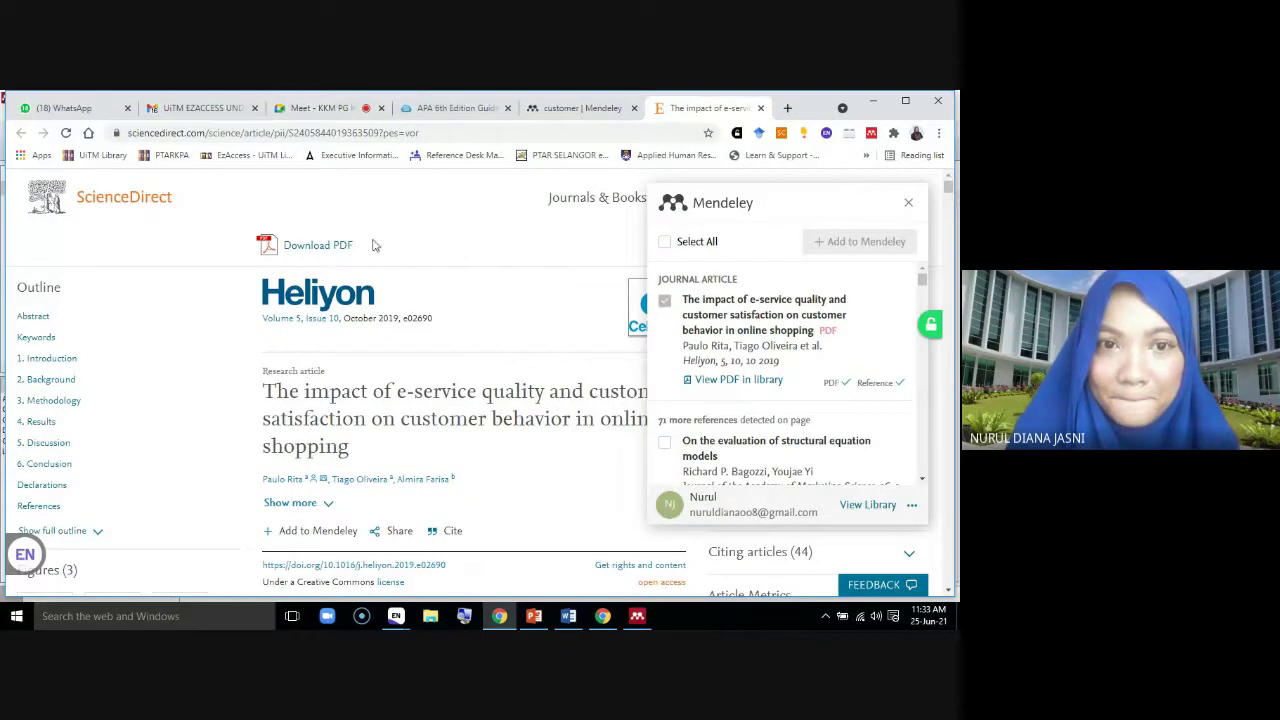
Read the Google Meet in-call chat, then bring the Mendeley Desktop library back on screen
{"action": "left_click", "coordinate": [320, 108]}
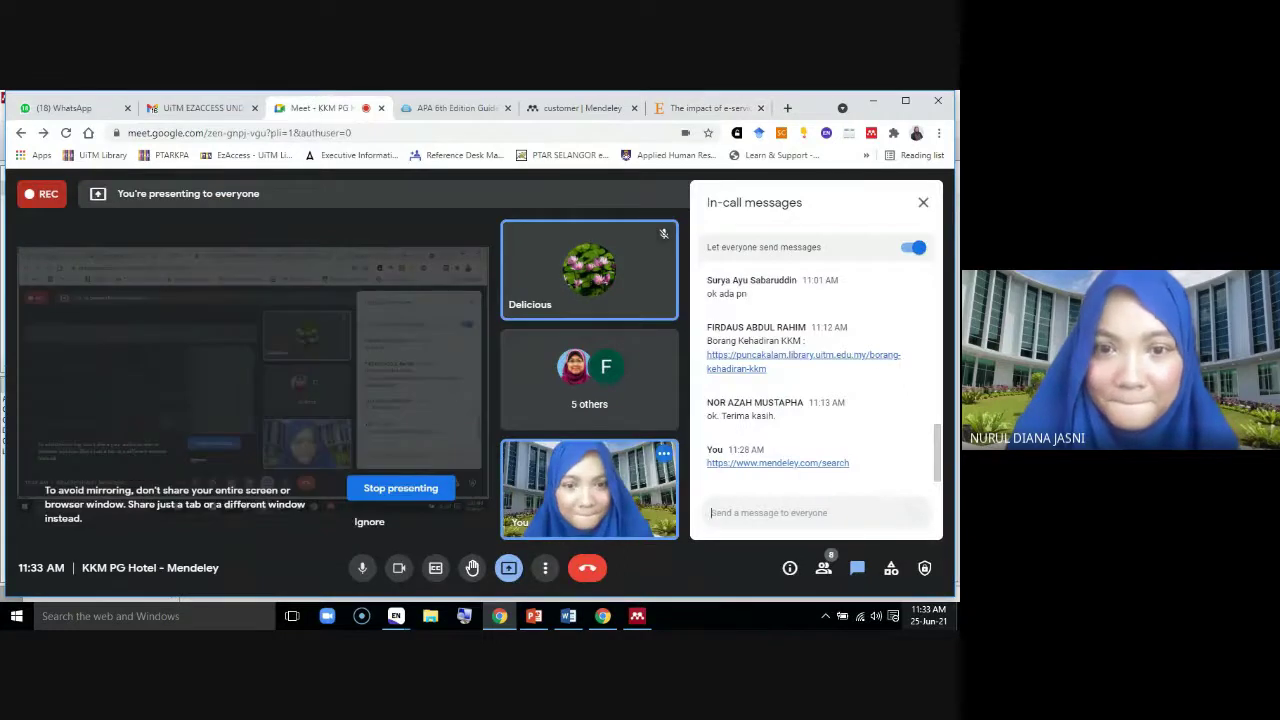
{"action": "left_click", "coordinate": [636, 616]}
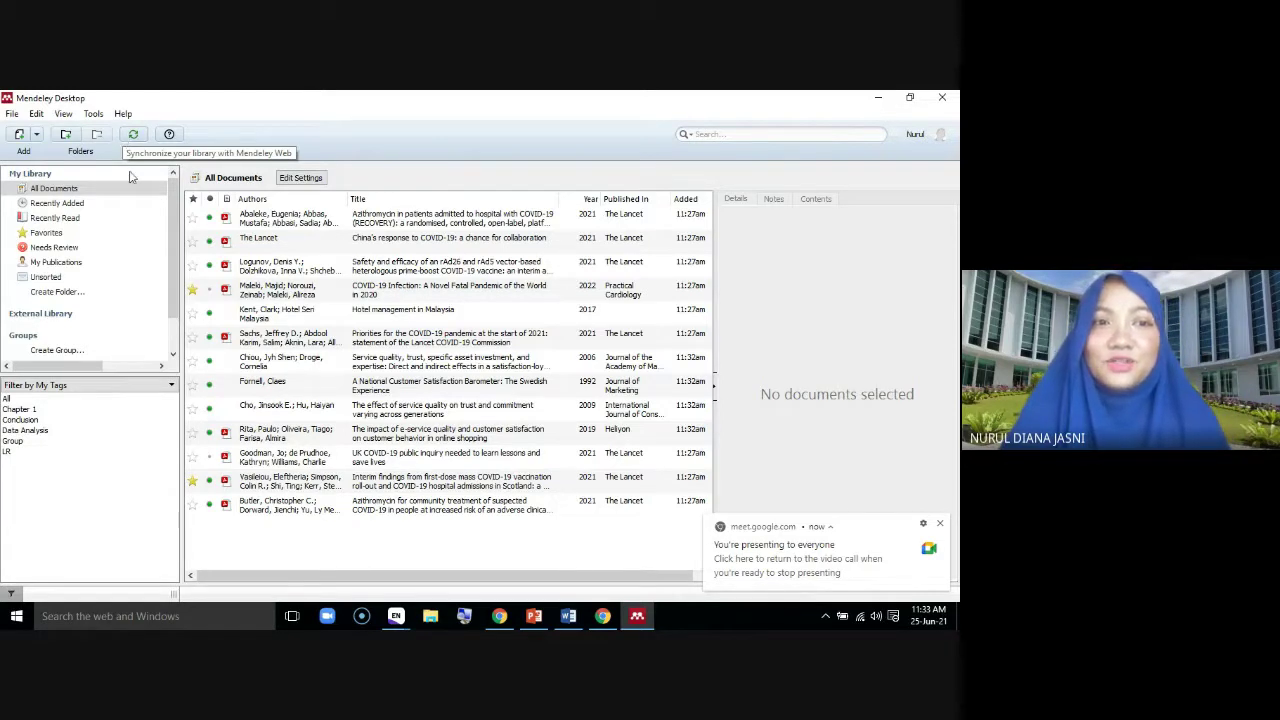
Show Recently Added and review the details of the Chou, Fornell and Cho papers
{"action": "left_click", "coordinate": [58, 204]}
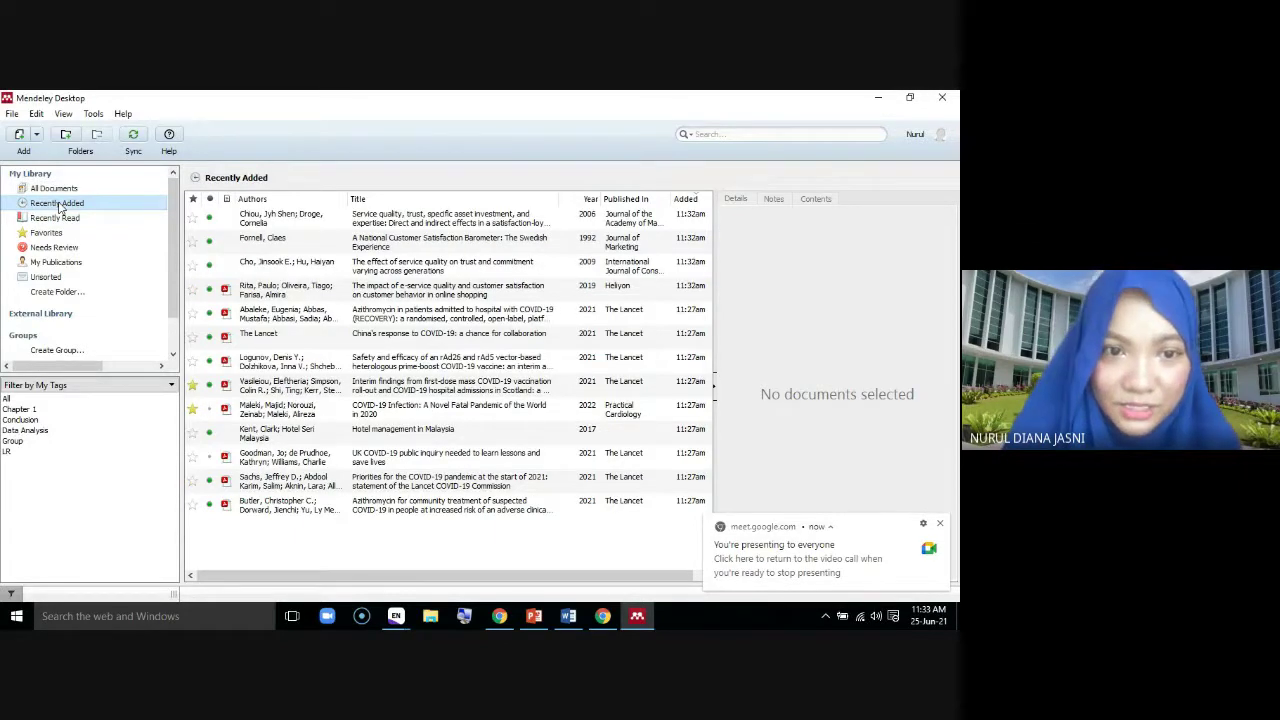
{"action": "left_click", "coordinate": [415, 224]}
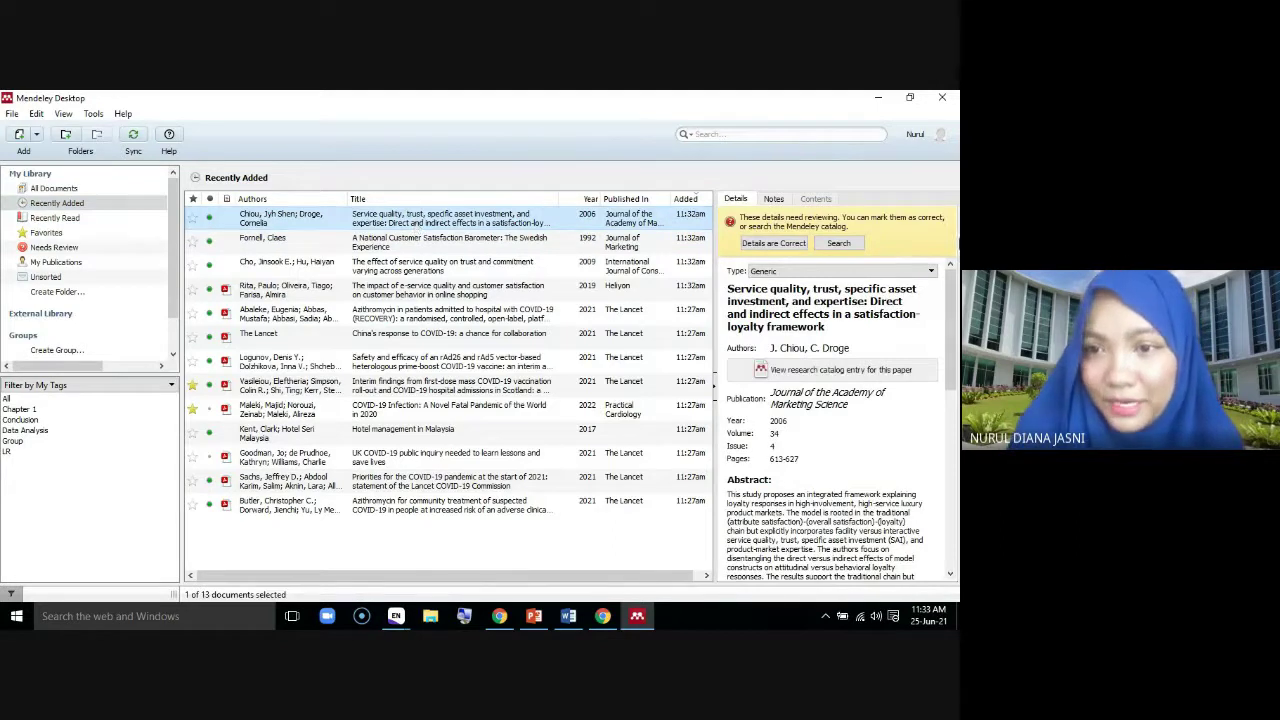
{"action": "scroll", "coordinate": [812, 392], "scroll_direction": "down", "scroll_amount": 3}
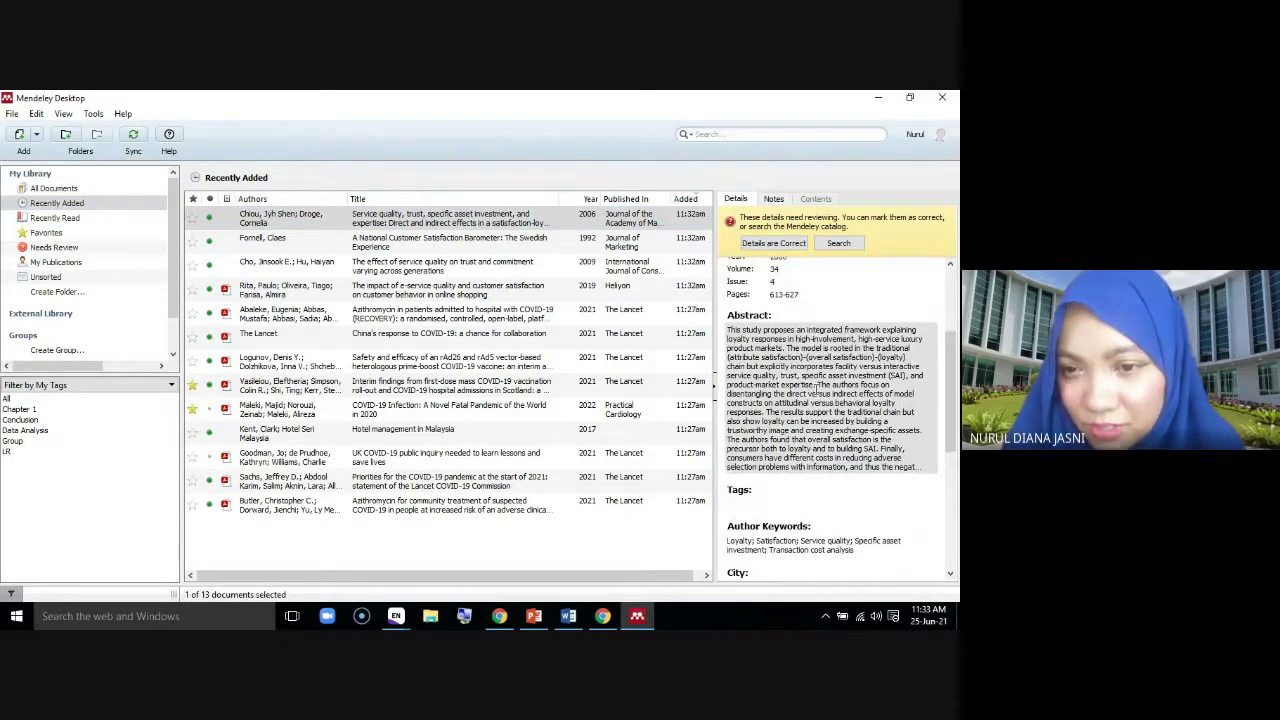
{"action": "scroll", "coordinate": [815, 385], "scroll_direction": "down", "scroll_amount": 1}
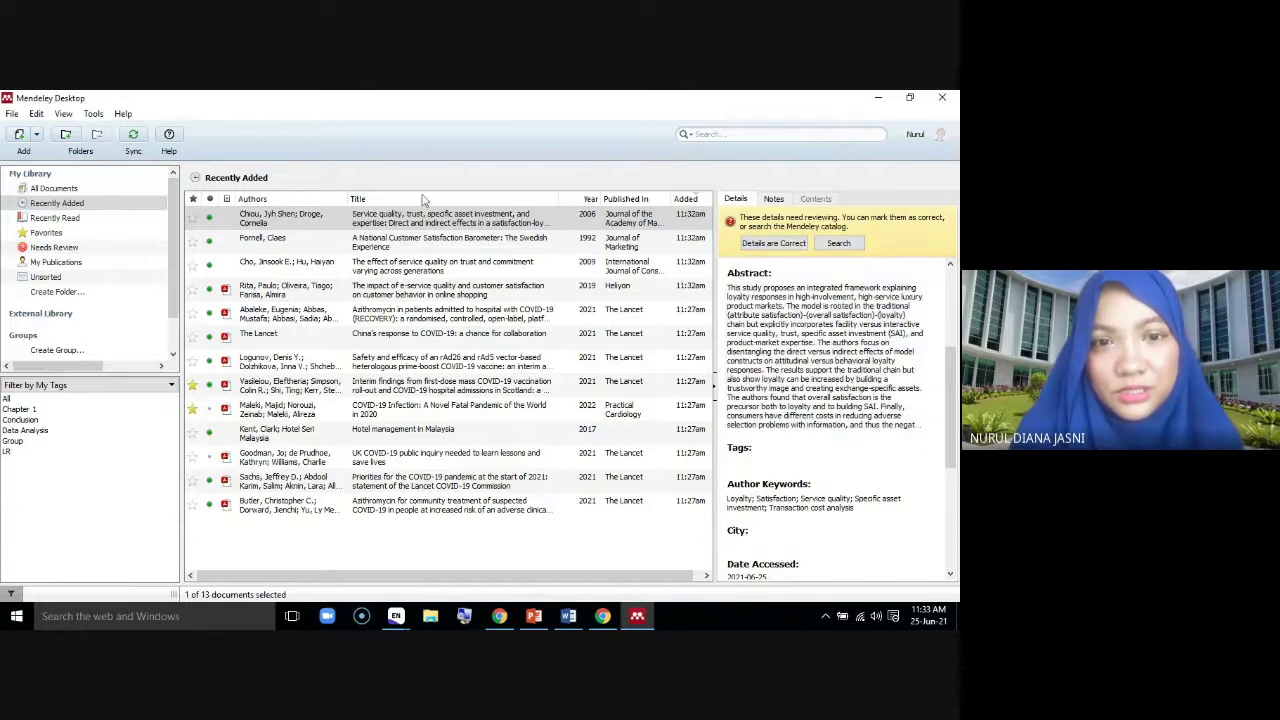
{"action": "left_click", "coordinate": [697, 236]}
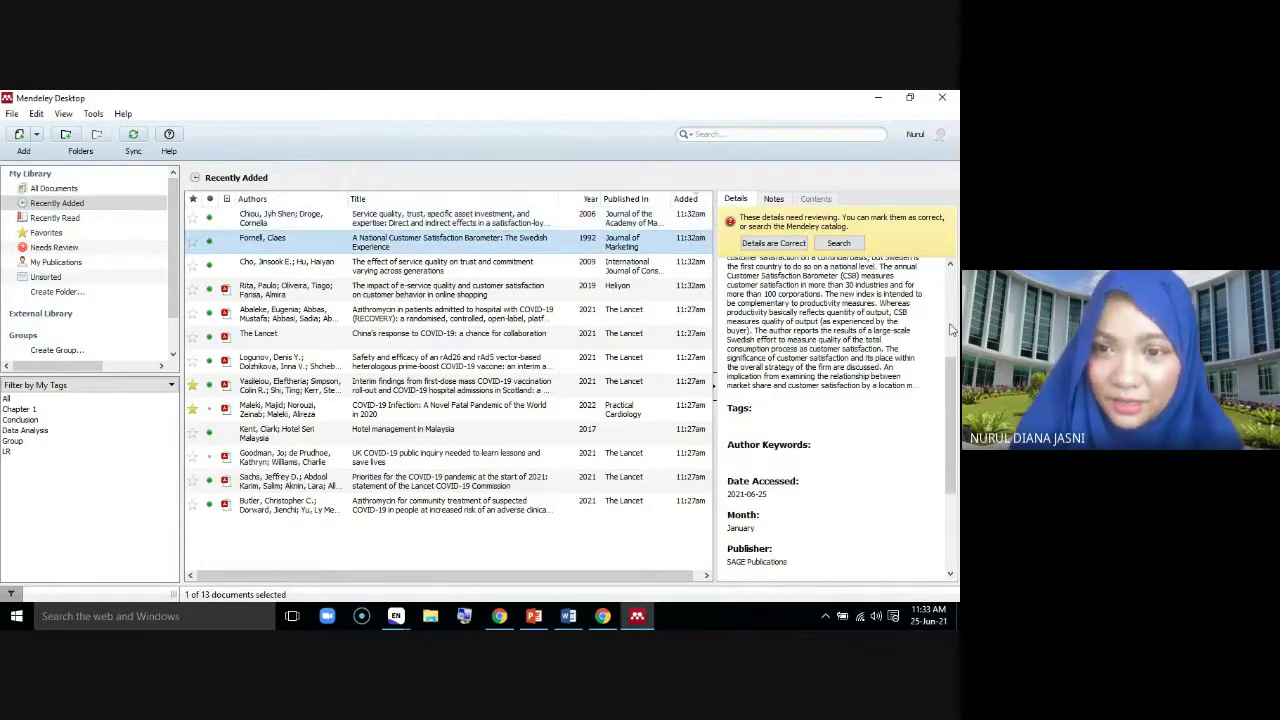
{"action": "left_click_drag", "start_coordinate": [949, 377], "coordinate": [957, 303]}
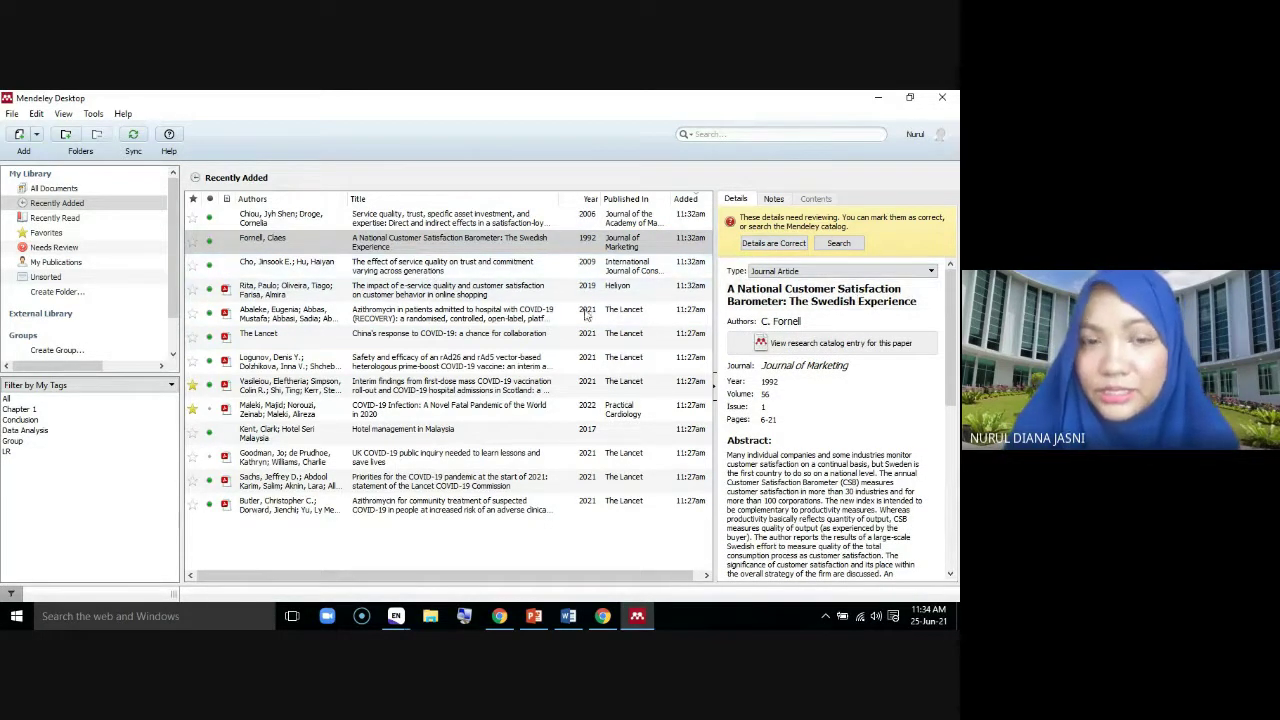
{"action": "left_click", "coordinate": [432, 270]}
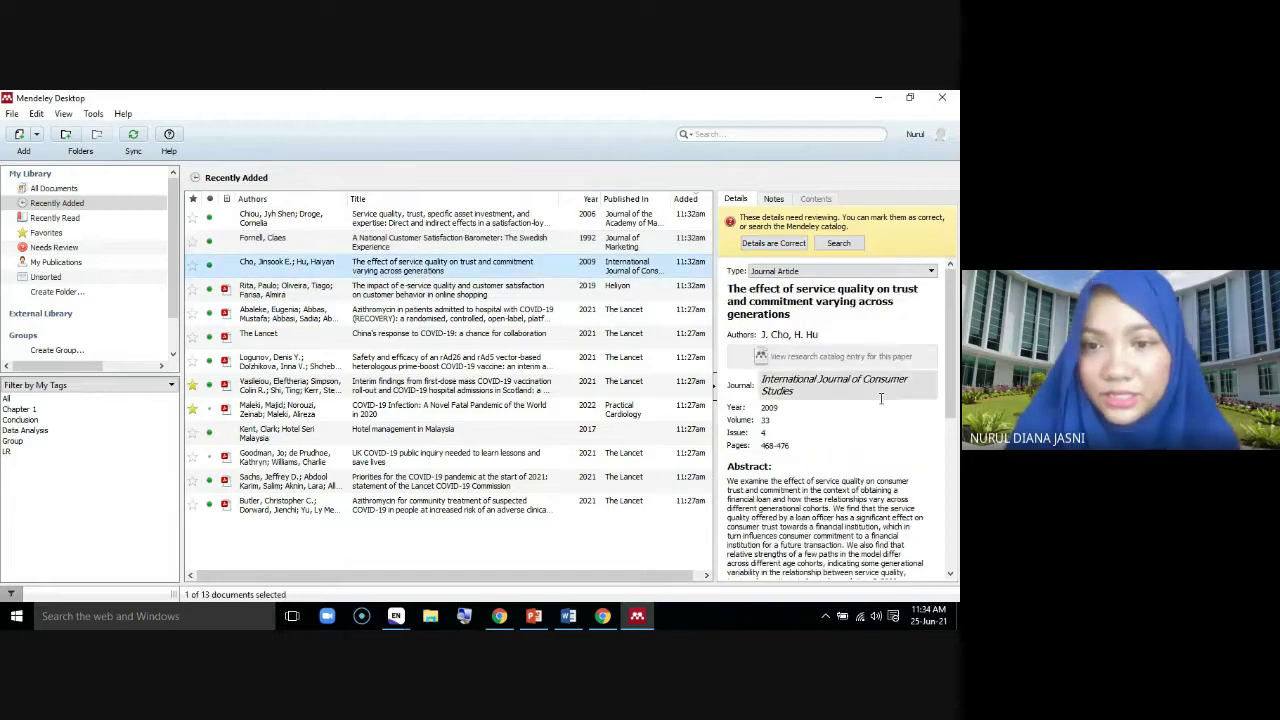
{"action": "scroll", "coordinate": [884, 484], "scroll_direction": "down", "scroll_amount": 1}
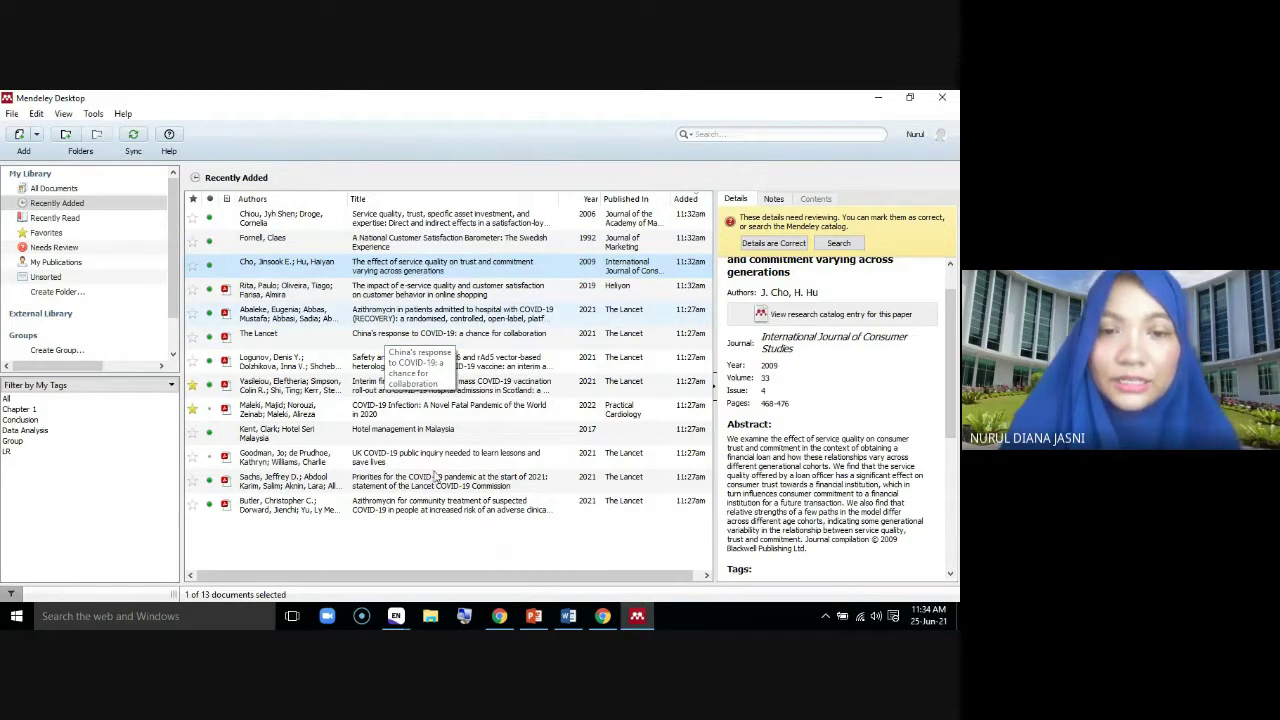
In the 'customer' results, close the Info panel and scroll down to 'Gaining Customer Experience Insights That Matter'
{"action": "mouse_move", "coordinate": [606, 619]}
{"action": "left_click", "coordinate": [499, 616]}
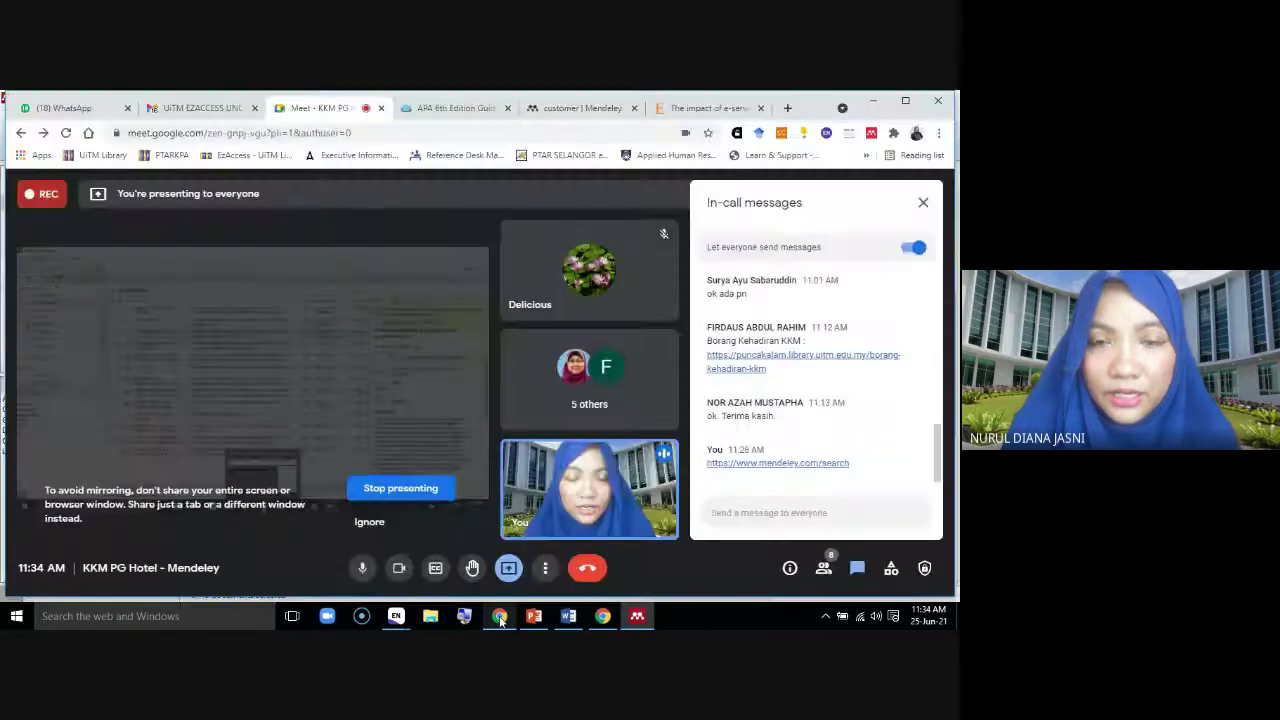
{"action": "left_click", "coordinate": [590, 110]}
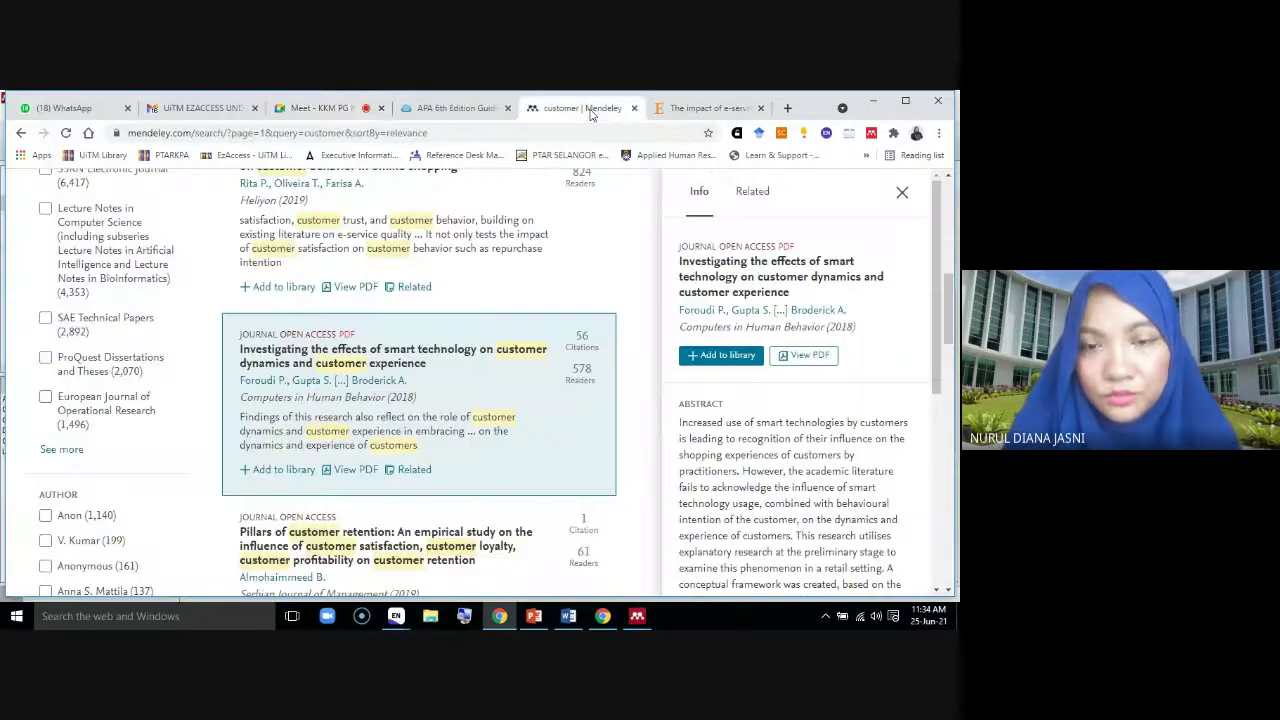
{"action": "scroll", "coordinate": [591, 466], "scroll_direction": "down", "scroll_amount": 5}
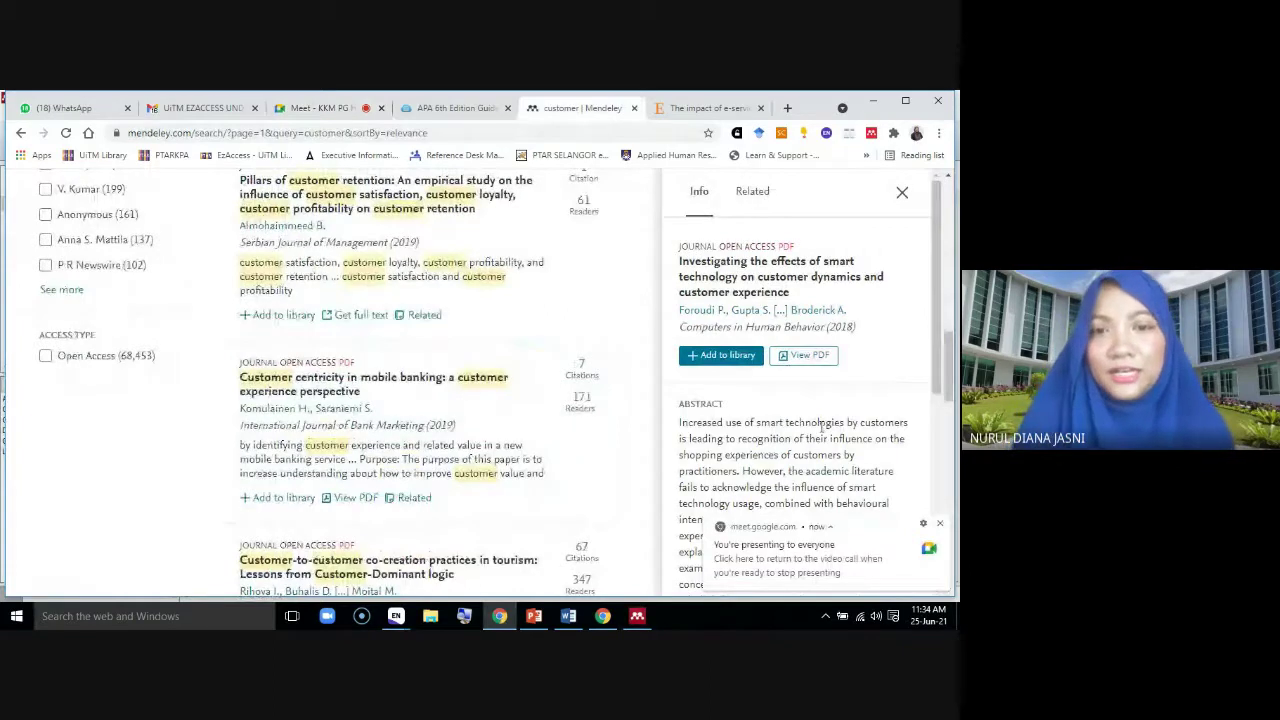
{"action": "left_click", "coordinate": [903, 194]}
{"action": "scroll", "coordinate": [583, 368], "scroll_direction": "up", "scroll_amount": 5}
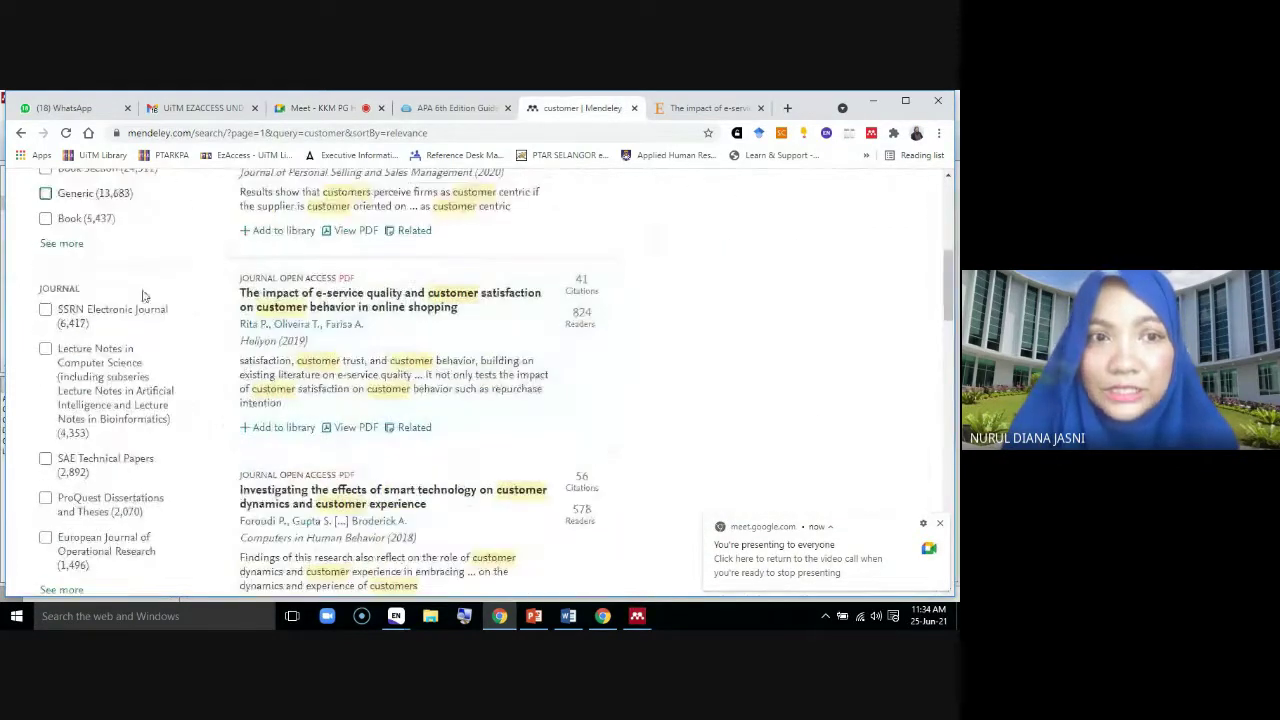
{"action": "scroll", "coordinate": [433, 350], "scroll_direction": "up", "scroll_amount": 3}
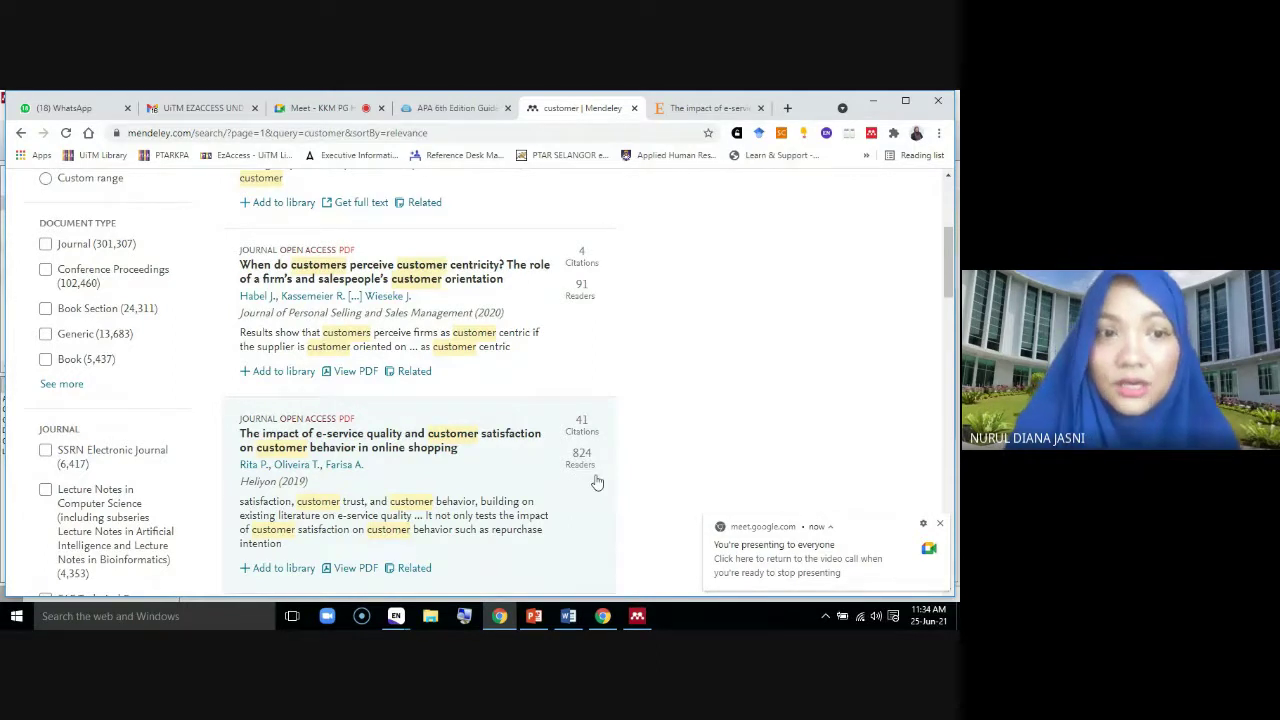
{"action": "scroll", "coordinate": [565, 481], "scroll_direction": "down", "scroll_amount": 5}
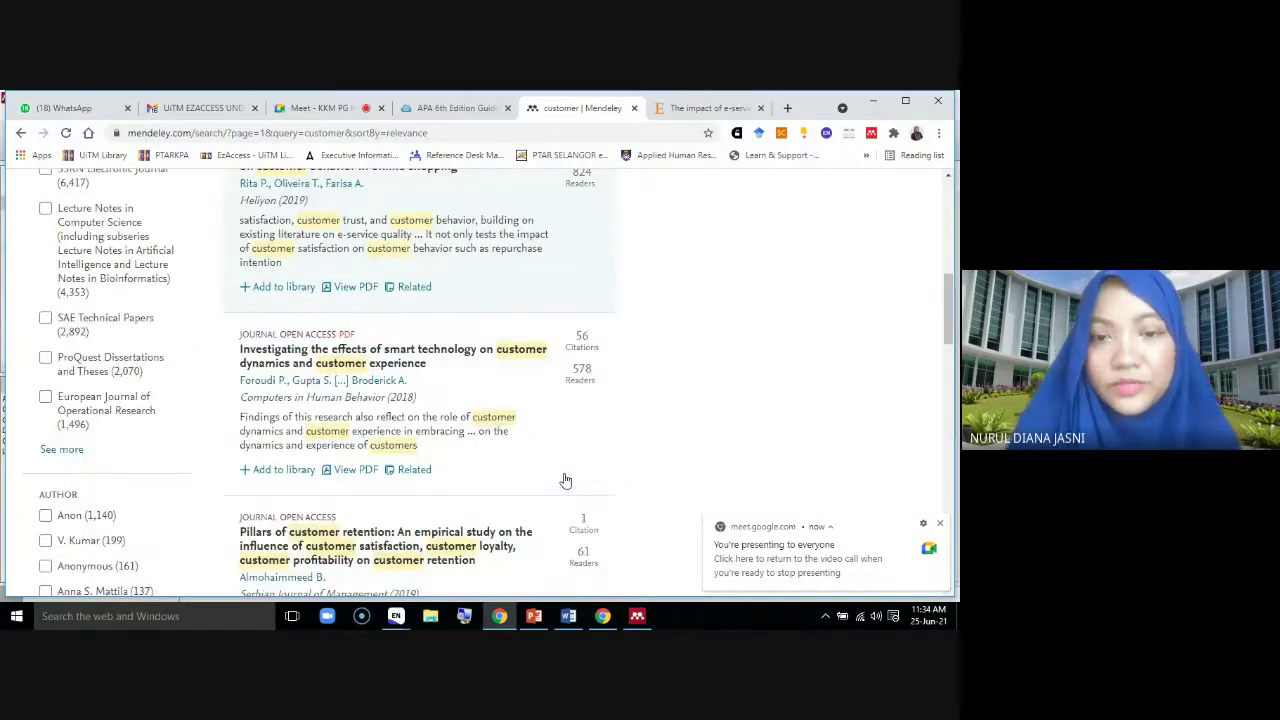
{"action": "scroll", "coordinate": [565, 481], "scroll_direction": "down", "scroll_amount": 4}
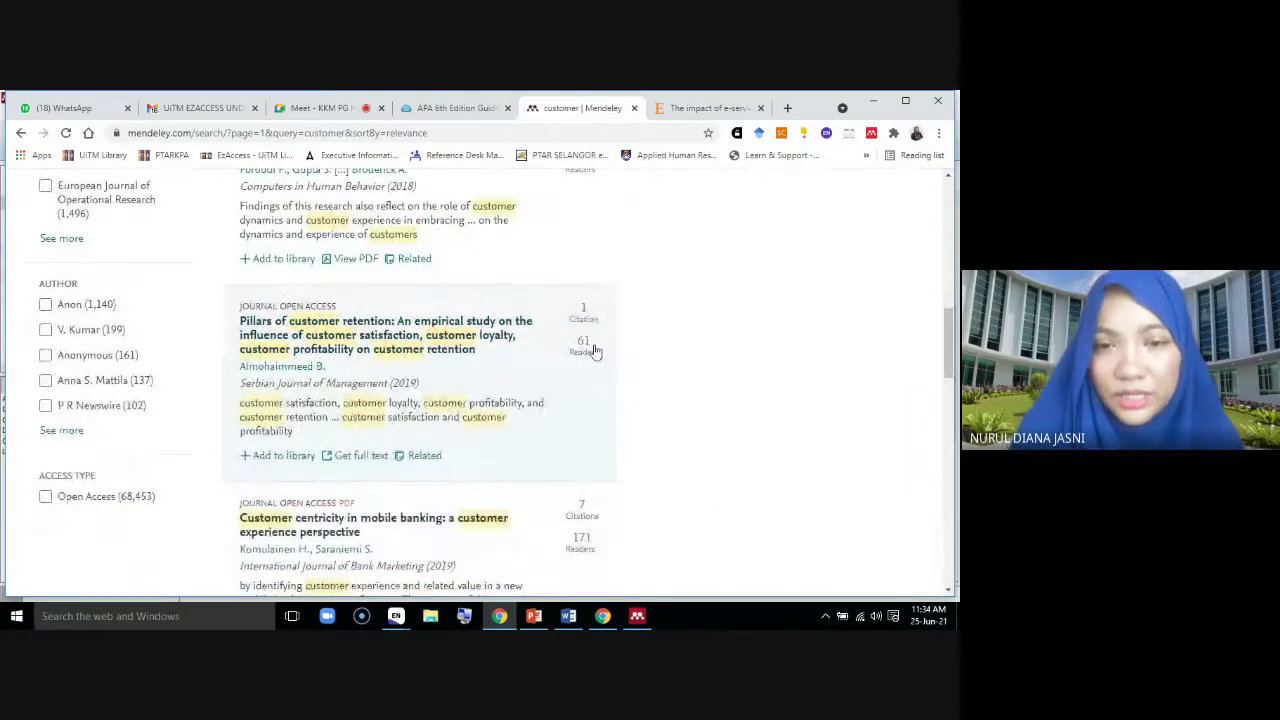
{"action": "scroll", "coordinate": [594, 351], "scroll_direction": "down", "scroll_amount": 9}
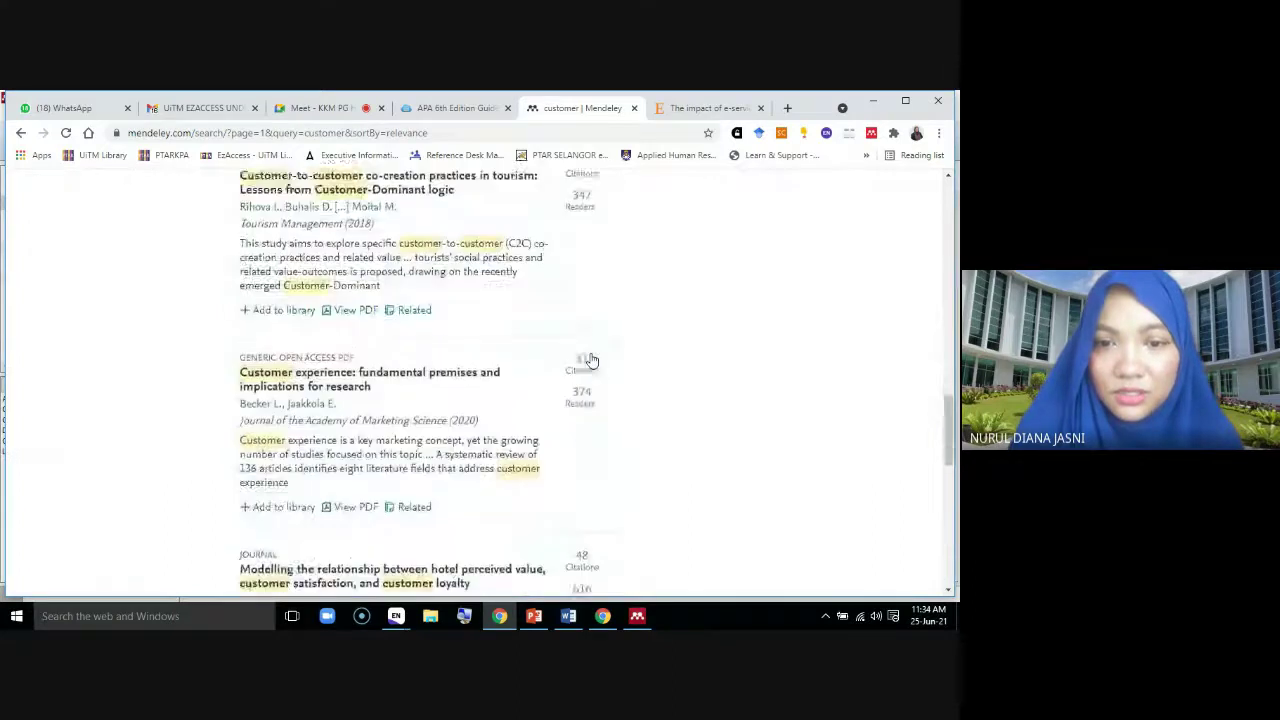
{"action": "scroll", "coordinate": [590, 360], "scroll_direction": "down", "scroll_amount": 8}
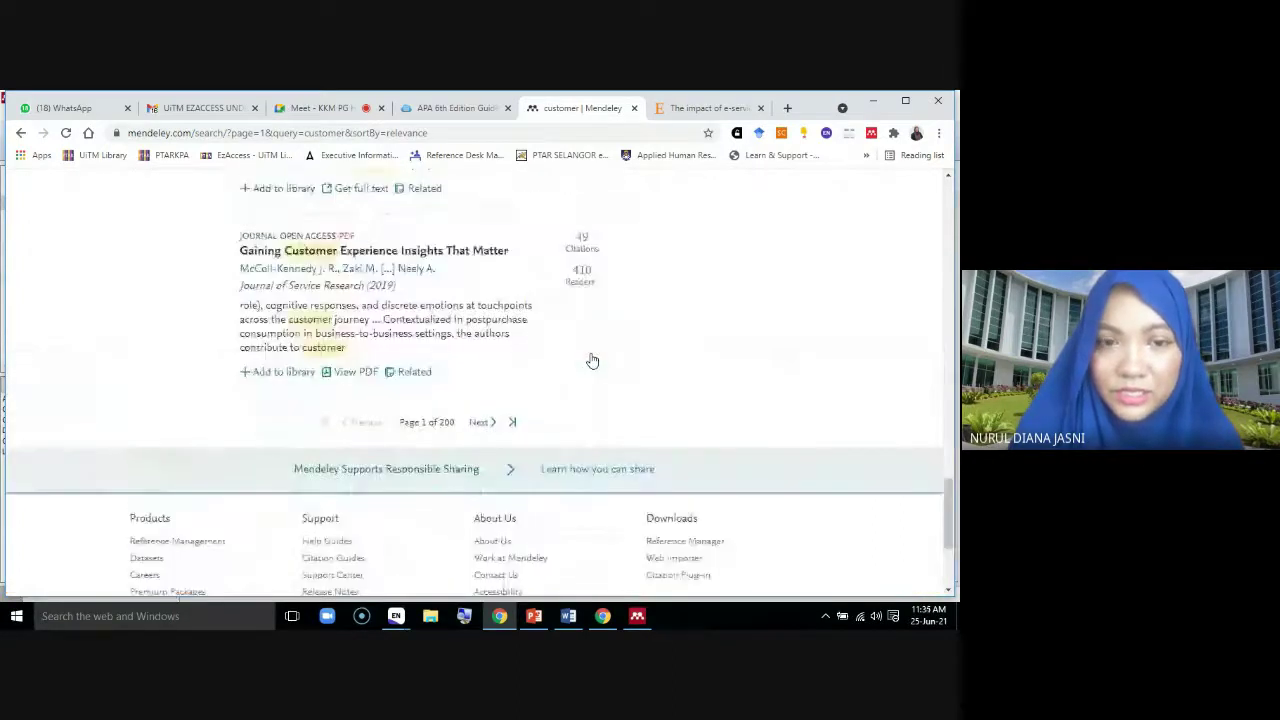
{"action": "scroll", "coordinate": [592, 360], "scroll_direction": "up", "scroll_amount": 1}
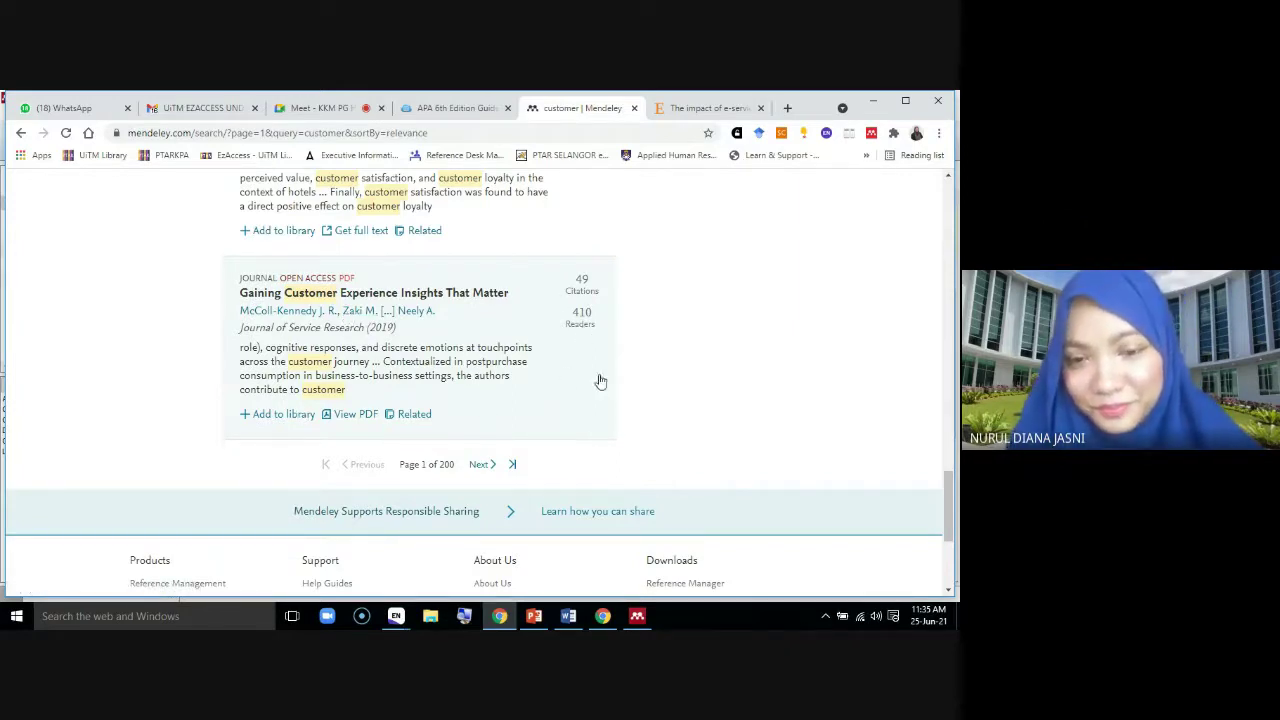
Check the latest Meet chat message, then return to Mendeley Desktop's Recently Added list
{"action": "left_click", "coordinate": [639, 616]}
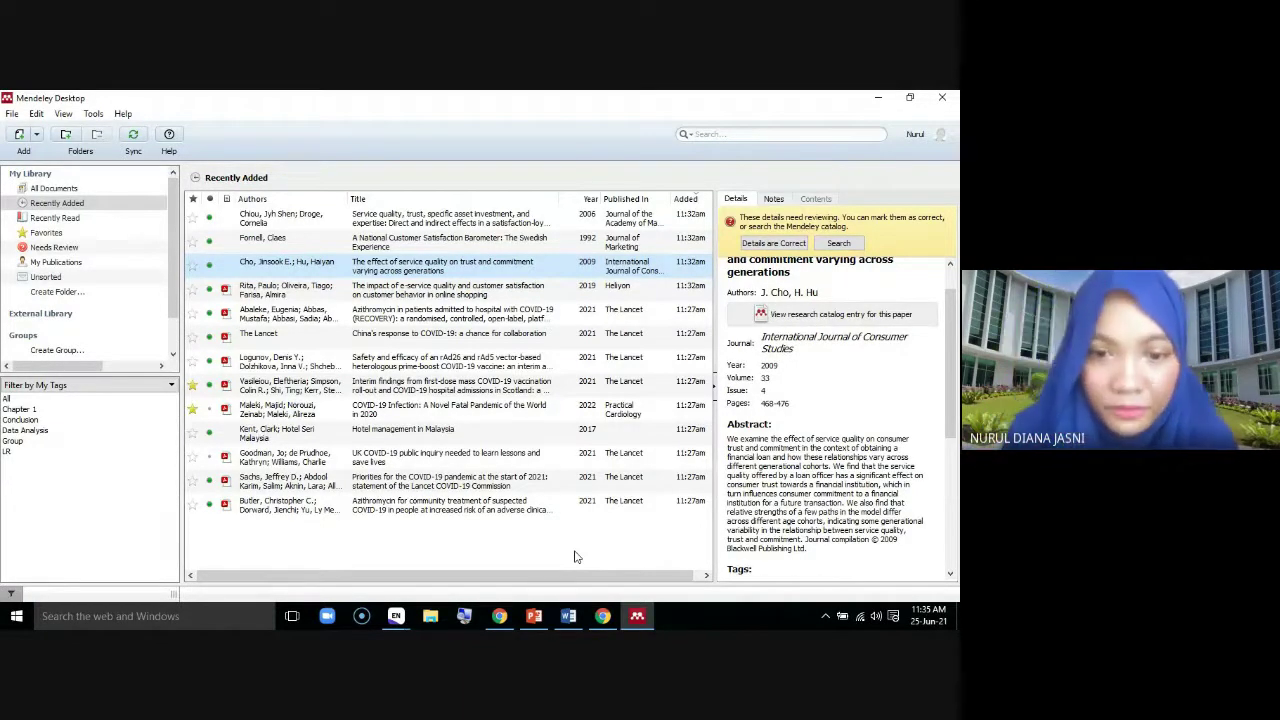
{"action": "left_click", "coordinate": [499, 617]}
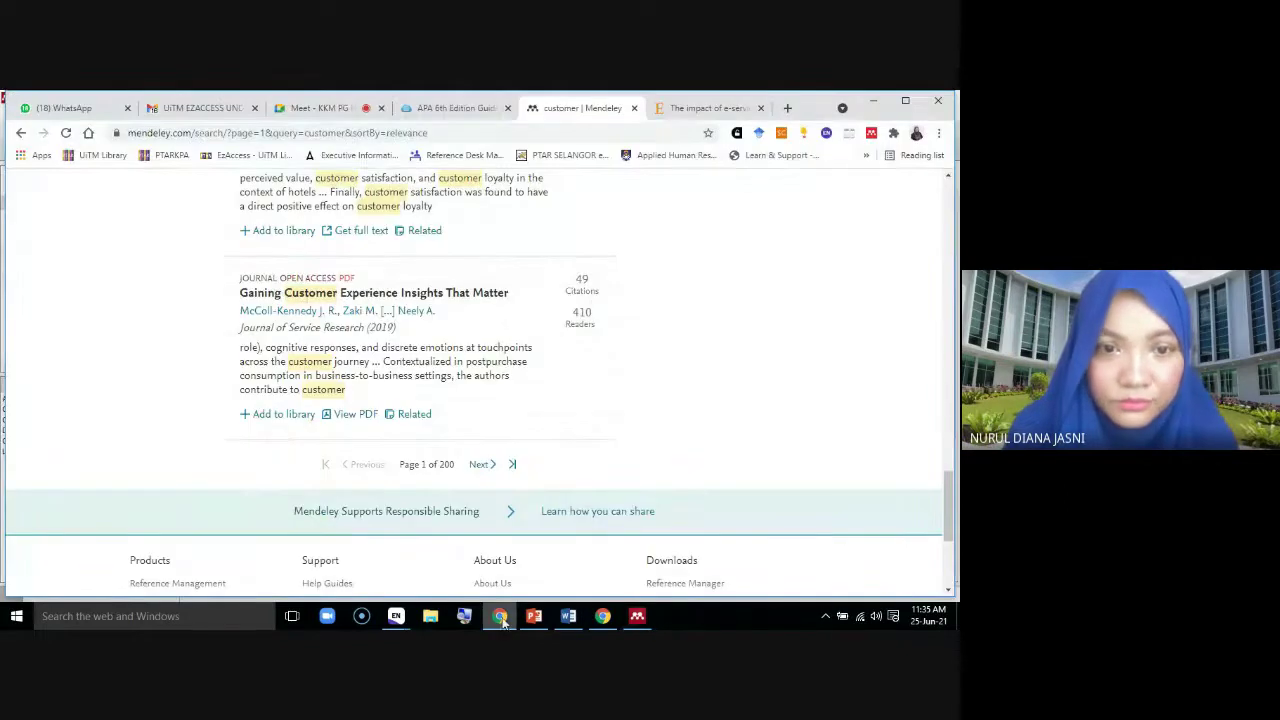
{"action": "left_click", "coordinate": [314, 108]}
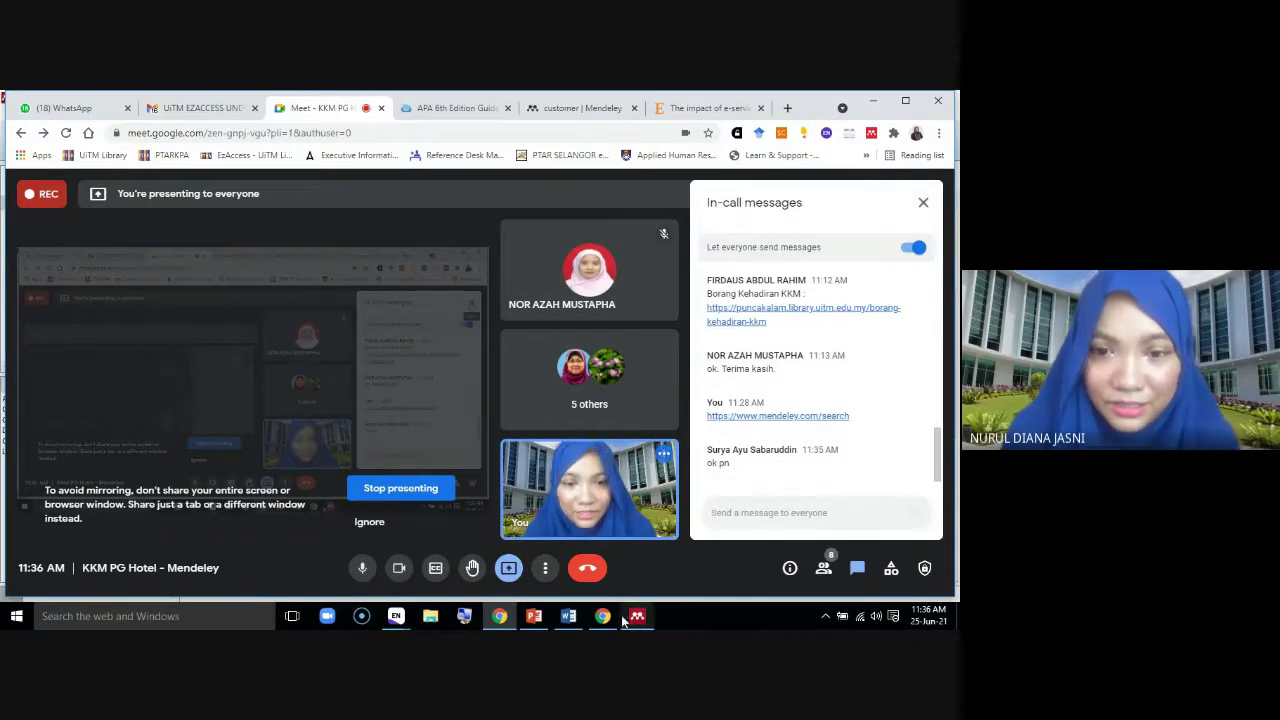
{"action": "mouse_move", "coordinate": [605, 621]}
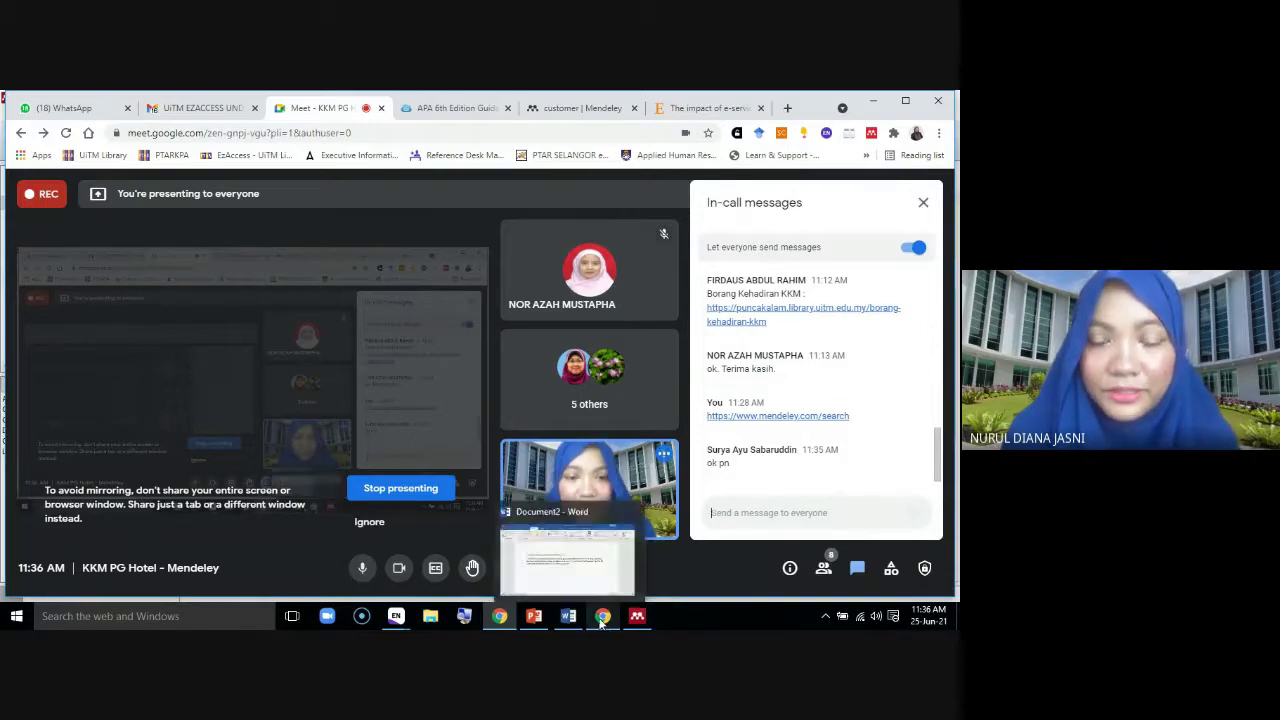
{"action": "left_click", "coordinate": [637, 617]}
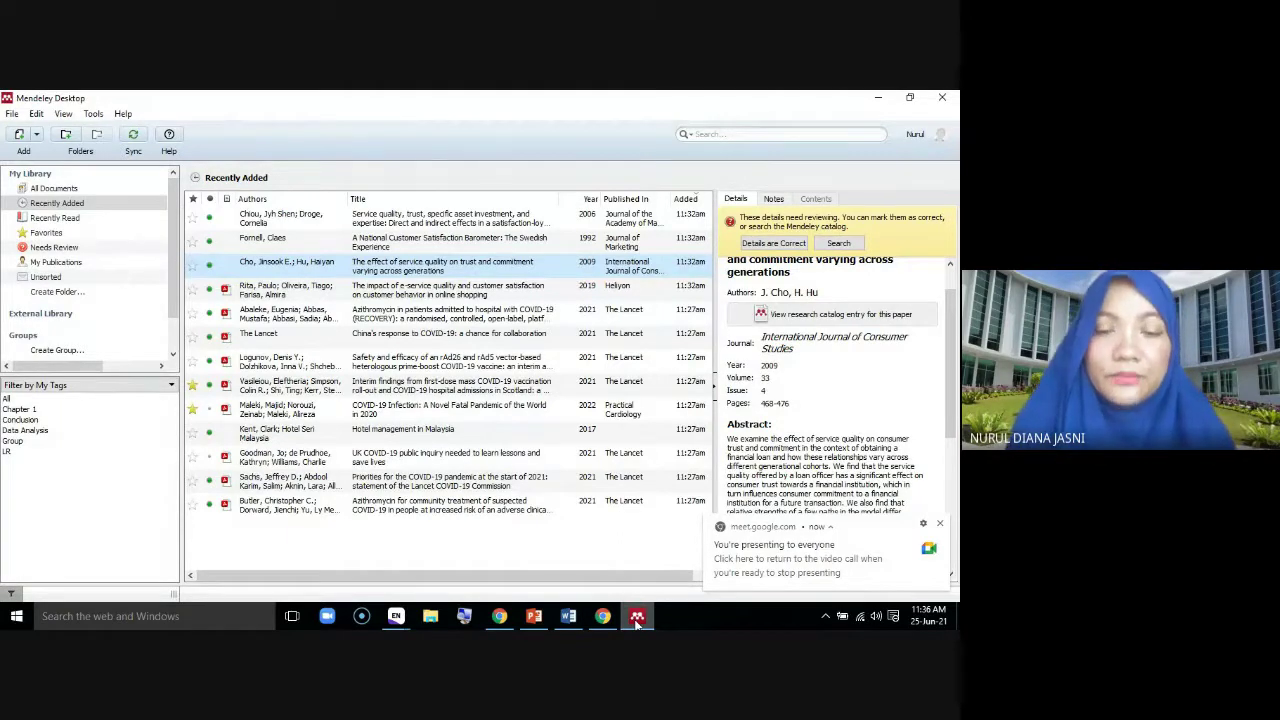
Check Mendeley's Tools menu and confirm it offers Uninstall MS Word Plugin
{"action": "mouse_move", "coordinate": [568, 622]}
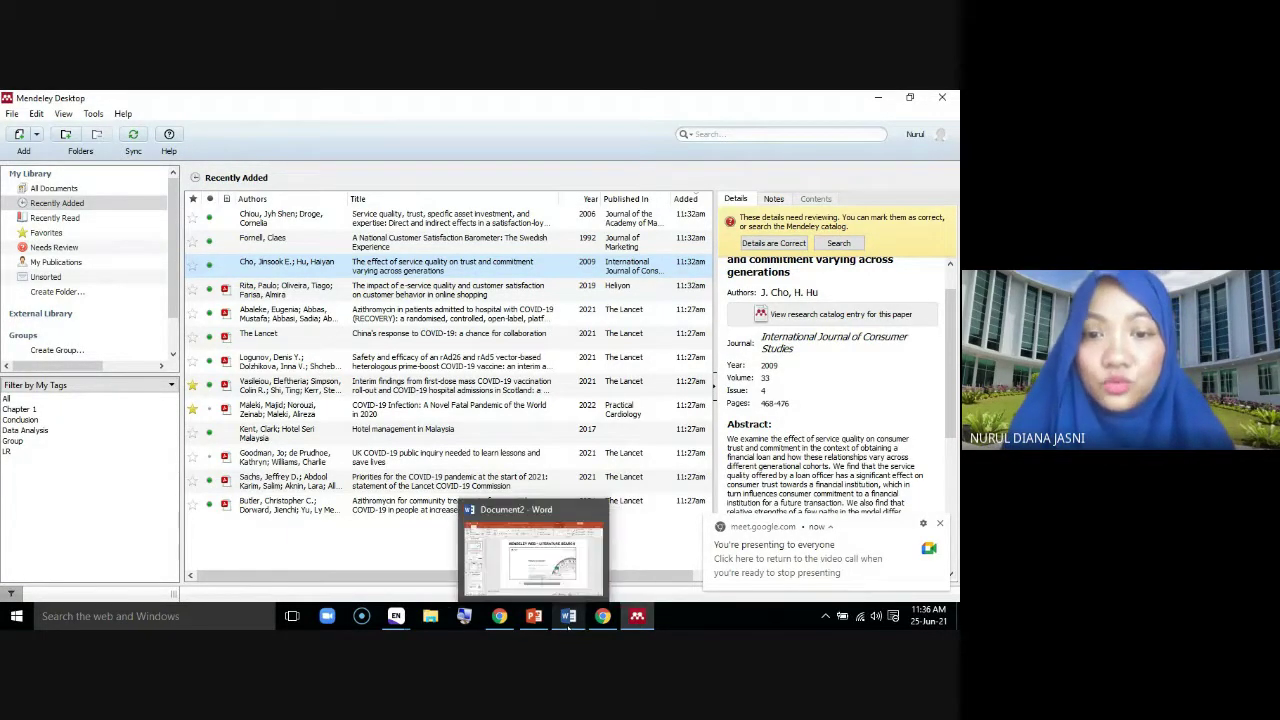
{"action": "left_click", "coordinate": [93, 114]}
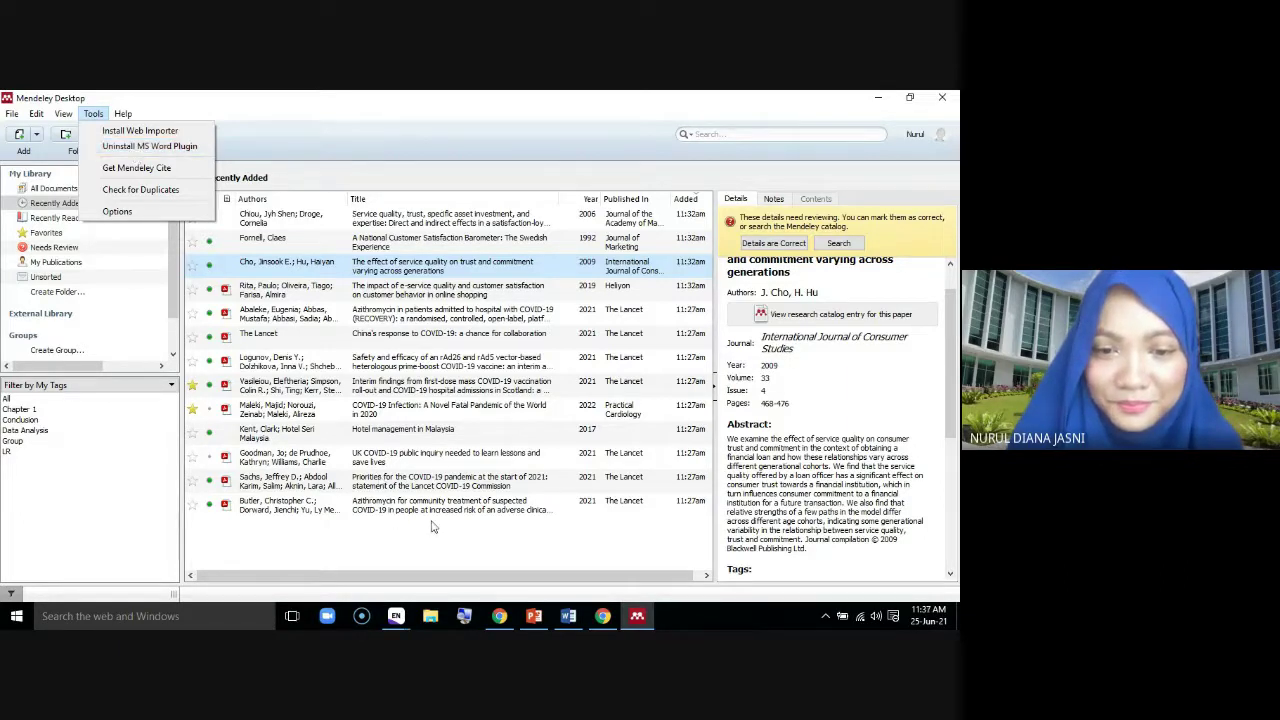
{"action": "left_click", "coordinate": [500, 617]}
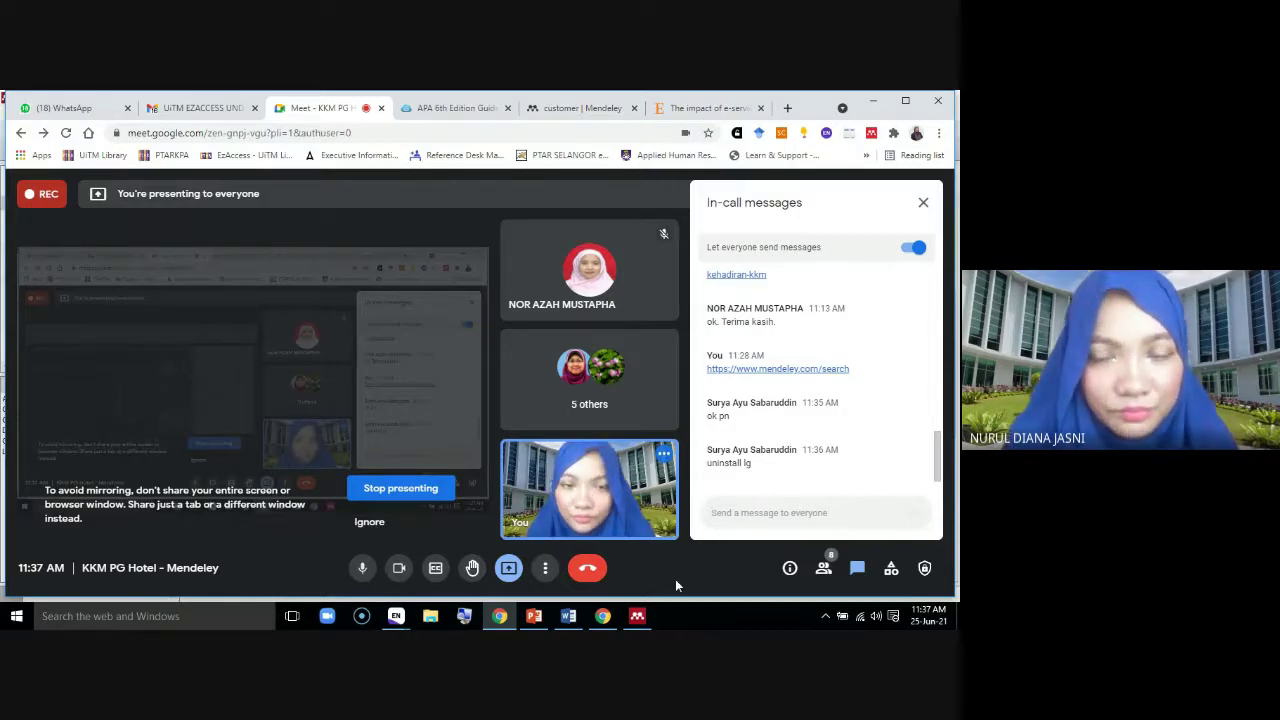
{"action": "left_click", "coordinate": [637, 616]}
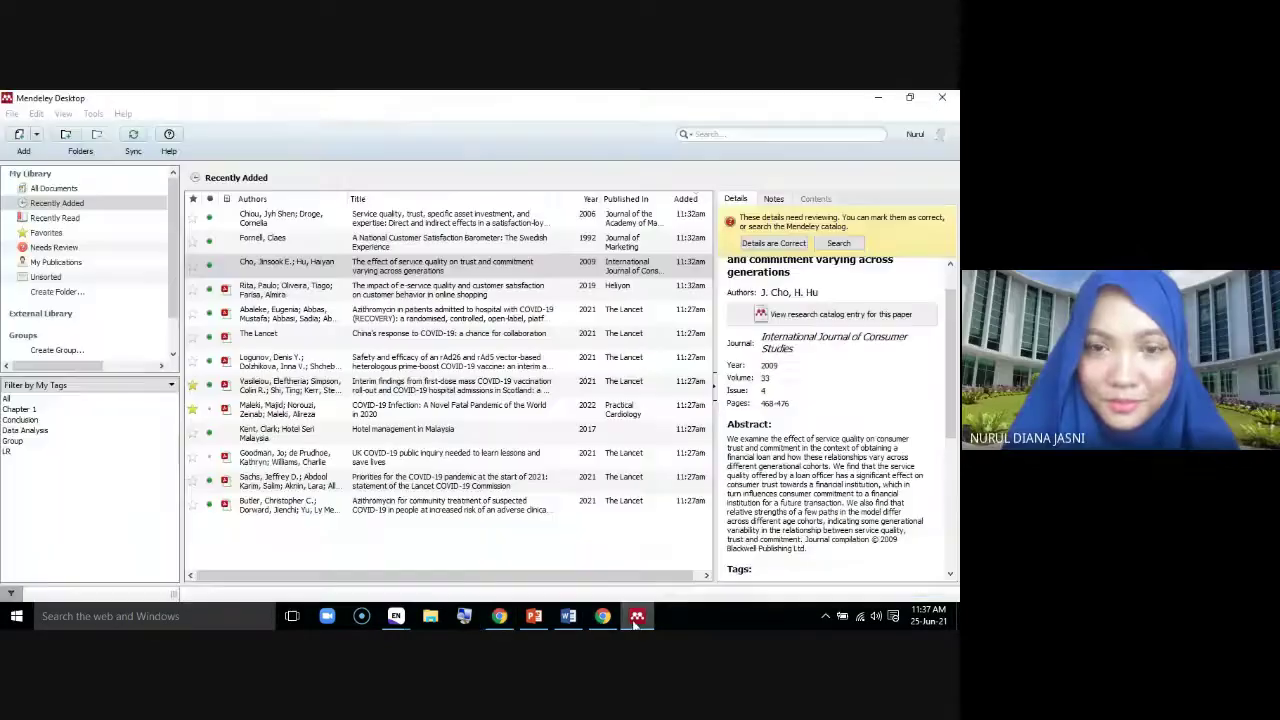
{"action": "left_click", "coordinate": [93, 114]}
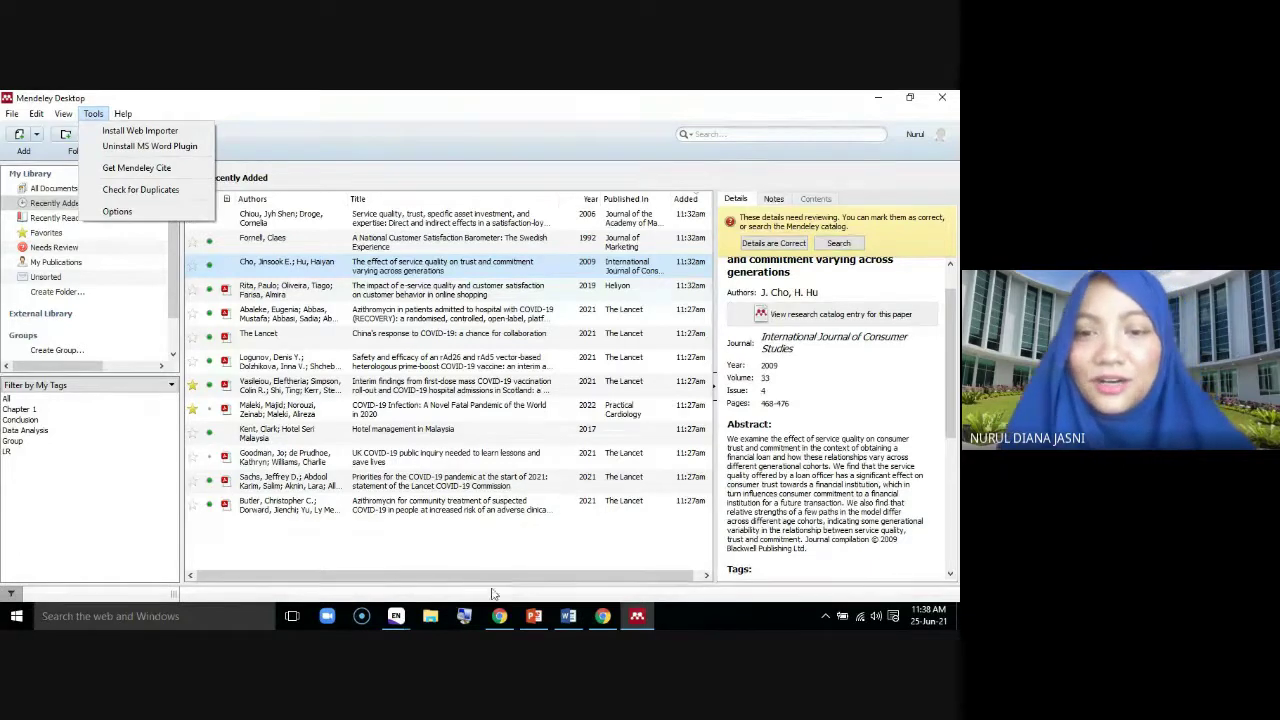
In Word, look over the Layout tab, then the References tab's Mendeley Cite-O-Matic tools
{"action": "left_click", "coordinate": [568, 617]}
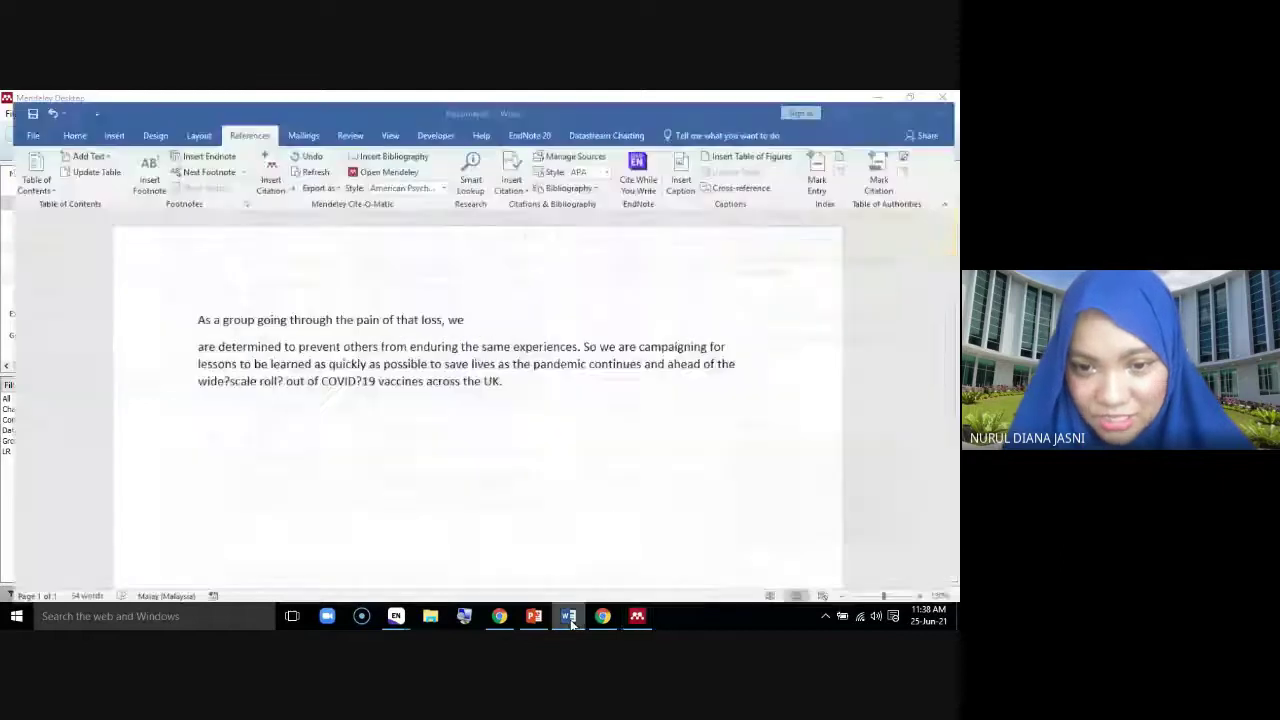
{"action": "left_click", "coordinate": [191, 125]}
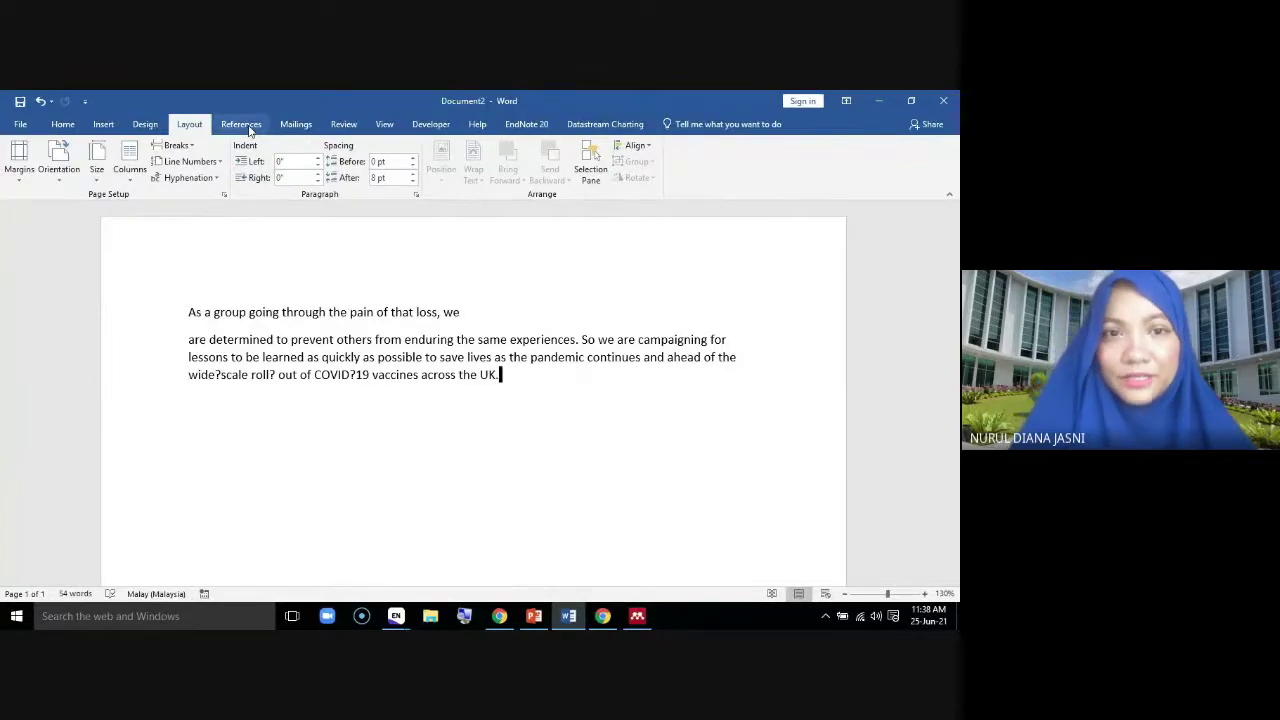
{"action": "left_click", "coordinate": [242, 125]}
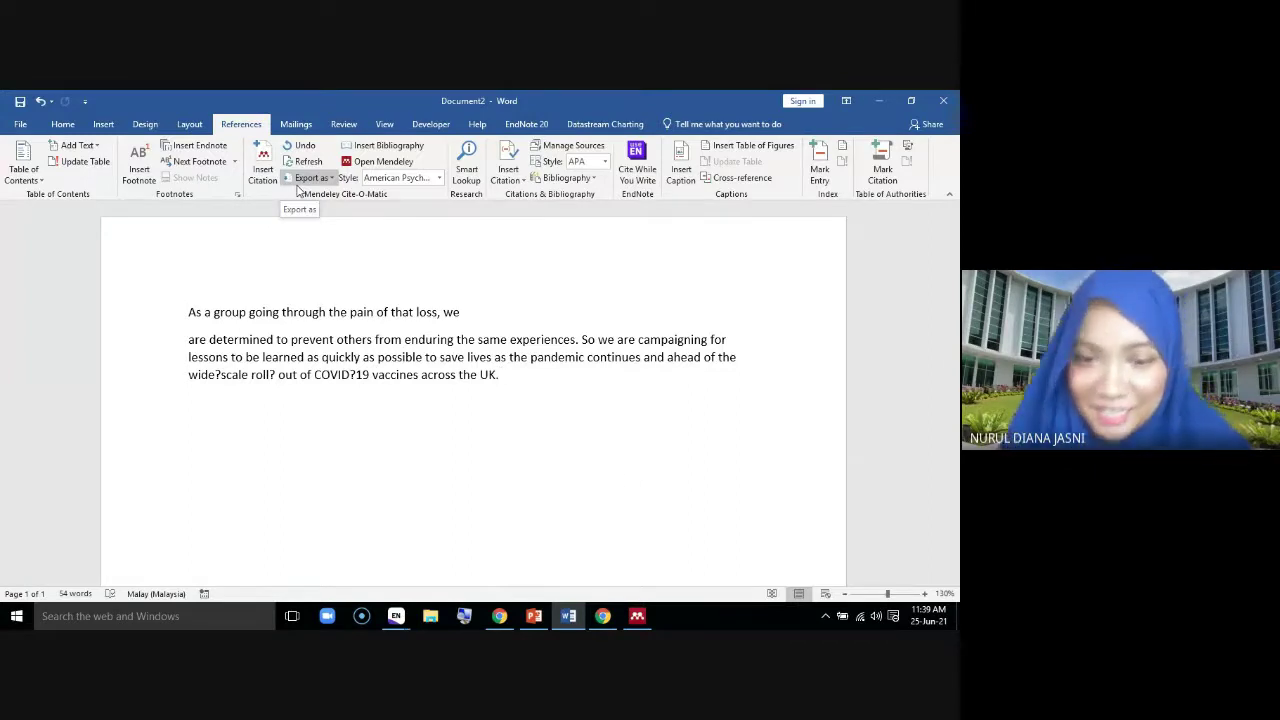
Check the Google Meet call and its chat, then view Mendeley's Tools menu
{"action": "left_click", "coordinate": [501, 615]}
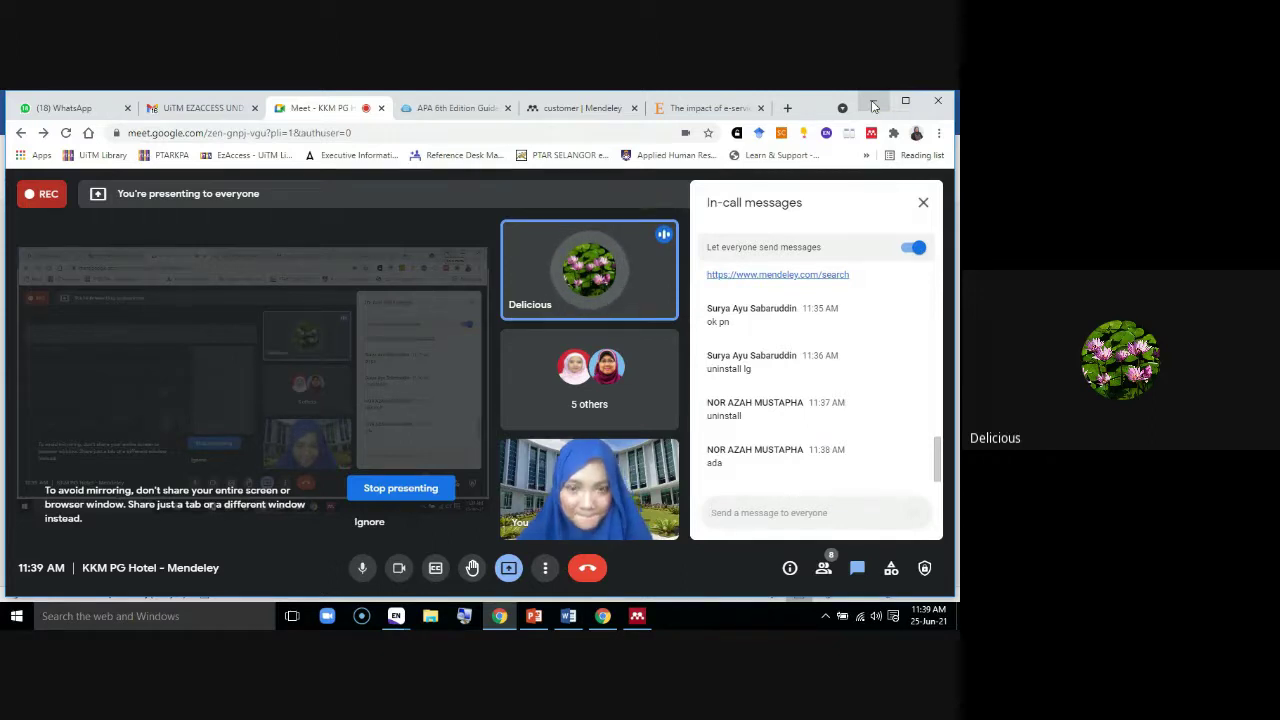
{"action": "left_click", "coordinate": [873, 104]}
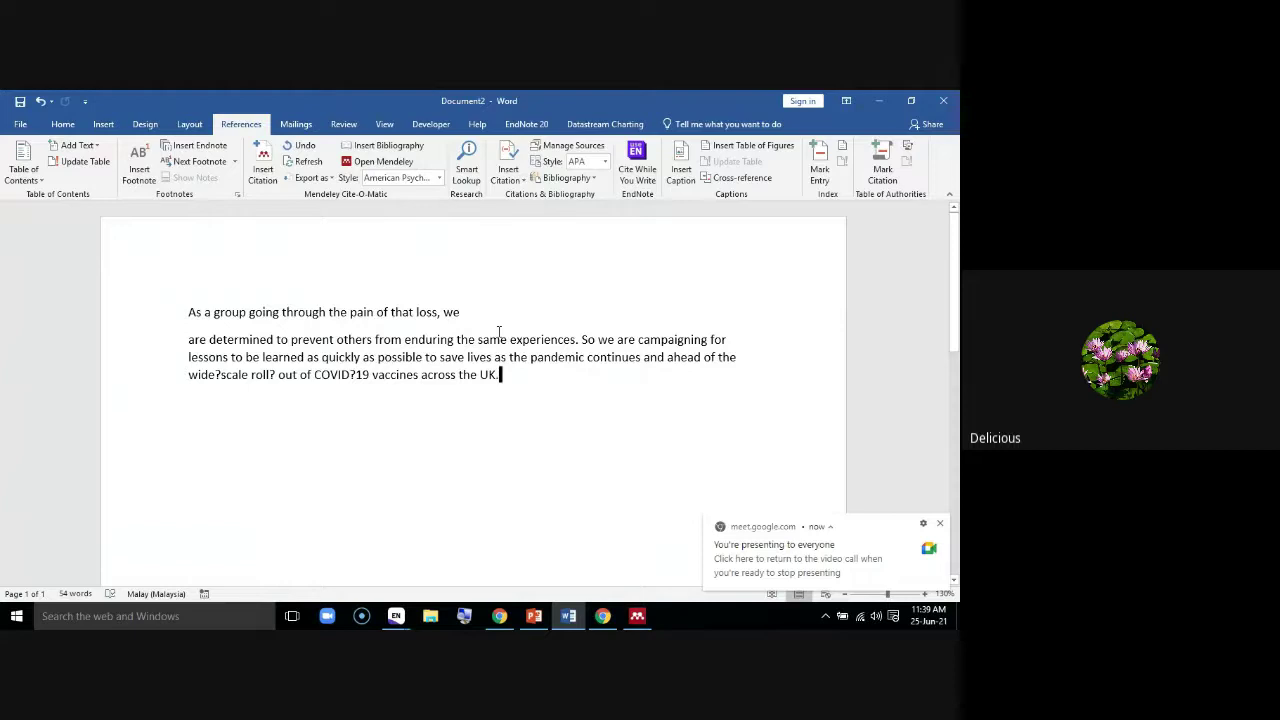
{"action": "left_click", "coordinate": [638, 618]}
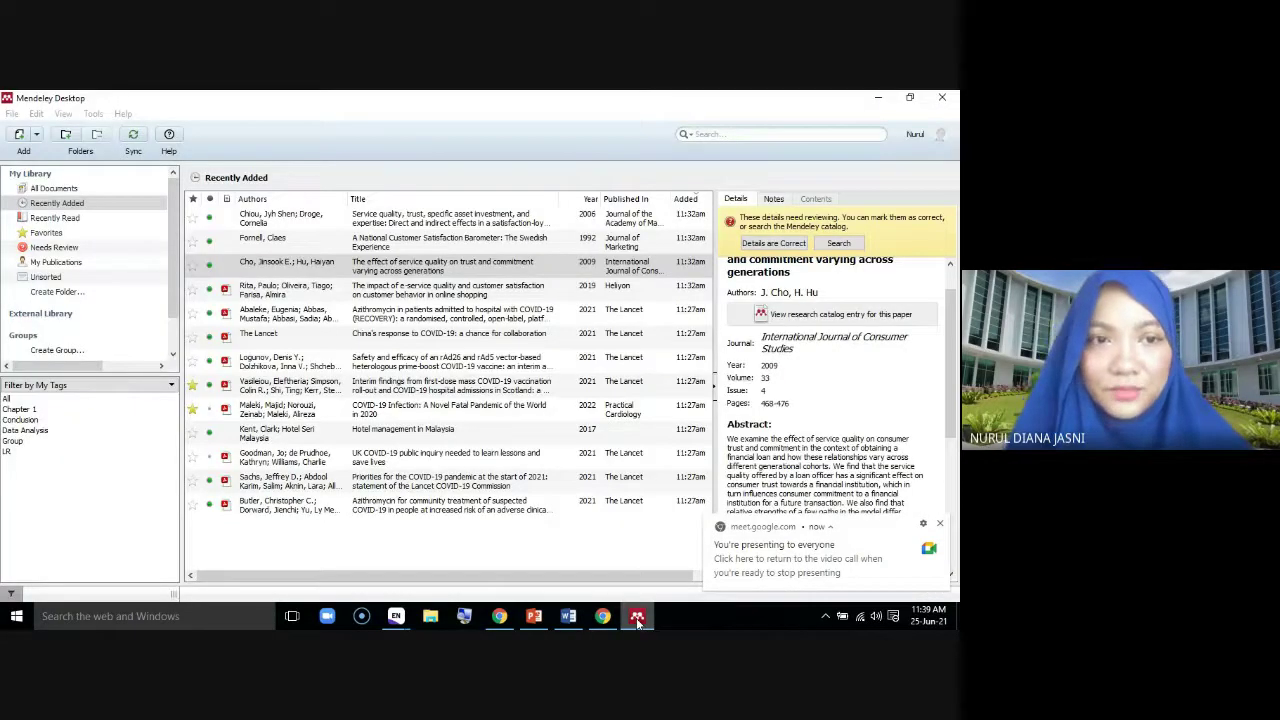
{"action": "left_click", "coordinate": [95, 114]}
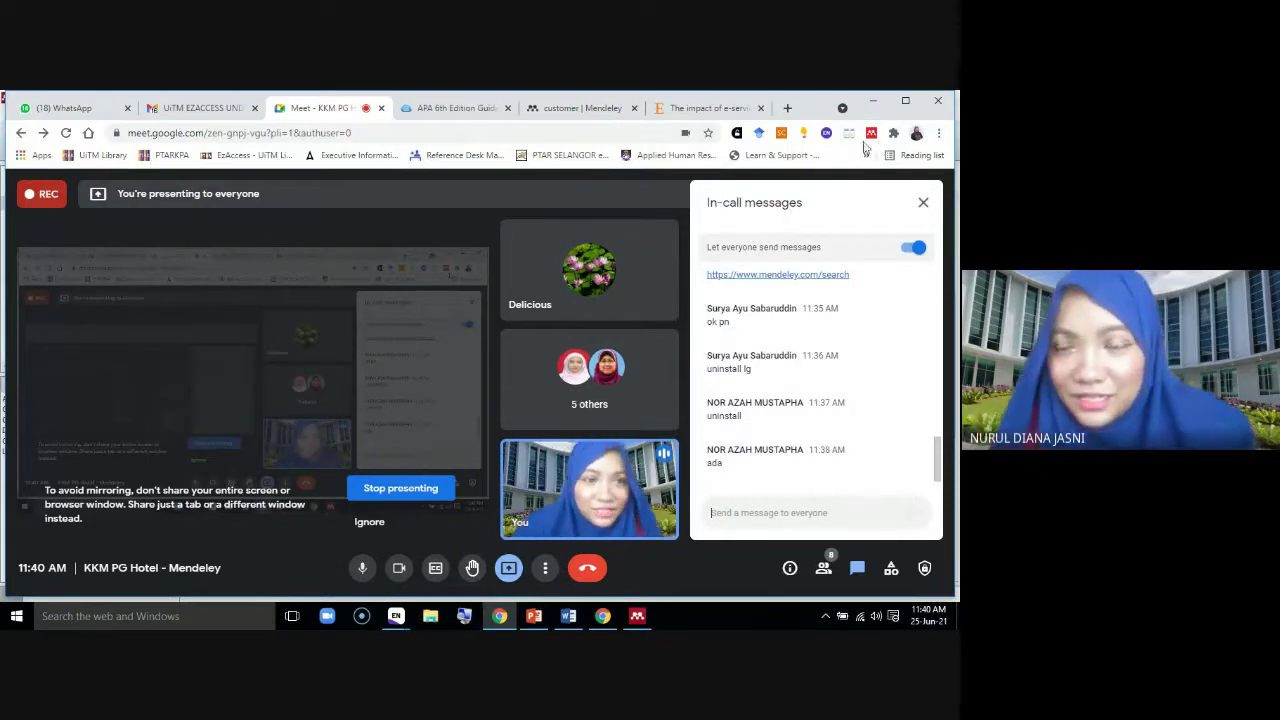
Glance at the 'customer | Mendeley' search results, then return to the Word document
{"action": "left_click", "coordinate": [588, 108]}
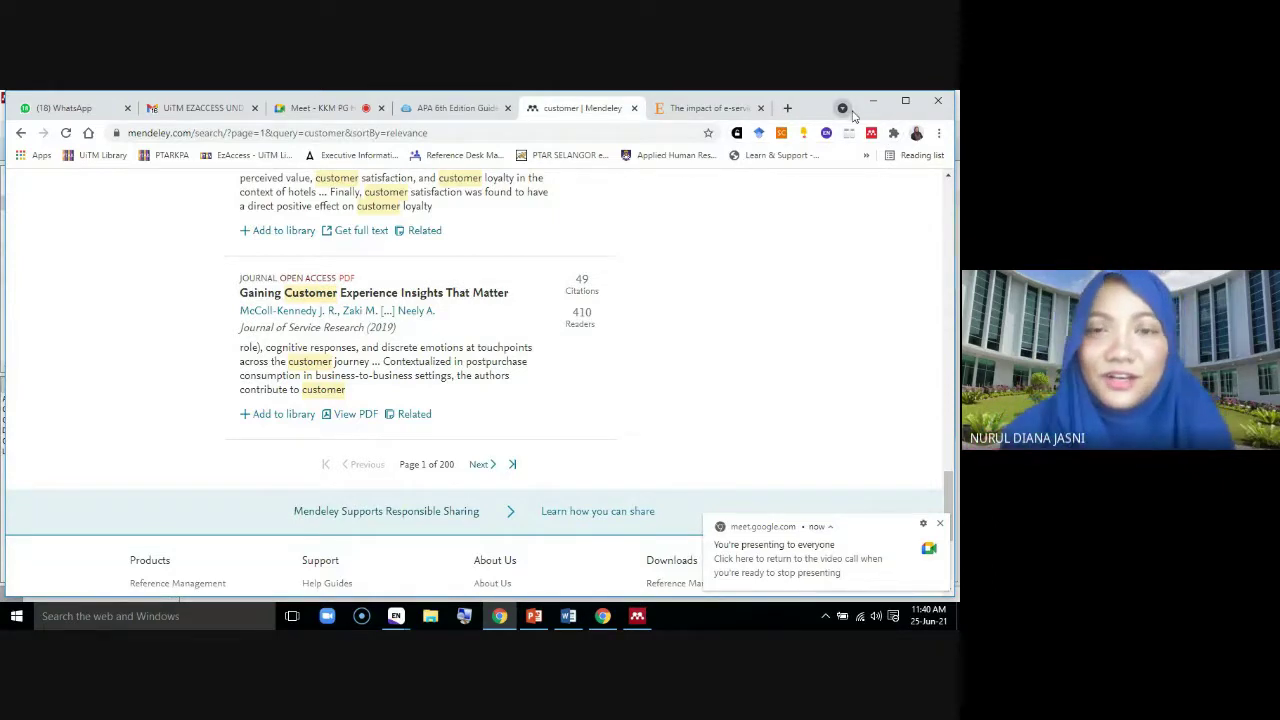
{"action": "left_click", "coordinate": [568, 616]}
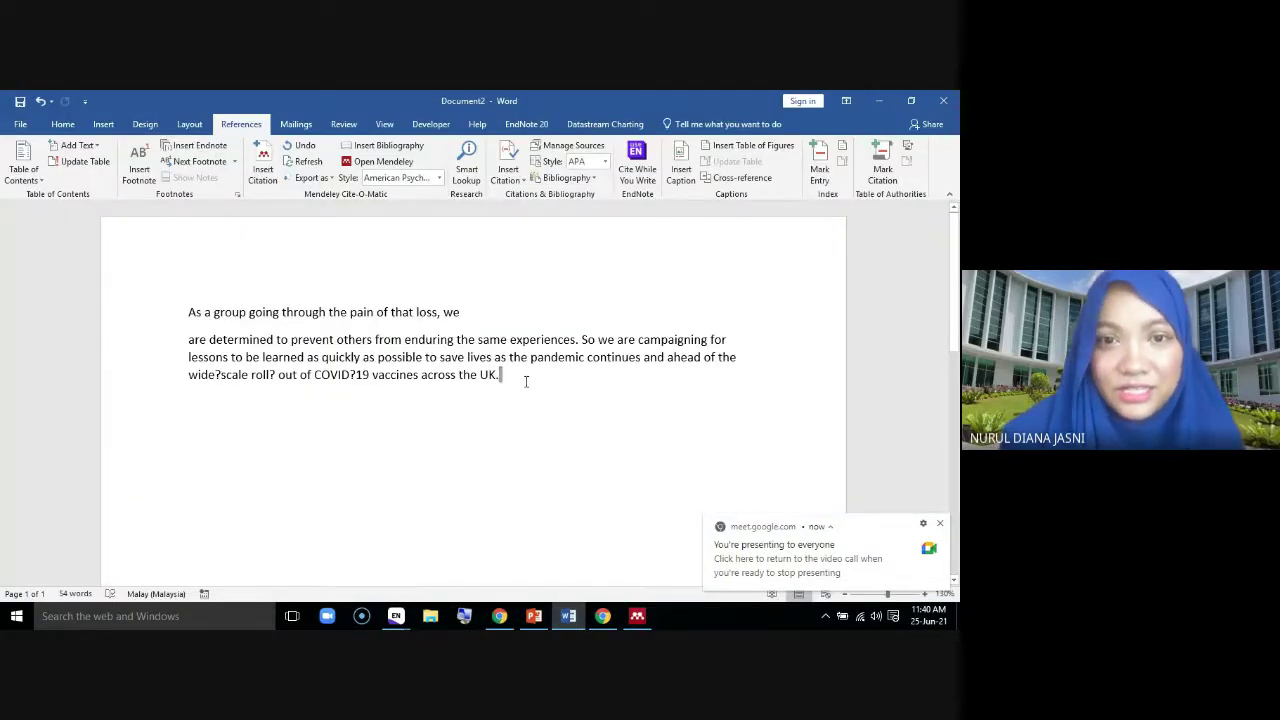
Browse the Cite-O-Matic style list twice, keeping American Psychological Association, then switch to Mendeley
{"action": "left_click", "coordinate": [439, 178]}
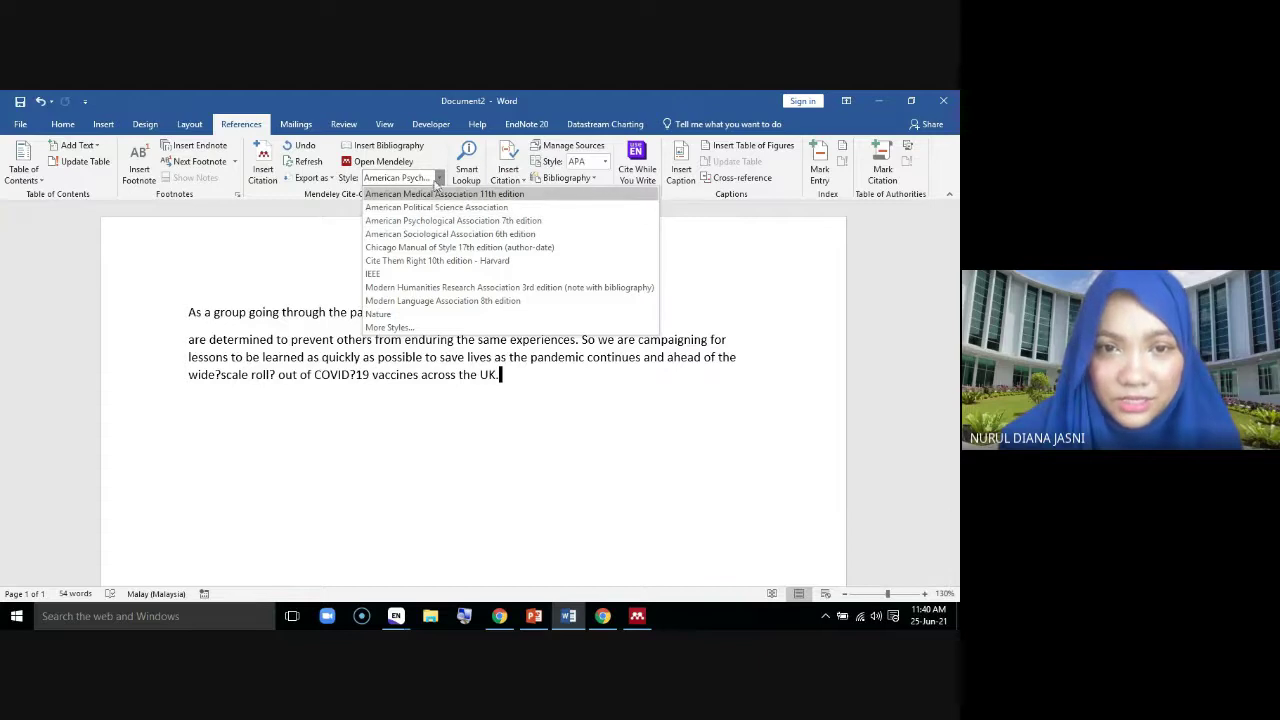
{"action": "left_click", "coordinate": [439, 179]}
{"action": "left_click", "coordinate": [439, 178]}
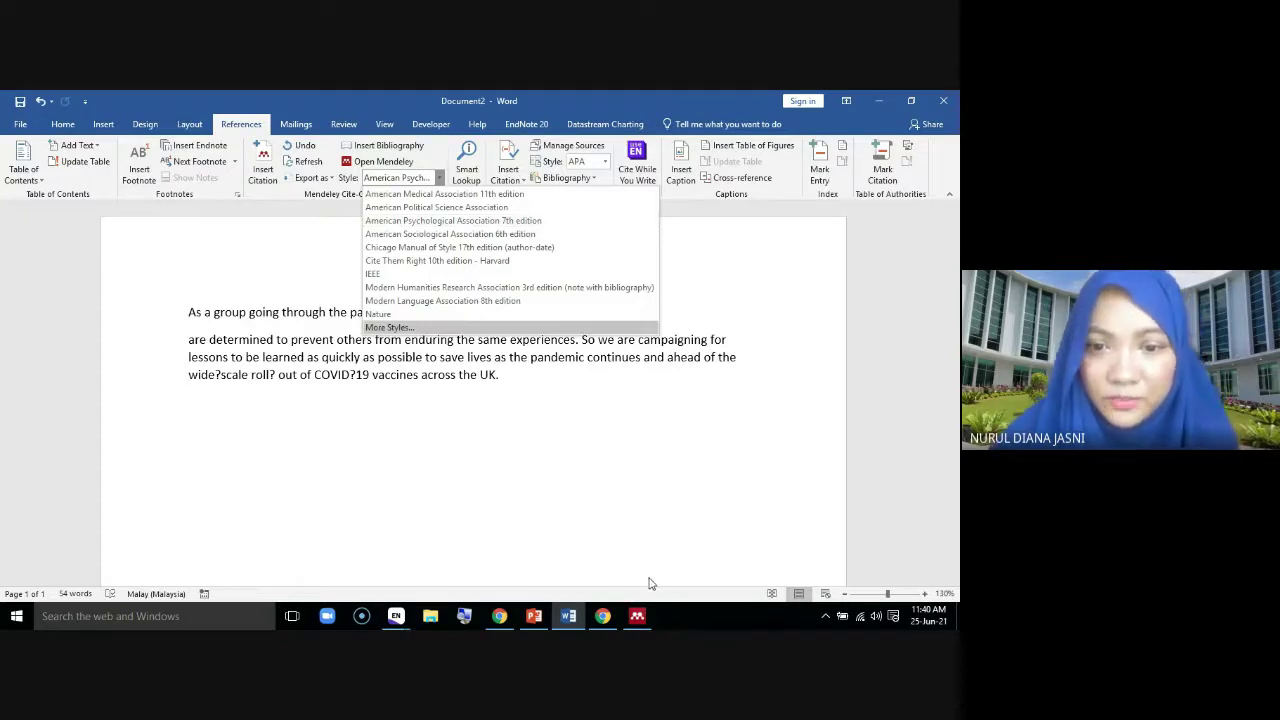
{"action": "left_click", "coordinate": [638, 618]}
{"action": "left_click", "coordinate": [638, 618]}
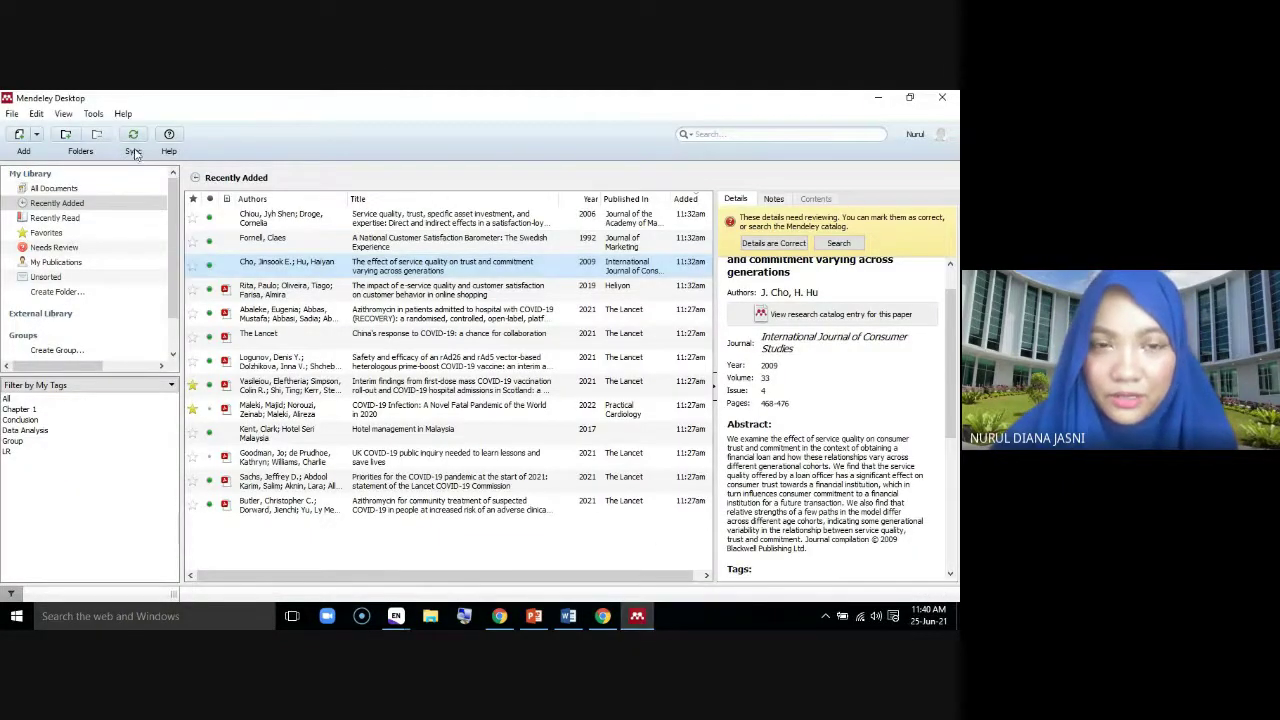
Verify View > Citation Style shows American Psychological Association 7th edition, then return to Word
{"action": "left_click", "coordinate": [93, 114]}
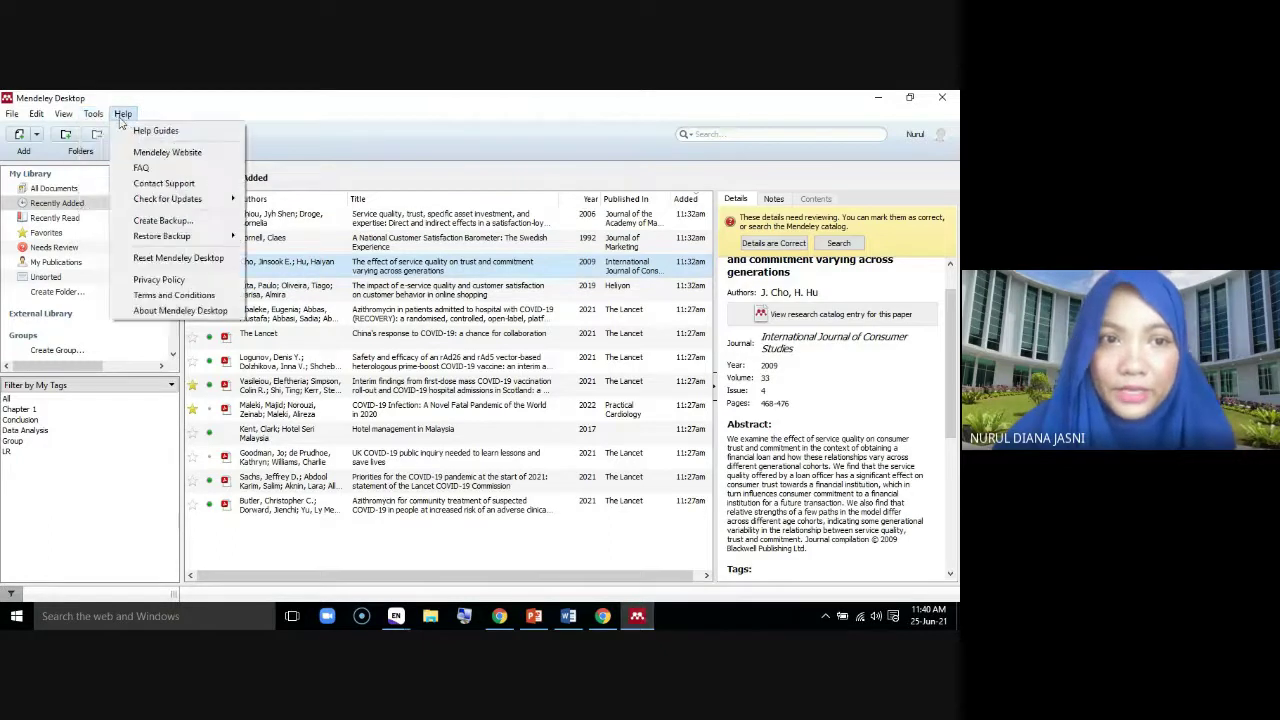
{"action": "left_click", "coordinate": [123, 114]}
{"action": "left_click", "coordinate": [93, 114]}
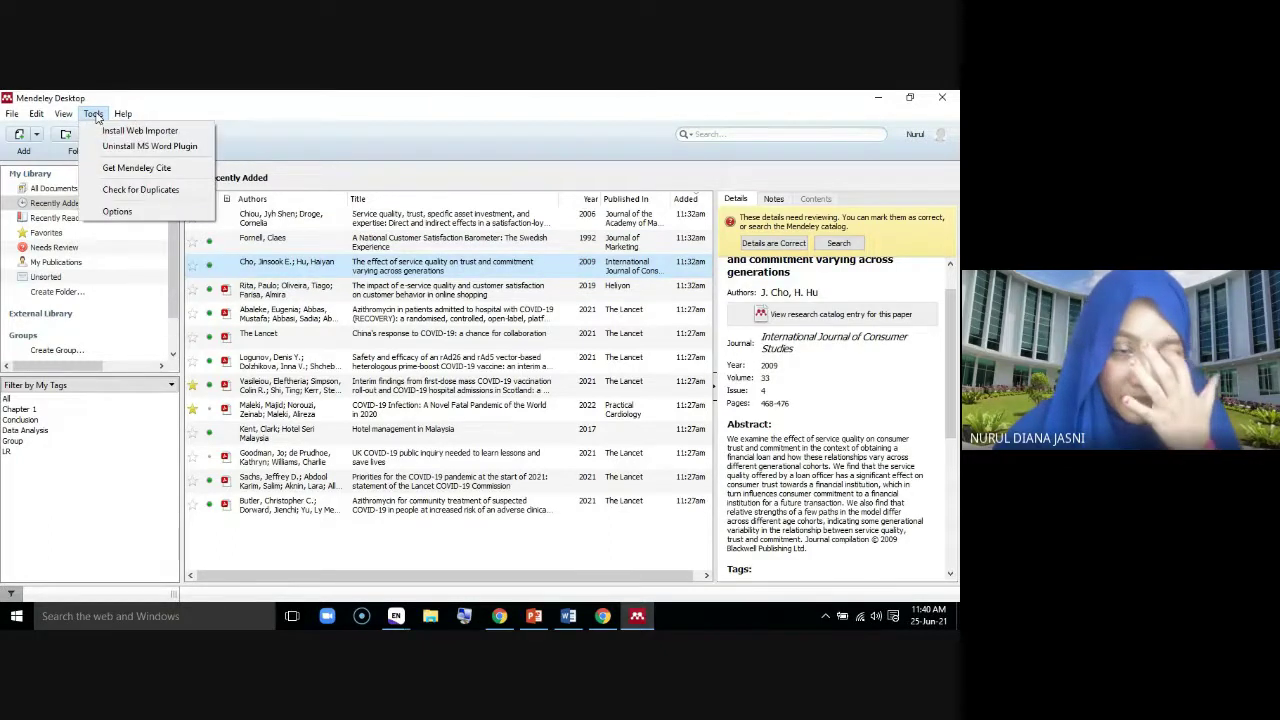
{"action": "mouse_move", "coordinate": [66, 115]}
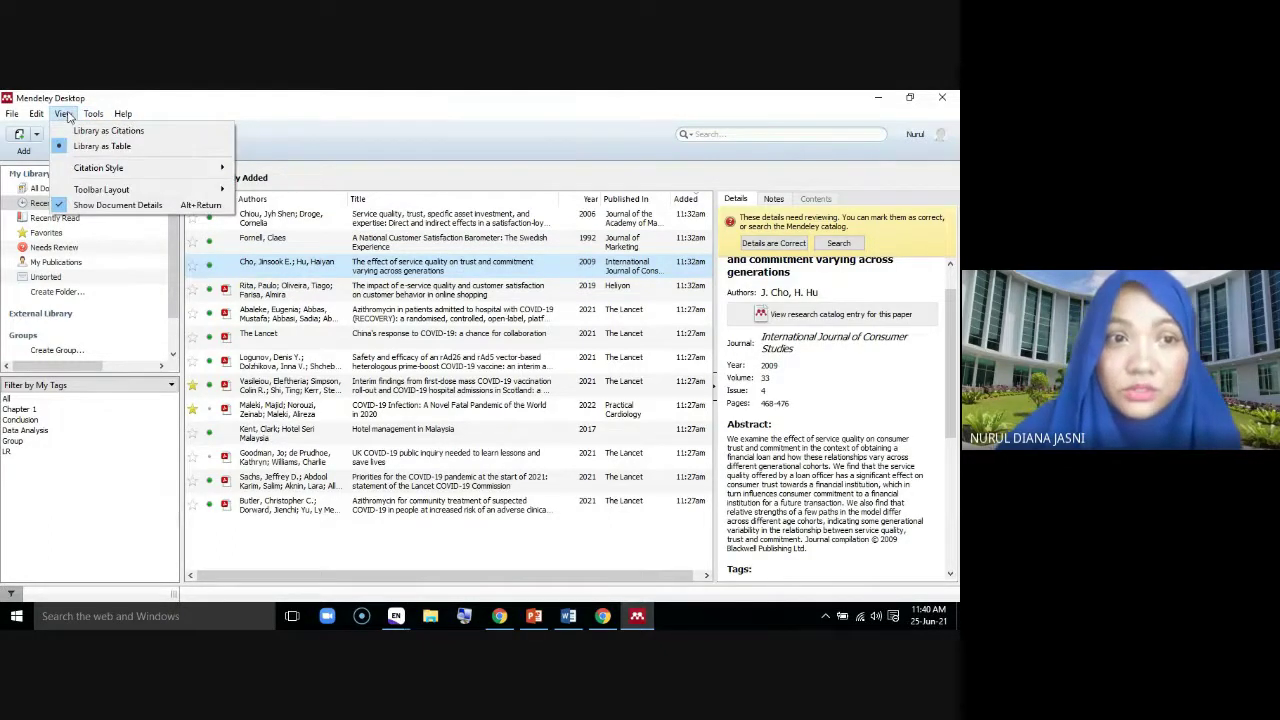
{"action": "mouse_move", "coordinate": [82, 174]}
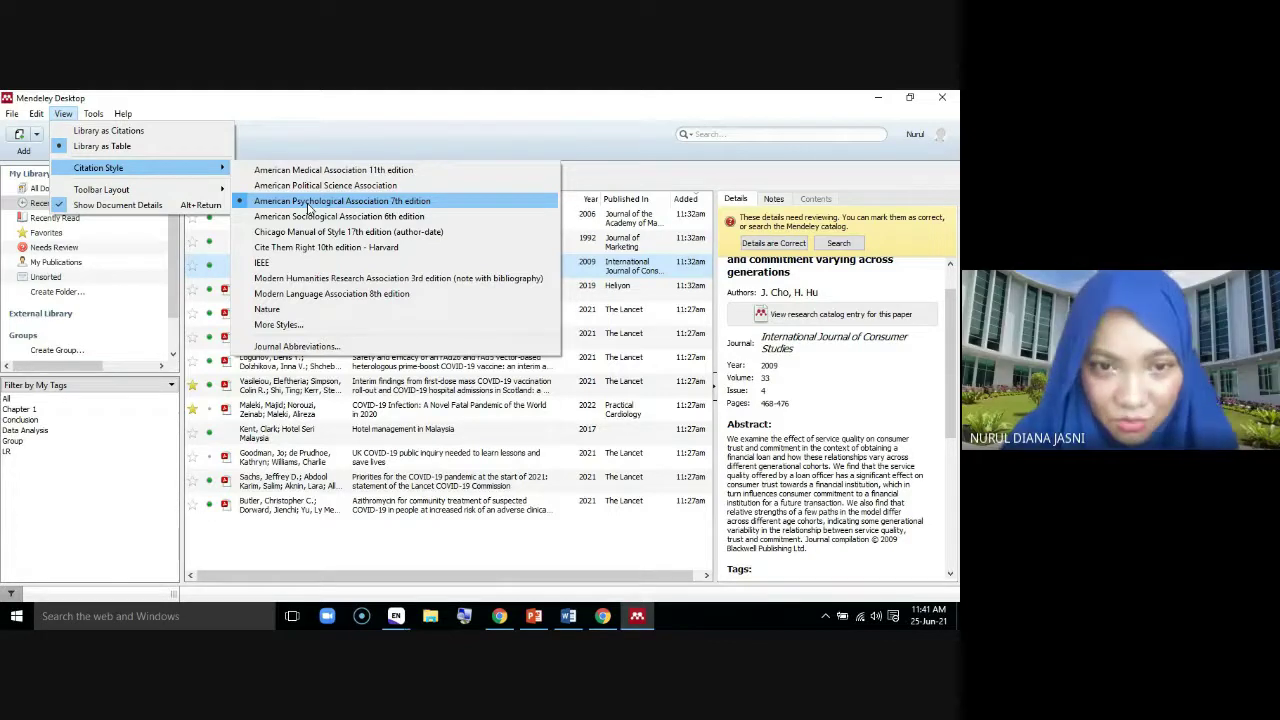
{"action": "left_click", "coordinate": [568, 616]}
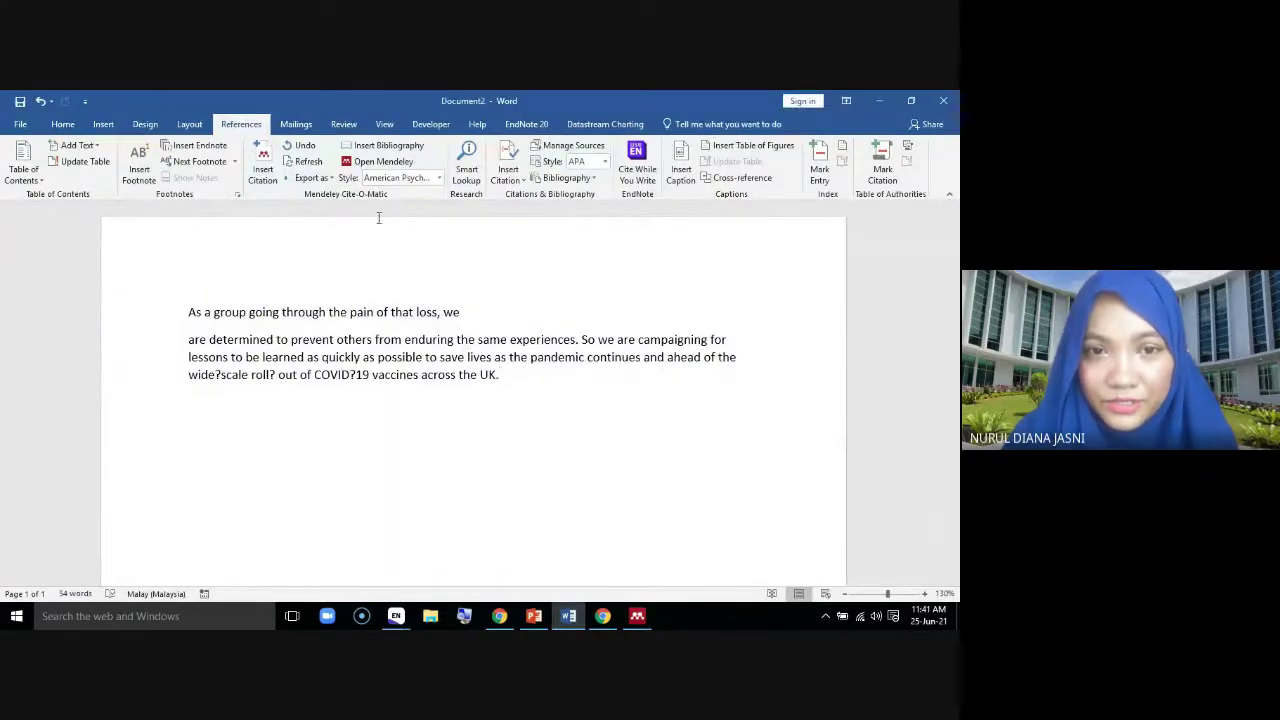
Choose More Styles... from Word's Cite-O-Matic style list to open Mendeley's Citation Styles dialog
{"action": "left_click", "coordinate": [440, 180]}
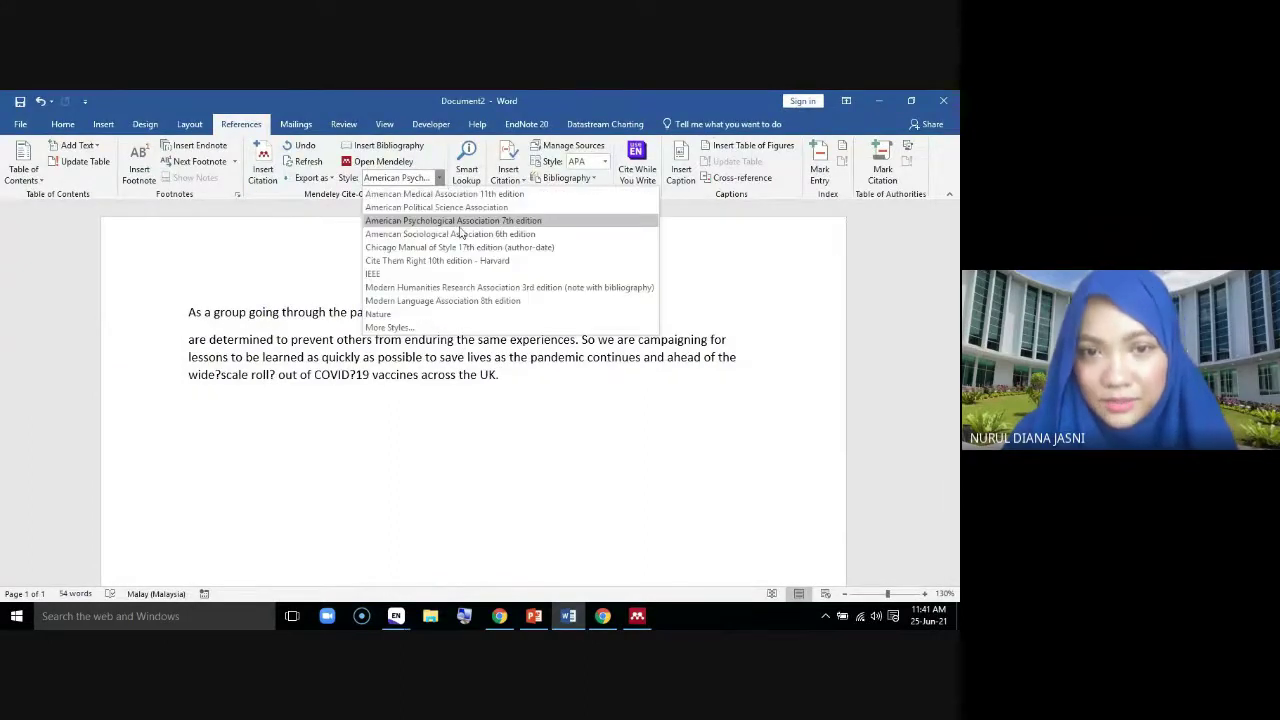
{"action": "left_click", "coordinate": [461, 221]}
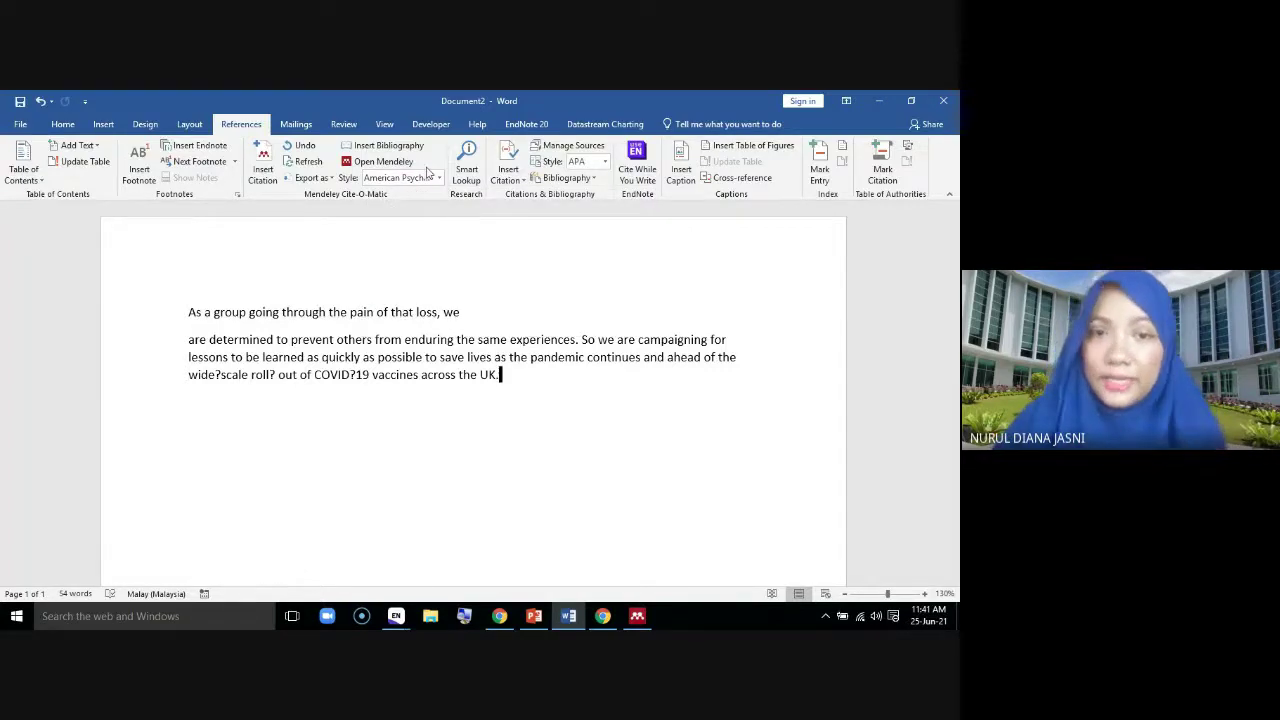
{"action": "left_click", "coordinate": [440, 178]}
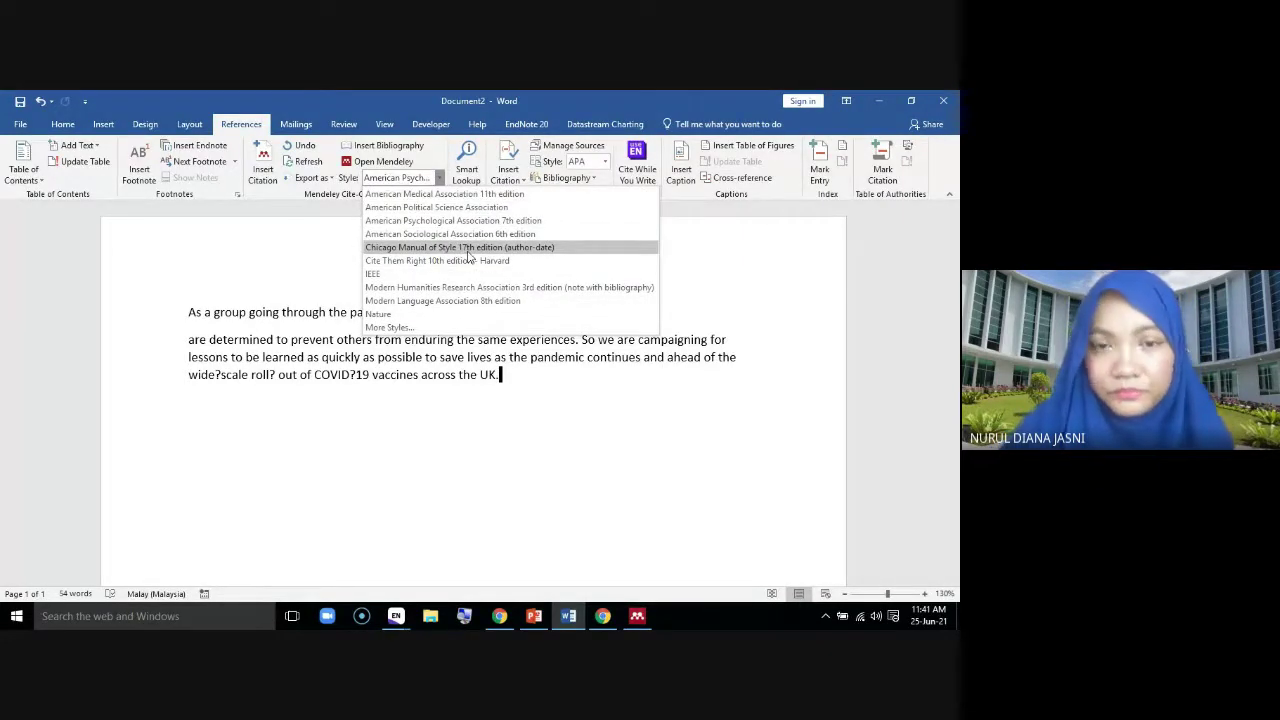
{"action": "left_click", "coordinate": [408, 330]}
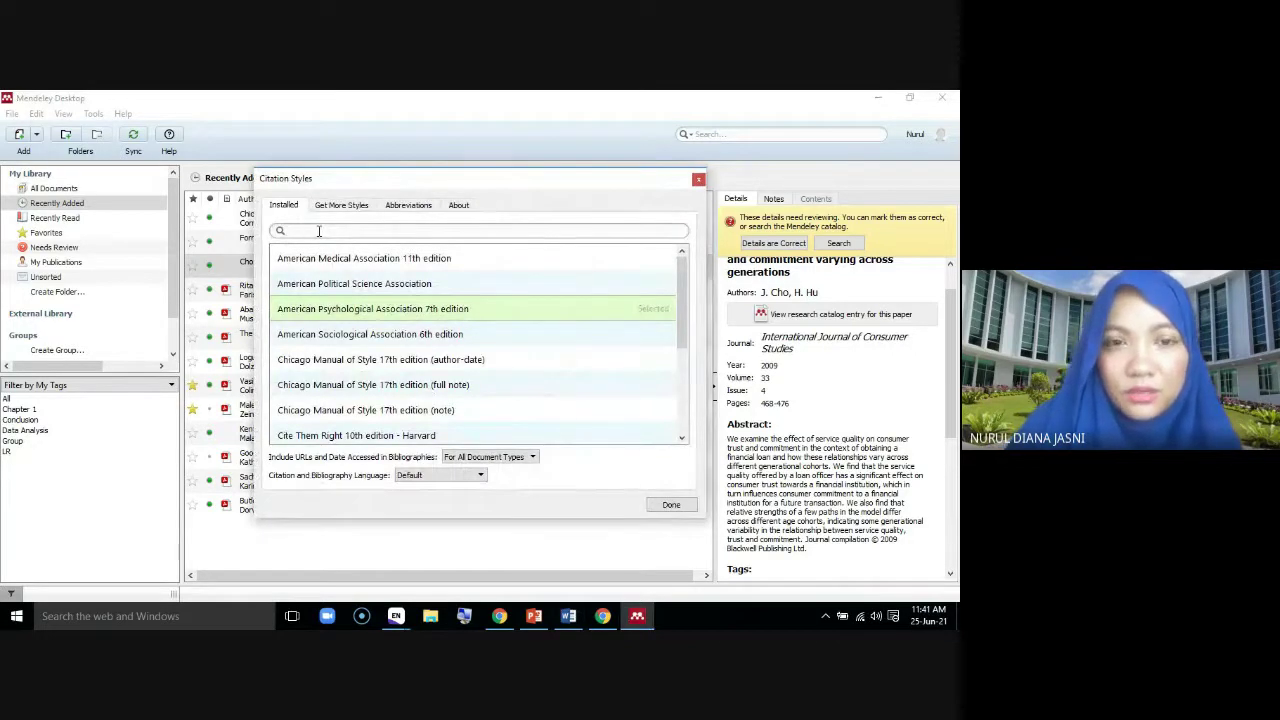
Search the installed styles for 'AMA', clear the search, and close keeping APA 7th edition
{"action": "type", "text": "AMA"}
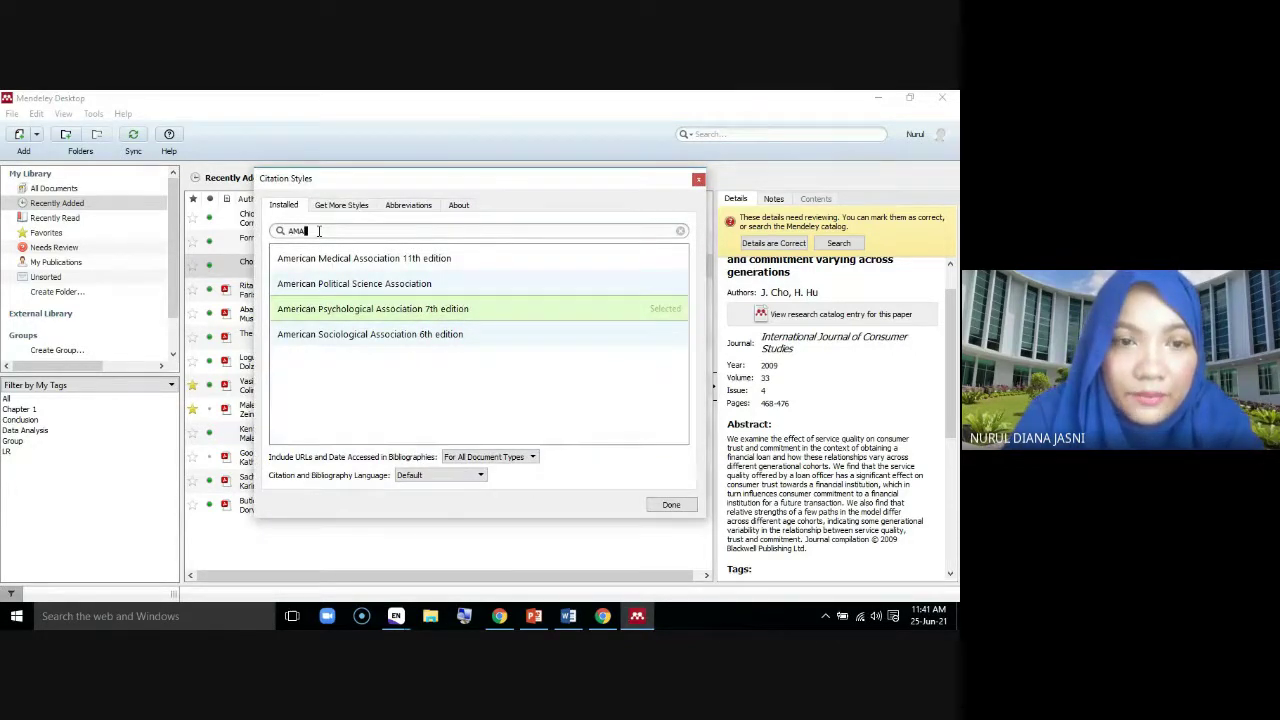
{"action": "type", "text": "-"}
{"action": "key", "text": "BackSpace"}
{"action": "key", "text": "BackSpace"}
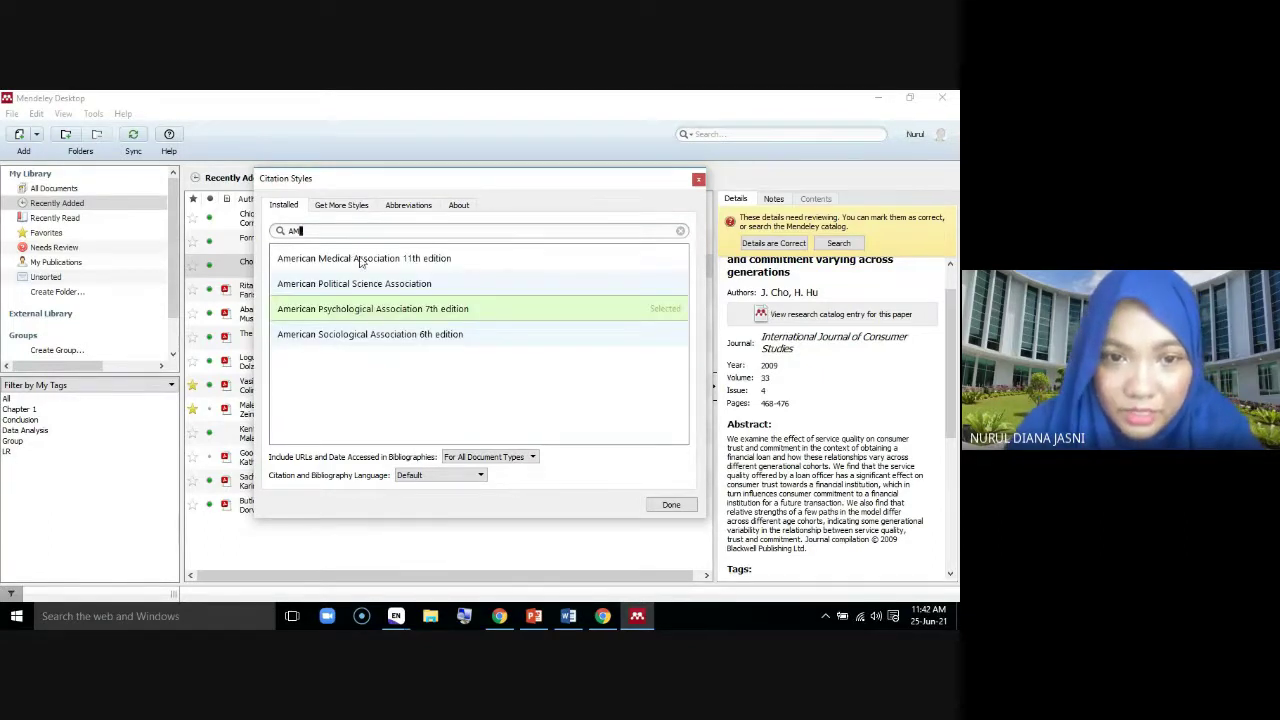
{"action": "left_click", "coordinate": [680, 231]}
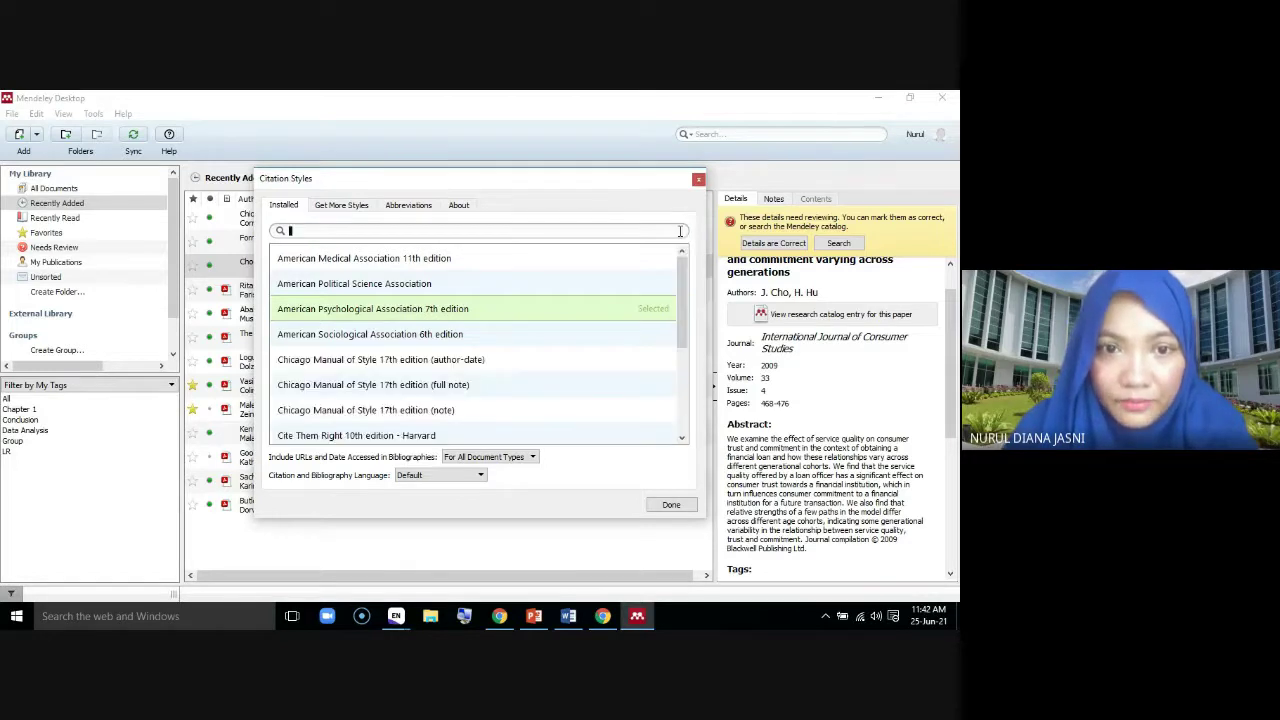
{"action": "left_click", "coordinate": [670, 505]}
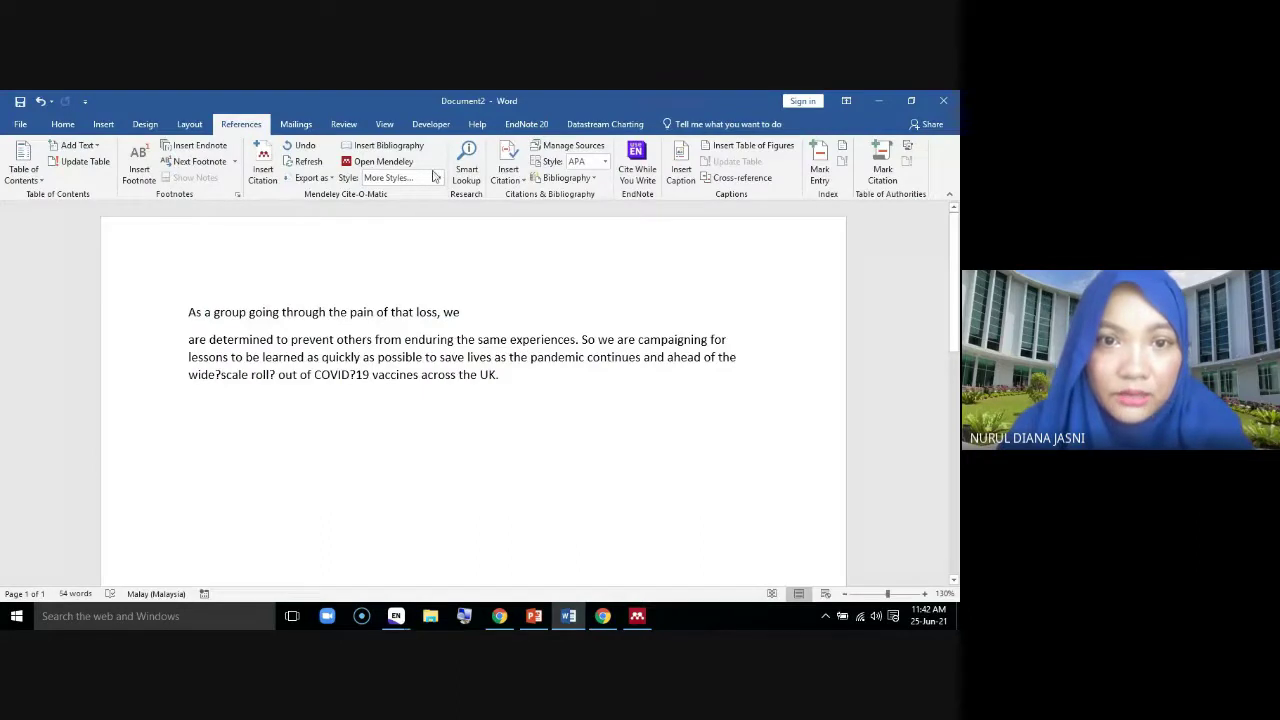
Reselect American Psychological Association as the Cite-O-Matic citation style
{"action": "left_click", "coordinate": [439, 178]}
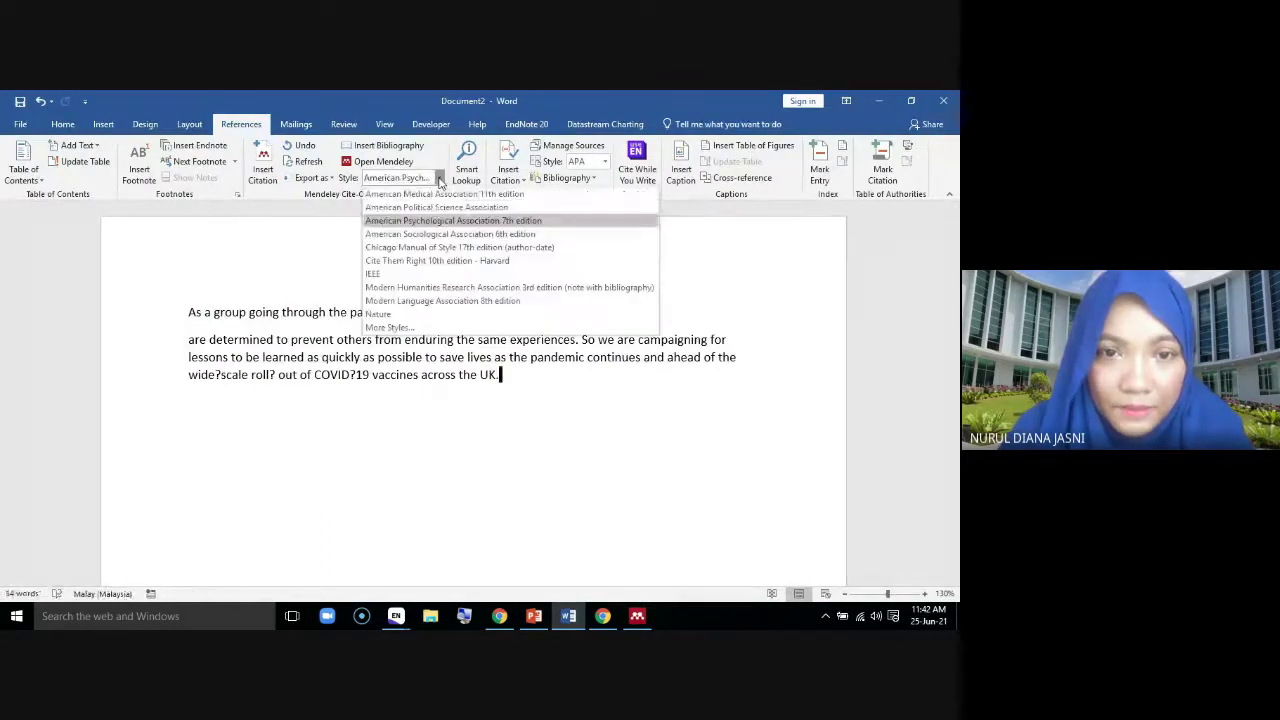
{"action": "left_click", "coordinate": [441, 220]}
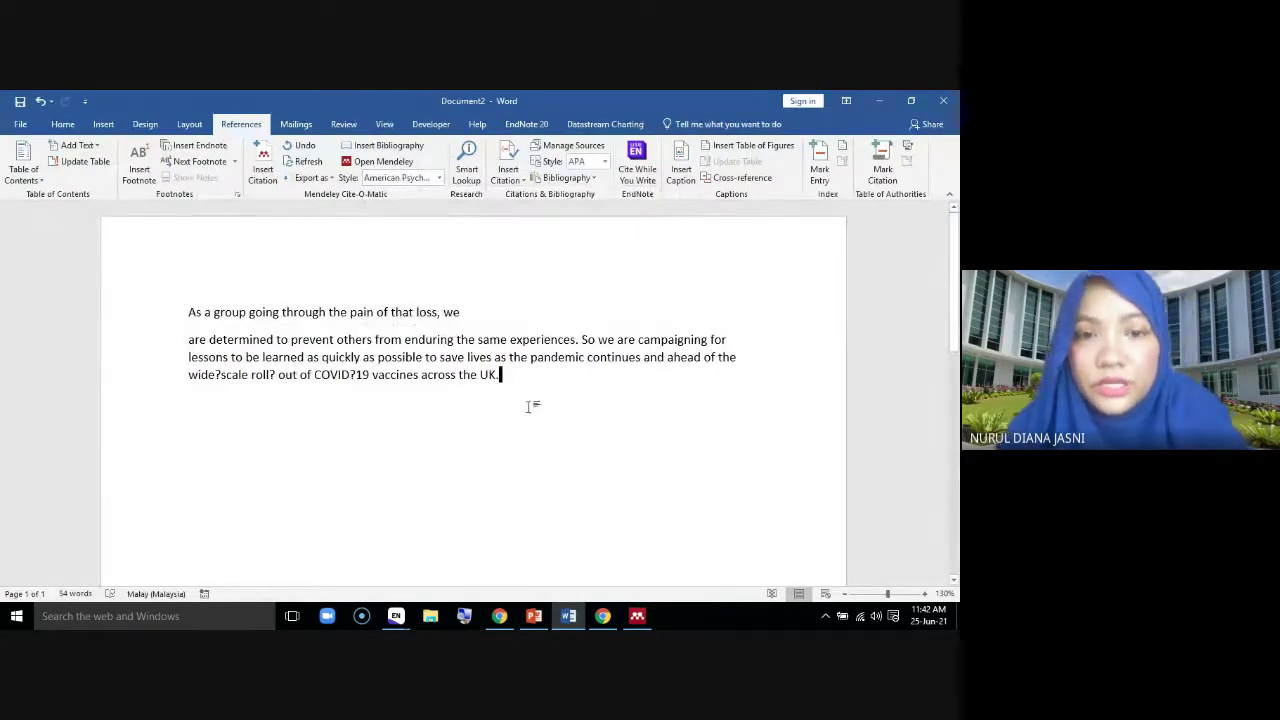
{"action": "key", "text": "ctrl+a"}
{"action": "left_click", "coordinate": [184, 313]}
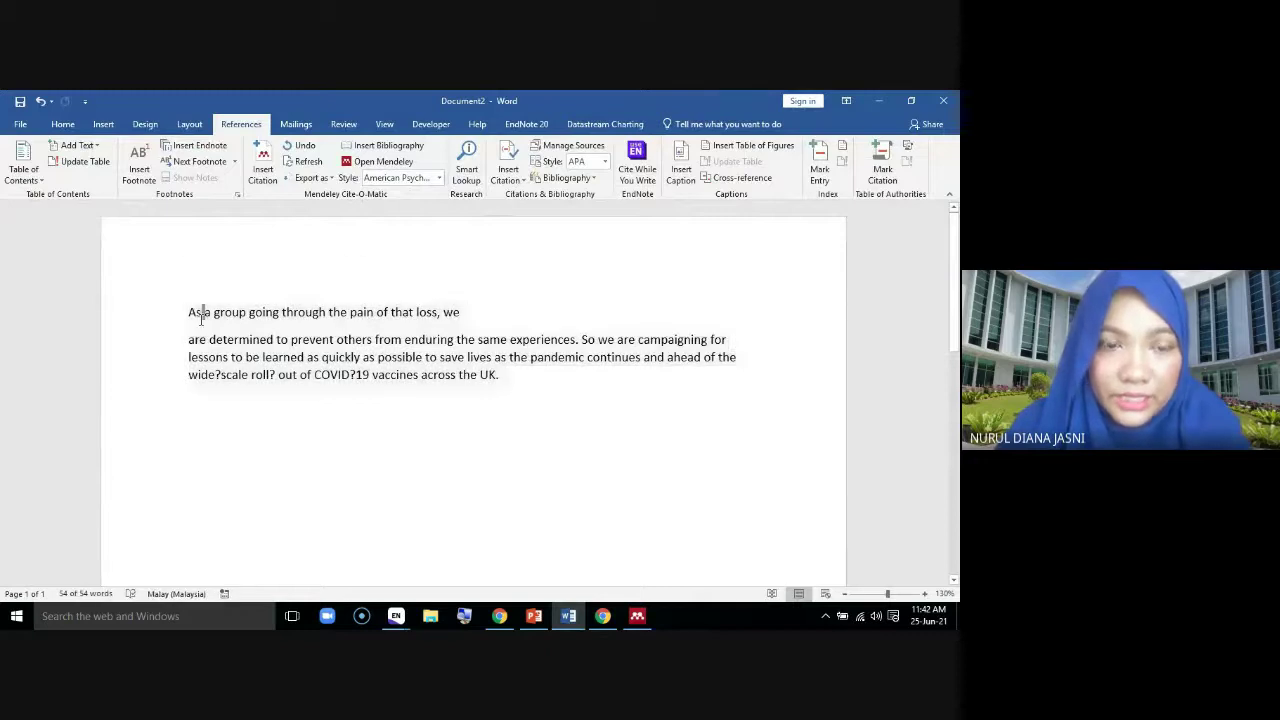
Join the text into one paragraph before 'are determined' and start a Mendeley citation
{"action": "left_click", "coordinate": [187, 339]}
{"action": "key", "text": "BackSpace"}
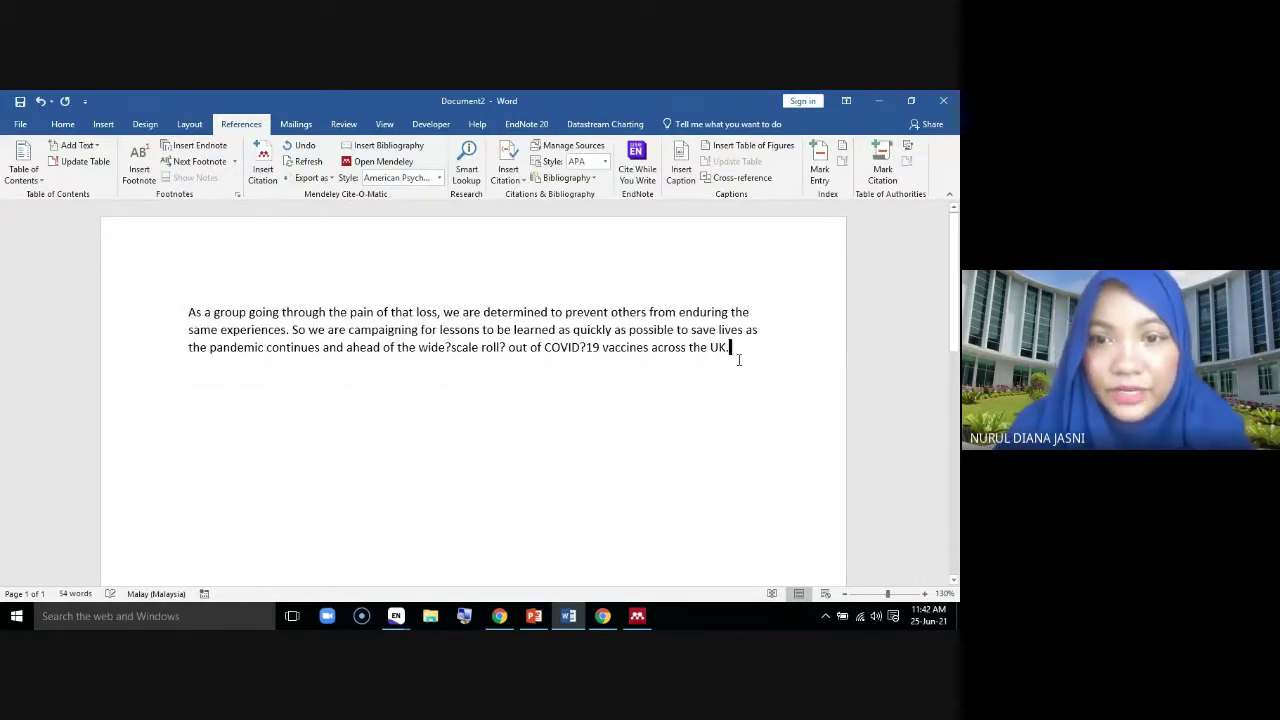
{"action": "scroll", "coordinate": [740, 366], "scroll_direction": "up", "scroll_amount": 2}
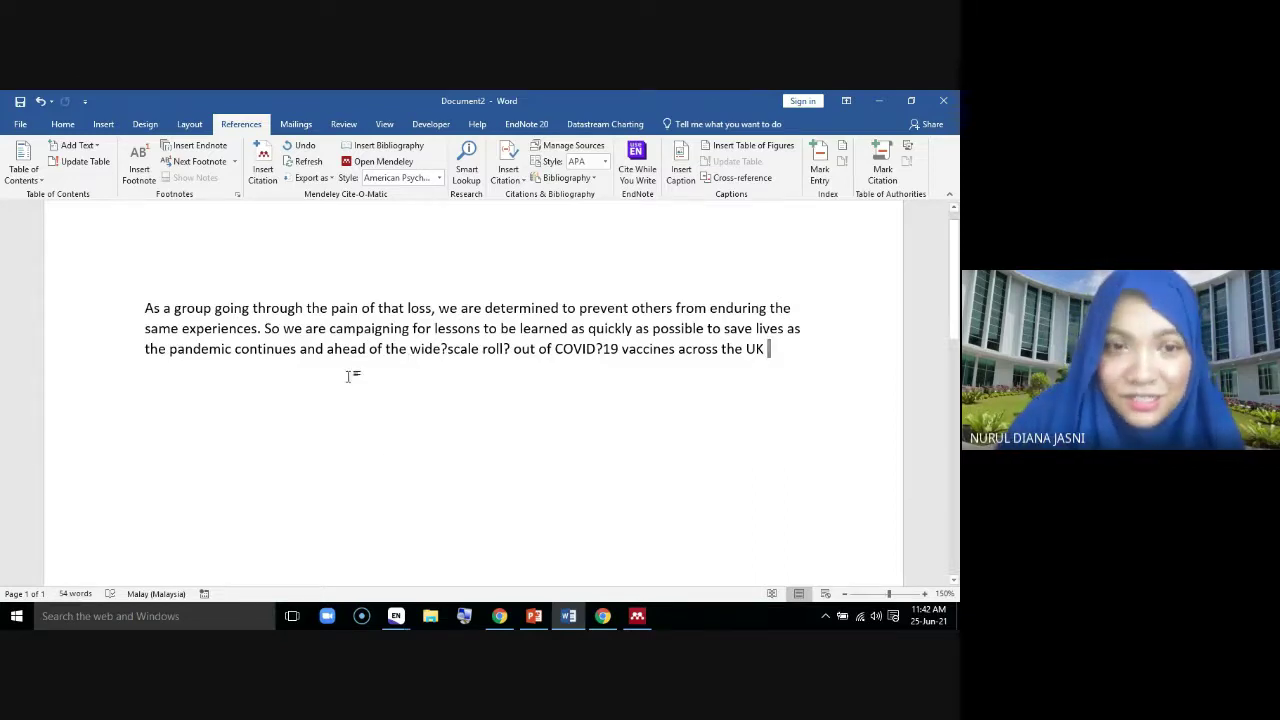
{"action": "left_click", "coordinate": [266, 170]}
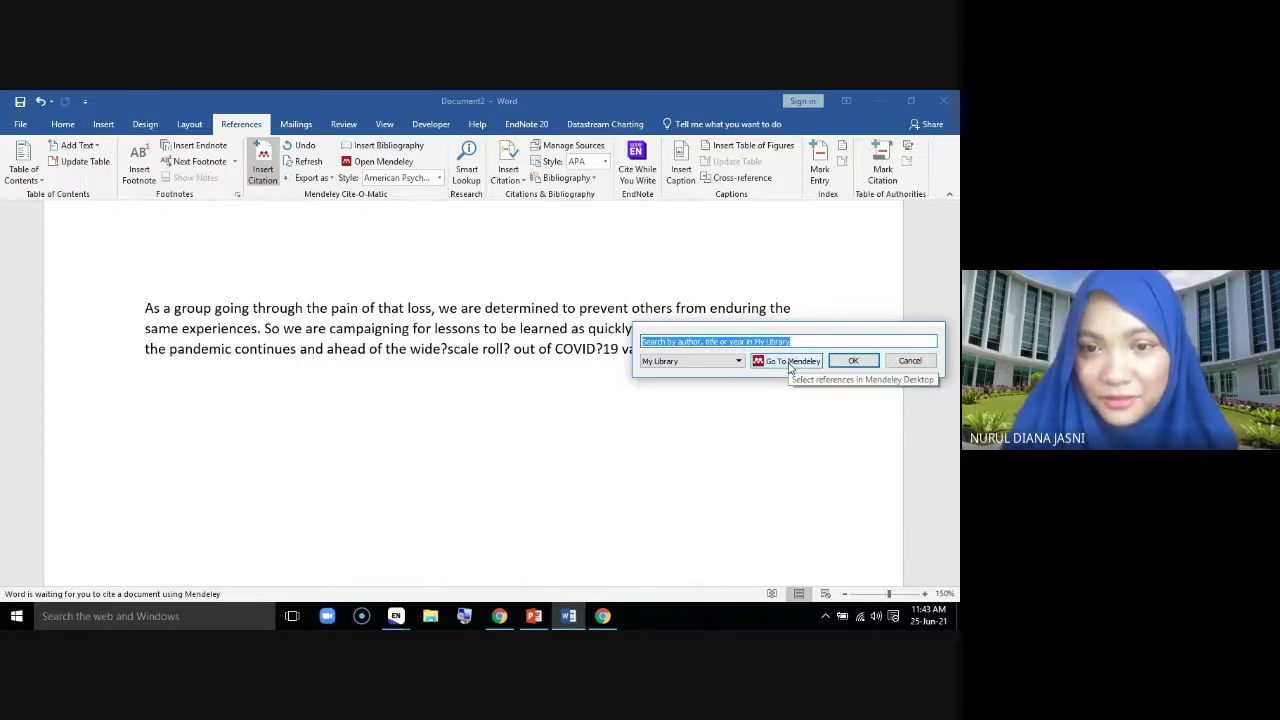
Insert the (Logunov et al., 2021) citation from Mendeley, then delete it from the paragraph
{"action": "left_click", "coordinate": [790, 361]}
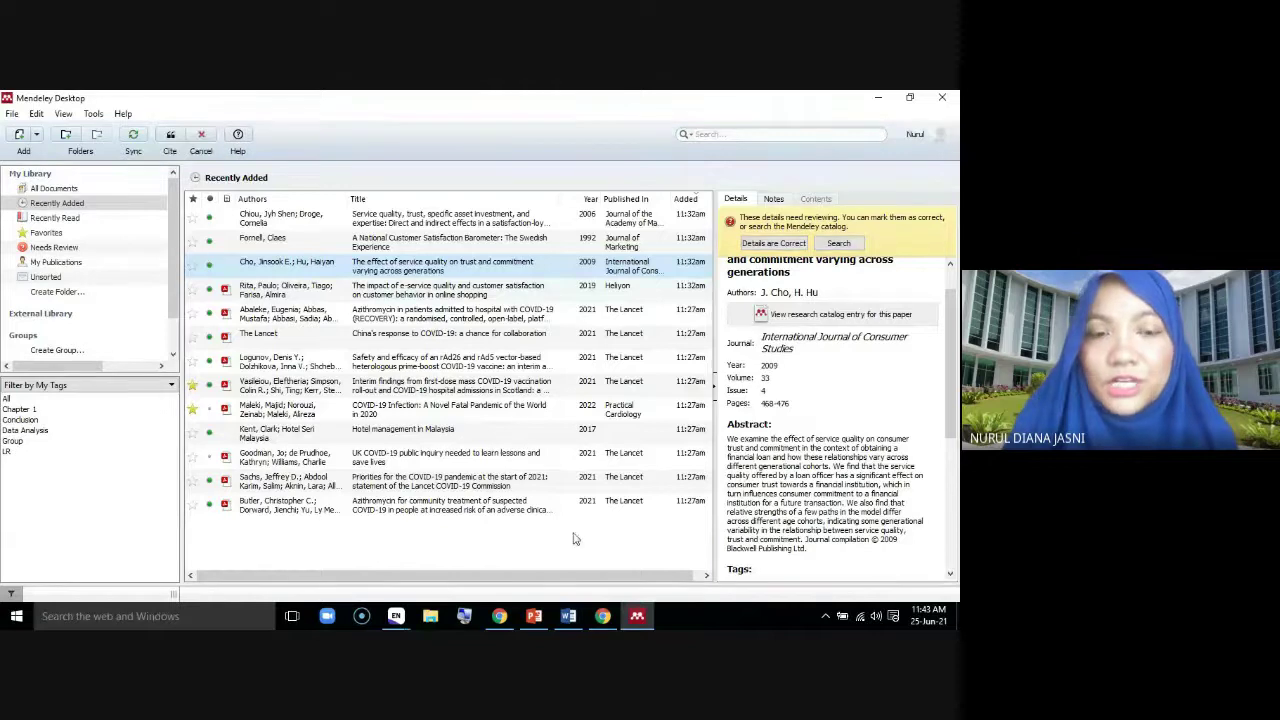
{"action": "left_click", "coordinate": [285, 290]}
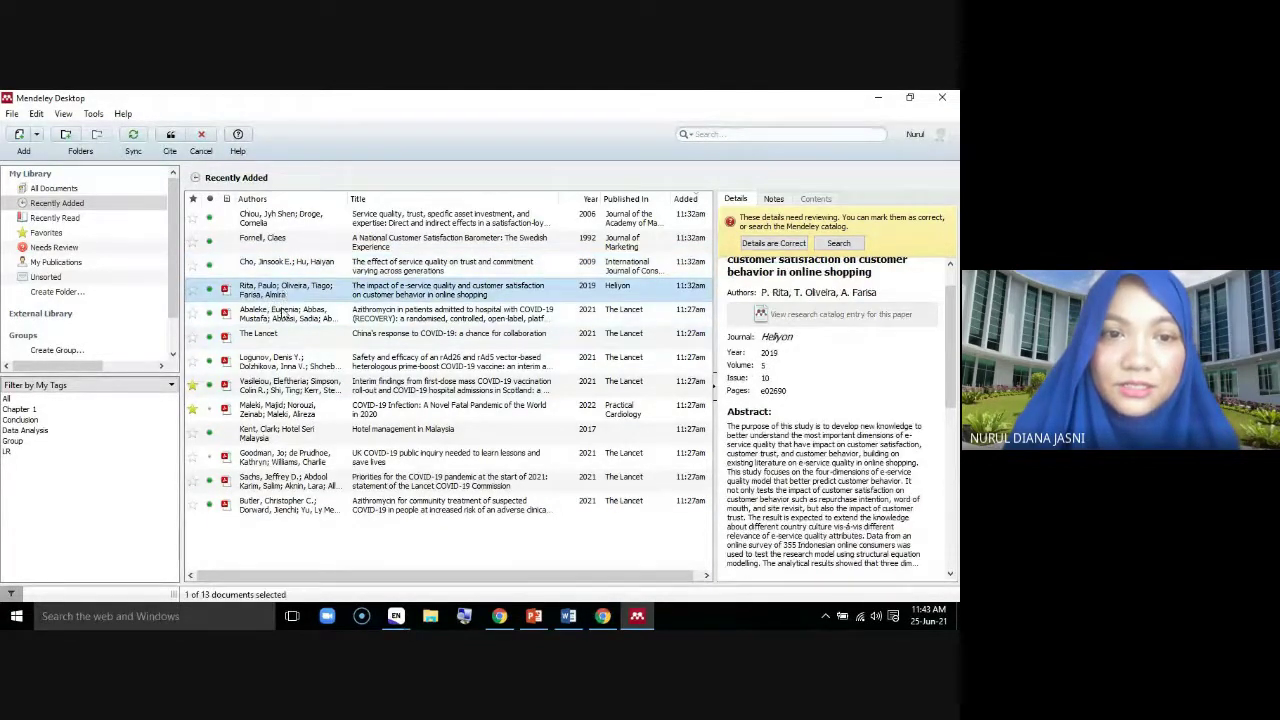
{"action": "left_click", "coordinate": [282, 314]}
{"action": "left_click", "coordinate": [290, 367]}
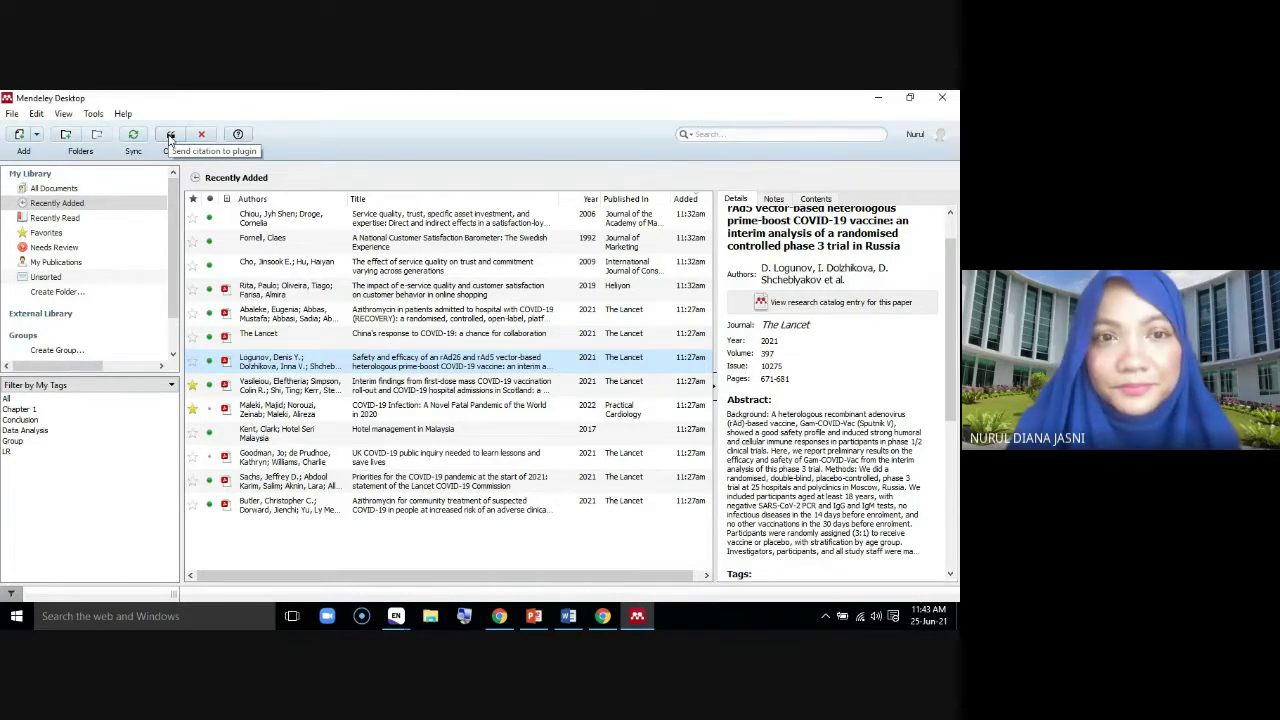
{"action": "left_click", "coordinate": [170, 136]}
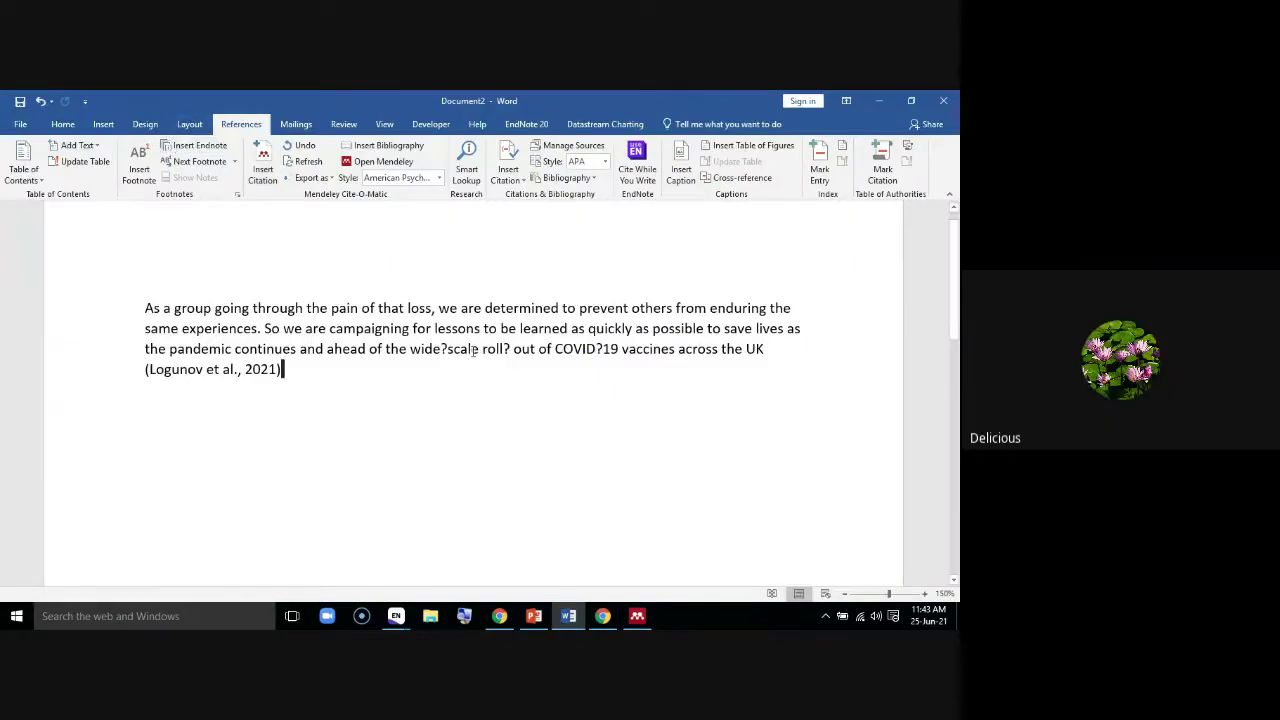
{"action": "left_click", "coordinate": [128, 364]}
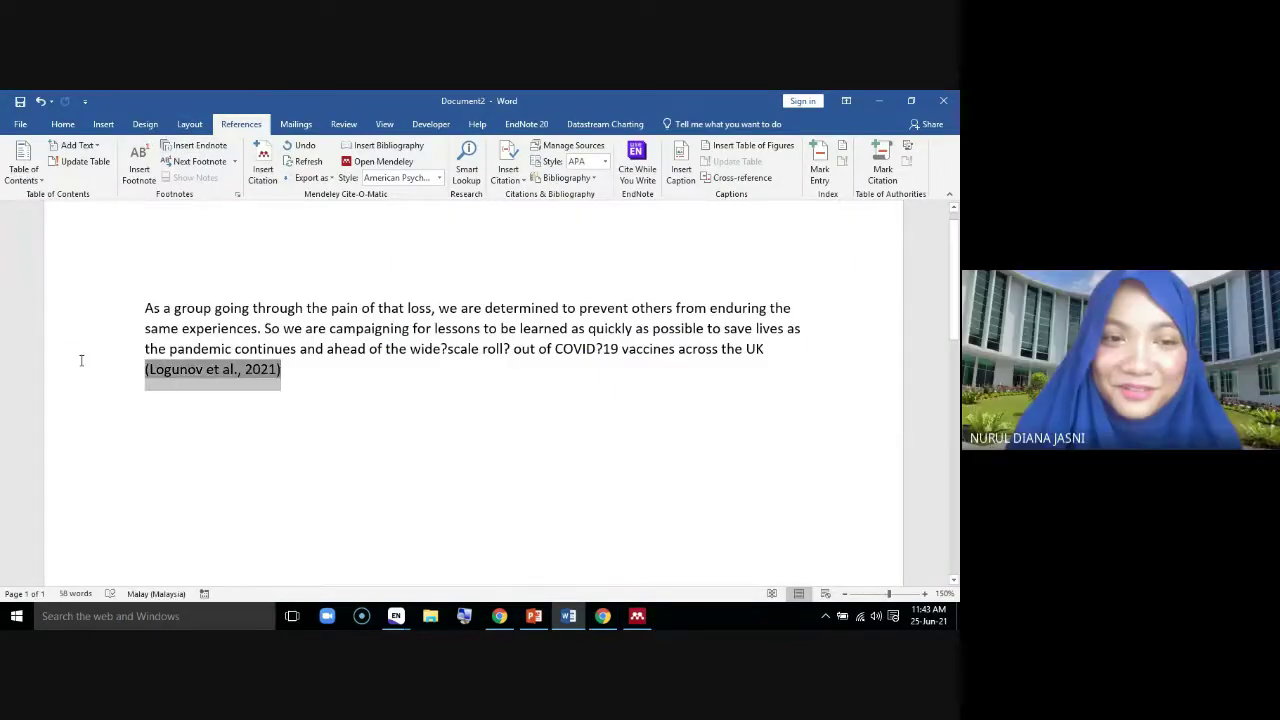
{"action": "key", "text": "Delete"}
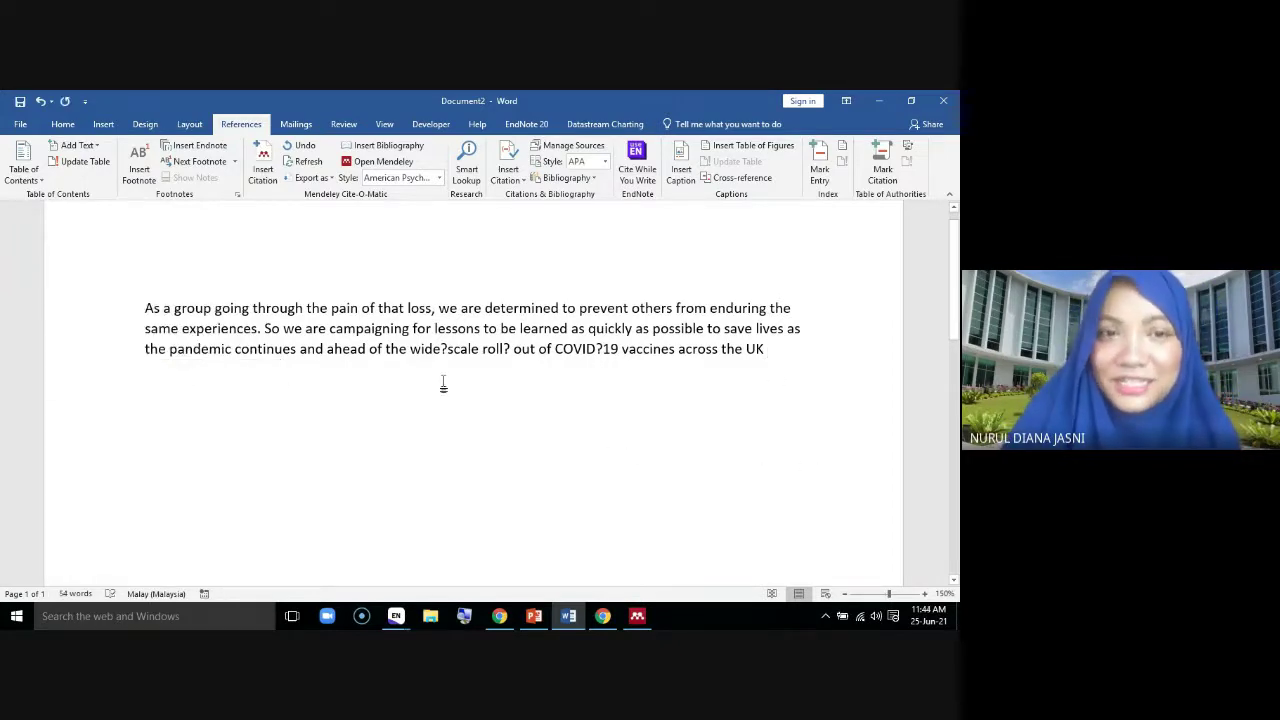
Insert the (Maleki et al., 2022) Practical Cardiology citation at the paragraph's end
{"action": "left_click", "coordinate": [262, 165]}
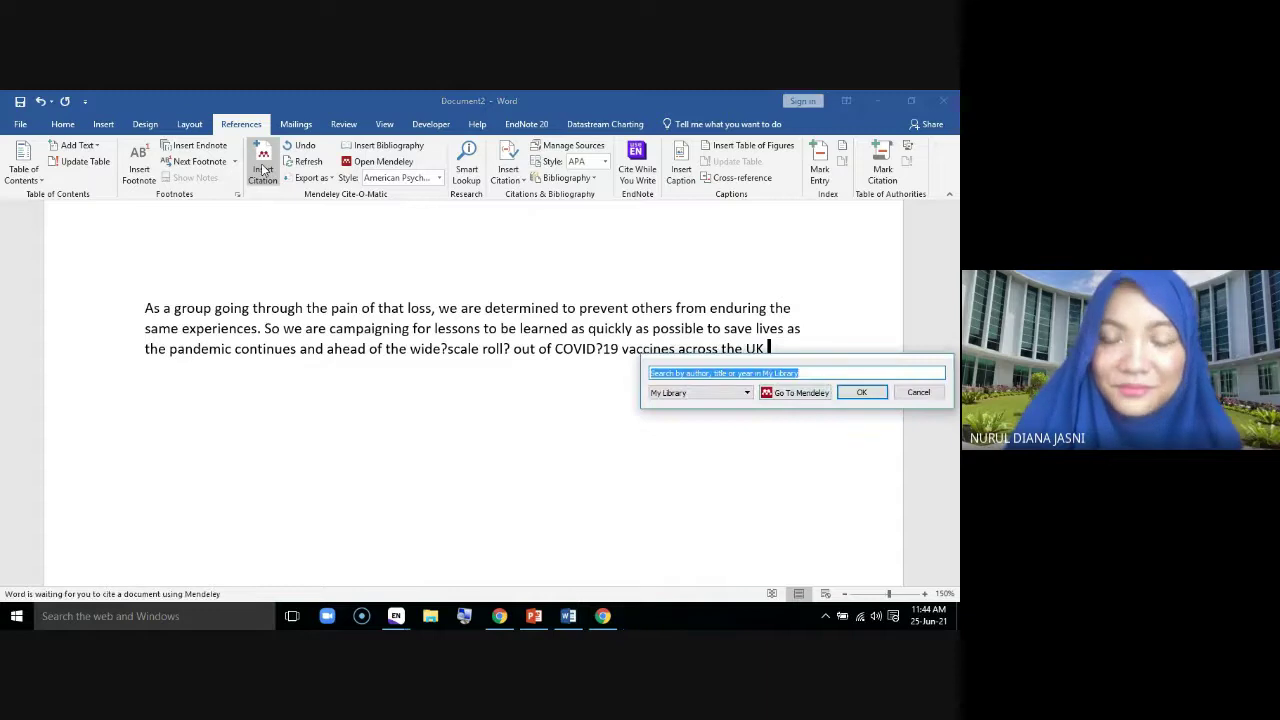
{"action": "left_click_drag", "start_coordinate": [894, 363], "coordinate": [536, 366]}
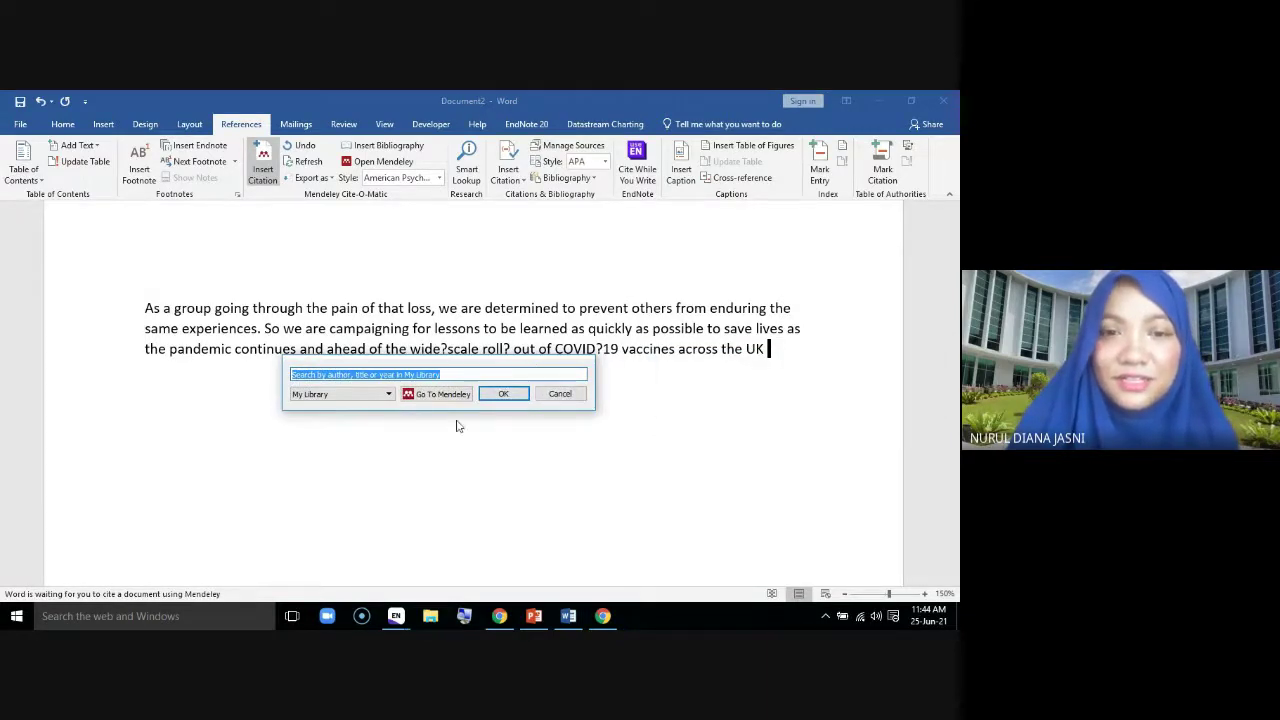
{"action": "left_click", "coordinate": [440, 394]}
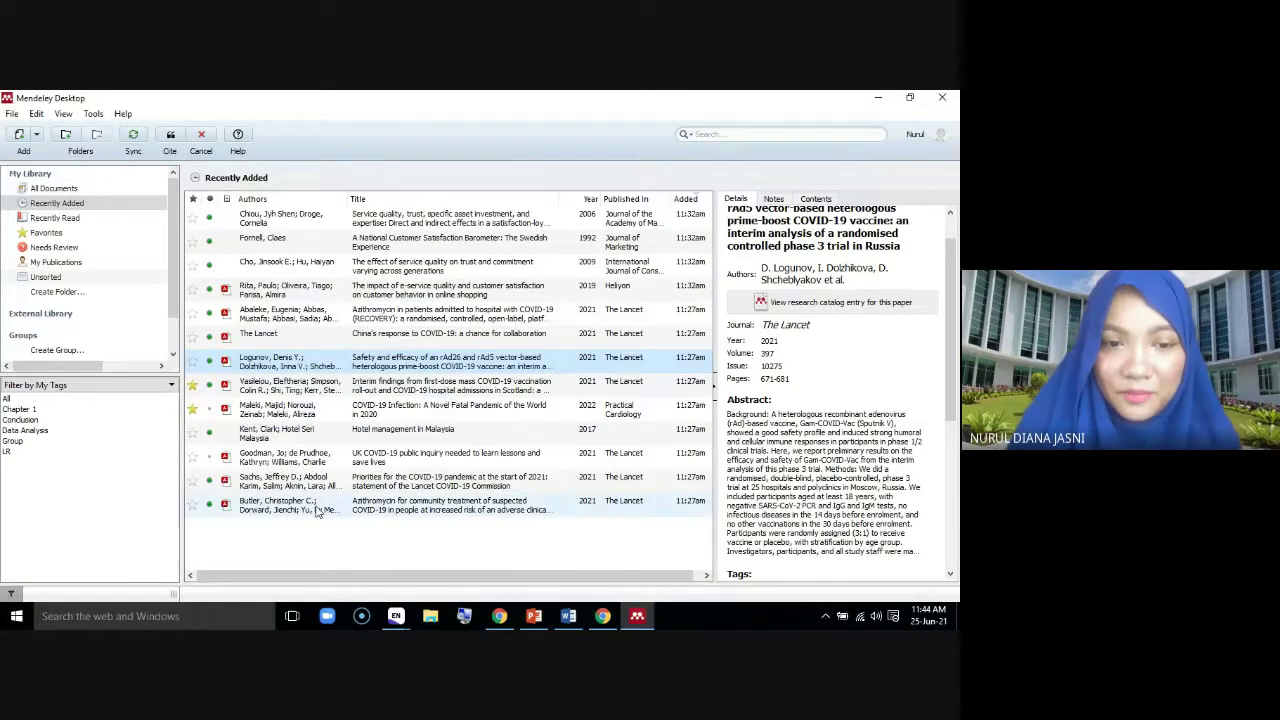
{"action": "left_click", "coordinate": [286, 268]}
{"action": "left_click", "coordinate": [279, 292]}
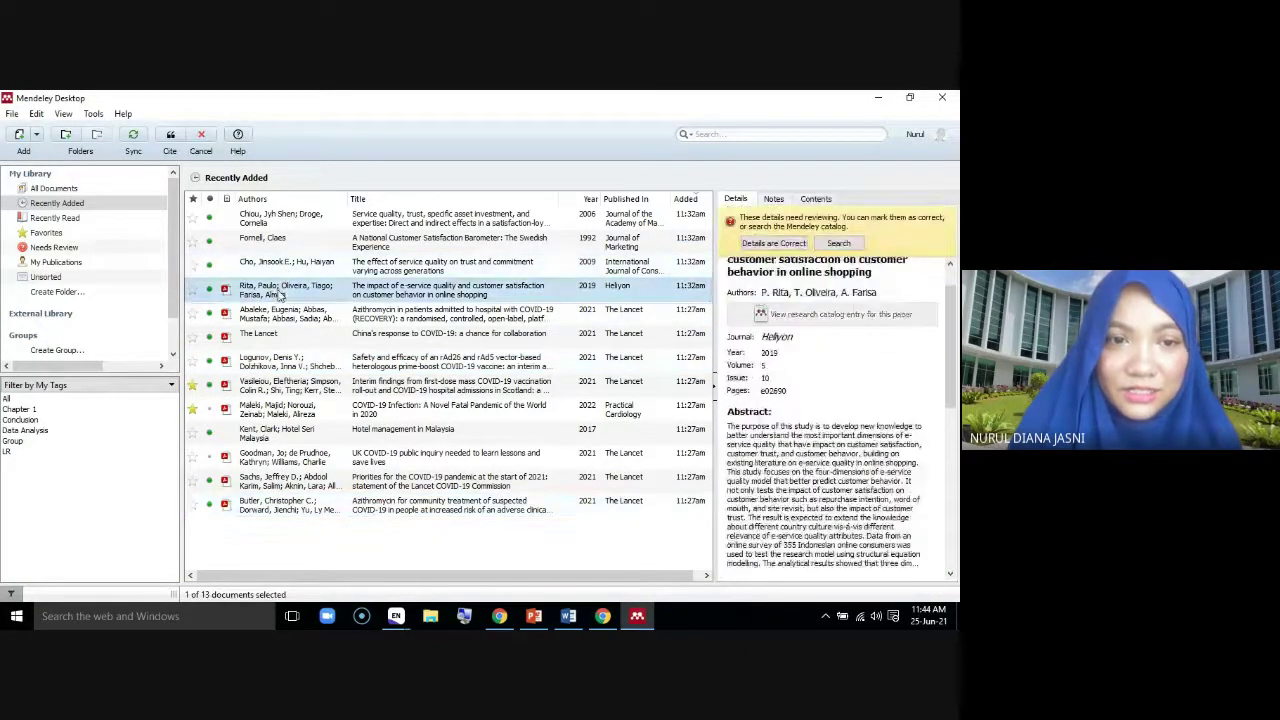
{"action": "left_click", "coordinate": [281, 400]}
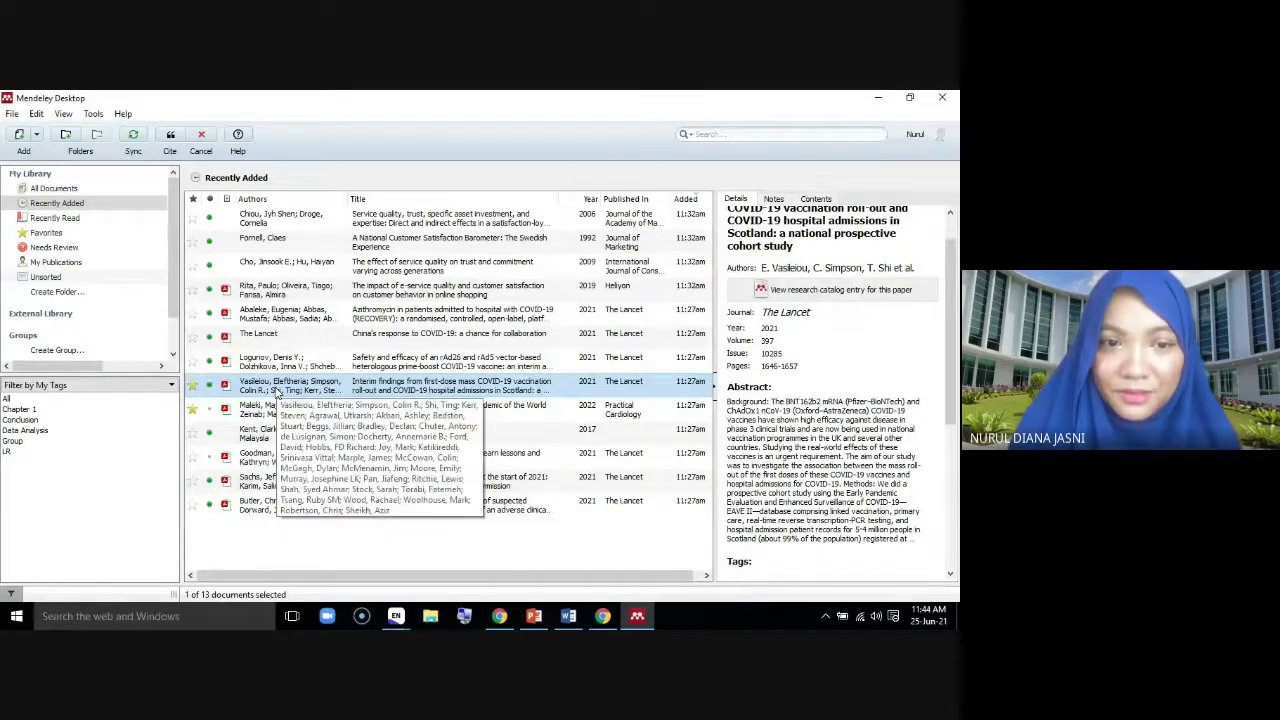
{"action": "left_click", "coordinate": [270, 406]}
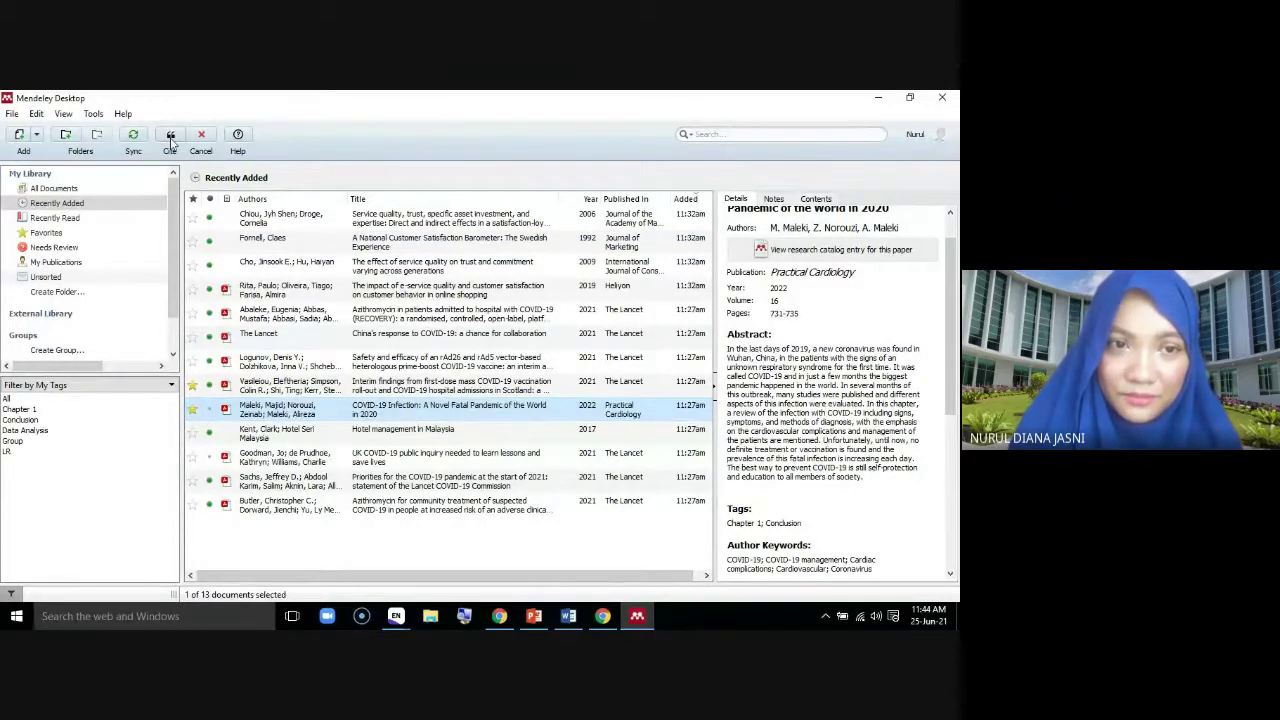
{"action": "left_click", "coordinate": [171, 140]}
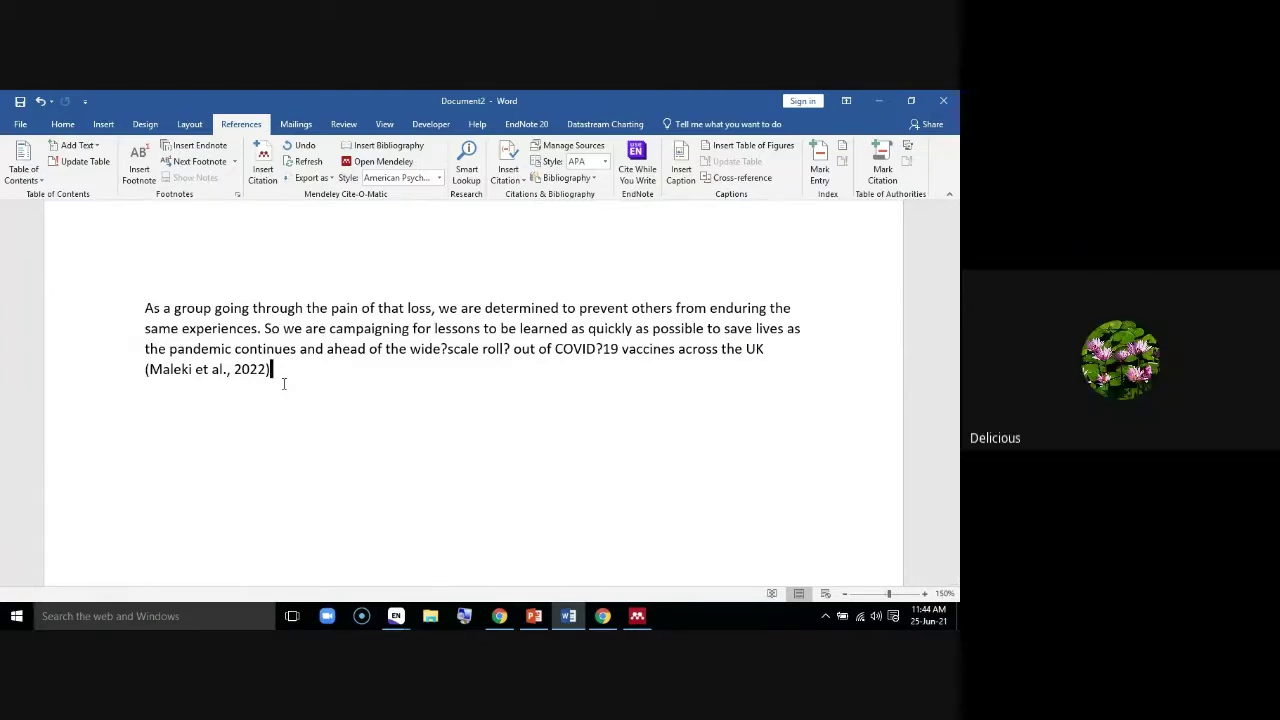
Add a full stop after (Maleki et al., 2022), leave a blank line, and type 'Stated by'
{"action": "type", "text": "."}
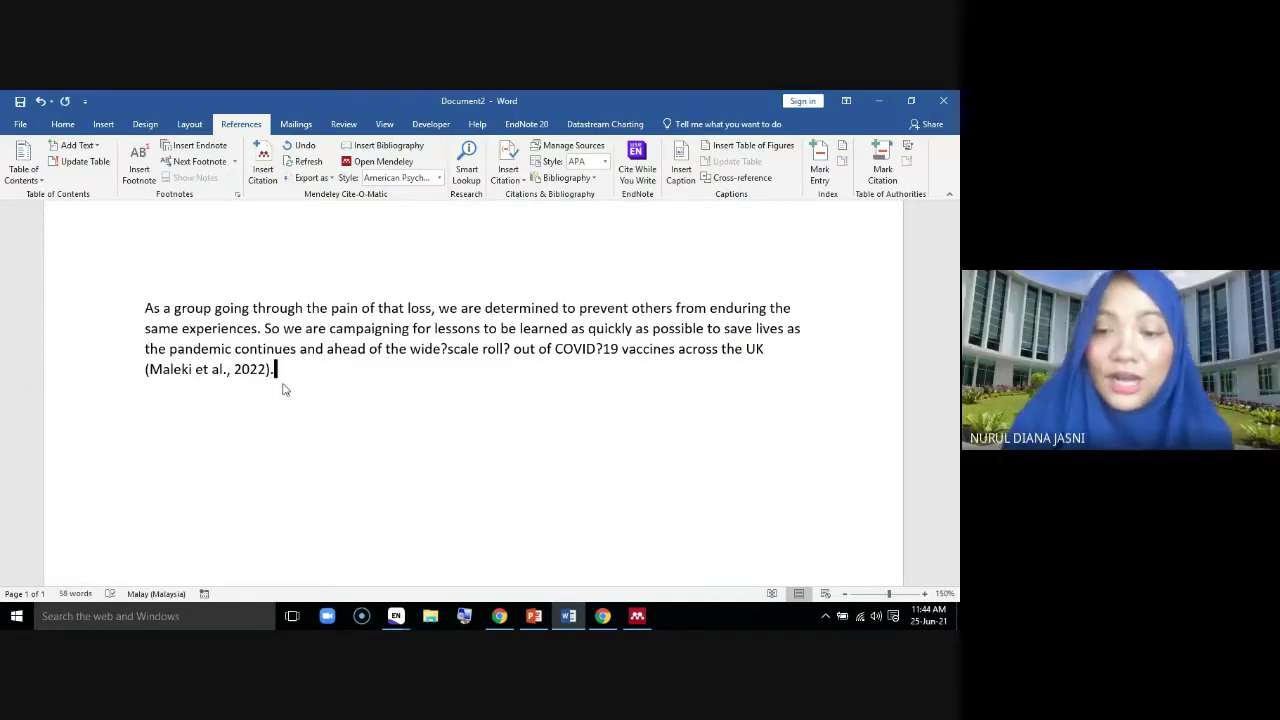
{"action": "key", "text": "Return"}
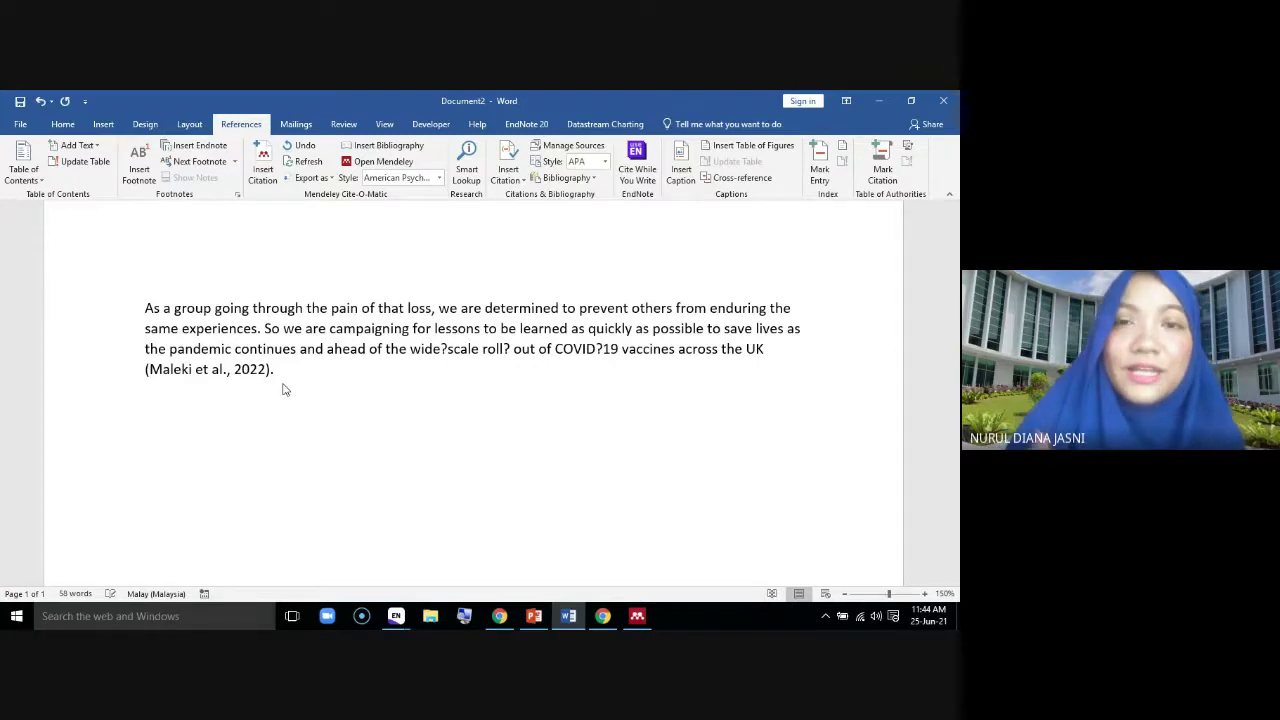
{"action": "key", "text": "Return"}
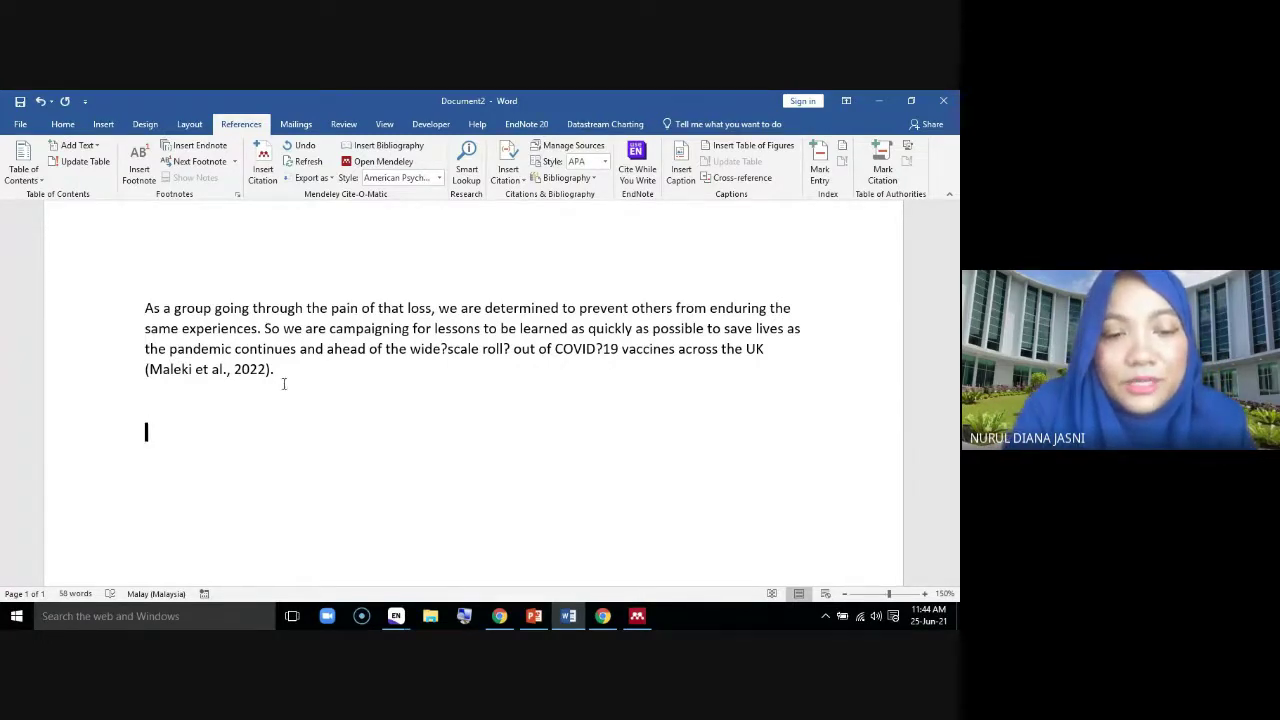
{"action": "type", "text": "Stated by"}
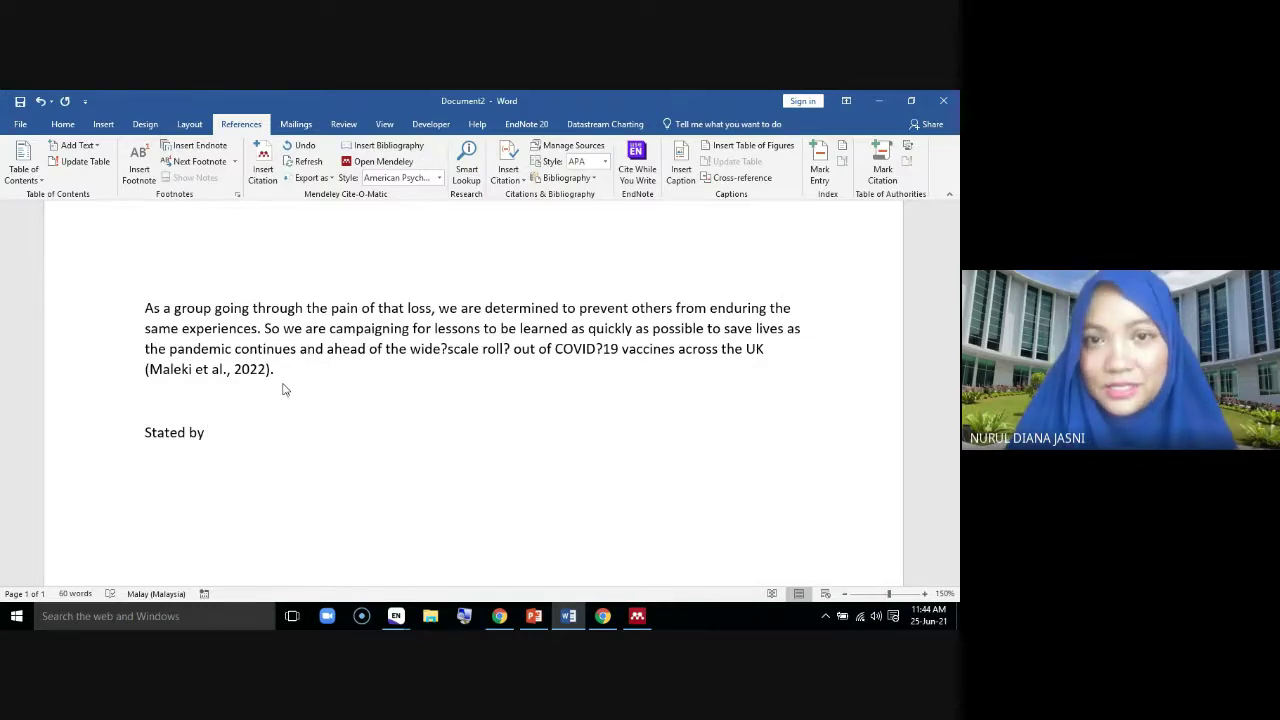
Start a new Mendeley citation after 'Stated by' and go to the Mendeley reference library
{"action": "left_click", "coordinate": [263, 165]}
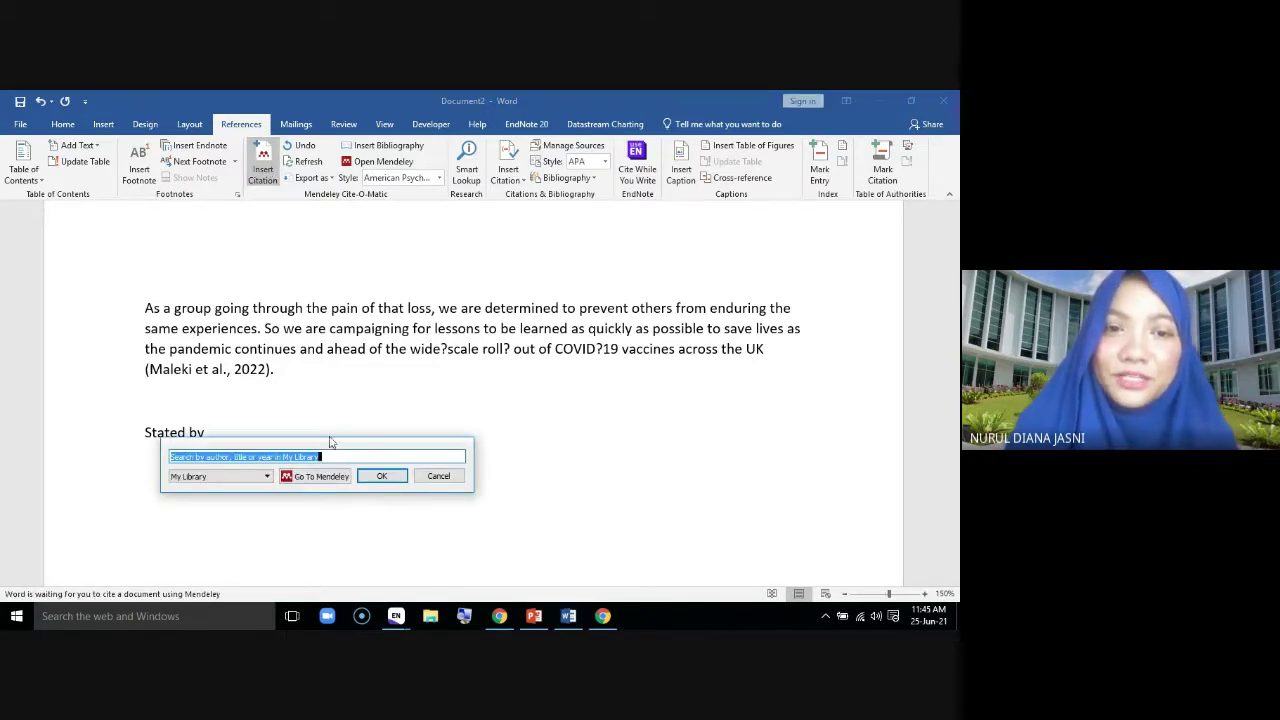
{"action": "left_click_drag", "start_coordinate": [330, 443], "coordinate": [442, 408]}
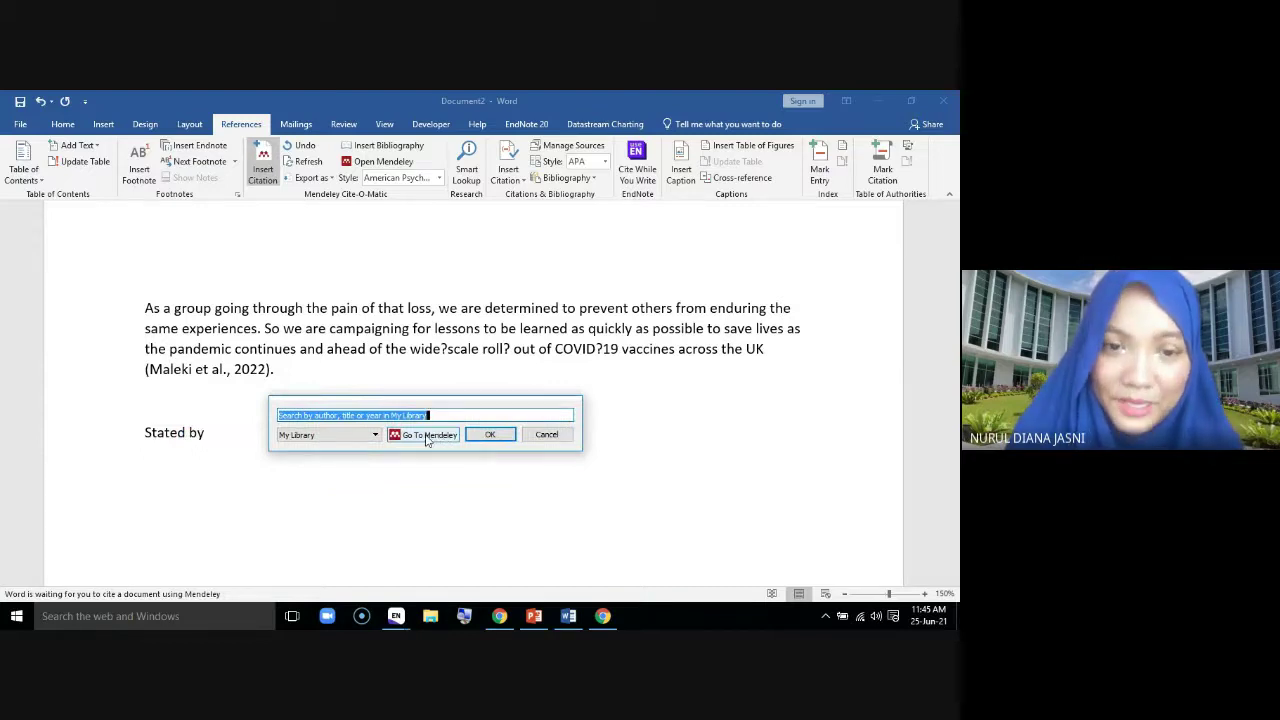
{"action": "left_click", "coordinate": [427, 436]}
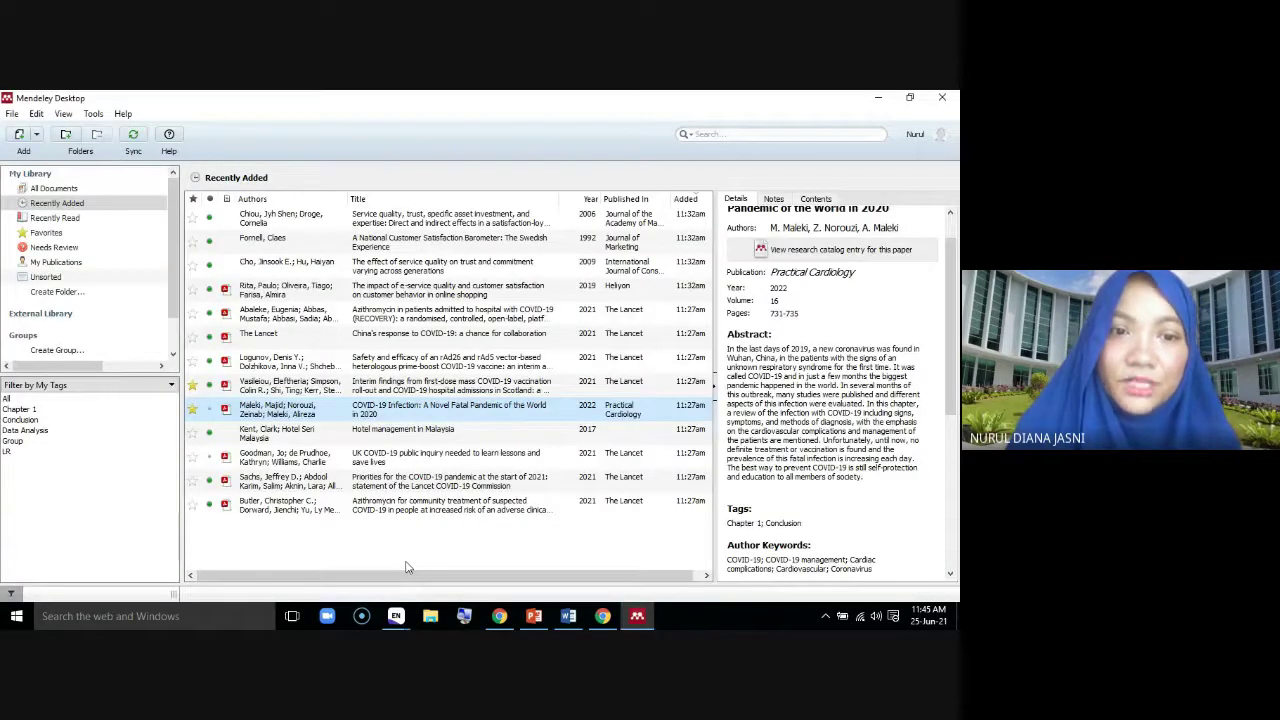
Select the Chiou & Droge 2006, Cho & Hu 2009 and Butler et al. 2021 papers together
{"action": "left_click", "coordinate": [292, 226]}
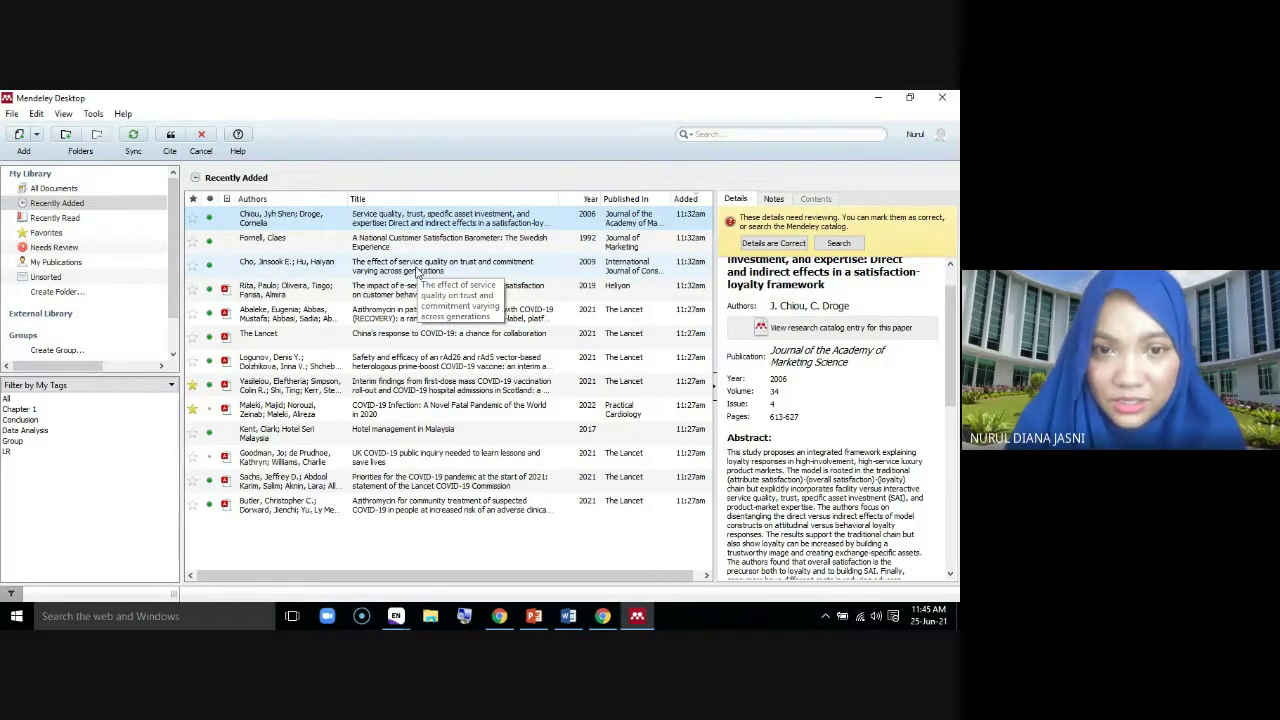
{"action": "left_click", "coordinate": [417, 272], "text": "ctrl"}
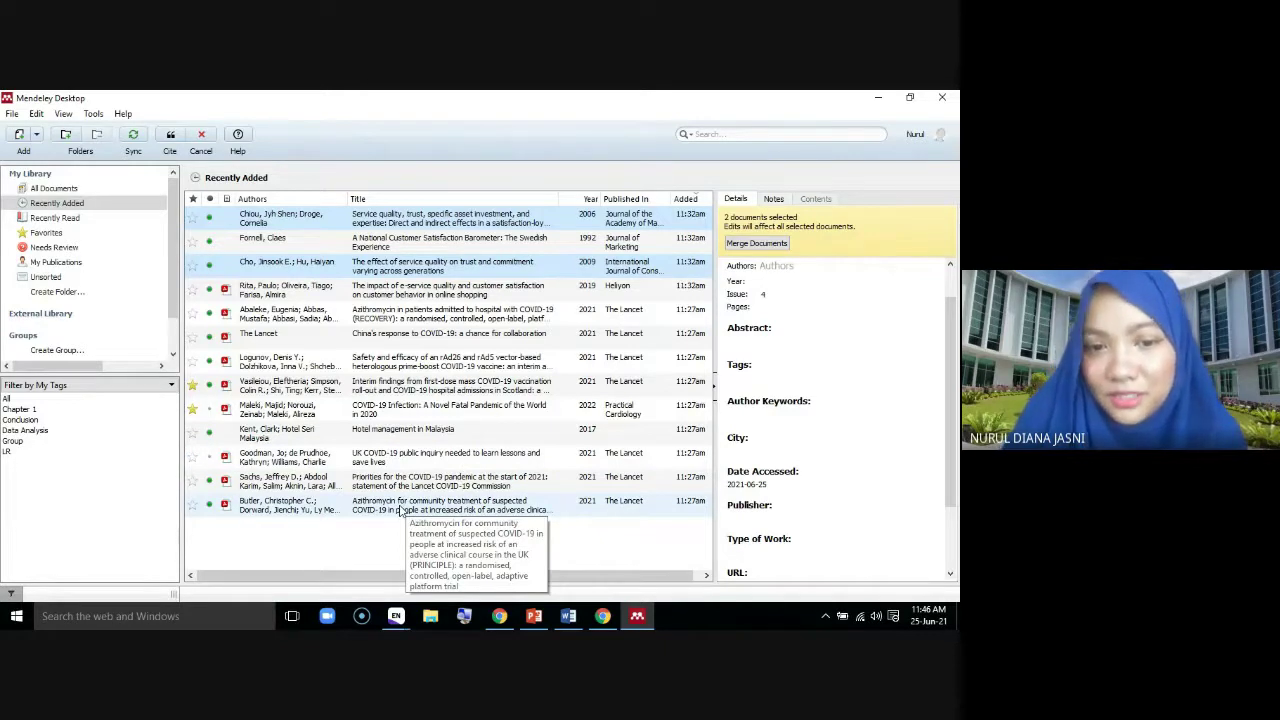
{"action": "left_click", "coordinate": [400, 510], "text": "ctrl"}
{"action": "mouse_move", "coordinate": [568, 616]}
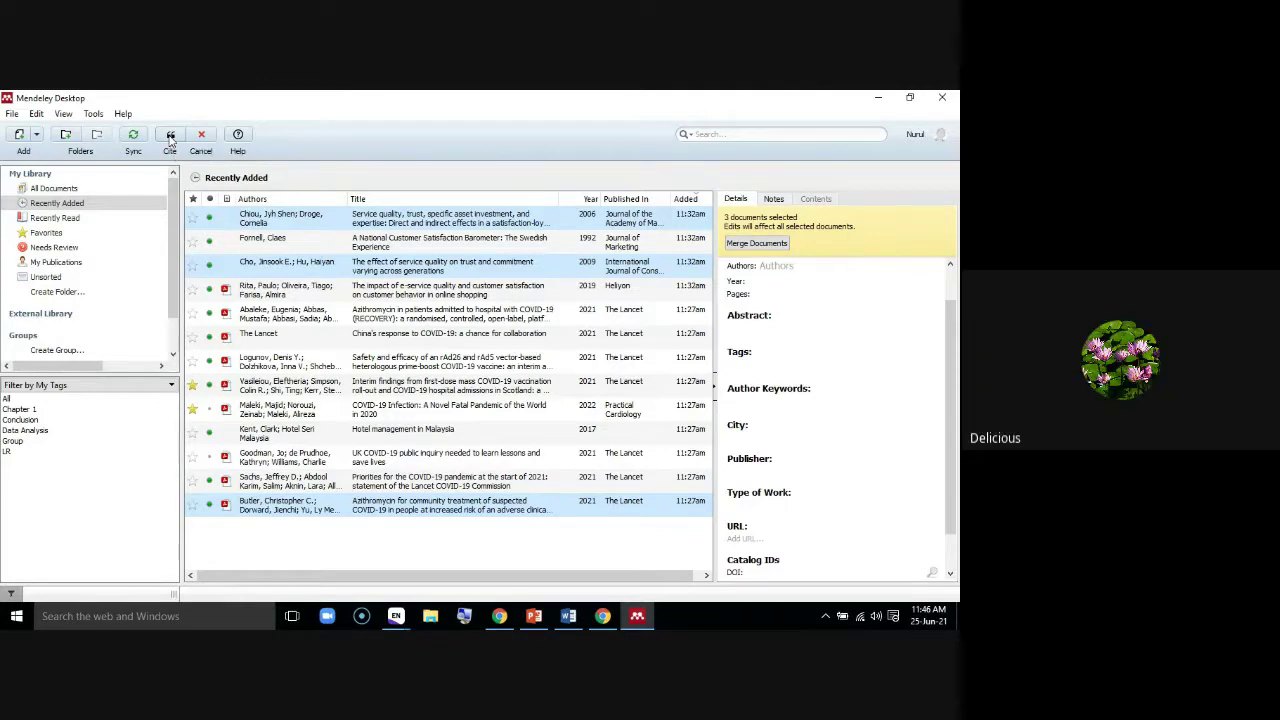
Cite the three selected papers as one citation and zoom Word to 210%
{"action": "left_click", "coordinate": [170, 140]}
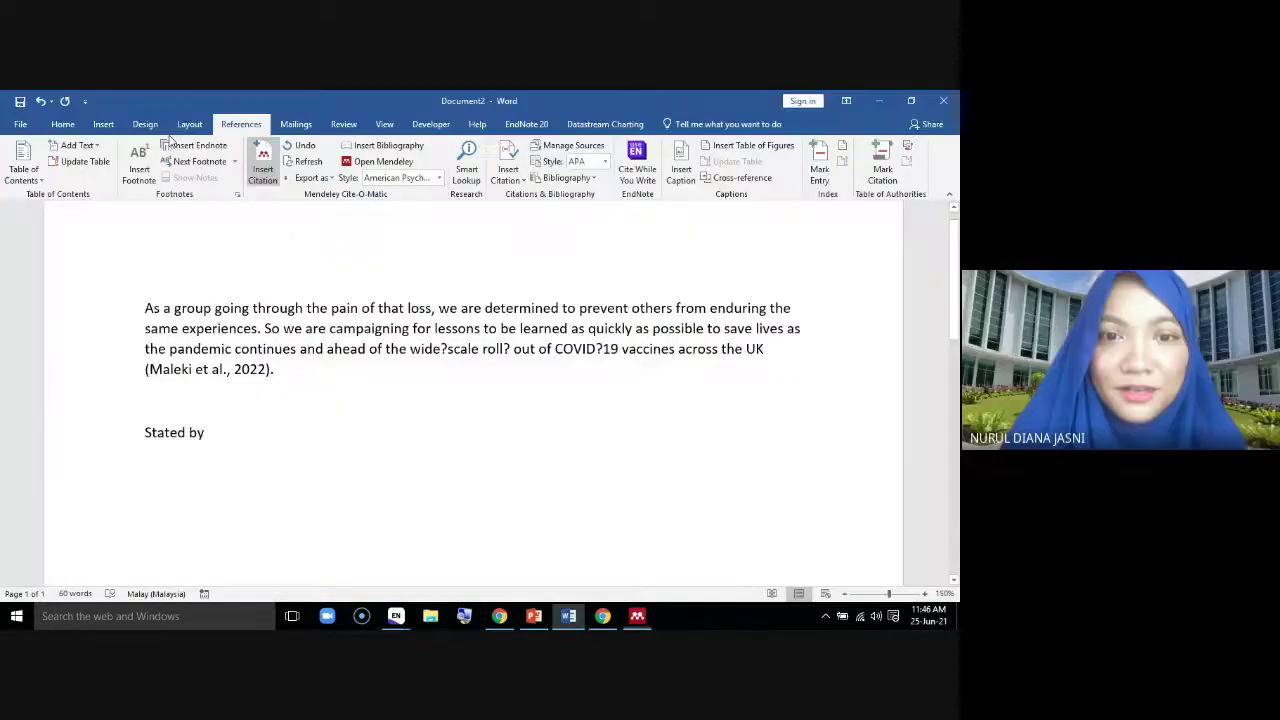
{"action": "left_click", "coordinate": [925, 593]}
{"action": "left_click", "coordinate": [925, 593]}
{"action": "left_click", "coordinate": [925, 593]}
{"action": "left_click", "coordinate": [925, 593]}
{"action": "left_click", "coordinate": [925, 593]}
{"action": "left_click", "coordinate": [925, 593]}
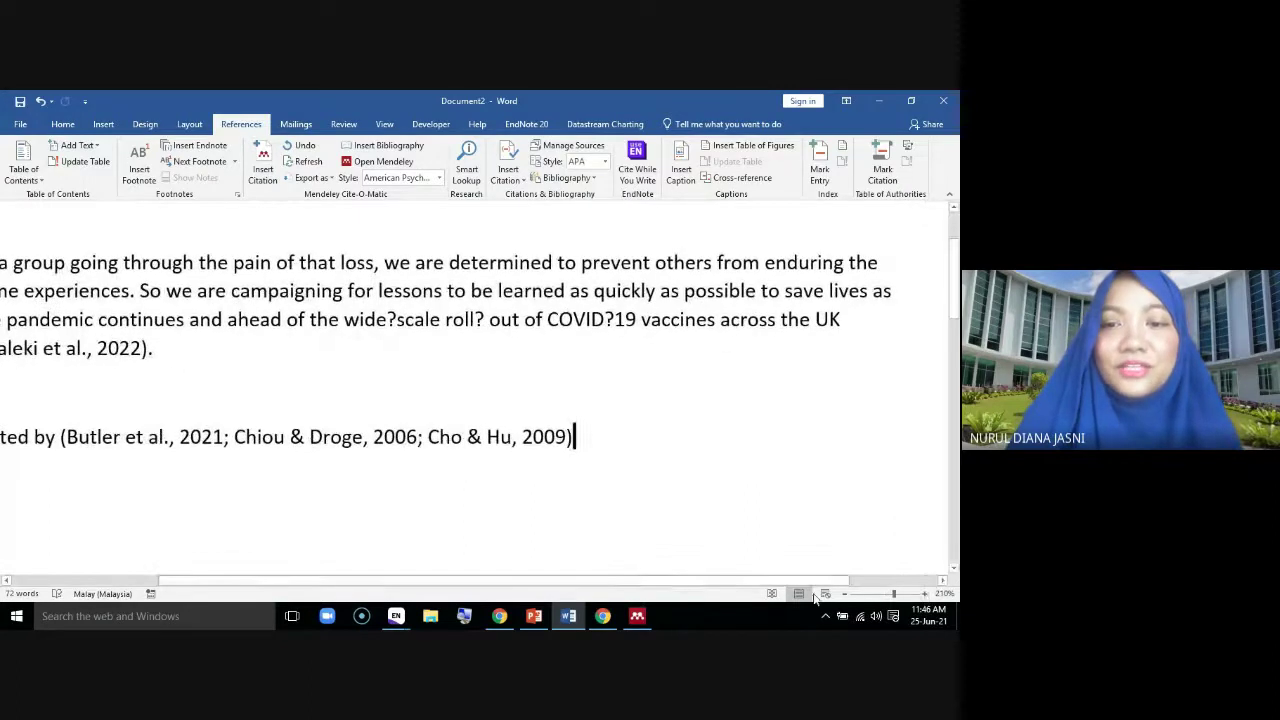
{"action": "left_click_drag", "start_coordinate": [650, 580], "coordinate": [538, 567]}
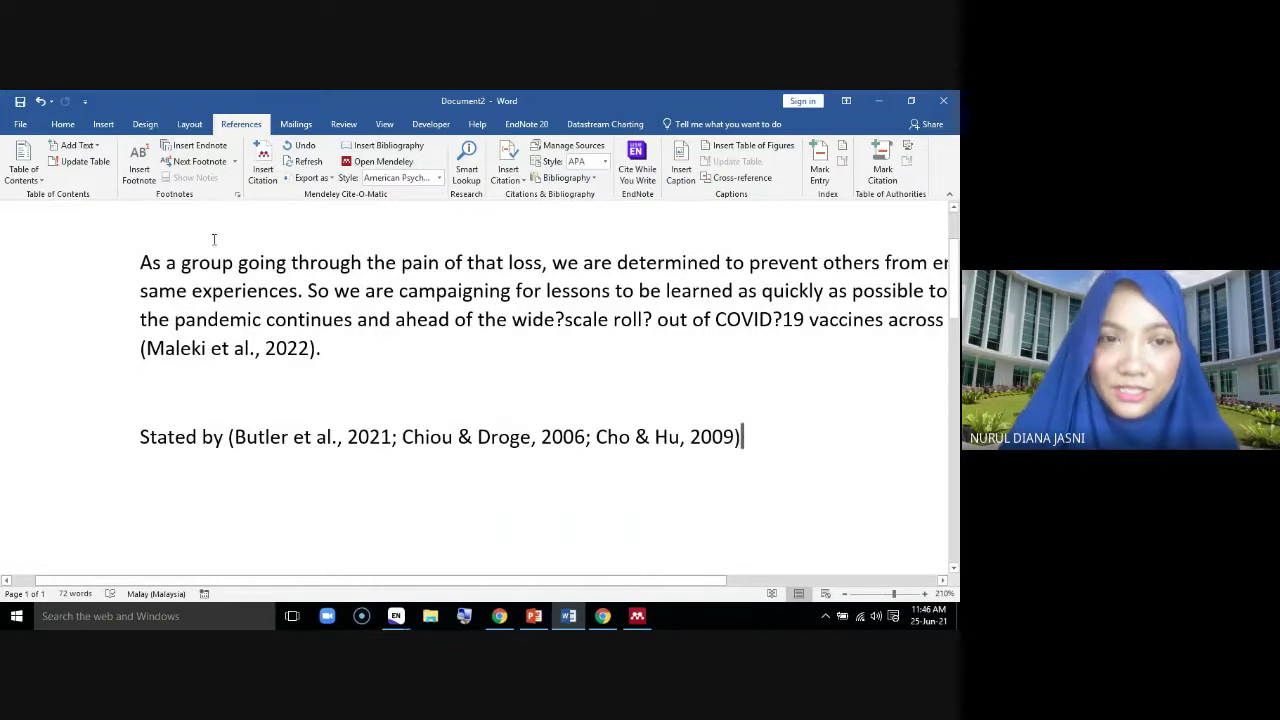
Start another citation at 'Stated by', then cancel it in Mendeley without citing
{"action": "left_click", "coordinate": [263, 165]}
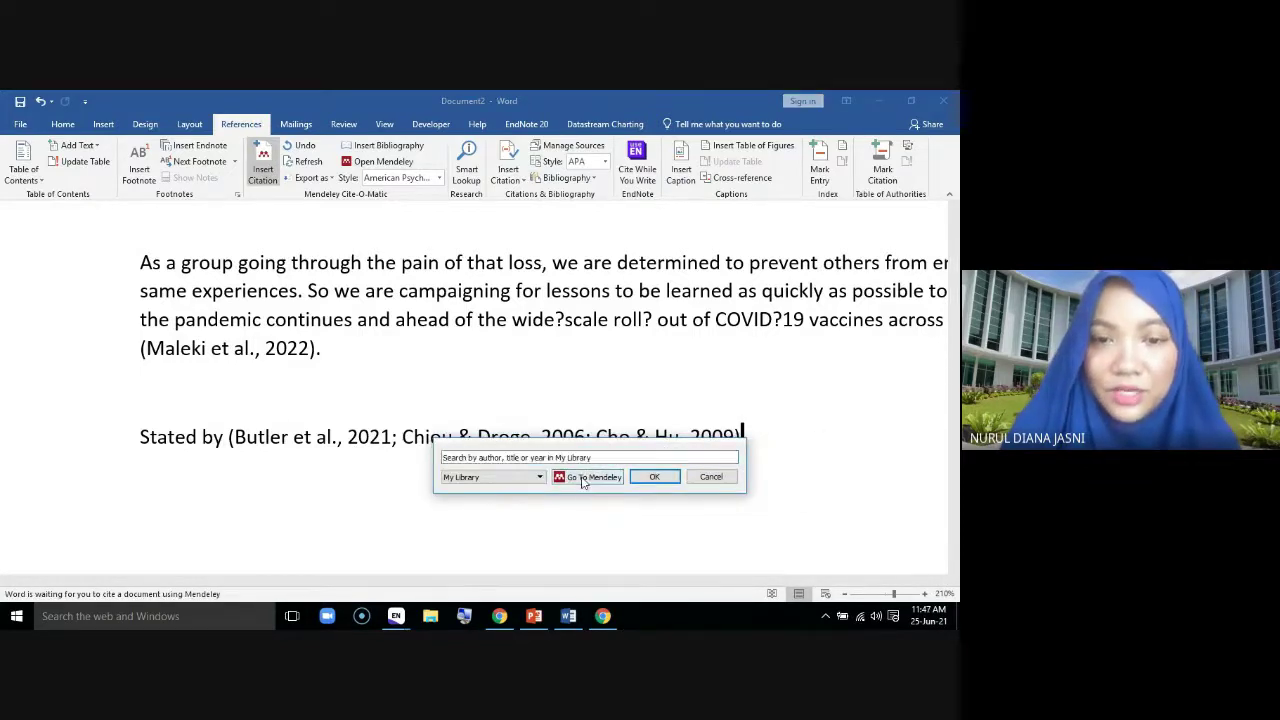
{"action": "left_click", "coordinate": [584, 478]}
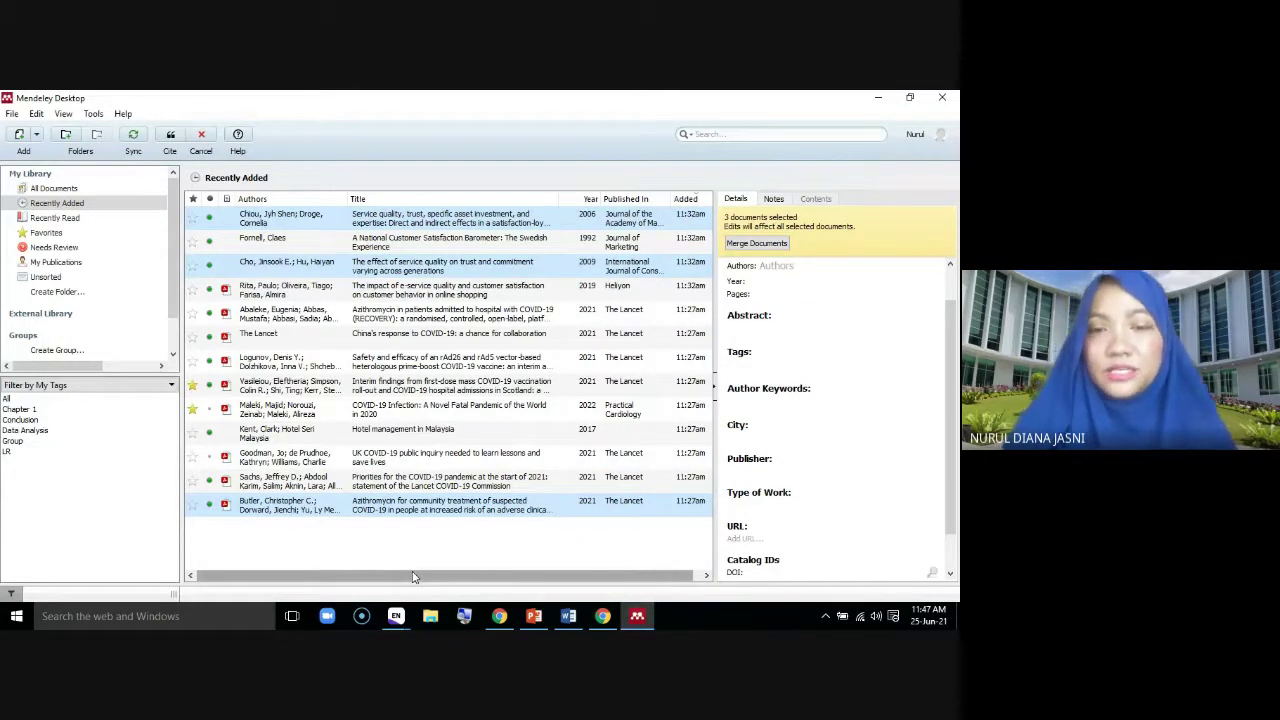
{"action": "left_click", "coordinate": [203, 138]}
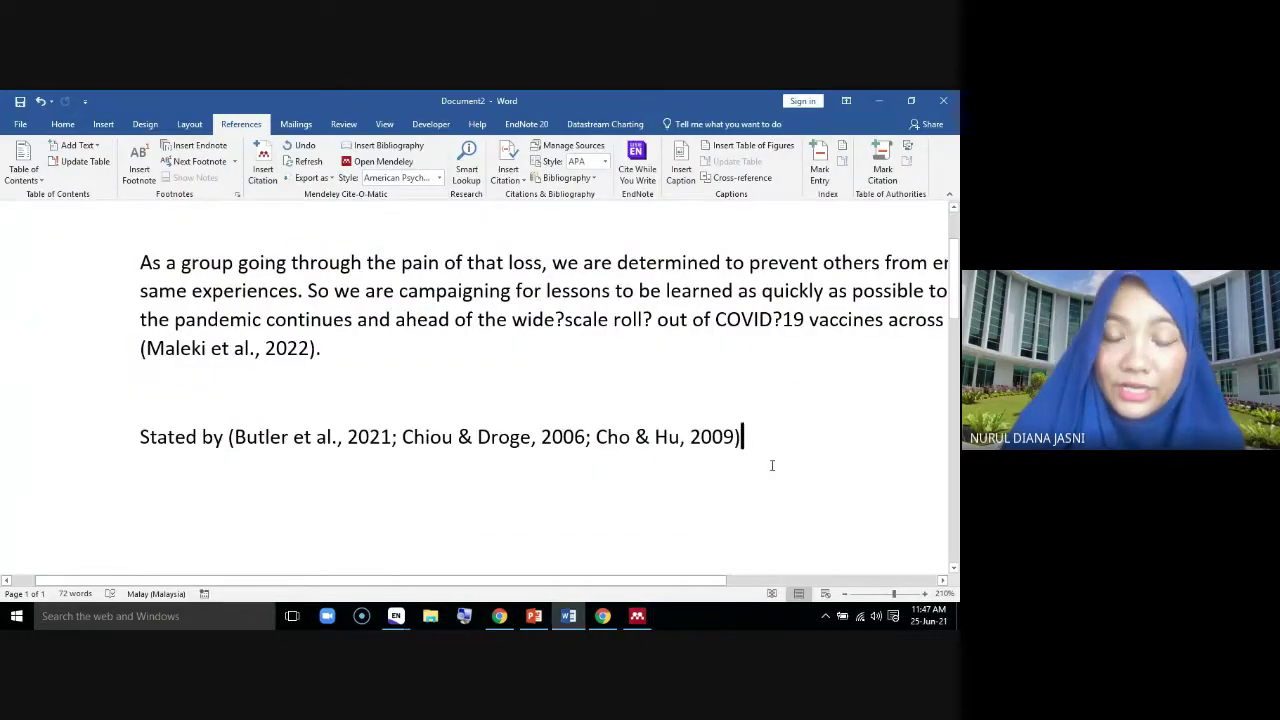
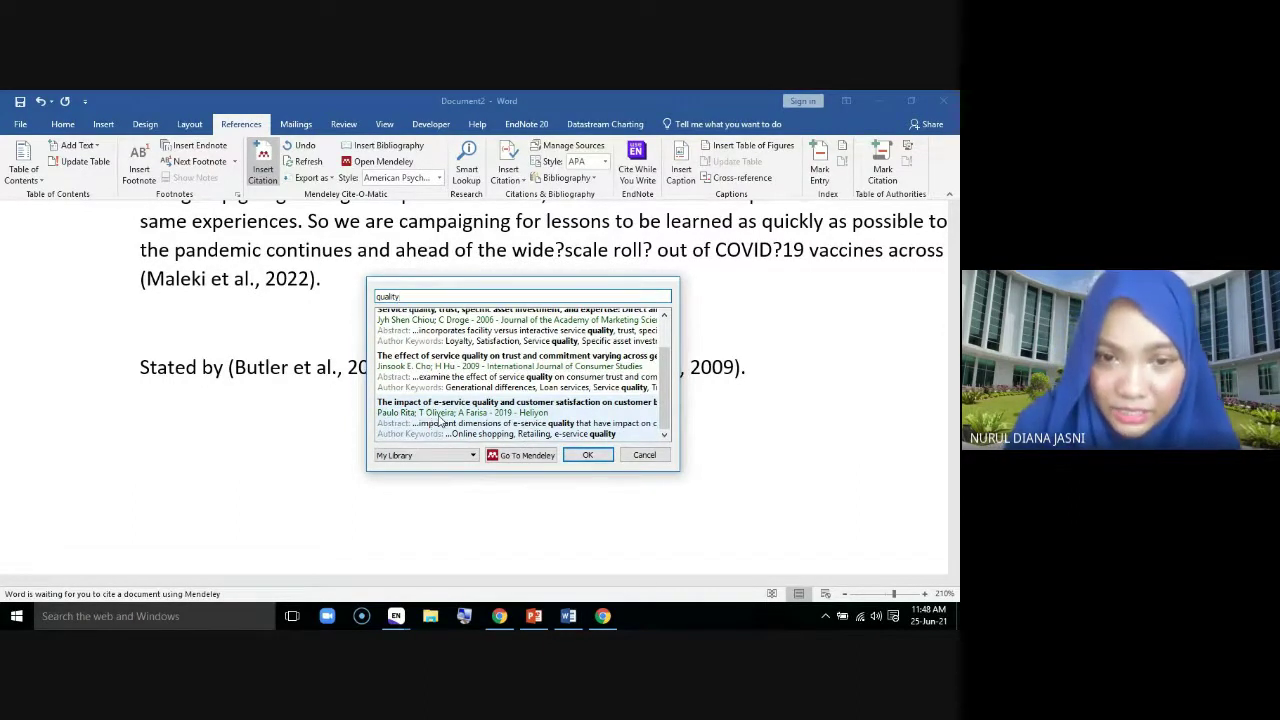
Cite Rita 2019 and Maleki 2022 together as (Maleki et al., 2022; Rita et al., 2019)
{"action": "left_click", "coordinate": [438, 421]}
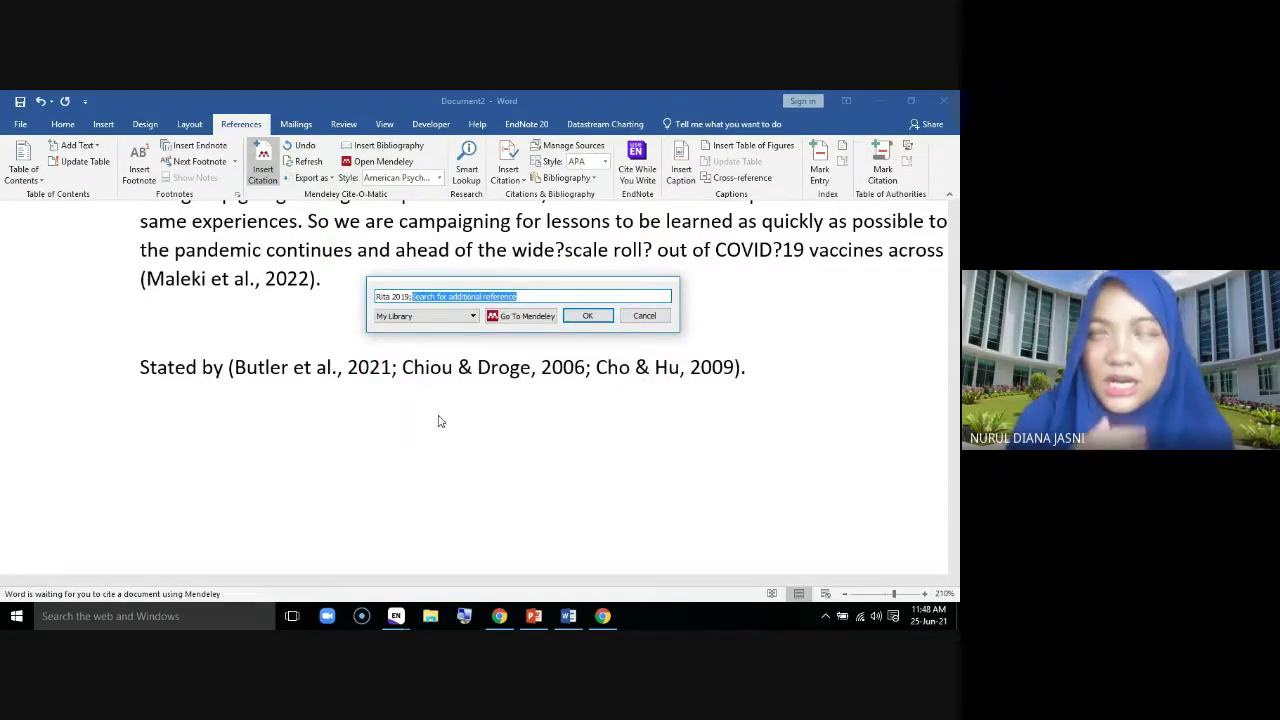
{"action": "type", "text": "2019"}
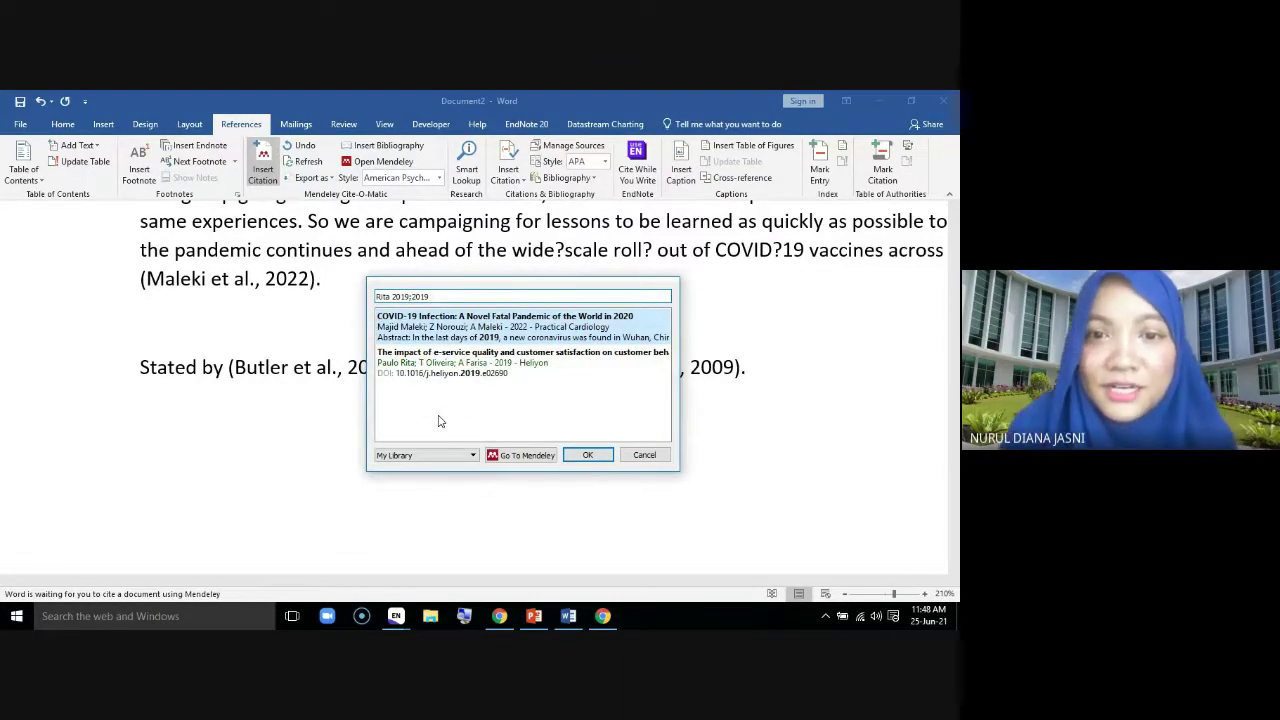
{"action": "left_click", "coordinate": [500, 335]}
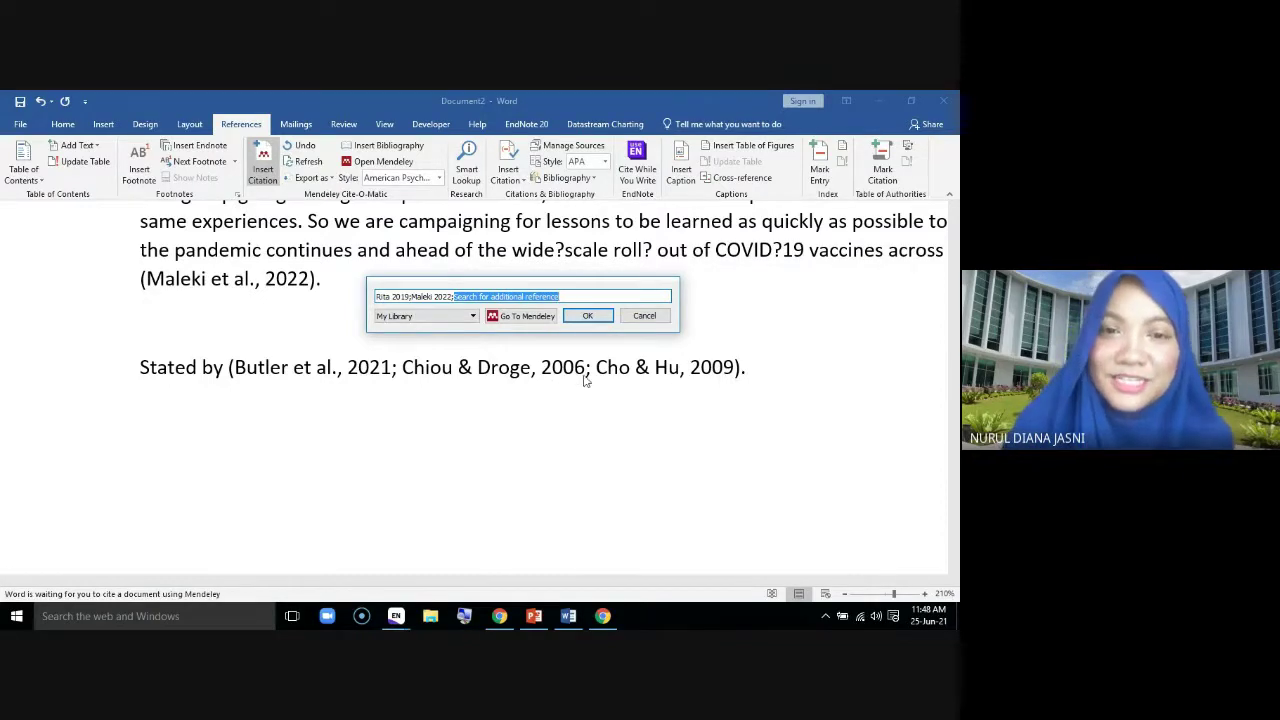
{"action": "left_click", "coordinate": [588, 318]}
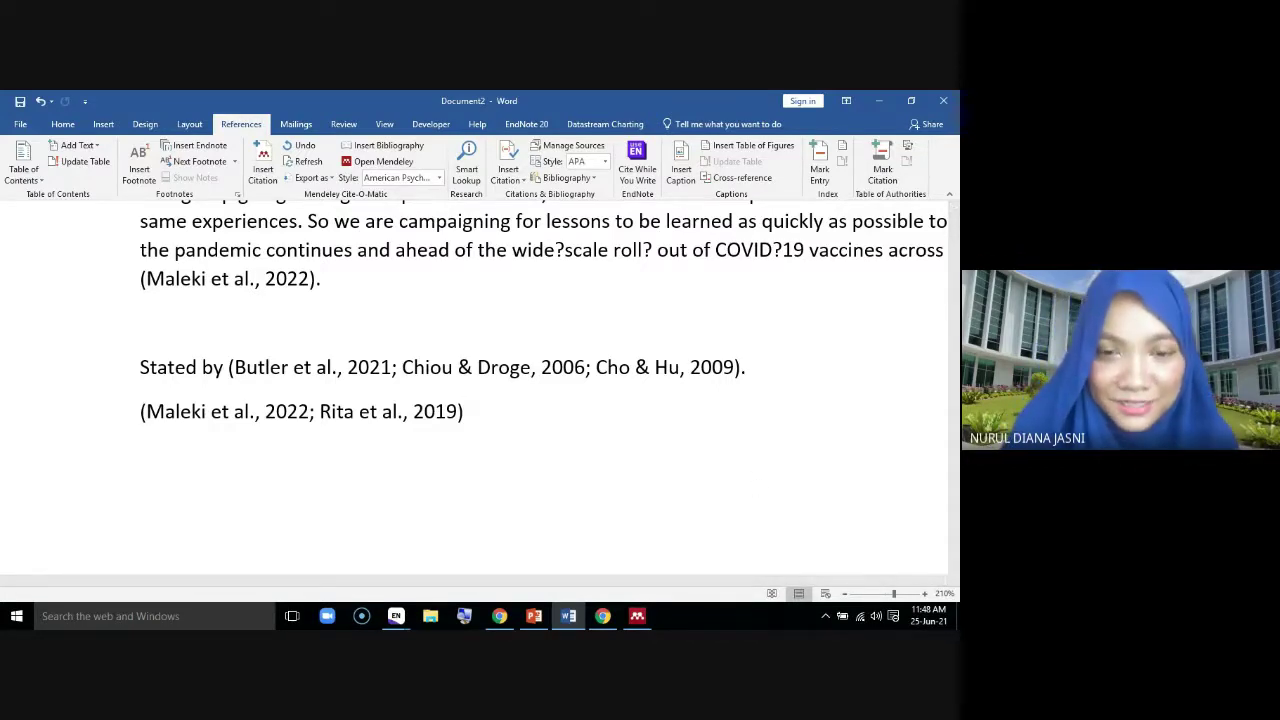
Start a new line below the citation, then abandon a first citation attempt from the Mendeley library
{"action": "mouse_move", "coordinate": [637, 616]}
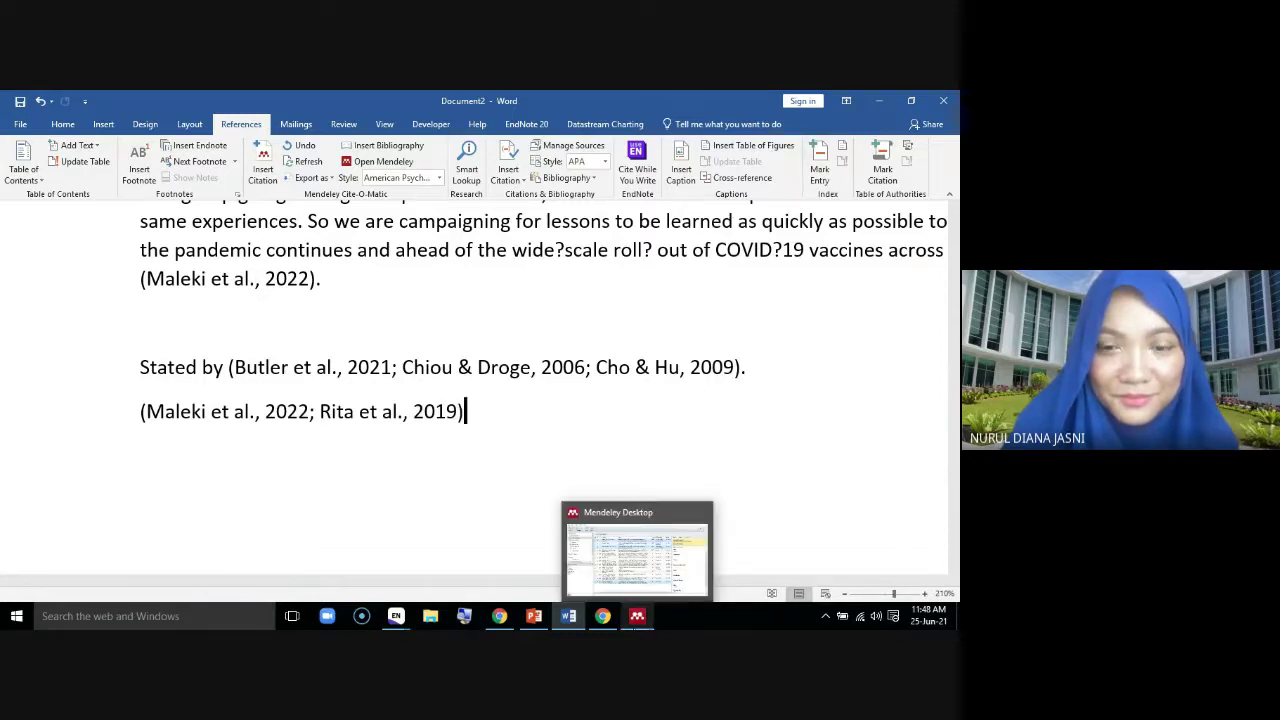
{"action": "mouse_move", "coordinate": [500, 620]}
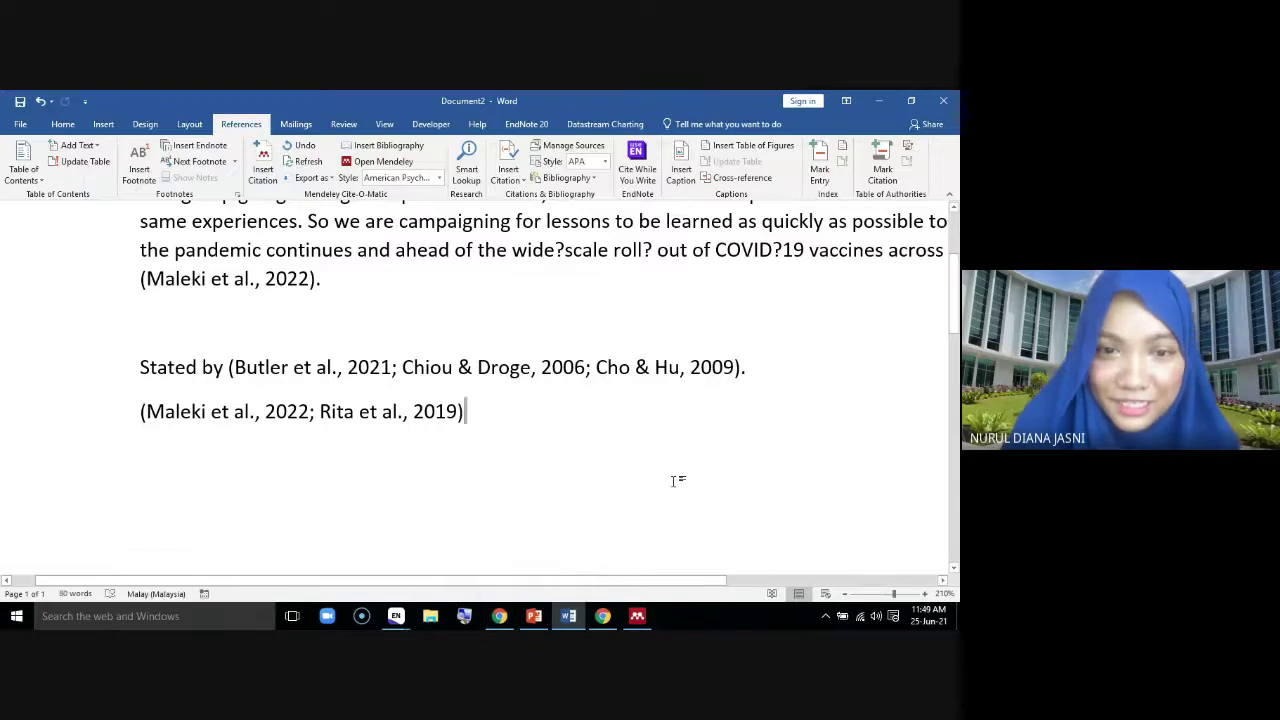
{"action": "key", "text": "Return"}
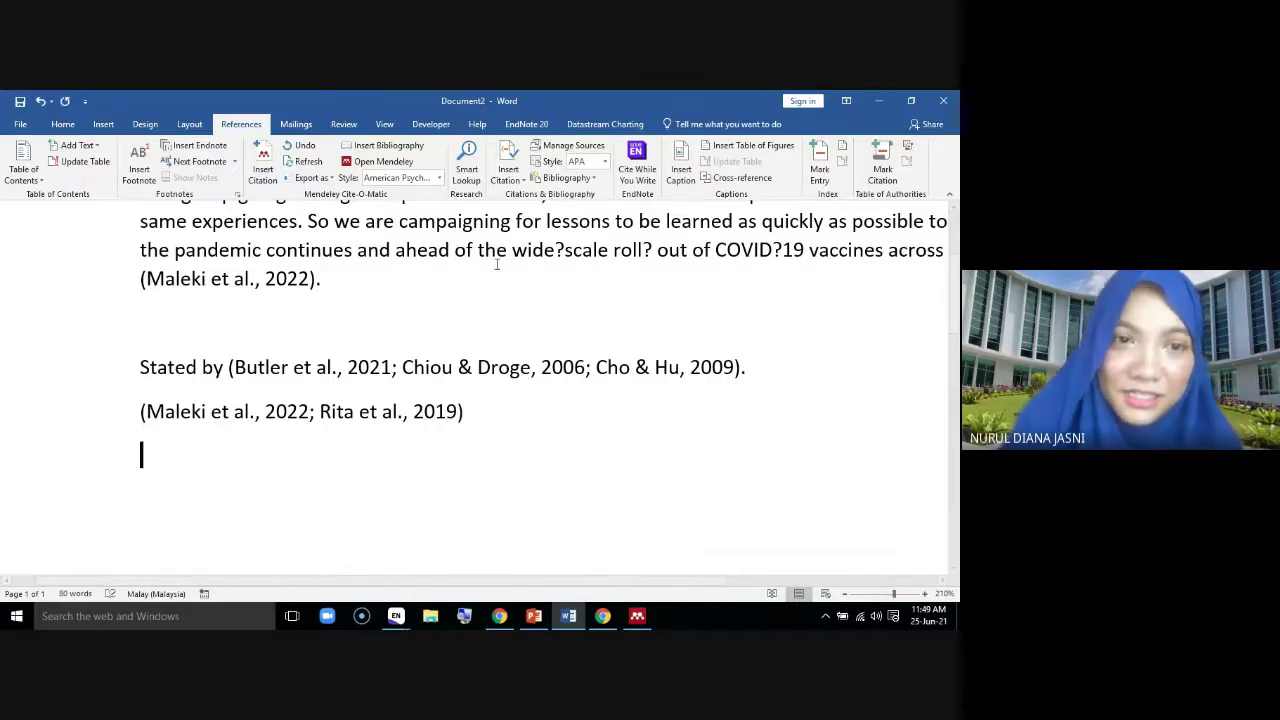
{"action": "left_click", "coordinate": [264, 162]}
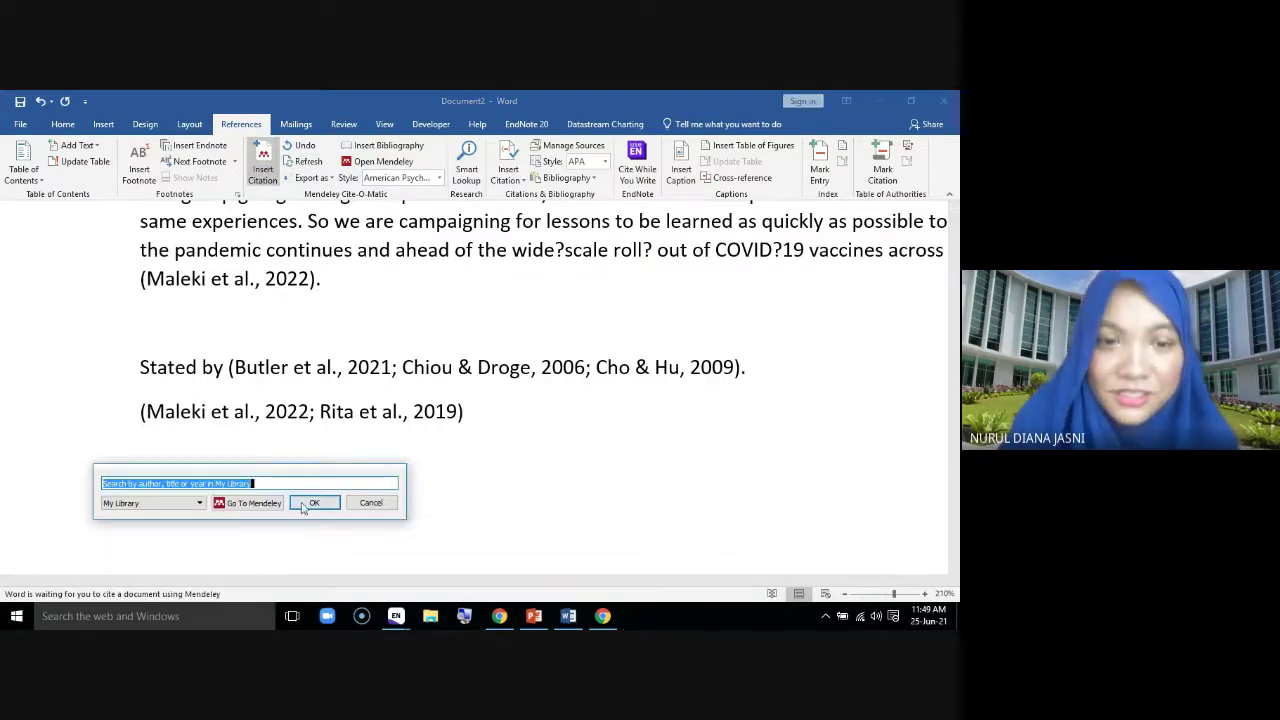
{"action": "left_click", "coordinate": [555, 464]}
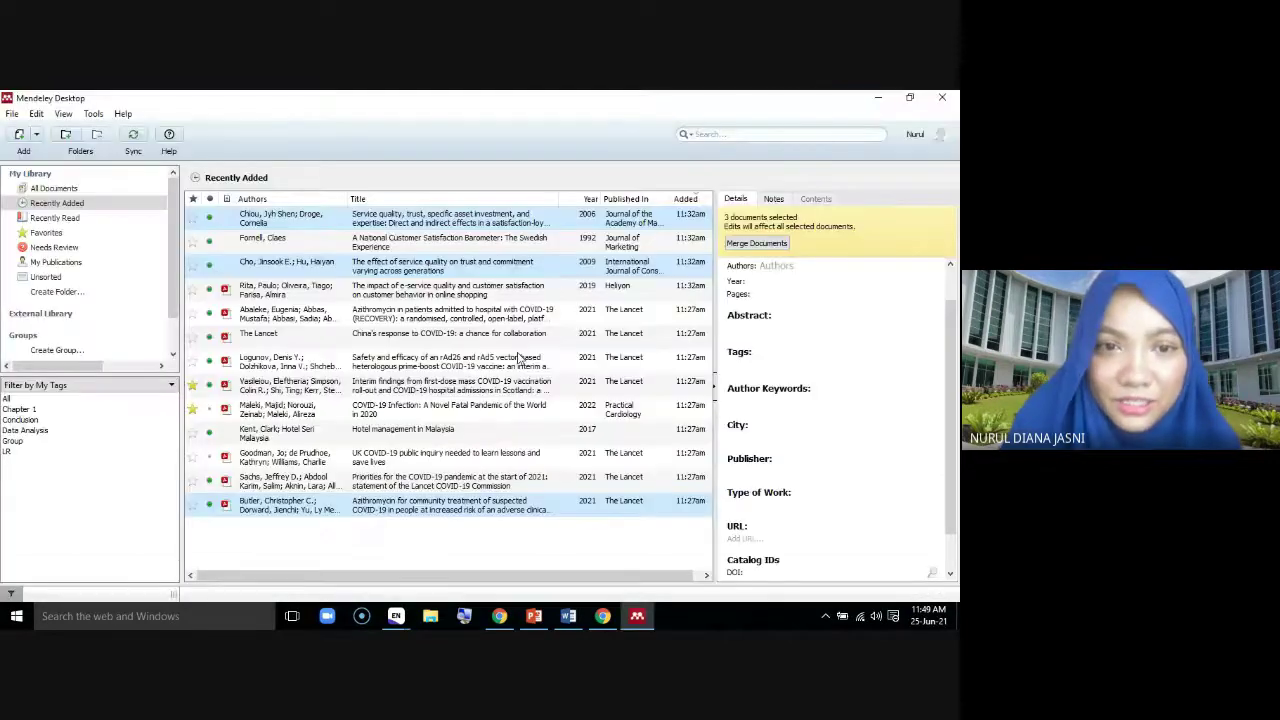
{"action": "left_click", "coordinate": [380, 512]}
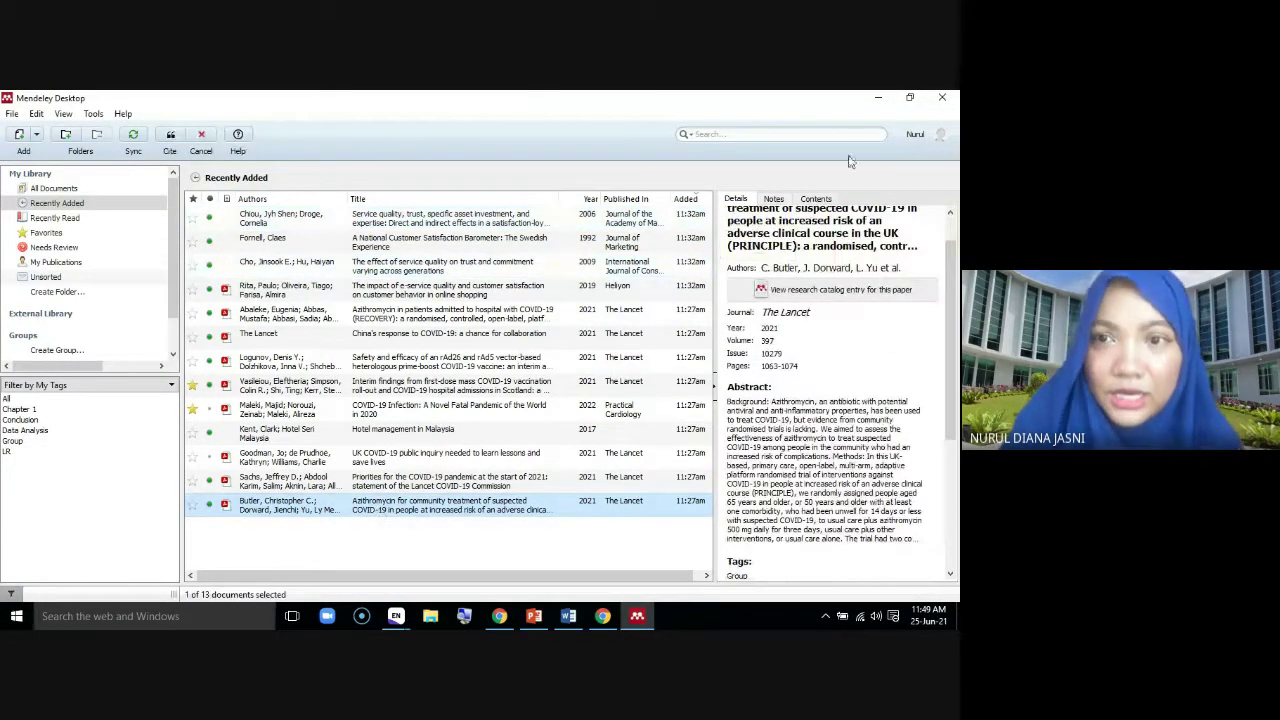
{"action": "left_click", "coordinate": [203, 138]}
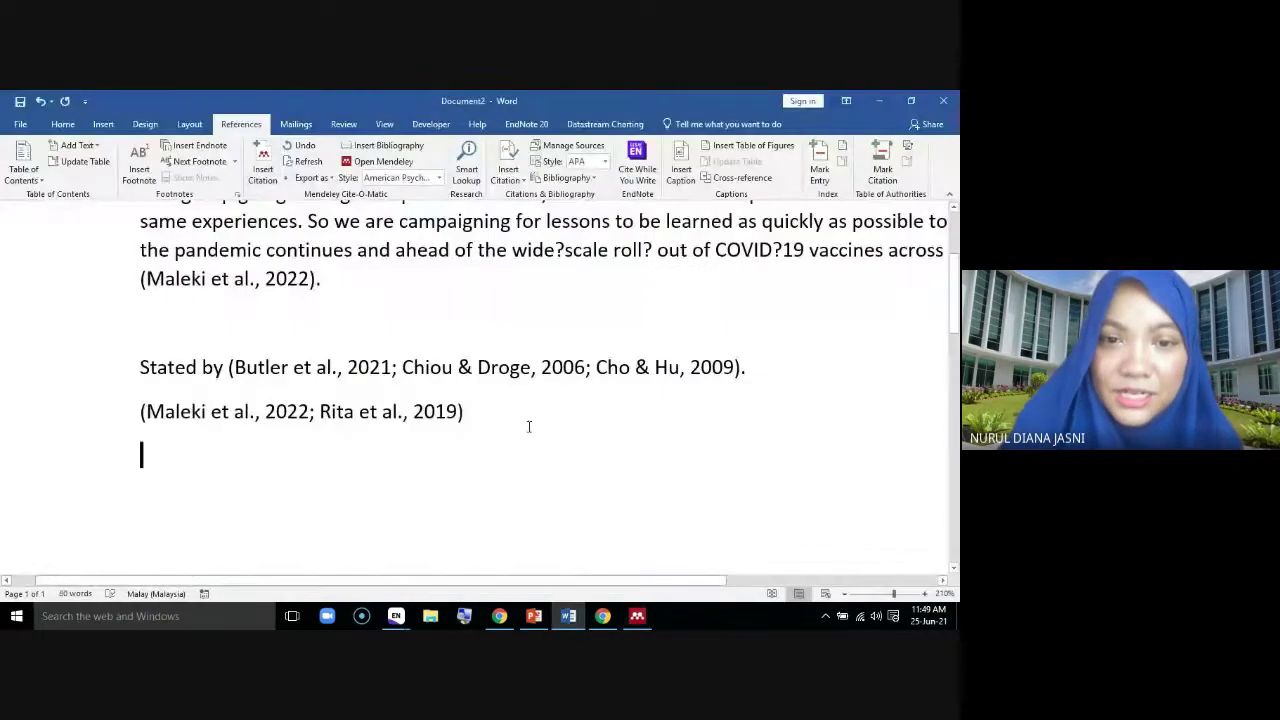
{"action": "key", "text": "BackSpace"}
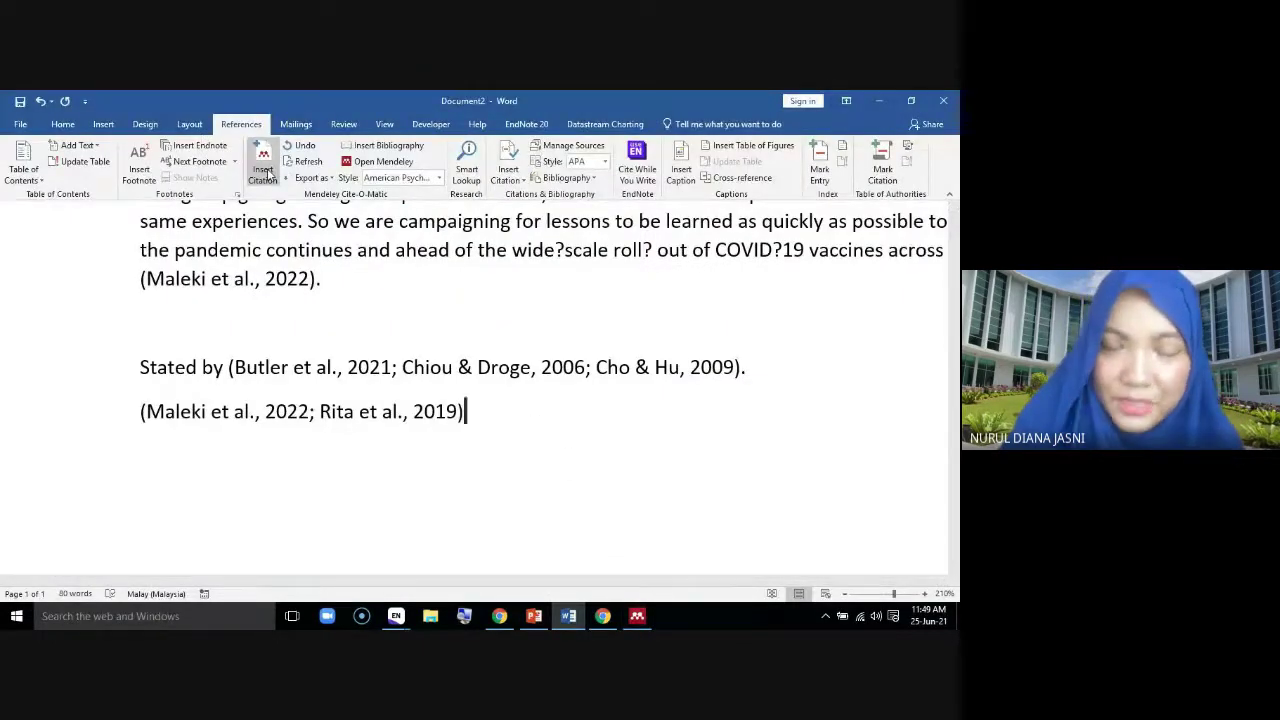
Reopen Insert Citation, move the dialog up, and try search terms in its search box
{"action": "left_click", "coordinate": [266, 172]}
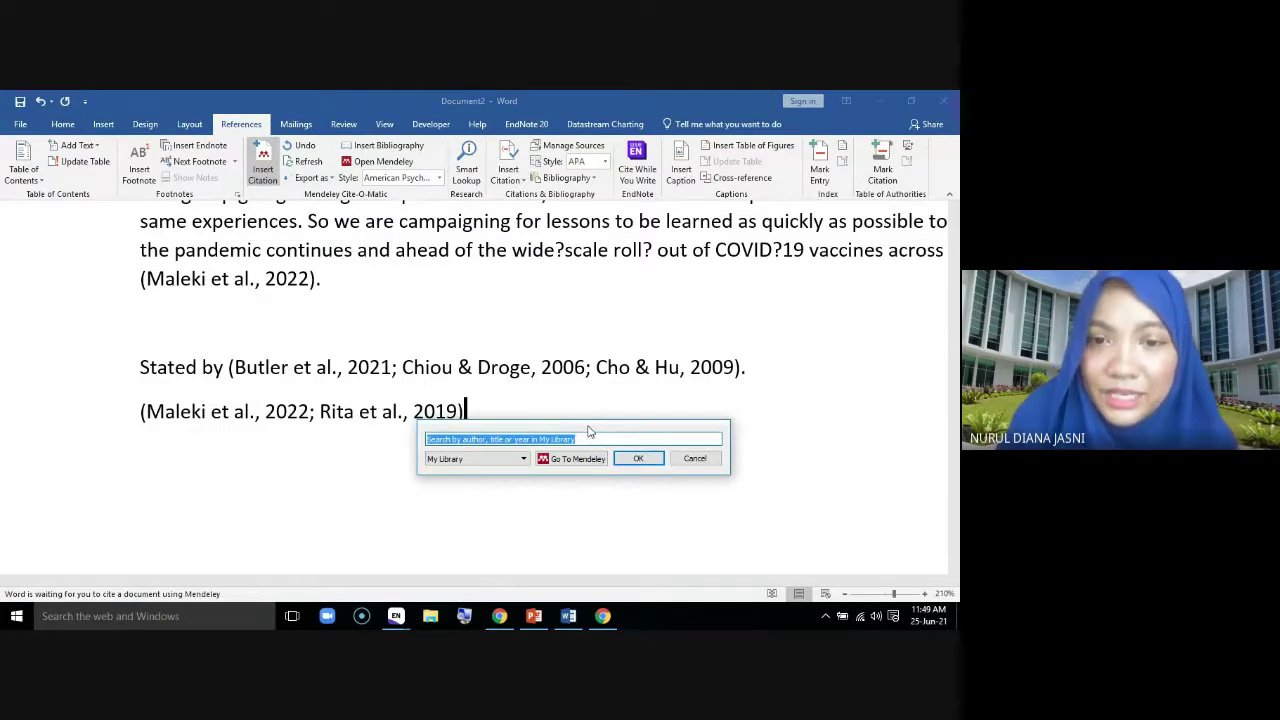
{"action": "left_click_drag", "start_coordinate": [587, 422], "coordinate": [603, 300]}
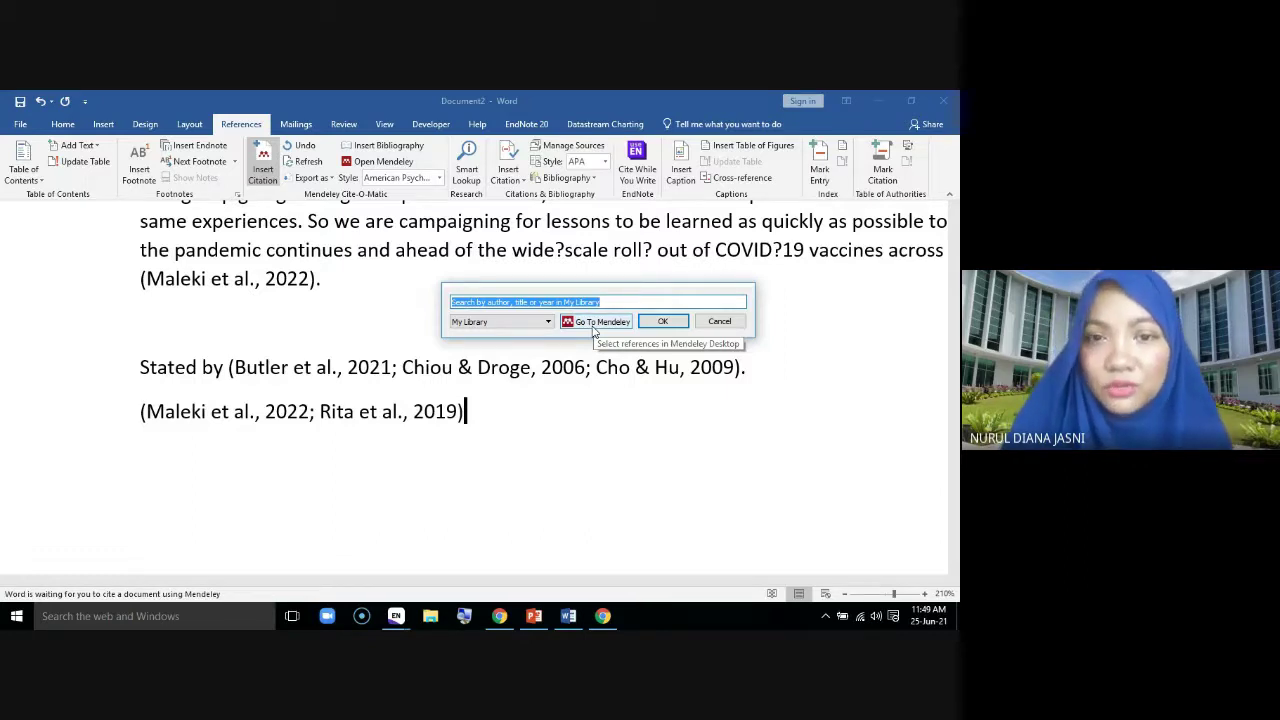
{"action": "left_click", "coordinate": [622, 305]}
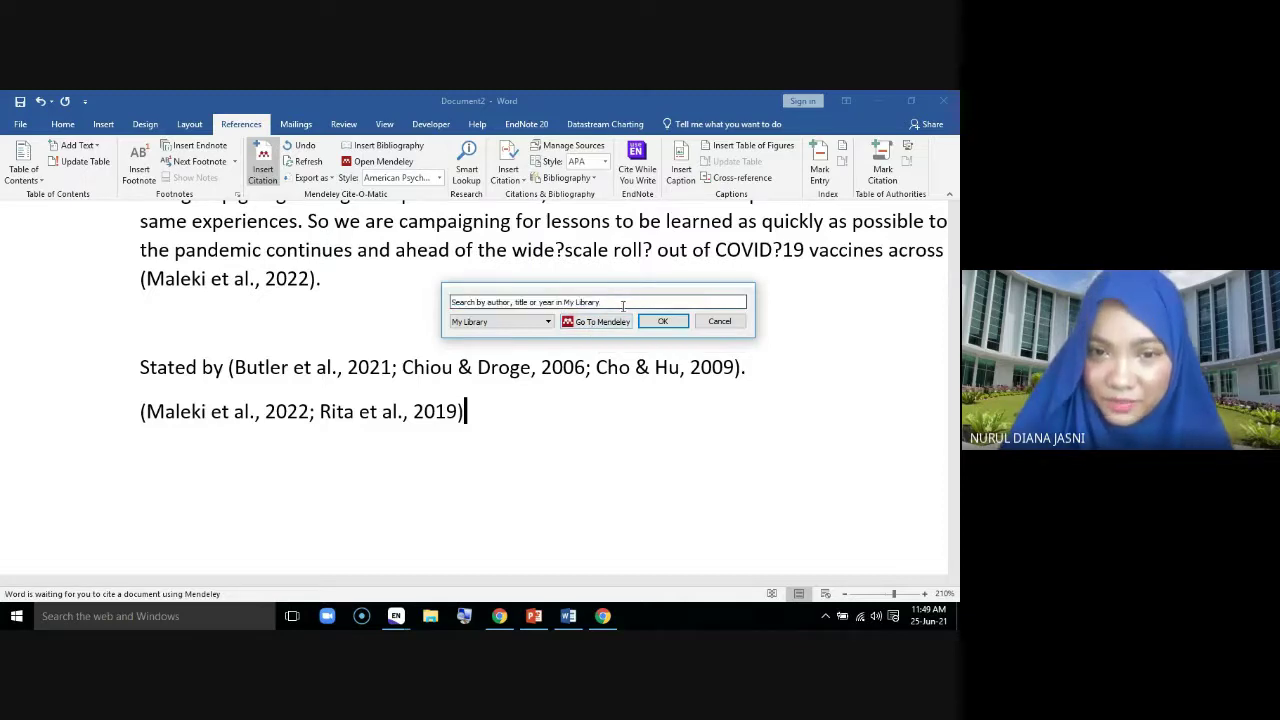
{"action": "left_click", "coordinate": [410, 320]}
{"action": "type", "text": "c"}
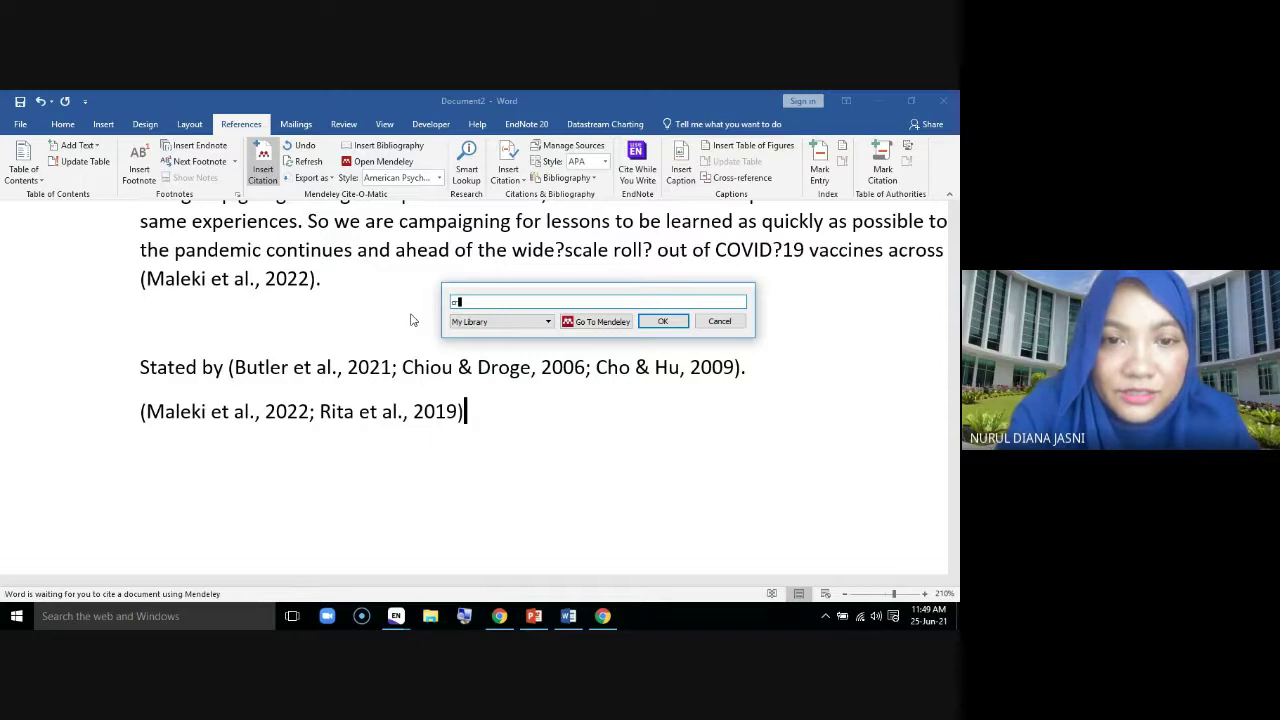
{"action": "type", "text": "ri"}
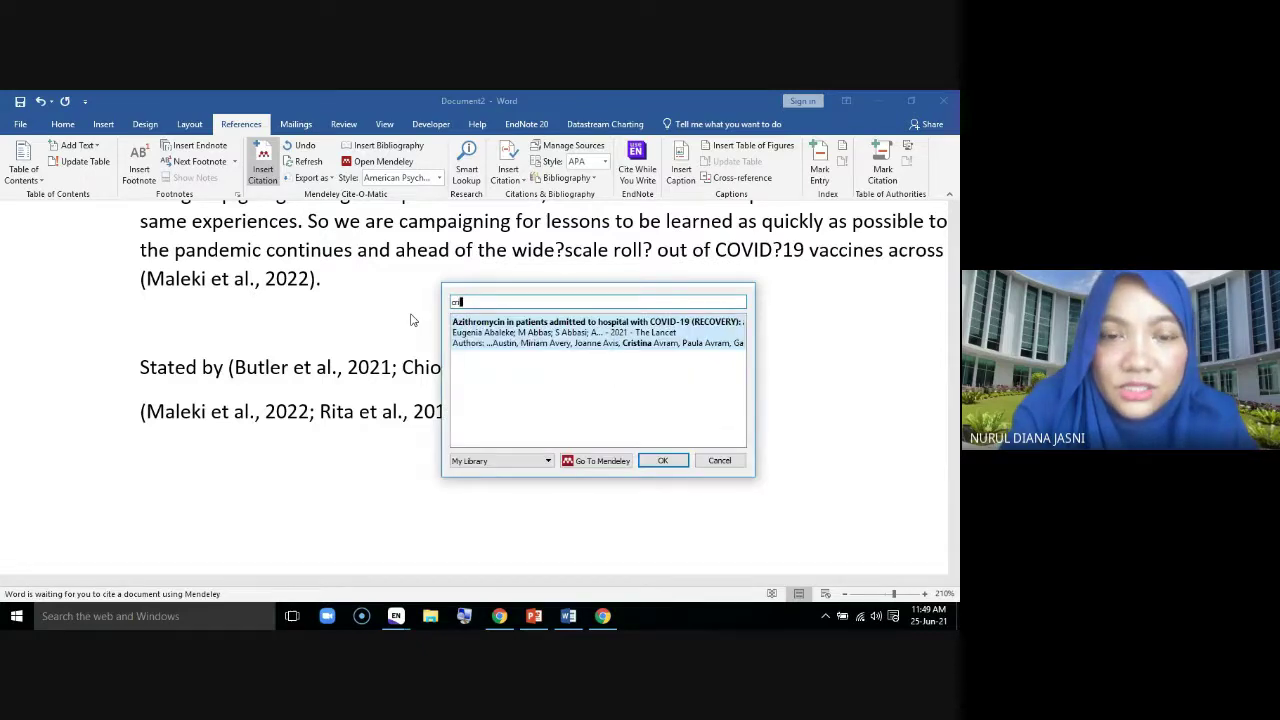
{"action": "key", "text": "BackSpace"}
{"action": "key", "text": "BackSpace"}
{"action": "key", "text": "BackSpace"}
{"action": "type", "text": "vi"}
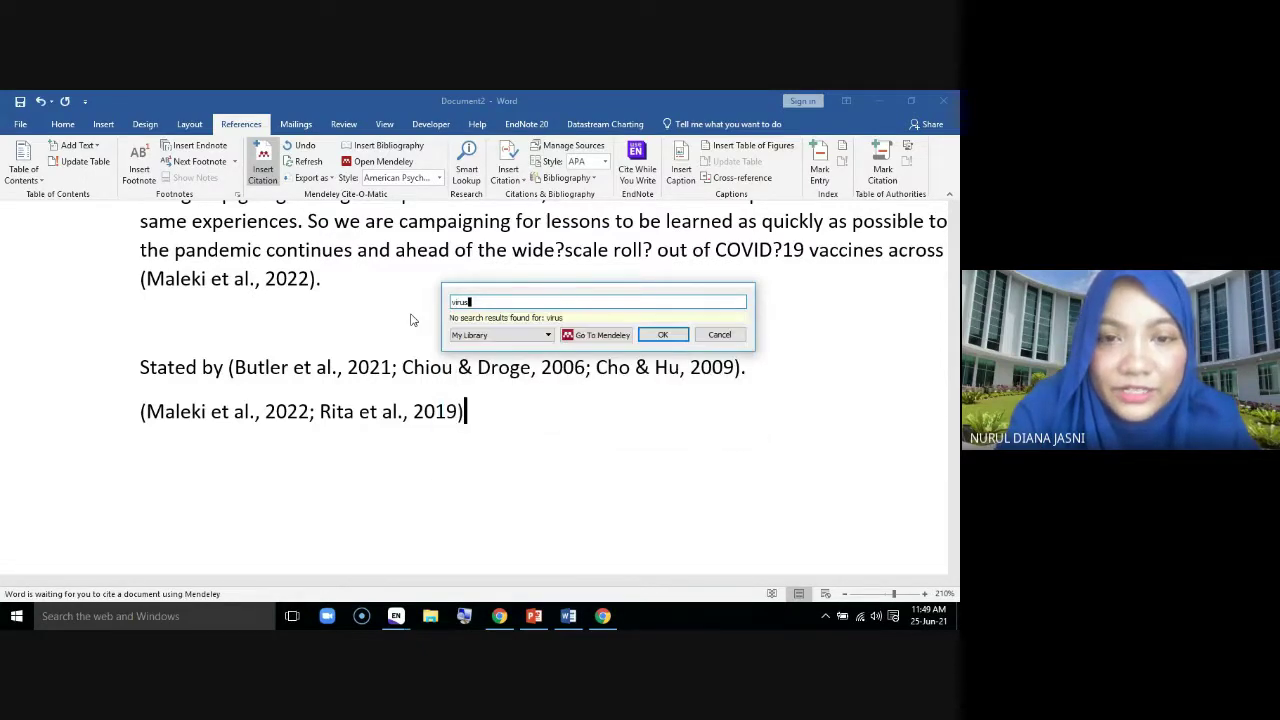
{"action": "key", "text": "BackSpace"}
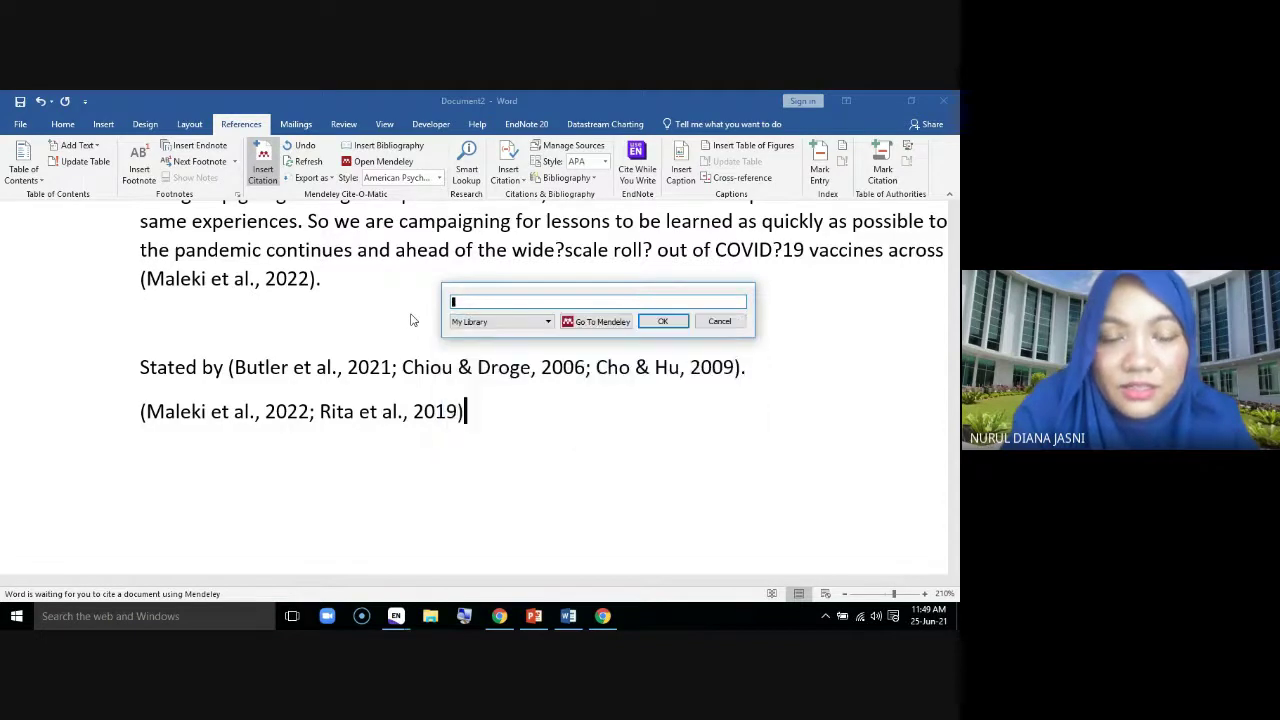
Search the library for 'customer', then cancel without inserting a citation
{"action": "type", "text": "c"}
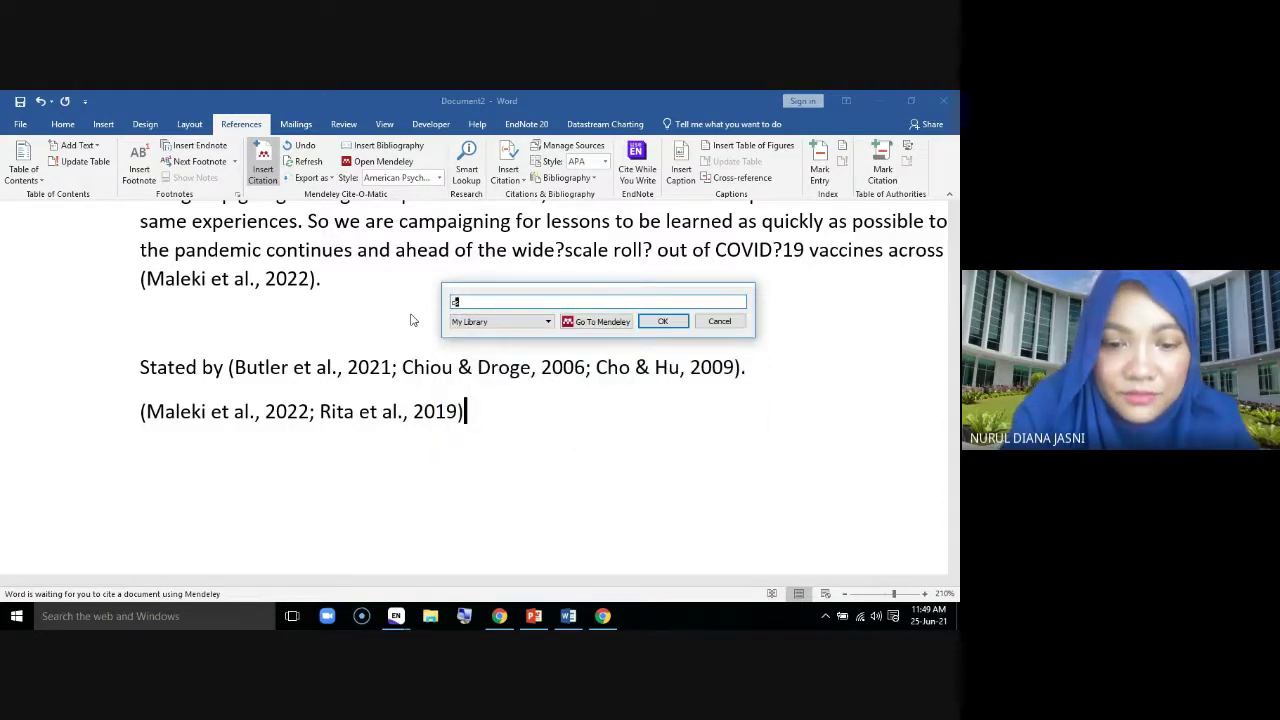
{"action": "type", "text": "ustomers"}
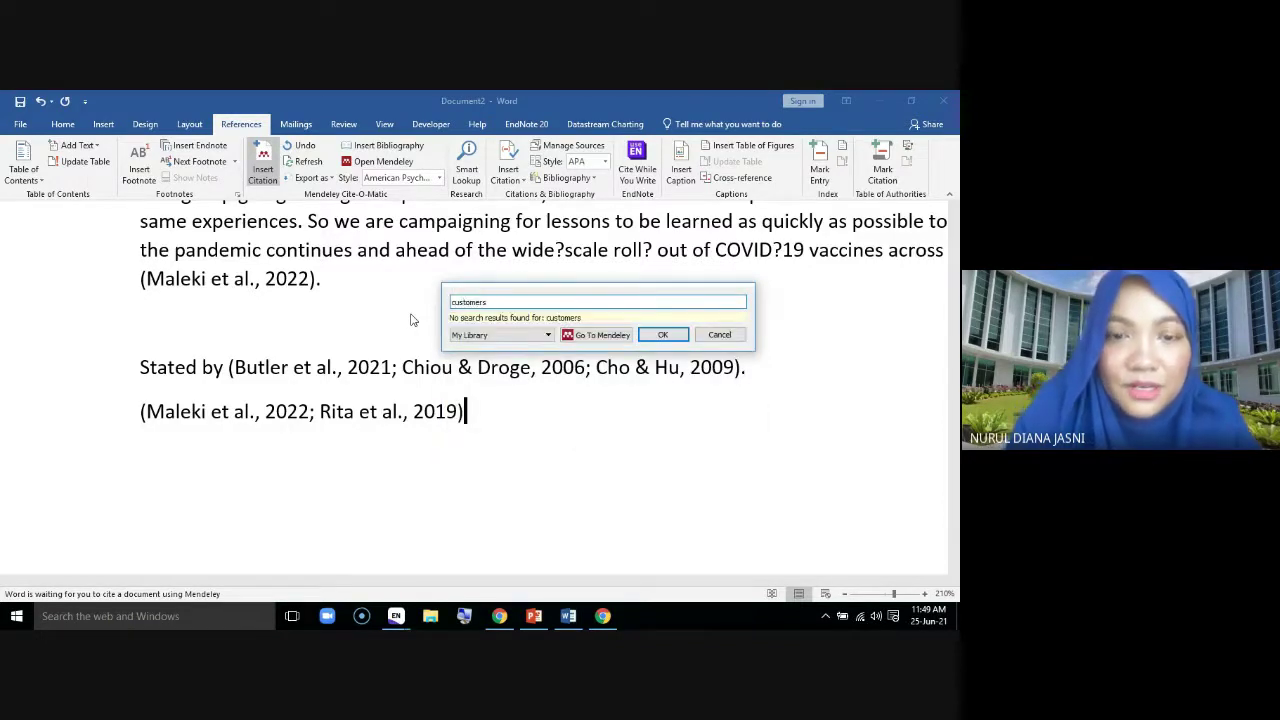
{"action": "key", "text": "BackSpace"}
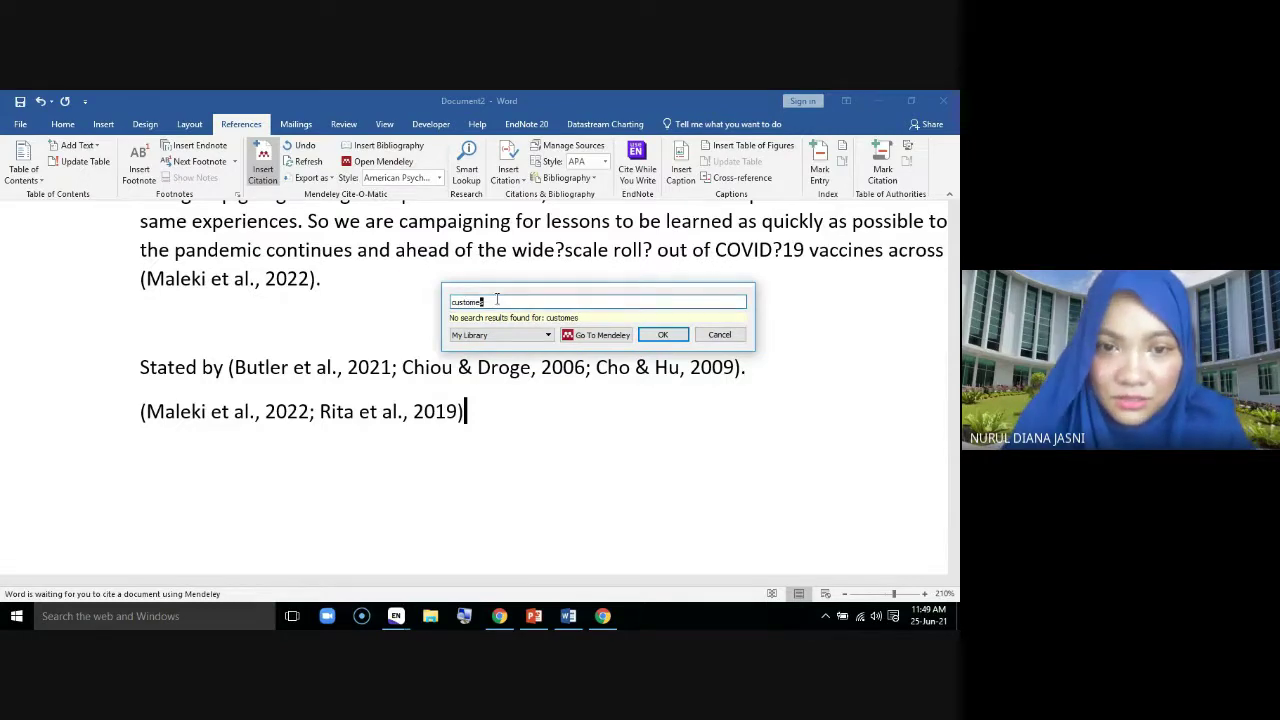
{"action": "left_click_drag", "start_coordinate": [486, 301], "coordinate": [418, 299]}
{"action": "type", "text": "custom"}
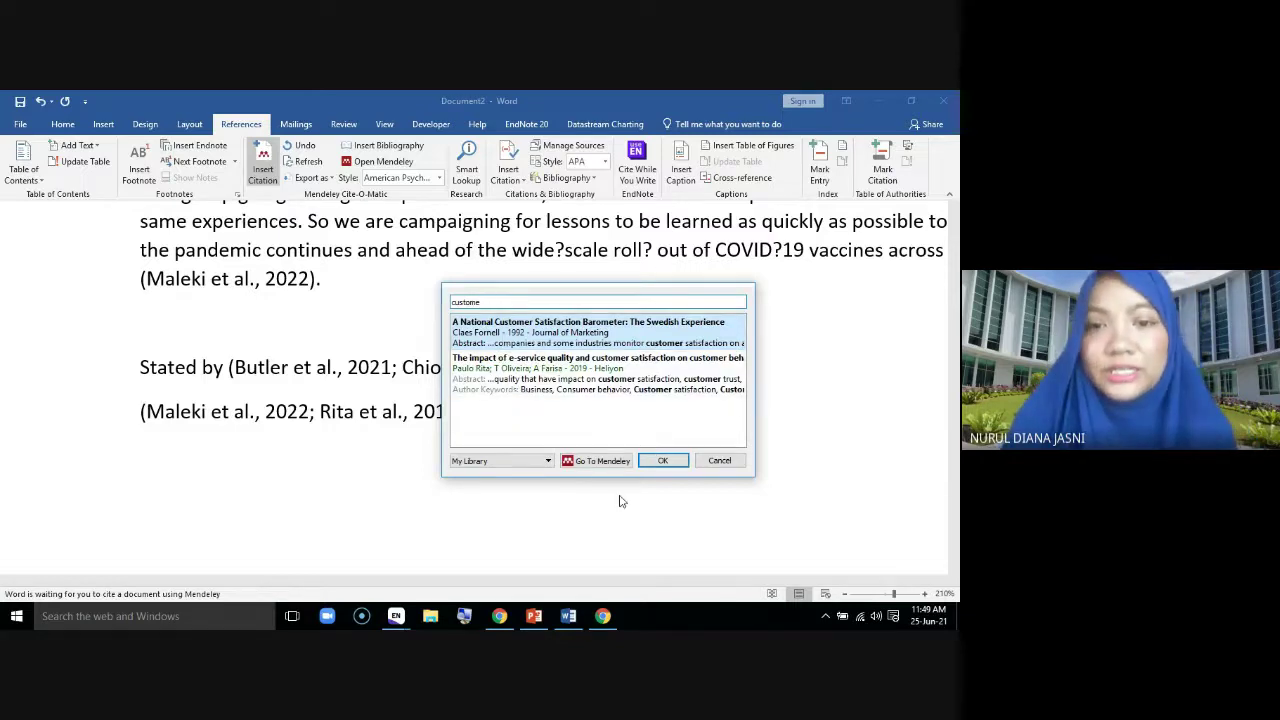
{"action": "left_click", "coordinate": [720, 461]}
{"action": "left_click", "coordinate": [654, 466]}
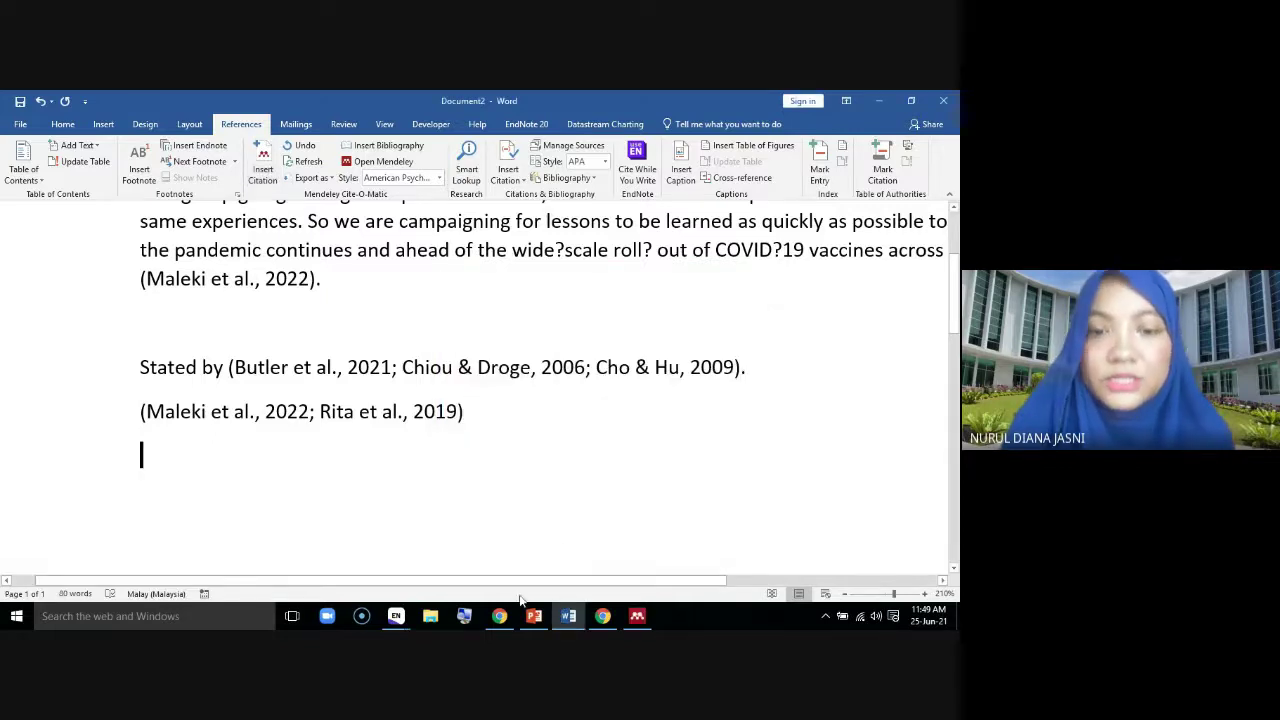
{"action": "left_click", "coordinate": [499, 616]}
Read the chat in the Google Meet call, then bring Mendeley Desktop back to the front
{"action": "left_click", "coordinate": [304, 108]}
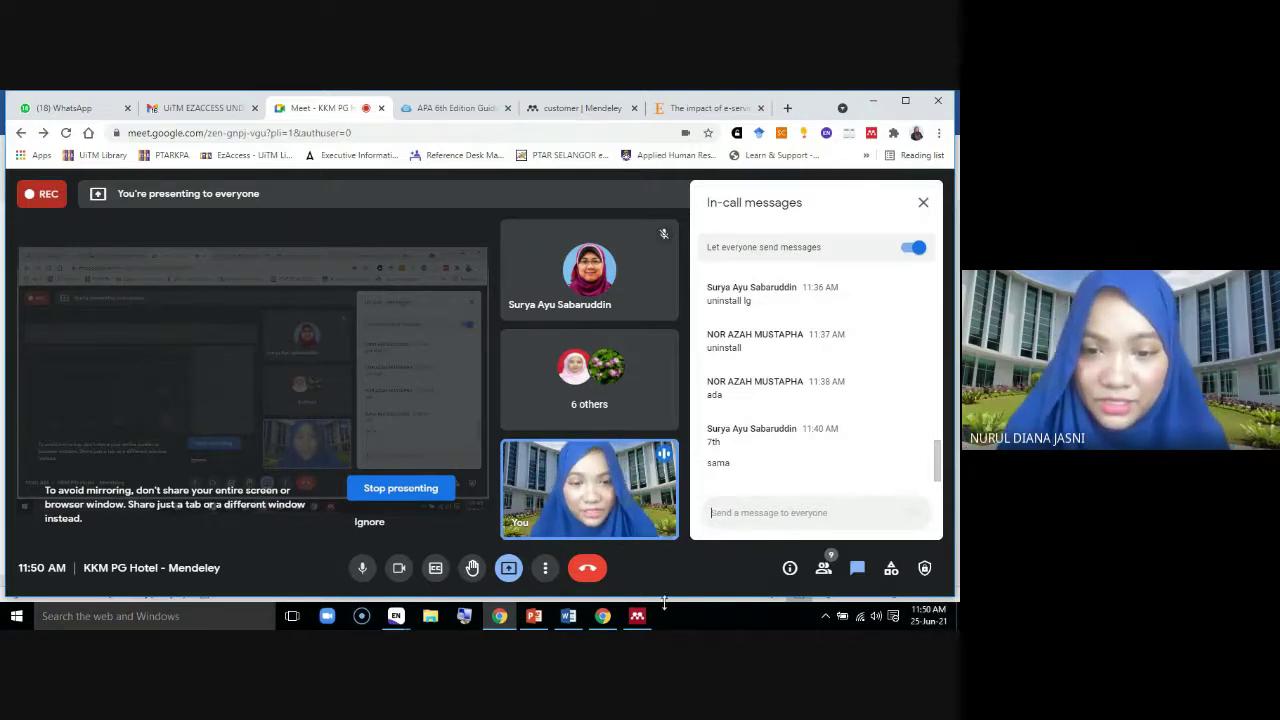
{"action": "left_click", "coordinate": [638, 617]}
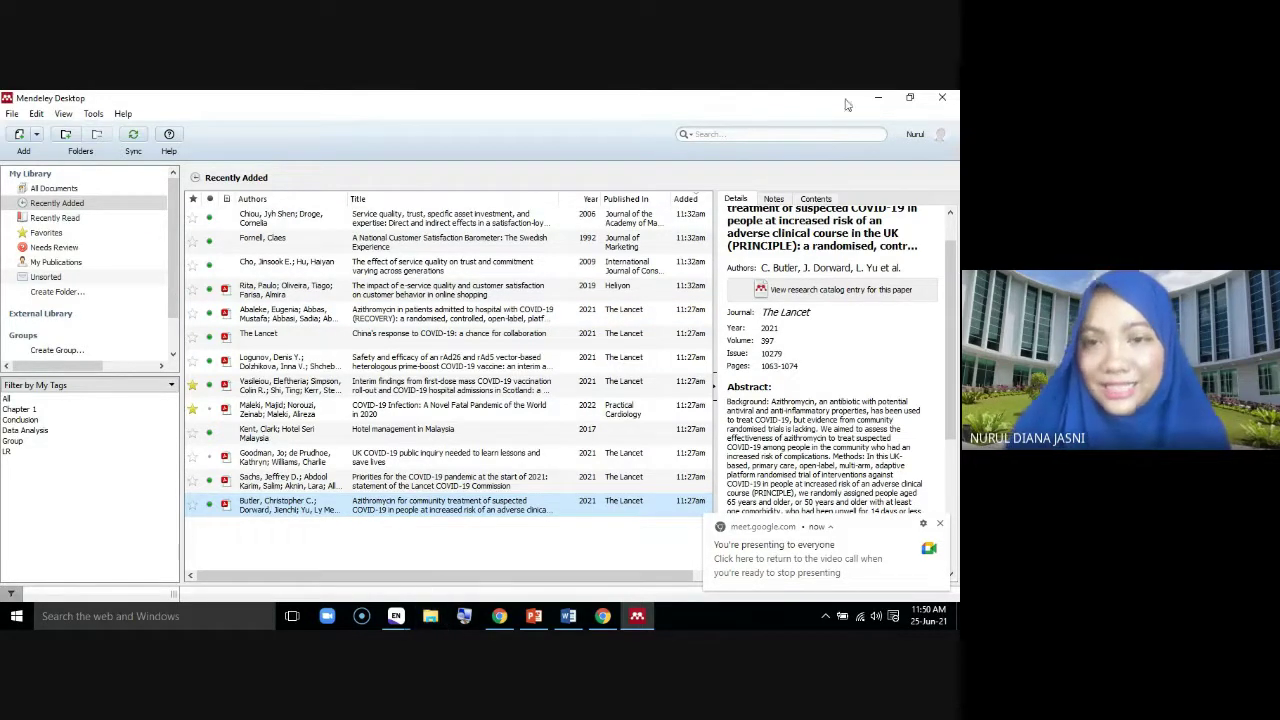
Search the library for 'customer', 'service' and '2021', clear the filter, and view the COVID-19 priorities paper
{"action": "left_click", "coordinate": [711, 135]}
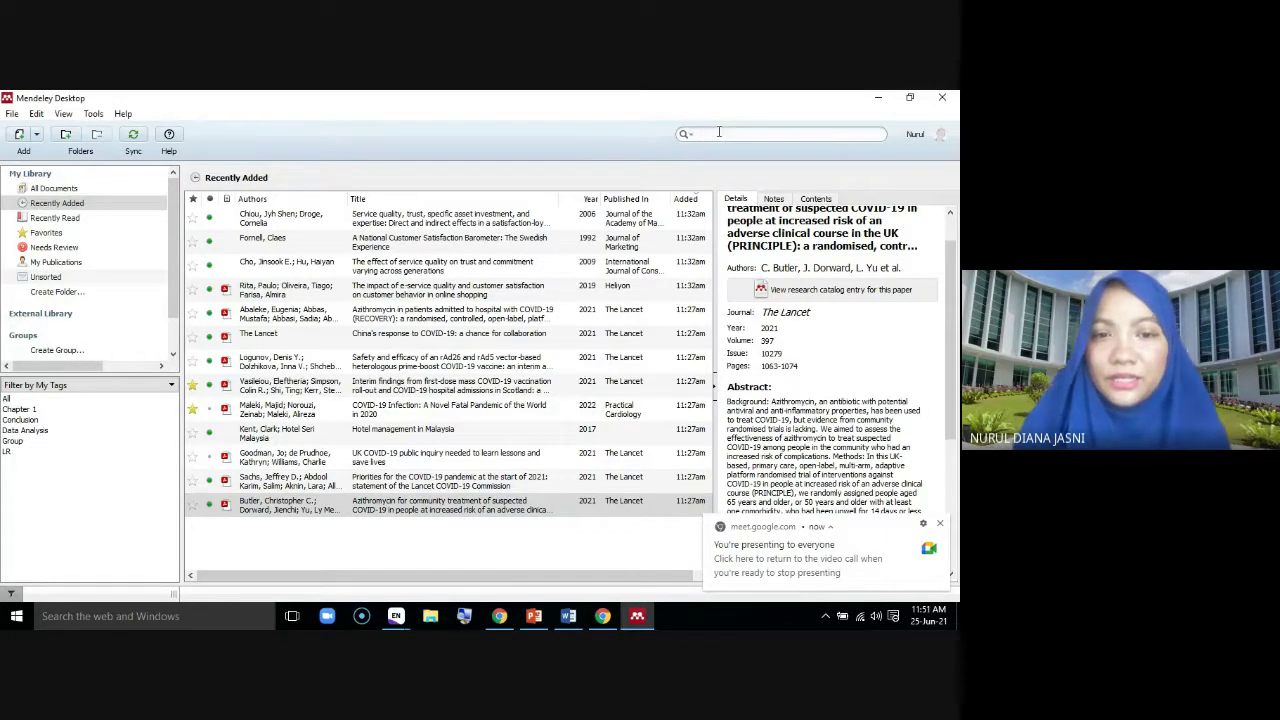
{"action": "type", "text": "cus"}
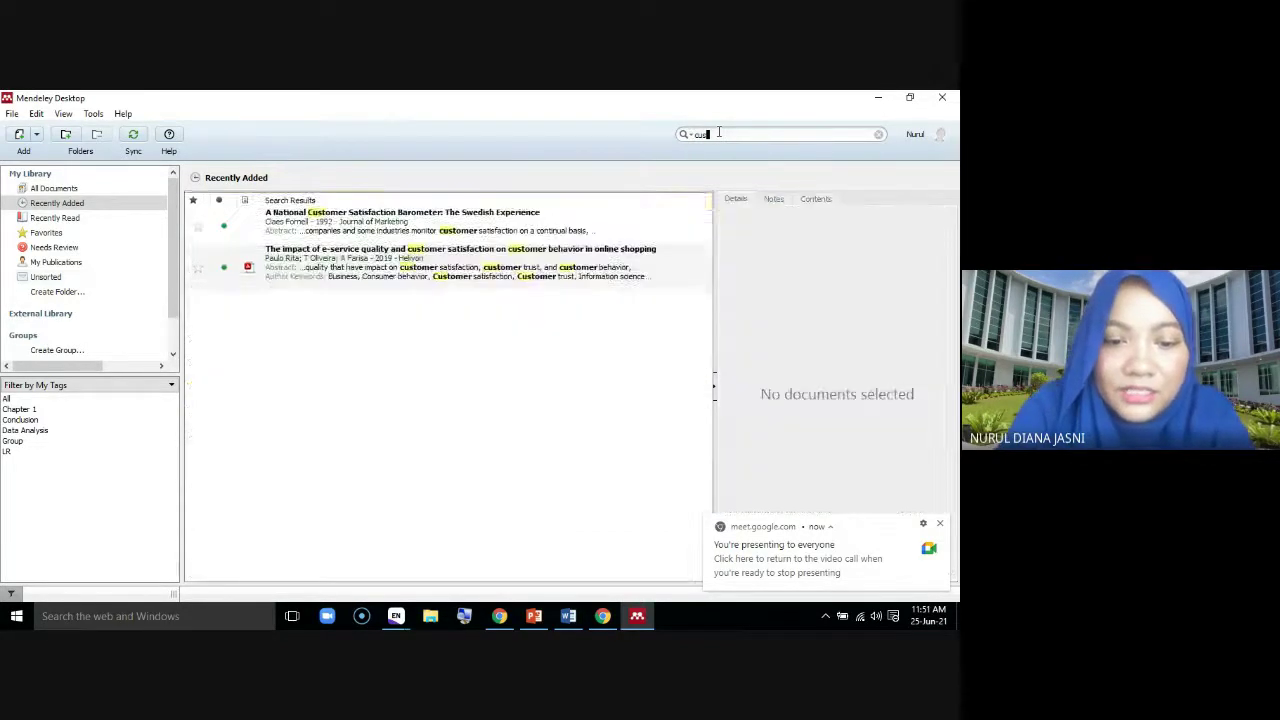
{"action": "type", "text": "tomer"}
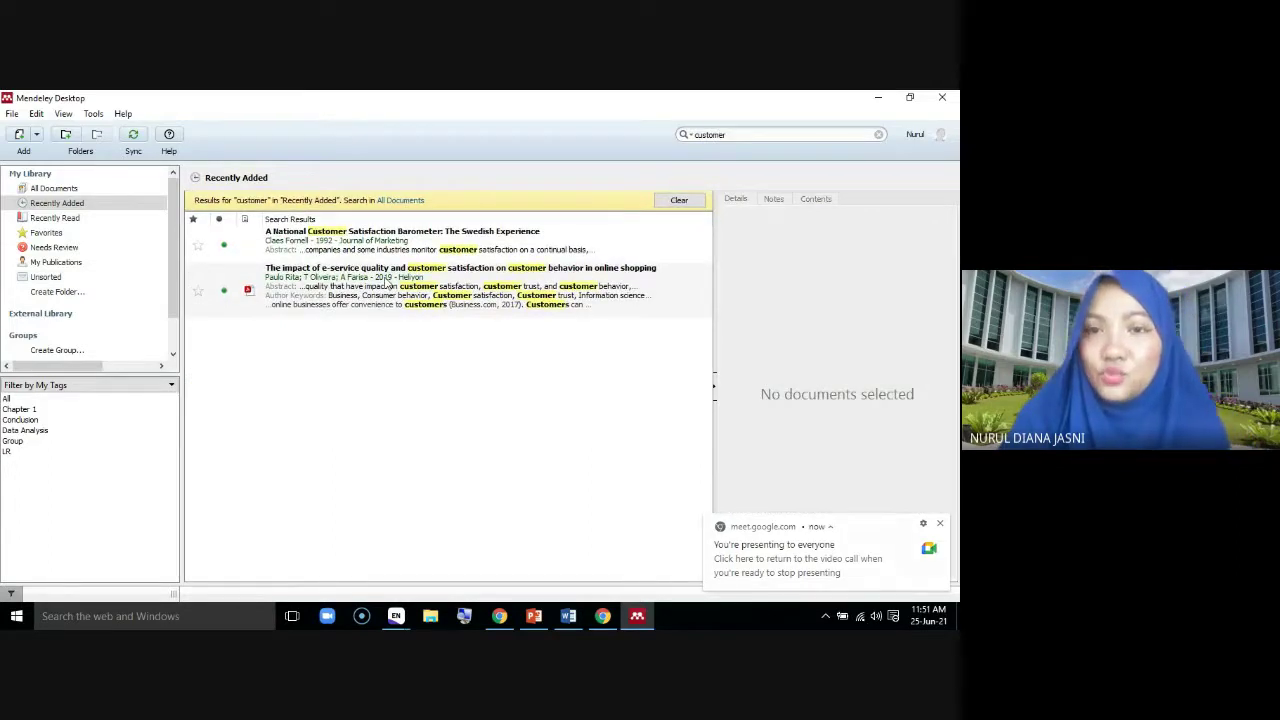
{"action": "left_click", "coordinate": [879, 134]}
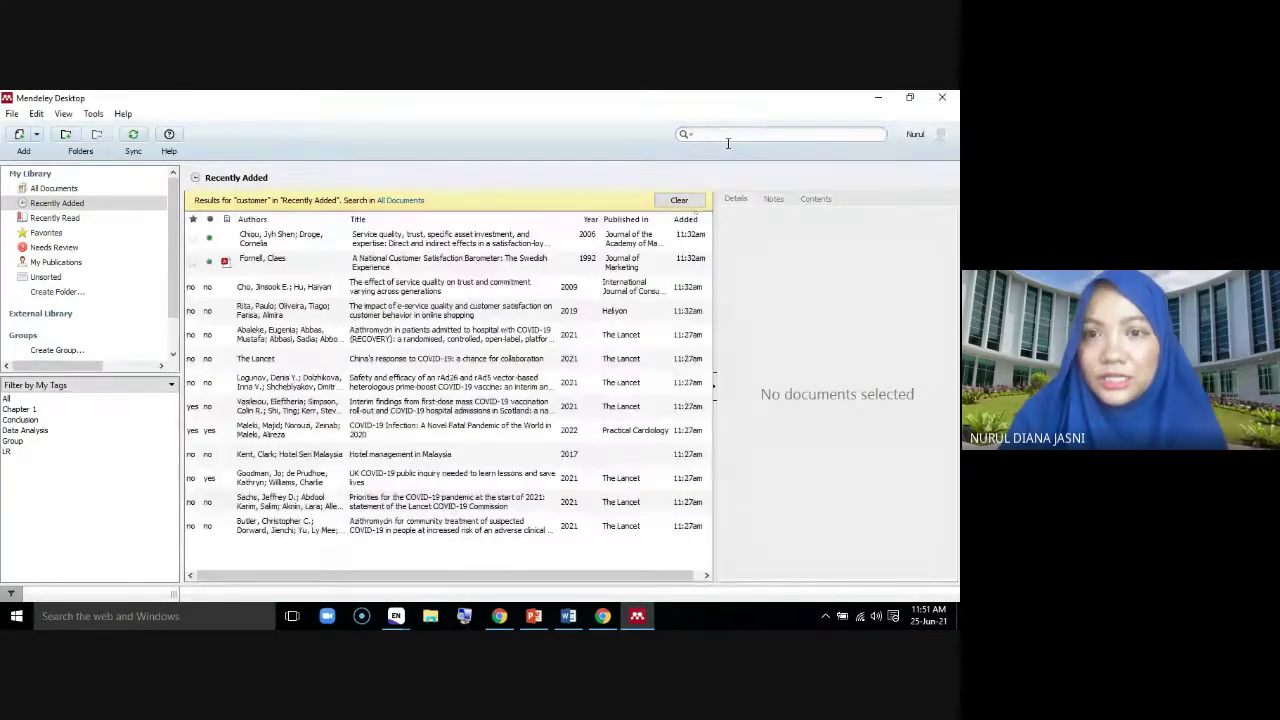
{"action": "type", "text": "s"}
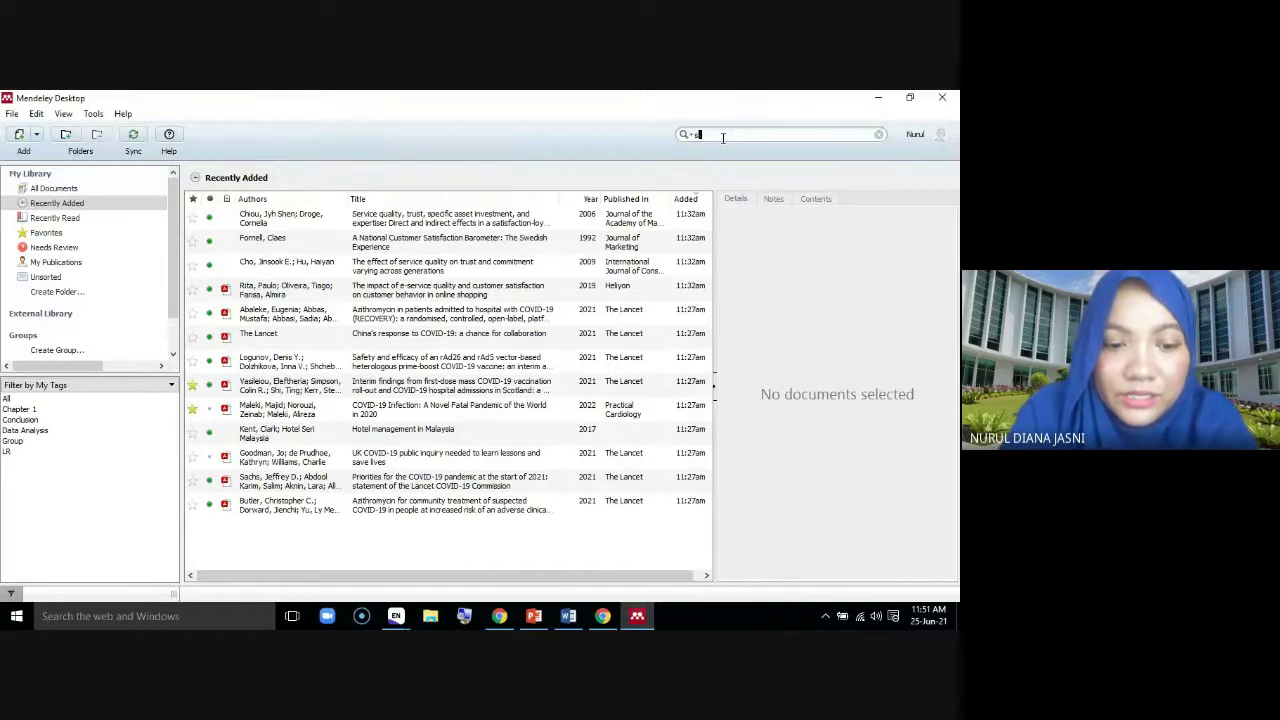
{"action": "type", "text": "ervice"}
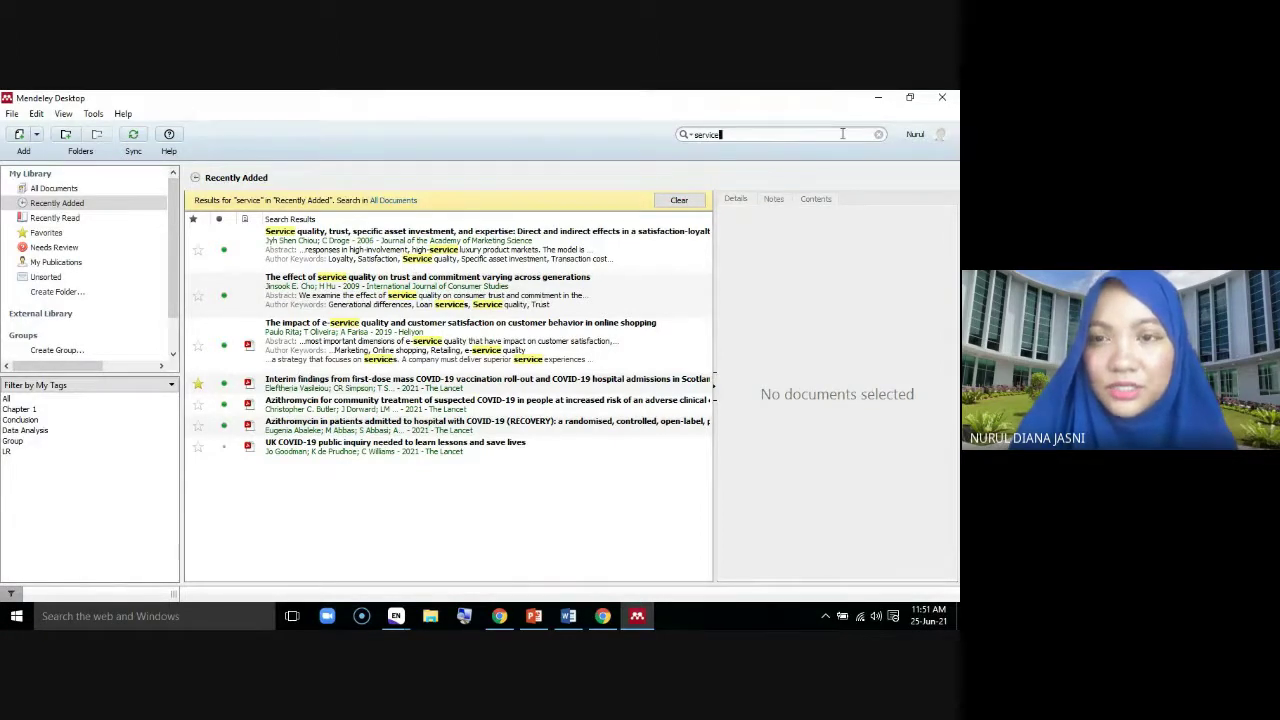
{"action": "left_click", "coordinate": [879, 134]}
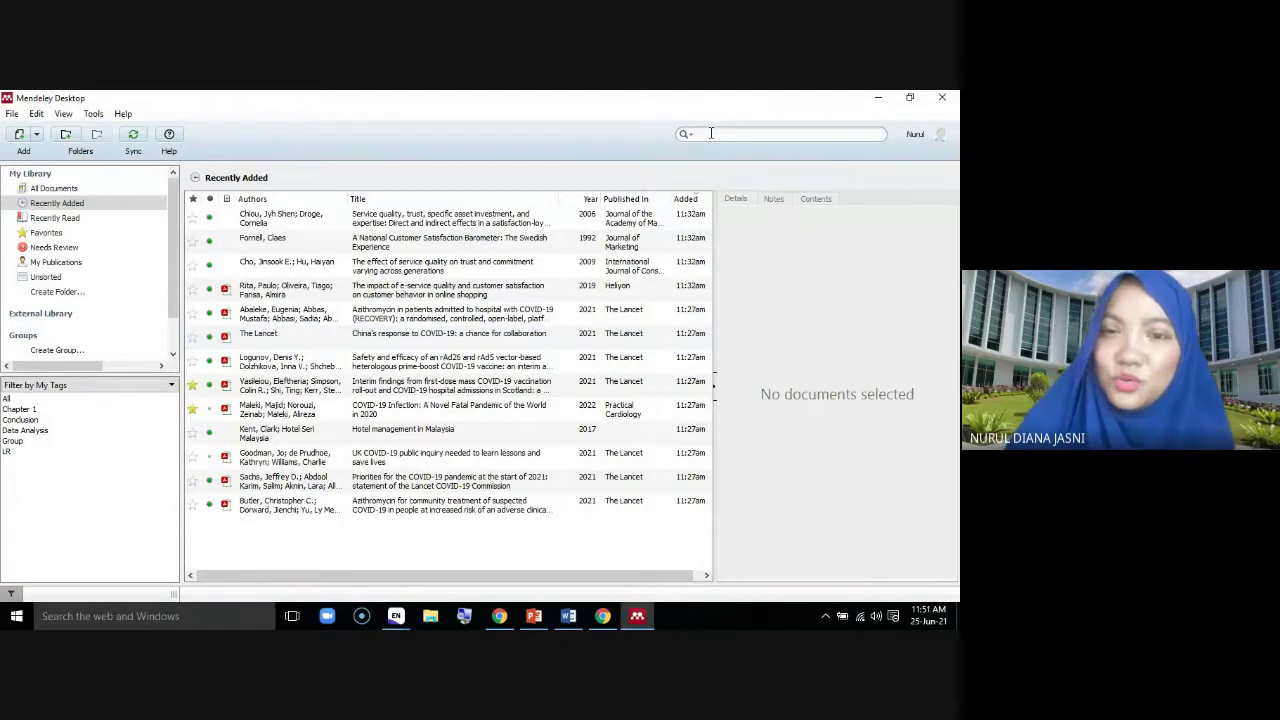
{"action": "type", "text": "20"}
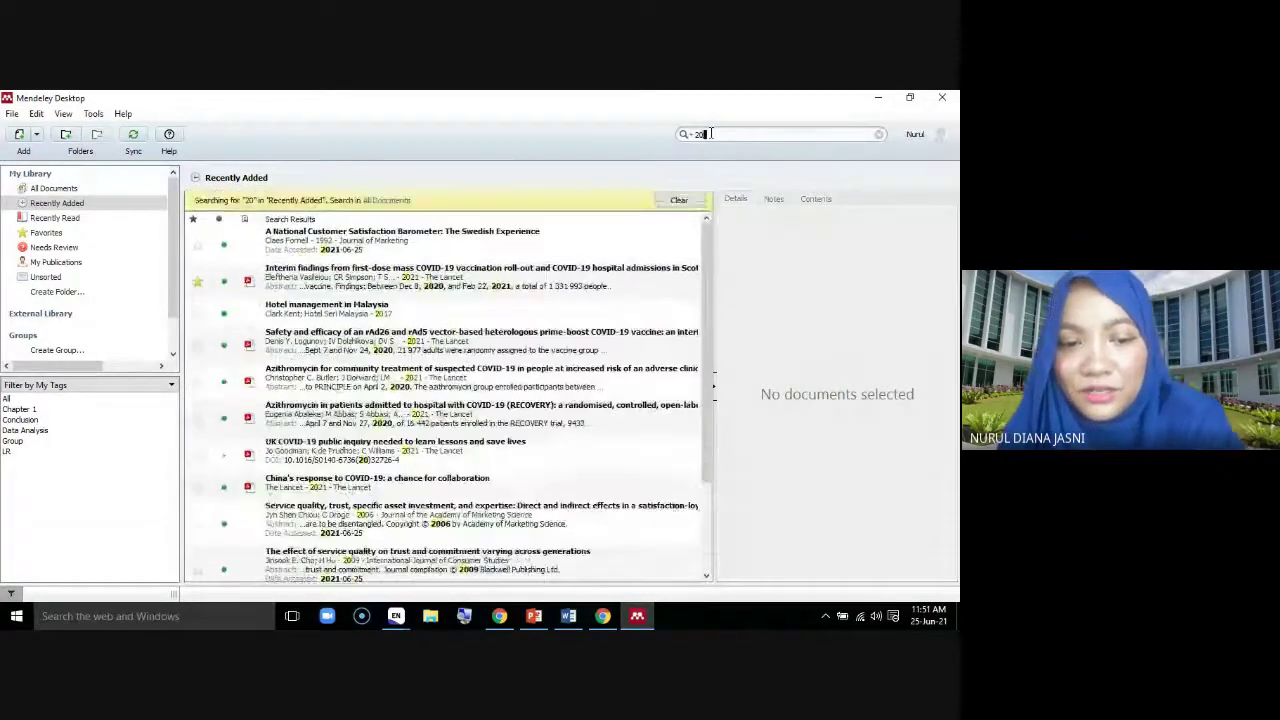
{"action": "type", "text": "21"}
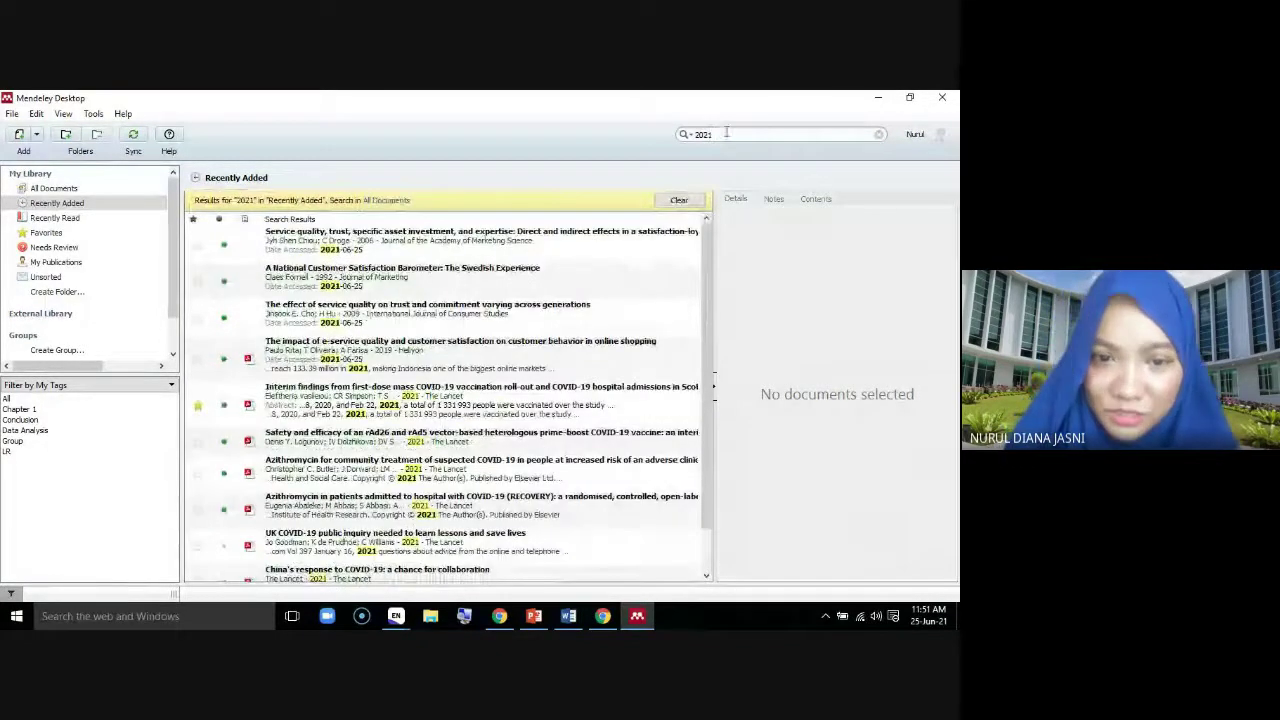
{"action": "scroll", "coordinate": [716, 425], "scroll_direction": "down", "scroll_amount": 1}
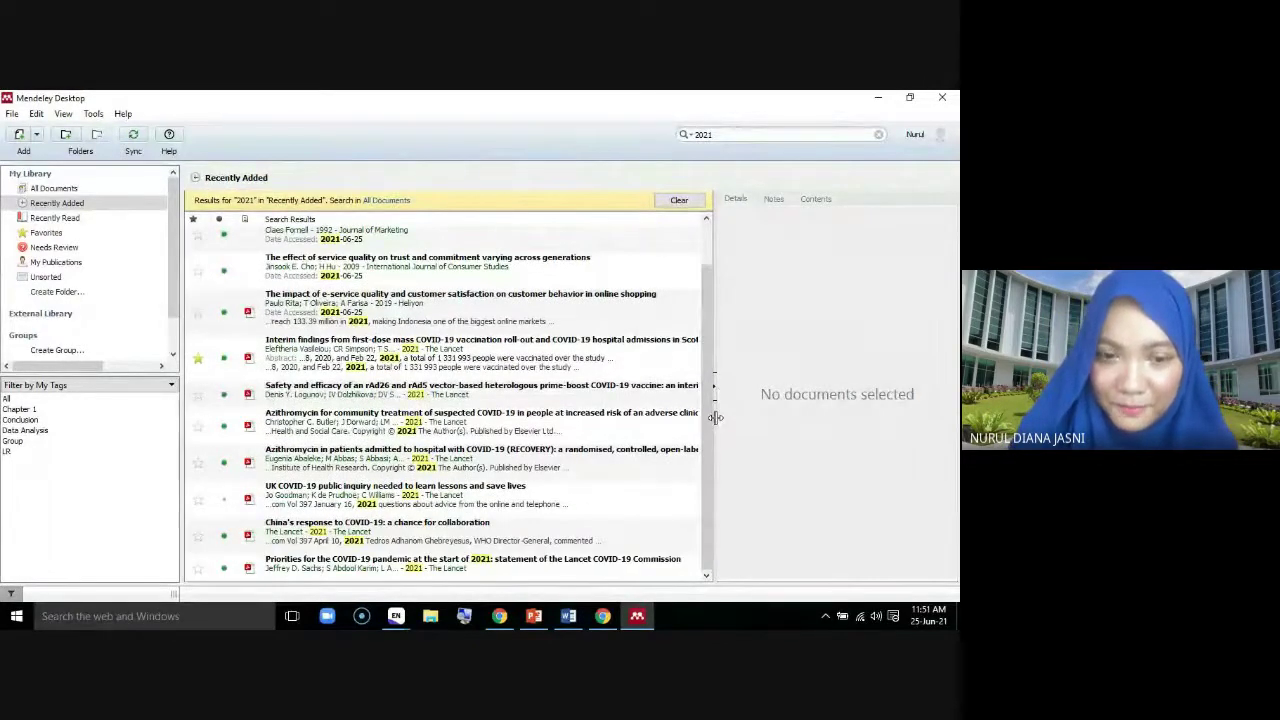
{"action": "left_click", "coordinate": [679, 200]}
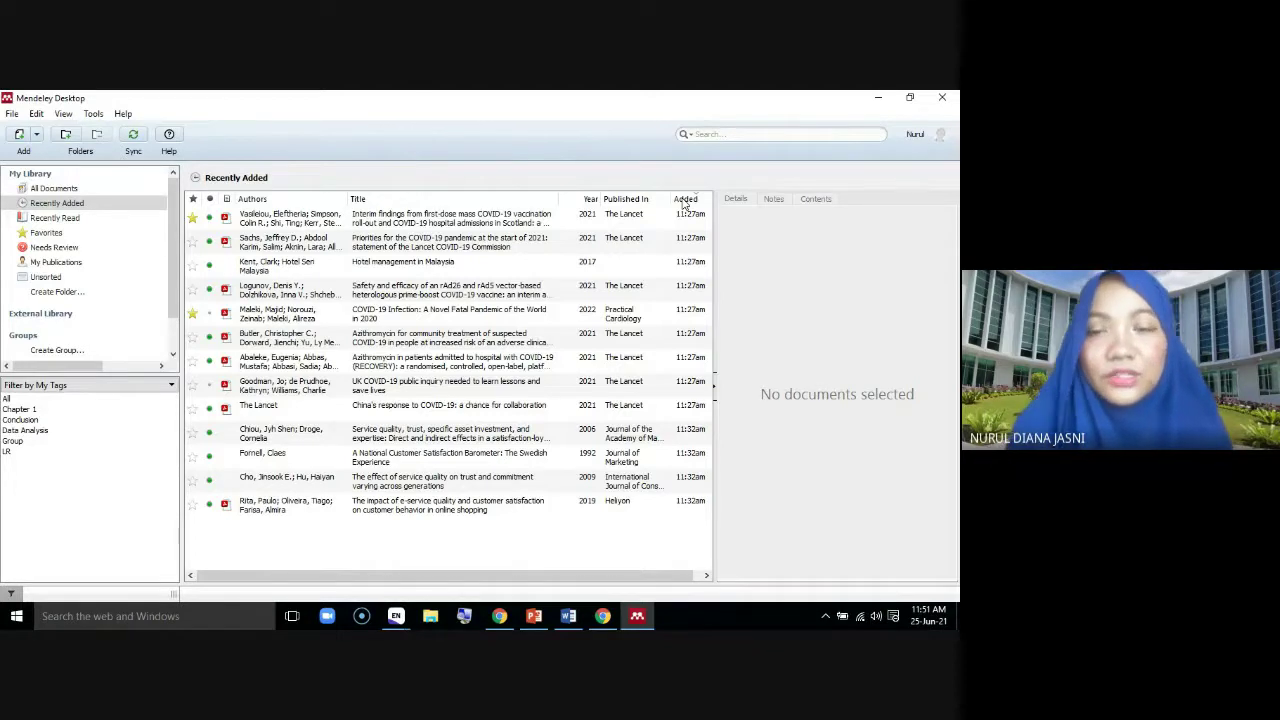
{"action": "left_click", "coordinate": [397, 251]}
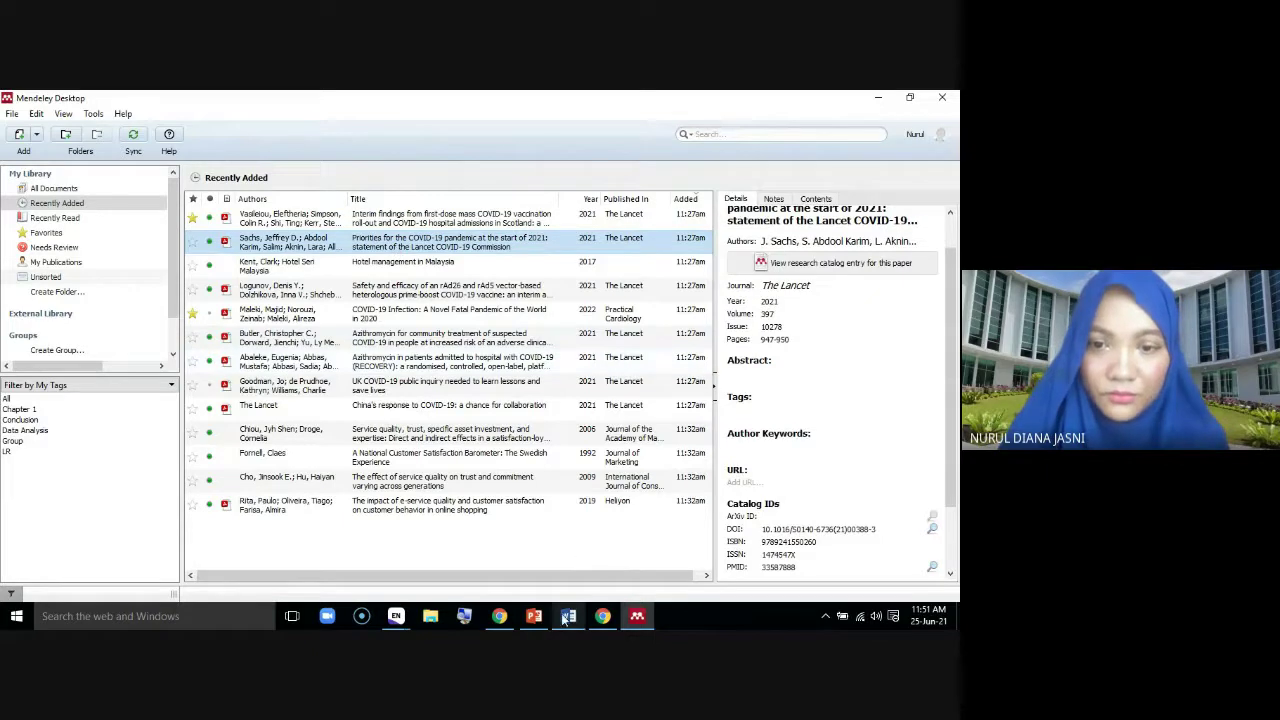
{"action": "left_click", "coordinate": [567, 616]}
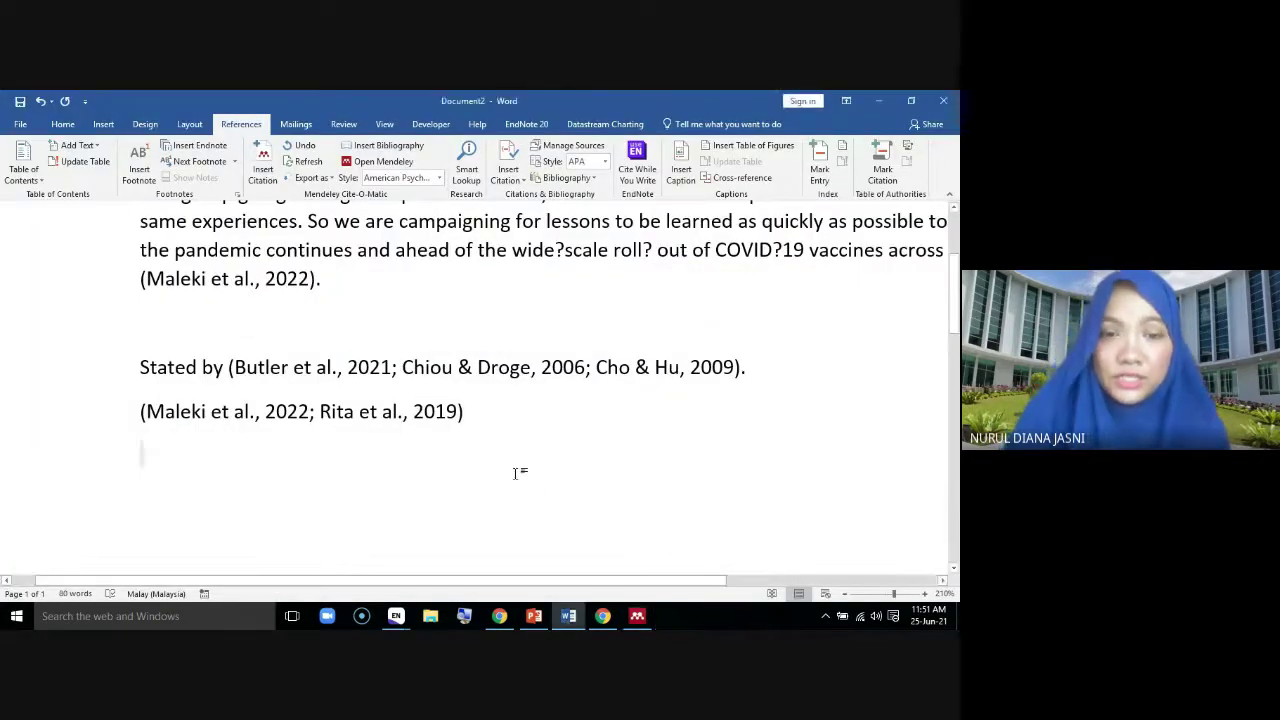
Zoom out, add a blank line below the citations, and show the built-in Bibliography formats
{"action": "left_click", "coordinate": [845, 594]}
{"action": "left_click", "coordinate": [845, 594]}
{"action": "left_click", "coordinate": [845, 594]}
{"action": "left_click", "coordinate": [845, 594]}
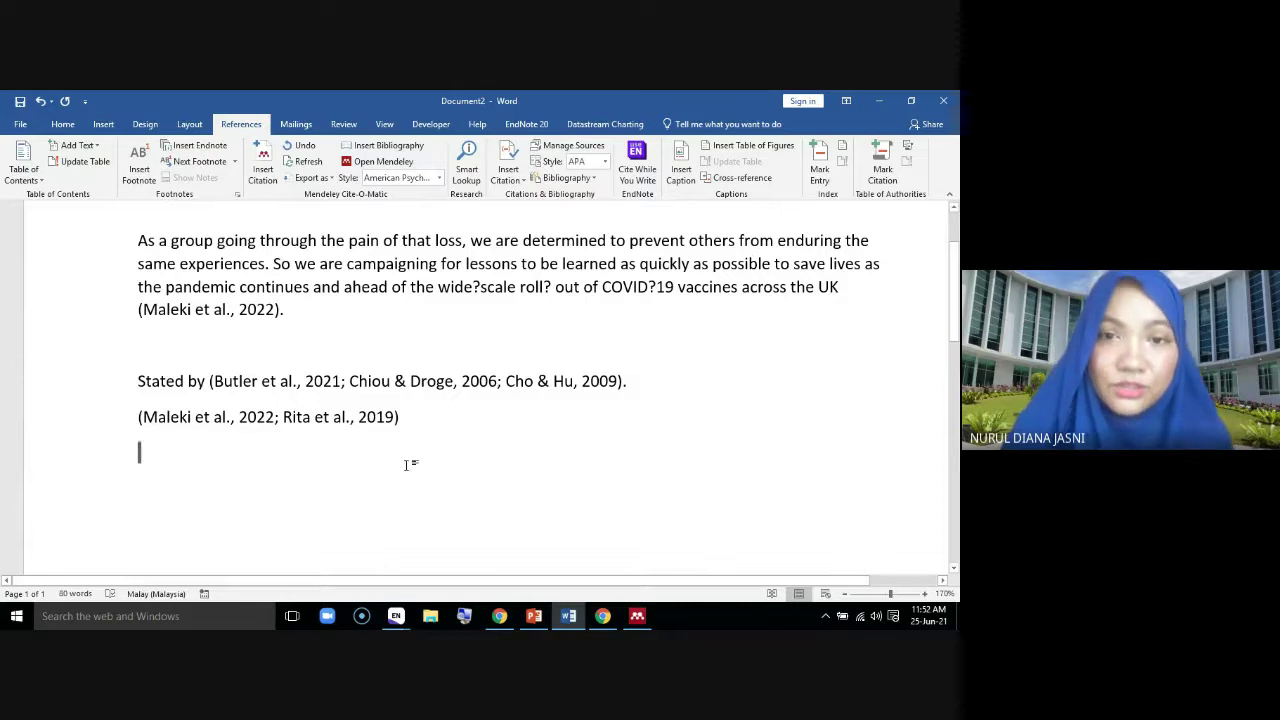
{"action": "scroll", "coordinate": [357, 497], "scroll_direction": "down", "scroll_amount": 1}
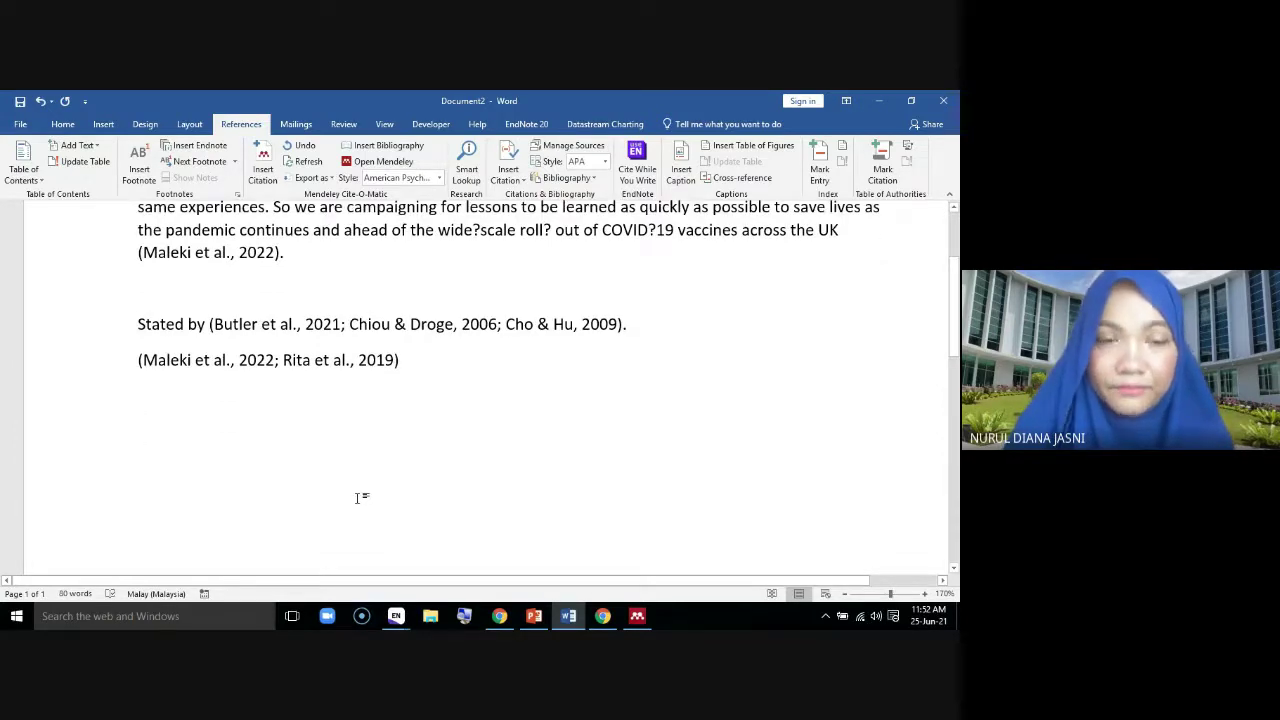
{"action": "key", "text": "Return"}
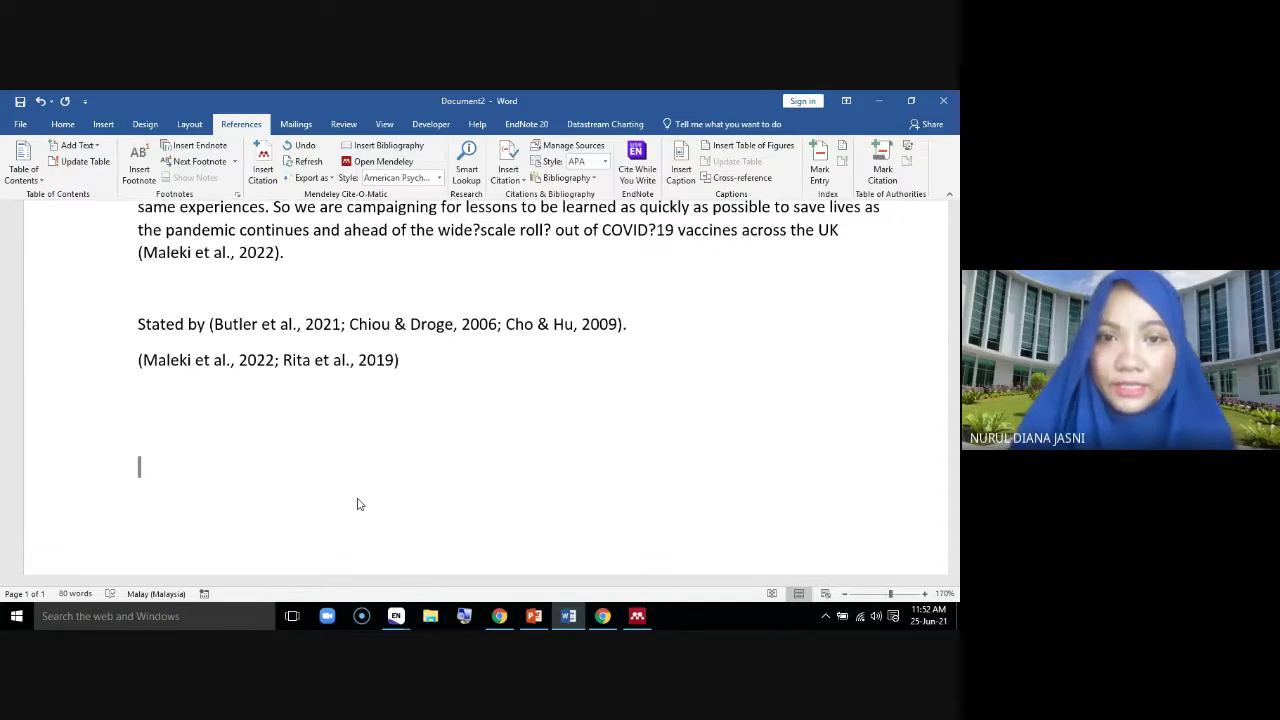
{"action": "left_click", "coordinate": [595, 179]}
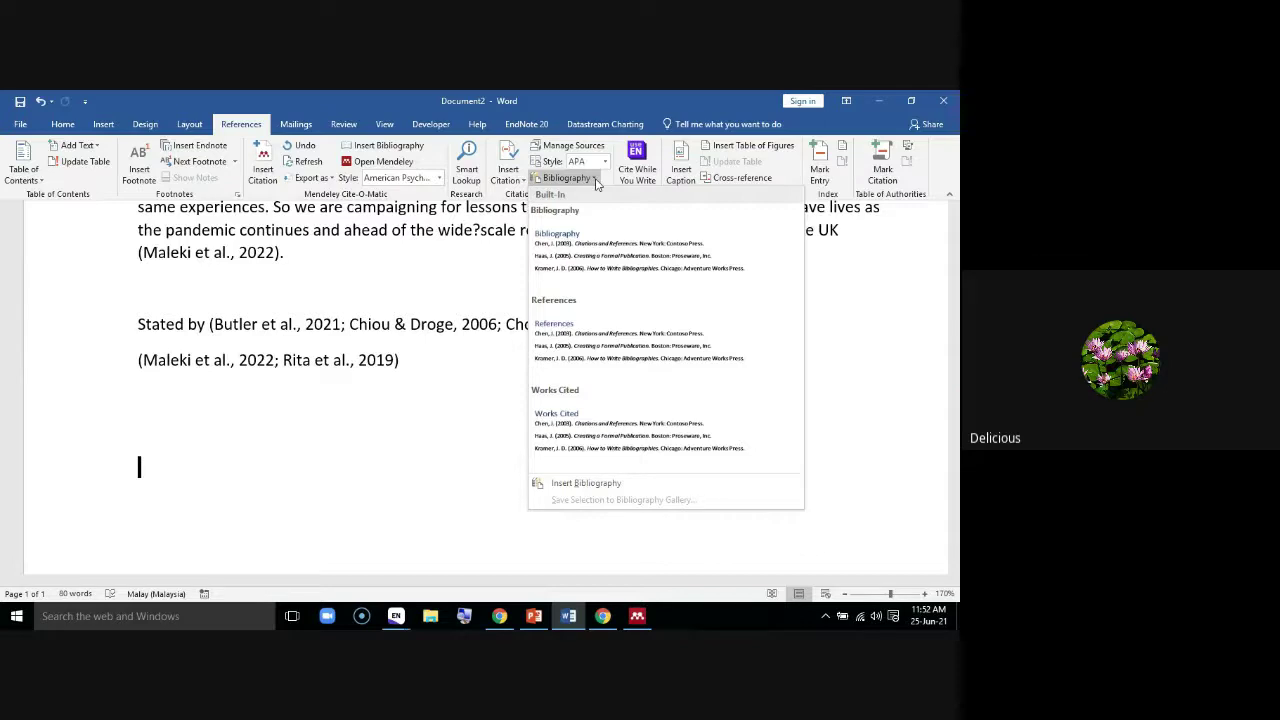
Insert the built-in References bibliography, which reads 'There are no sources in the current document.'
{"action": "left_click", "coordinate": [586, 350]}
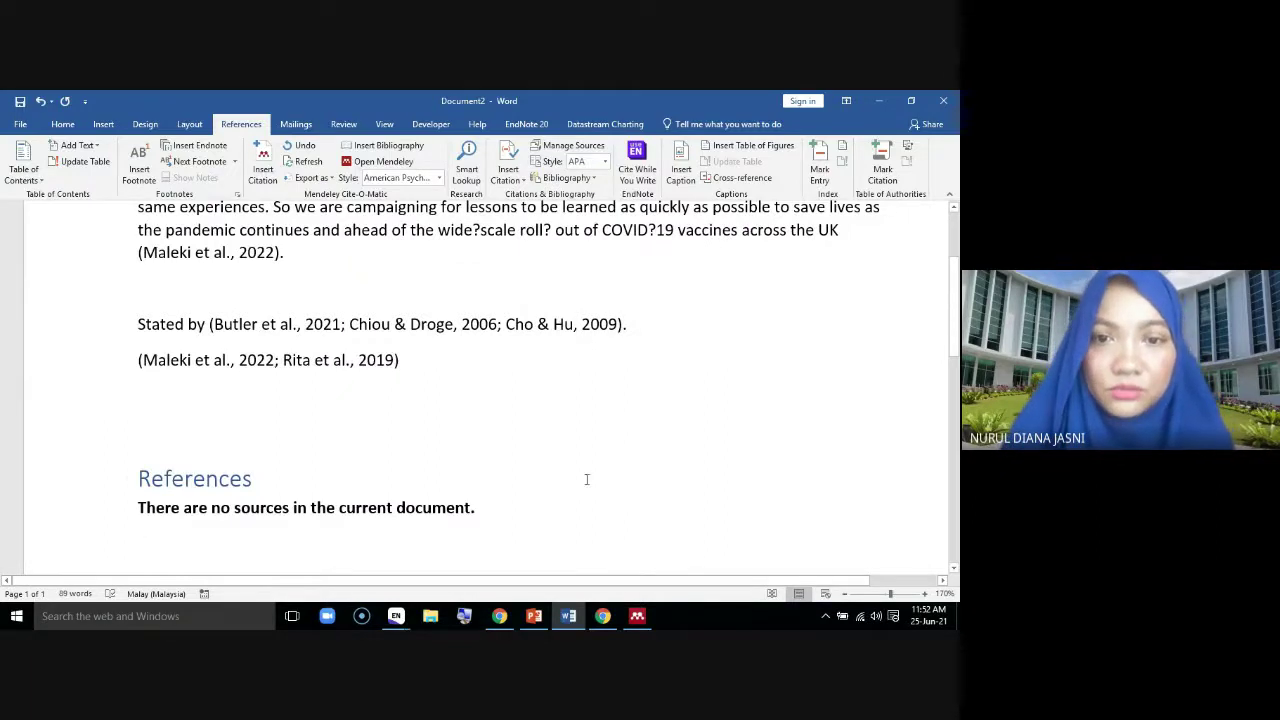
{"action": "scroll", "coordinate": [587, 479], "scroll_direction": "down", "scroll_amount": 1}
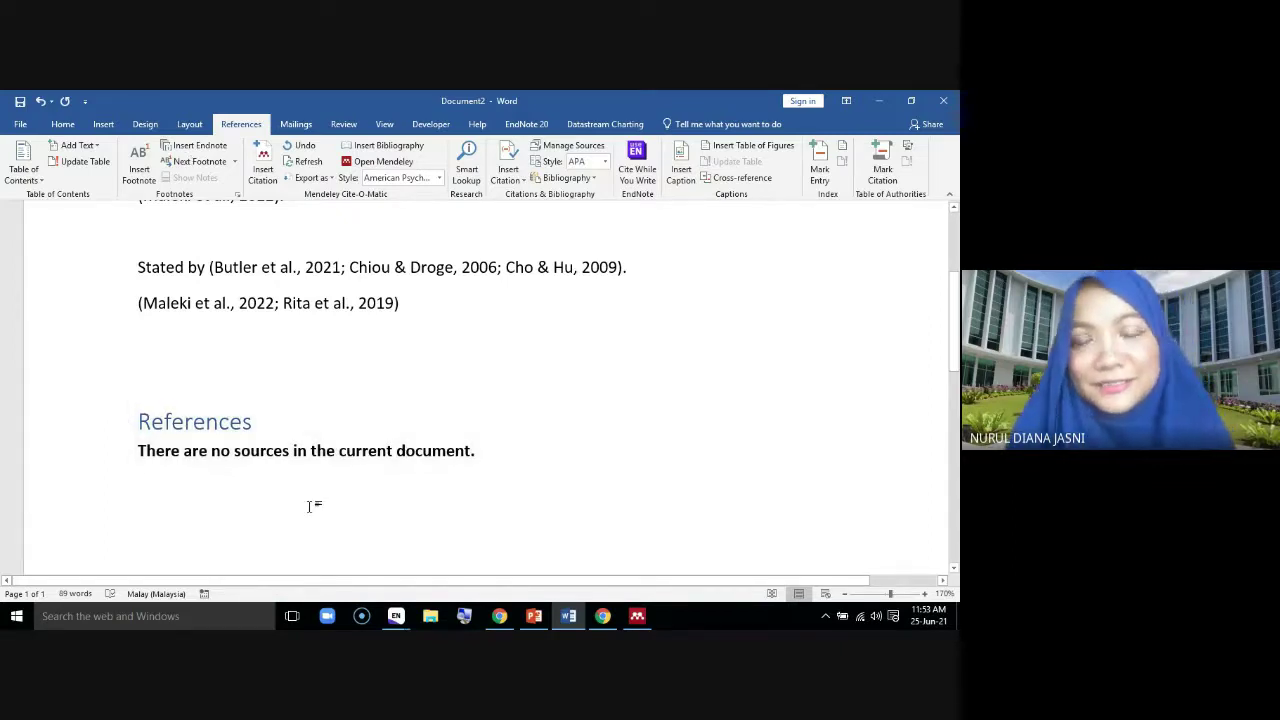
{"action": "left_click", "coordinate": [566, 177]}
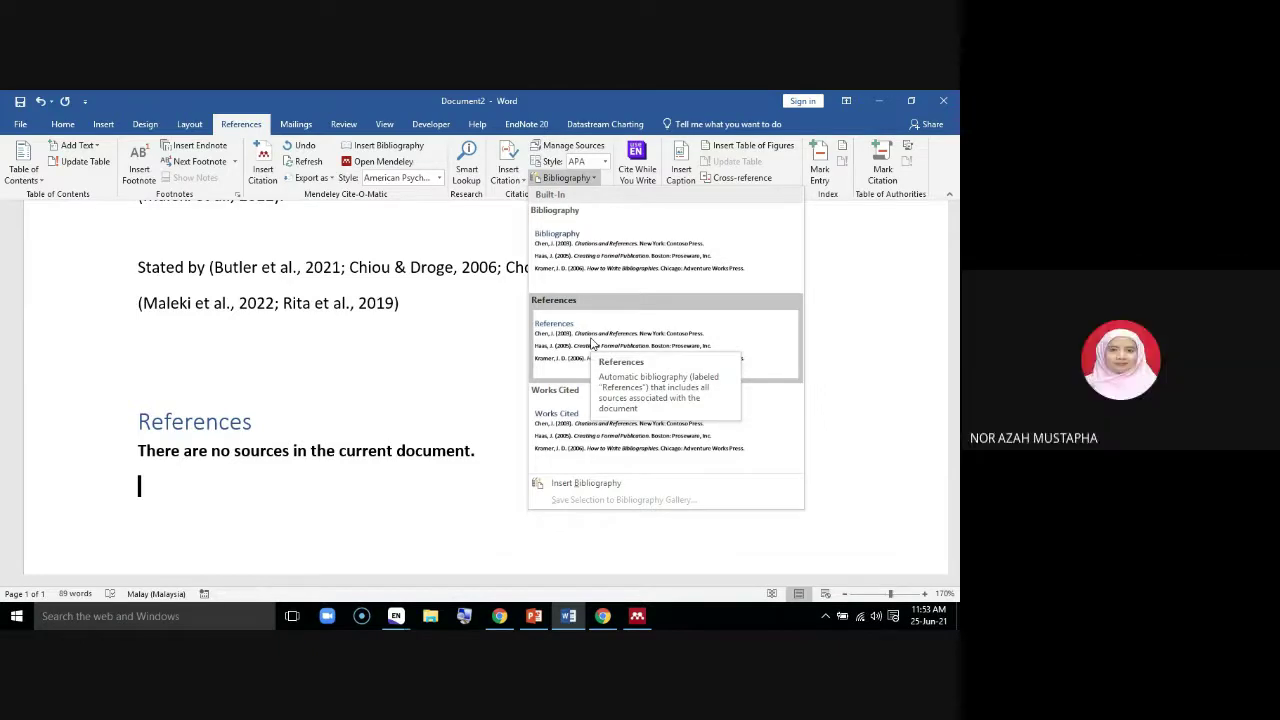
{"action": "left_click", "coordinate": [468, 347]}
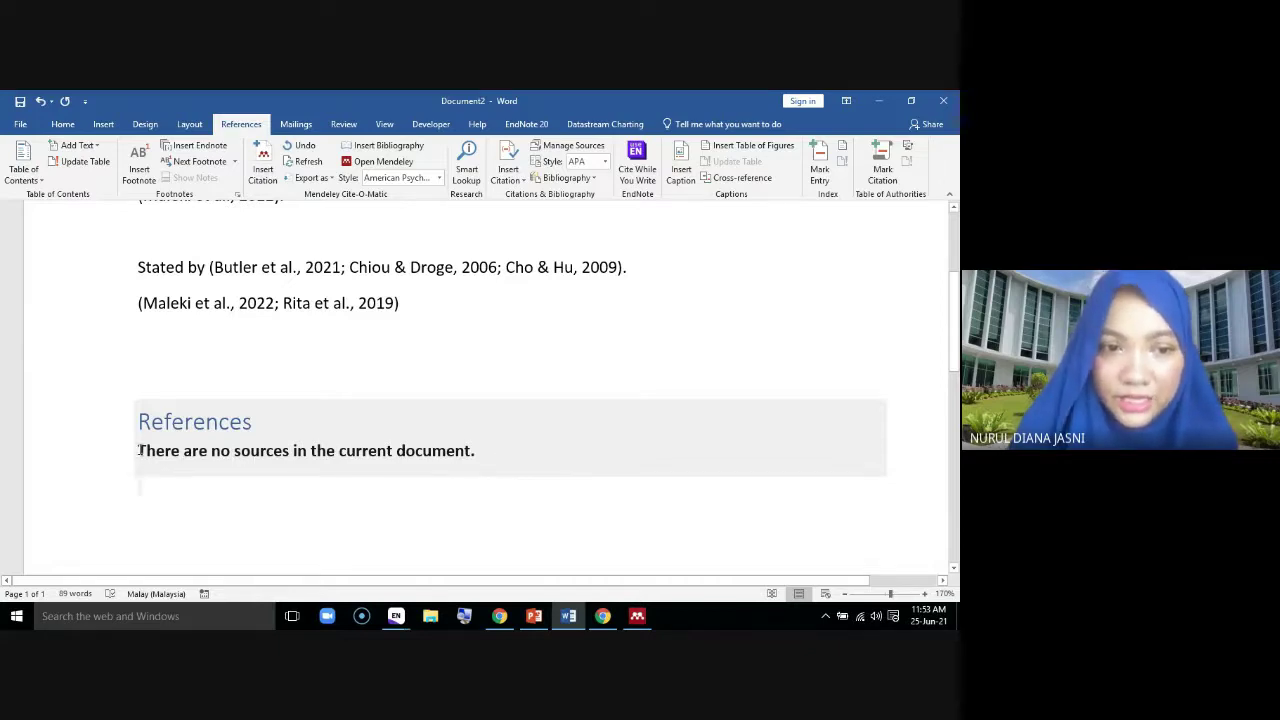
{"action": "left_click", "coordinate": [139, 450]}
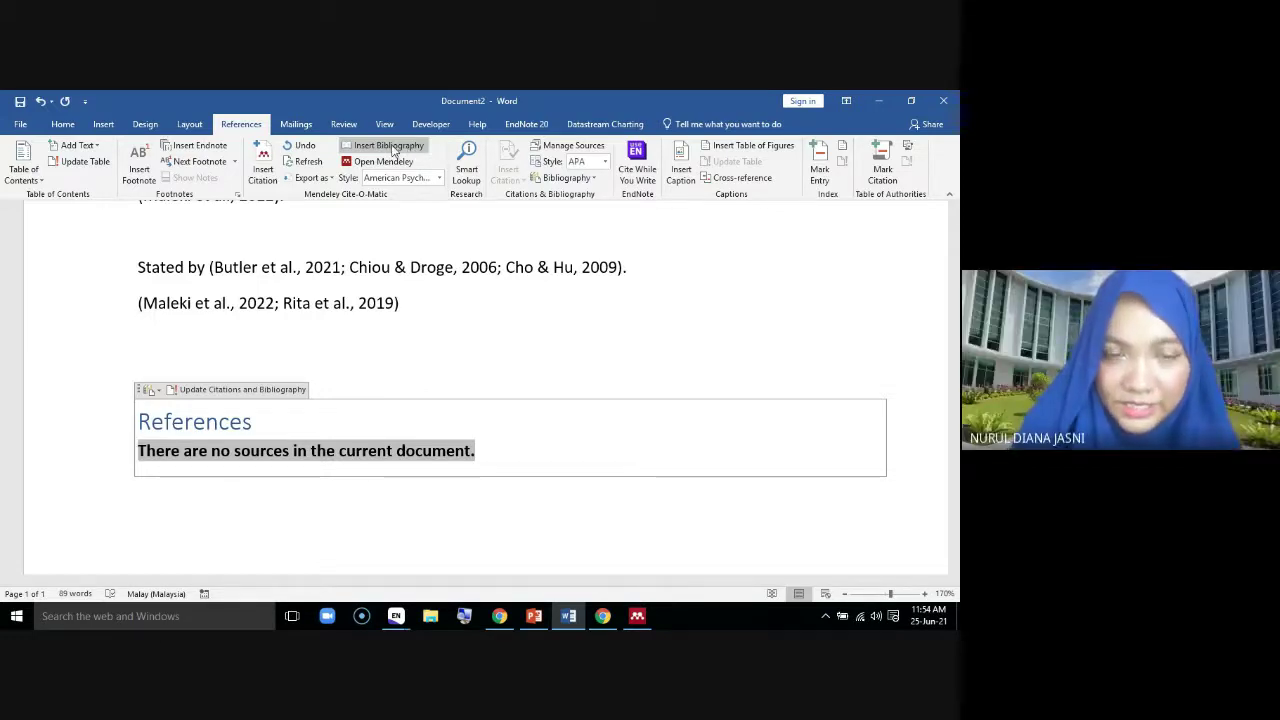
Insert the Mendeley bibliography, filling References with five APA entries, and scroll through them
{"action": "left_click", "coordinate": [394, 148]}
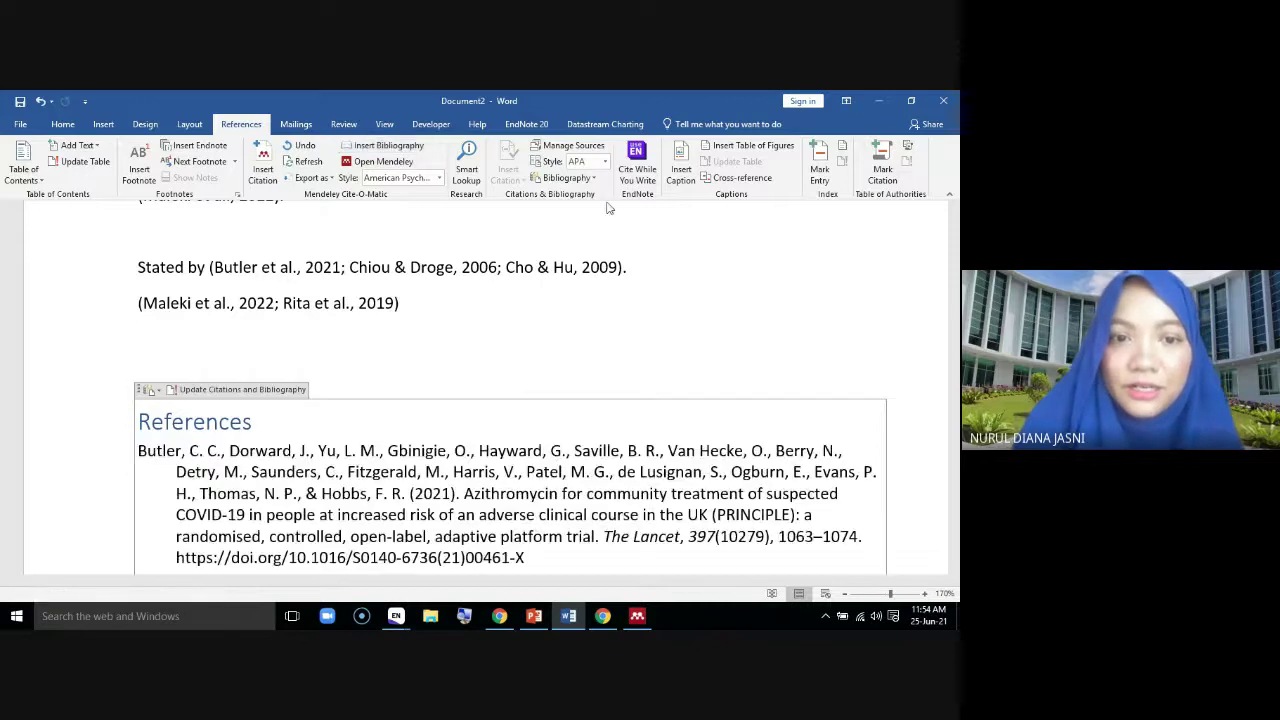
{"action": "scroll", "coordinate": [645, 415], "scroll_direction": "down", "scroll_amount": 1}
{"action": "scroll", "coordinate": [645, 415], "scroll_direction": "down", "scroll_amount": 5}
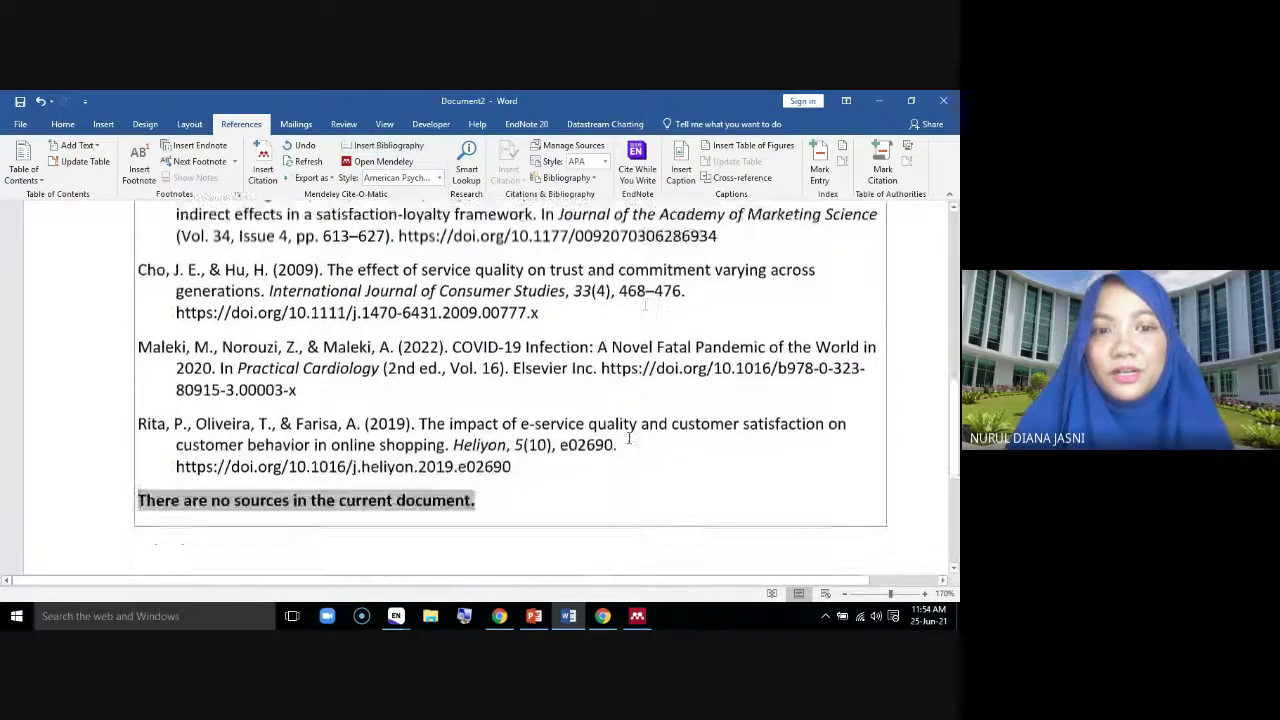
{"action": "scroll", "coordinate": [765, 490], "scroll_direction": "down", "scroll_amount": 6}
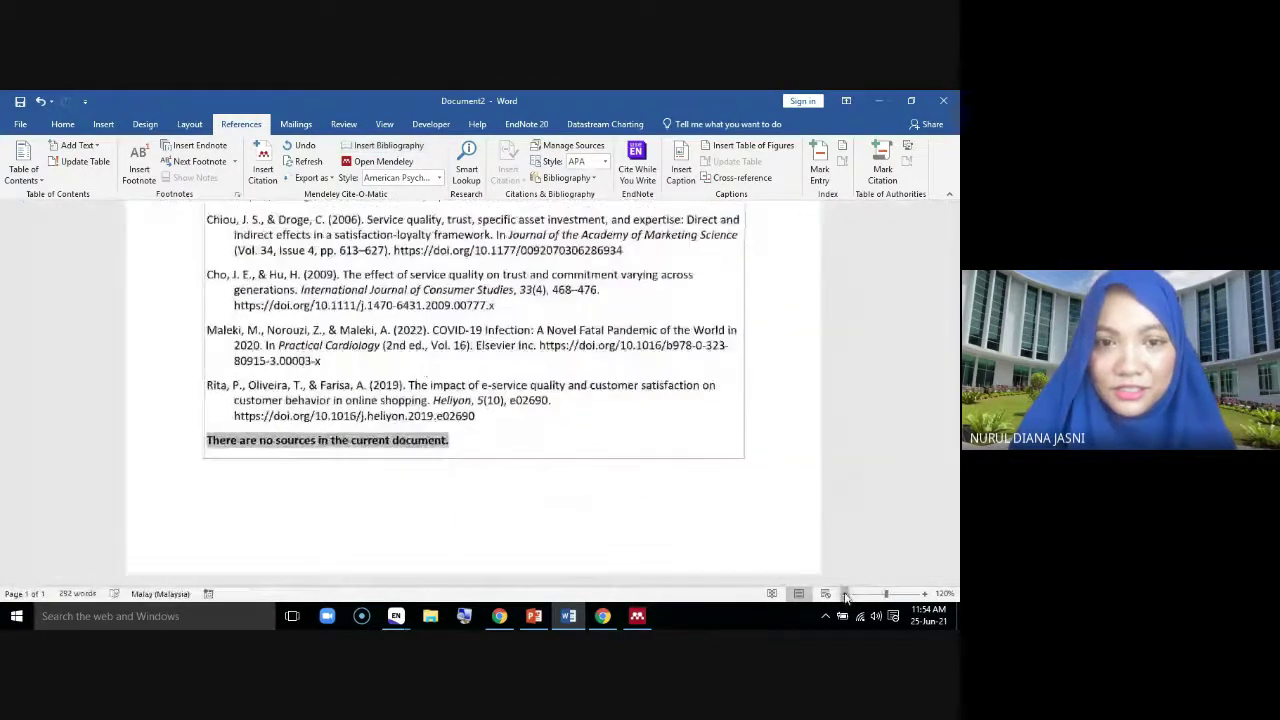
{"action": "scroll", "coordinate": [743, 536], "scroll_direction": "up", "scroll_amount": 3}
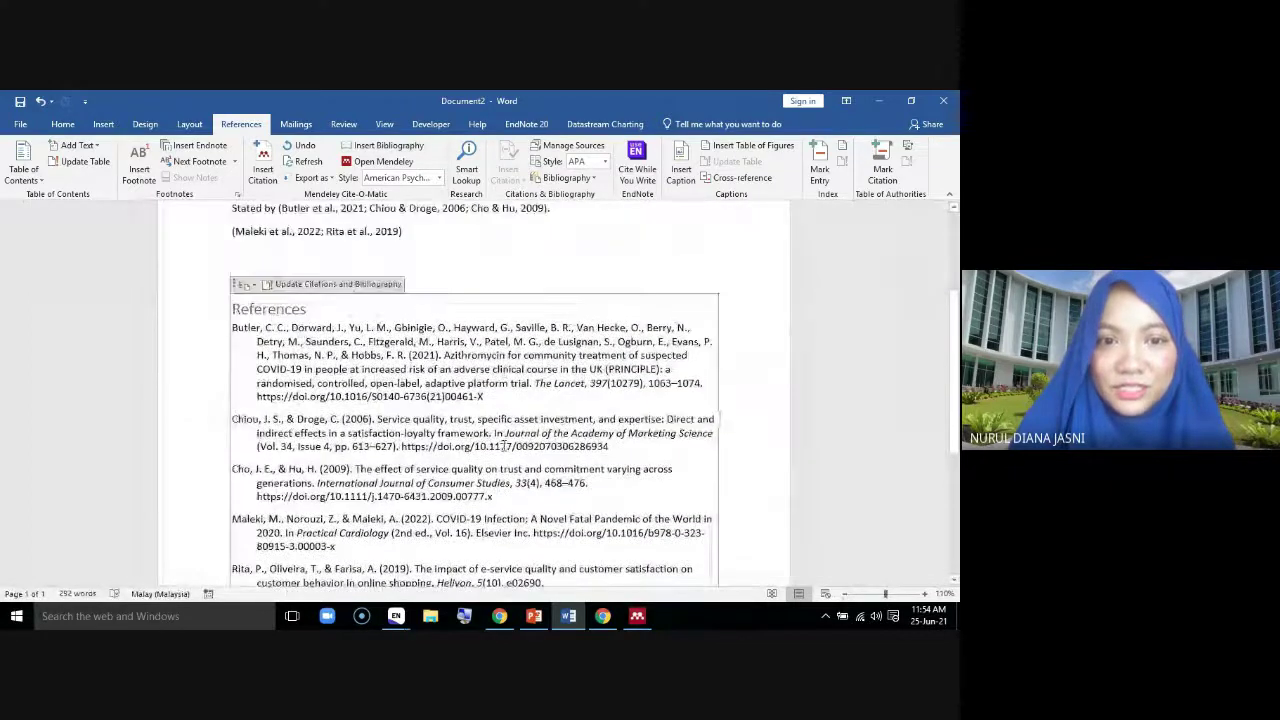
{"action": "scroll", "coordinate": [504, 445], "scroll_direction": "down", "scroll_amount": 2}
{"action": "scroll", "coordinate": [504, 445], "scroll_direction": "down", "scroll_amount": 1}
{"action": "scroll", "coordinate": [504, 445], "scroll_direction": "up", "scroll_amount": 4}
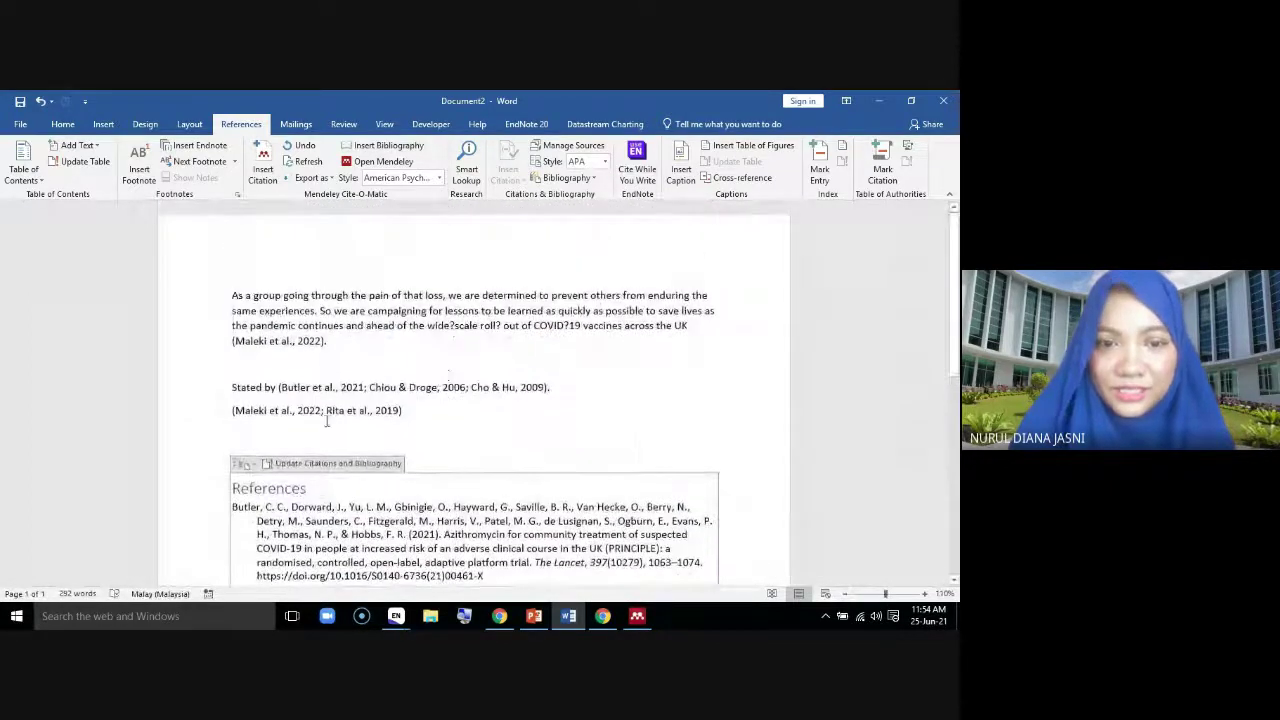
{"action": "scroll", "coordinate": [540, 500], "scroll_direction": "down", "scroll_amount": 3}
{"action": "scroll", "coordinate": [538, 502], "scroll_direction": "down", "scroll_amount": 2}
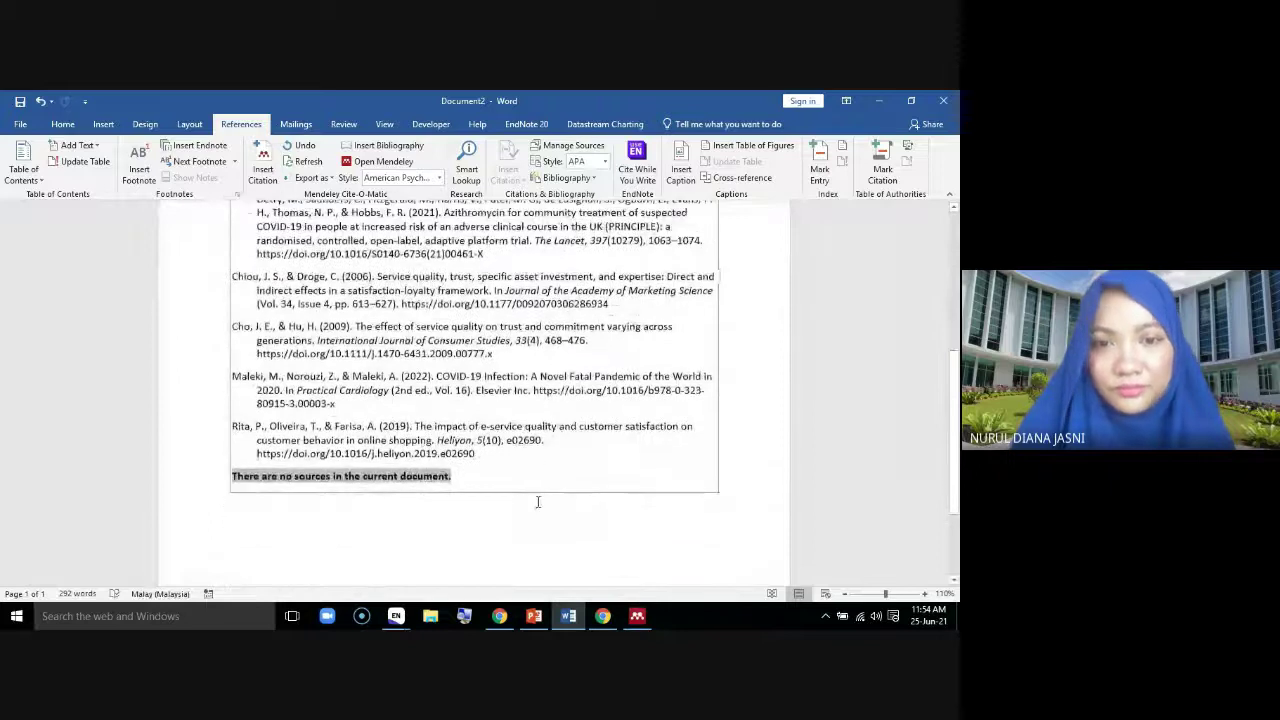
Glance at the Google Meet call, return to Word, and dismiss the presenting notification
{"action": "left_click", "coordinate": [603, 620]}
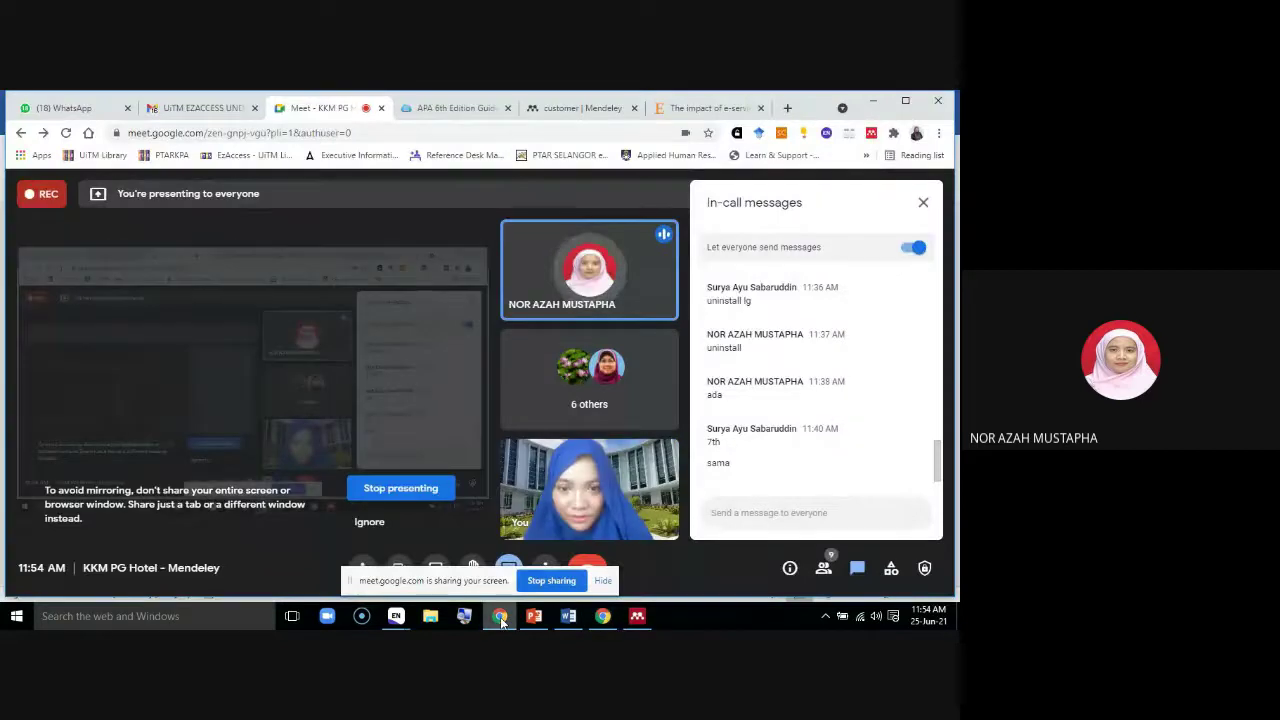
{"action": "left_click", "coordinate": [500, 617]}
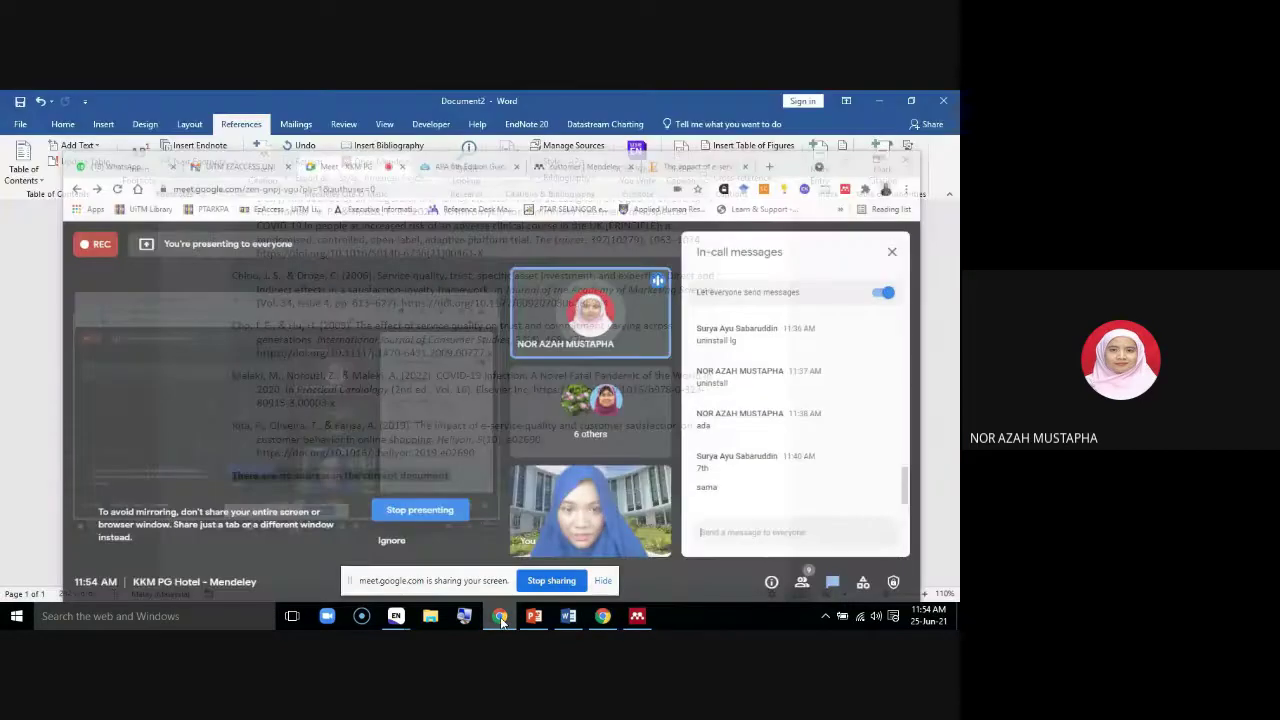
{"action": "scroll", "coordinate": [260, 290], "scroll_direction": "up", "scroll_amount": 2}
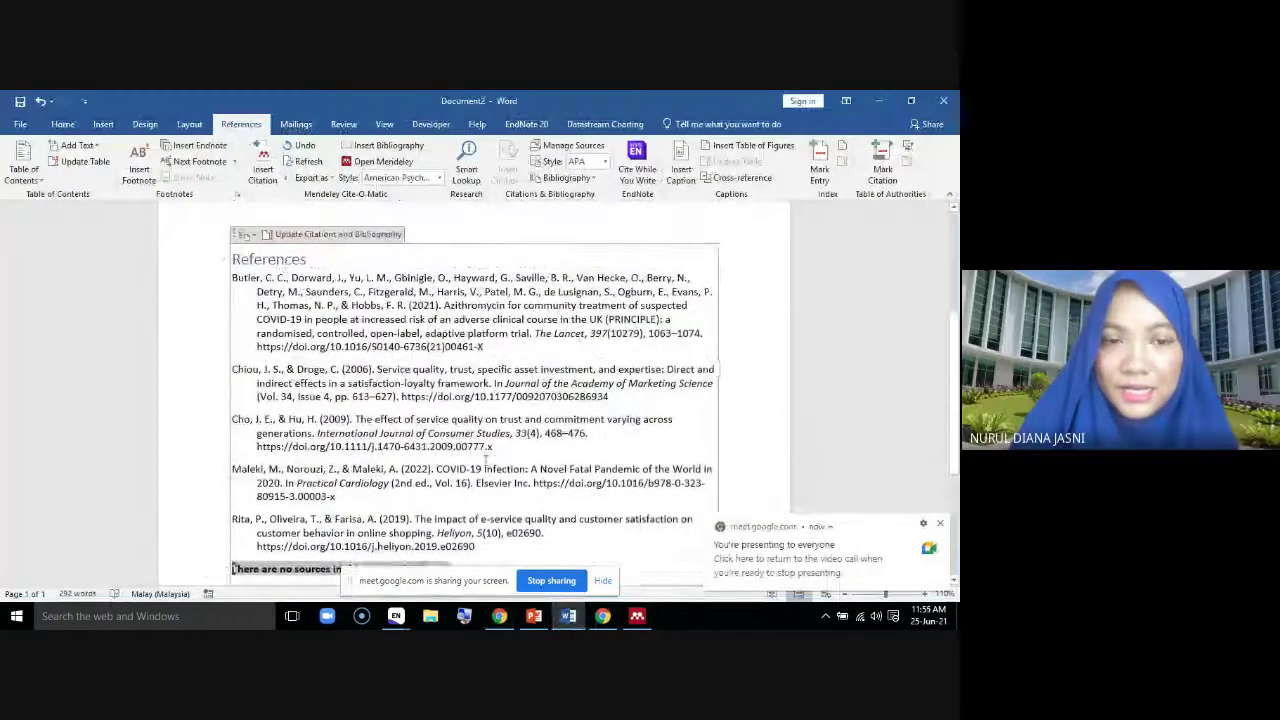
{"action": "scroll", "coordinate": [424, 491], "scroll_direction": "down", "scroll_amount": 3}
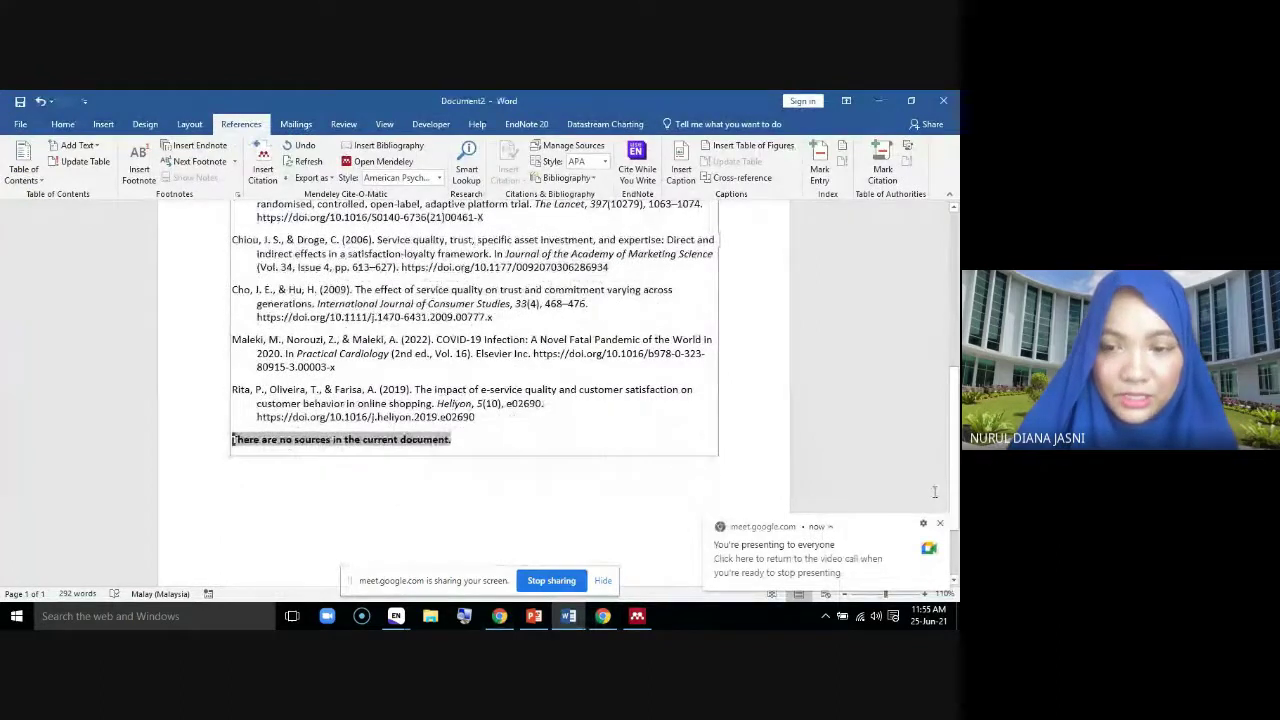
{"action": "left_click", "coordinate": [939, 523]}
{"action": "scroll", "coordinate": [441, 476], "scroll_direction": "down", "scroll_amount": 1}
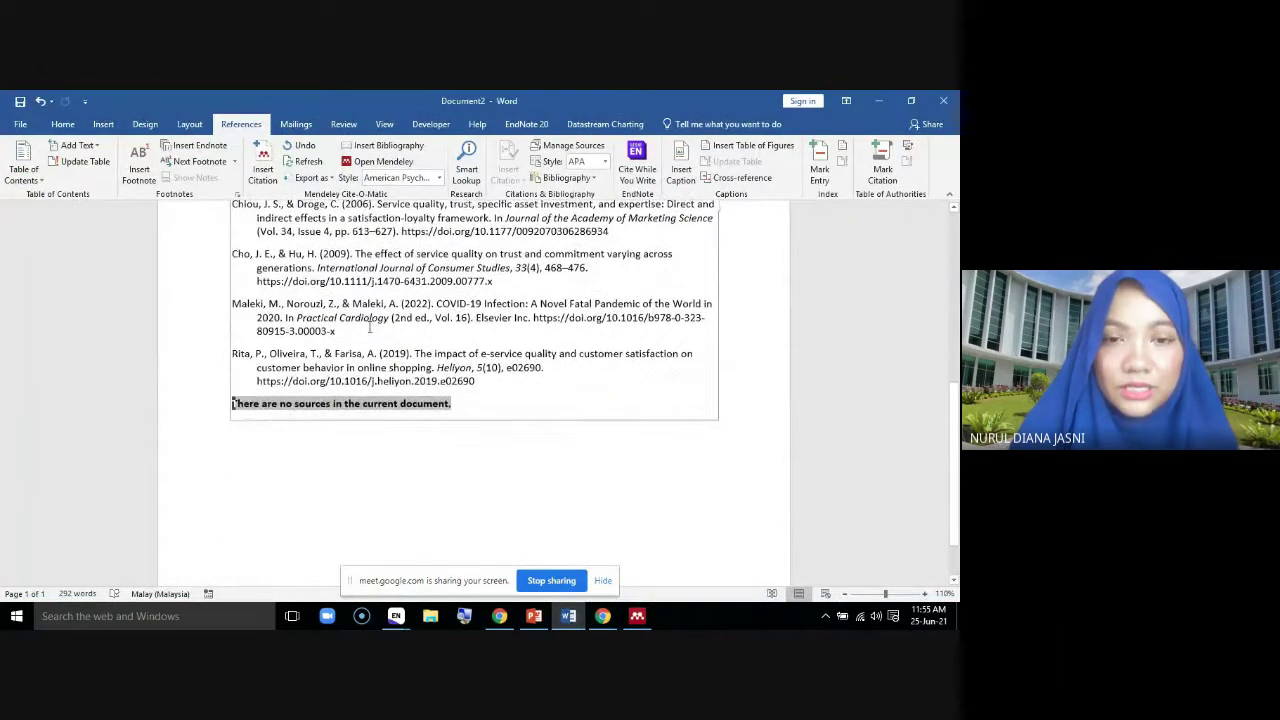
{"action": "scroll", "coordinate": [437, 341], "scroll_direction": "up", "scroll_amount": 5}
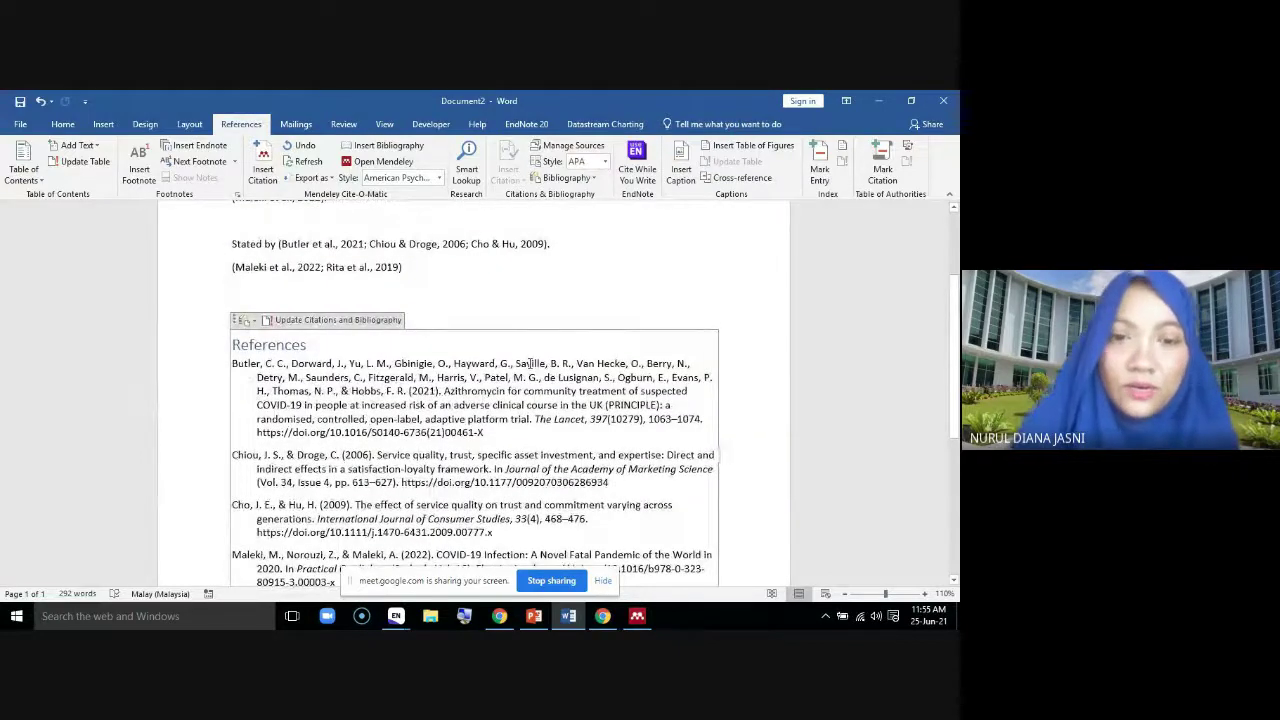
{"action": "scroll", "coordinate": [530, 363], "scroll_direction": "down", "scroll_amount": 5}
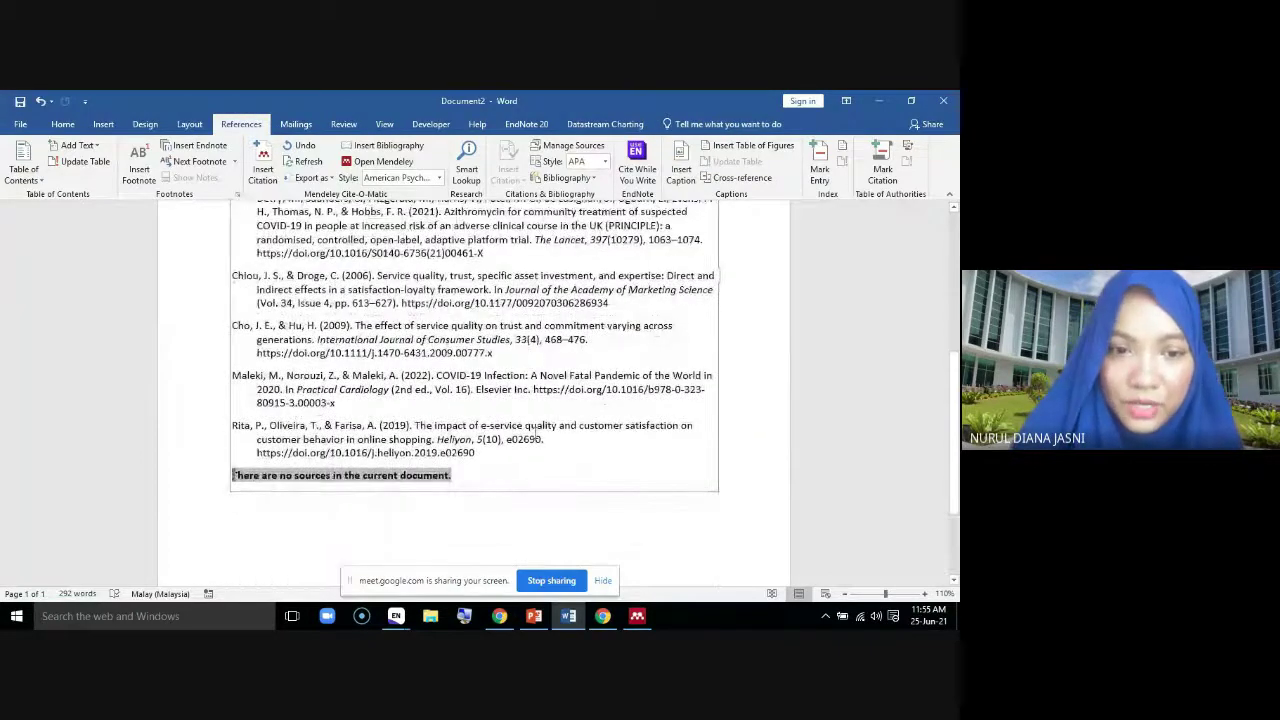
Delete the leftover 'There are no sources in the current document.' line
{"action": "left_click_drag", "start_coordinate": [461, 478], "coordinate": [221, 474]}
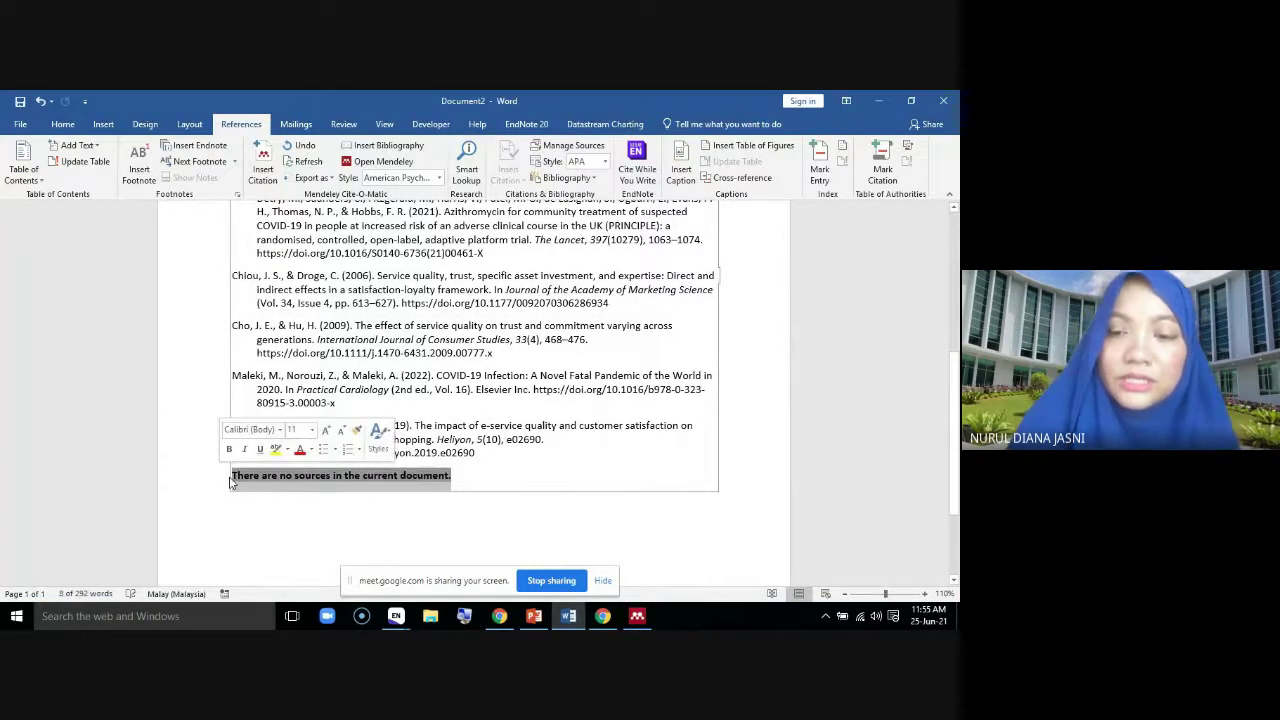
{"action": "key", "text": "Delete"}
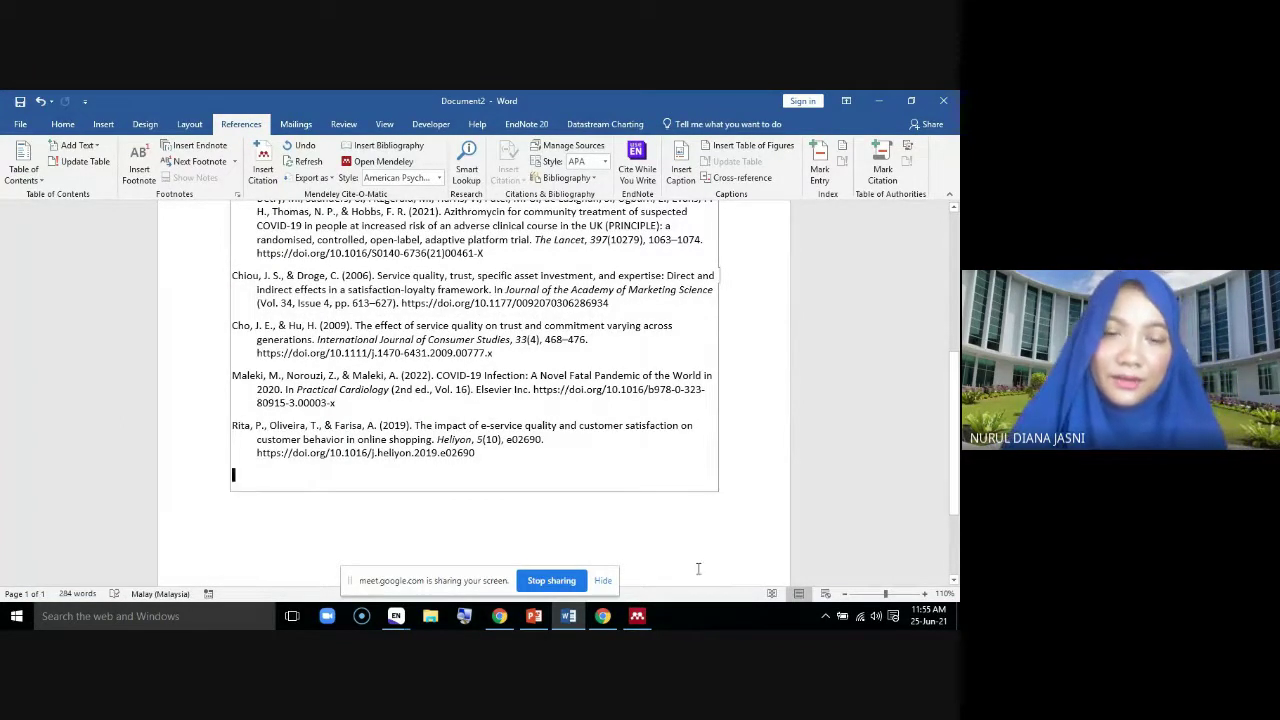
{"action": "scroll", "coordinate": [674, 490], "scroll_direction": "up", "scroll_amount": 2}
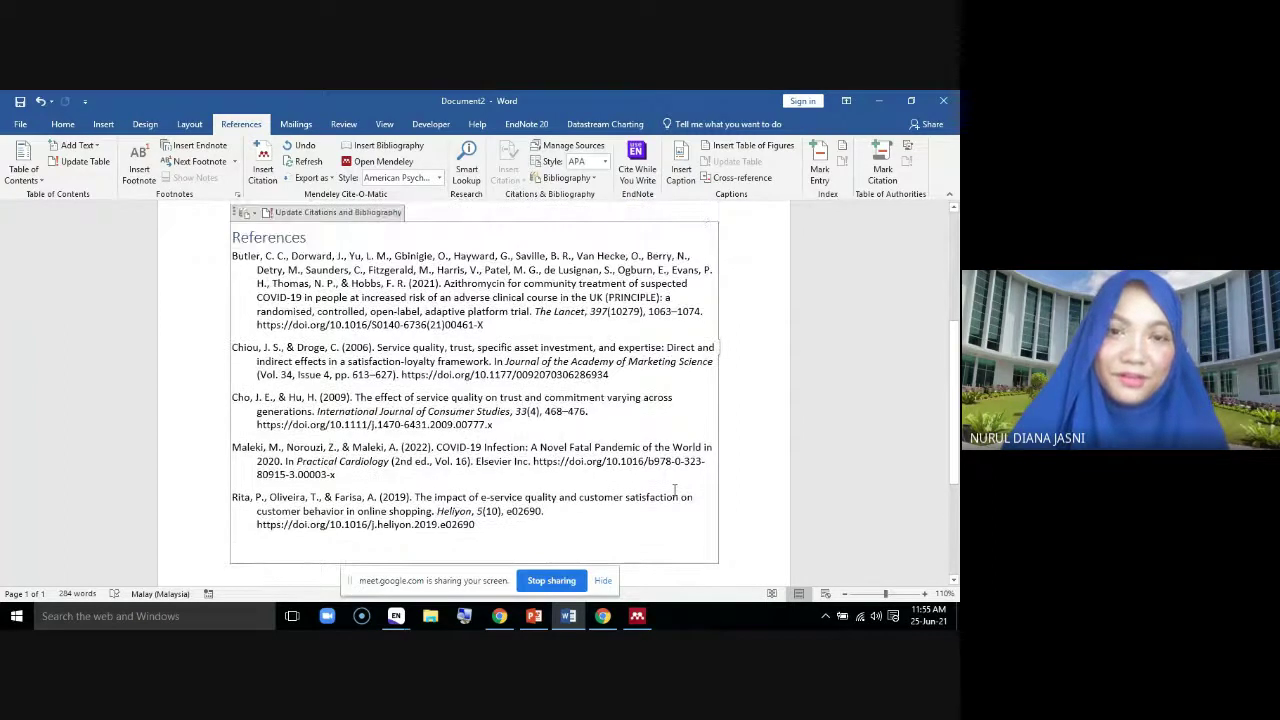
{"action": "scroll", "coordinate": [674, 490], "scroll_direction": "up", "scroll_amount": 1}
{"action": "scroll", "coordinate": [674, 490], "scroll_direction": "up", "scroll_amount": 3}
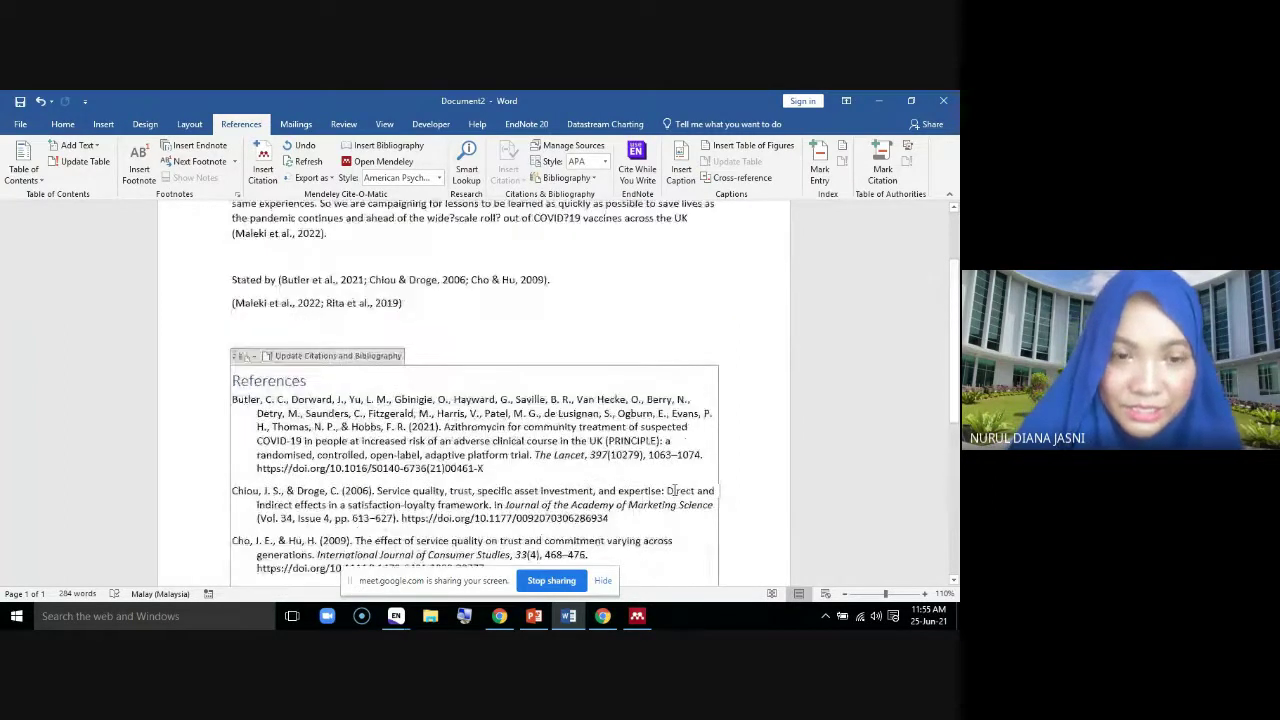
{"action": "scroll", "coordinate": [674, 490], "scroll_direction": "down", "scroll_amount": 4}
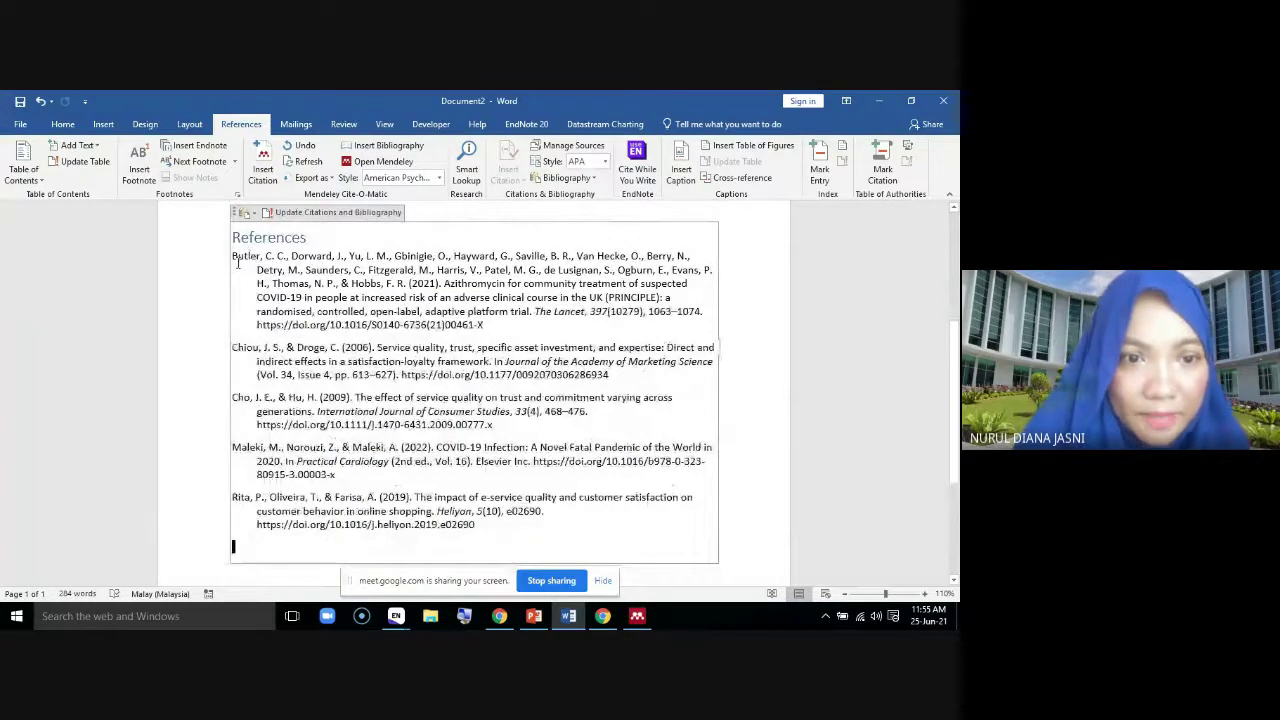
{"action": "scroll", "coordinate": [458, 509], "scroll_direction": "up", "scroll_amount": 3}
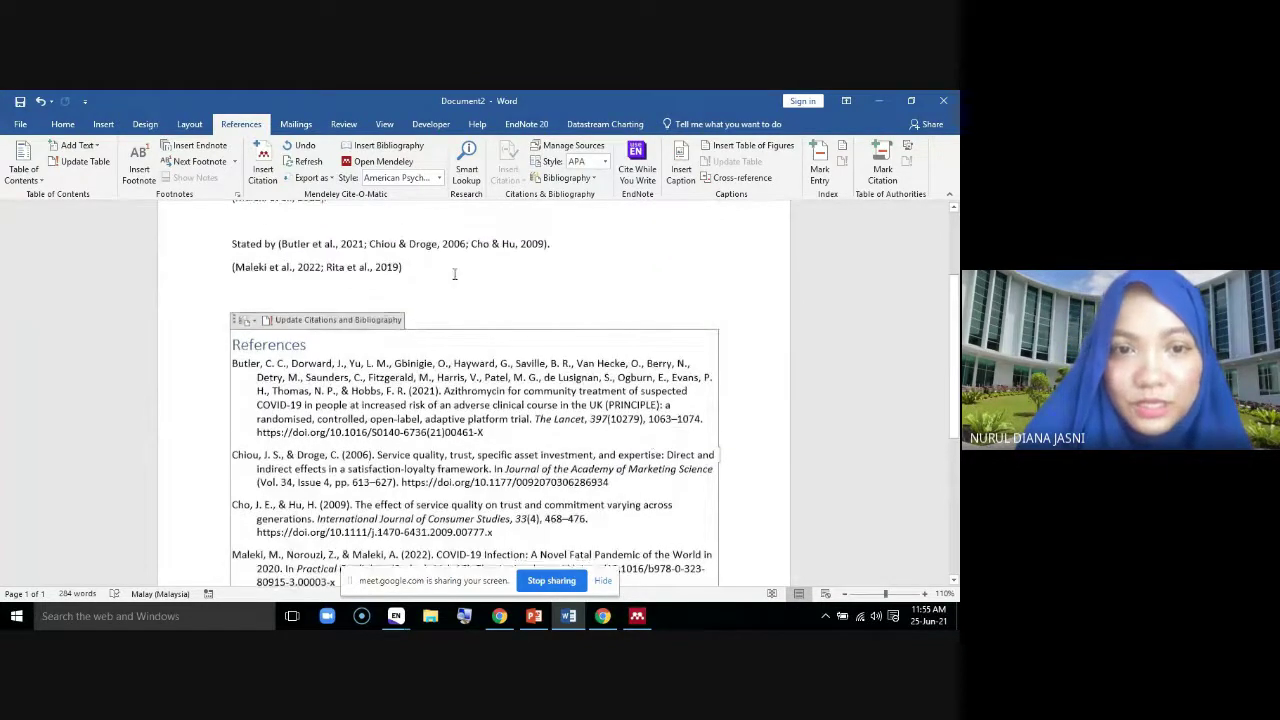
Zoom in to 150% and add blank lines above the References list
{"action": "left_click", "coordinate": [925, 594]}
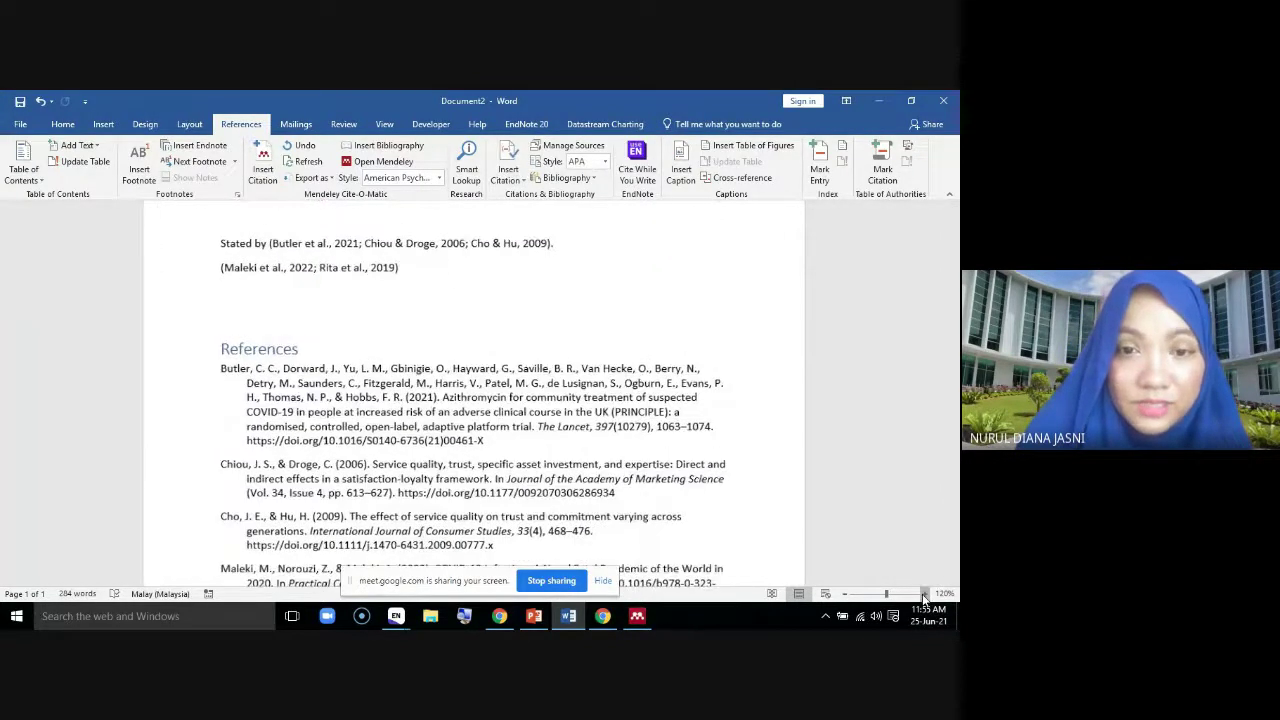
{"action": "left_click", "coordinate": [925, 594]}
{"action": "left_click", "coordinate": [925, 594]}
{"action": "left_click", "coordinate": [925, 594]}
{"action": "scroll", "coordinate": [455, 440], "scroll_direction": "down", "scroll_amount": 4}
{"action": "scroll", "coordinate": [455, 440], "scroll_direction": "up", "scroll_amount": 4}
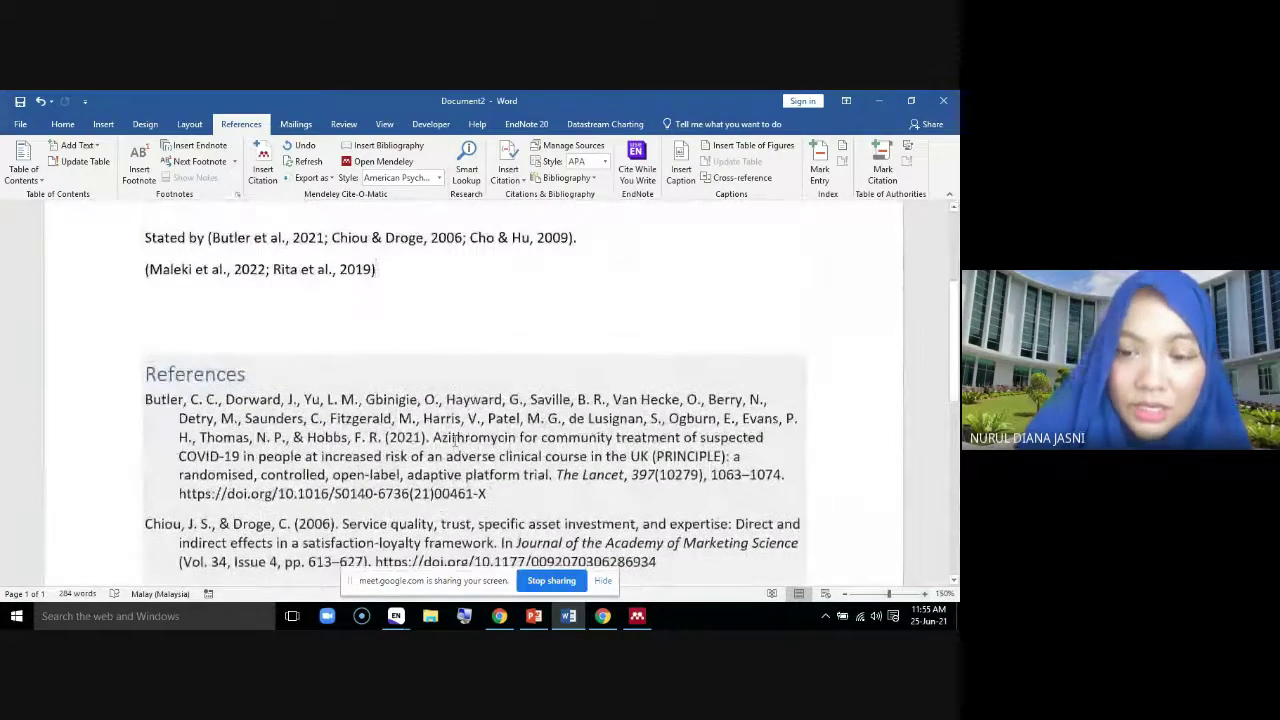
{"action": "key", "text": "Return"}
{"action": "key", "text": "Return"}
{"action": "key", "text": "Return"}
{"action": "key", "text": "Return"}
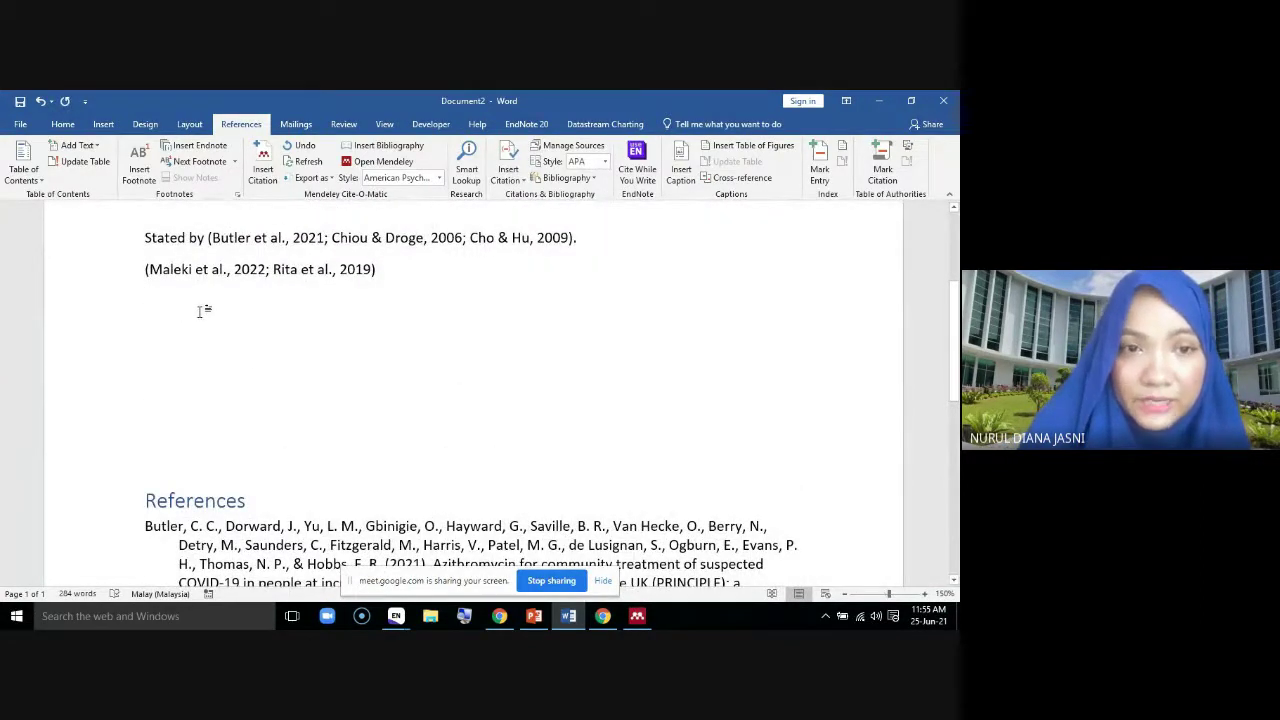
{"action": "scroll", "coordinate": [508, 427], "scroll_direction": "down", "scroll_amount": 5}
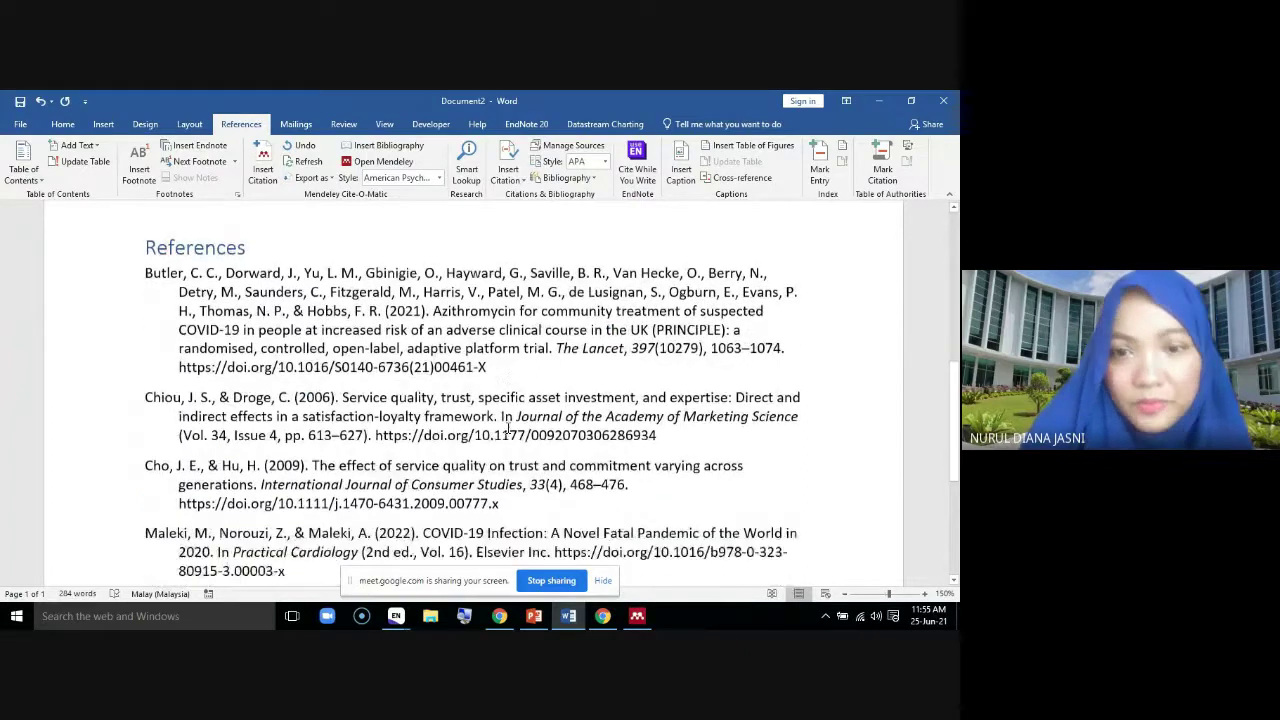
{"action": "key", "text": "ctrl+a"}
{"action": "scroll", "coordinate": [508, 427], "scroll_direction": "down", "scroll_amount": 1}
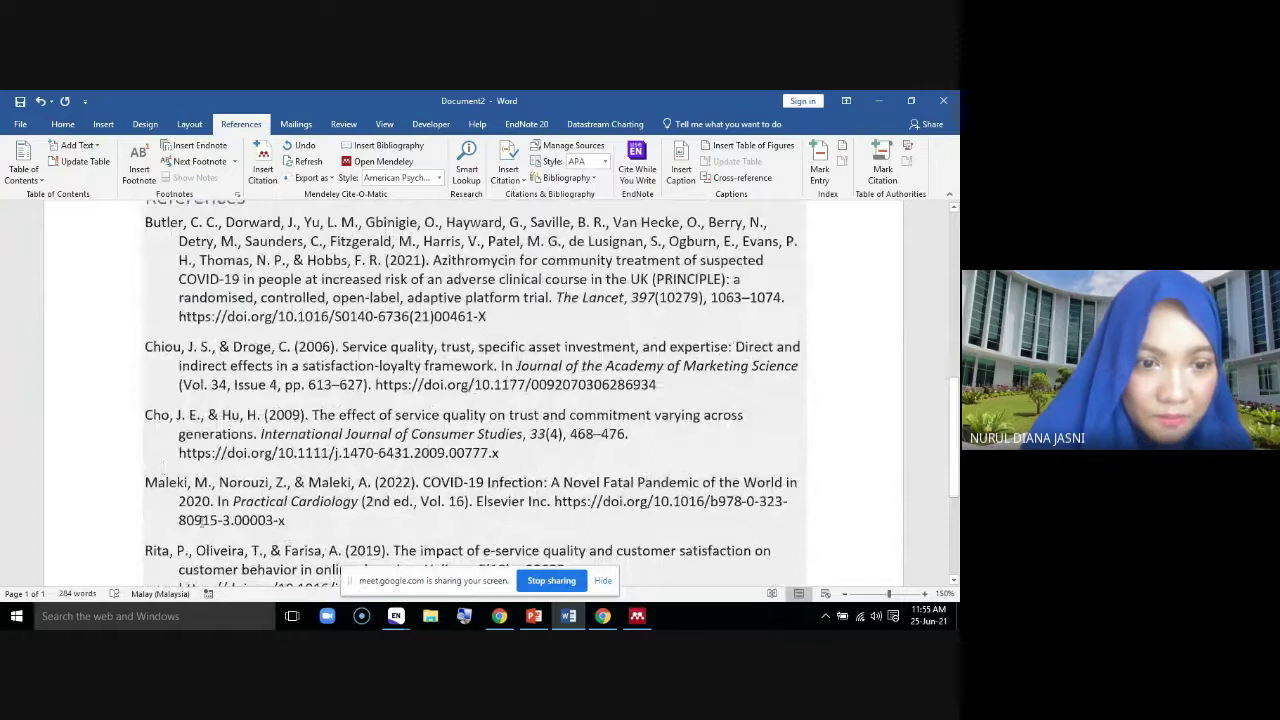
{"action": "scroll", "coordinate": [203, 520], "scroll_direction": "down", "scroll_amount": 1}
{"action": "scroll", "coordinate": [219, 282], "scroll_direction": "up", "scroll_amount": 7}
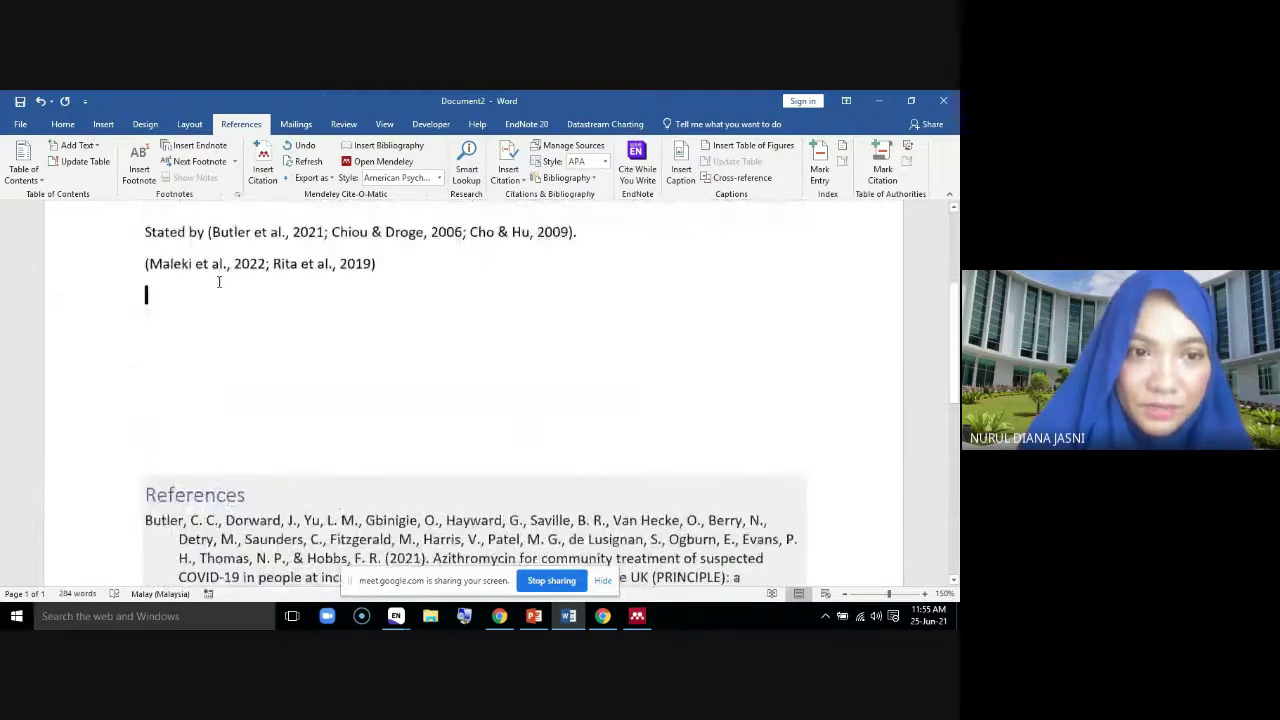
Cite Fornell 1992, Kent 2017 and Vasileiou 2021 together from the Mendeley library
{"action": "left_click", "coordinate": [262, 165]}
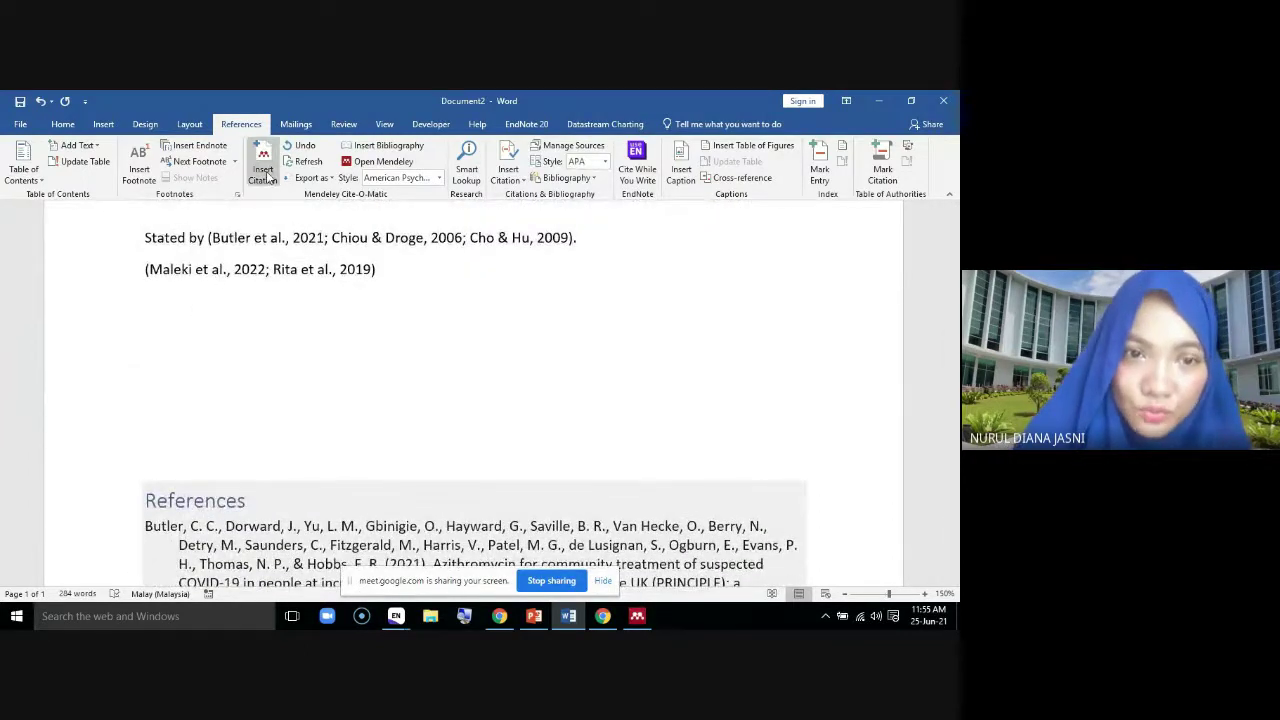
{"action": "left_click", "coordinate": [268, 343]}
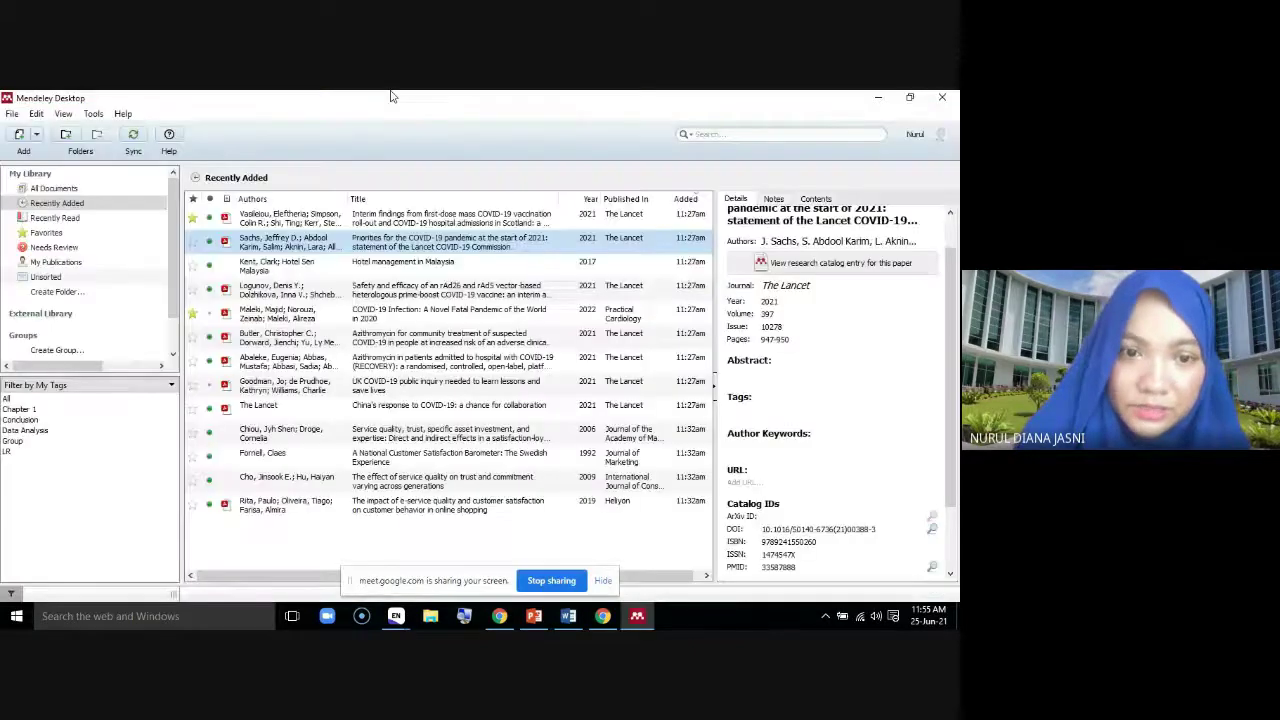
{"action": "left_click", "coordinate": [264, 456]}
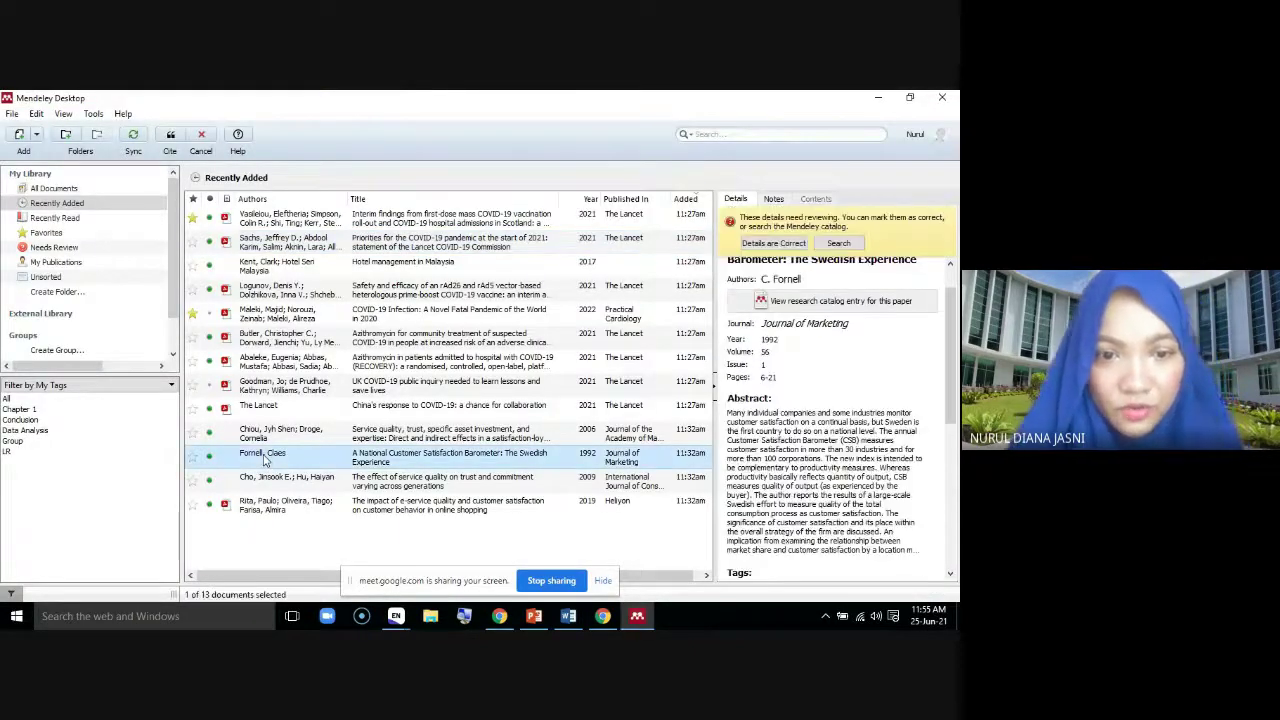
{"action": "left_click", "coordinate": [268, 265], "text": "ctrl"}
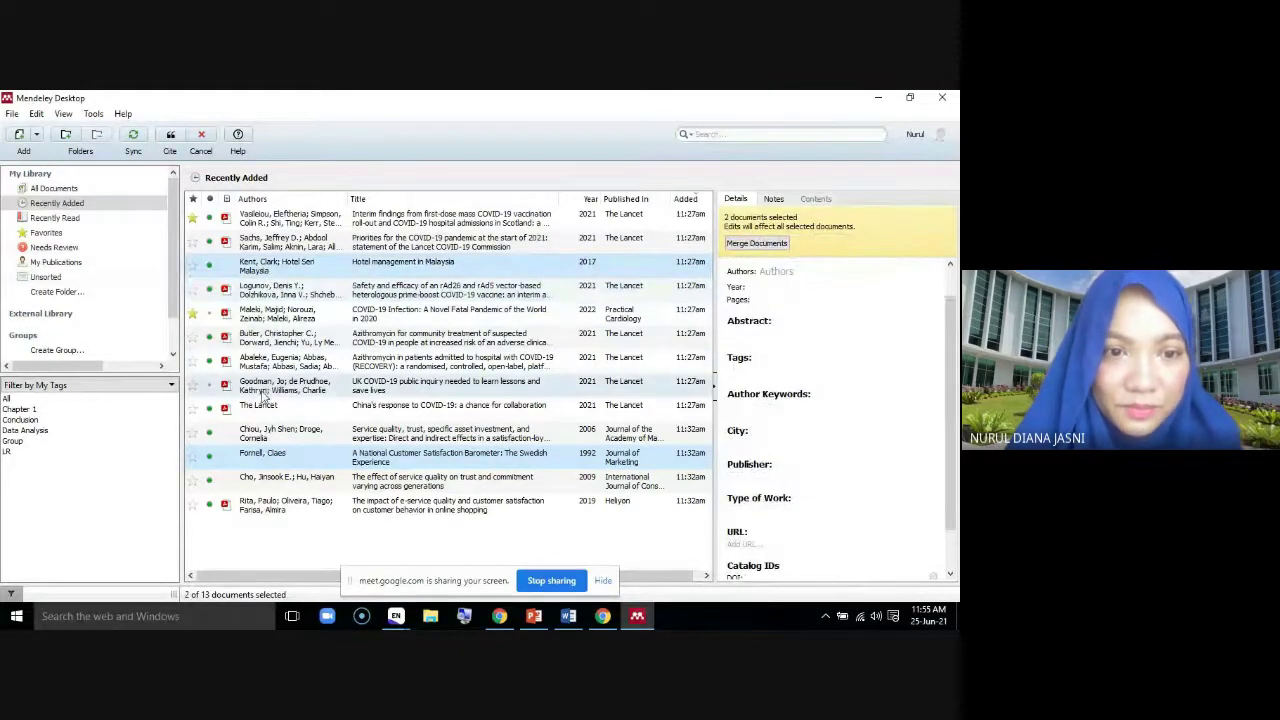
{"action": "left_click", "coordinate": [270, 225], "text": "ctrl"}
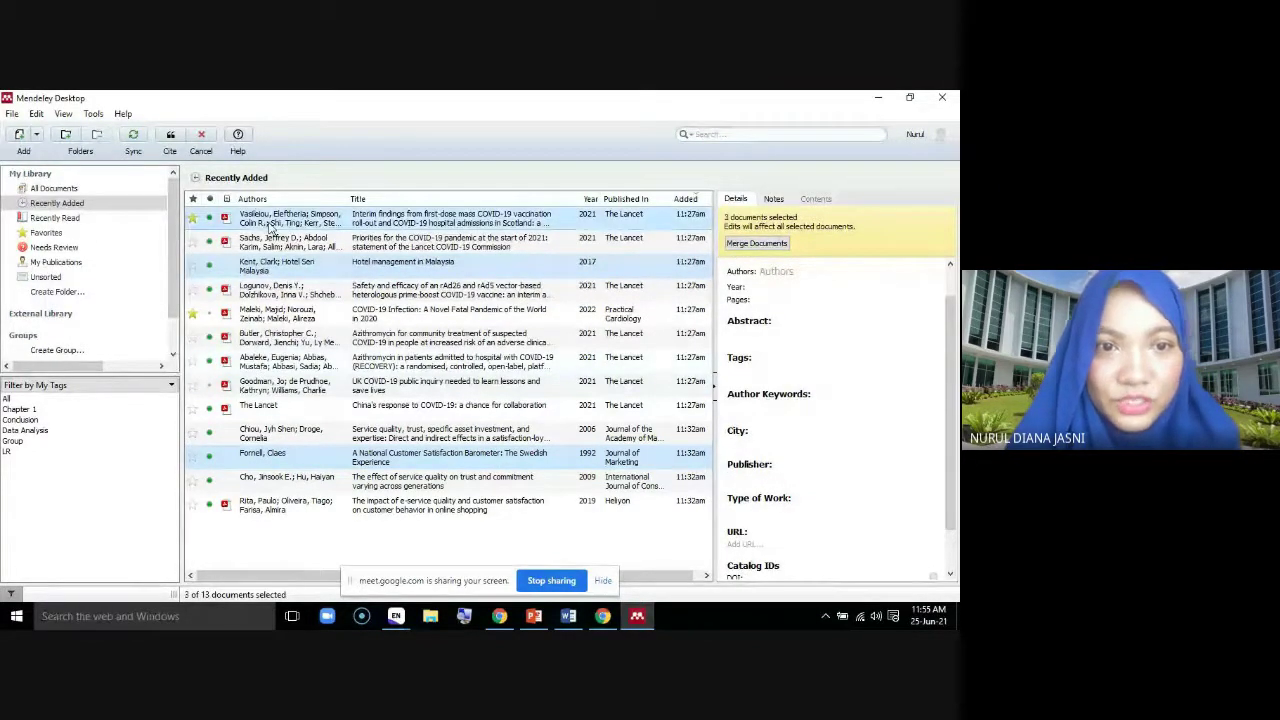
{"action": "left_click", "coordinate": [172, 145]}
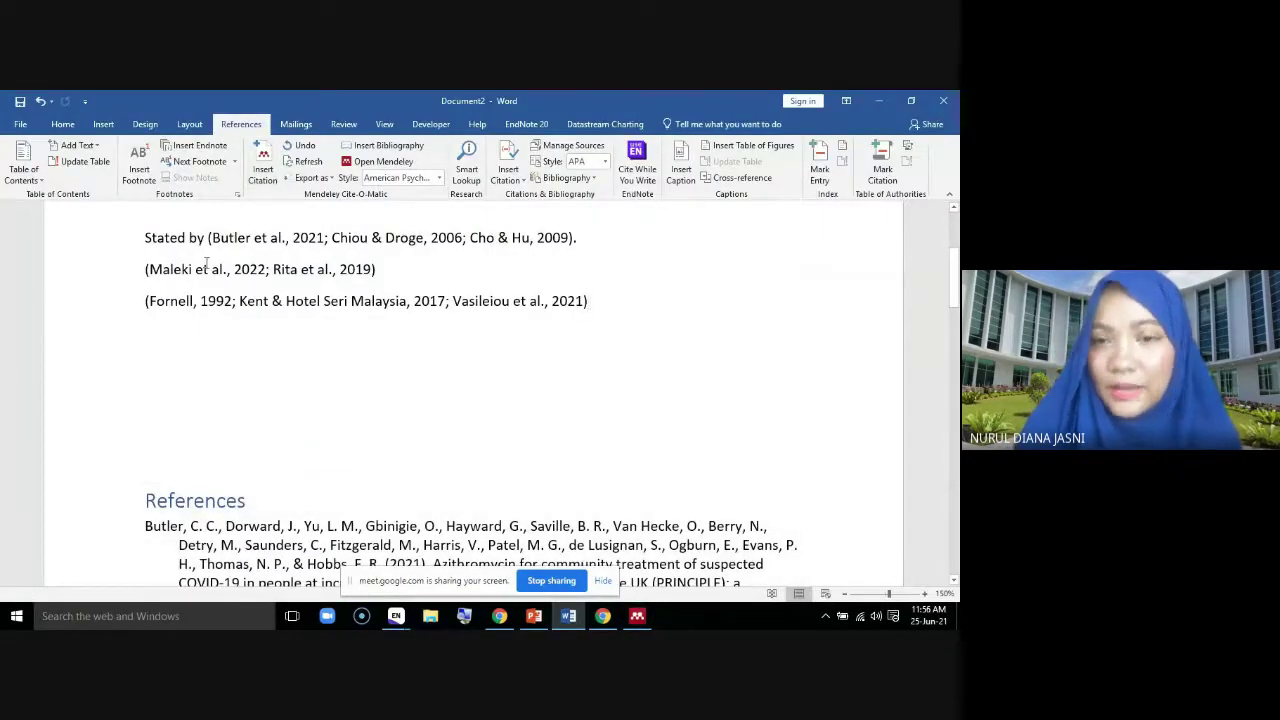
Check the new Fornell, Kent and Vasileiou bibliography entries and zoom out to 120%
{"action": "scroll", "coordinate": [508, 341], "scroll_direction": "down", "scroll_amount": 6}
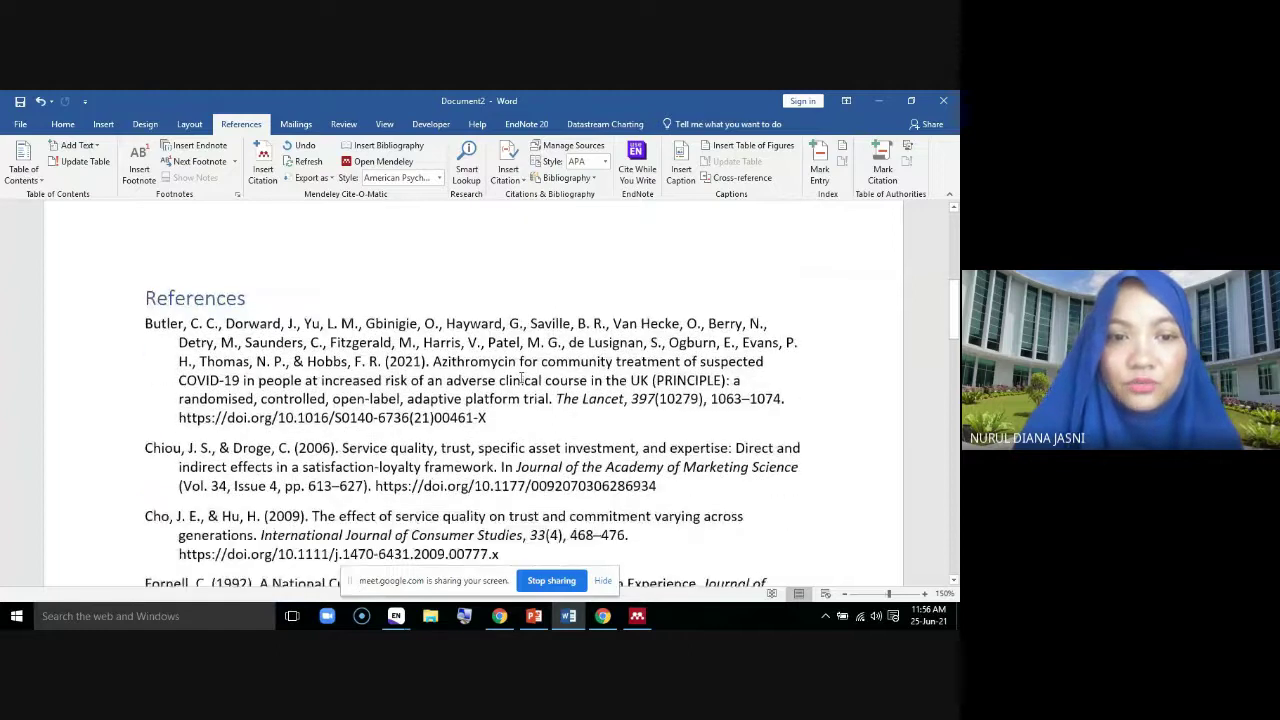
{"action": "scroll", "coordinate": [521, 378], "scroll_direction": "down", "scroll_amount": 3}
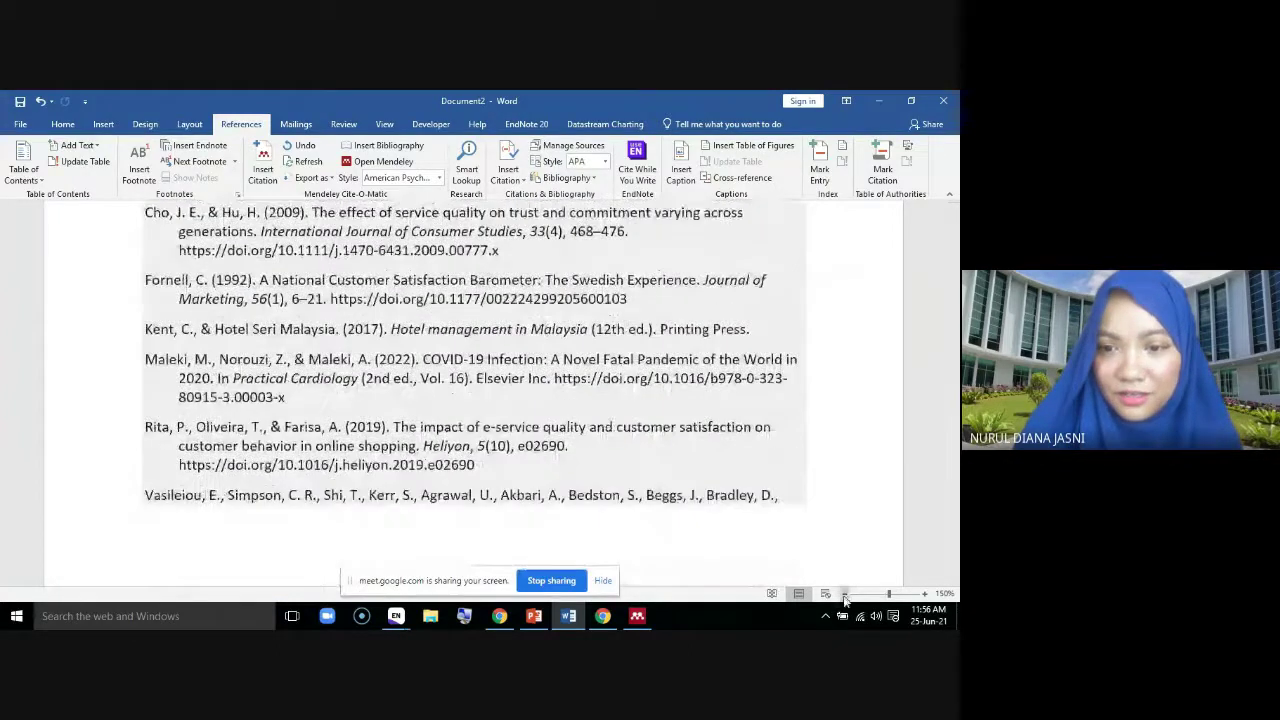
{"action": "left_click", "coordinate": [844, 594]}
{"action": "left_click", "coordinate": [844, 594]}
{"action": "left_click", "coordinate": [844, 594]}
{"action": "scroll", "coordinate": [608, 480], "scroll_direction": "up", "scroll_amount": 3}
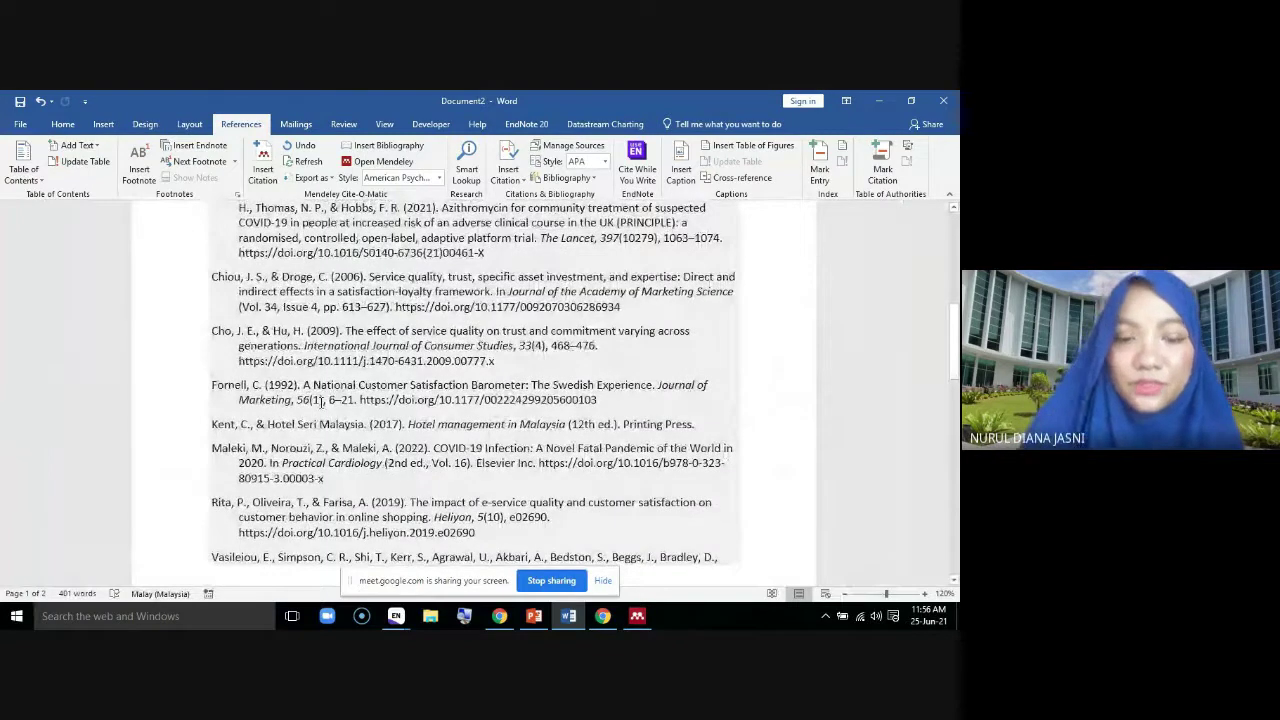
{"action": "scroll", "coordinate": [586, 407], "scroll_direction": "up", "scroll_amount": 6}
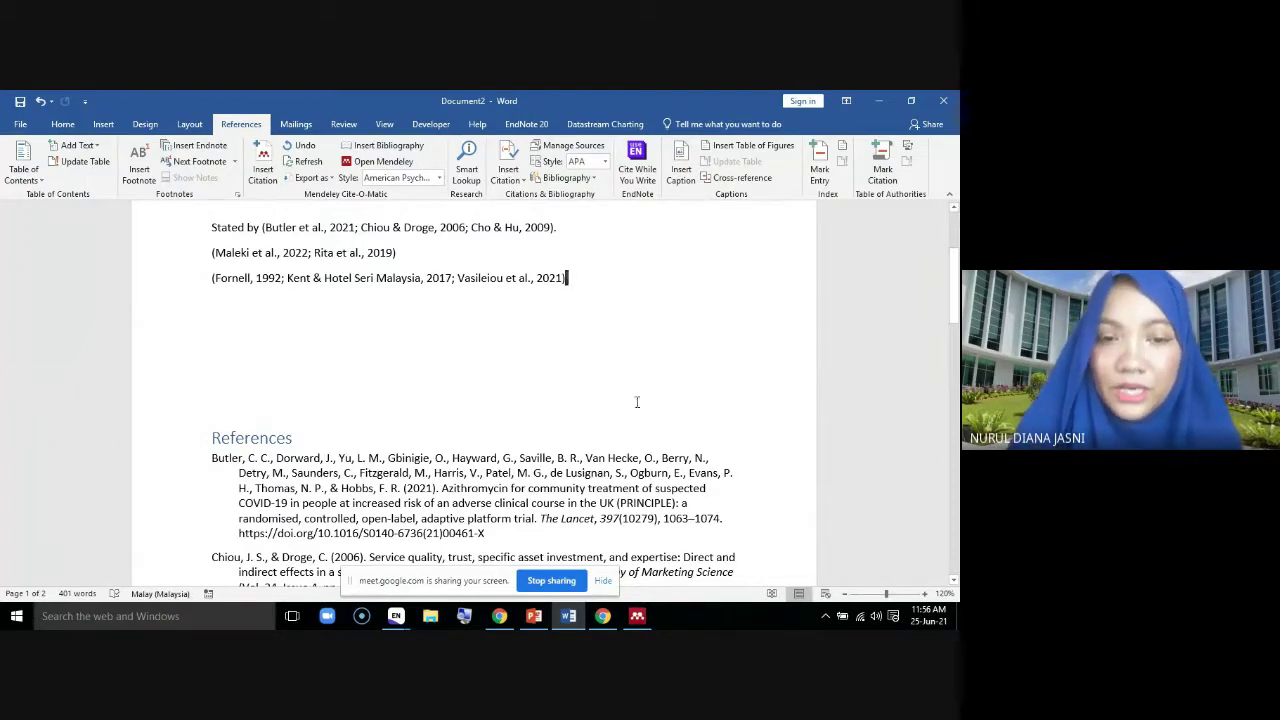
{"action": "scroll", "coordinate": [636, 402], "scroll_direction": "down", "scroll_amount": 5}
{"action": "scroll", "coordinate": [530, 395], "scroll_direction": "down", "scroll_amount": 1}
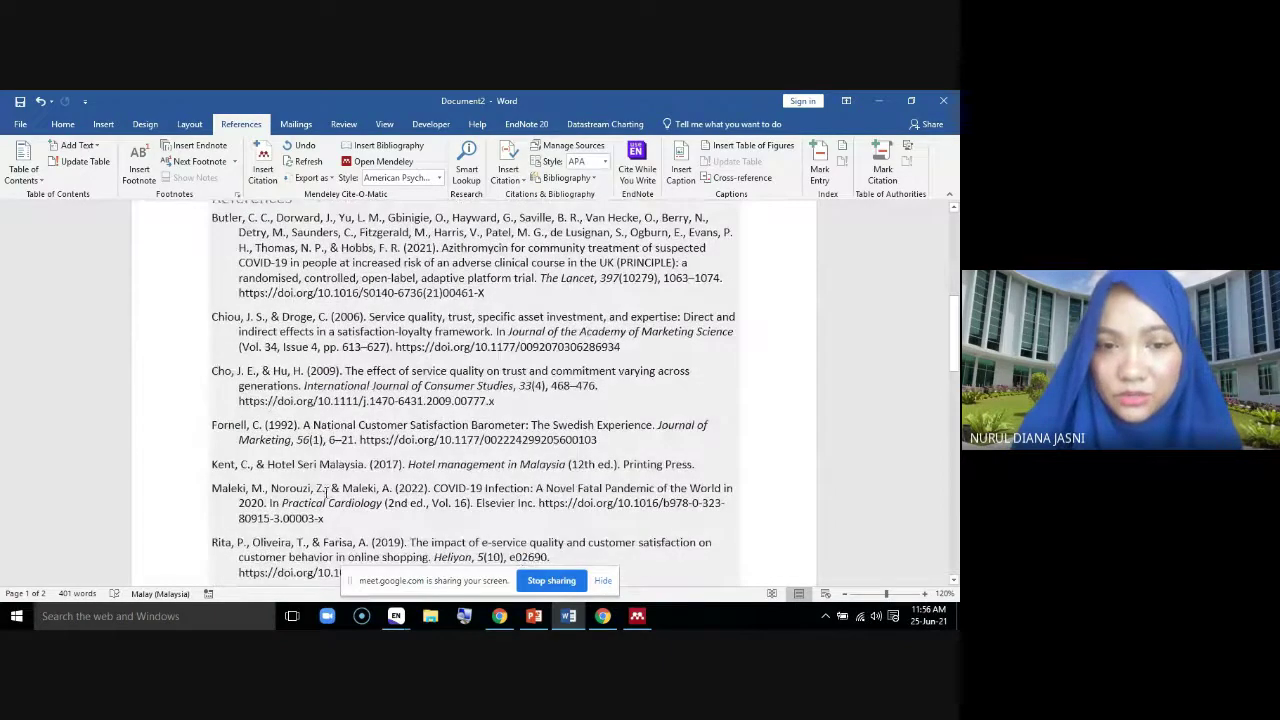
{"action": "scroll", "coordinate": [391, 487], "scroll_direction": "down", "scroll_amount": 2}
{"action": "scroll", "coordinate": [391, 487], "scroll_direction": "up", "scroll_amount": 7}
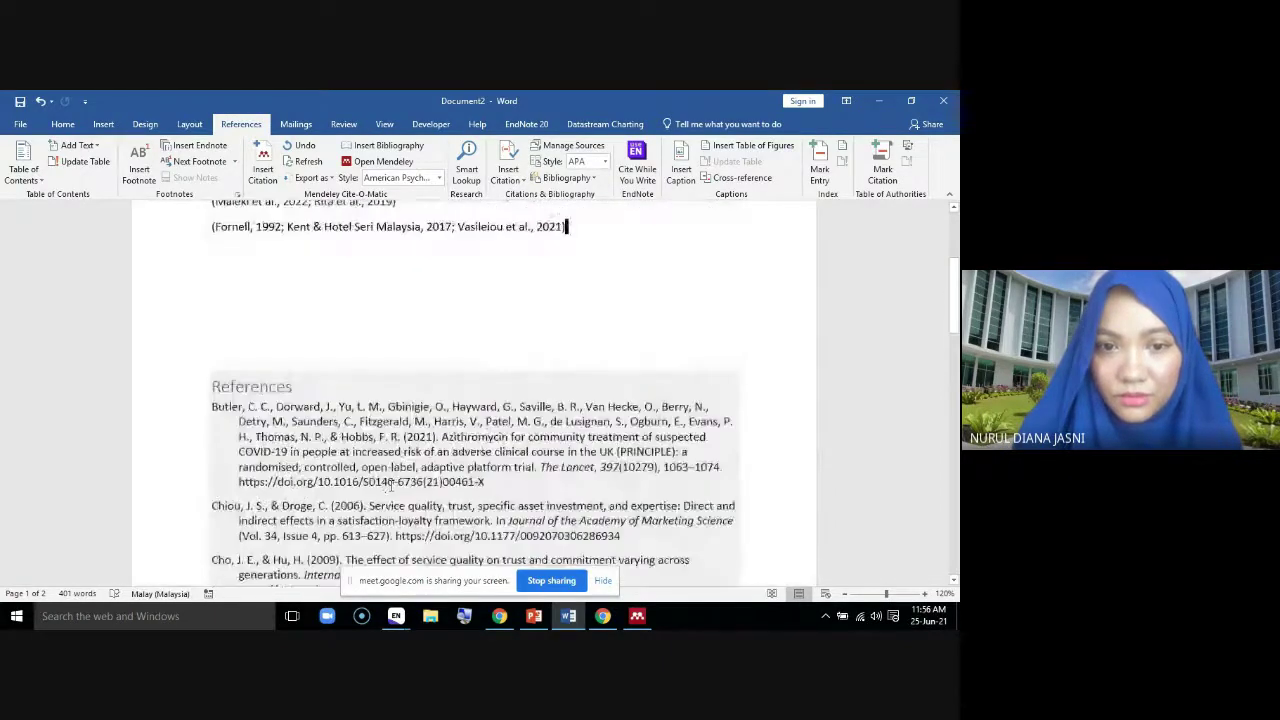
Justify the References entries, Butler through Chuter, to both margins
{"action": "scroll", "coordinate": [400, 467], "scroll_direction": "down", "scroll_amount": 4}
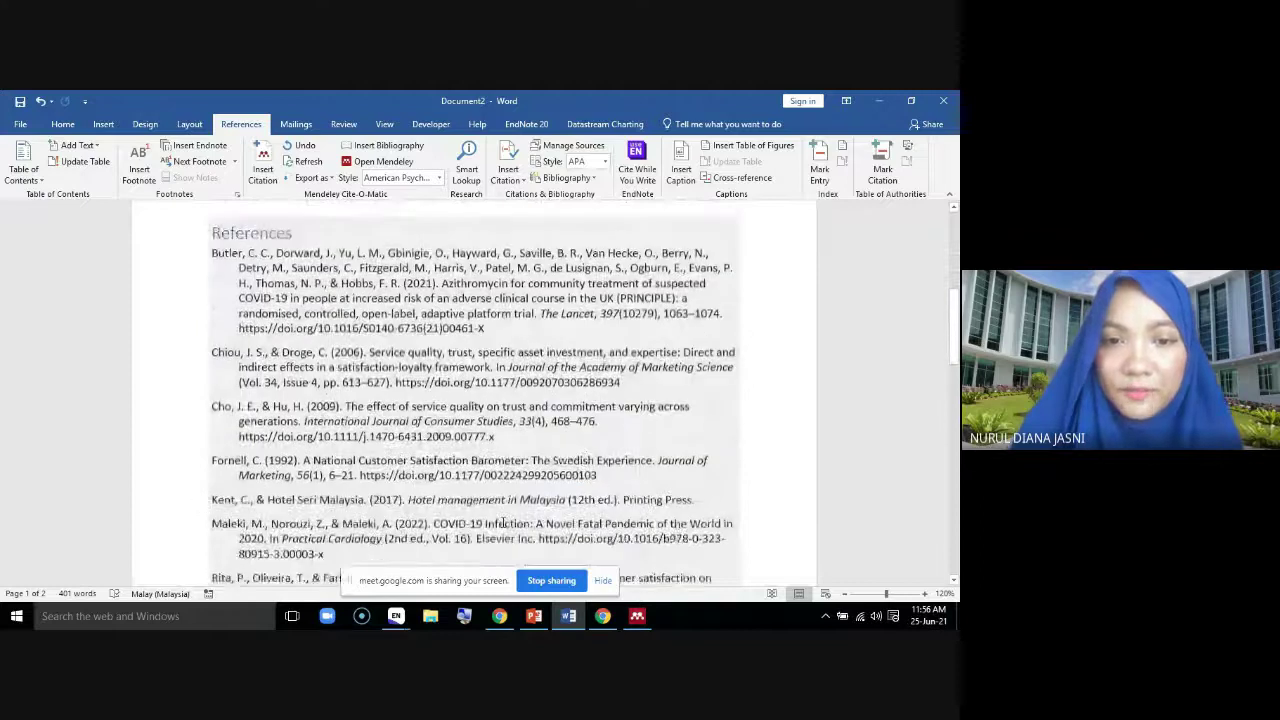
{"action": "scroll", "coordinate": [515, 452], "scroll_direction": "up", "scroll_amount": 1}
{"action": "left_click", "coordinate": [599, 565]}
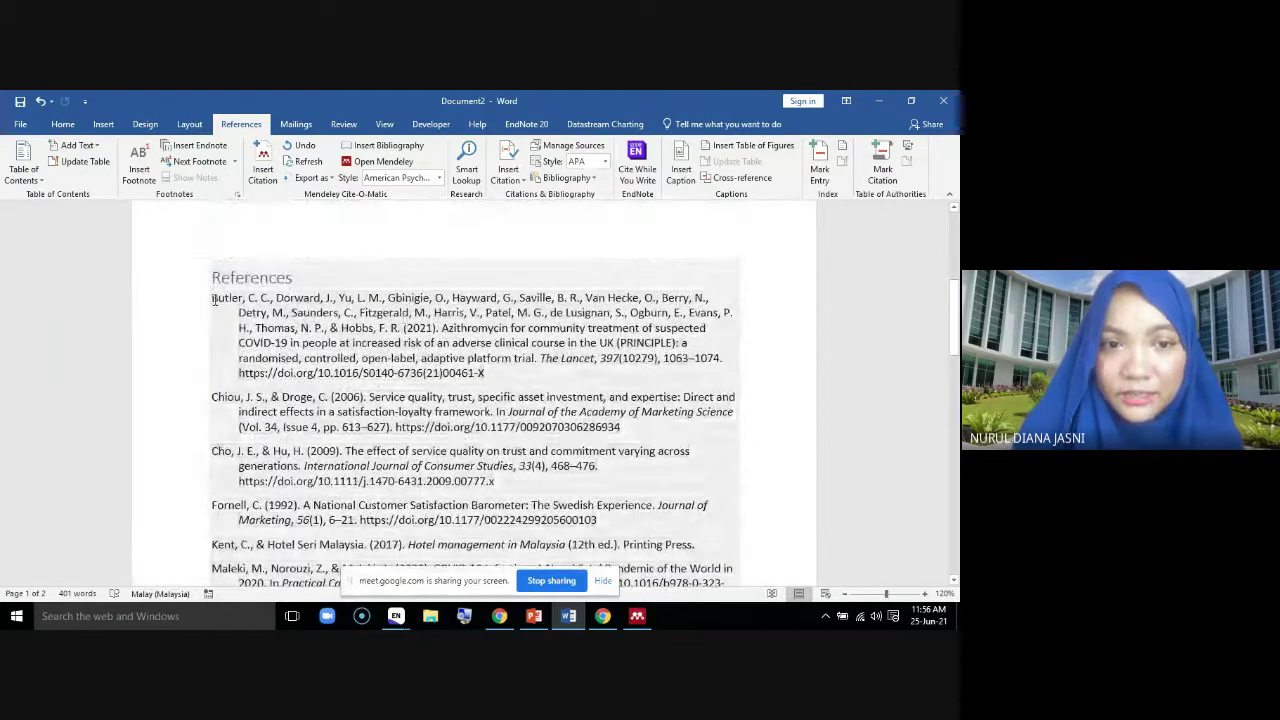
{"action": "left_click_drag", "start_coordinate": [599, 565], "coordinate": [729, 434]}
{"action": "scroll", "coordinate": [600, 420], "scroll_direction": "down", "scroll_amount": 3}
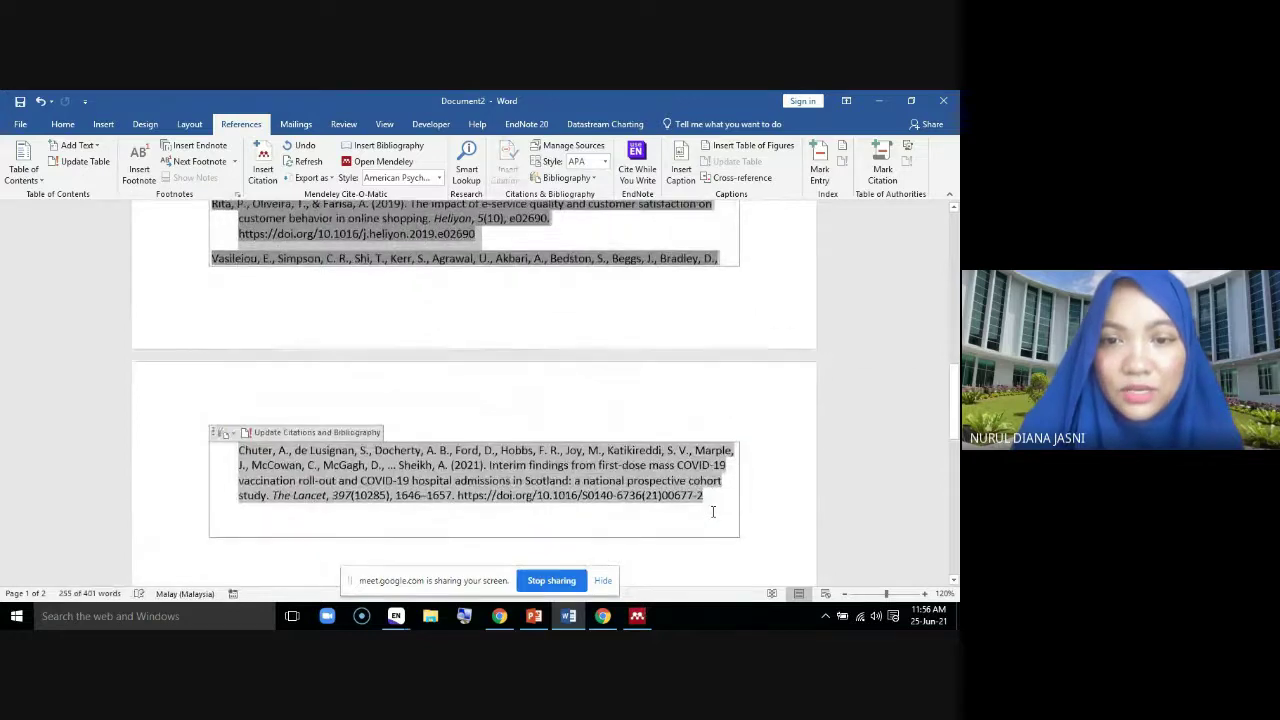
{"action": "scroll", "coordinate": [174, 227], "scroll_direction": "up", "scroll_amount": 5}
{"action": "left_click", "coordinate": [62, 124]}
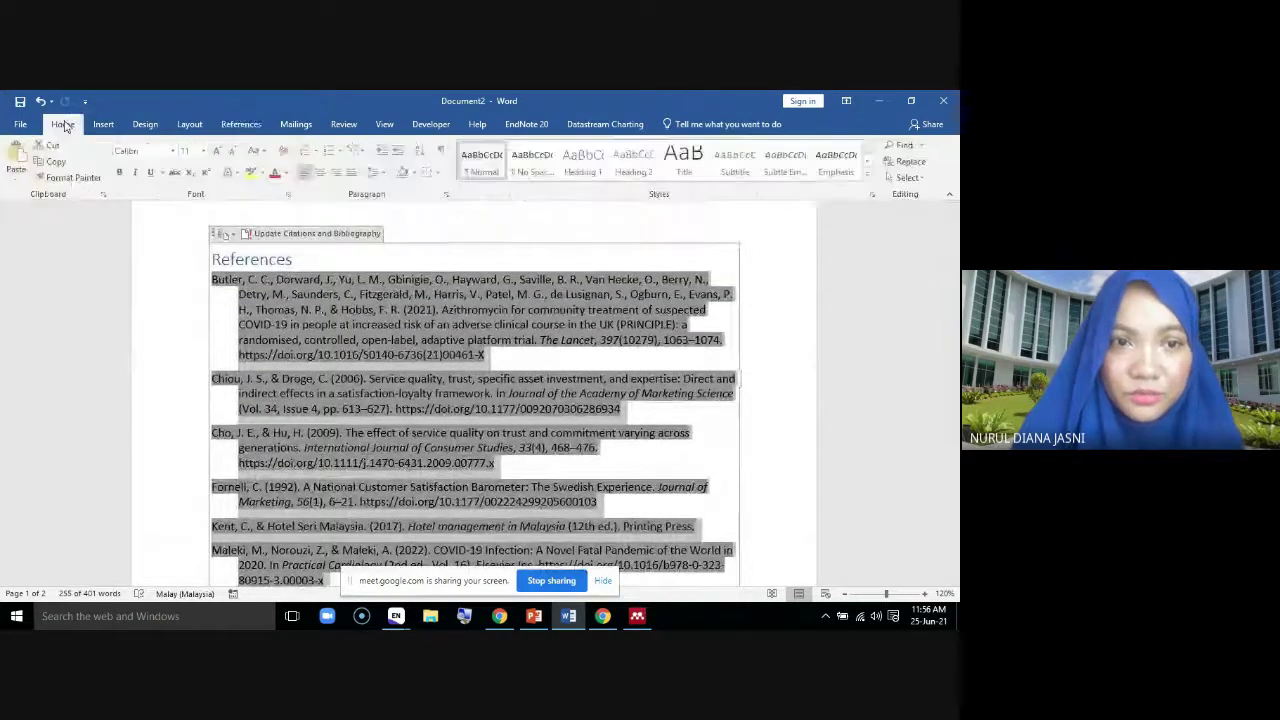
{"action": "left_click", "coordinate": [352, 173]}
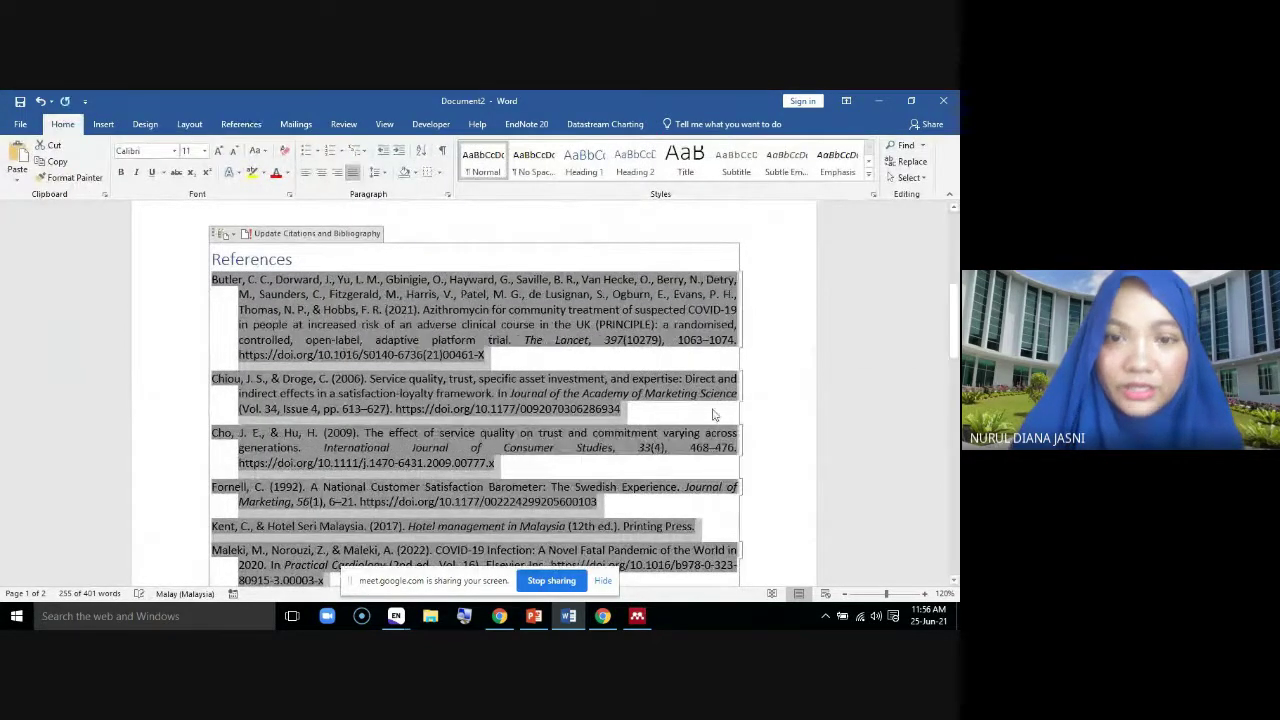
{"action": "left_click", "coordinate": [771, 403]}
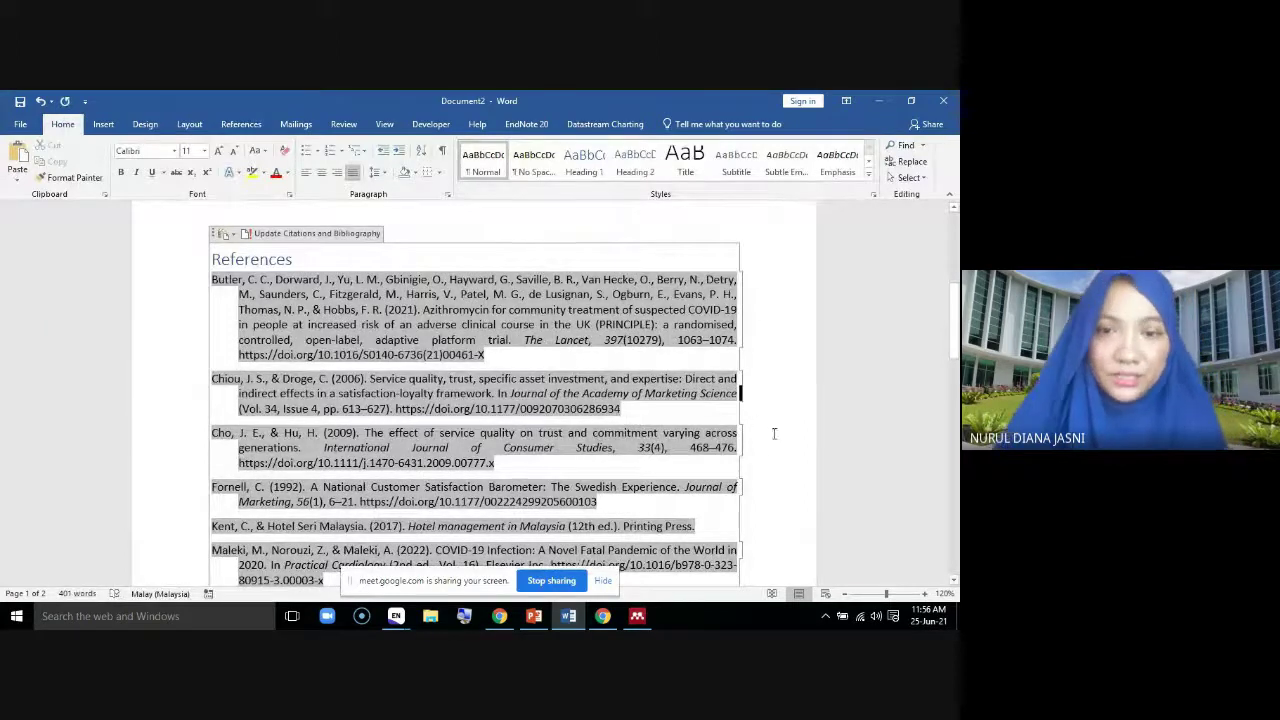
{"action": "scroll", "coordinate": [772, 425], "scroll_direction": "down", "scroll_amount": 5}
{"action": "scroll", "coordinate": [778, 423], "scroll_direction": "down", "scroll_amount": 5}
{"action": "scroll", "coordinate": [778, 423], "scroll_direction": "up", "scroll_amount": 10}
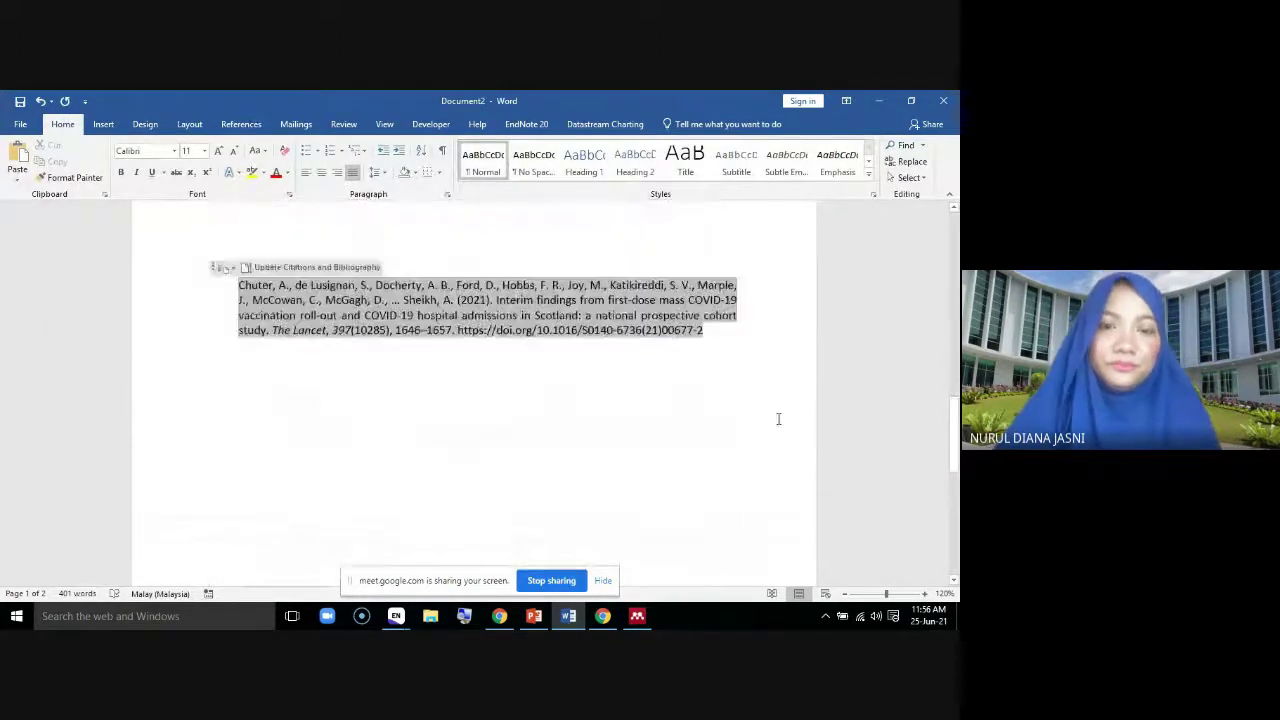
{"action": "scroll", "coordinate": [778, 416], "scroll_direction": "up", "scroll_amount": 5}
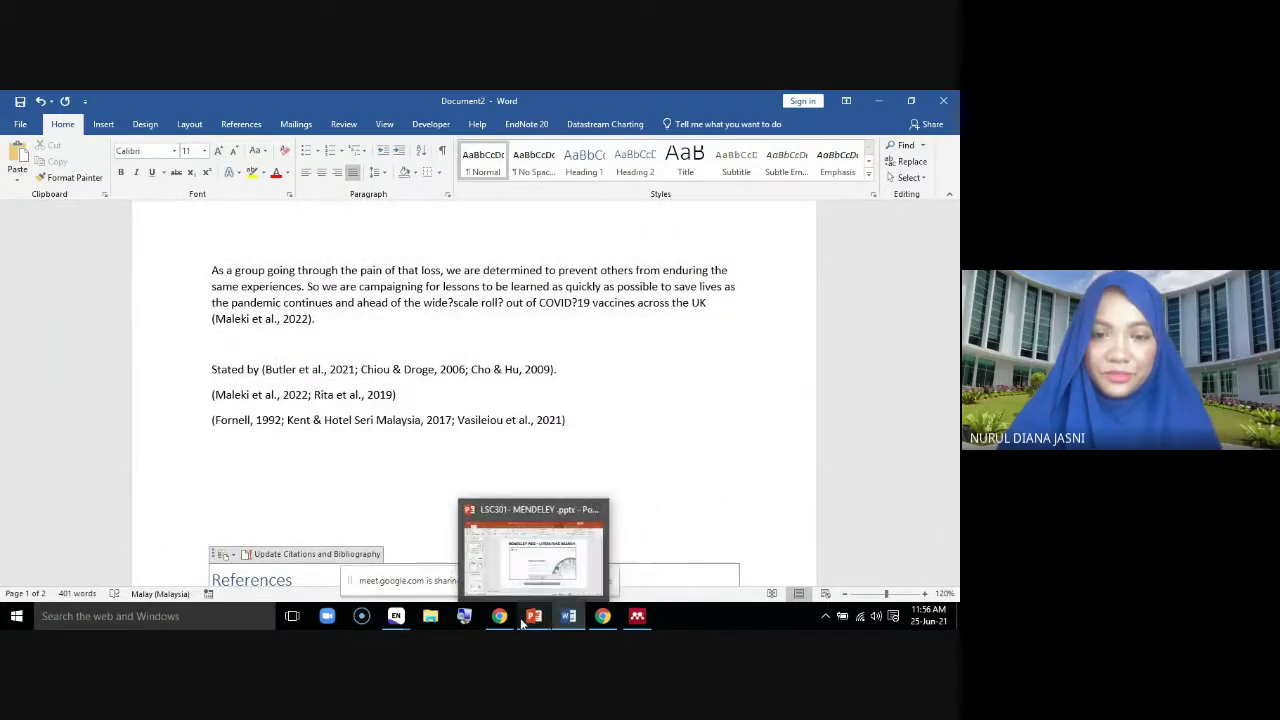
Bring the Google Meet call window forward and stop presenting the screen
{"action": "mouse_move", "coordinate": [571, 620]}
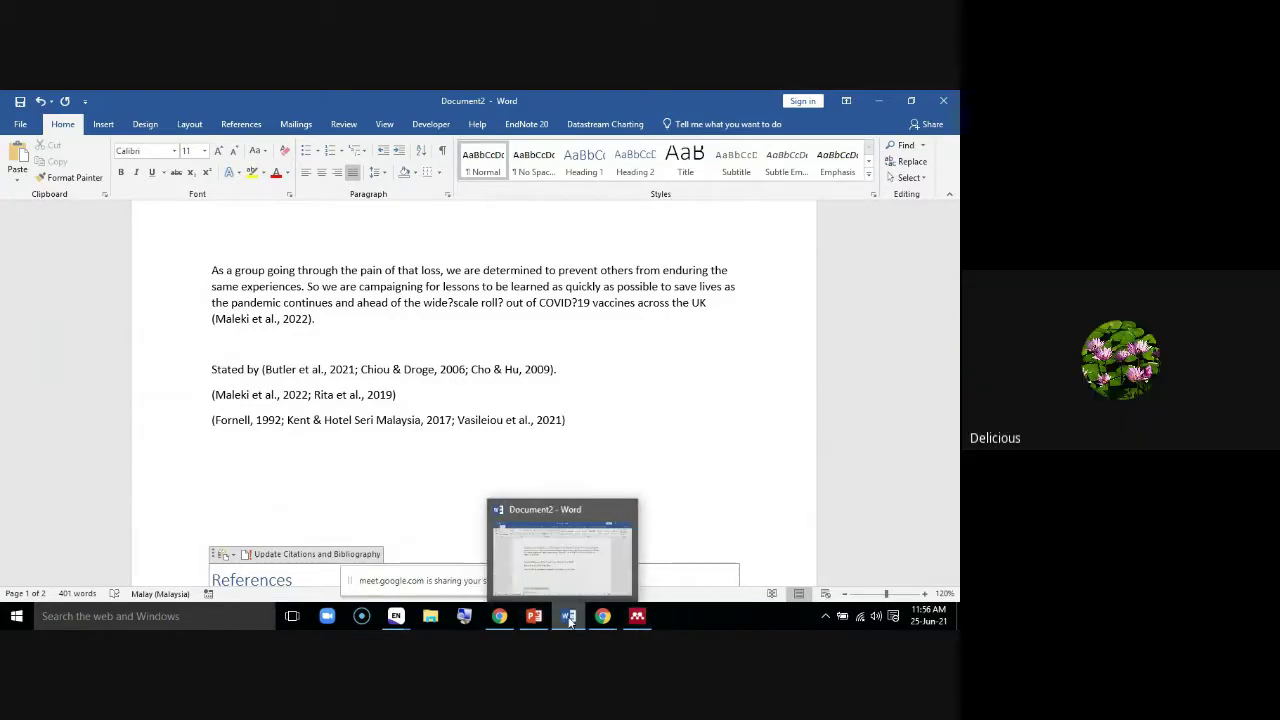
{"action": "left_click", "coordinate": [499, 616]}
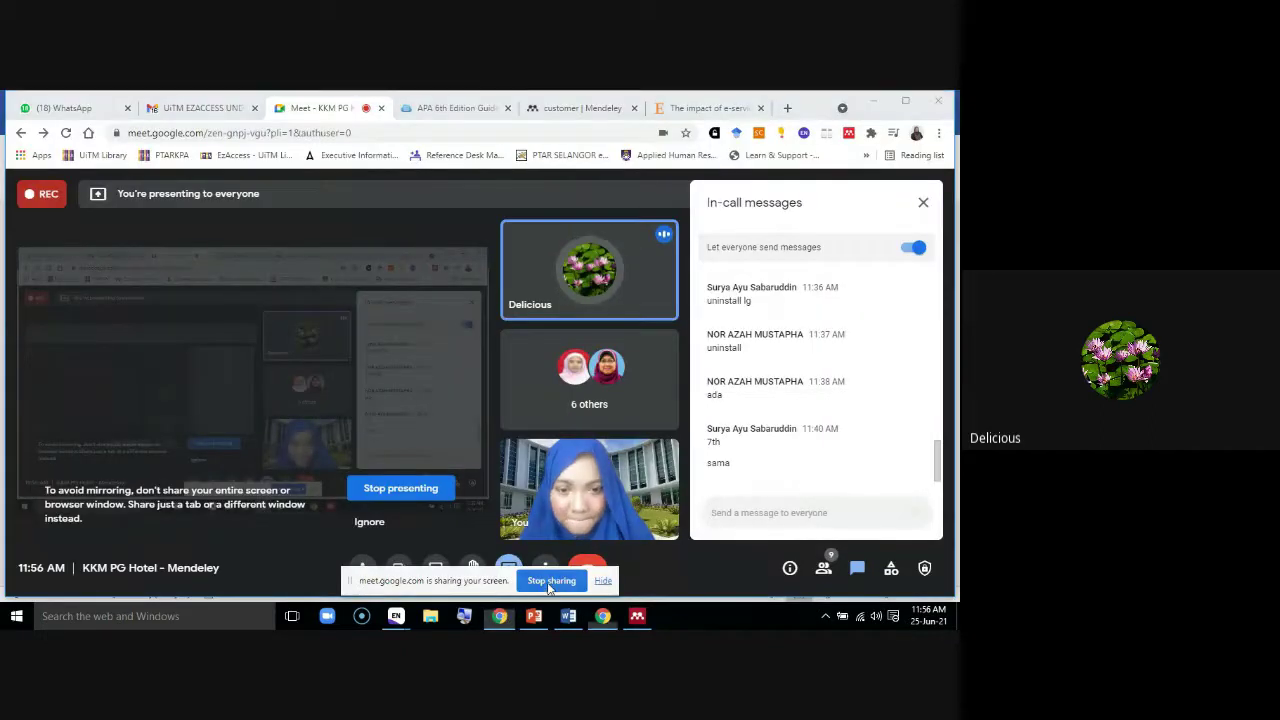
{"action": "left_click", "coordinate": [547, 582]}
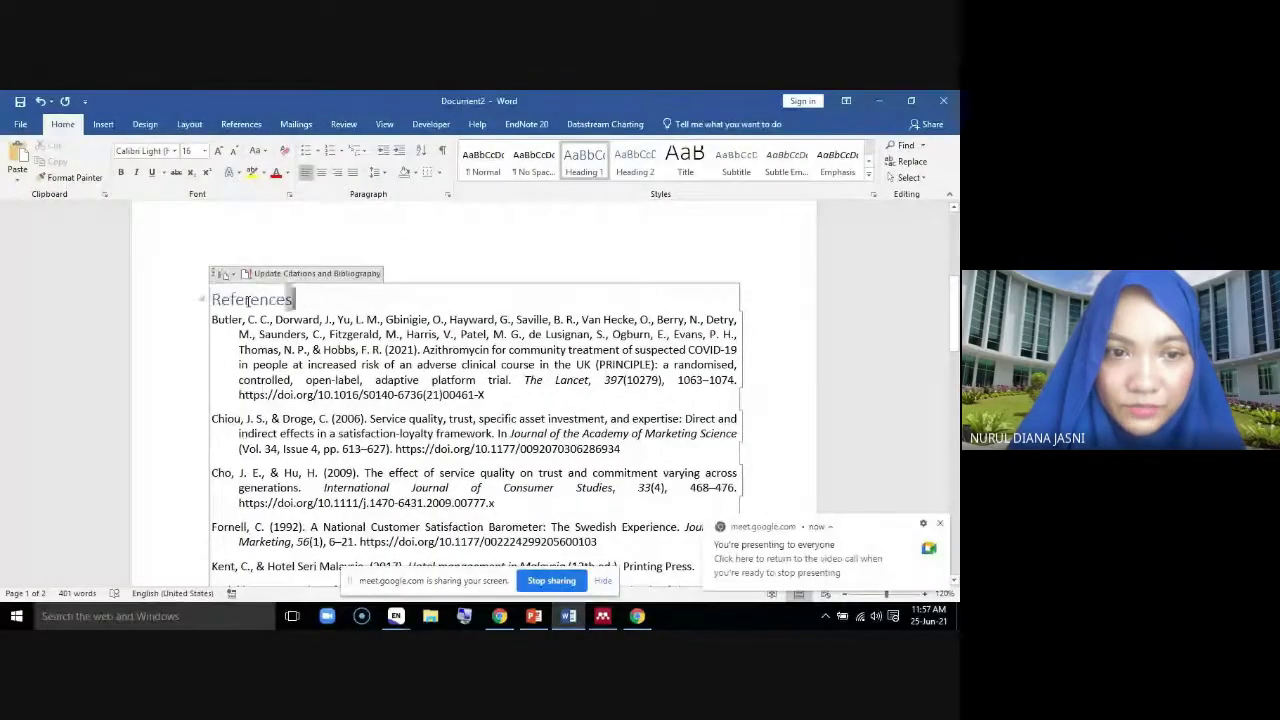
Change the References heading's font colour to black
{"action": "left_click", "coordinate": [205, 299]}
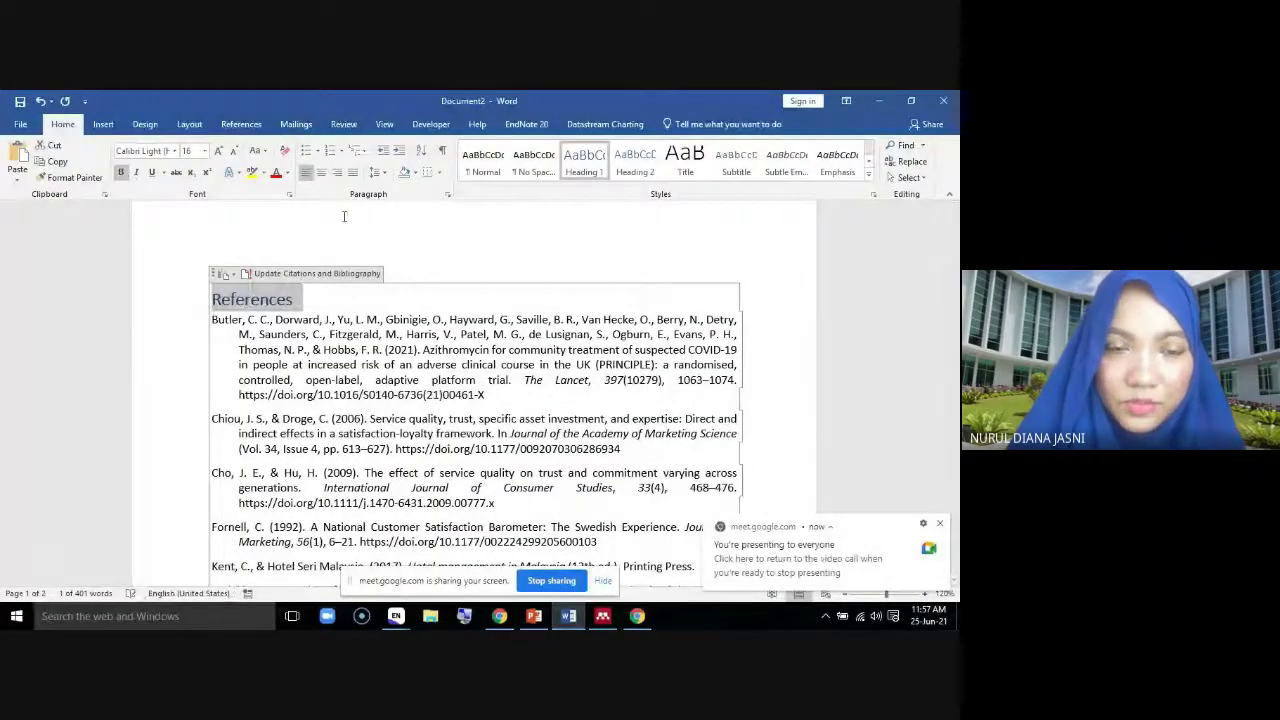
{"action": "left_click", "coordinate": [288, 176]}
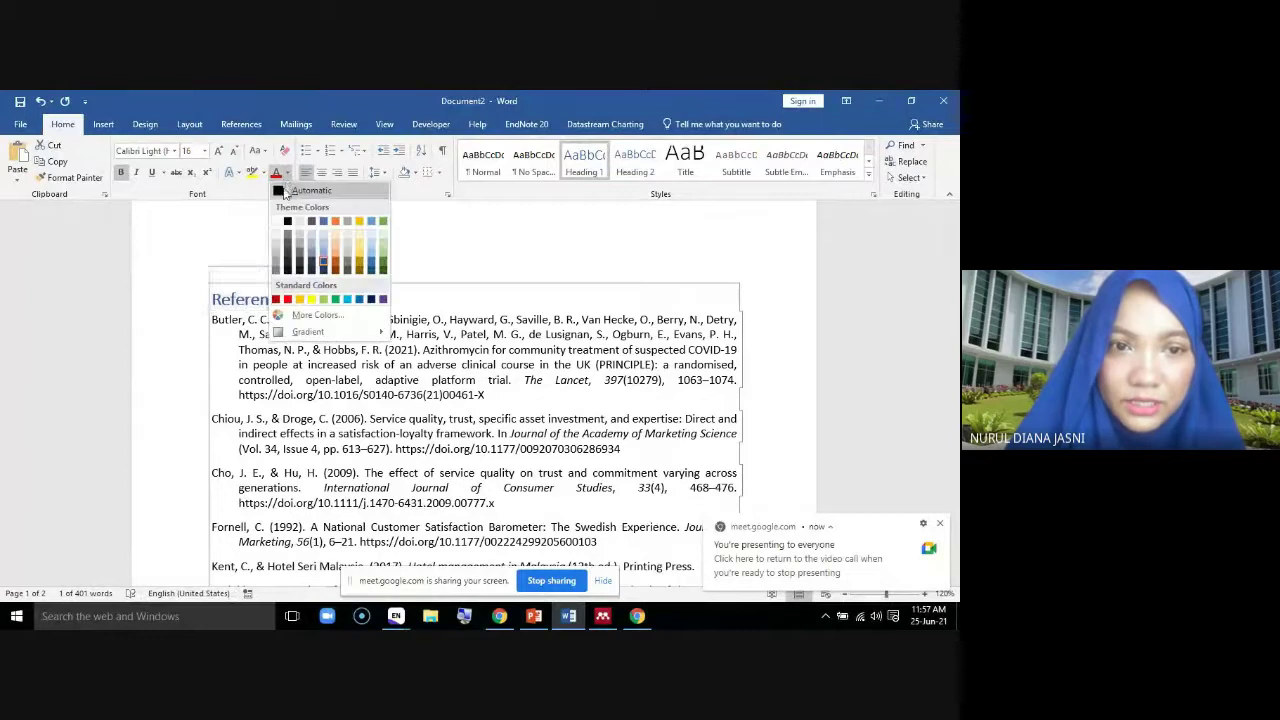
{"action": "left_click", "coordinate": [290, 200]}
{"action": "left_click", "coordinate": [361, 271]}
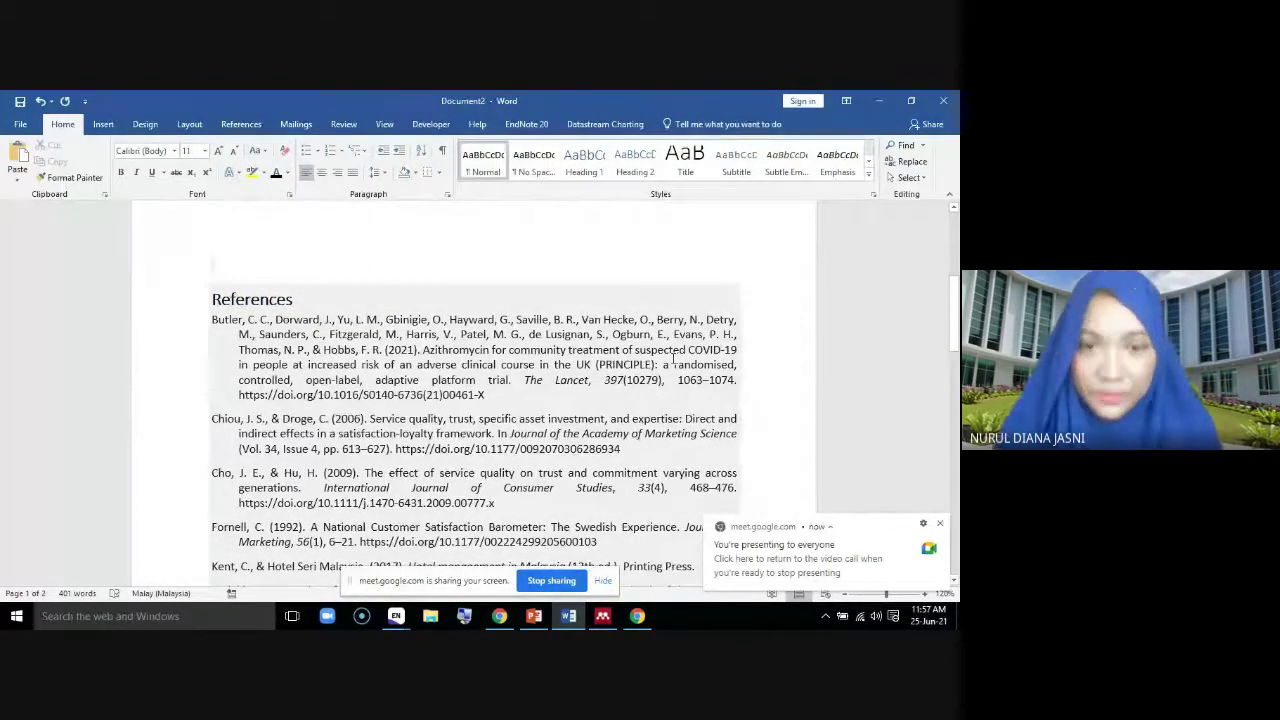
{"action": "scroll", "coordinate": [510, 470], "scroll_direction": "up", "scroll_amount": 10}
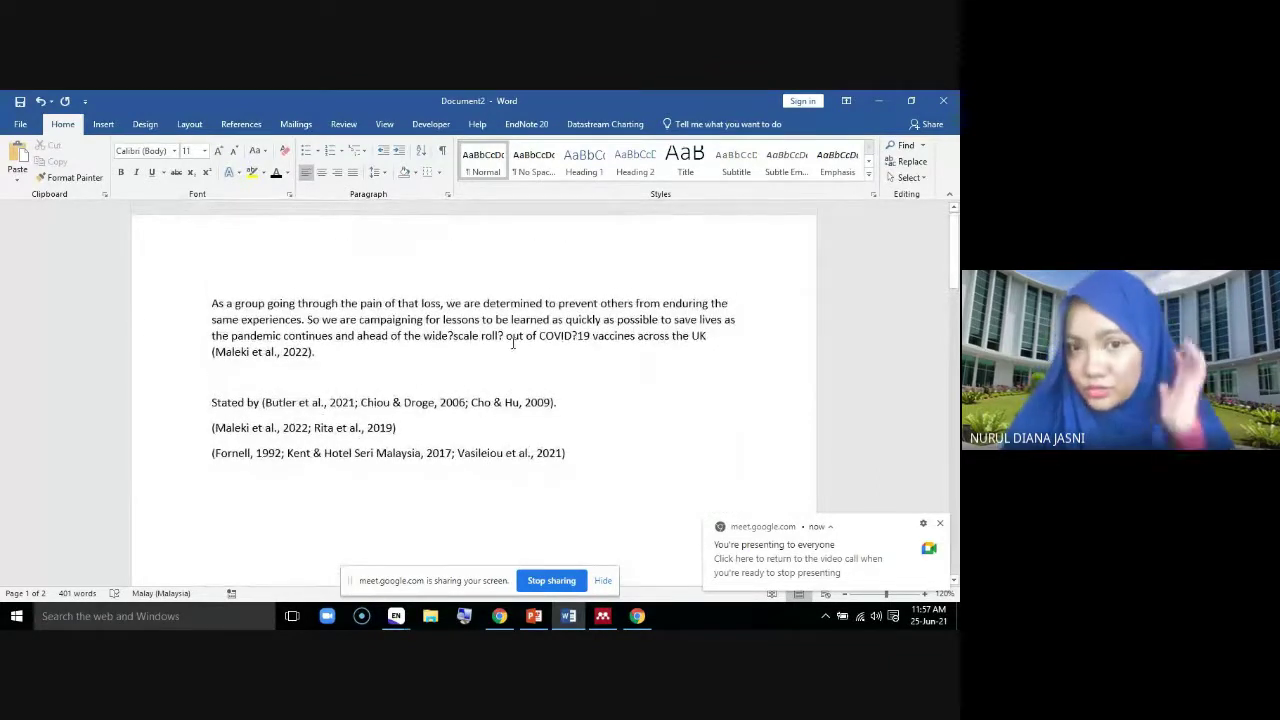
{"action": "left_click", "coordinate": [243, 126]}
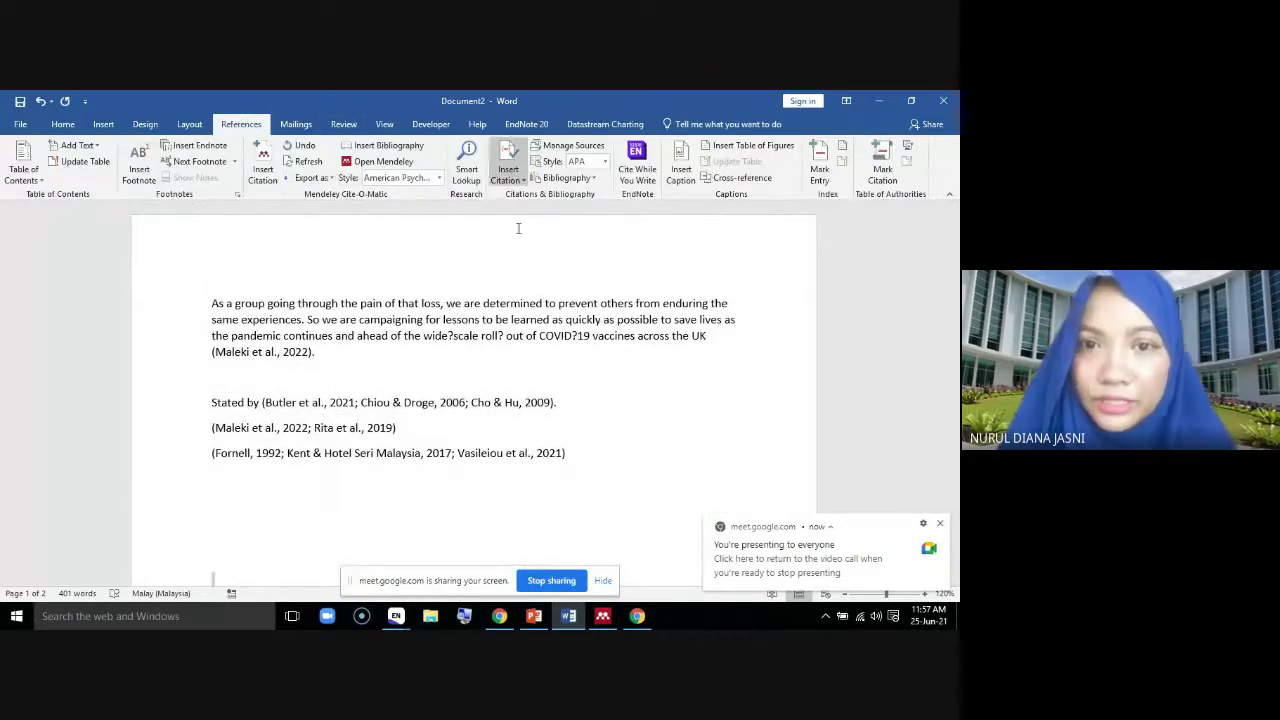
Insert the built-in References bibliography below the citations, then check the Maleki citation and bibliography fields
{"action": "left_click", "coordinate": [563, 177]}
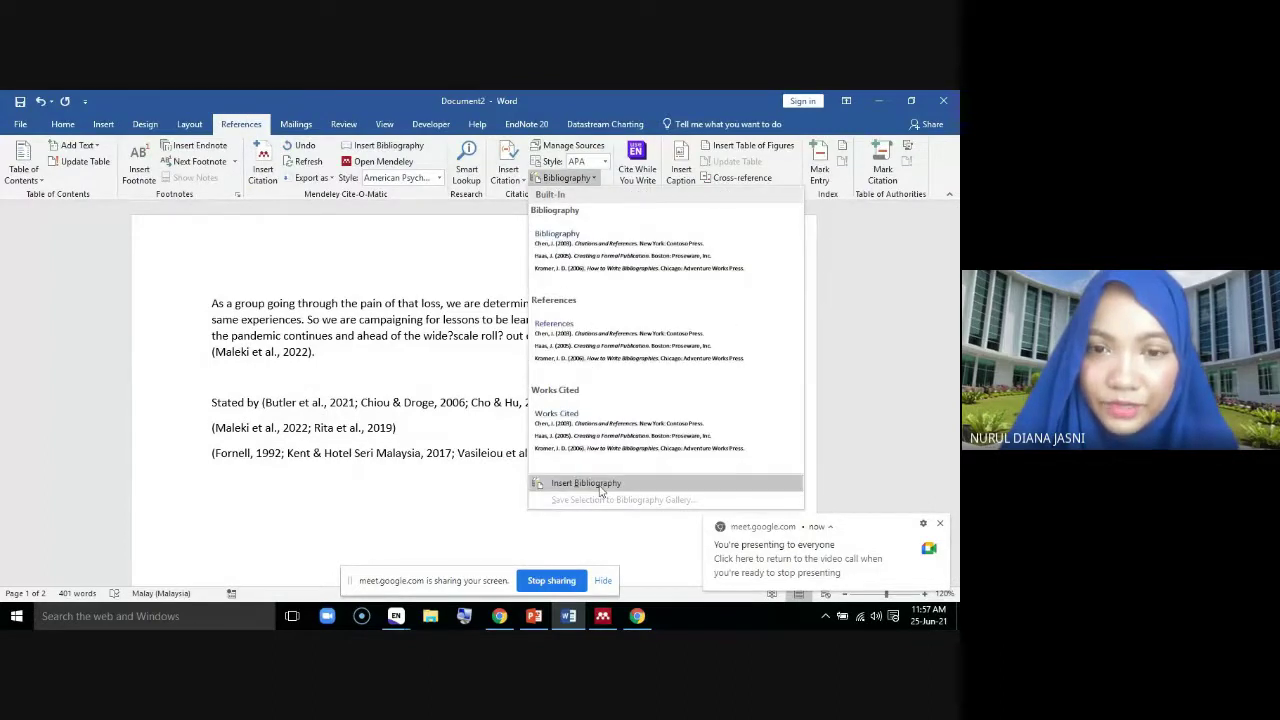
{"action": "left_click", "coordinate": [570, 370]}
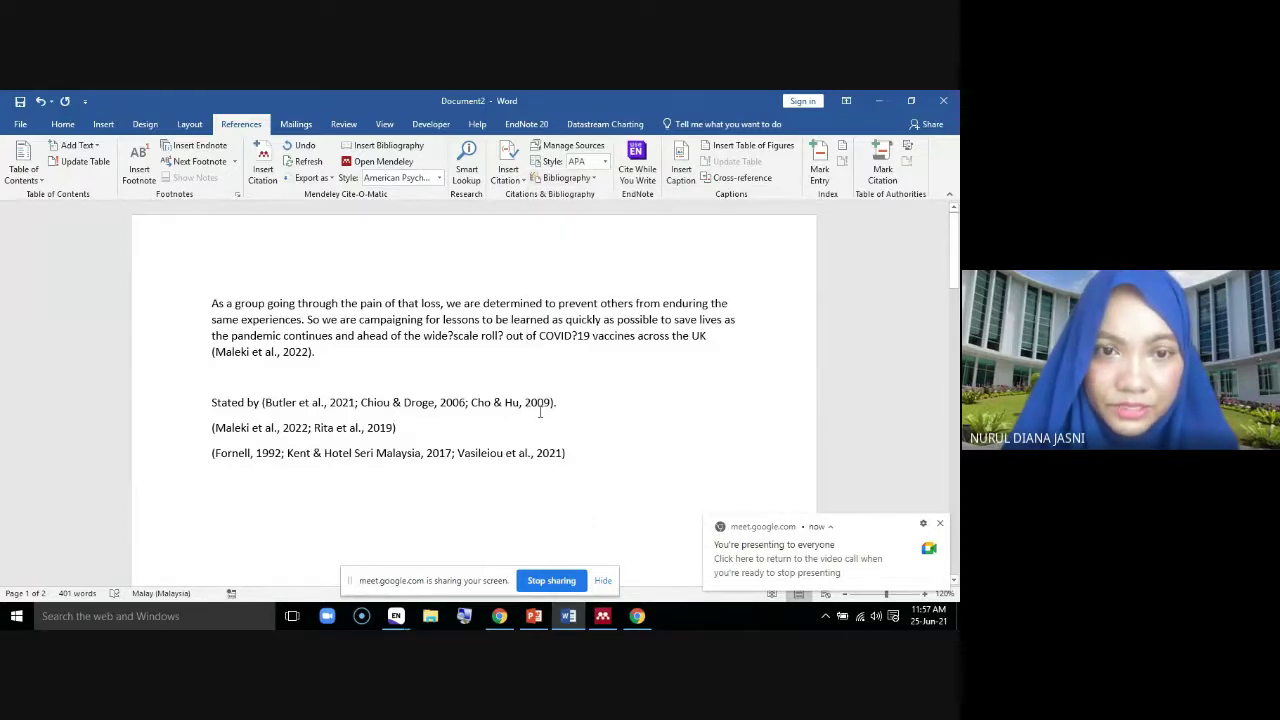
{"action": "scroll", "coordinate": [540, 410], "scroll_direction": "down", "scroll_amount": 5}
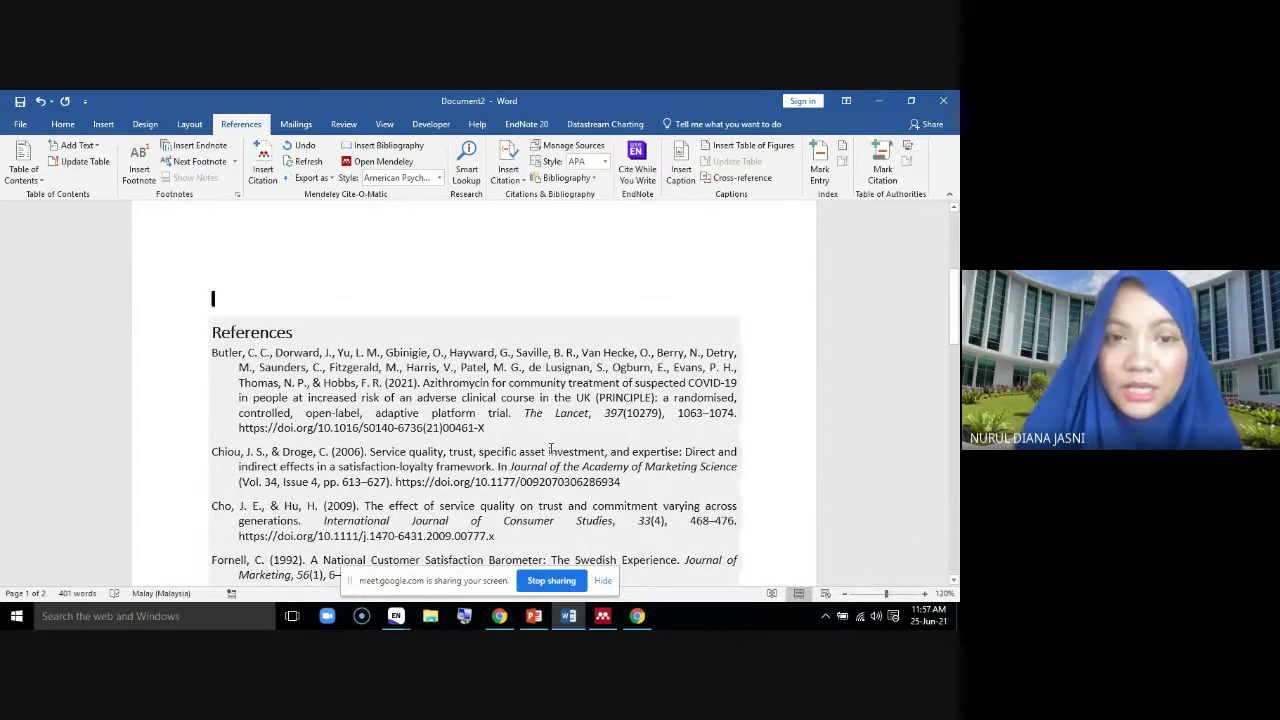
{"action": "scroll", "coordinate": [428, 457], "scroll_direction": "up", "scroll_amount": 3}
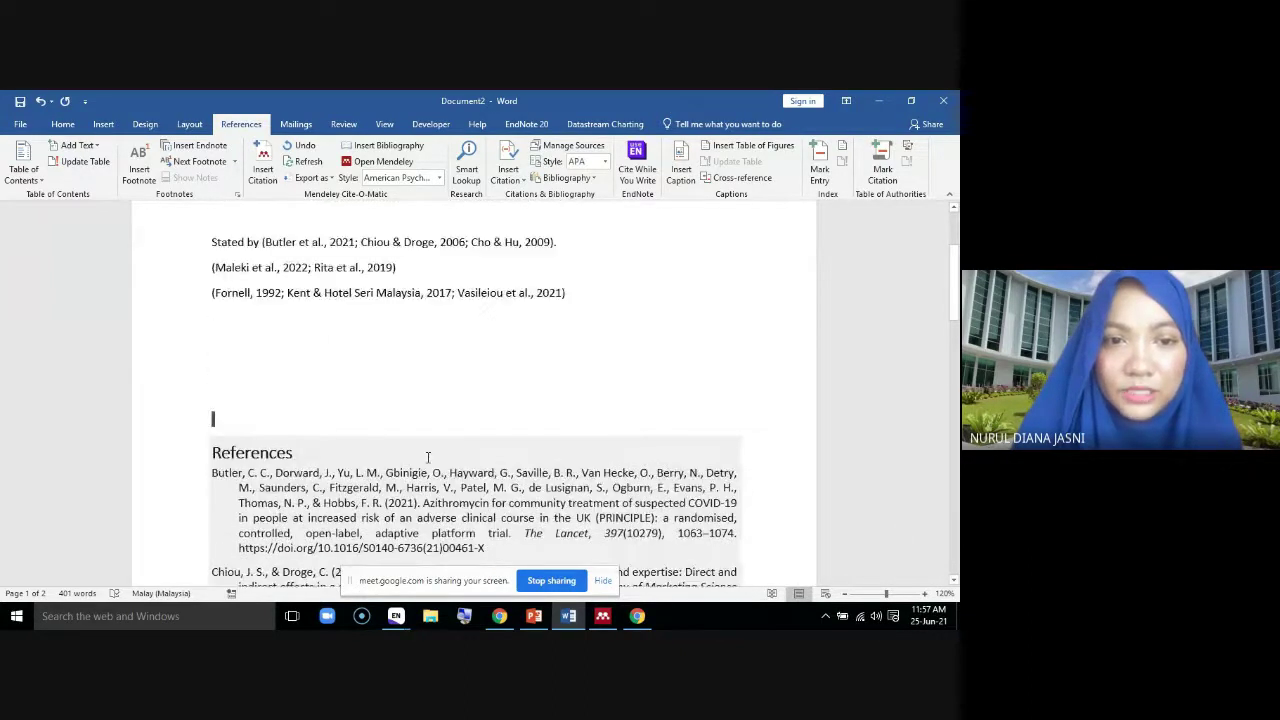
{"action": "scroll", "coordinate": [428, 457], "scroll_direction": "up", "scroll_amount": 1}
{"action": "left_click", "coordinate": [242, 307]}
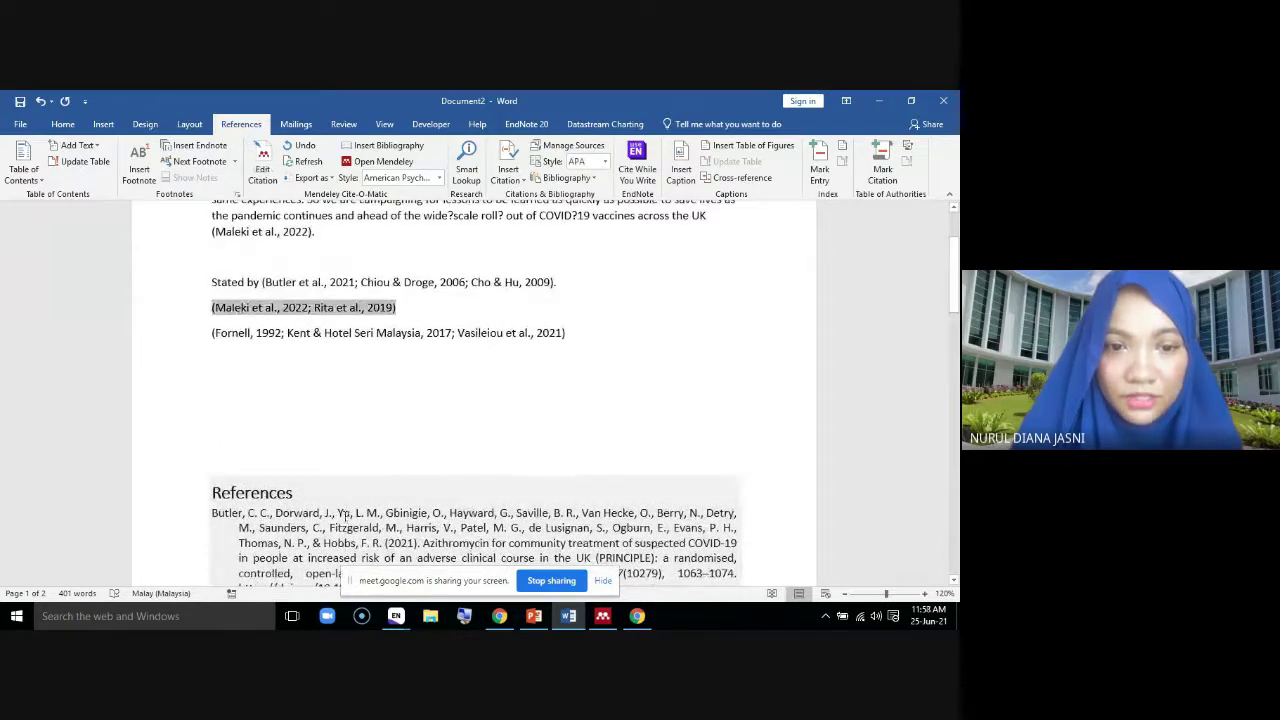
{"action": "scroll", "coordinate": [345, 514], "scroll_direction": "down", "scroll_amount": 2}
{"action": "left_click", "coordinate": [333, 450]}
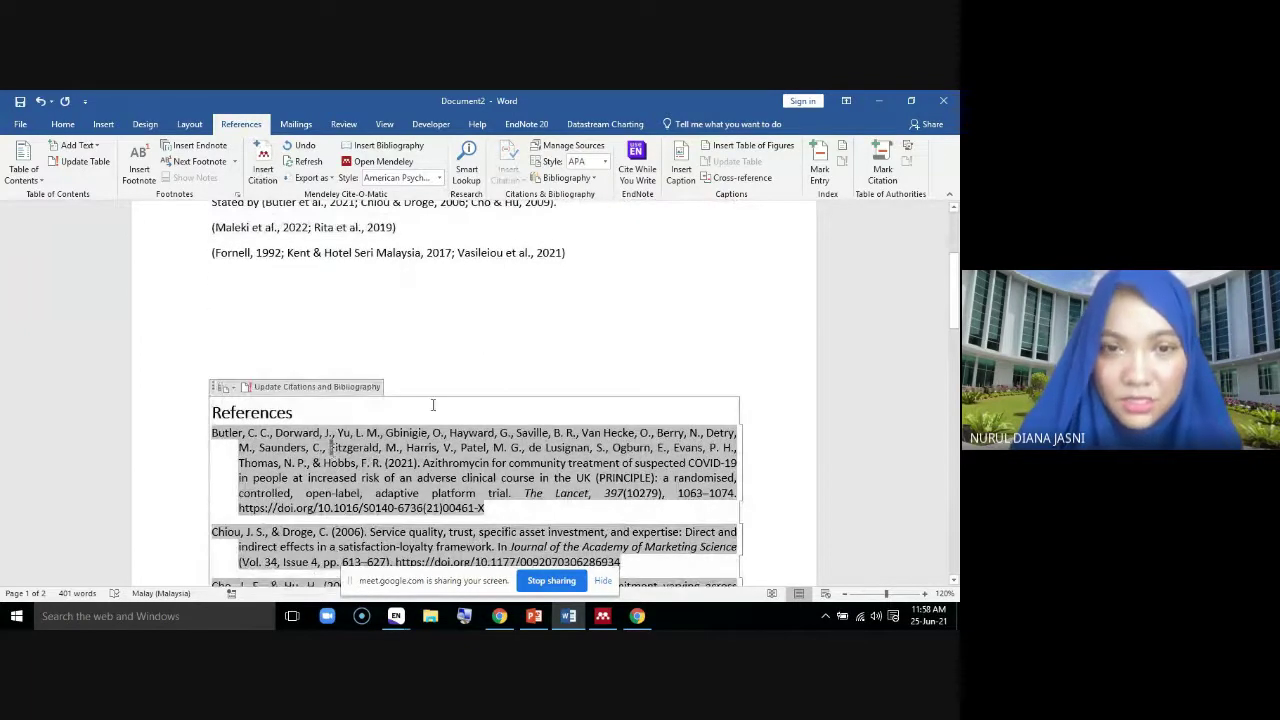
Switch the citation style to IEEE, giving numbered citations [1]–[8] and a renumbered References list
{"action": "left_click", "coordinate": [439, 178]}
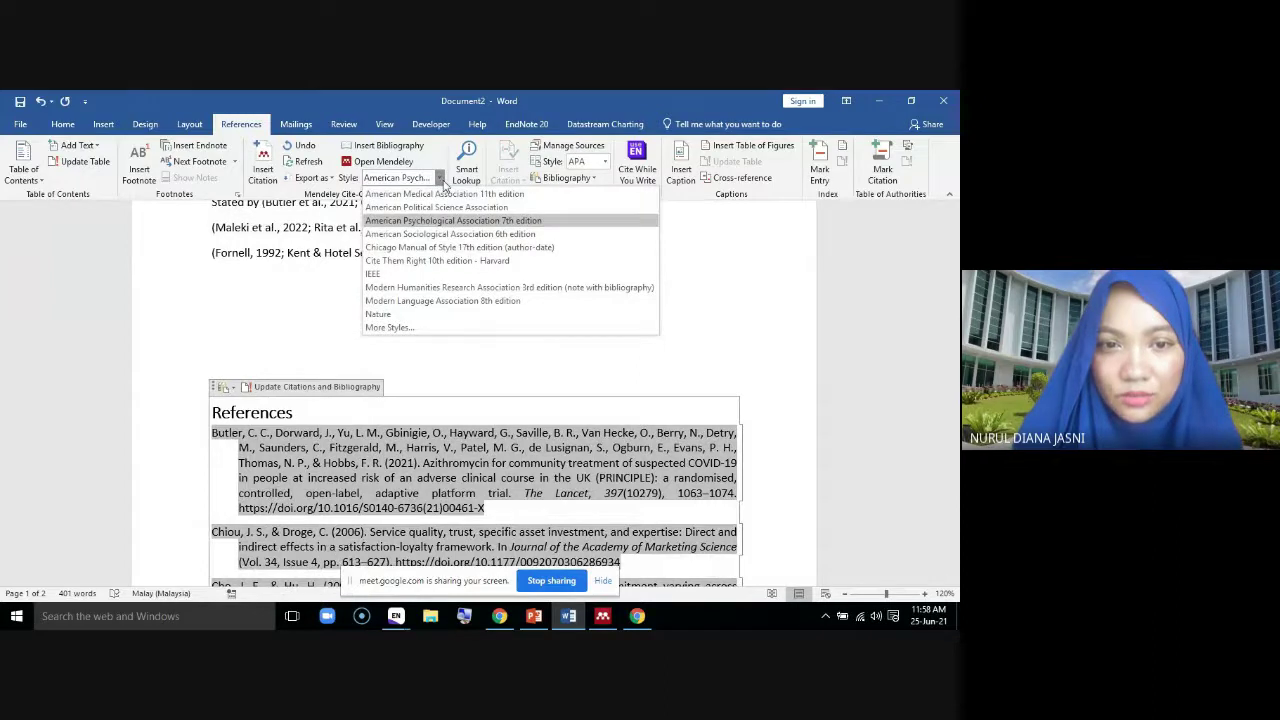
{"action": "left_click", "coordinate": [437, 273]}
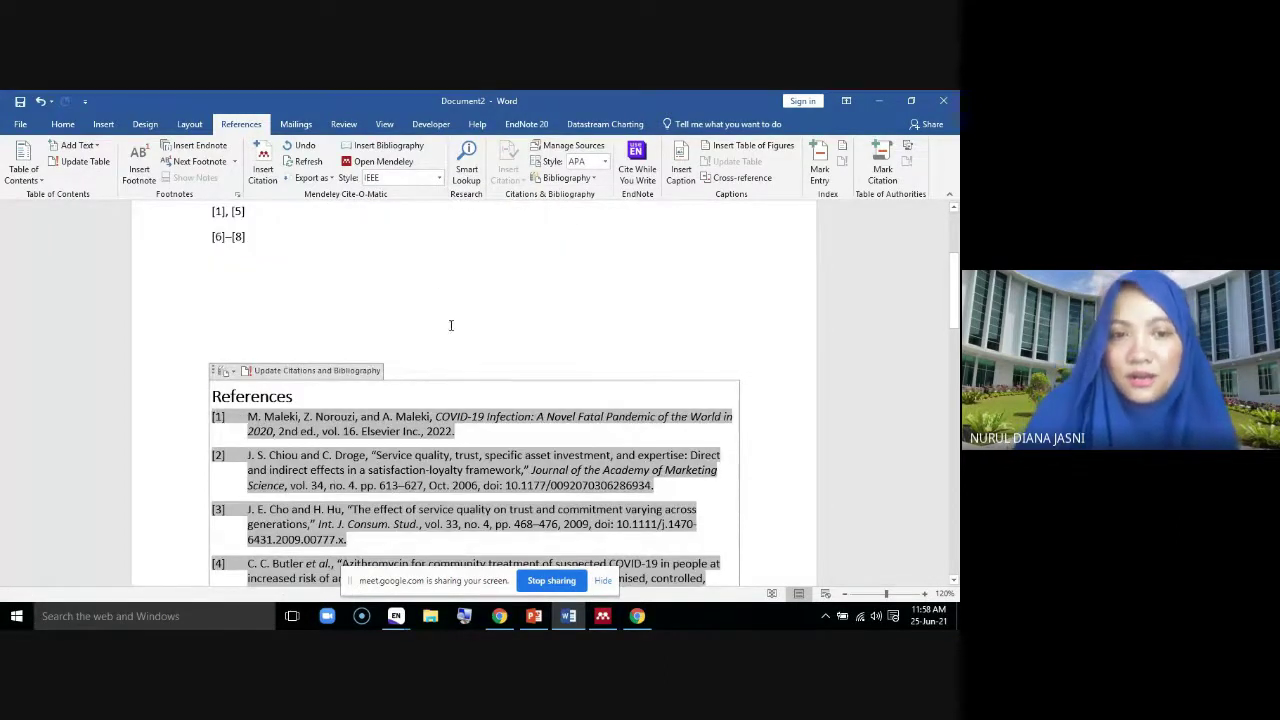
{"action": "scroll", "coordinate": [449, 326], "scroll_direction": "up", "scroll_amount": 5}
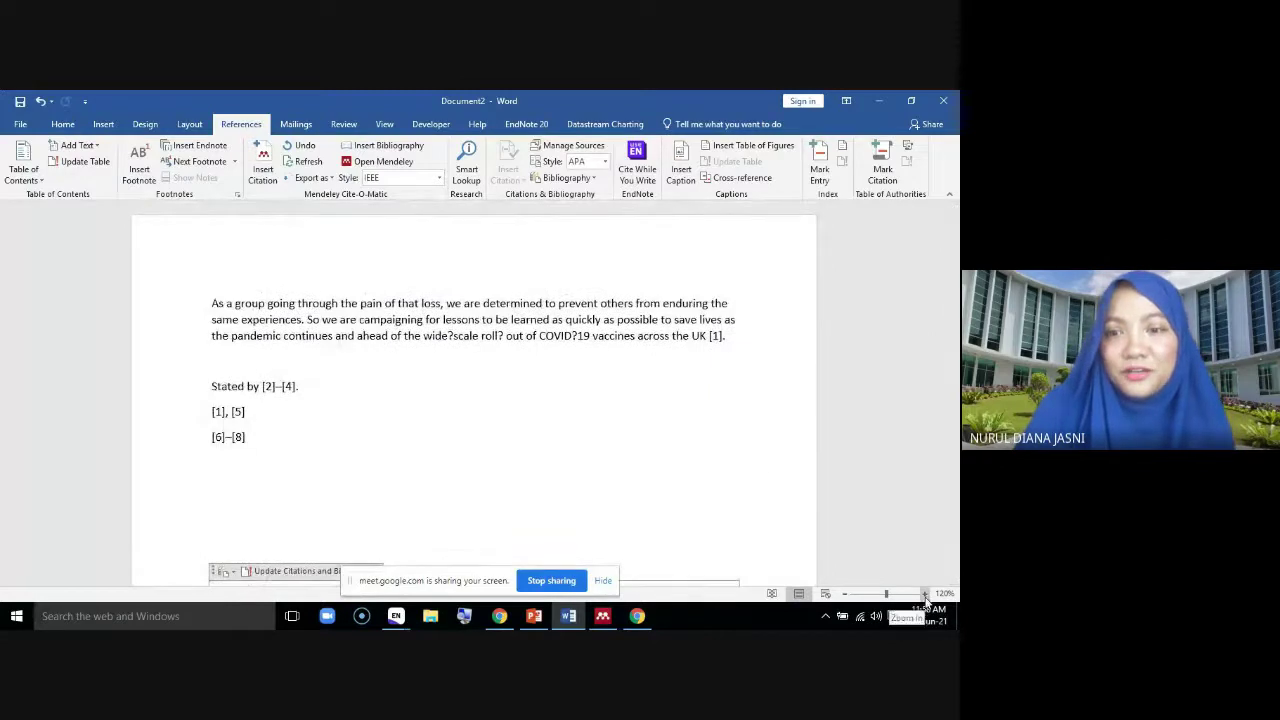
{"action": "scroll", "coordinate": [548, 472], "scroll_direction": "up", "scroll_amount": 3}
{"action": "scroll", "coordinate": [543, 476], "scroll_direction": "down", "scroll_amount": 10}
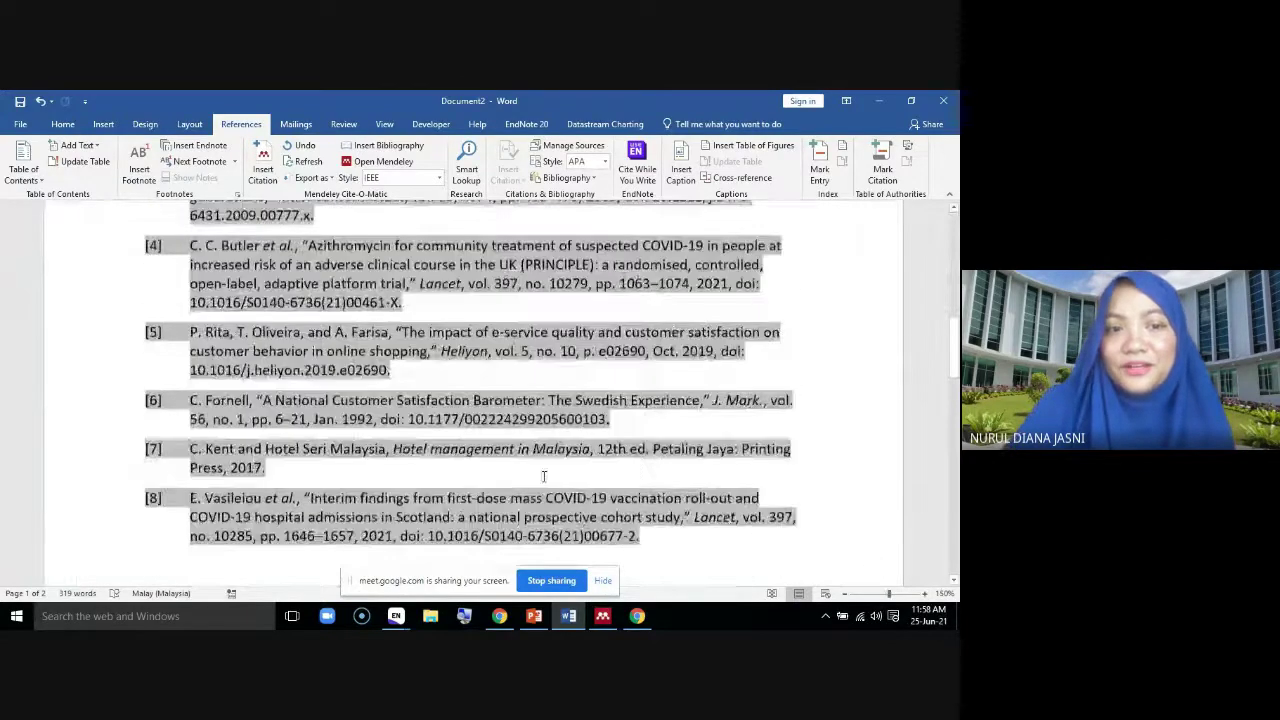
{"action": "scroll", "coordinate": [539, 484], "scroll_direction": "up", "scroll_amount": 10}
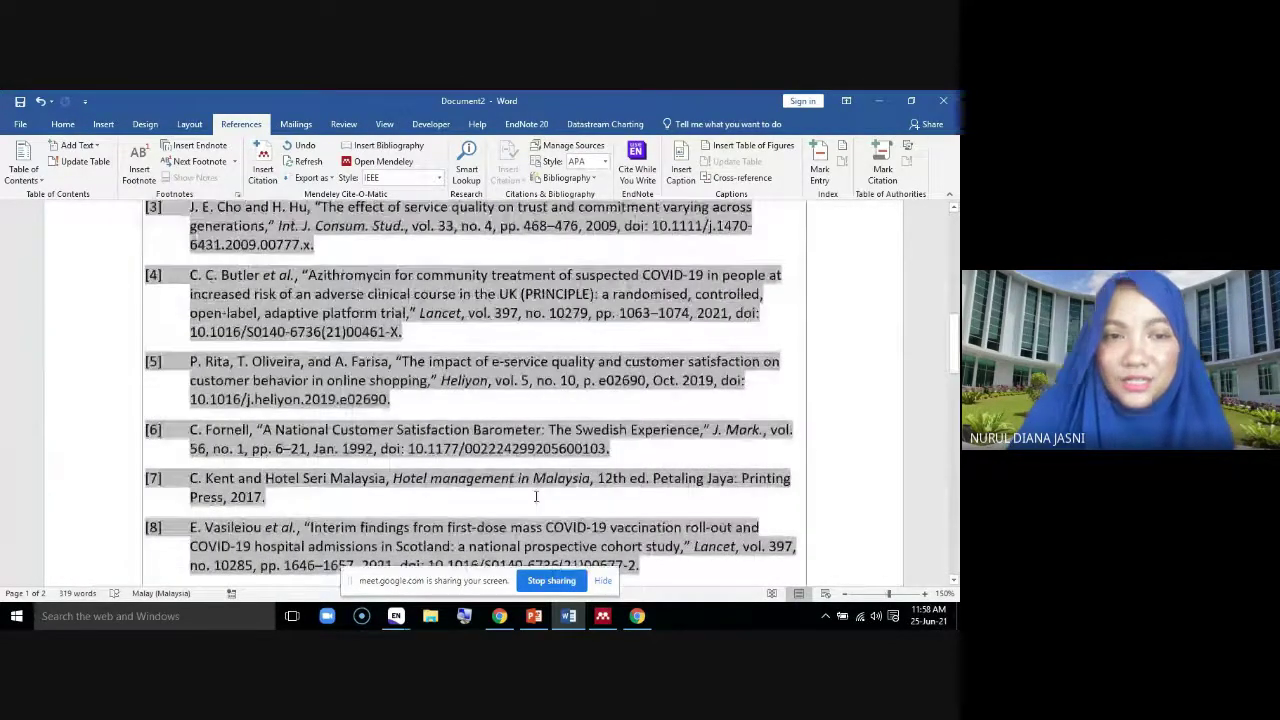
{"action": "scroll", "coordinate": [536, 496], "scroll_direction": "down", "scroll_amount": 4}
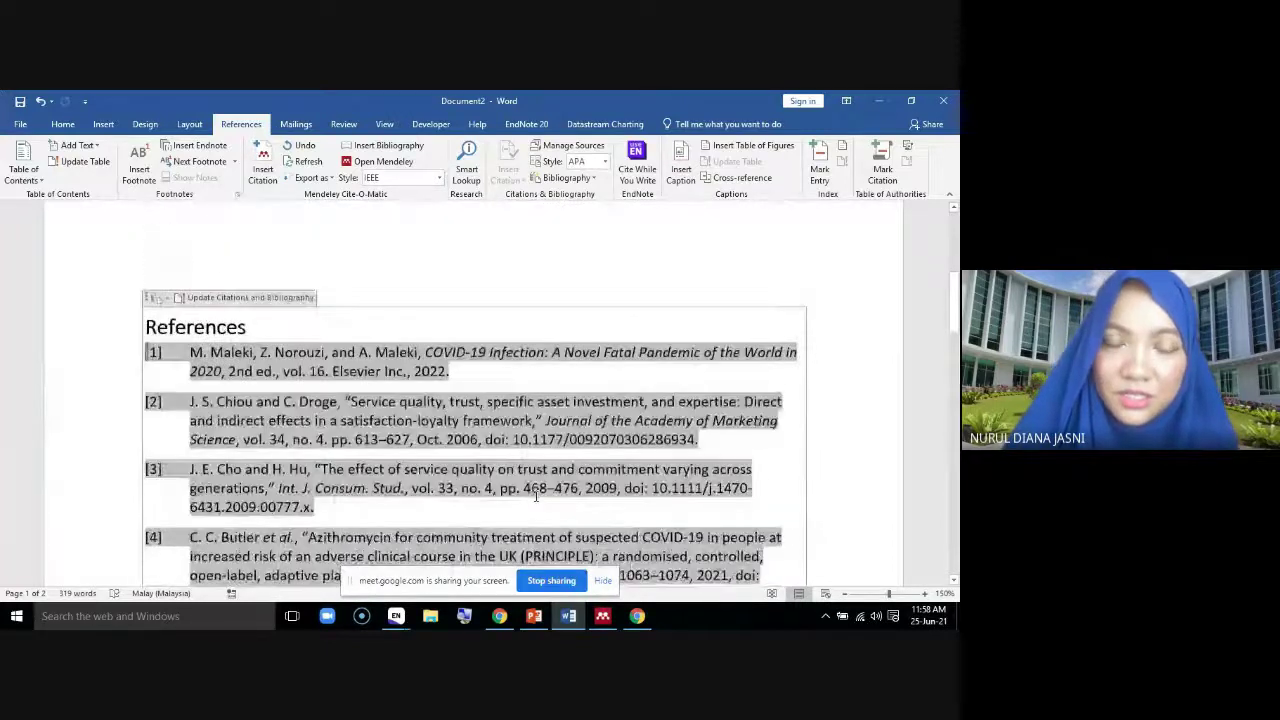
{"action": "scroll", "coordinate": [536, 496], "scroll_direction": "down", "scroll_amount": 2}
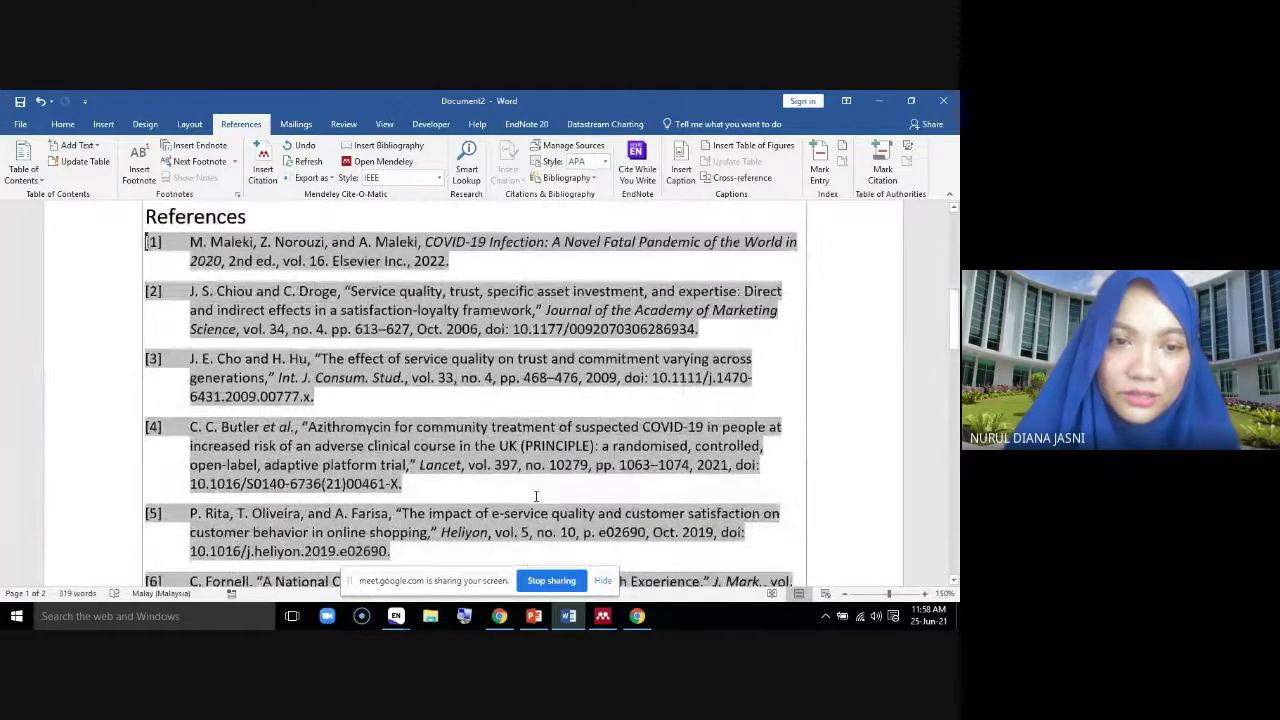
{"action": "scroll", "coordinate": [536, 496], "scroll_direction": "up", "scroll_amount": 4}
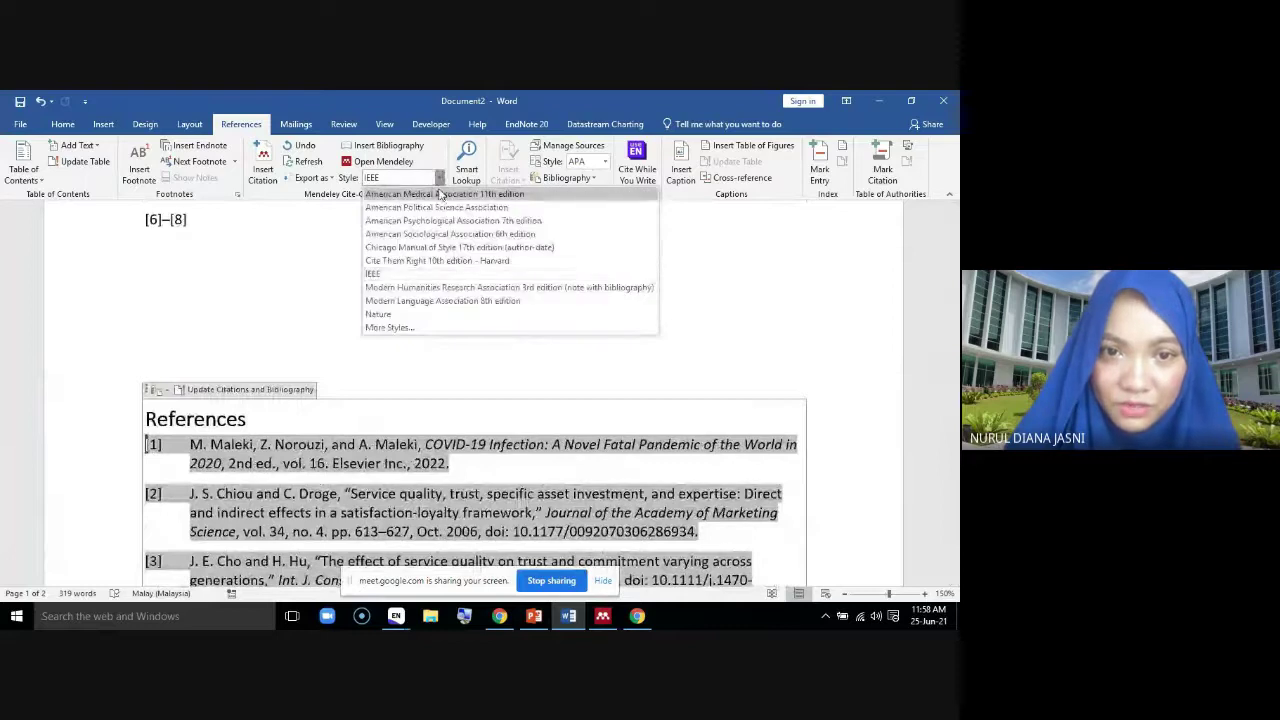
Try Chicago author-date, then switch citations to American Medical Association 11th edition superscript numbers
{"action": "left_click", "coordinate": [443, 253]}
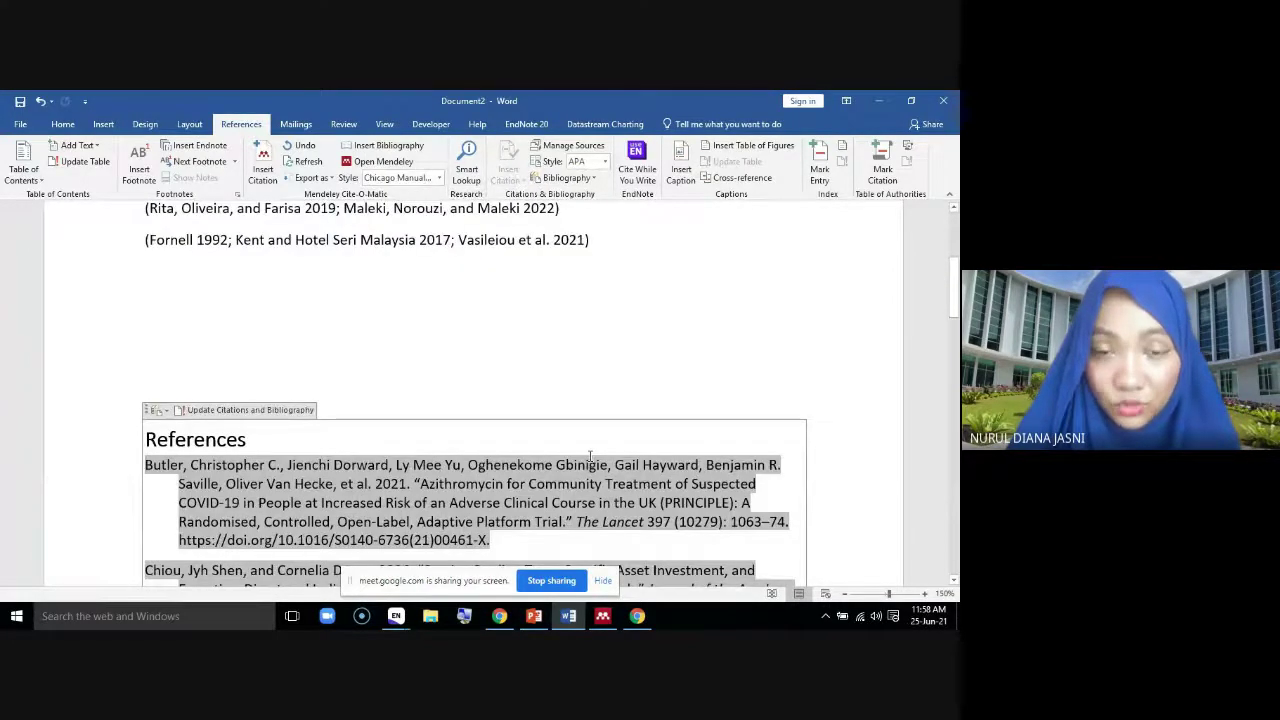
{"action": "scroll", "coordinate": [590, 460], "scroll_direction": "up", "scroll_amount": 4}
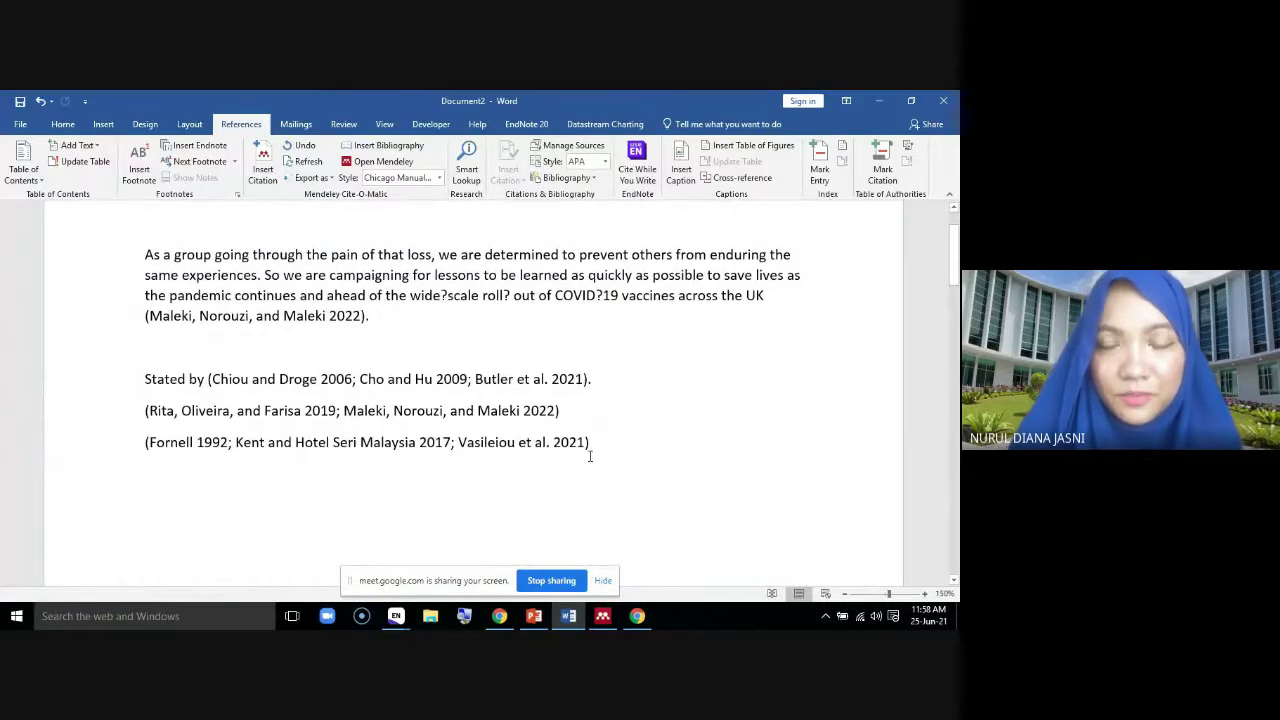
{"action": "left_click", "coordinate": [439, 179]}
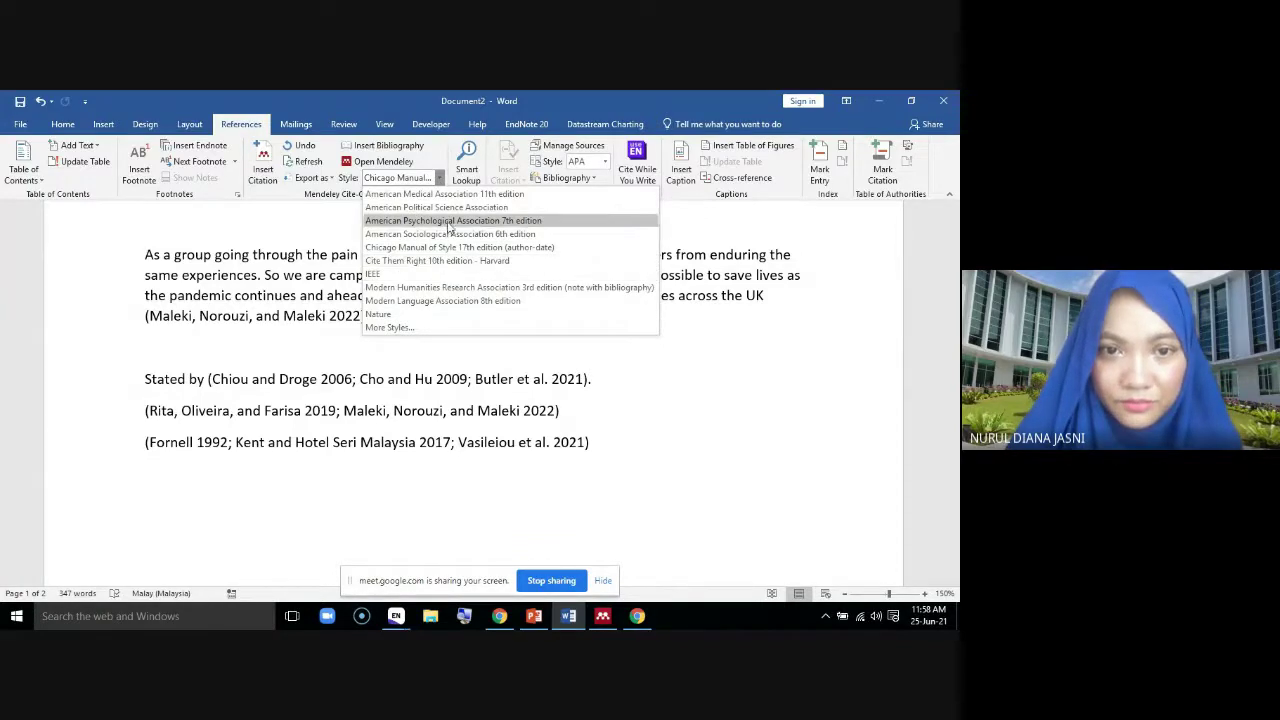
{"action": "left_click", "coordinate": [453, 195]}
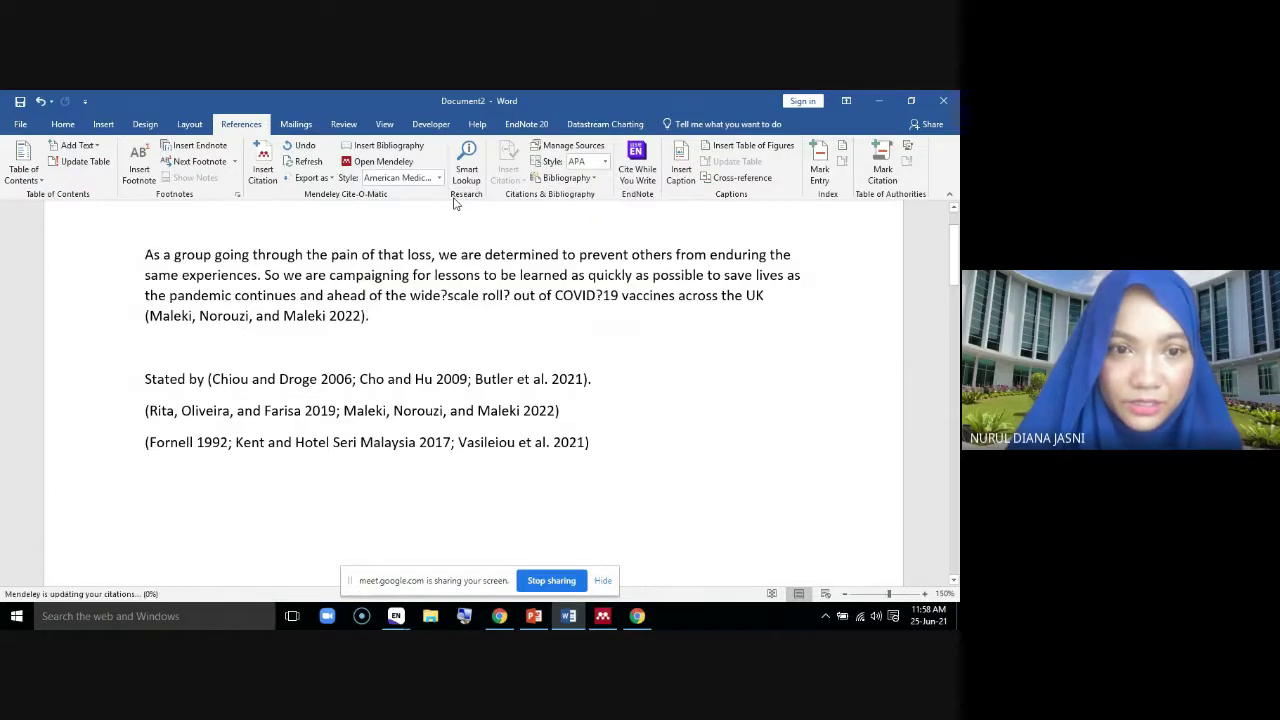
{"action": "scroll", "coordinate": [512, 416], "scroll_direction": "down", "scroll_amount": 10}
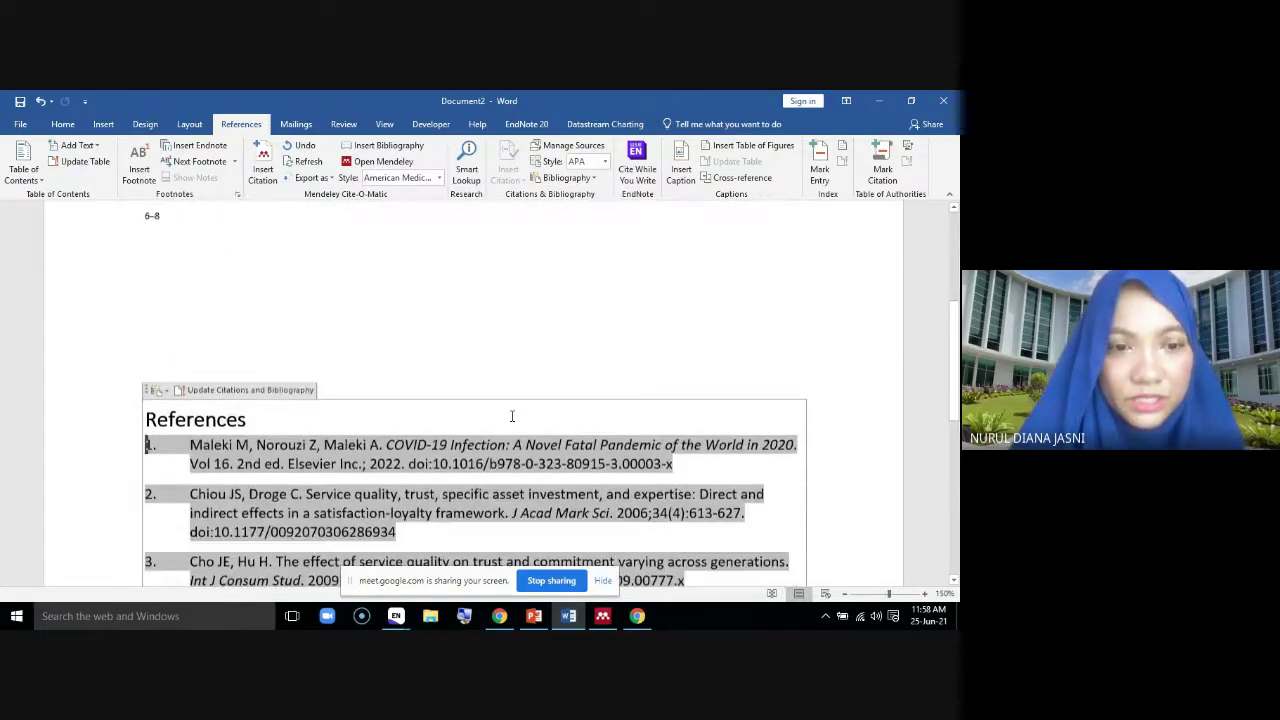
{"action": "scroll", "coordinate": [513, 416], "scroll_direction": "up", "scroll_amount": 5}
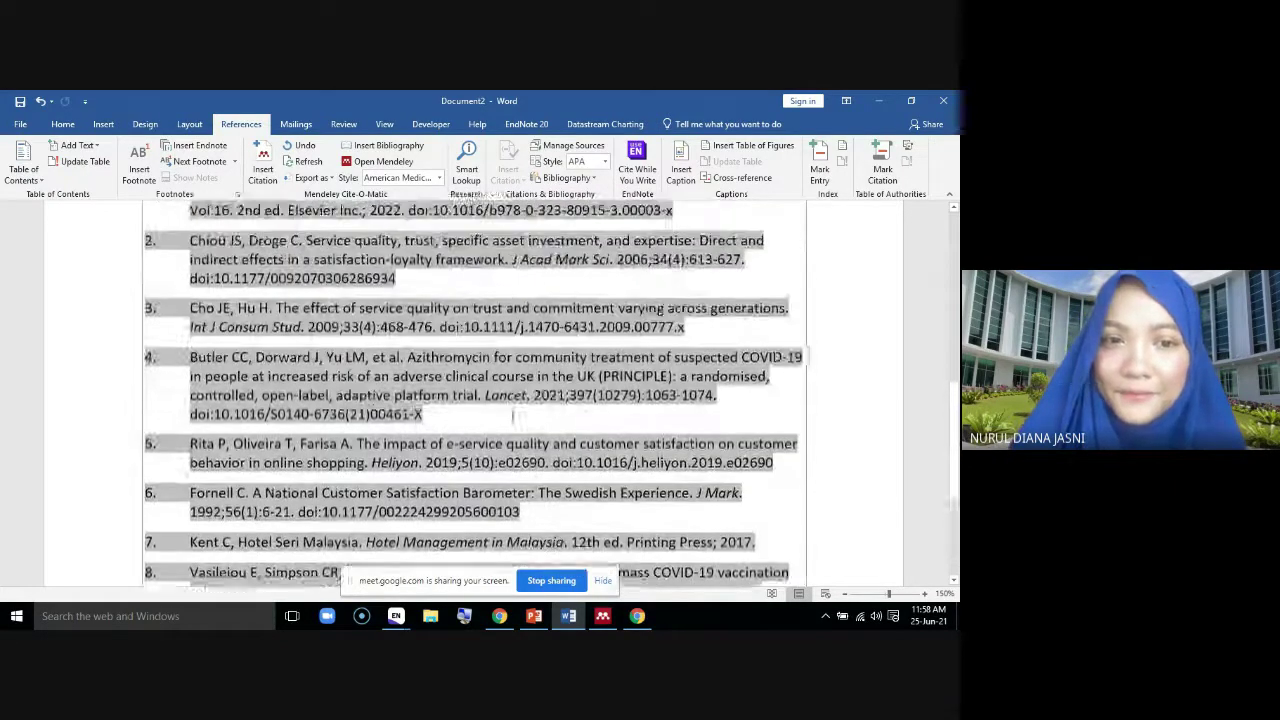
{"action": "scroll", "coordinate": [300, 466], "scroll_direction": "up", "scroll_amount": 4}
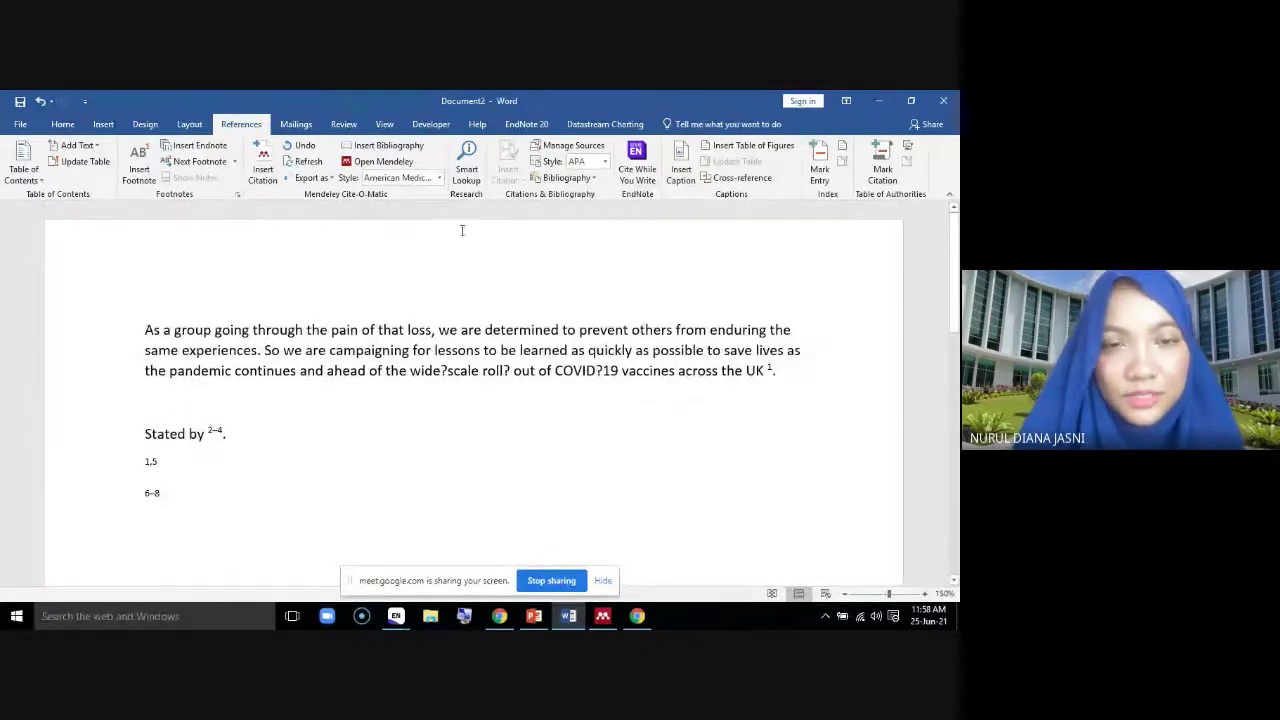
{"action": "left_click", "coordinate": [439, 178]}
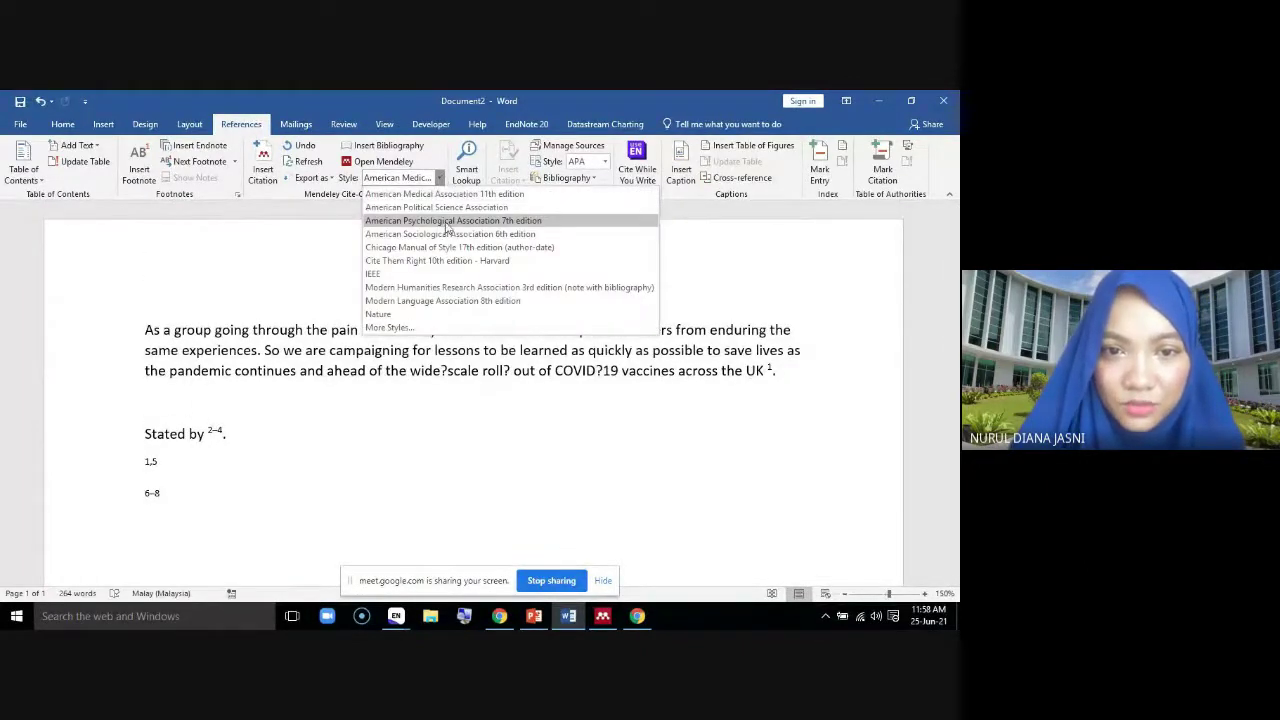
Switch the citations back to APA 7th edition
{"action": "left_click", "coordinate": [446, 221]}
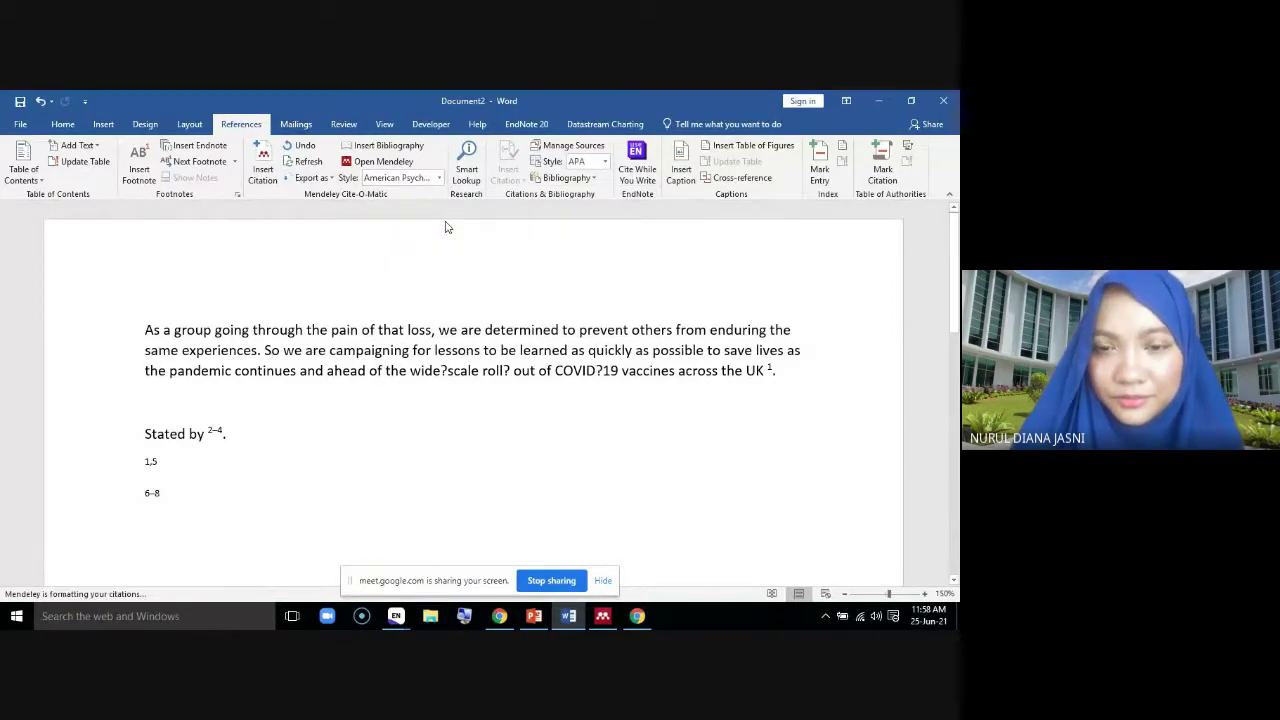
{"action": "scroll", "coordinate": [724, 440], "scroll_direction": "down", "scroll_amount": 15}
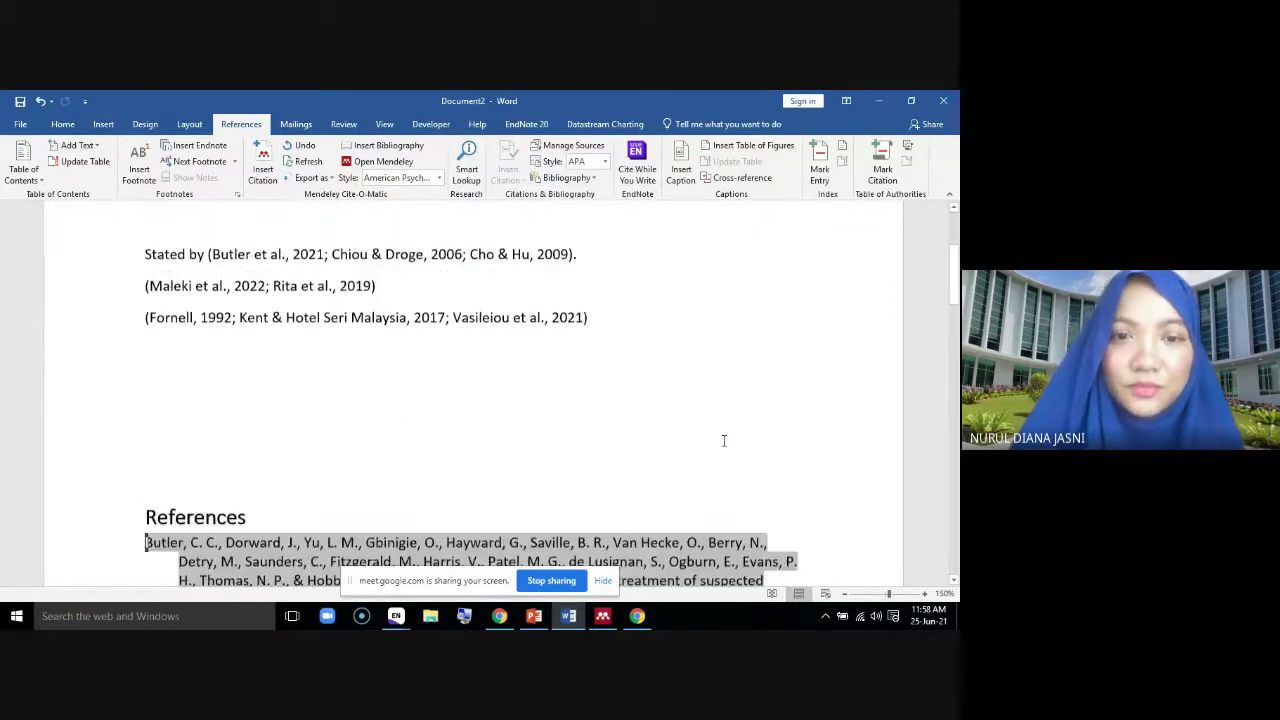
{"action": "scroll", "coordinate": [716, 453], "scroll_direction": "up", "scroll_amount": 15}
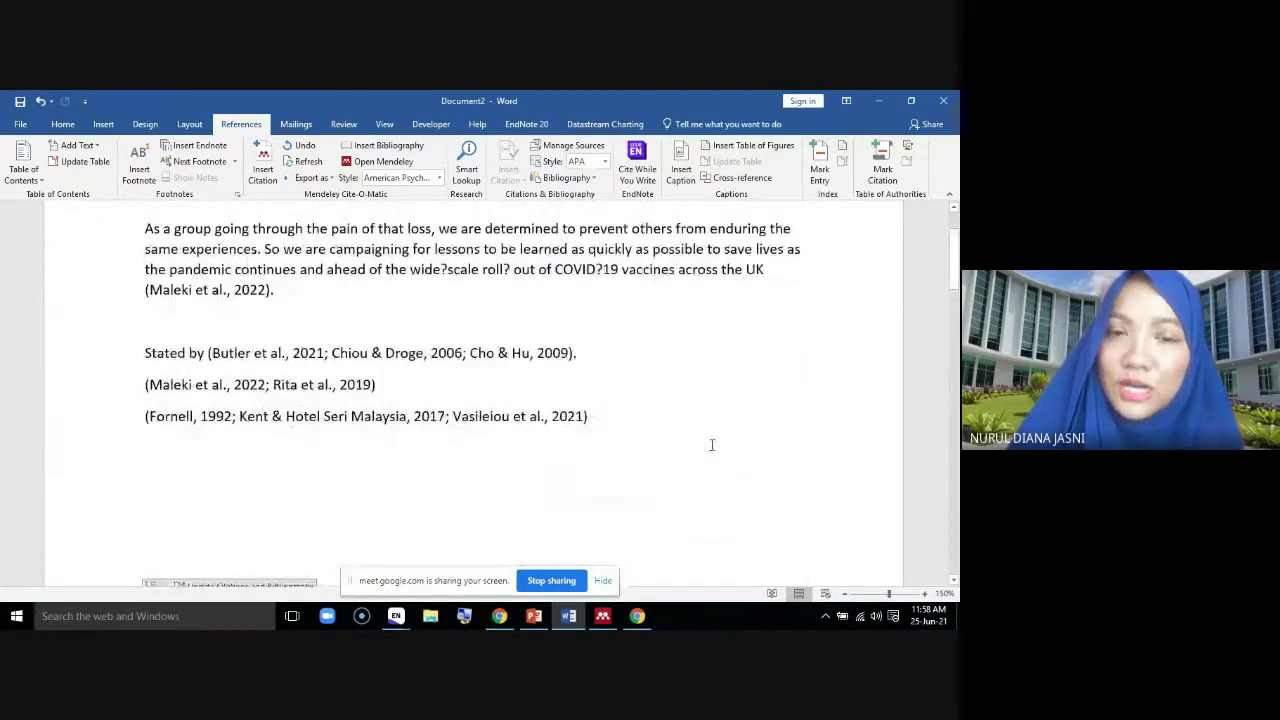
Add an empty line below the Fornell citation and return to the Google Meet window
{"action": "left_click", "coordinate": [596, 419]}
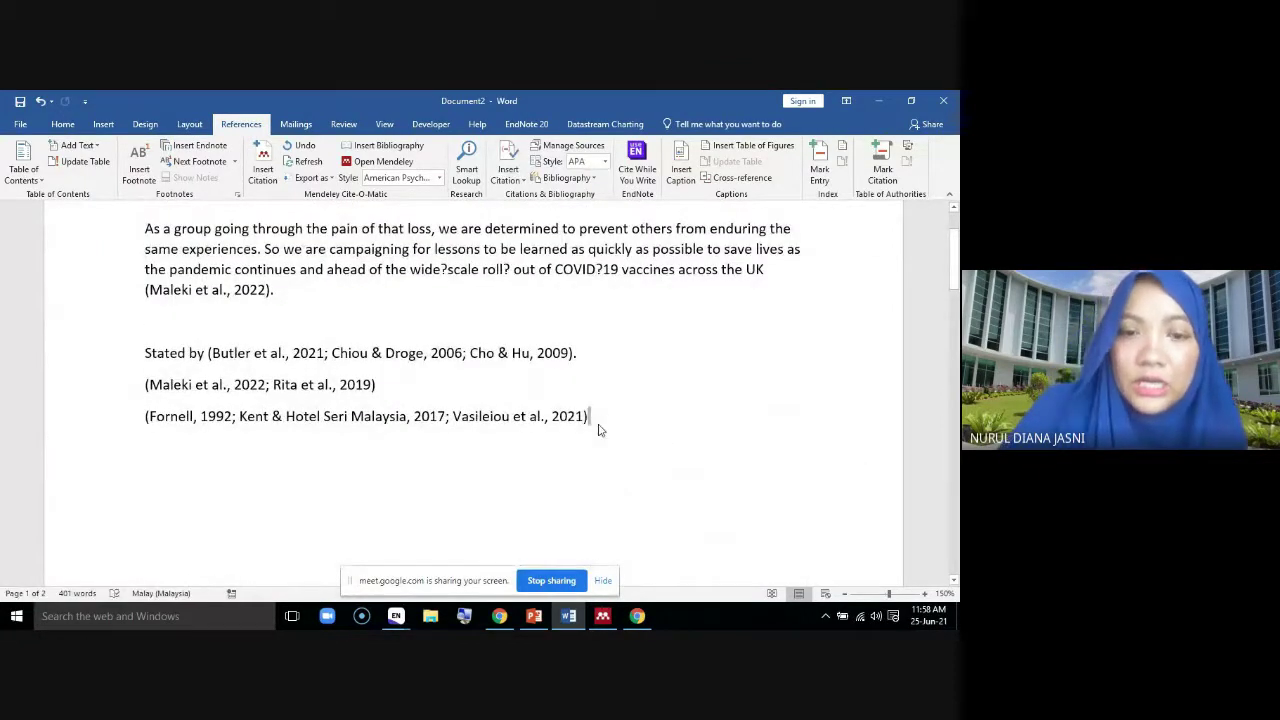
{"action": "key", "text": "Return"}
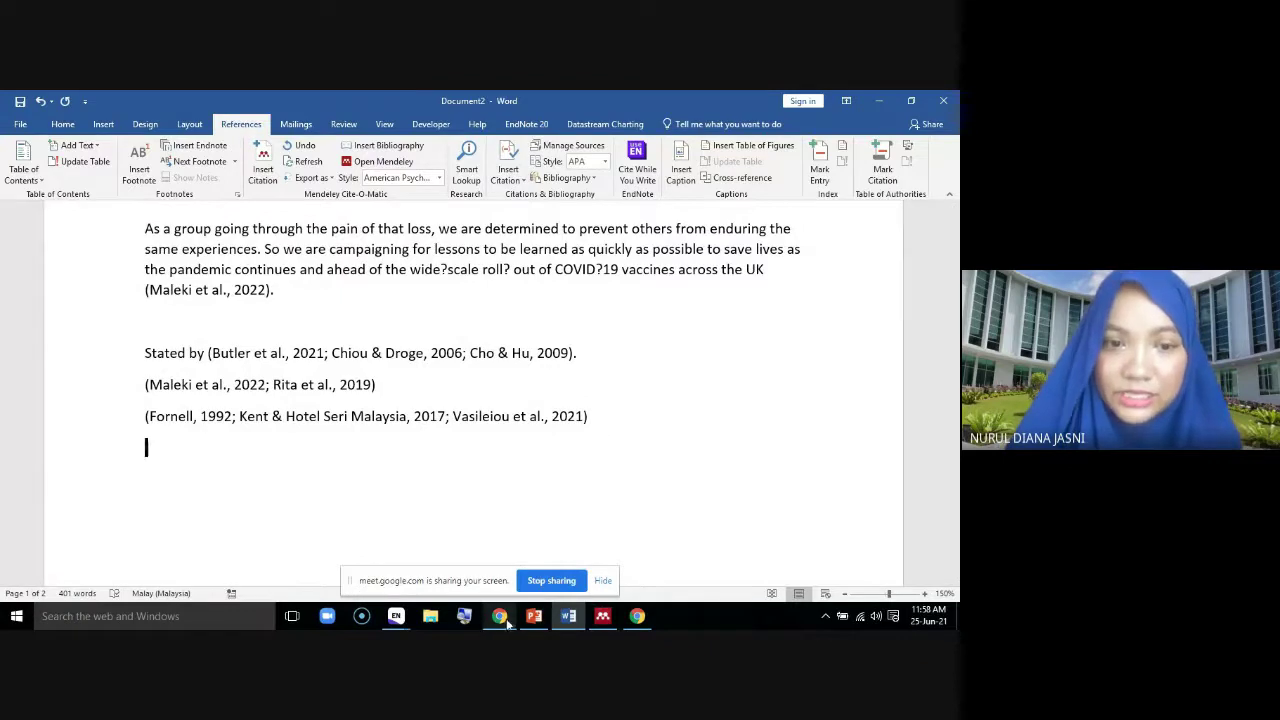
{"action": "left_click", "coordinate": [500, 616]}
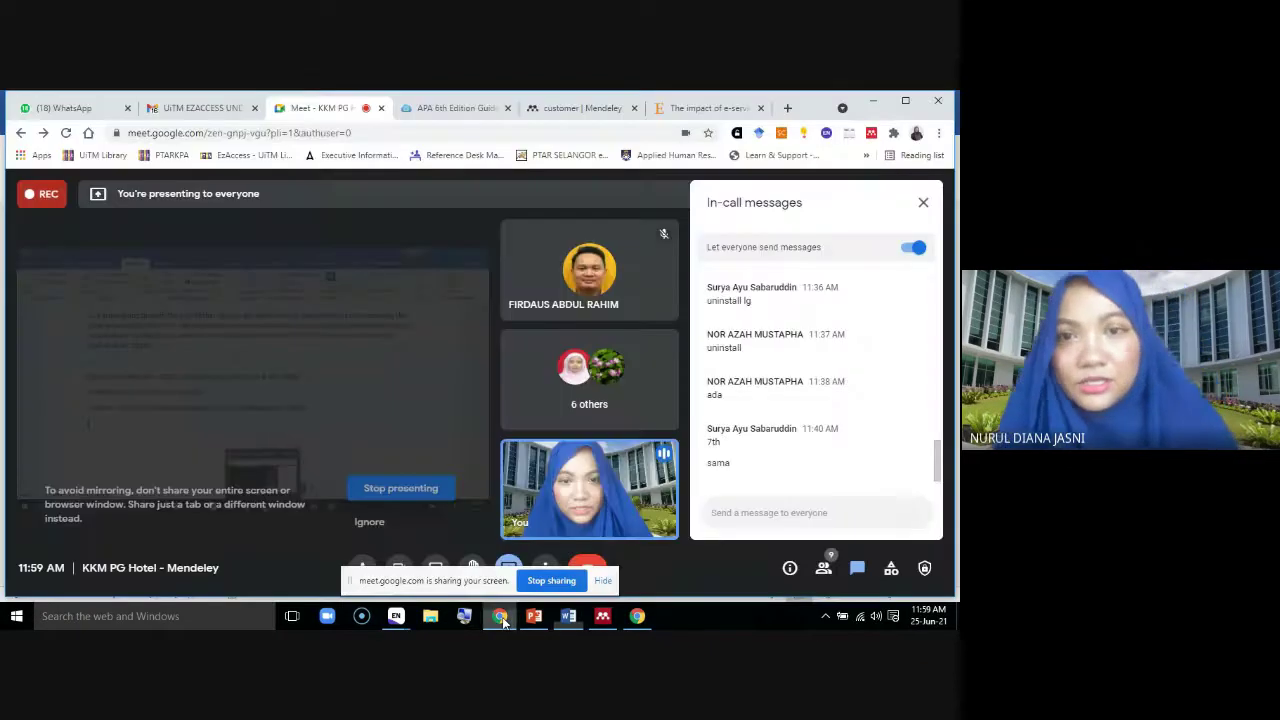
Search Google for 'academic phrasebank' from the ScienceDirect tab, letting the unresponsive page finish
{"action": "left_click", "coordinate": [688, 118]}
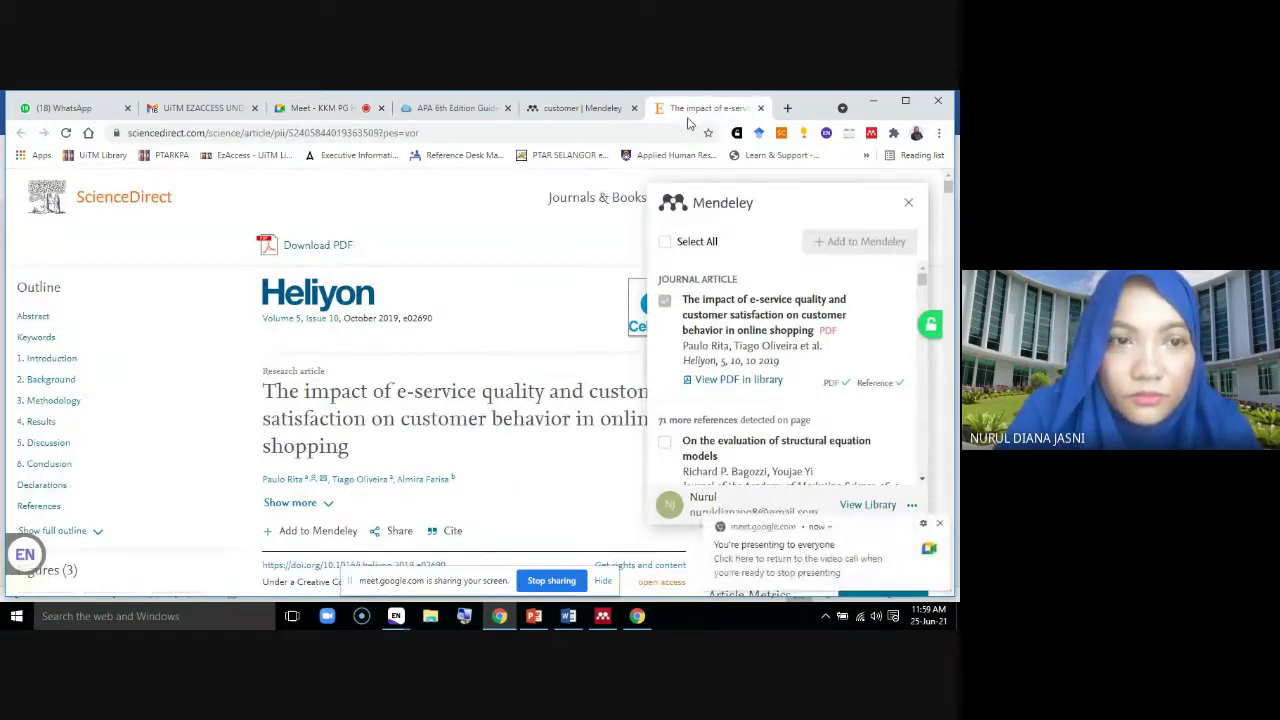
{"action": "left_click", "coordinate": [508, 132]}
{"action": "type", "text": "a"}
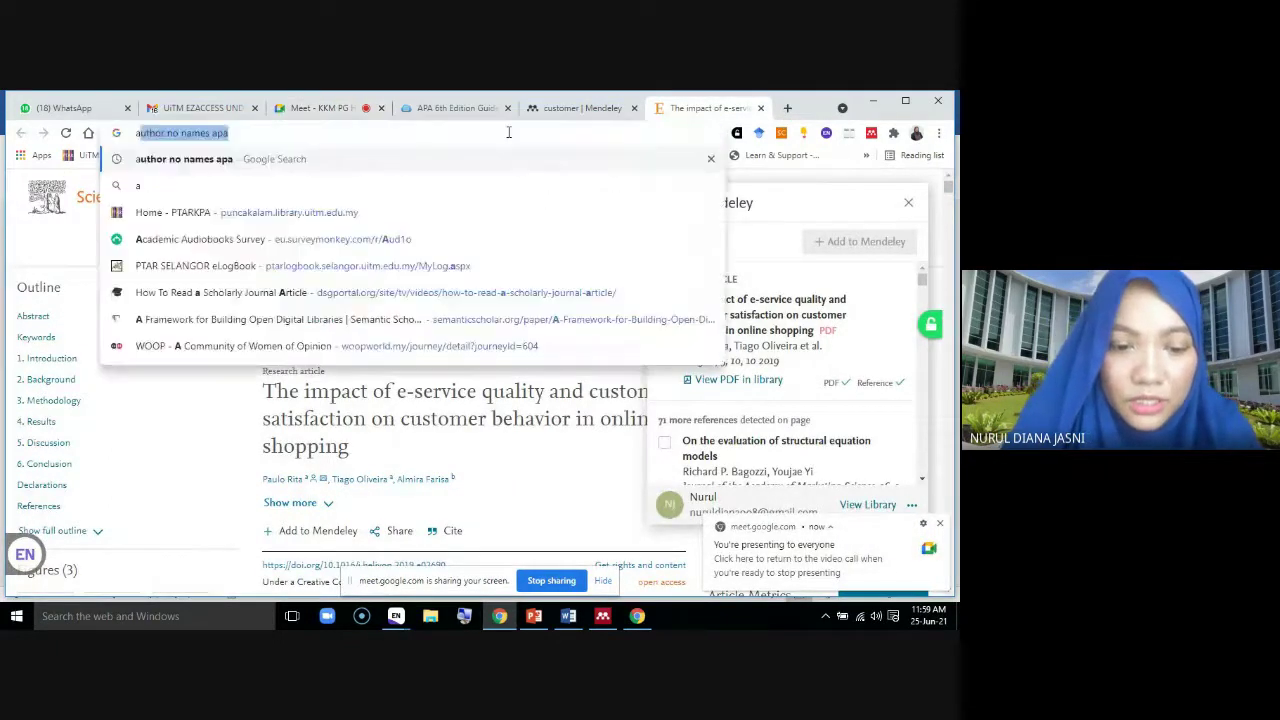
{"action": "type", "text": "cademicph"}
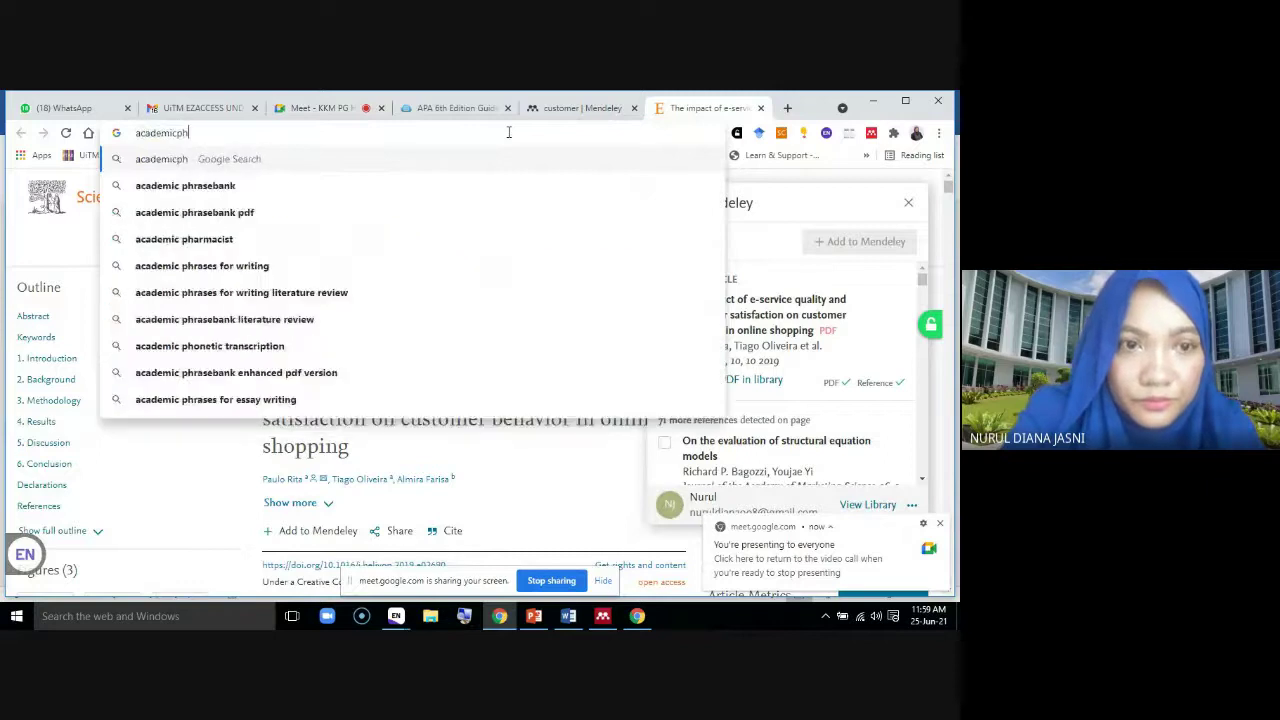
{"action": "left_click", "coordinate": [229, 186]}
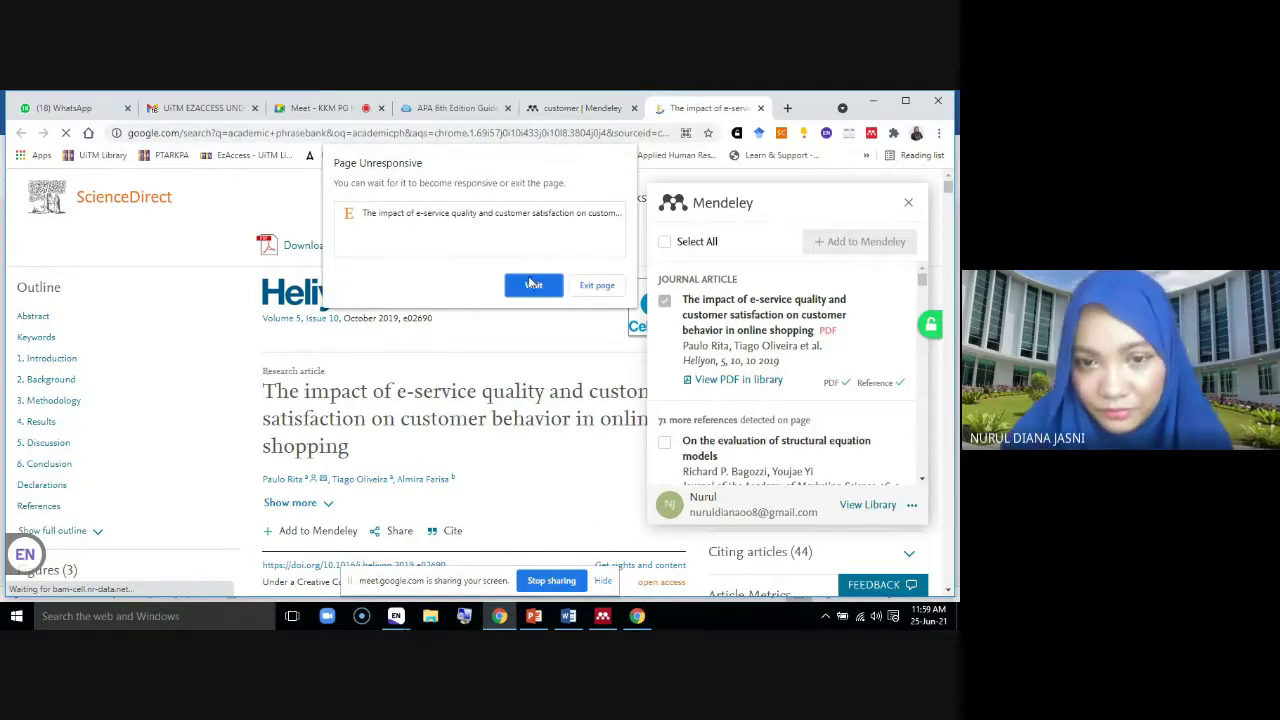
{"action": "left_click", "coordinate": [534, 287]}
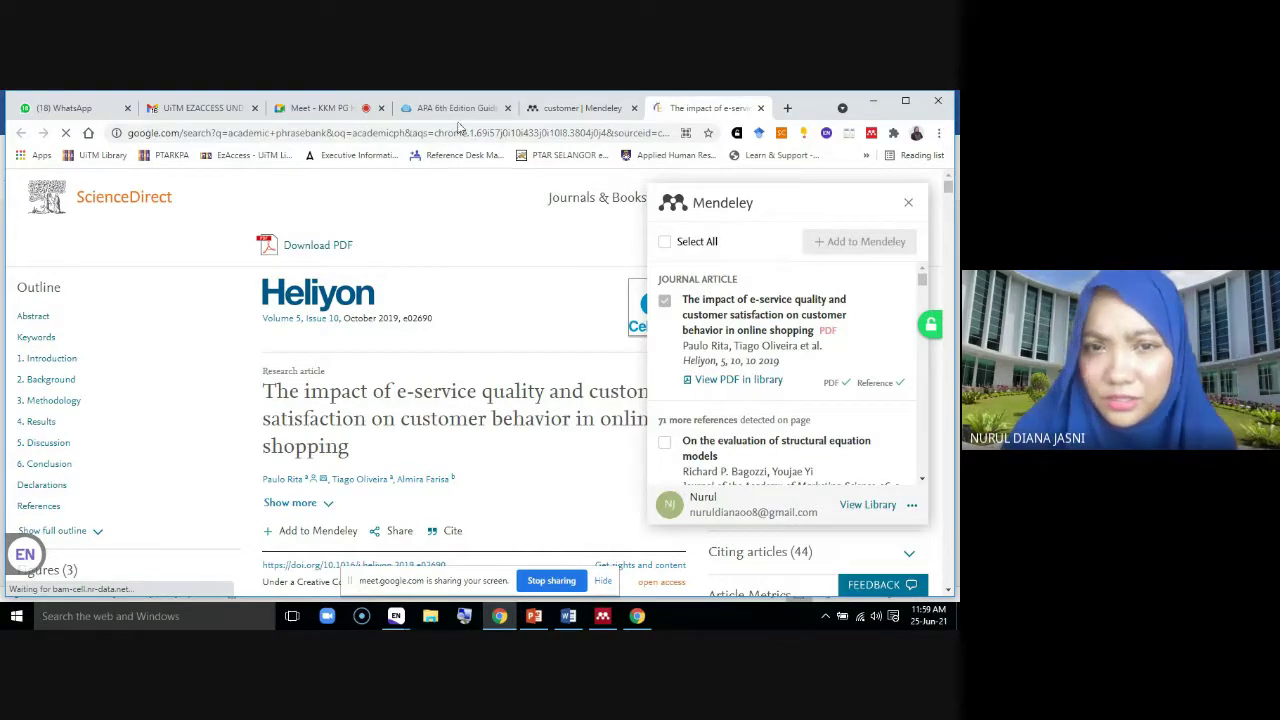
{"action": "left_click", "coordinate": [374, 133]}
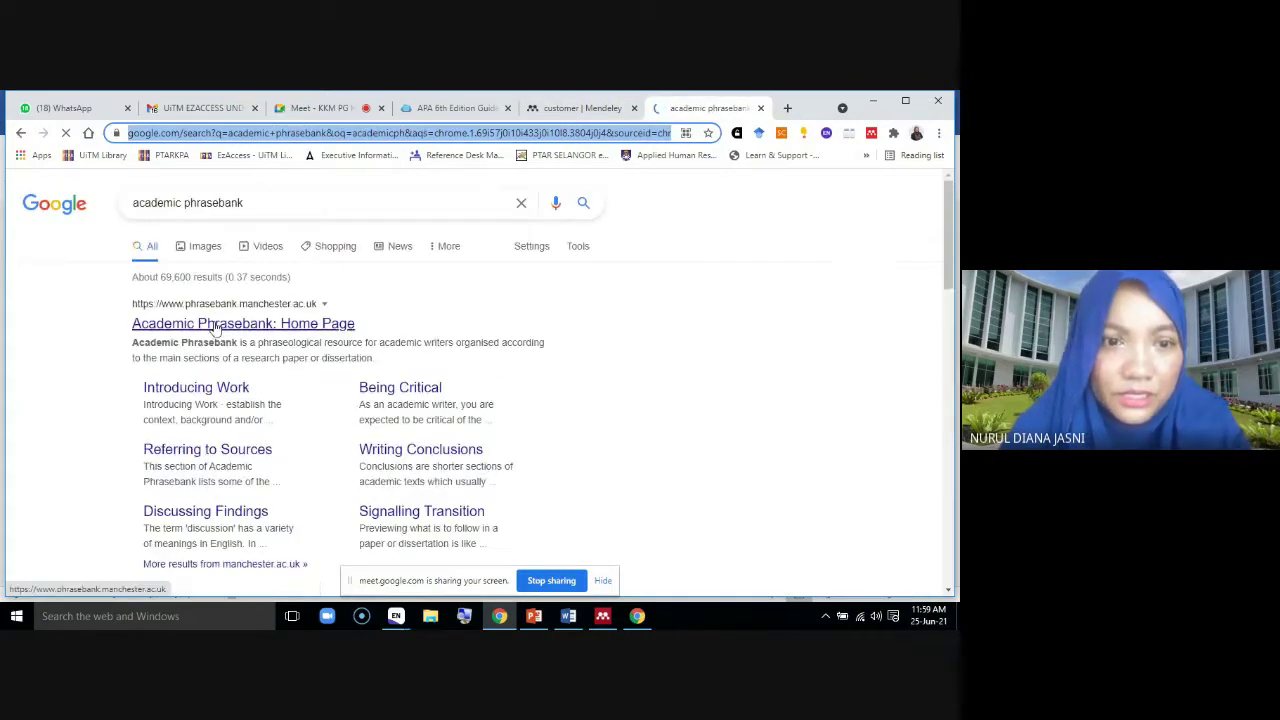
Open the University of Manchester's Academic Phrasebank home page
{"action": "left_click", "coordinate": [213, 325]}
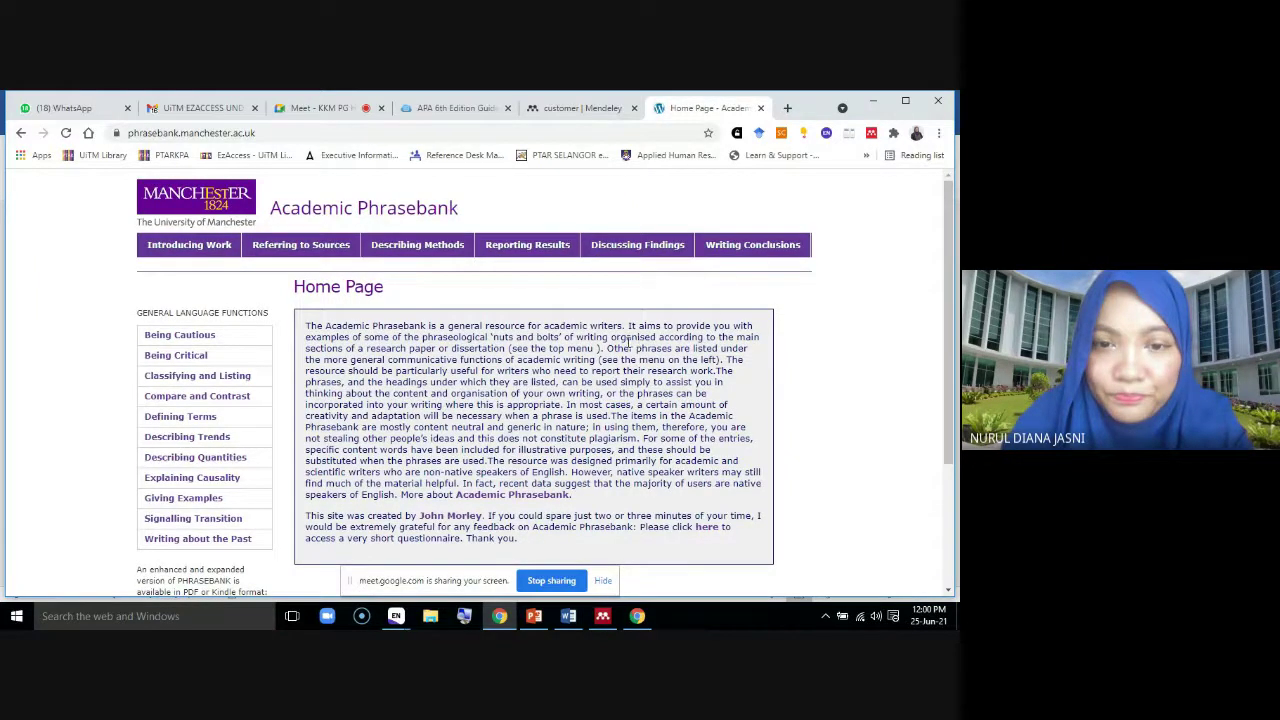
{"action": "scroll", "coordinate": [627, 343], "scroll_direction": "down", "scroll_amount": 1}
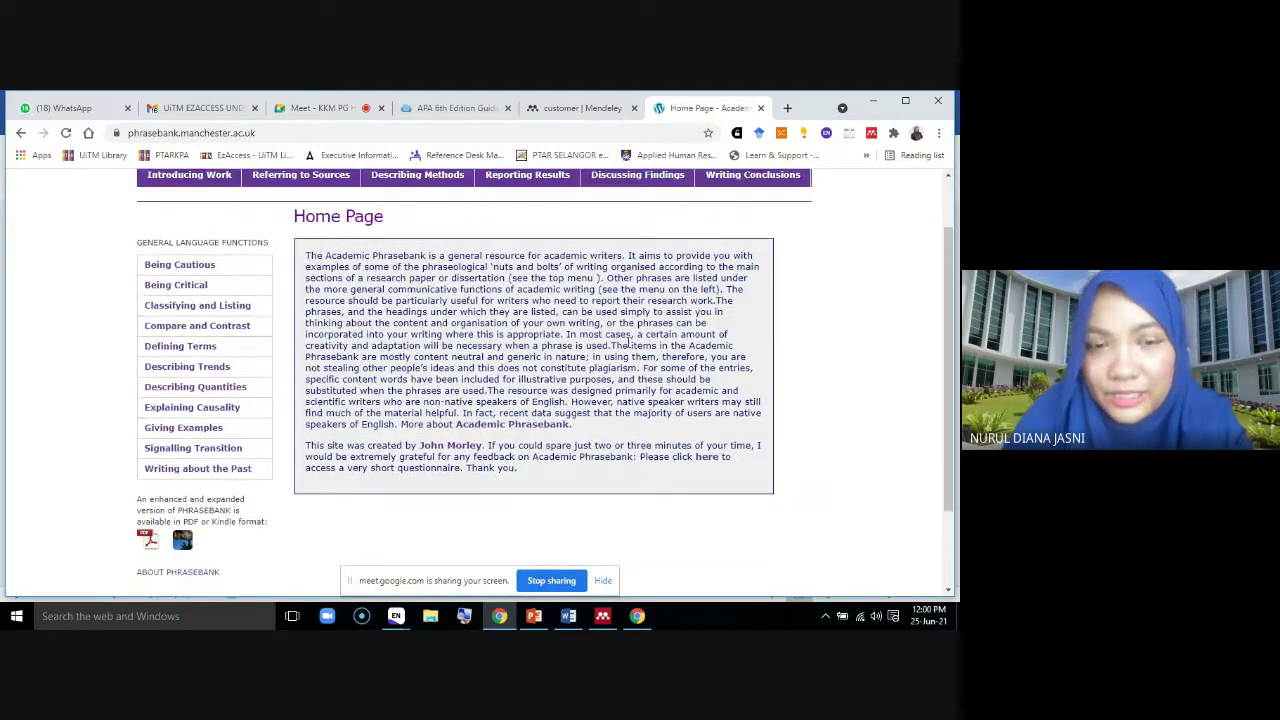
{"action": "scroll", "coordinate": [627, 343], "scroll_direction": "up", "scroll_amount": 1}
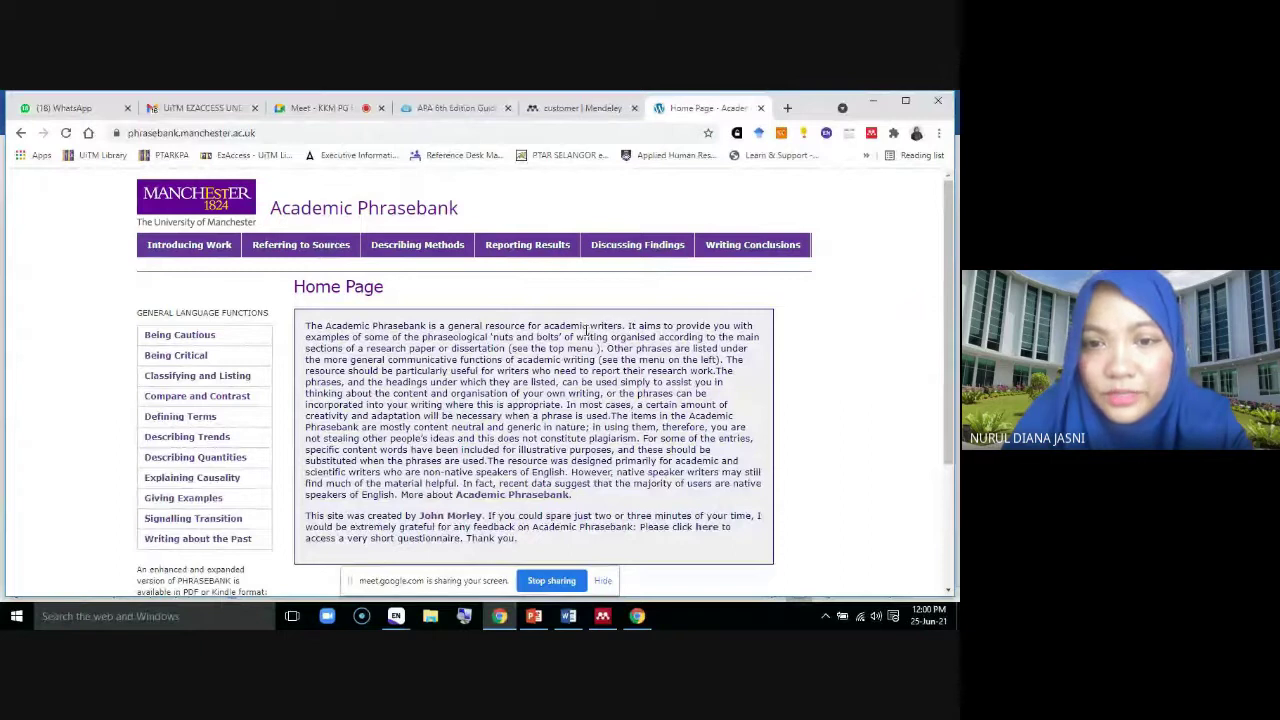
{"action": "left_click_drag", "start_coordinate": [618, 397], "coordinate": [720, 415]}
{"action": "left_click", "coordinate": [905, 382]}
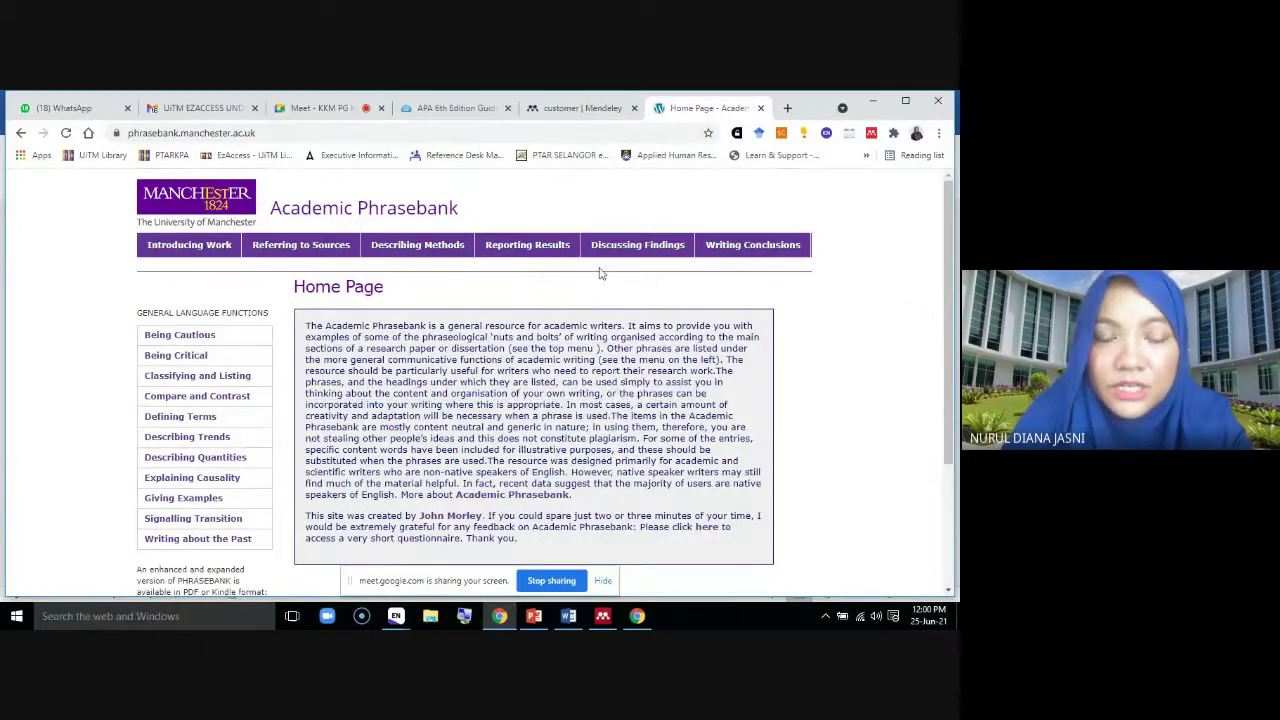
Go to the Being Cautious page and enlarge the page text twice
{"action": "left_click", "coordinate": [185, 338]}
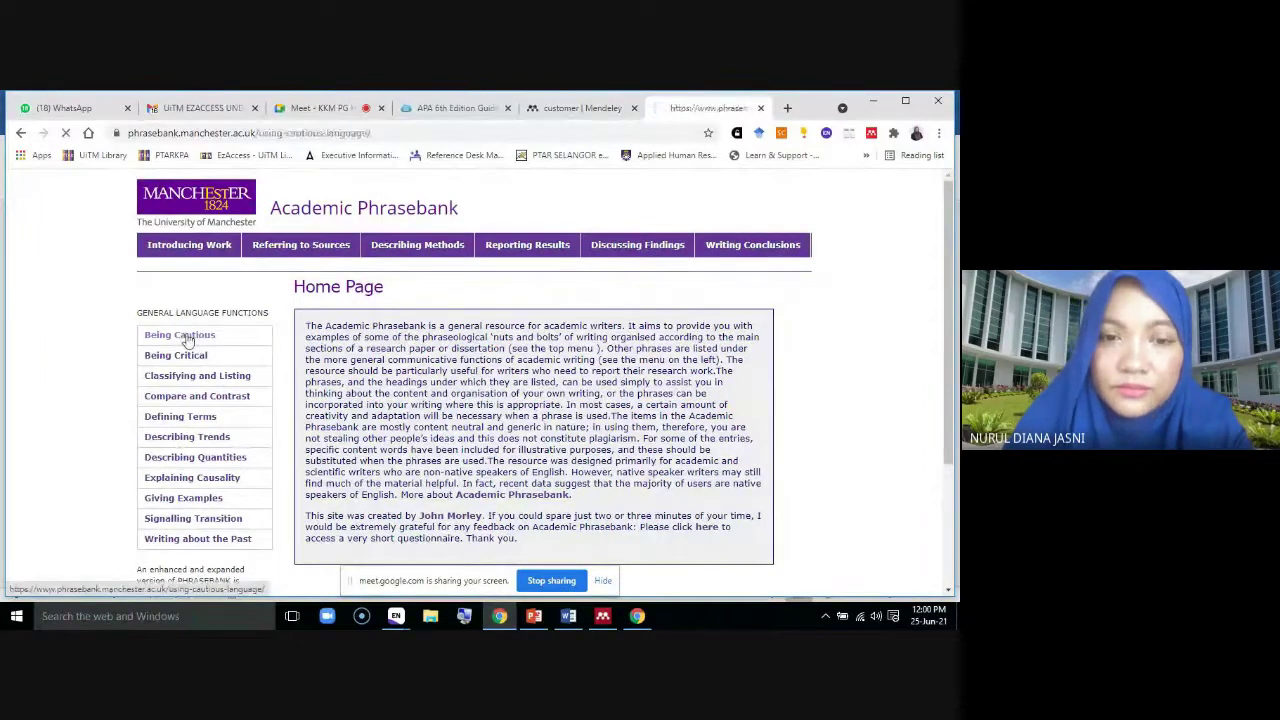
{"action": "scroll", "coordinate": [600, 400], "scroll_direction": "down", "scroll_amount": 1}
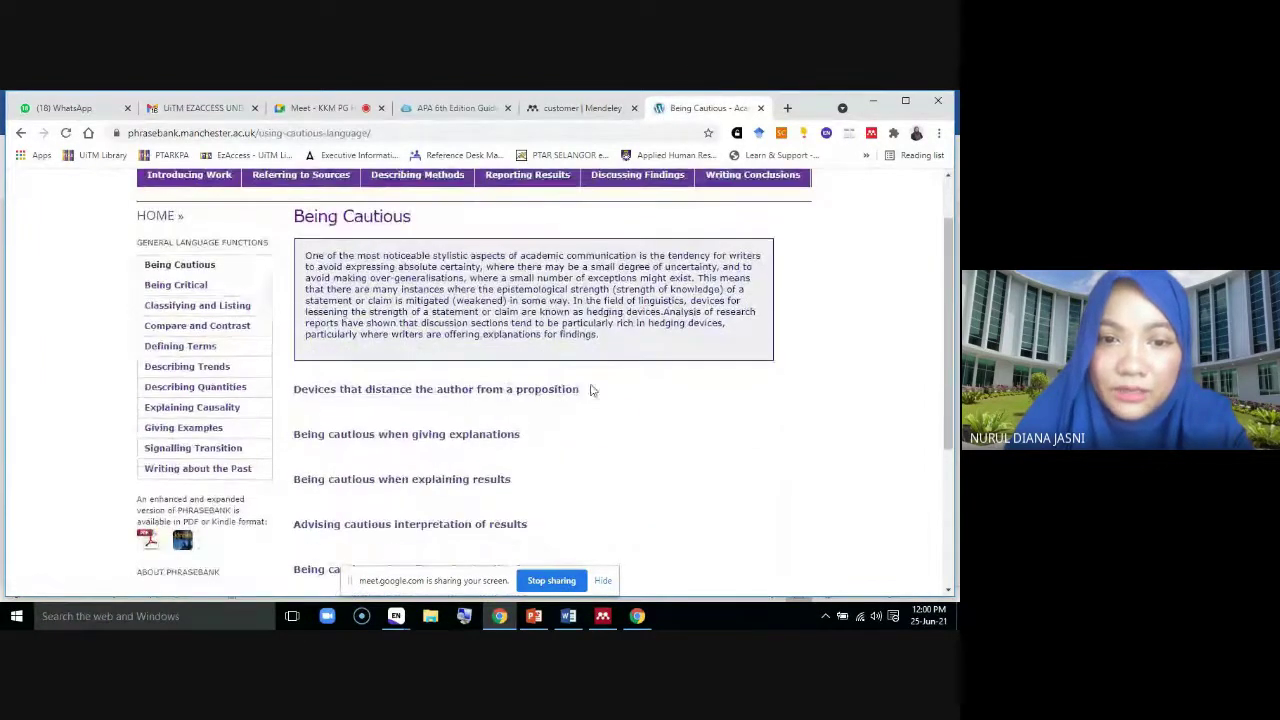
{"action": "left_click", "coordinate": [494, 392]}
{"action": "scroll", "coordinate": [494, 395], "scroll_direction": "down", "scroll_amount": 2}
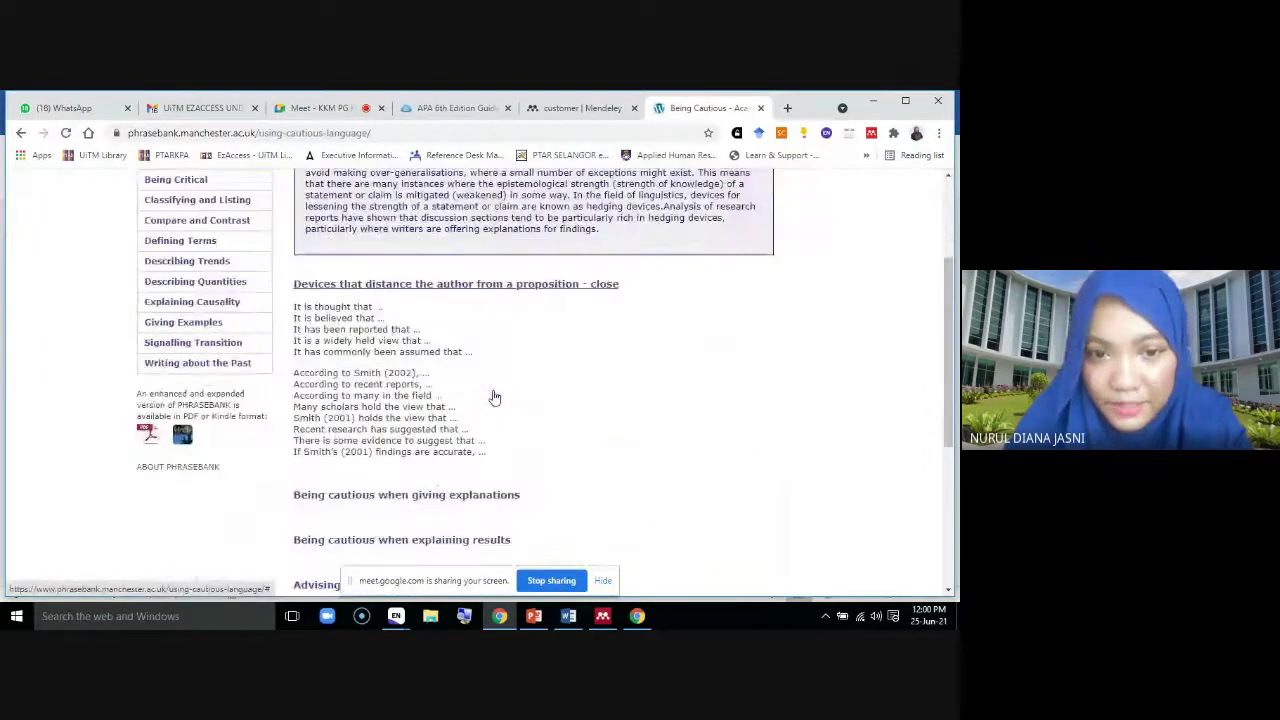
{"action": "left_click", "coordinate": [938, 133]}
{"action": "left_click", "coordinate": [890, 263]}
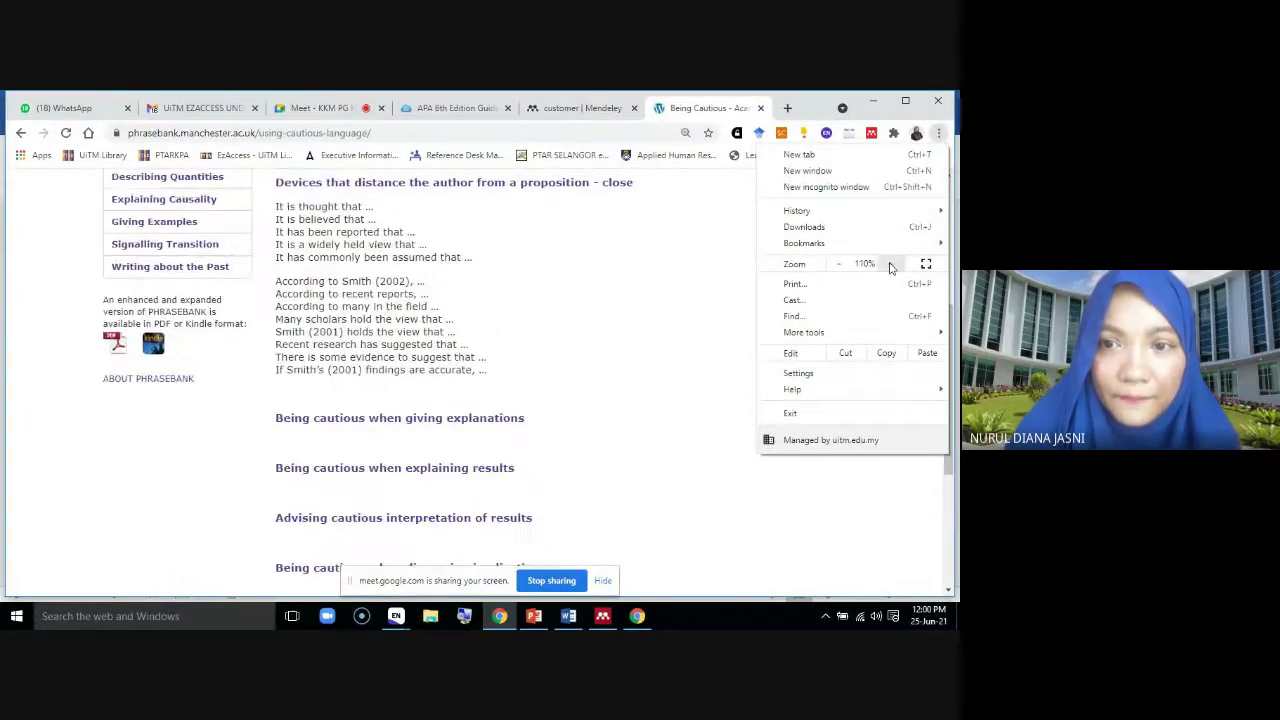
{"action": "left_click", "coordinate": [890, 263]}
{"action": "left_click", "coordinate": [605, 284]}
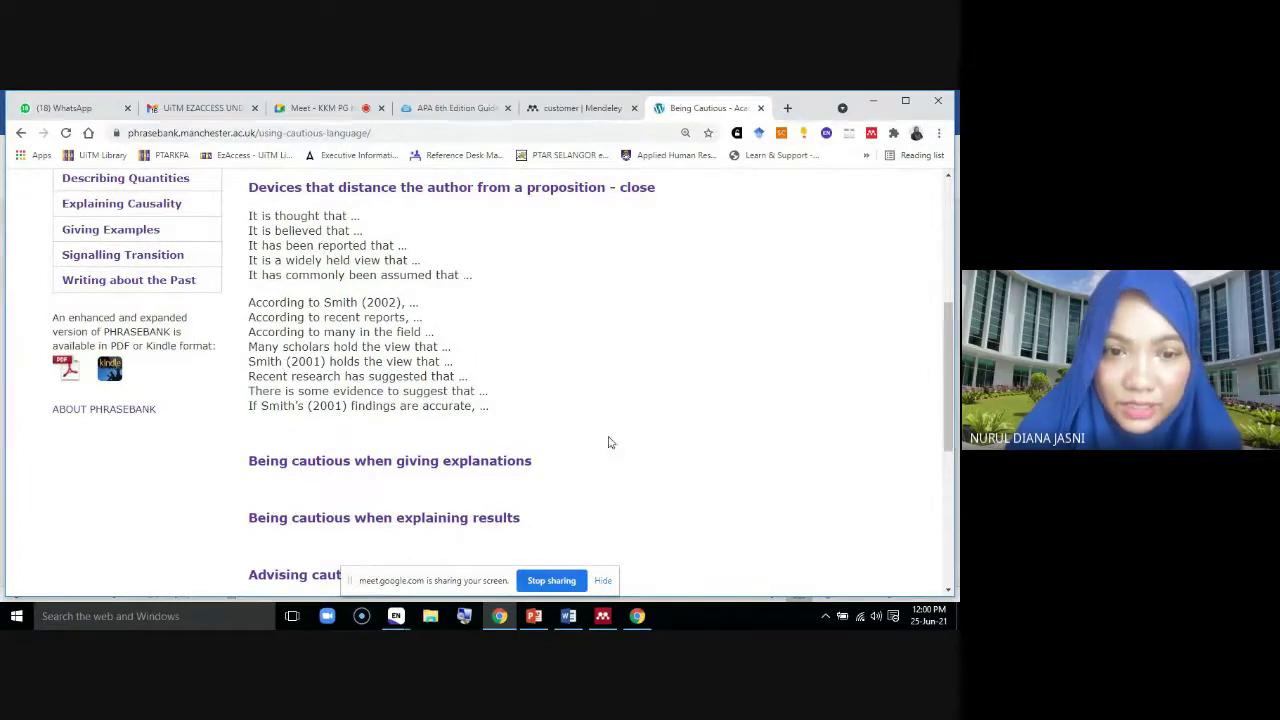
Copy 'The findings of this study suggest that' from the implications phrases and return to Word
{"action": "left_click", "coordinate": [452, 461]}
{"action": "scroll", "coordinate": [452, 461], "scroll_direction": "down", "scroll_amount": 3}
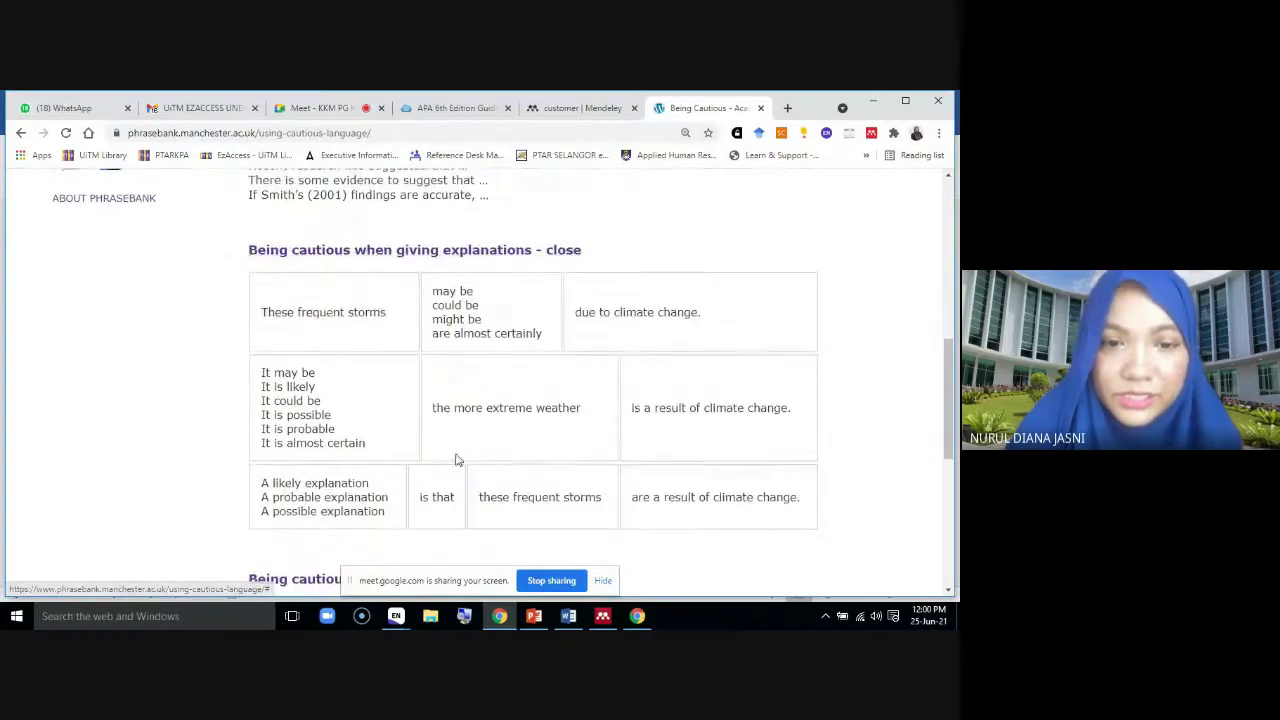
{"action": "scroll", "coordinate": [455, 458], "scroll_direction": "down", "scroll_amount": 4}
{"action": "left_click", "coordinate": [437, 341]}
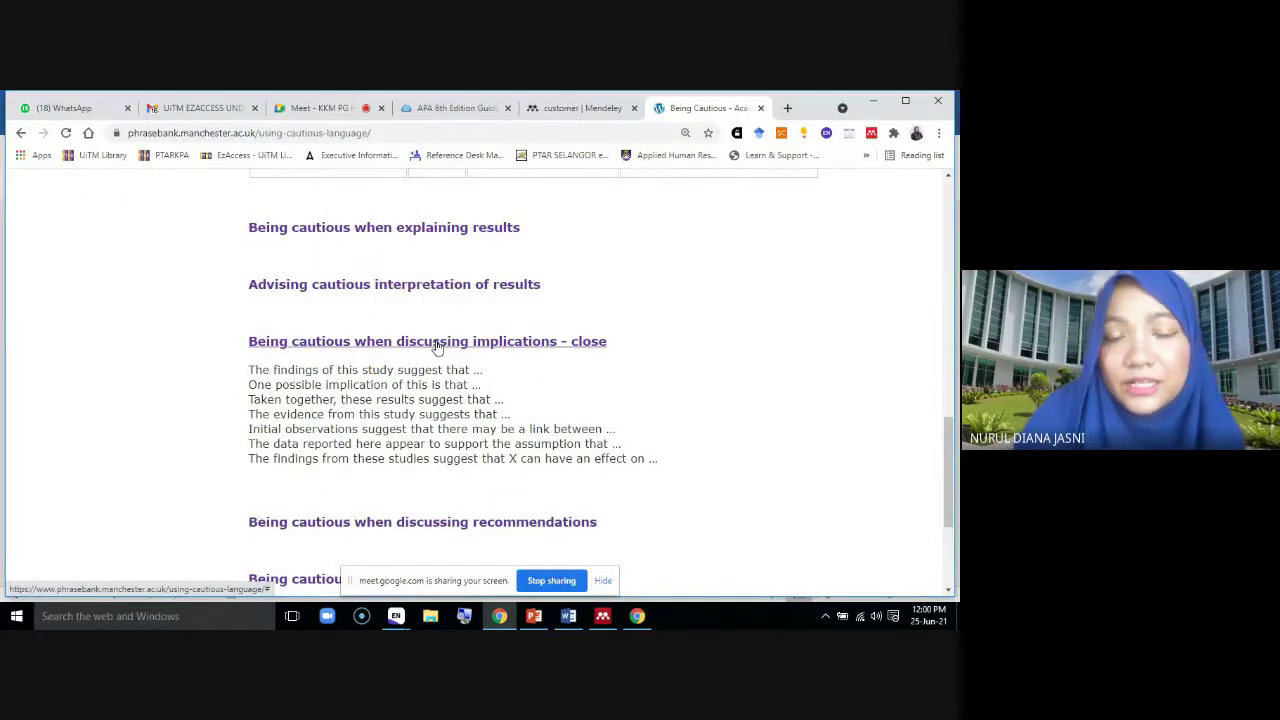
{"action": "left_click_drag", "start_coordinate": [476, 369], "coordinate": [476, 370]}
{"action": "left_click", "coordinate": [257, 371]}
{"action": "right_click", "coordinate": [456, 371]}
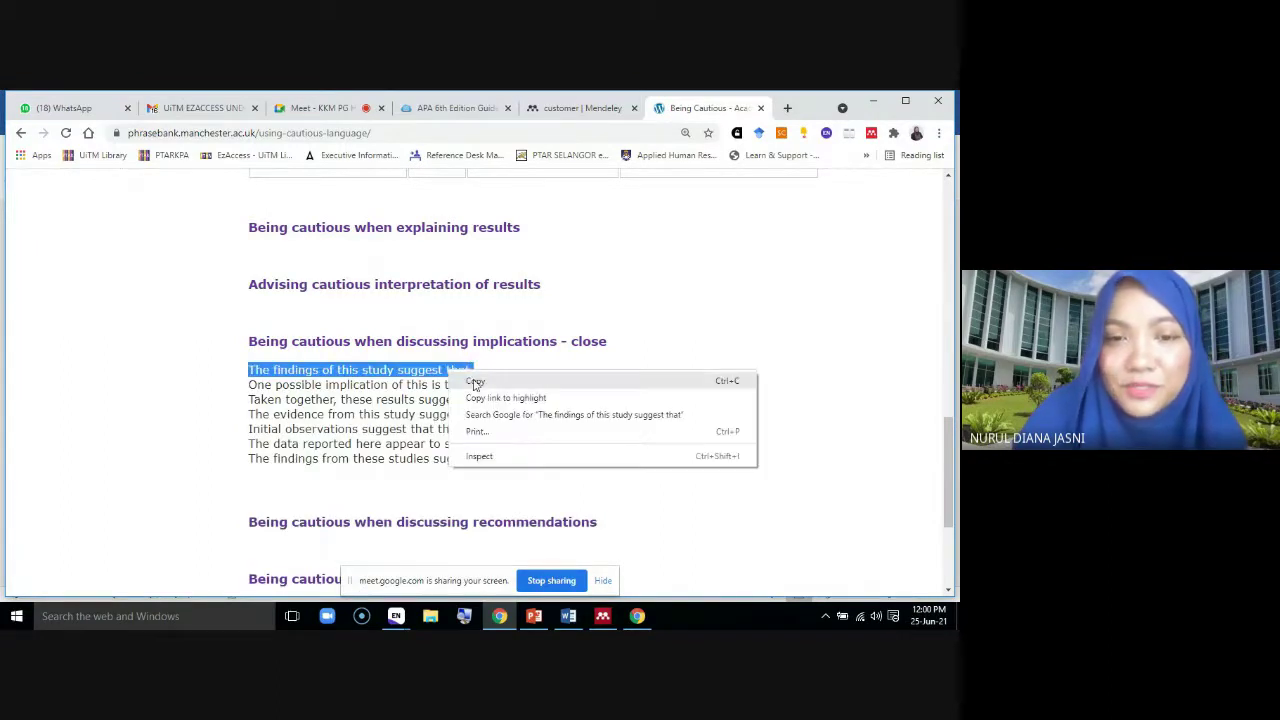
{"action": "left_click", "coordinate": [475, 382]}
{"action": "left_click", "coordinate": [568, 616]}
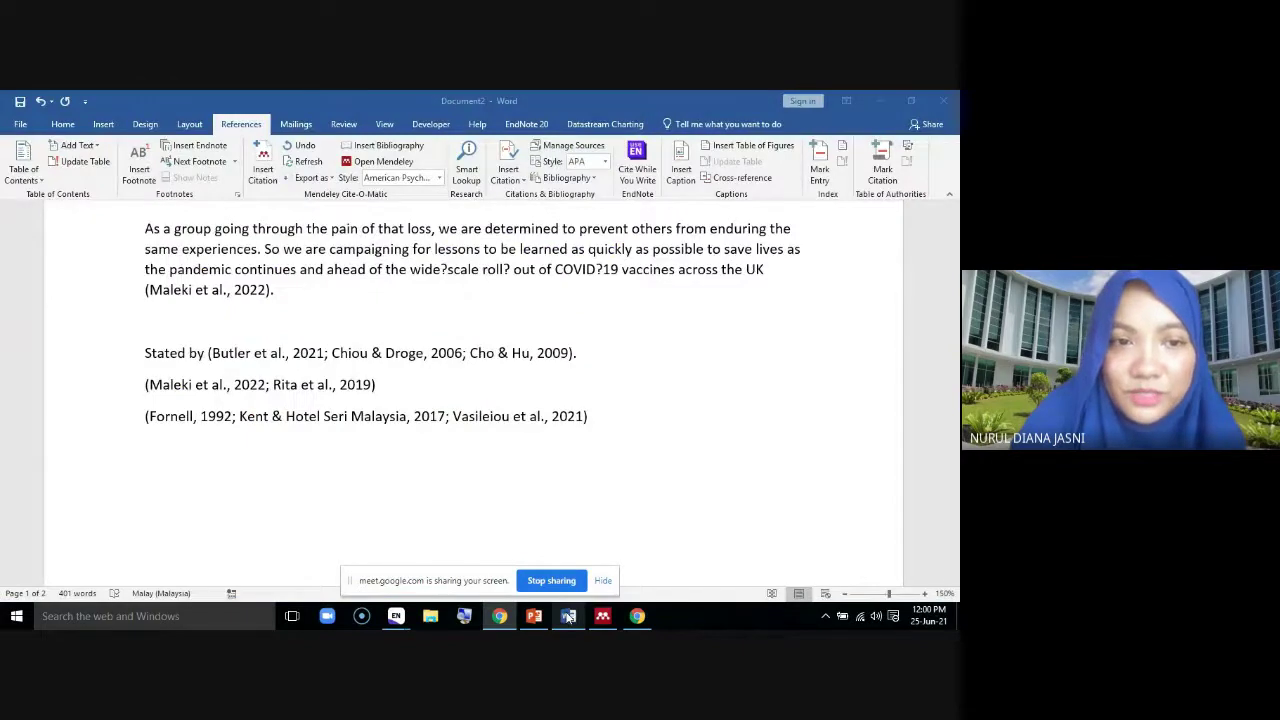
Paste the copied phrase on a new line above the 'As a group' paragraph
{"action": "scroll", "coordinate": [184, 268], "scroll_direction": "up", "scroll_amount": 2}
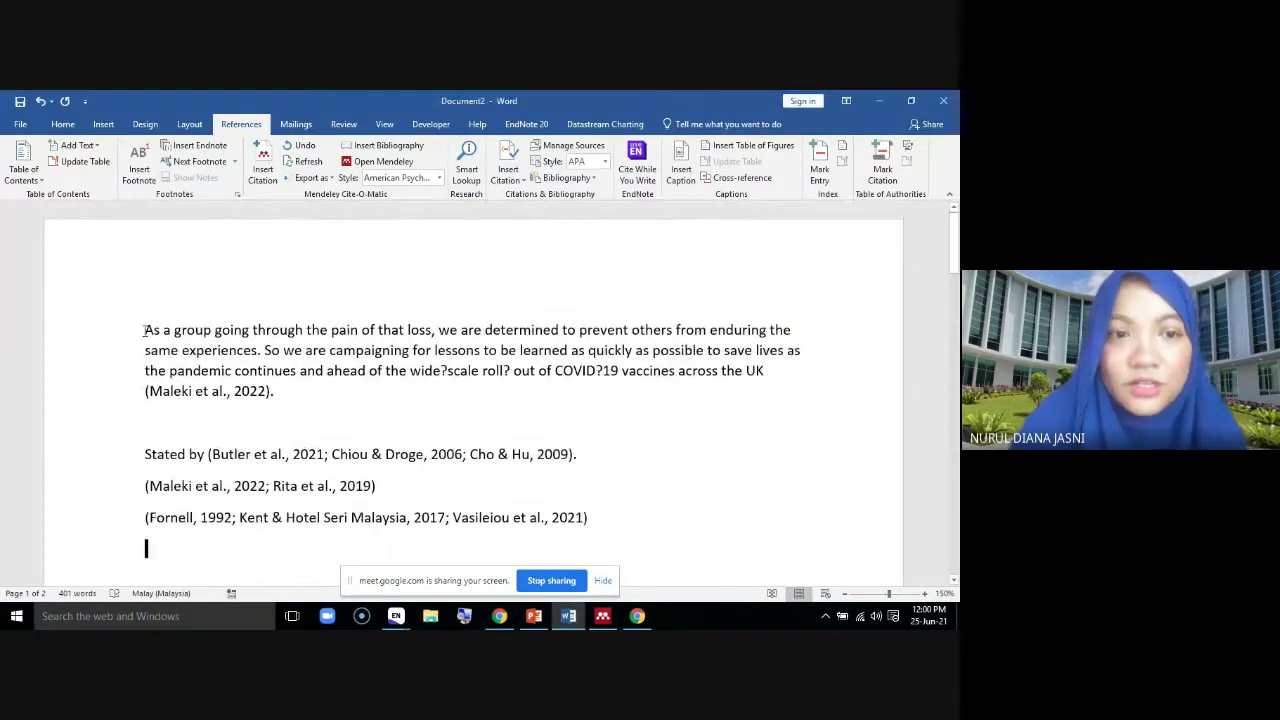
{"action": "left_click", "coordinate": [143, 331]}
{"action": "key", "text": "Return"}
{"action": "key", "text": "Return"}
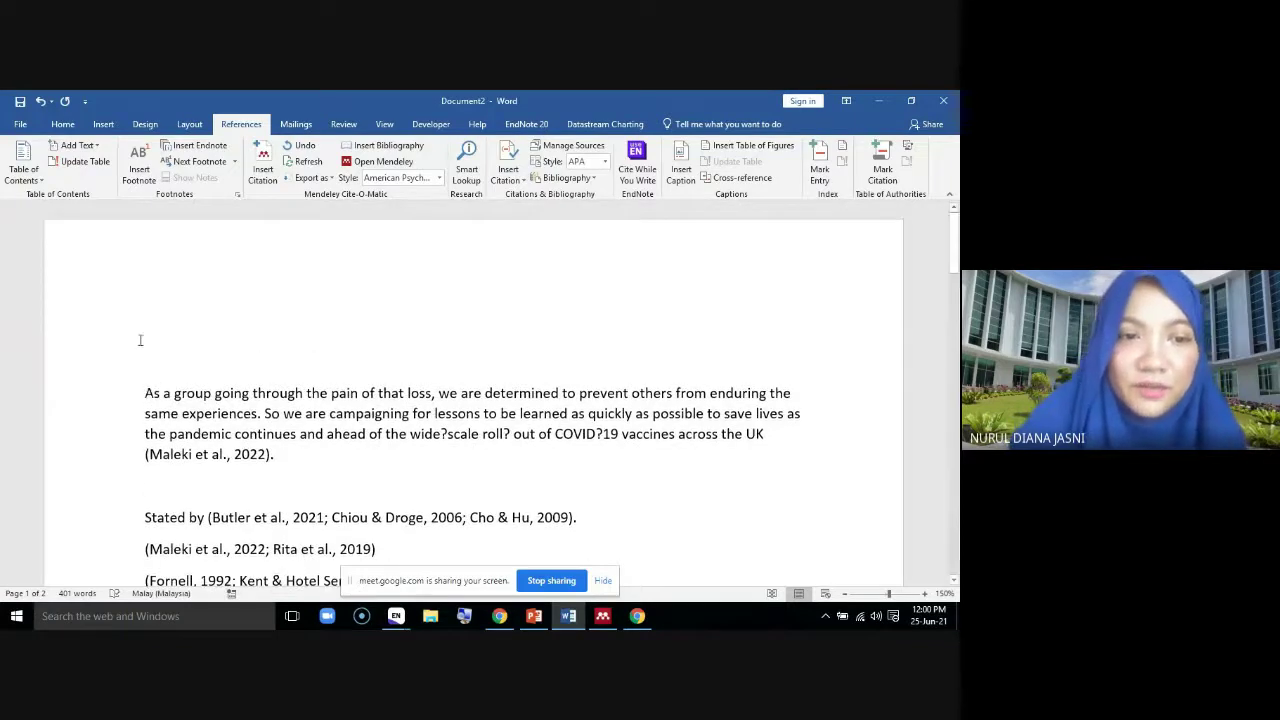
{"action": "left_click", "coordinate": [147, 361]}
{"action": "right_click", "coordinate": [150, 361]}
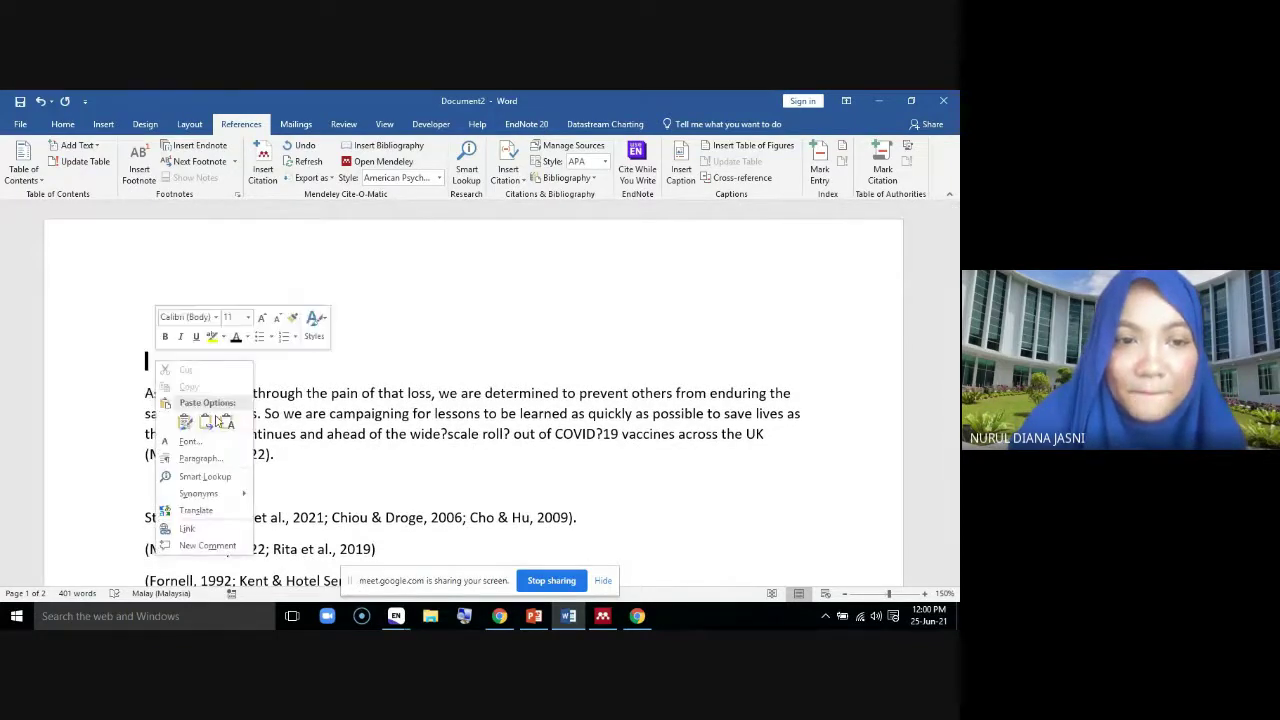
{"action": "key", "text": "Escape"}
{"action": "key", "text": "ctrl+v"}
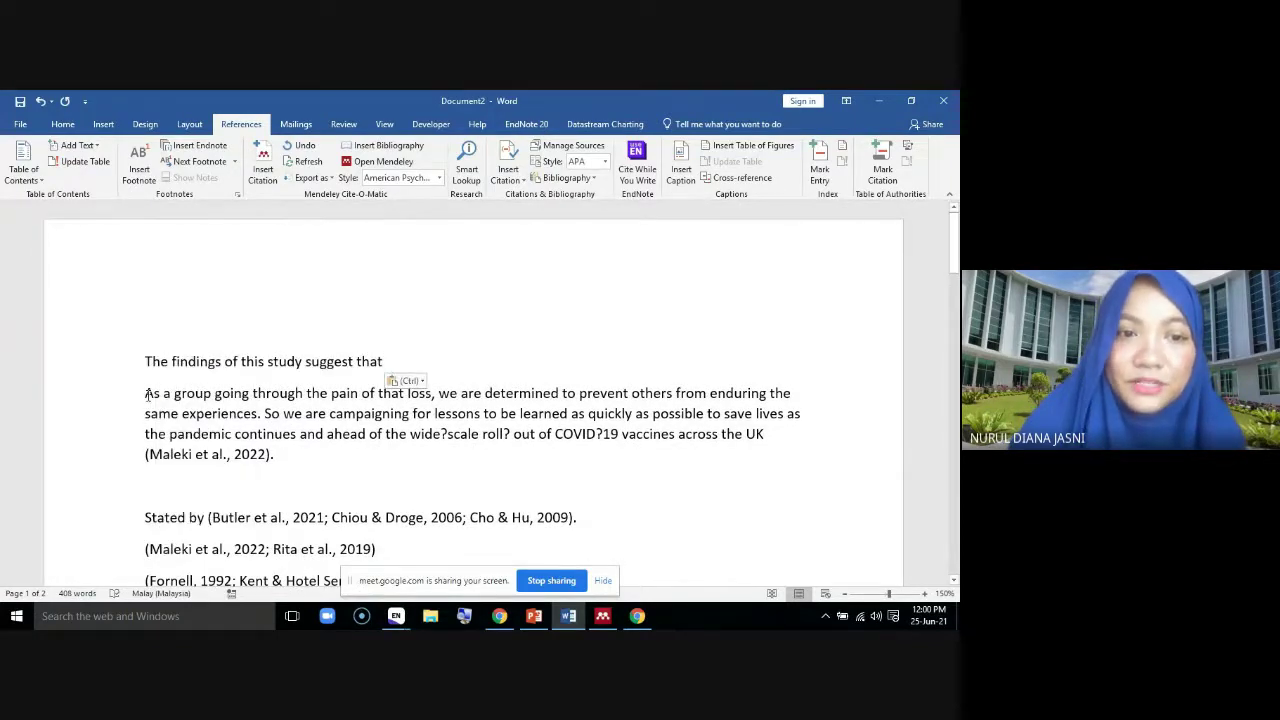
Join the paragraph onto the pasted phrase and change 'As' to lowercase 'as'
{"action": "left_click", "coordinate": [146, 393]}
{"action": "key", "text": "BackSpace"}
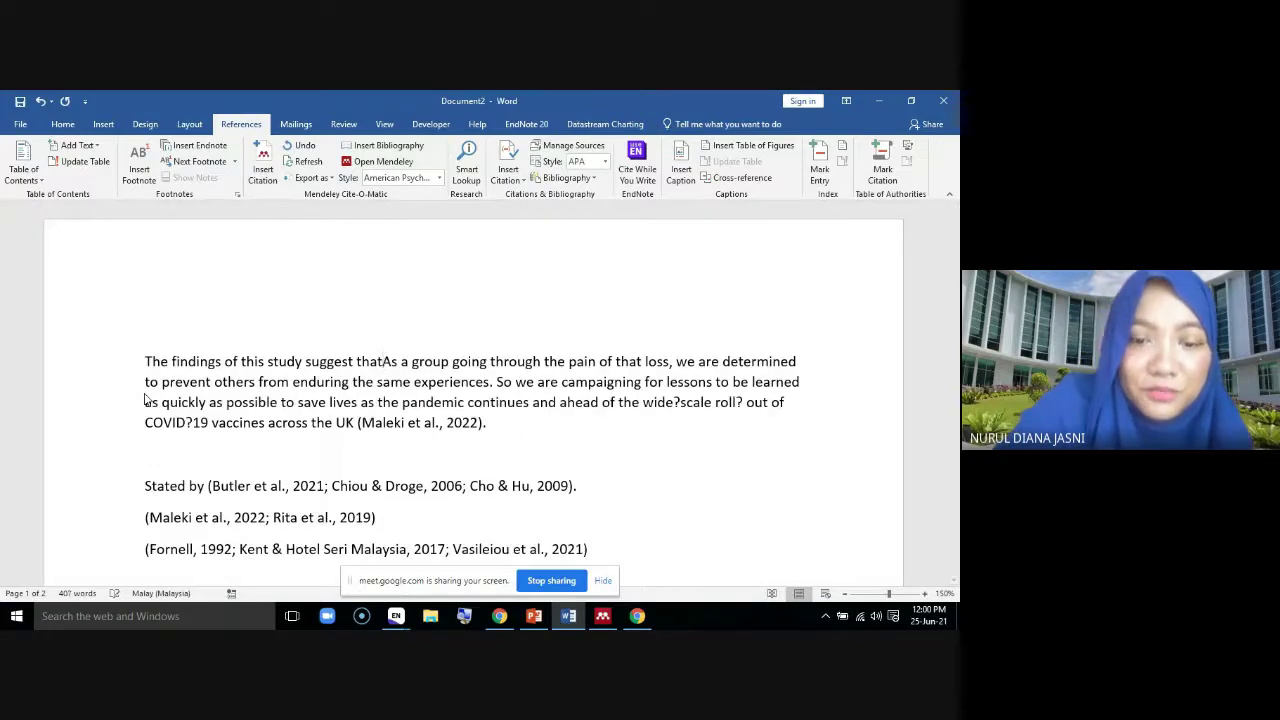
{"action": "left_click", "coordinate": [400, 361]}
{"action": "key", "text": "BackSpace"}
{"action": "key", "text": "BackSpace"}
{"action": "type", "text": "as"}
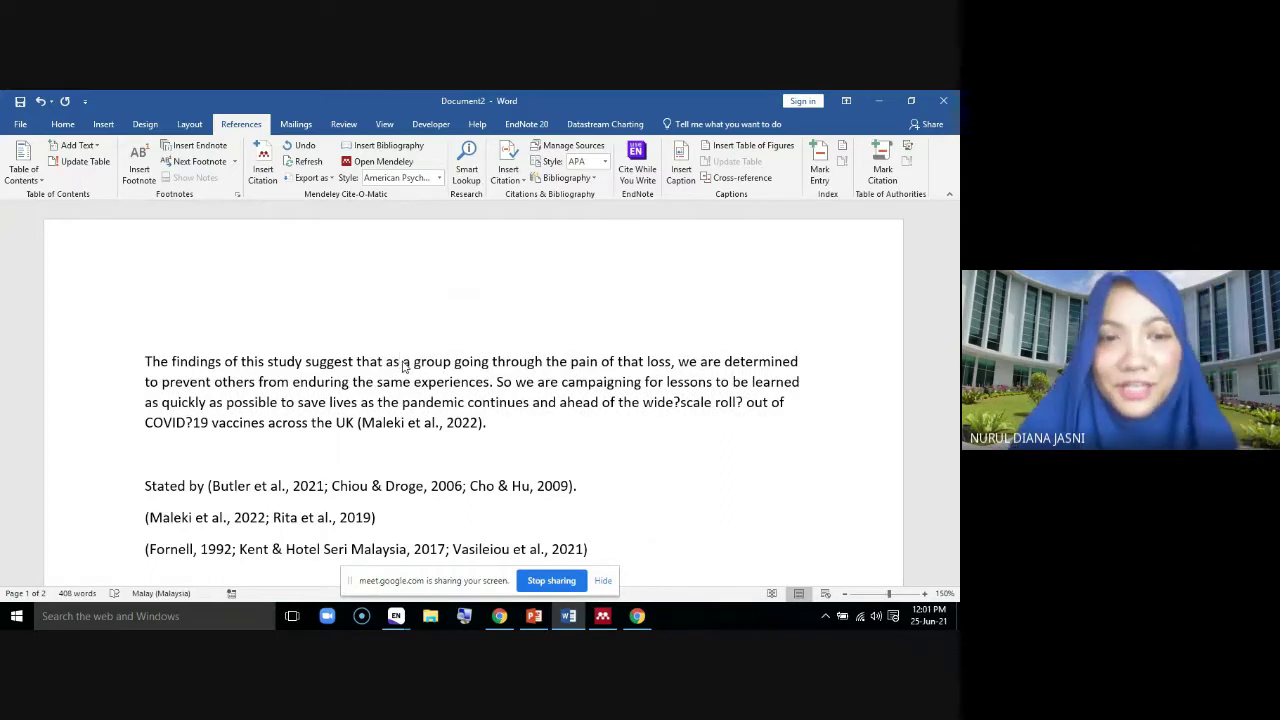
{"action": "left_click", "coordinate": [558, 425]}
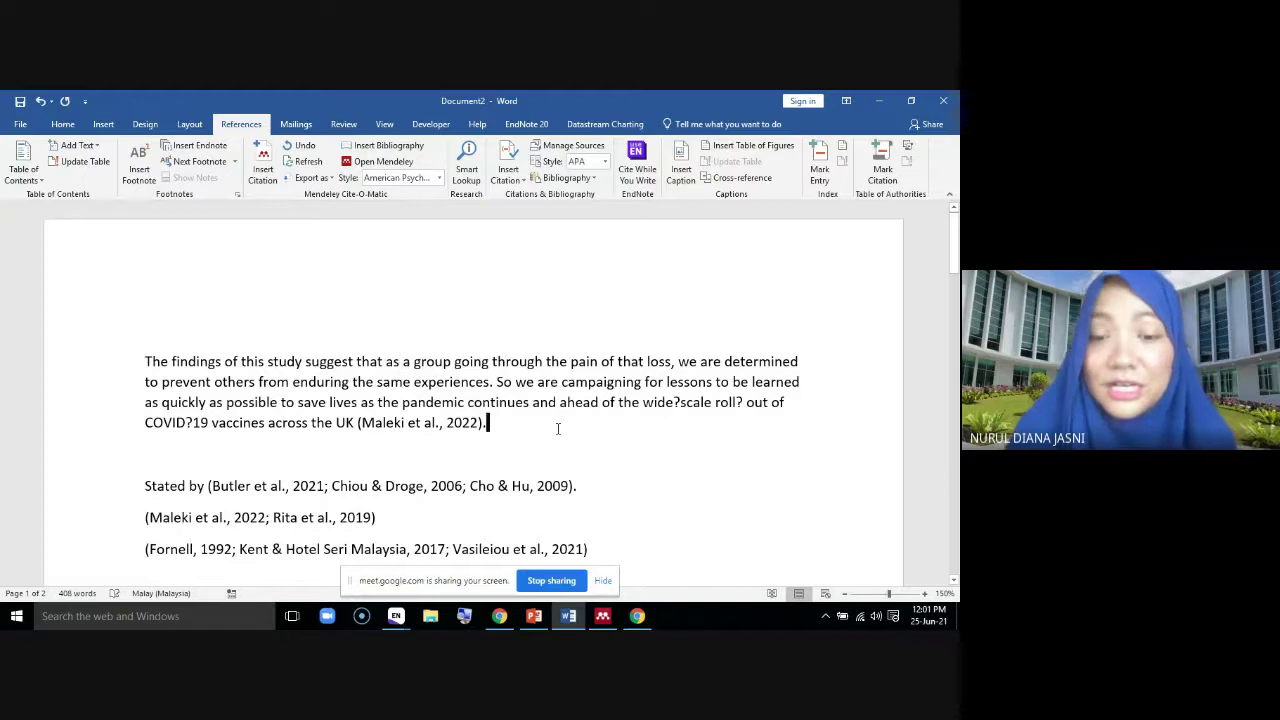
Glance over the Being Cautious phrase page, then bring Mendeley Desktop's Recently Added list forward
{"action": "left_click", "coordinate": [637, 616]}
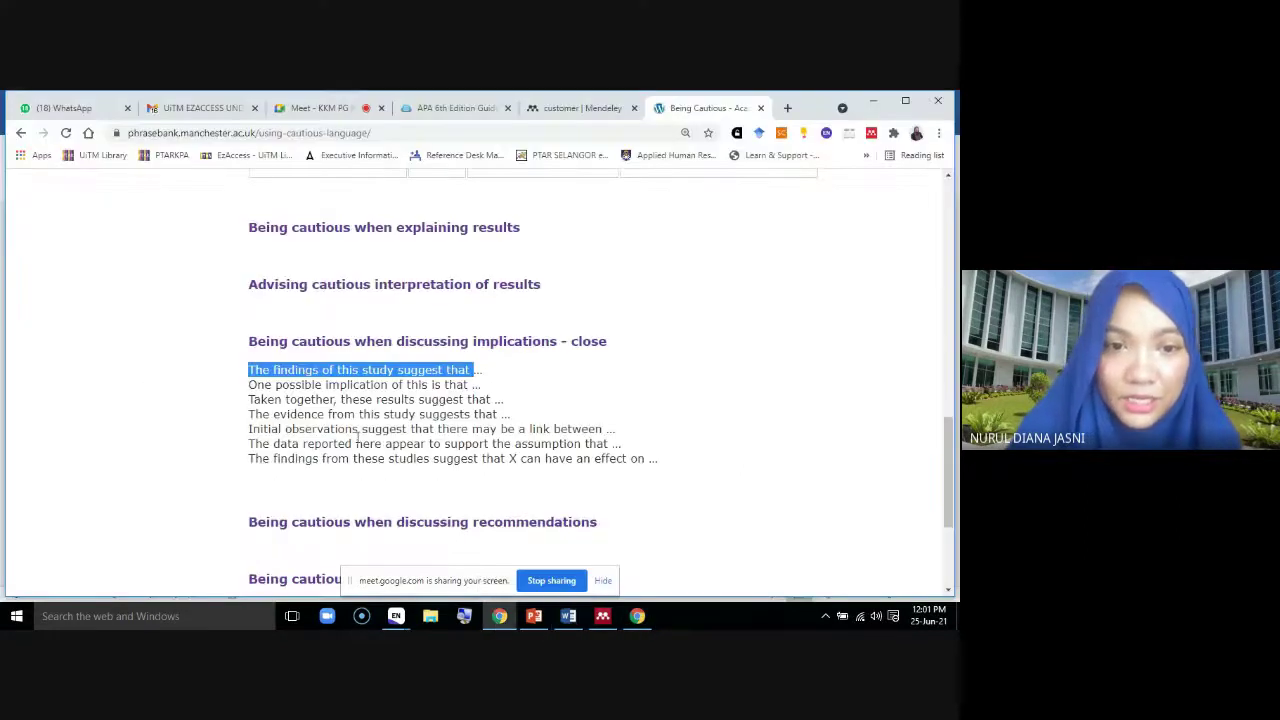
{"action": "scroll", "coordinate": [357, 438], "scroll_direction": "down", "scroll_amount": 1}
{"action": "scroll", "coordinate": [357, 438], "scroll_direction": "up", "scroll_amount": 8}
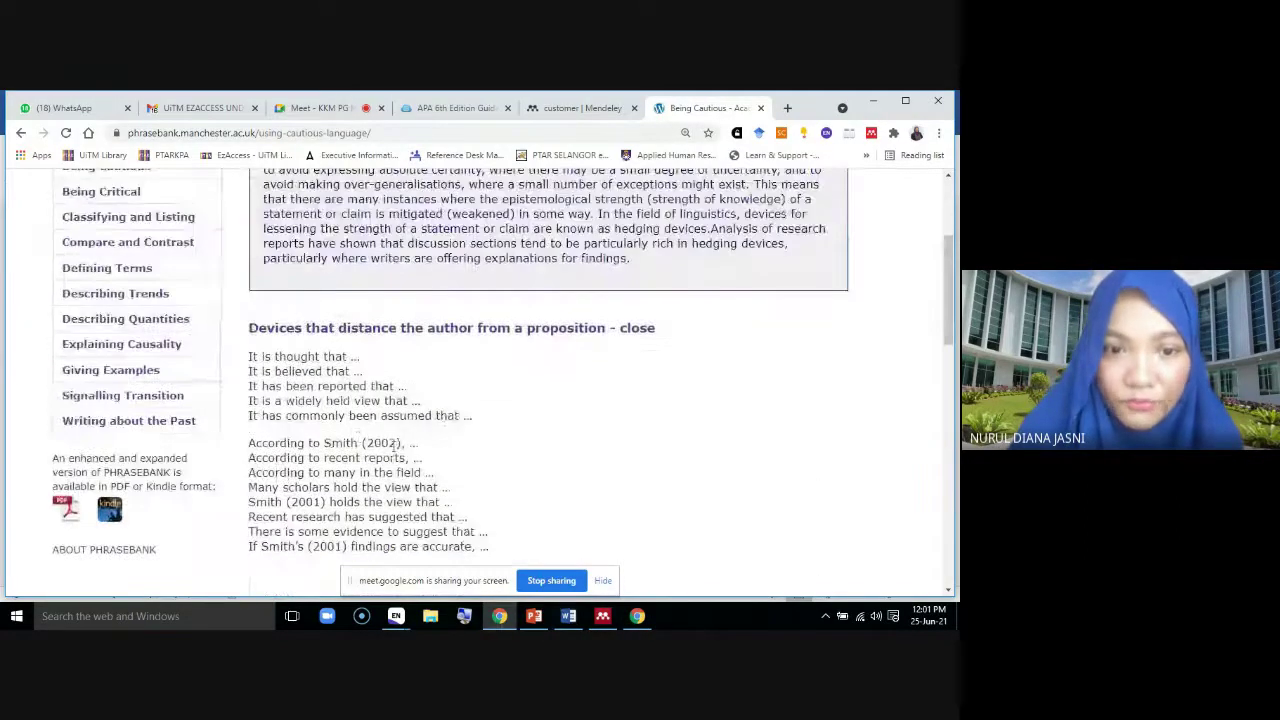
{"action": "scroll", "coordinate": [392, 444], "scroll_direction": "down", "scroll_amount": 1}
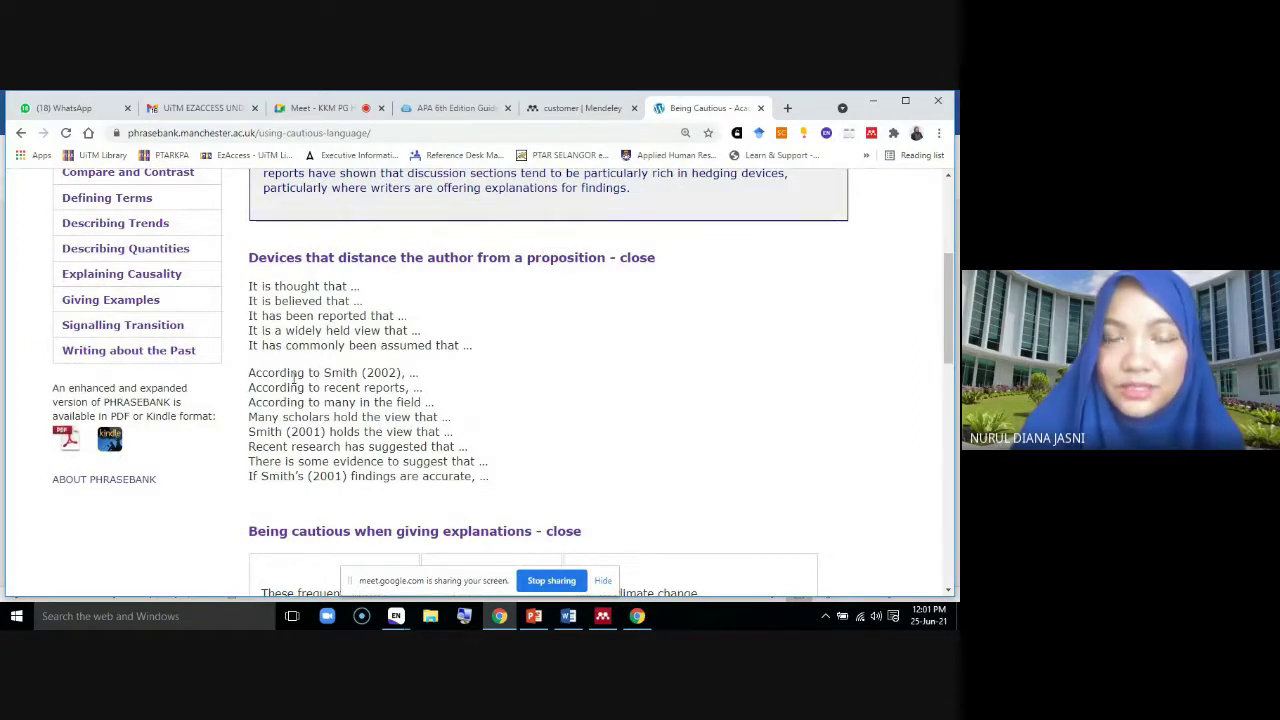
{"action": "left_click", "coordinate": [603, 618]}
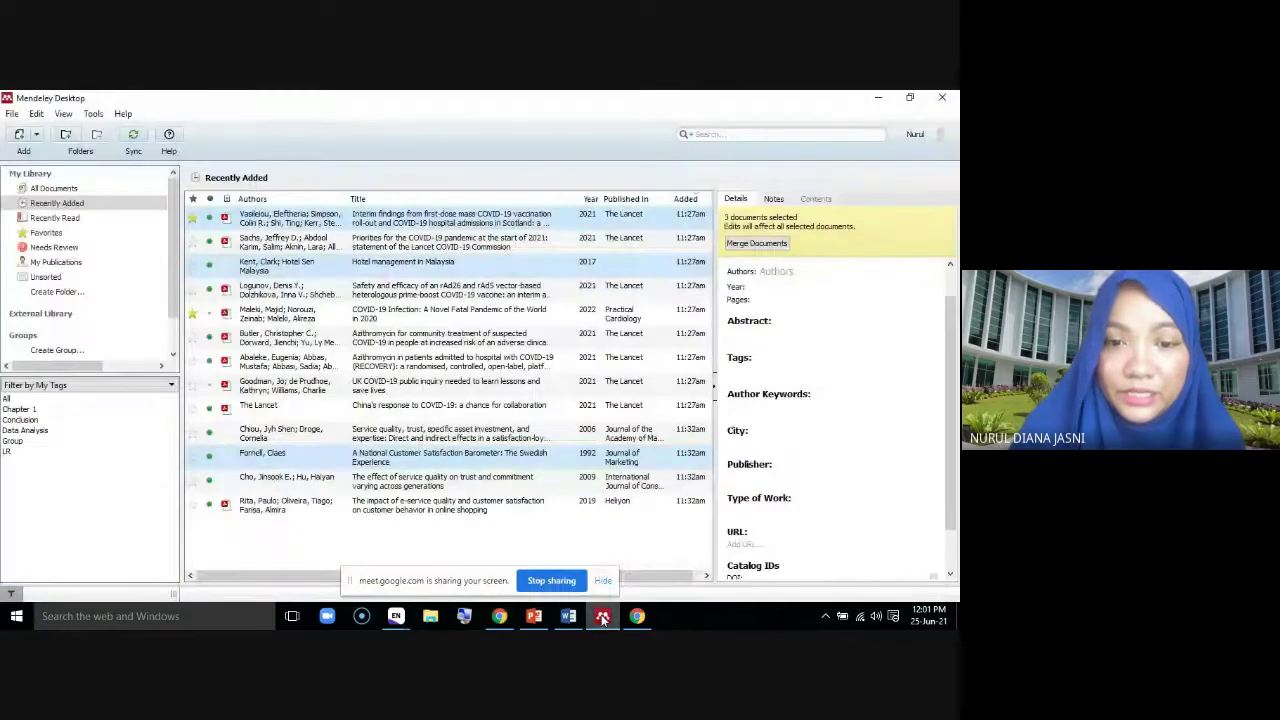
On a new line, insert a Mendeley citation for Fornell 1992 preceded by 'According to '
{"action": "left_click", "coordinate": [568, 616]}
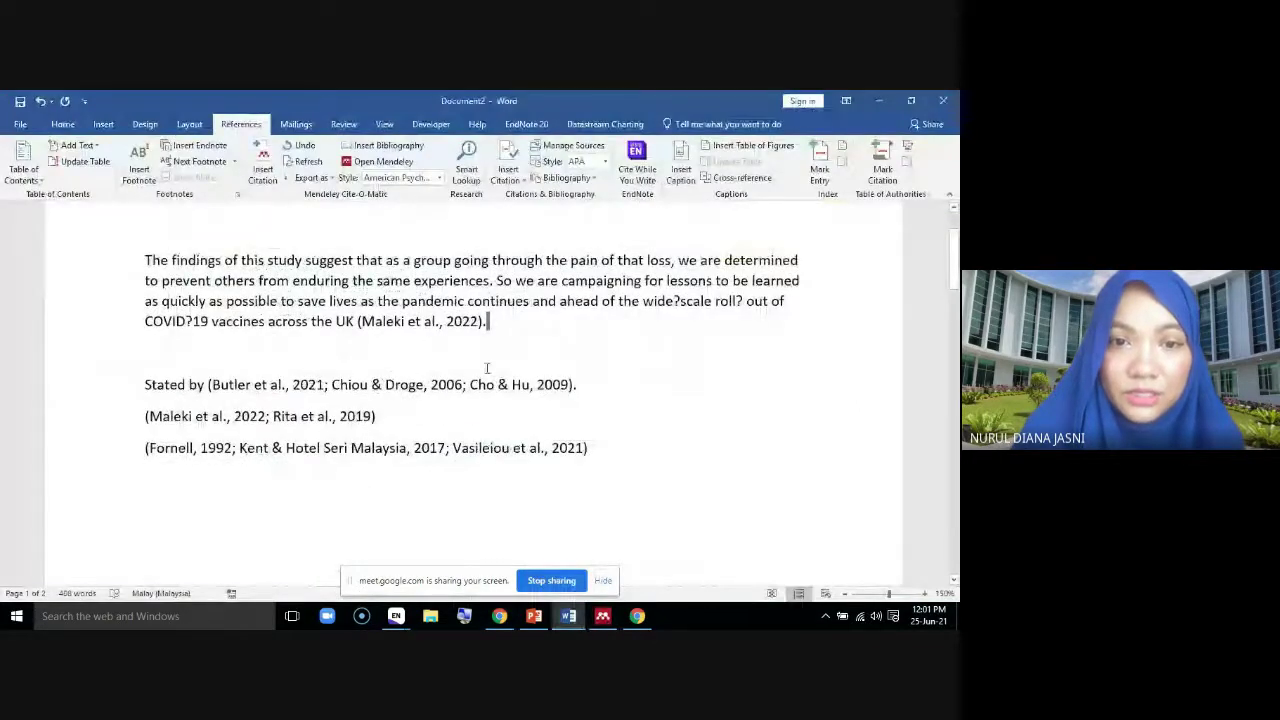
{"action": "key", "text": "Return"}
{"action": "key", "text": "Return"}
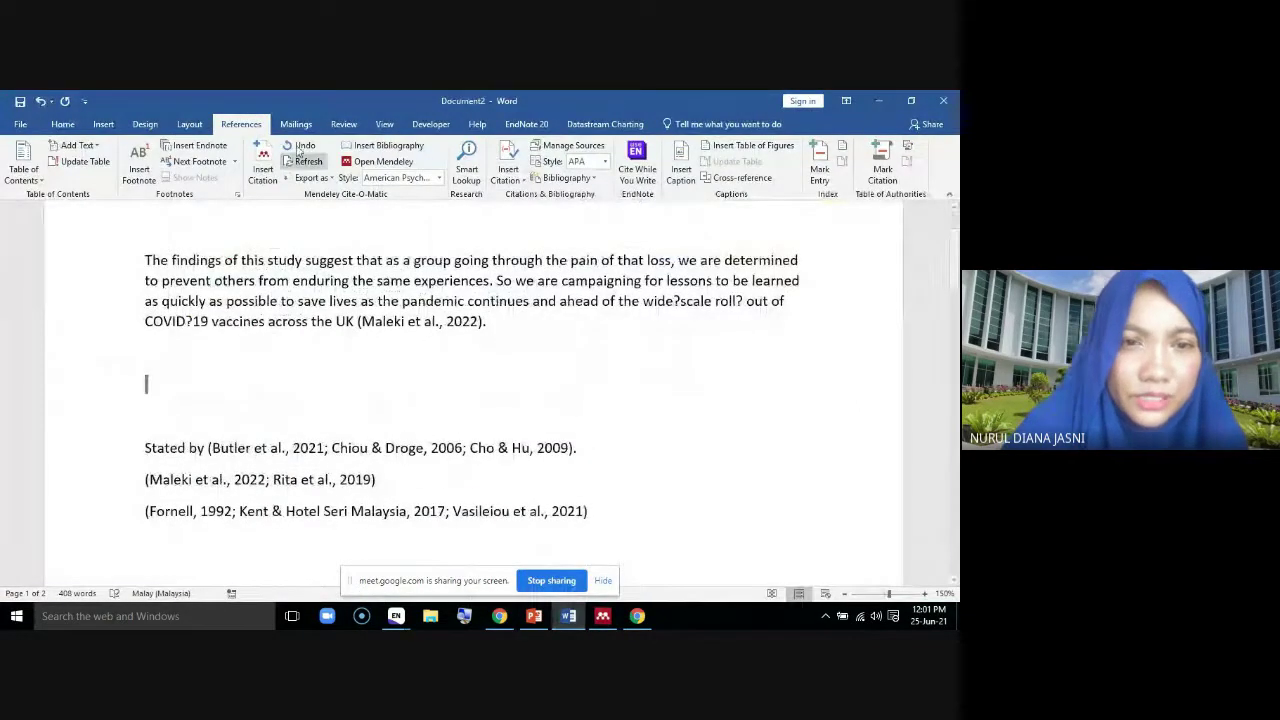
{"action": "left_click", "coordinate": [268, 170]}
{"action": "left_click", "coordinate": [266, 428]}
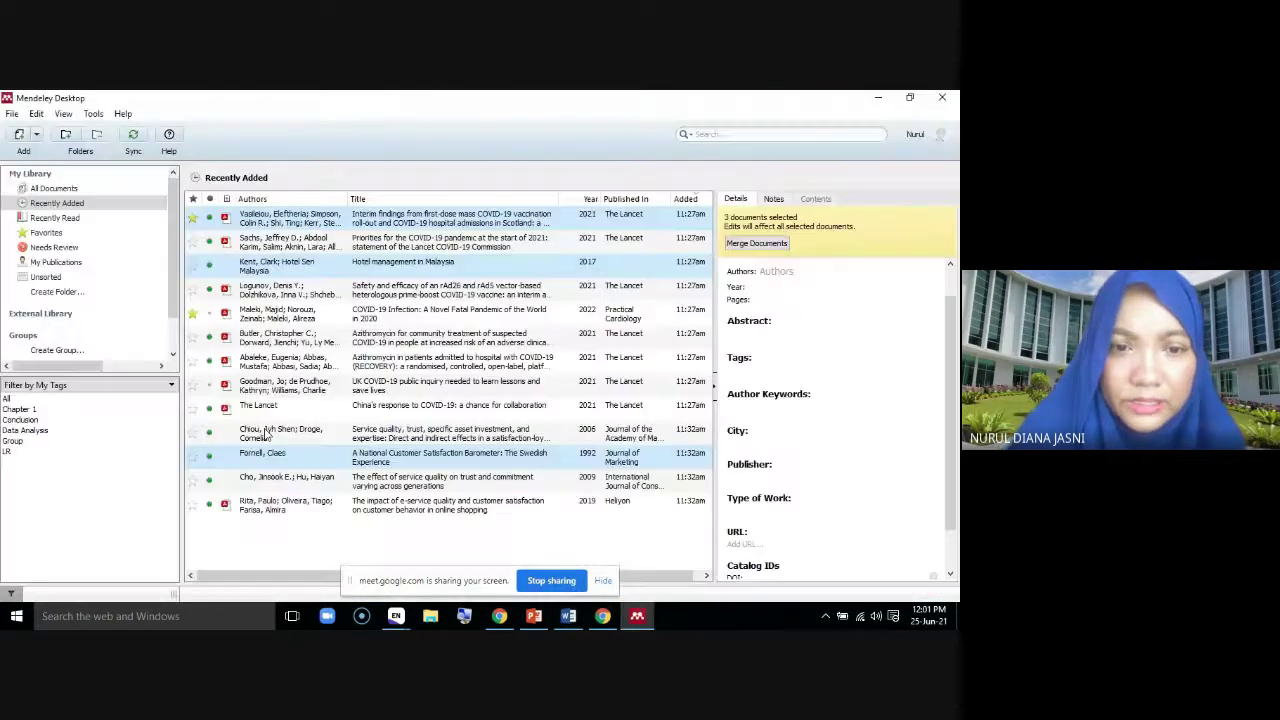
{"action": "left_click", "coordinate": [284, 458]}
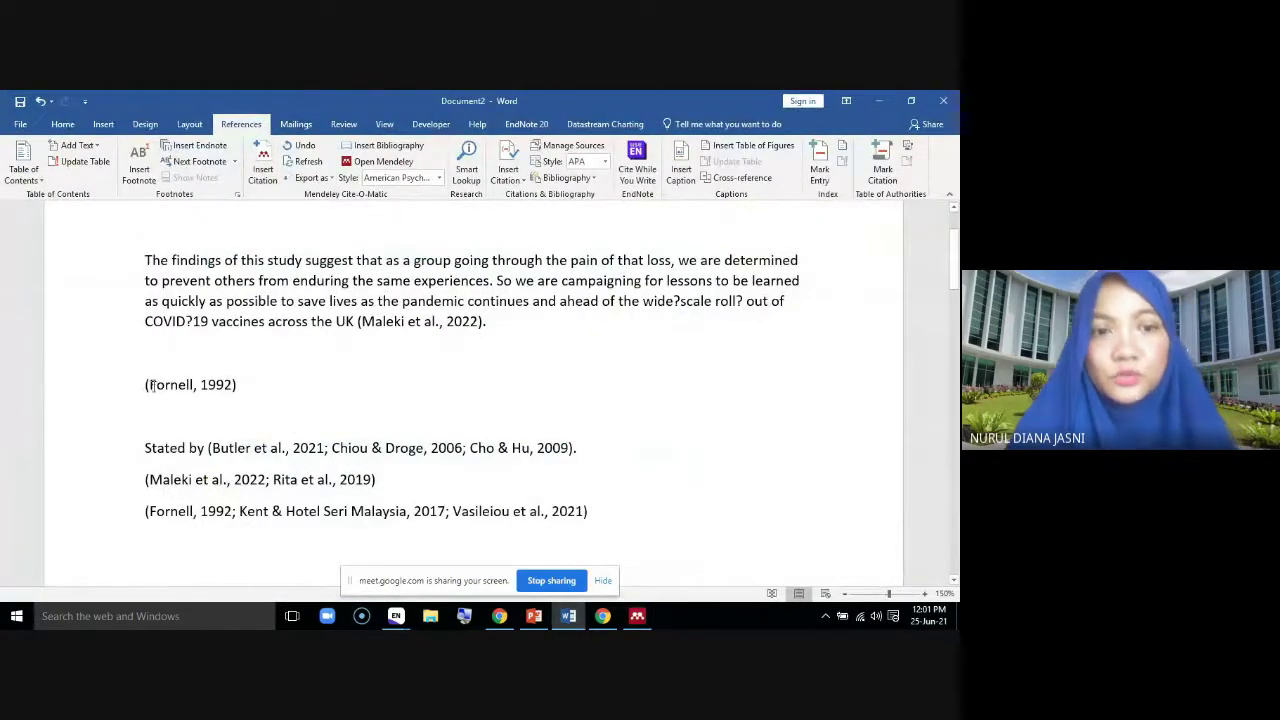
{"action": "left_click", "coordinate": [145, 385]}
{"action": "type", "text": "Accordin"}
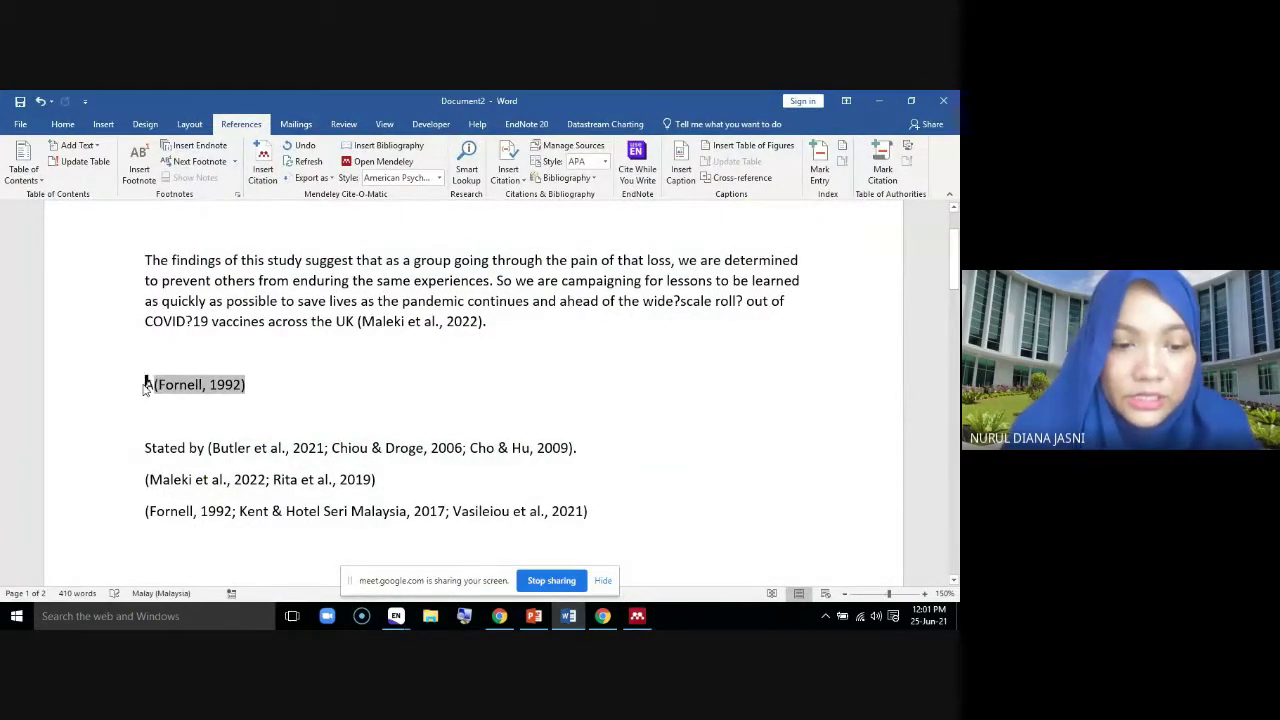
{"action": "type", "text": "g to"}
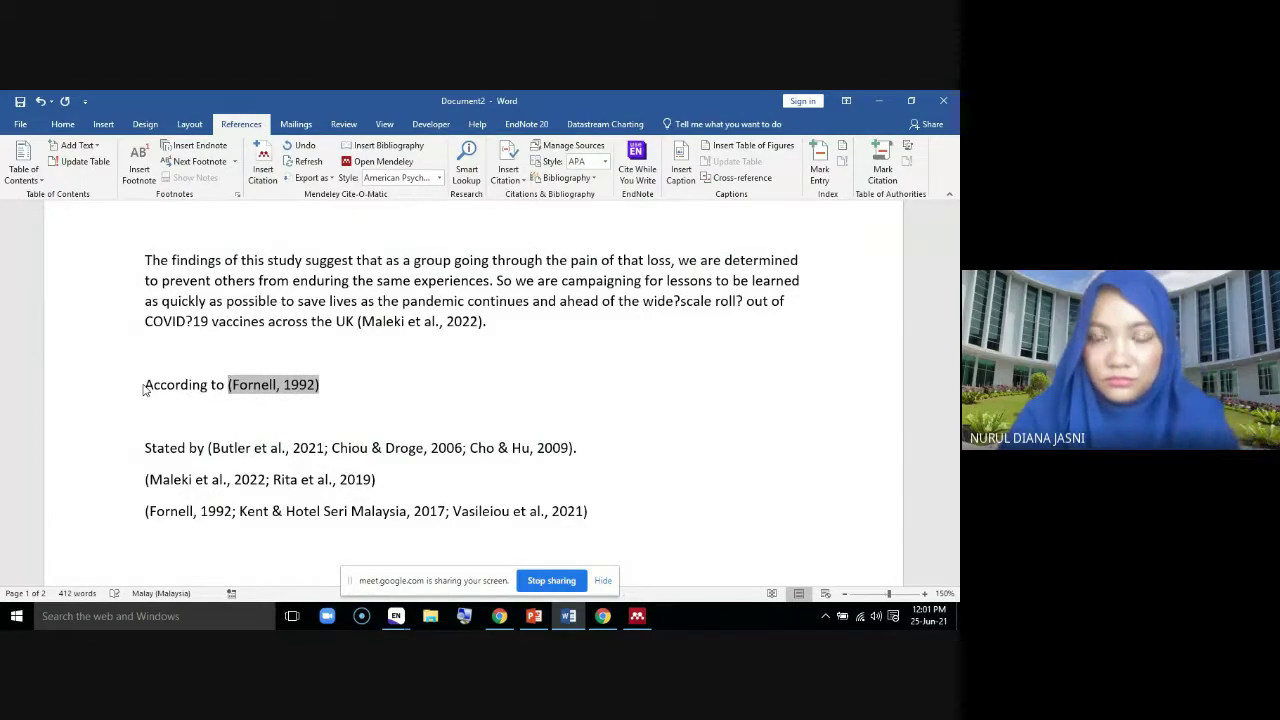
{"action": "left_click", "coordinate": [355, 393]}
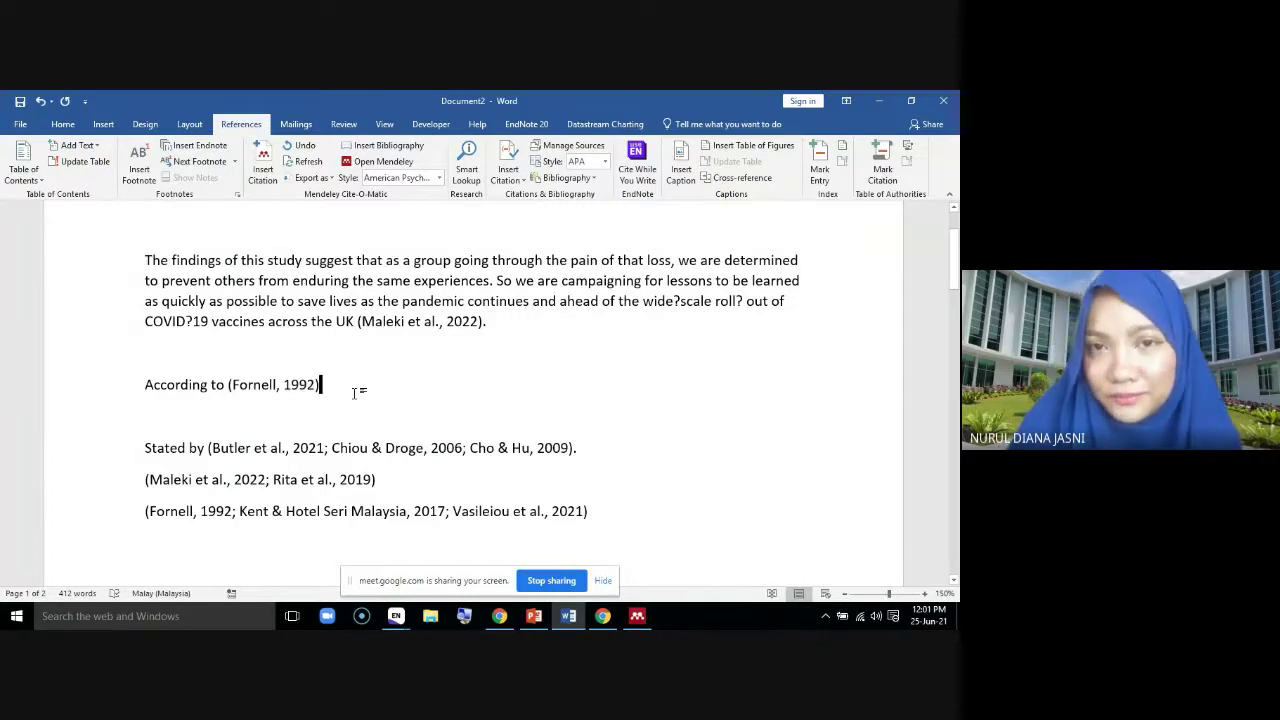
{"action": "left_click", "coordinate": [497, 618]}
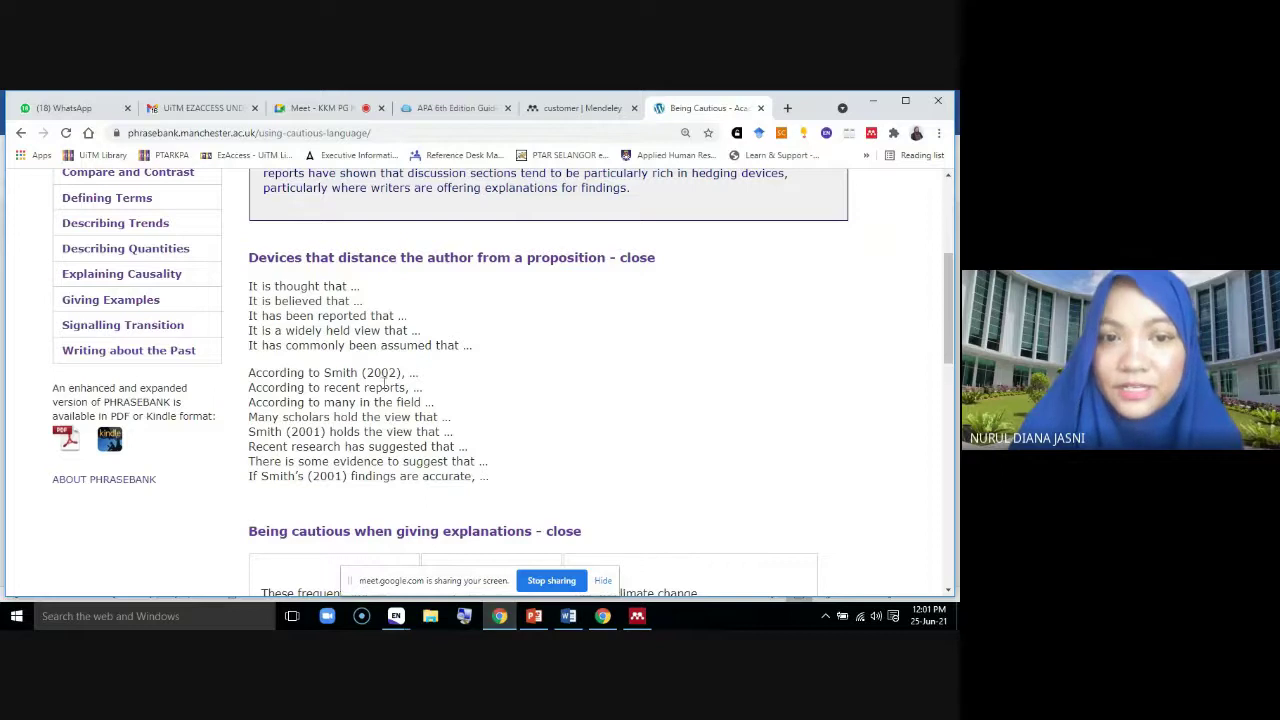
{"action": "left_click_drag", "start_coordinate": [420, 372], "coordinate": [248, 372]}
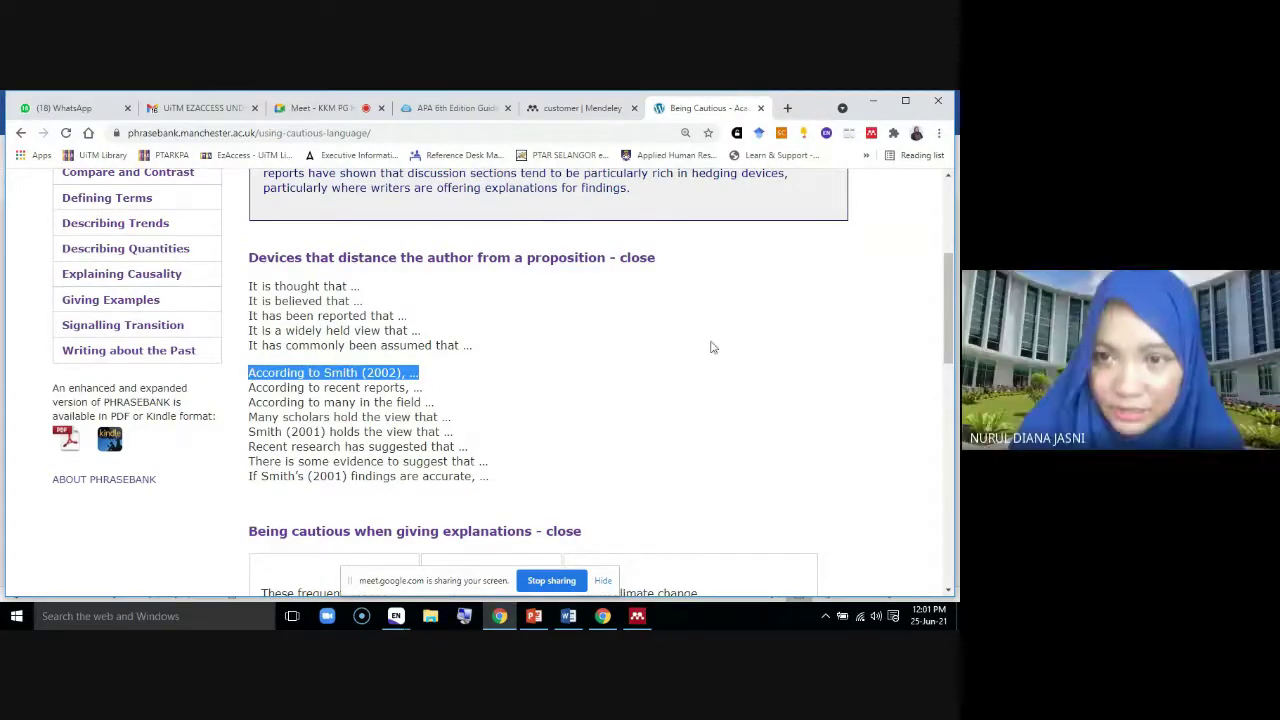
{"action": "left_click", "coordinate": [873, 101]}
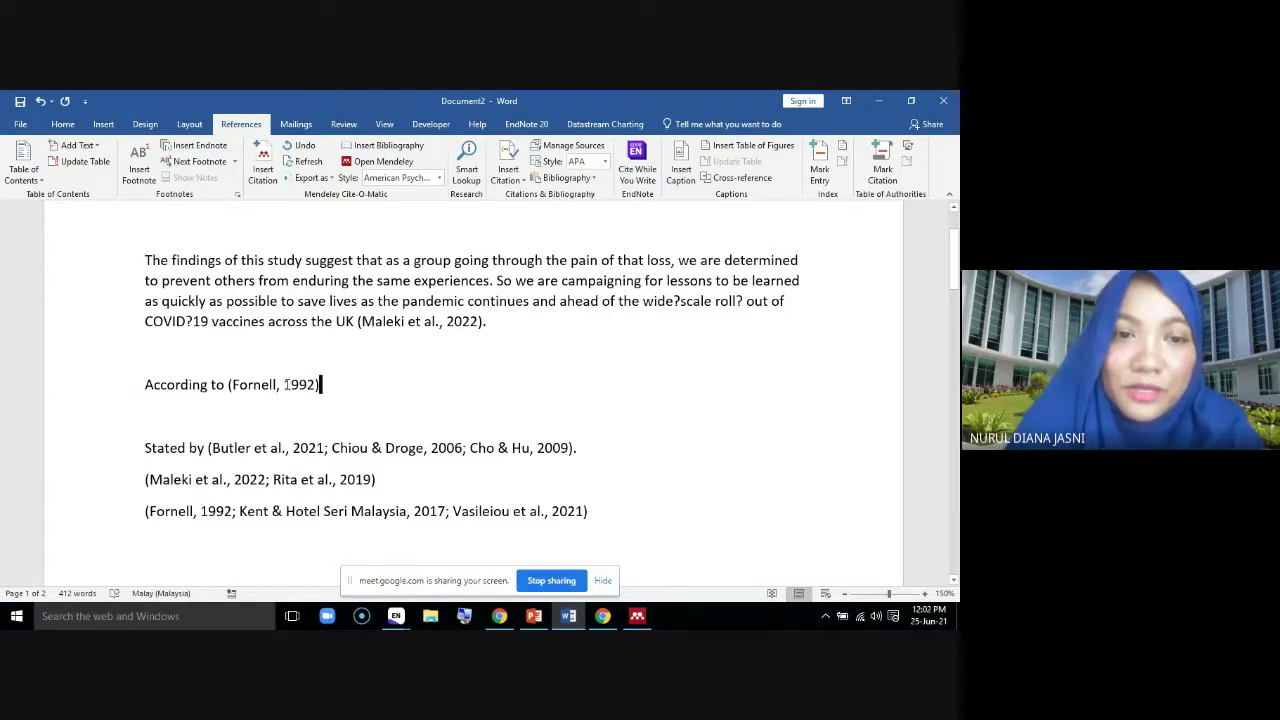
Edit the Fornell citation to read 'Fornell (1992)' and keep the manual edit in Mendeley
{"action": "left_click", "coordinate": [287, 384]}
{"action": "type", "text": "("}
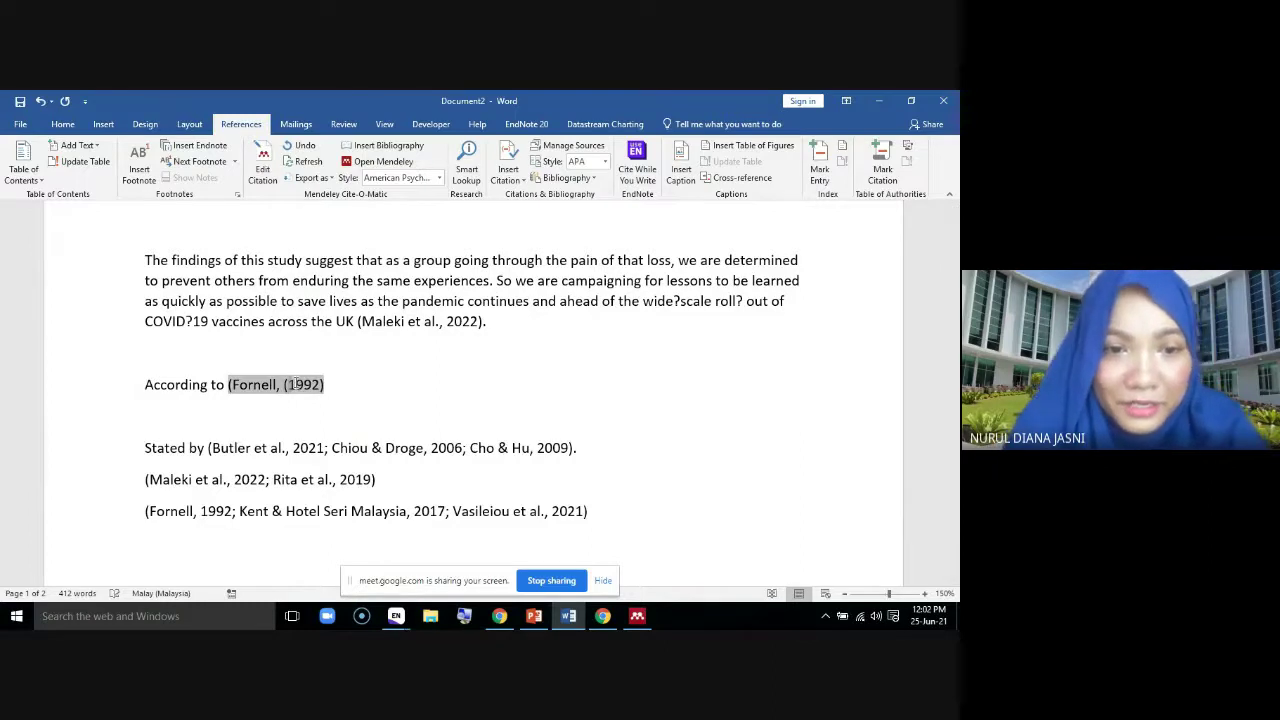
{"action": "key", "text": "Left"}
{"action": "key", "text": "Left"}
{"action": "key", "text": "BackSpace"}
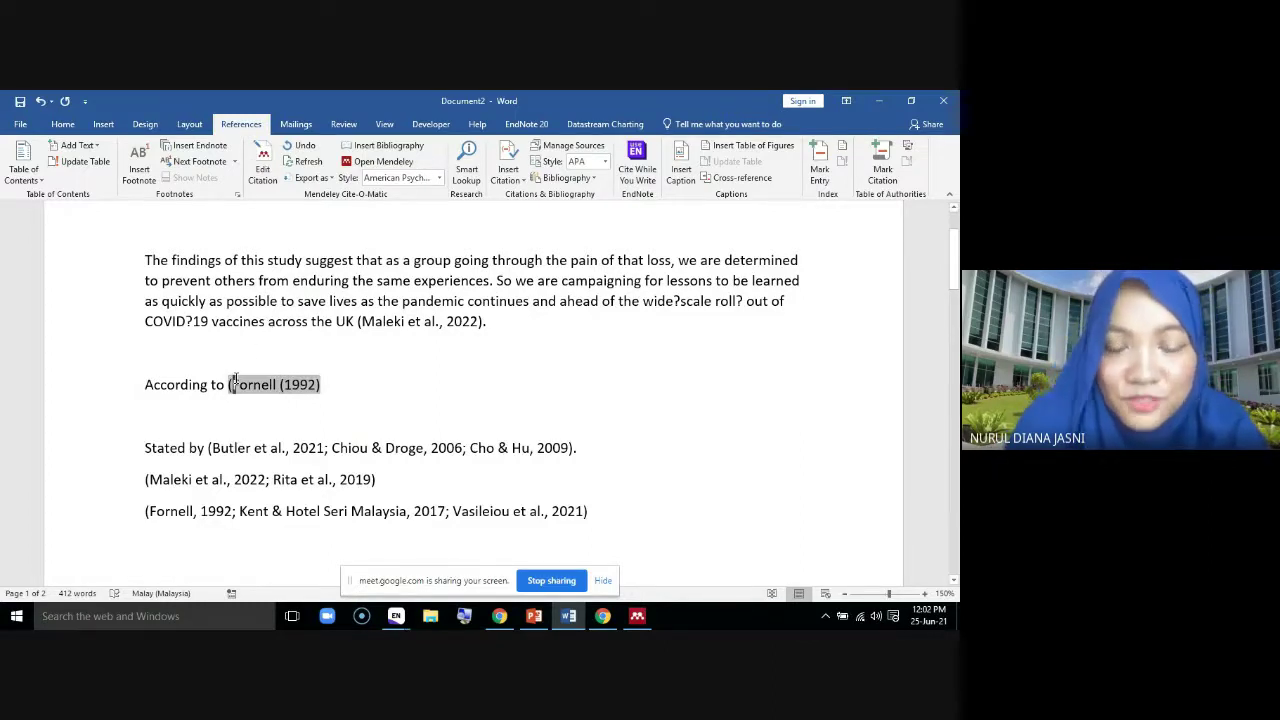
{"action": "left_click", "coordinate": [234, 380]}
{"action": "key", "text": "BackSpace"}
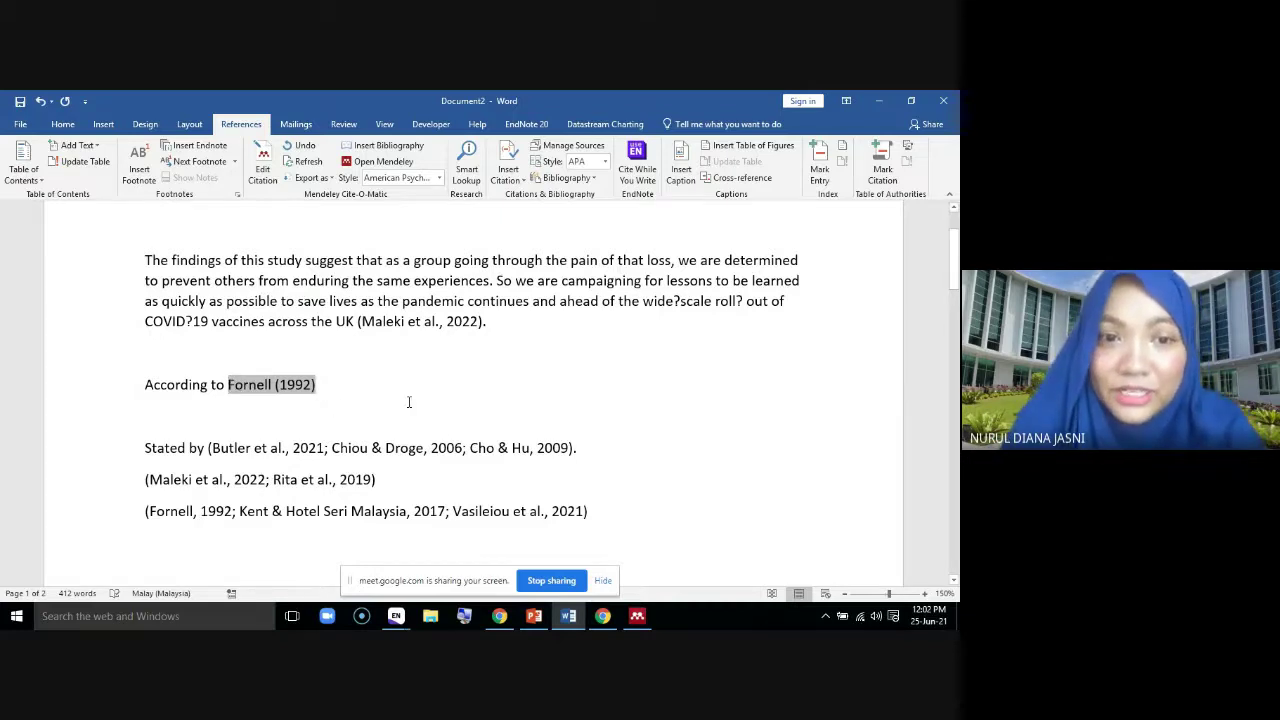
{"action": "left_click", "coordinate": [409, 402]}
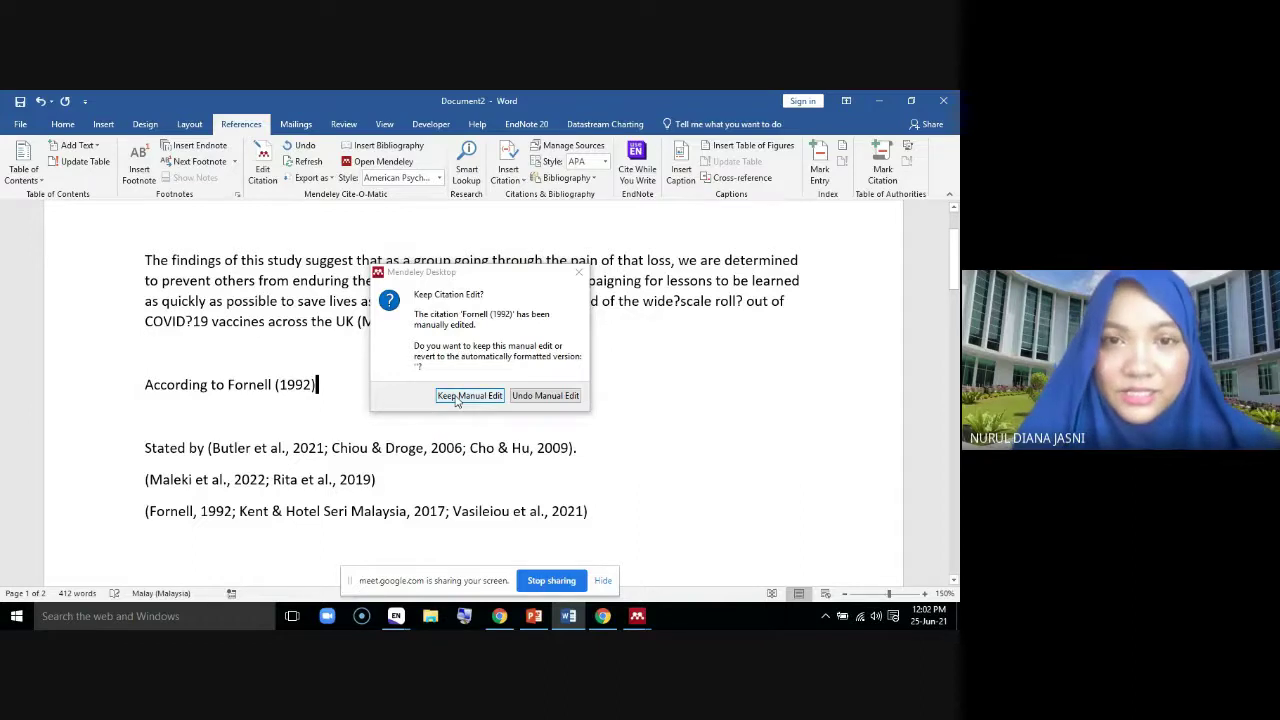
{"action": "left_click", "coordinate": [459, 396]}
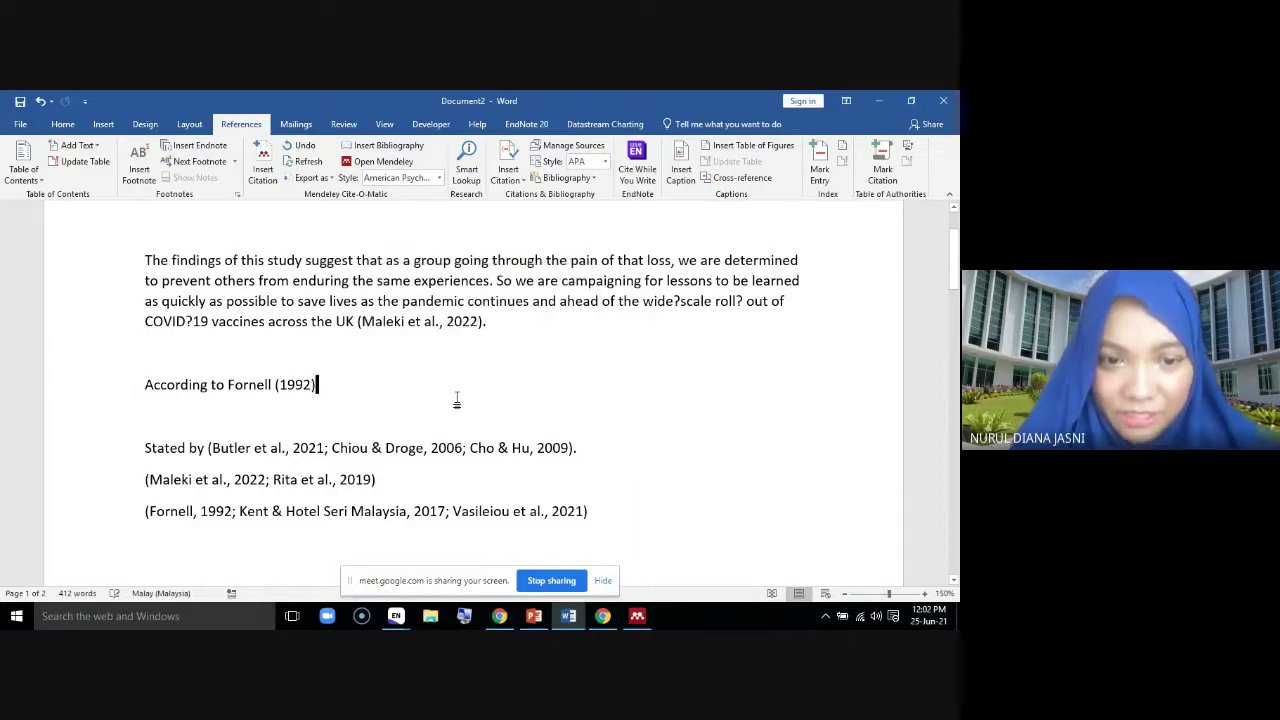
{"action": "scroll", "coordinate": [639, 455], "scroll_direction": "down", "scroll_amount": 6}
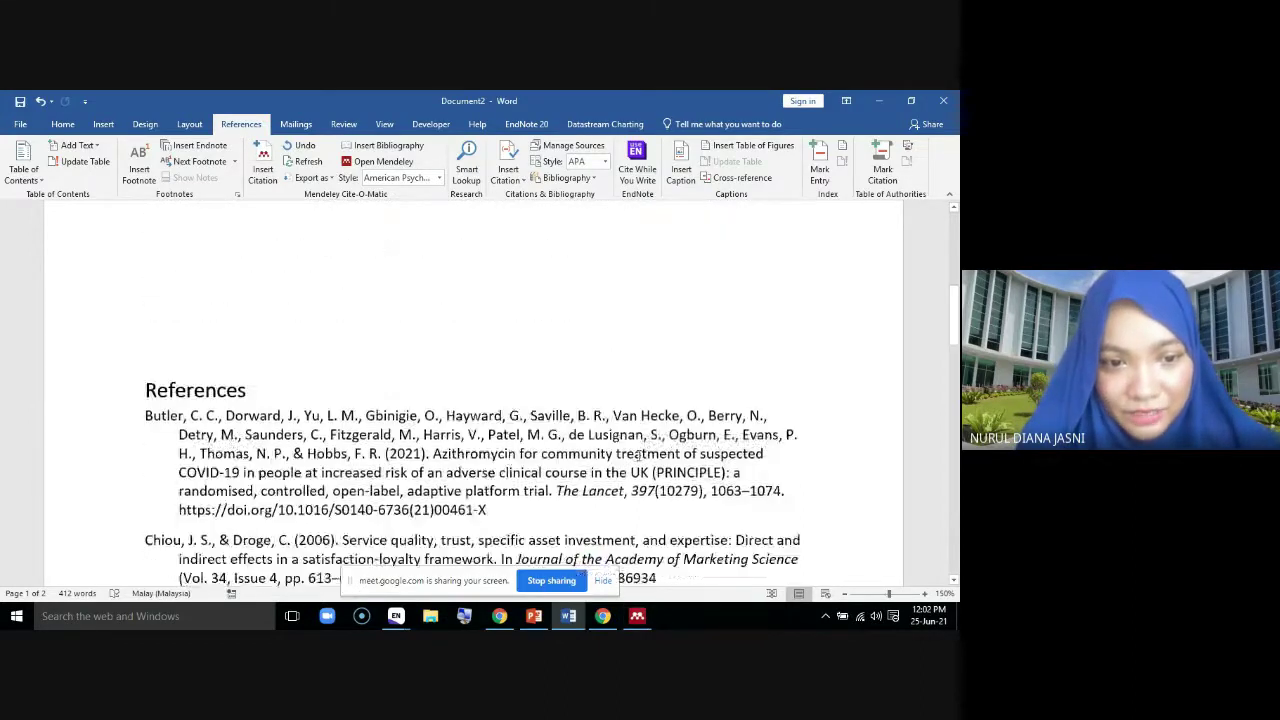
{"action": "scroll", "coordinate": [639, 455], "scroll_direction": "down", "scroll_amount": 2}
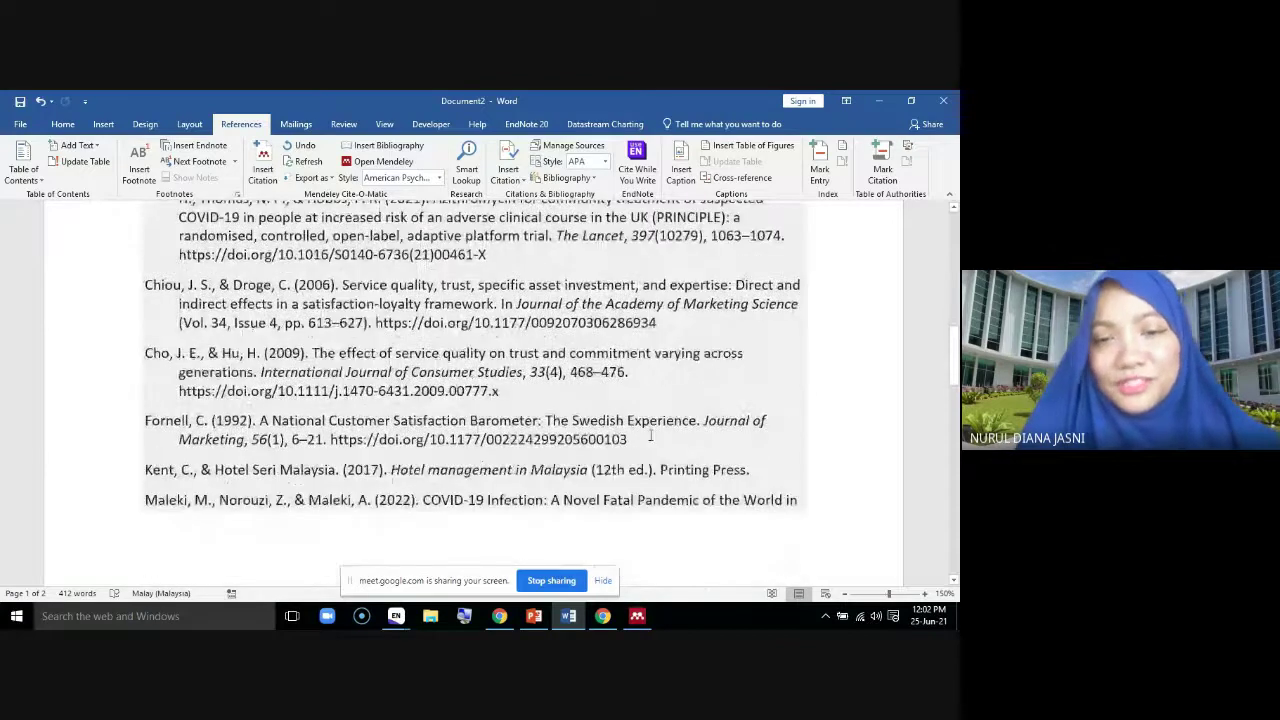
{"action": "scroll", "coordinate": [650, 436], "scroll_direction": "up", "scroll_amount": 10}
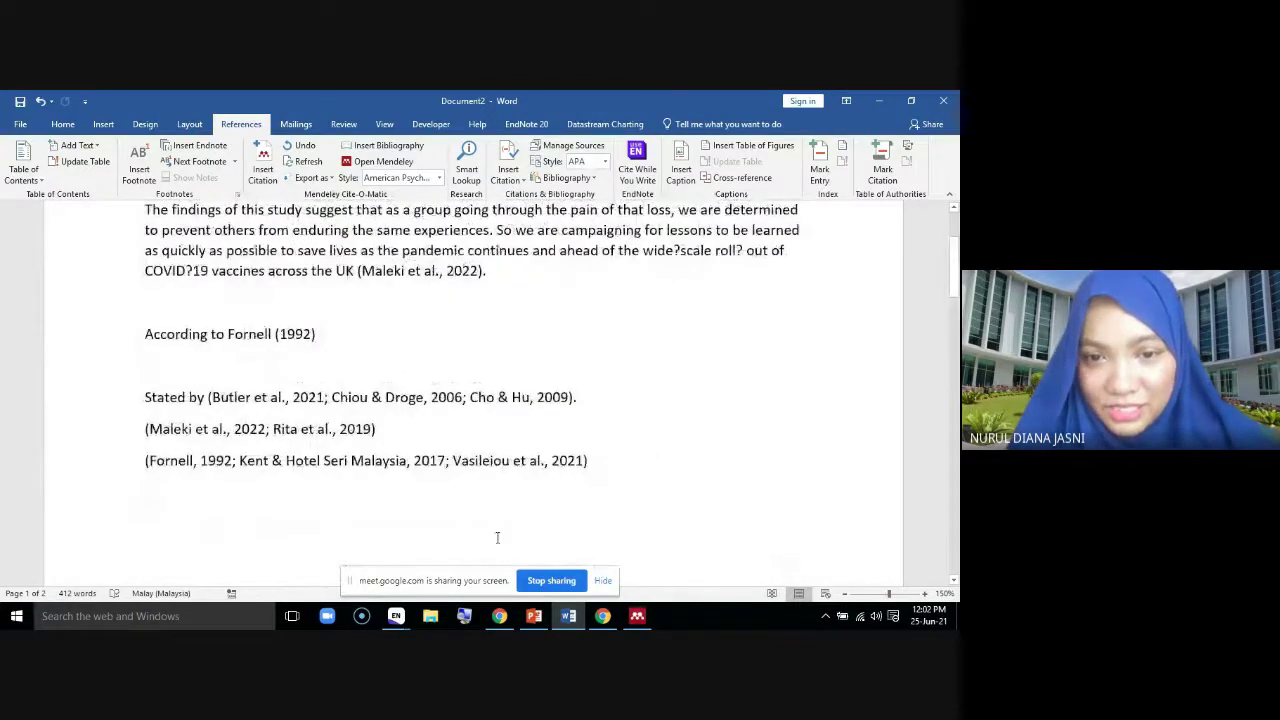
{"action": "scroll", "coordinate": [505, 450], "scroll_direction": "down", "scroll_amount": 9}
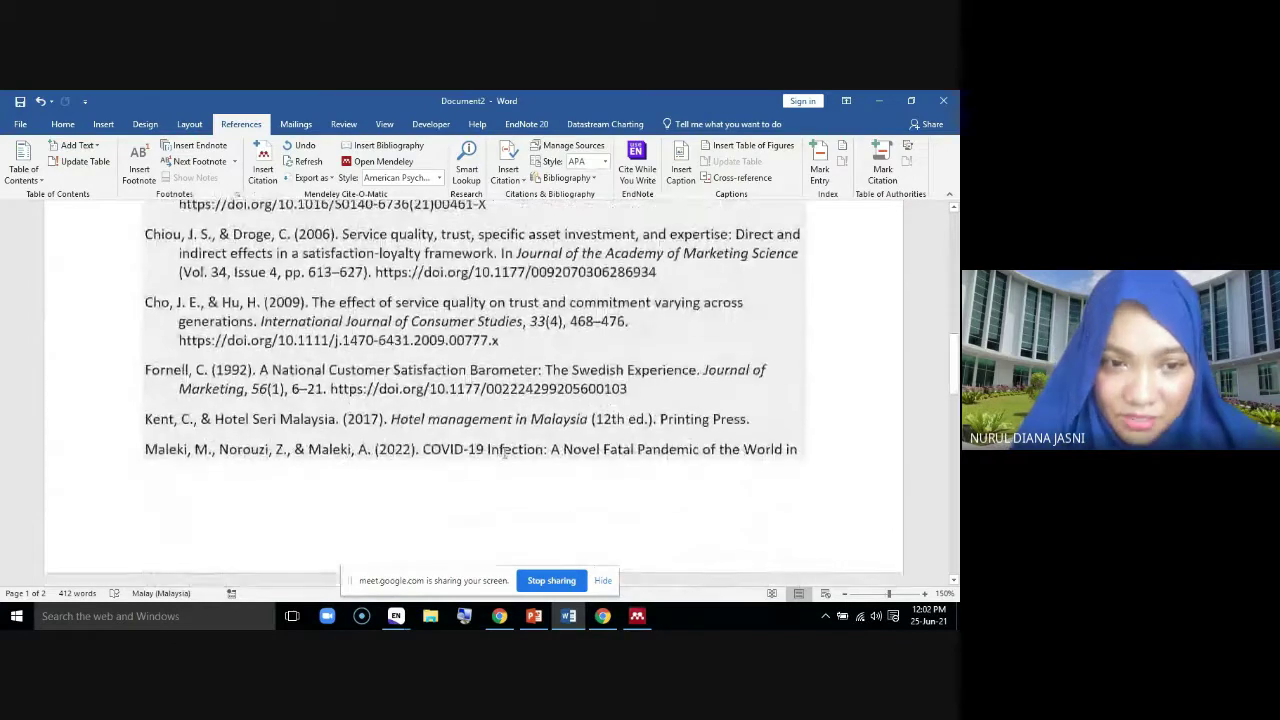
{"action": "mouse_move", "coordinate": [627, 391]}
{"action": "left_mouse_down"}
{"action": "mouse_move", "coordinate": [111, 385]}
{"action": "mouse_move", "coordinate": [114, 374]}
{"action": "left_mouse_up"}
{"action": "left_click", "coordinate": [622, 501]}
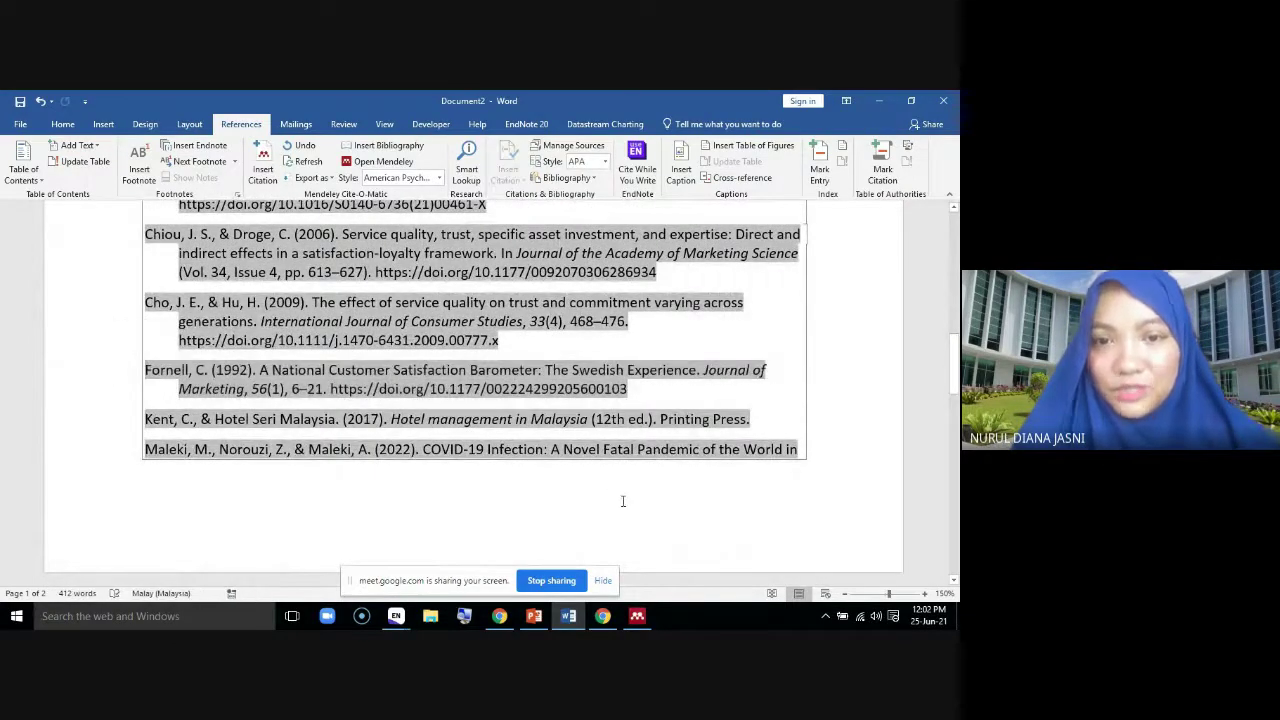
{"action": "scroll", "coordinate": [622, 501], "scroll_direction": "up", "scroll_amount": 7}
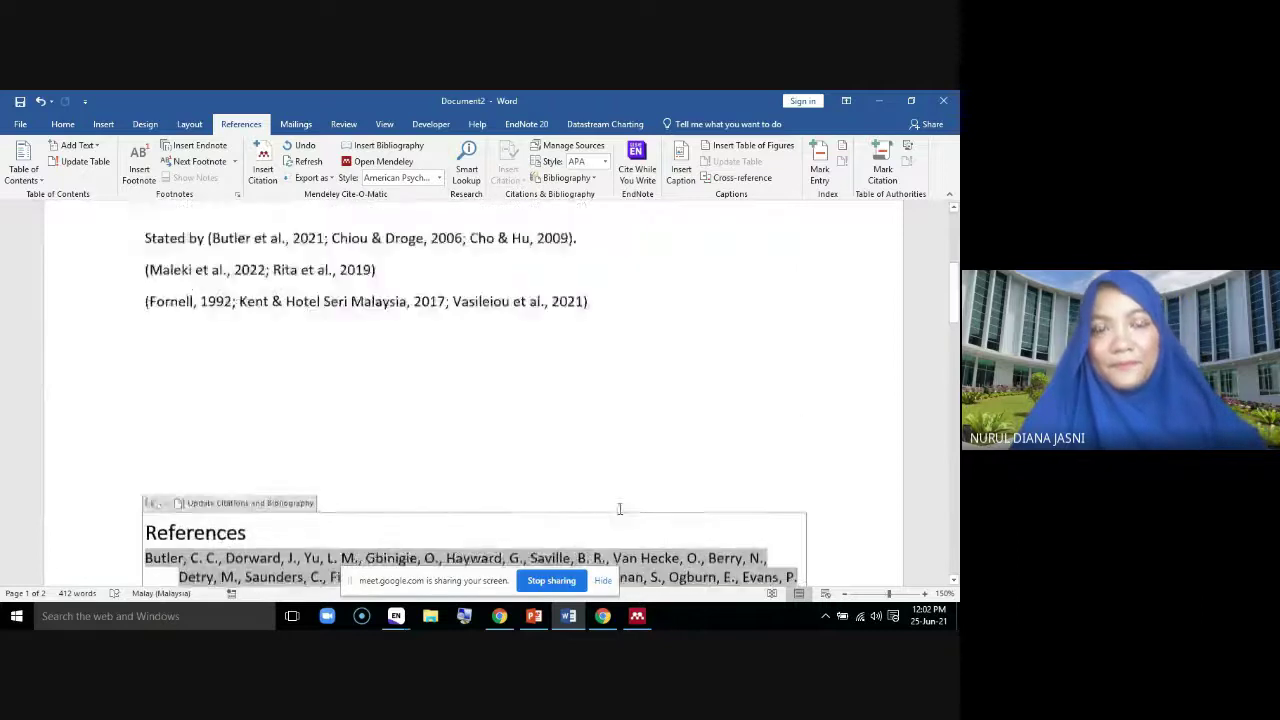
{"action": "scroll", "coordinate": [618, 510], "scroll_direction": "up", "scroll_amount": 2}
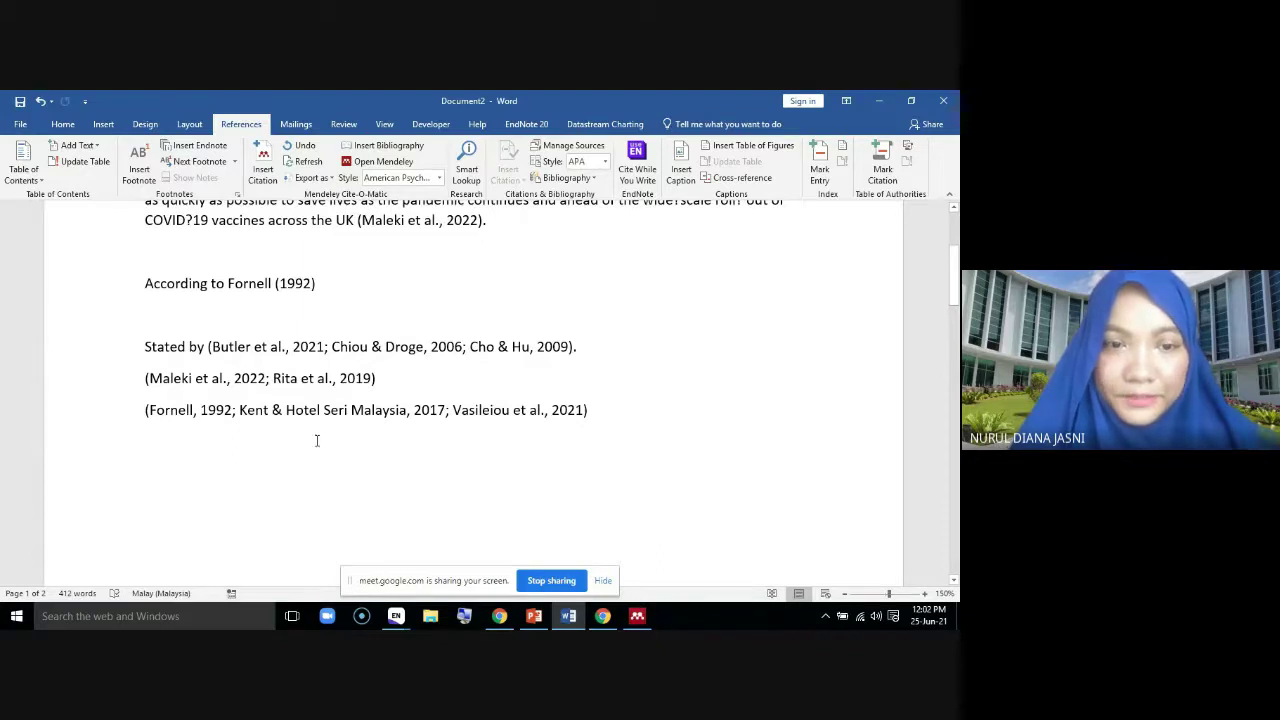
Switch the Mendeley citation style to IEEE and zoom the document to 190%
{"action": "left_click", "coordinate": [438, 178]}
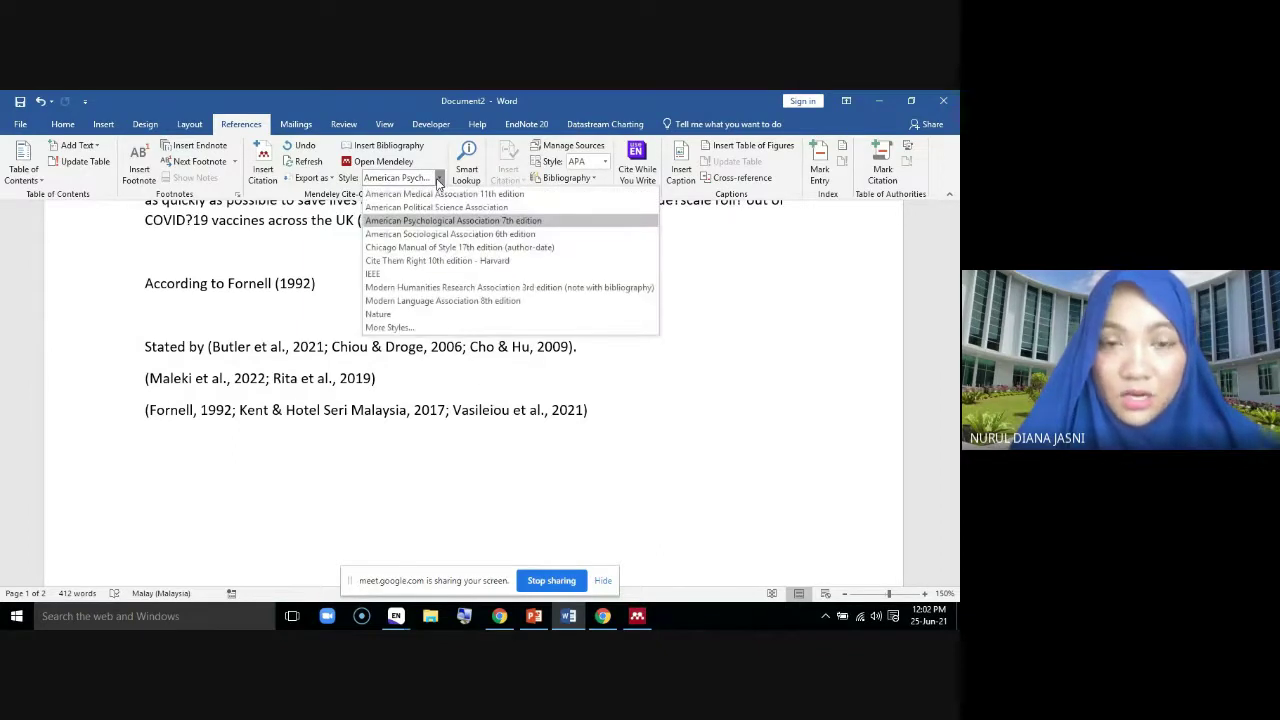
{"action": "left_click", "coordinate": [420, 274]}
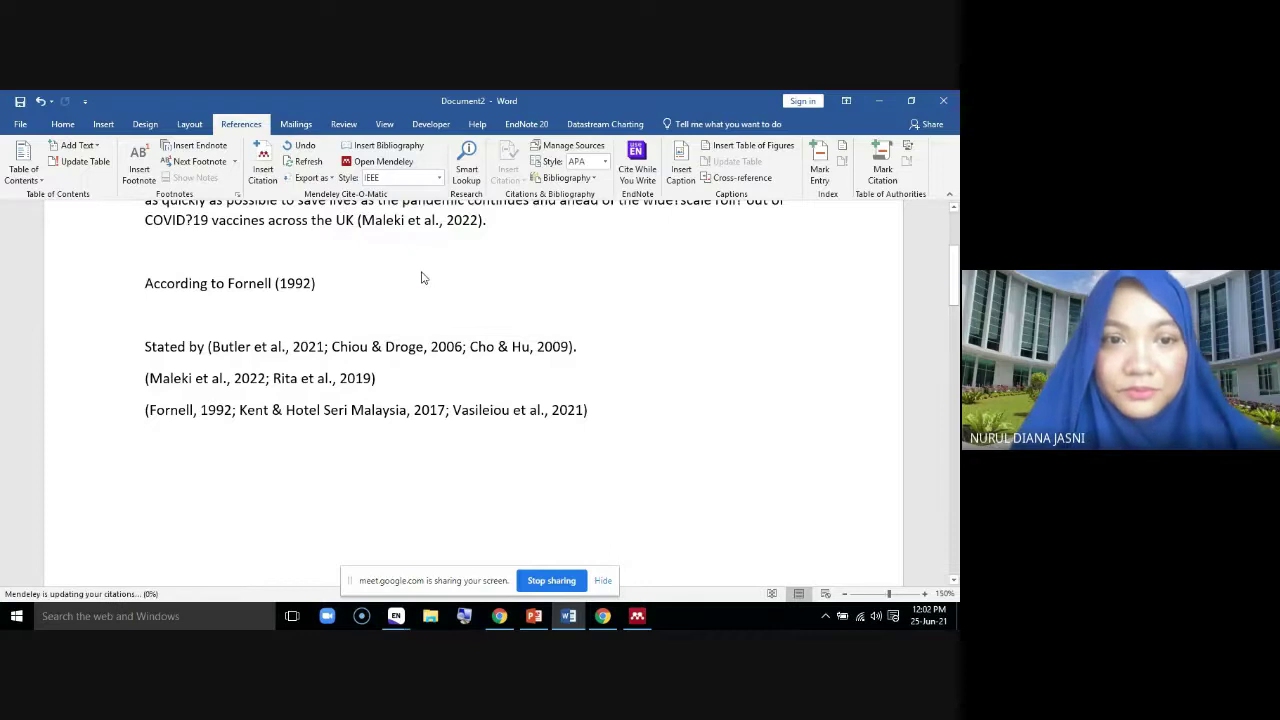
{"action": "left_click", "coordinate": [925, 593]}
{"action": "left_click", "coordinate": [925, 593]}
{"action": "left_click", "coordinate": [925, 593]}
{"action": "left_click", "coordinate": [925, 594]}
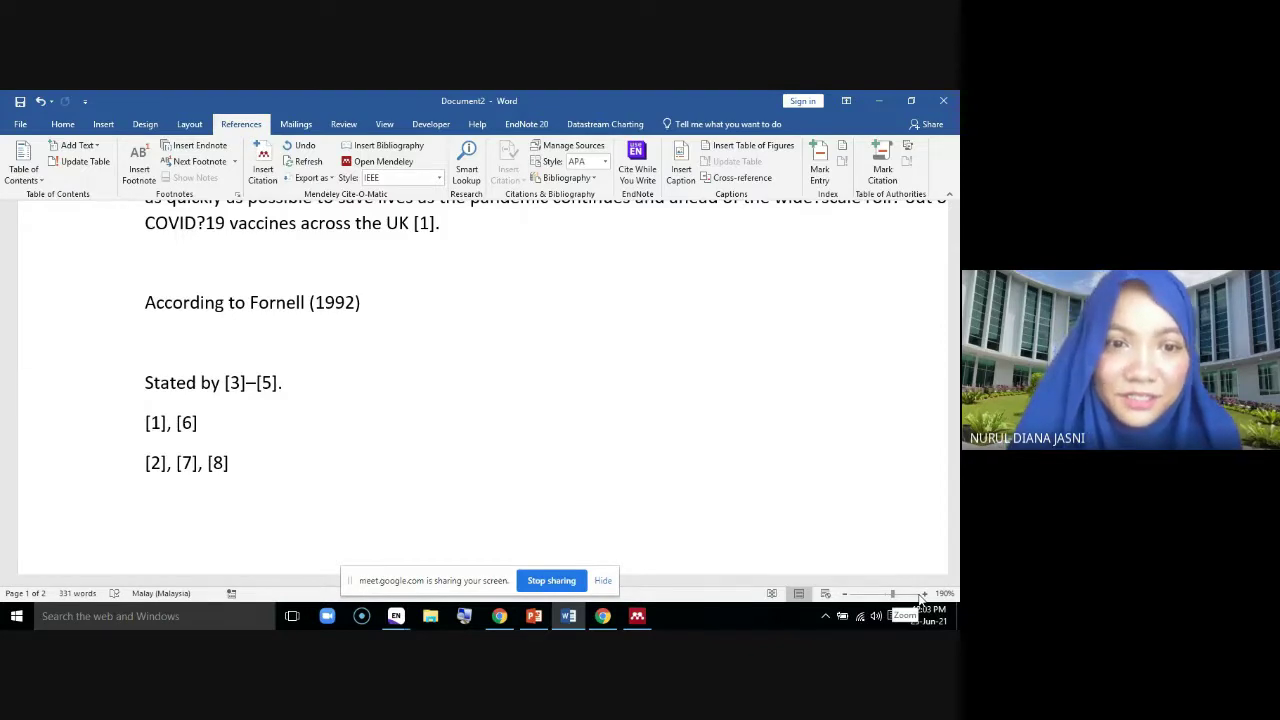
Compare the numbered IEEE citation lines with the unchanged 'According to Fornell (1992)' line
{"action": "left_click_drag", "start_coordinate": [215, 455], "coordinate": [145, 382]}
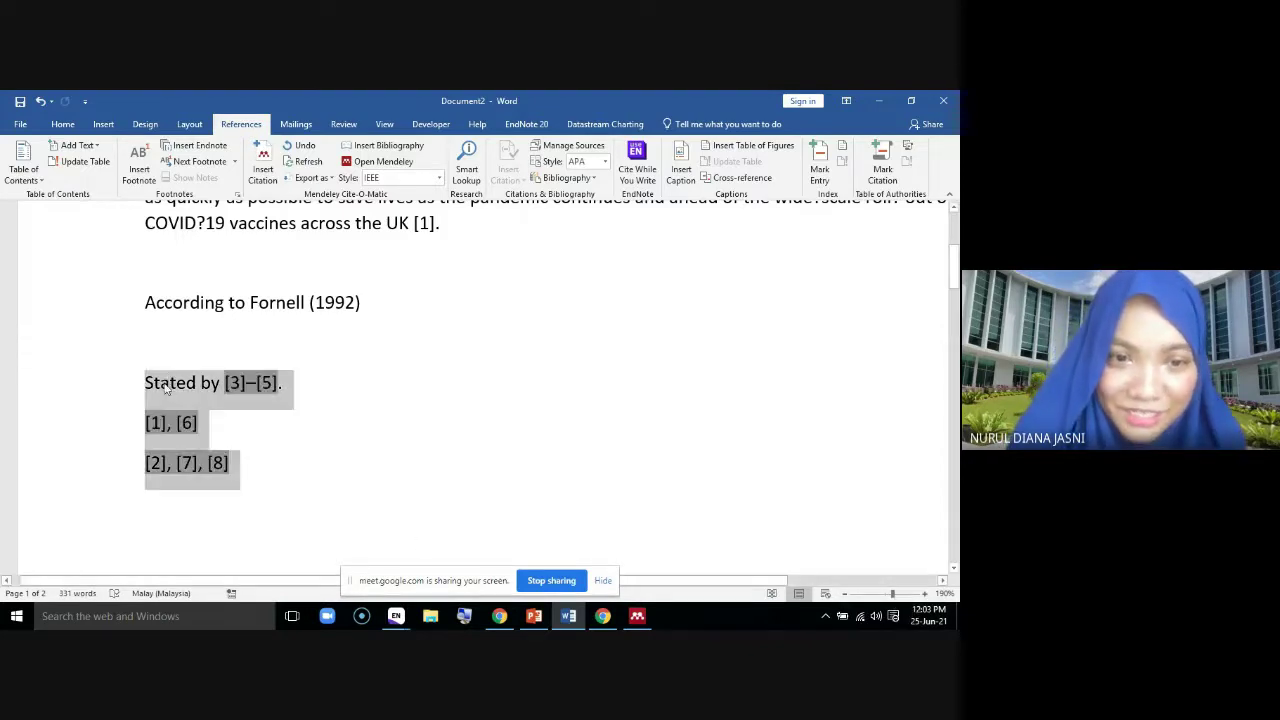
{"action": "left_click", "coordinate": [400, 340]}
{"action": "left_click_drag", "start_coordinate": [361, 302], "coordinate": [128, 304]}
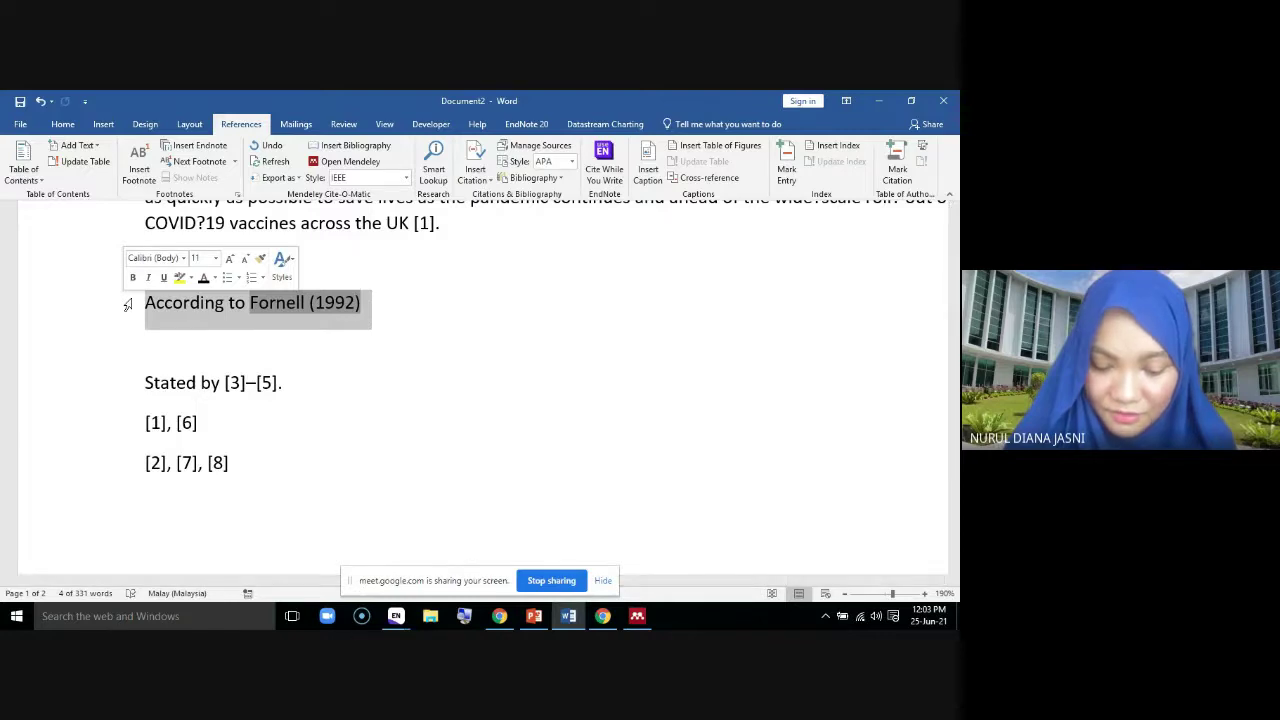
{"action": "left_click", "coordinate": [560, 343]}
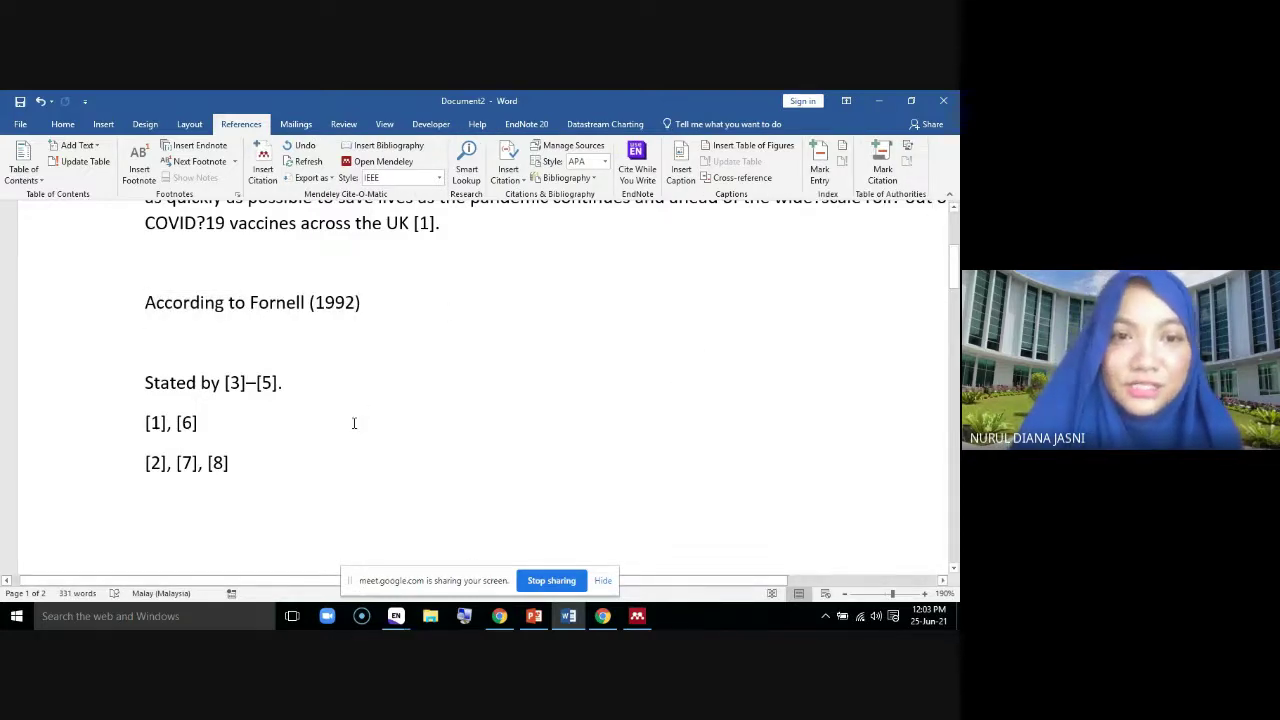
{"action": "scroll", "coordinate": [371, 329], "scroll_direction": "up", "scroll_amount": 2}
{"action": "scroll", "coordinate": [371, 329], "scroll_direction": "down", "scroll_amount": 2}
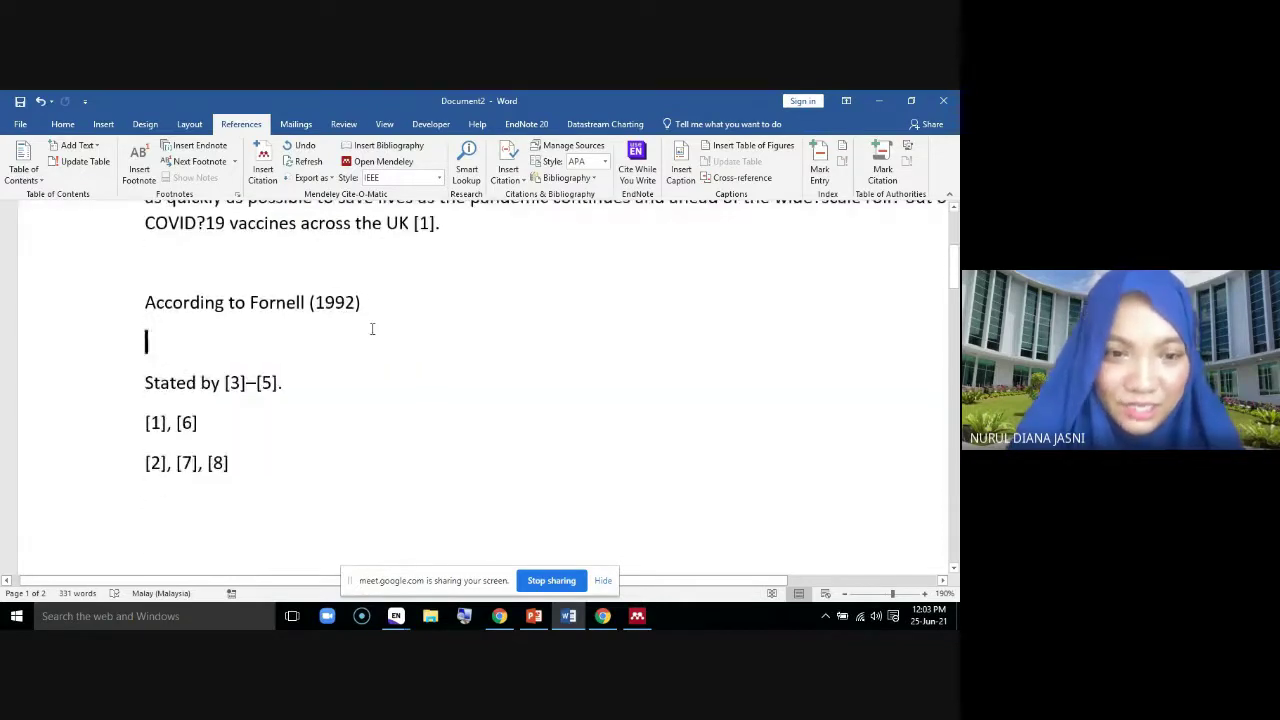
{"action": "scroll", "coordinate": [326, 501], "scroll_direction": "up", "scroll_amount": 3}
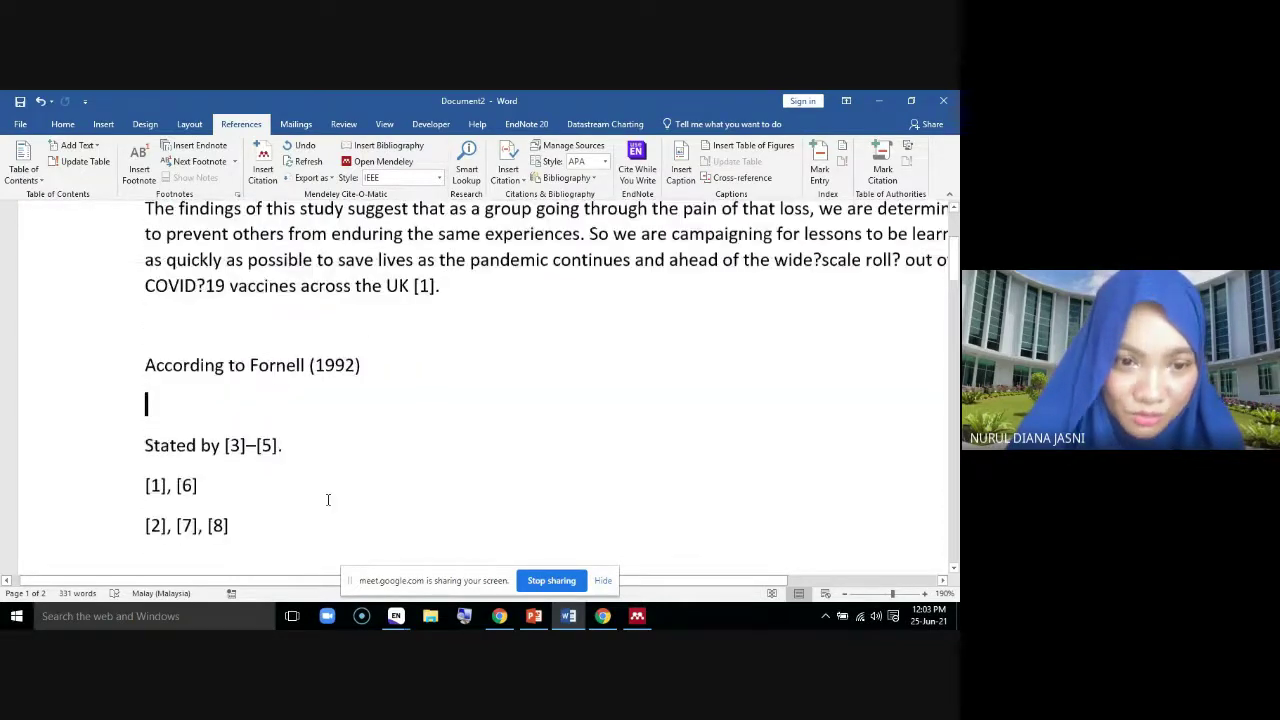
Create a new blank Word document
{"action": "left_click", "coordinate": [21, 124]}
{"action": "left_click", "coordinate": [28, 183]}
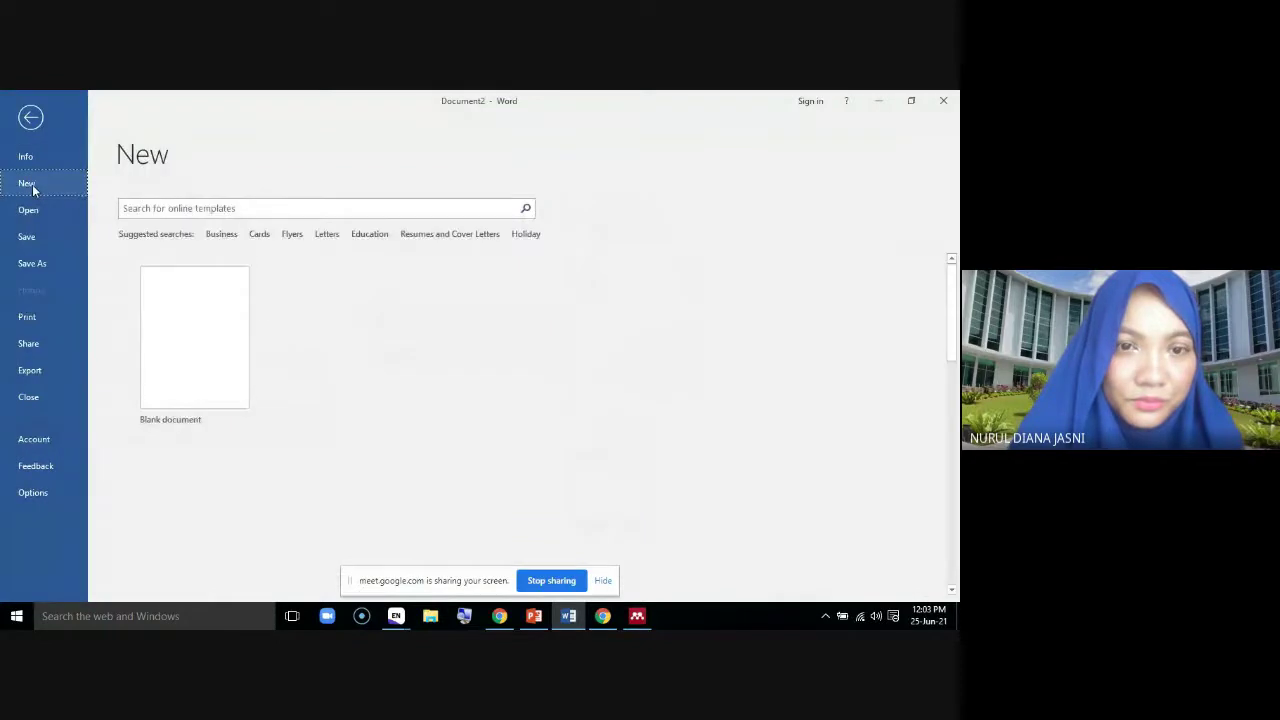
{"action": "left_click", "coordinate": [210, 377]}
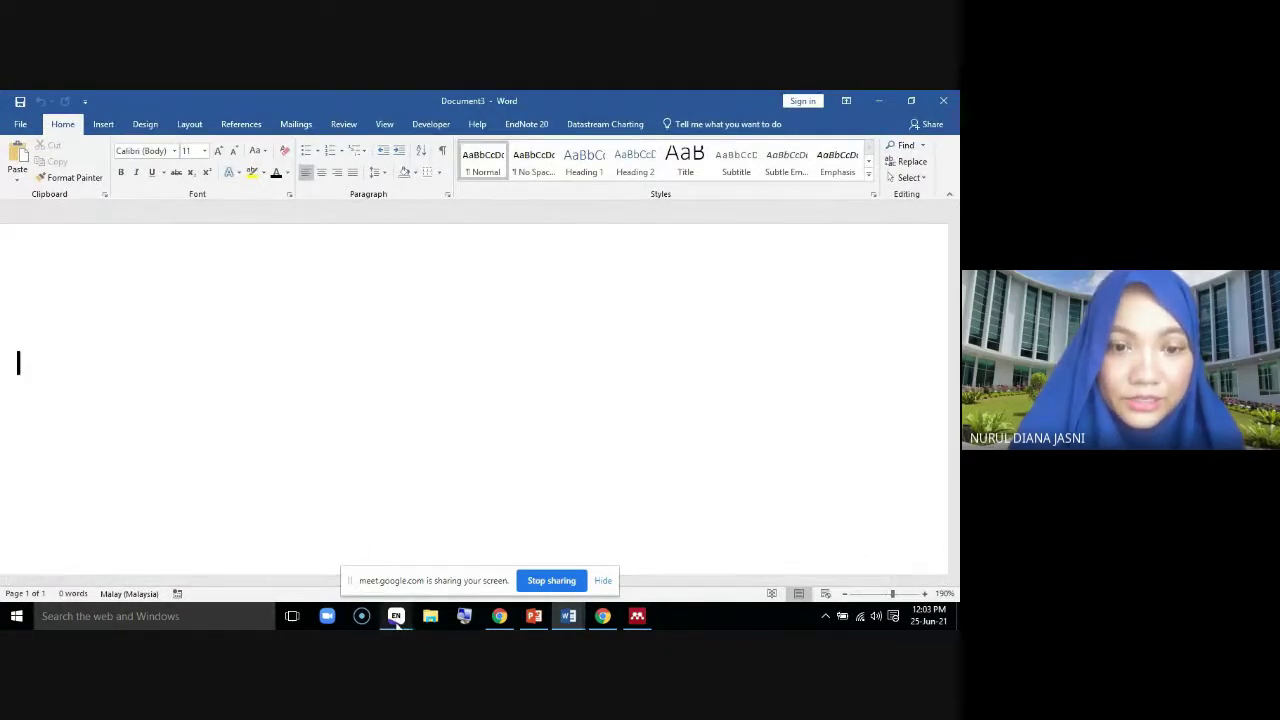
Try inserting the Abaleke 2021 EndNote citation, dismiss the 'Cannot edit Range' alert, and delete the raw citation
{"action": "mouse_move", "coordinate": [396, 616]}
{"action": "left_click", "coordinate": [337, 565]}
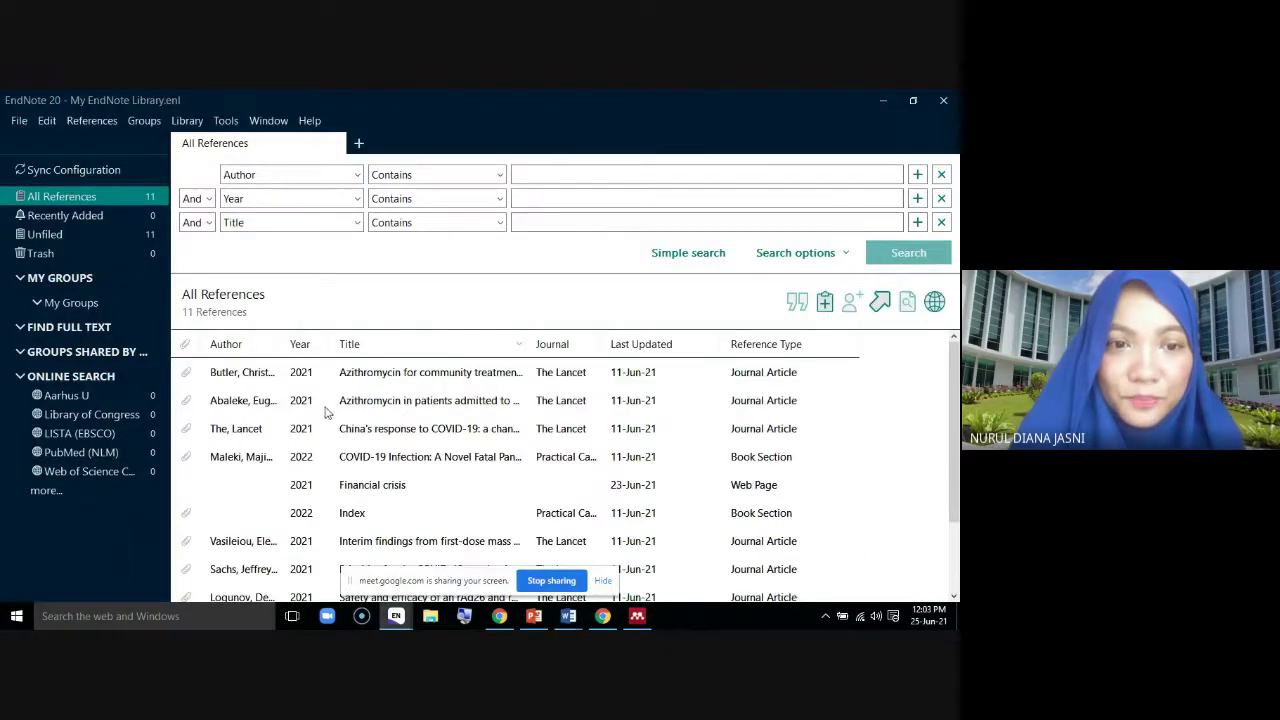
{"action": "left_click", "coordinate": [326, 406]}
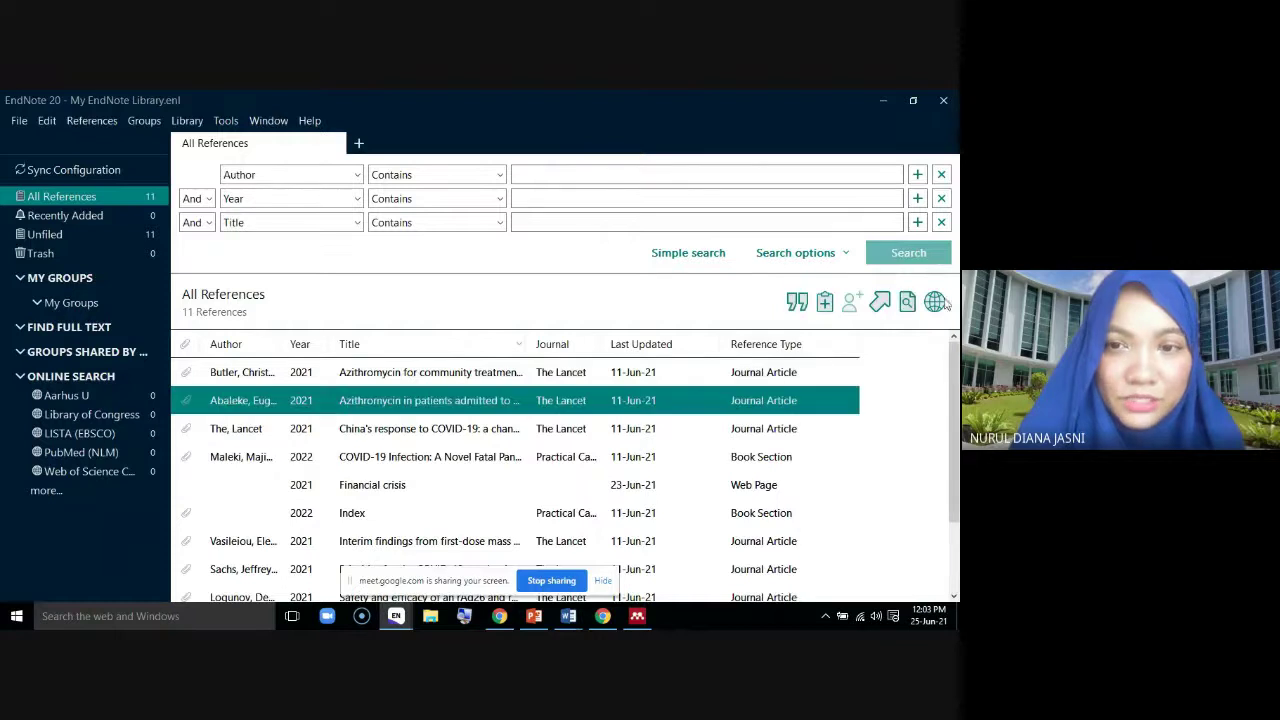
{"action": "left_click", "coordinate": [797, 305]}
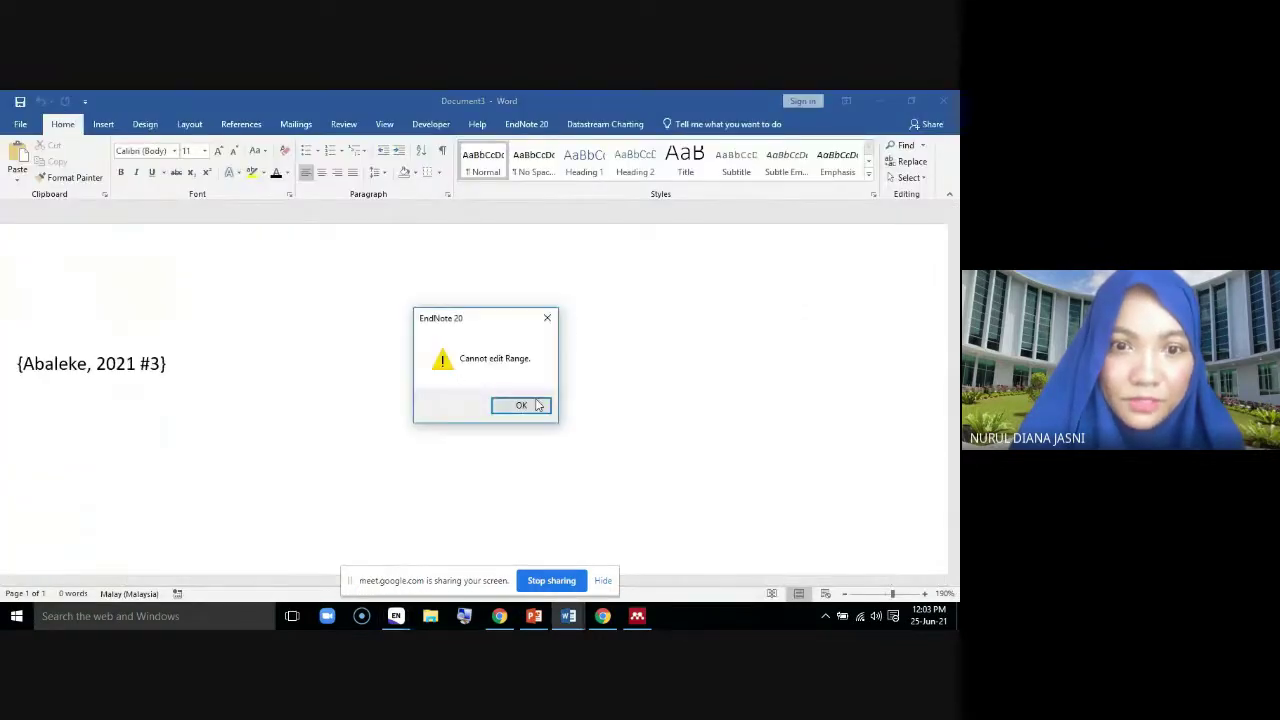
{"action": "left_click", "coordinate": [520, 403]}
{"action": "left_click_drag", "start_coordinate": [223, 365], "coordinate": [12, 362]}
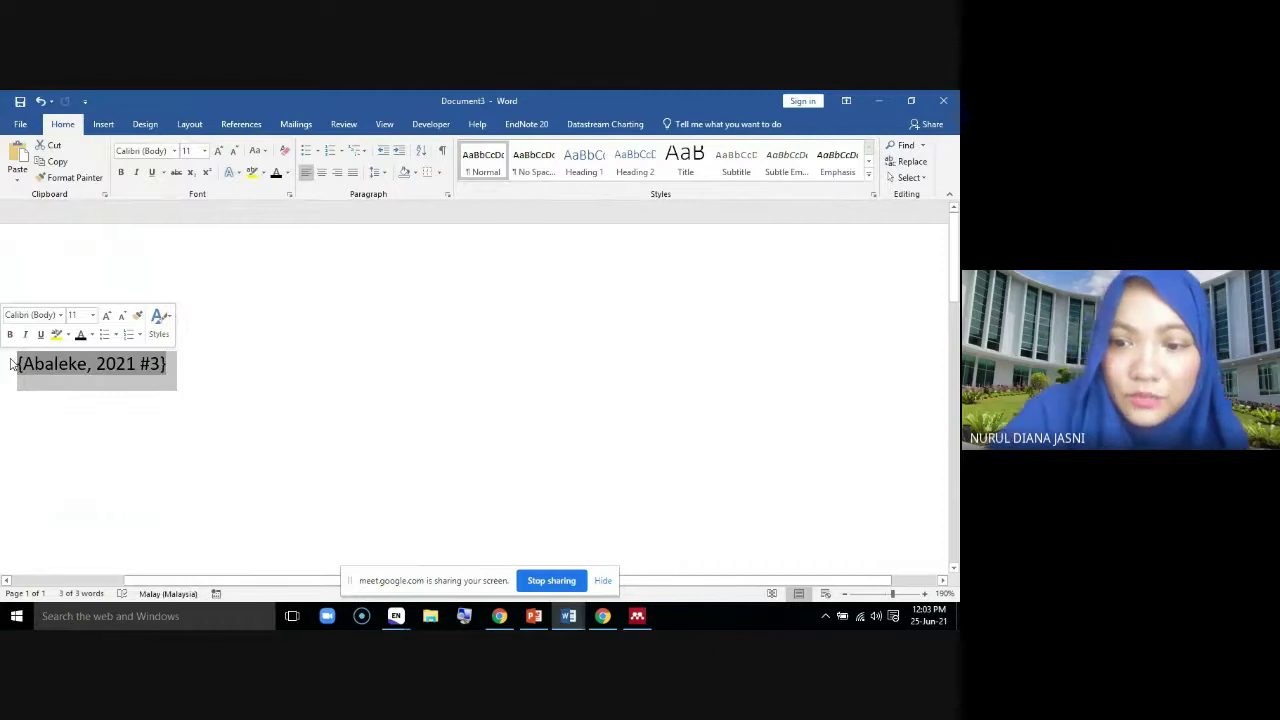
{"action": "key", "text": "BackSpace"}
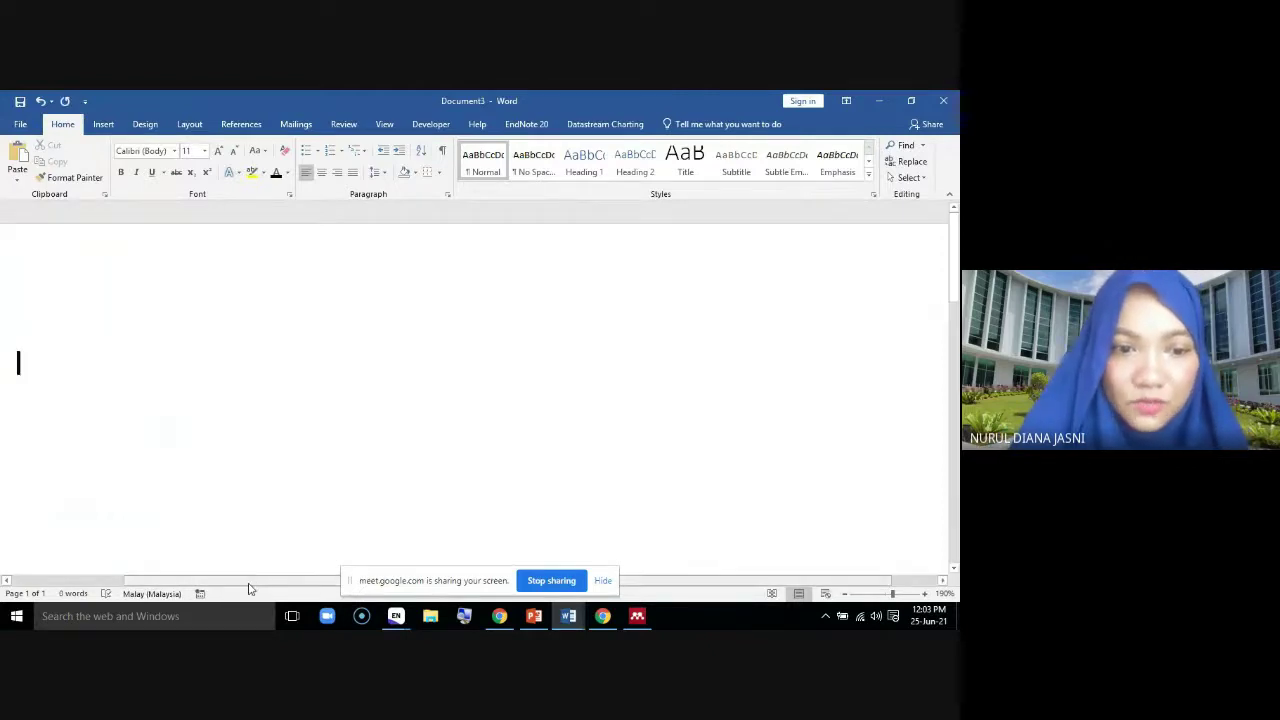
{"action": "left_click_drag", "start_coordinate": [250, 581], "coordinate": [91, 571]}
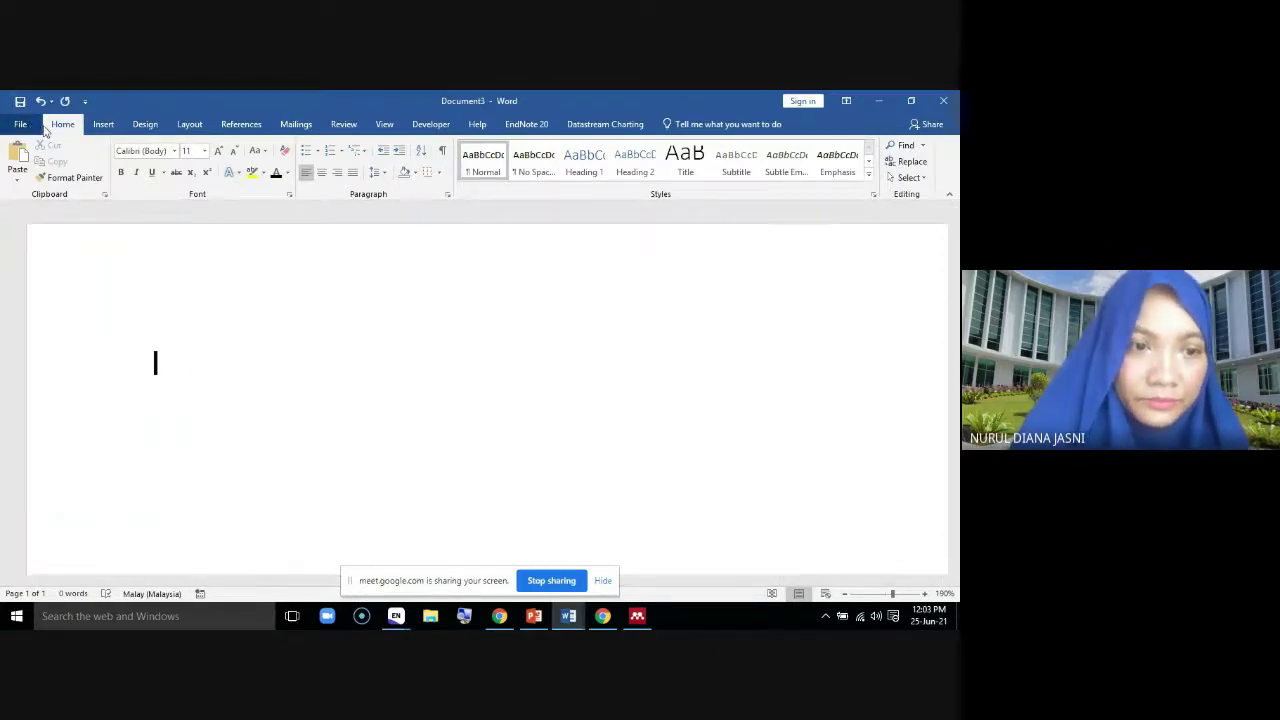
Review the installed add-ins in Word Options, including the Mendeley add-in details
{"action": "left_click", "coordinate": [41, 125]}
{"action": "left_click", "coordinate": [34, 492]}
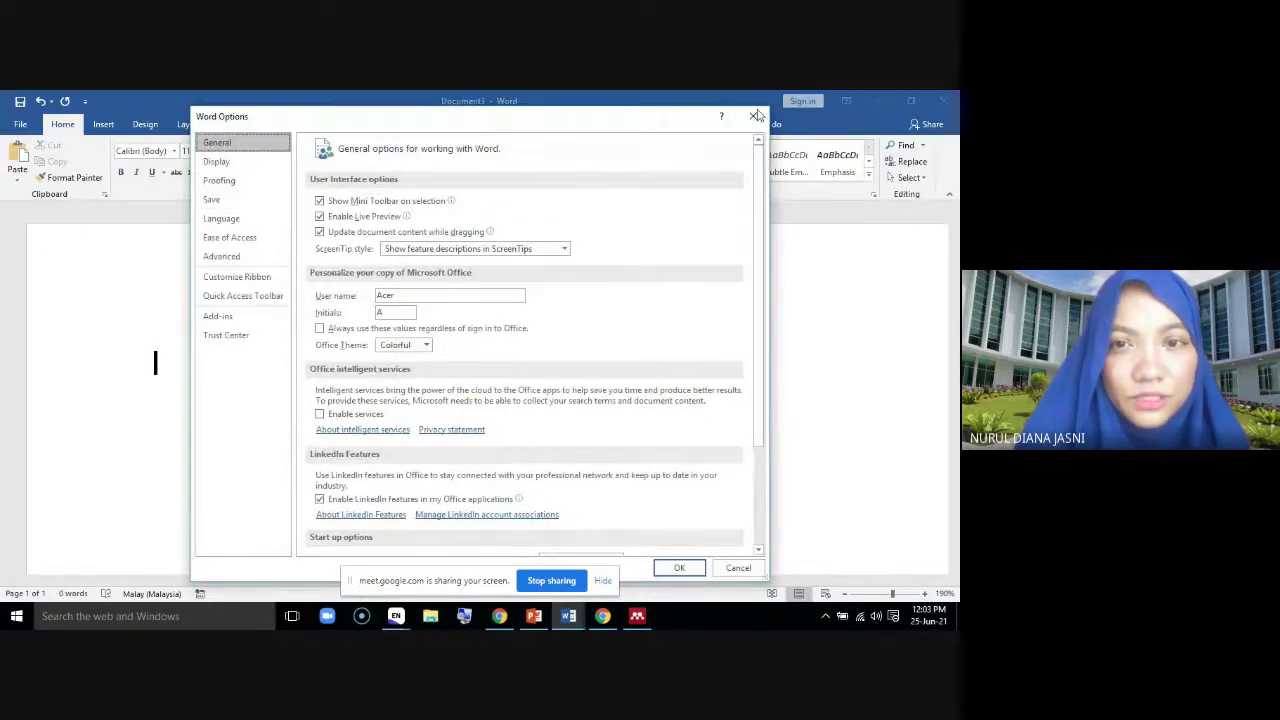
{"action": "left_click", "coordinate": [752, 120]}
{"action": "left_click", "coordinate": [22, 125]}
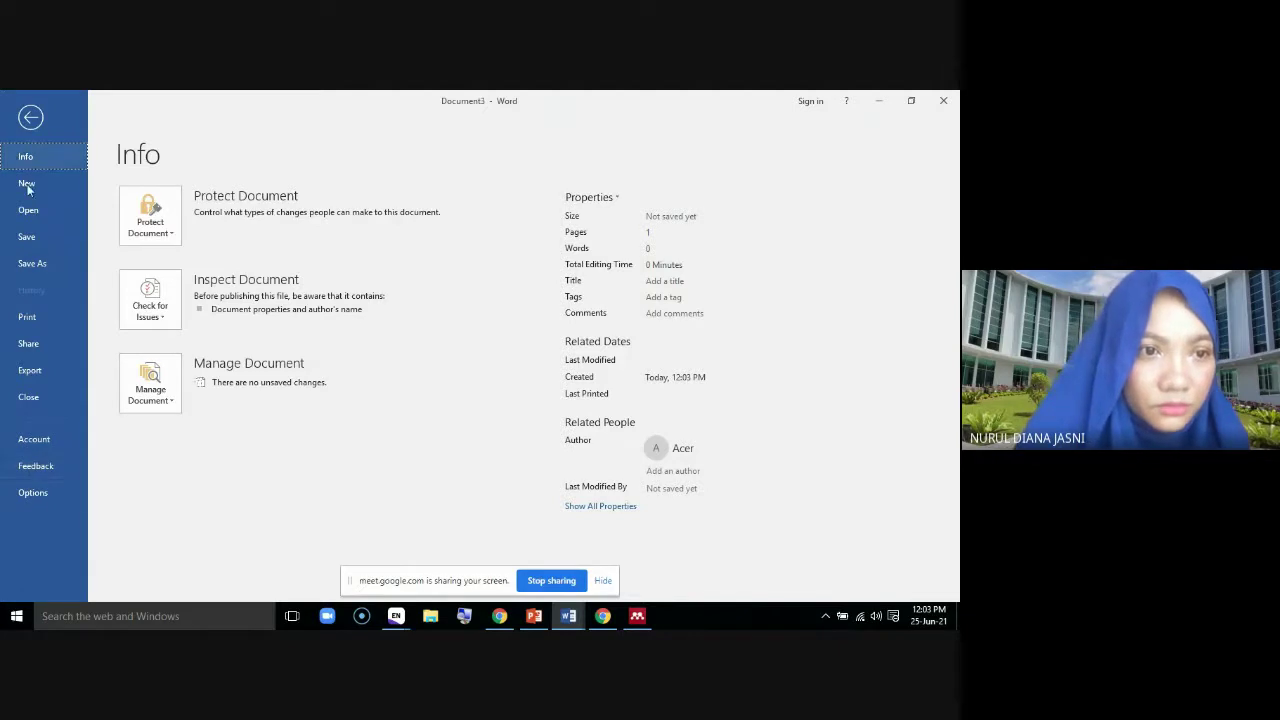
{"action": "key", "text": "Escape"}
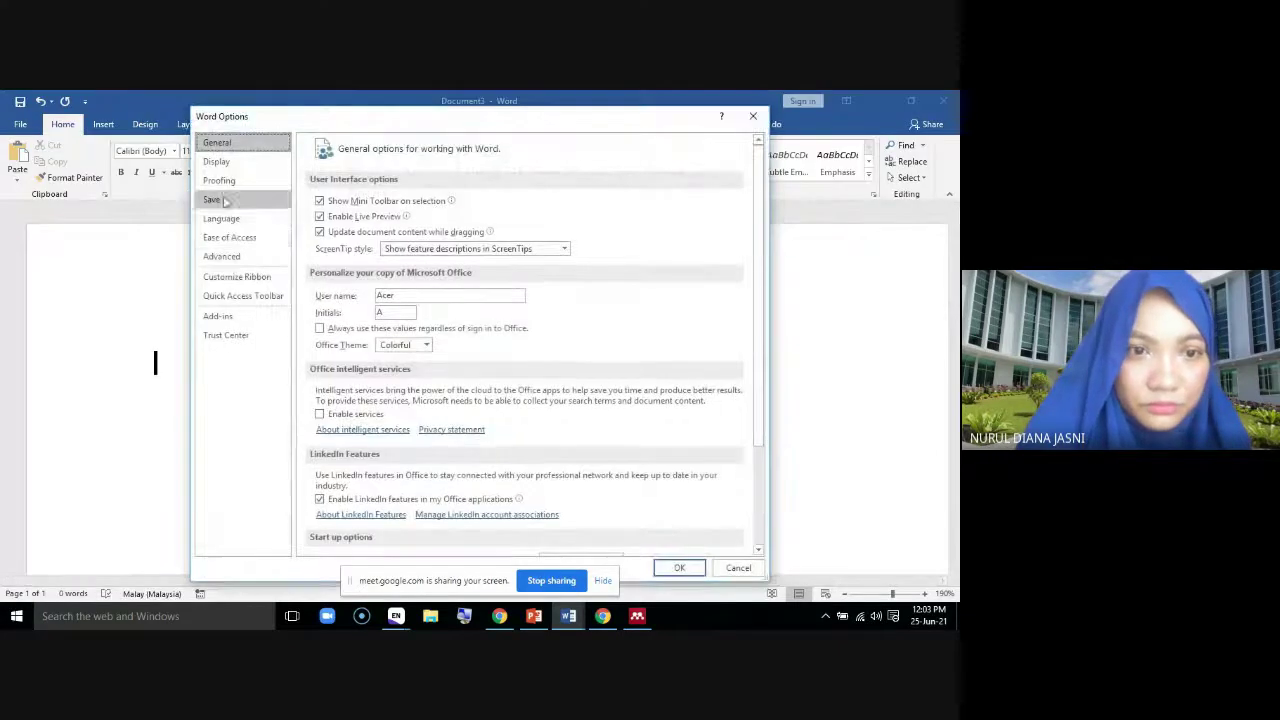
{"action": "left_click", "coordinate": [222, 314]}
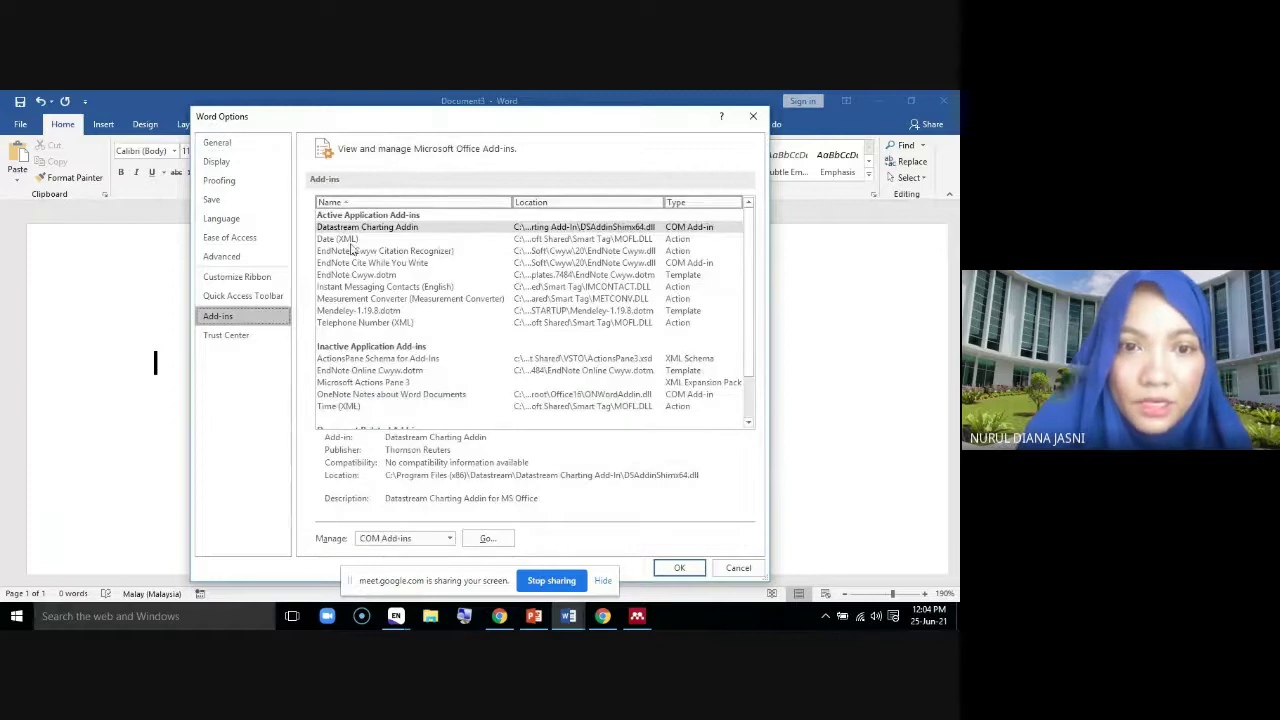
{"action": "left_click", "coordinate": [365, 313]}
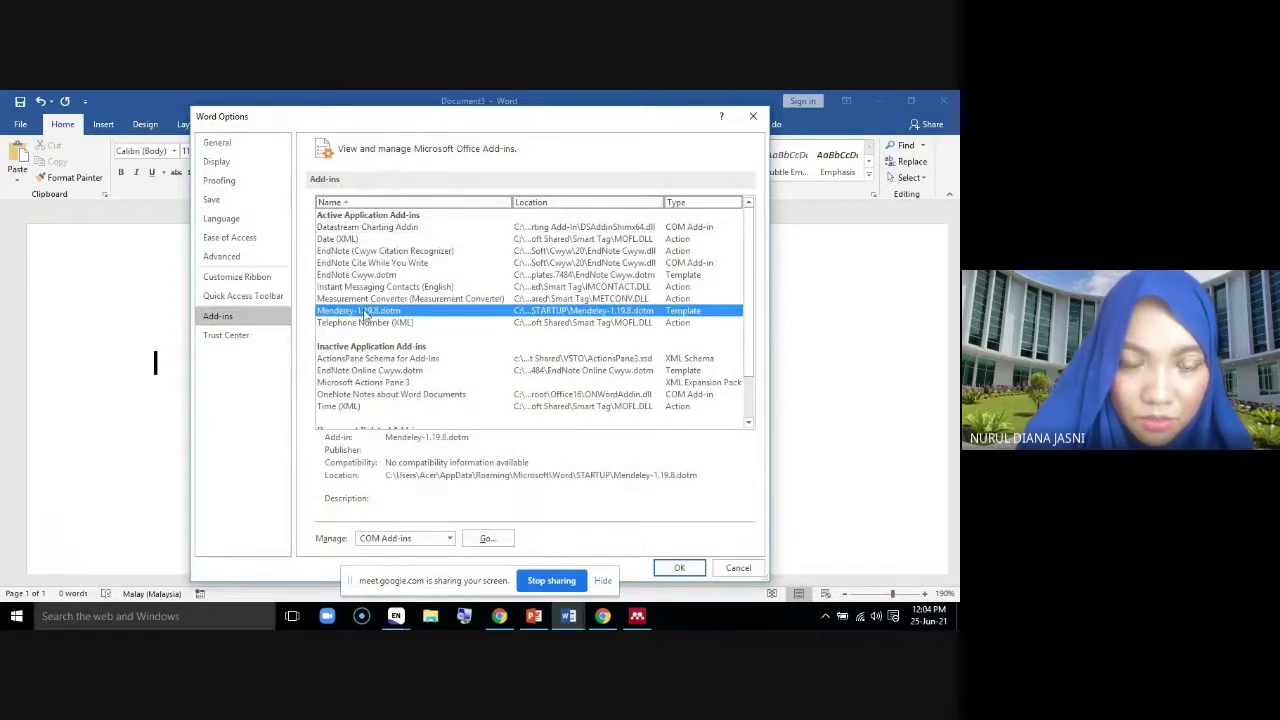
Check the Word Add-ins templates, keeping EndNote Cwyw.dotm, and show the EndNote 20 tools set to APA 7th
{"action": "left_click", "coordinate": [451, 539]}
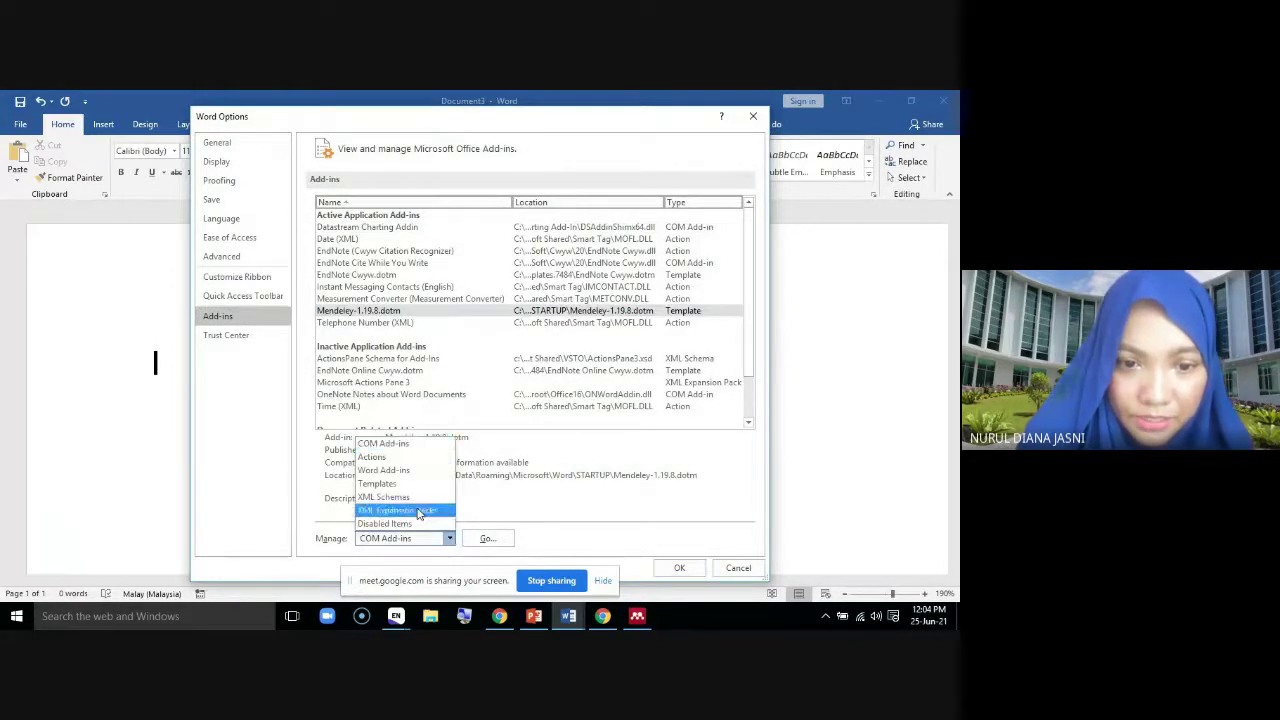
{"action": "left_click", "coordinate": [385, 470]}
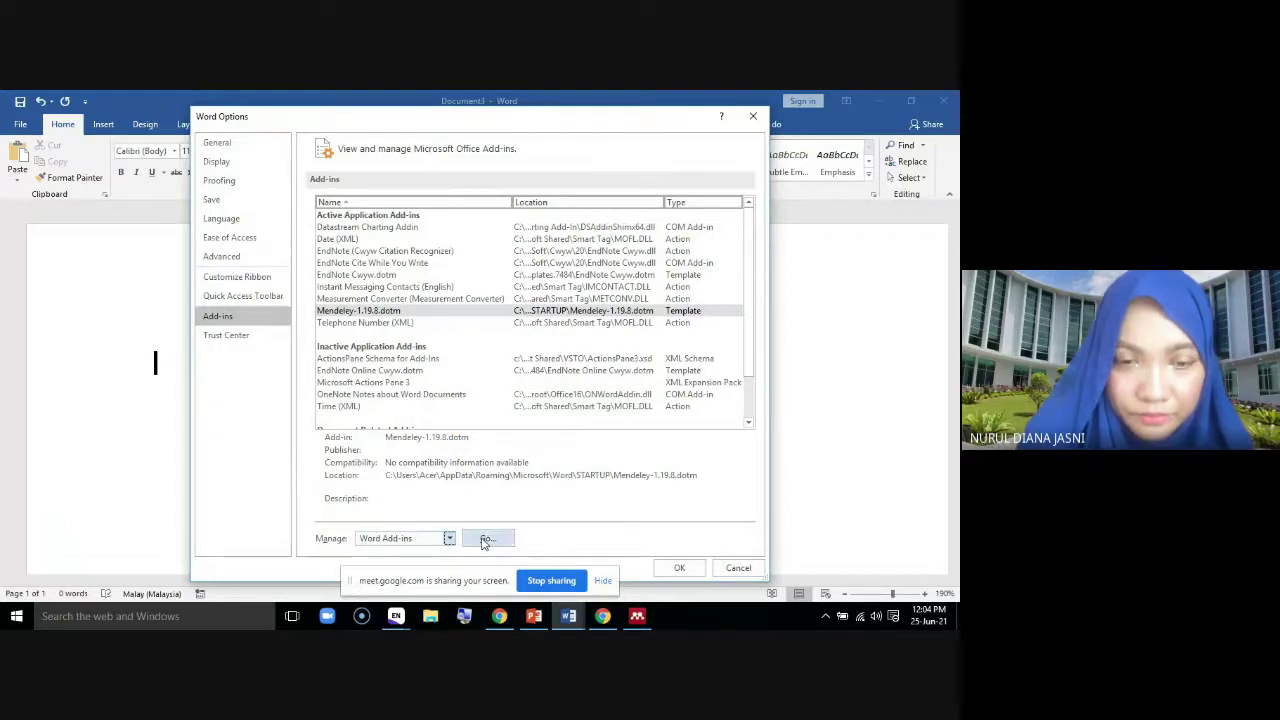
{"action": "left_click", "coordinate": [485, 539]}
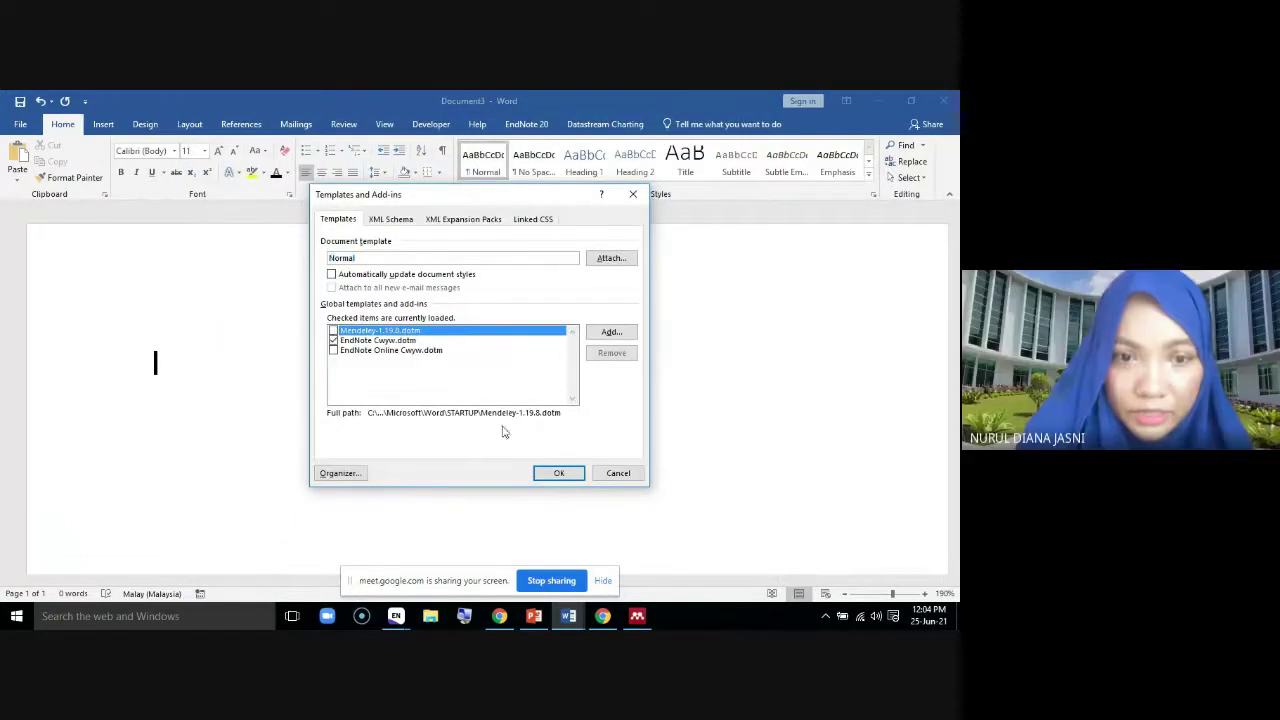
{"action": "left_click", "coordinate": [559, 472]}
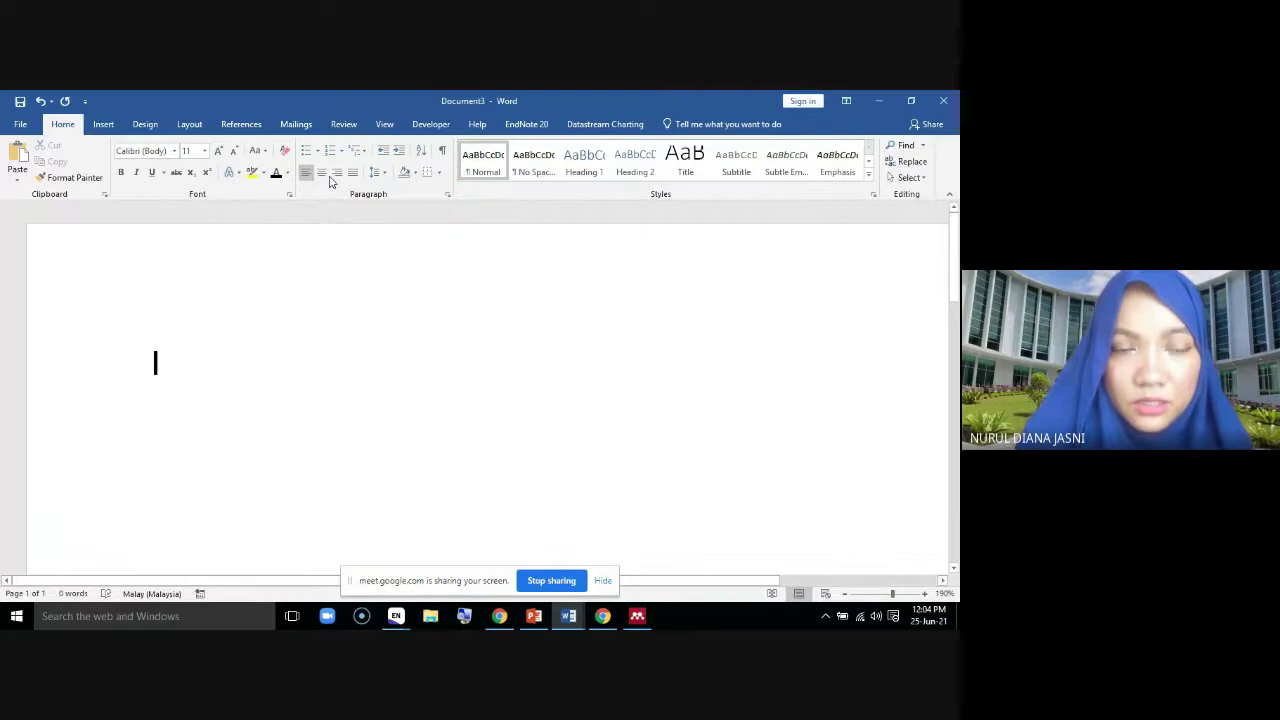
{"action": "left_click", "coordinate": [524, 124]}
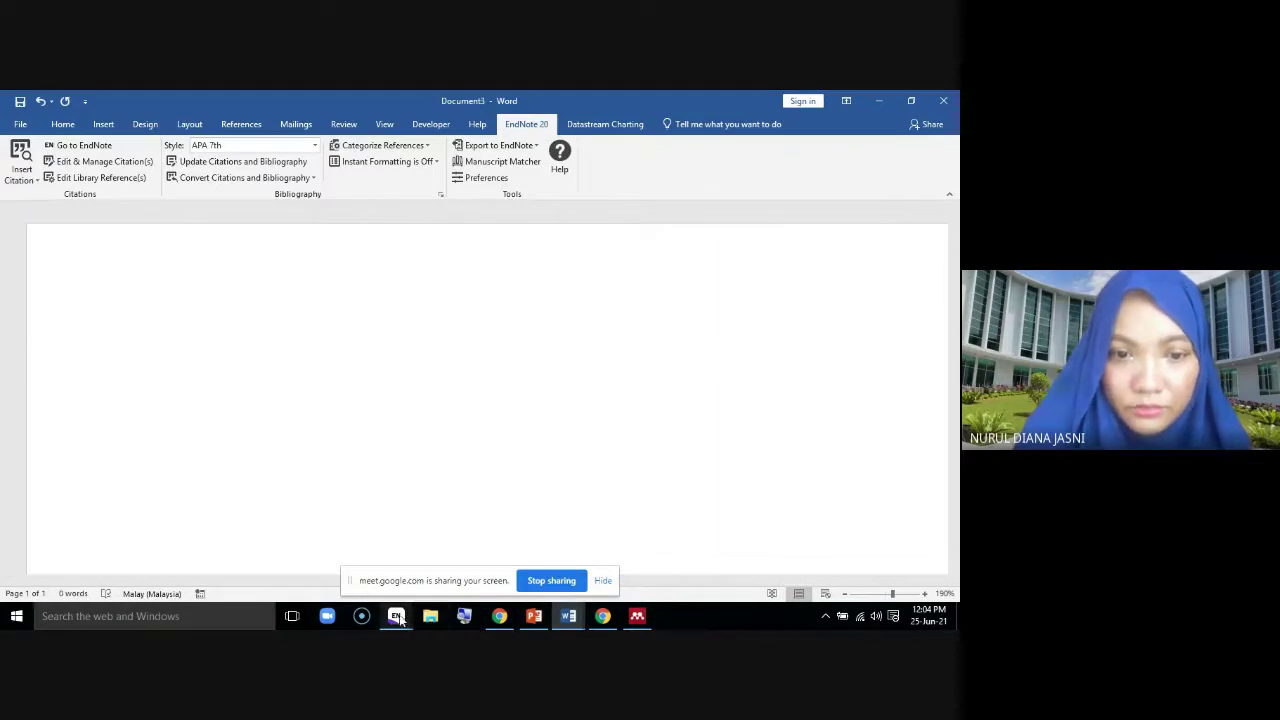
Cite Butler and Maleki together from EndNote as (Butler et al., 2021; Maleki et al., 2022), viewed at 140%
{"action": "mouse_move", "coordinate": [396, 616]}
{"action": "left_click", "coordinate": [315, 545]}
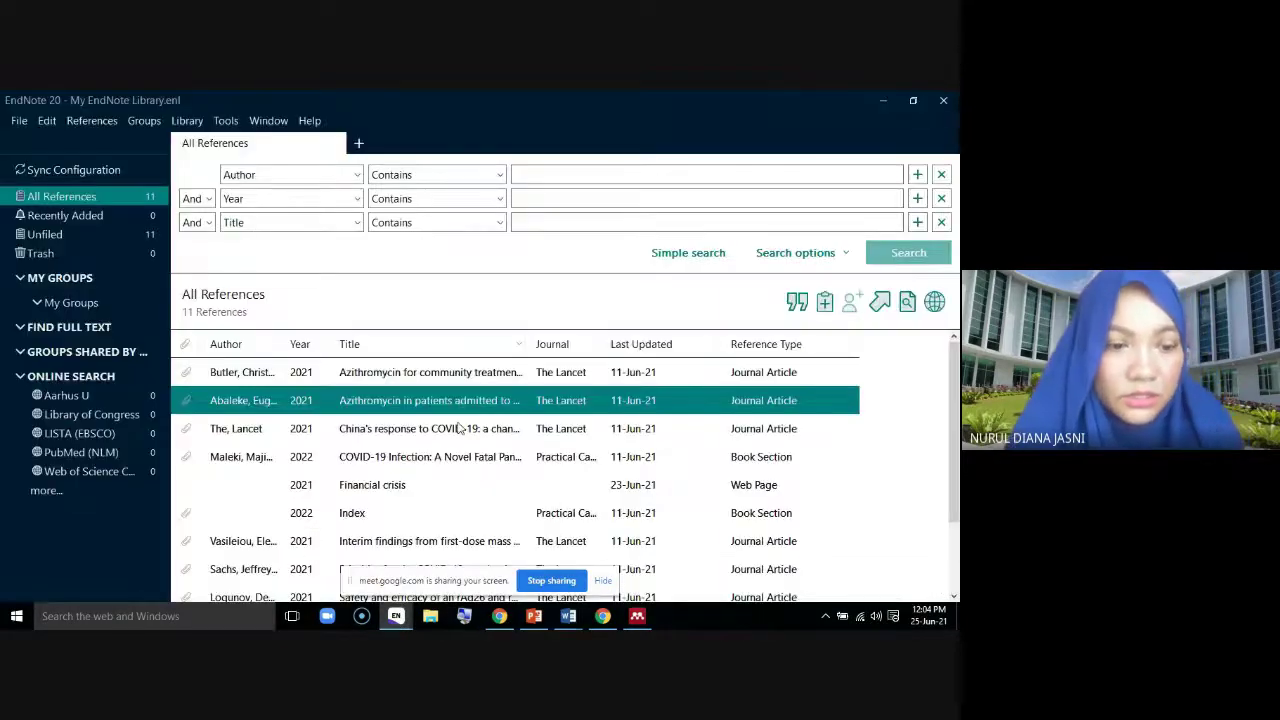
{"action": "left_click", "coordinate": [380, 458], "text": "ctrl"}
{"action": "left_click", "coordinate": [375, 432], "text": "ctrl"}
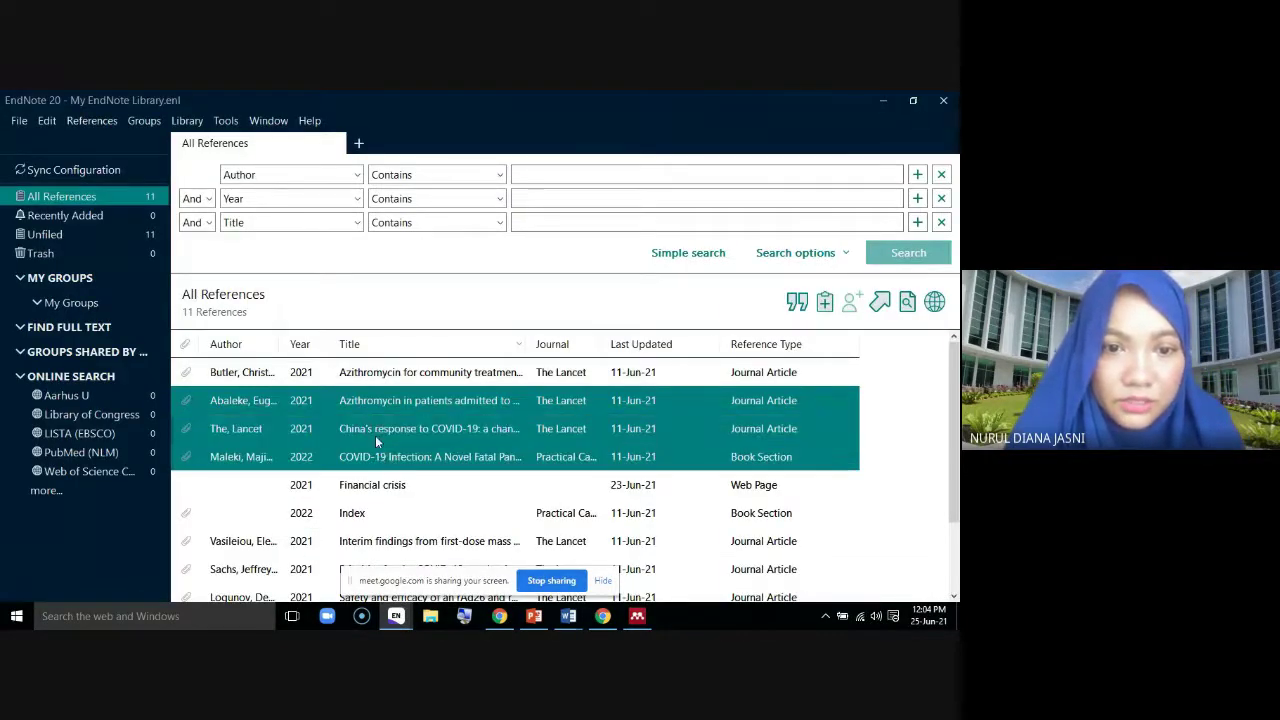
{"action": "left_click", "coordinate": [378, 460]}
{"action": "left_click", "coordinate": [370, 376], "text": "ctrl"}
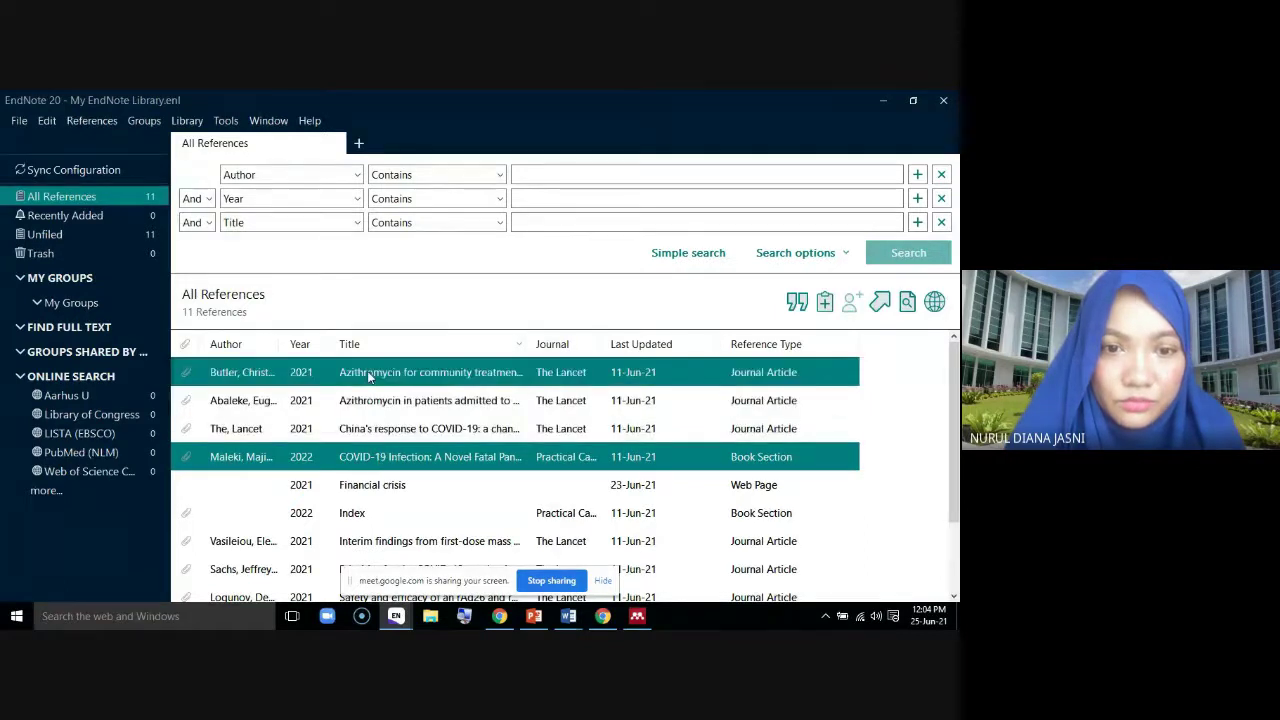
{"action": "left_click", "coordinate": [790, 304]}
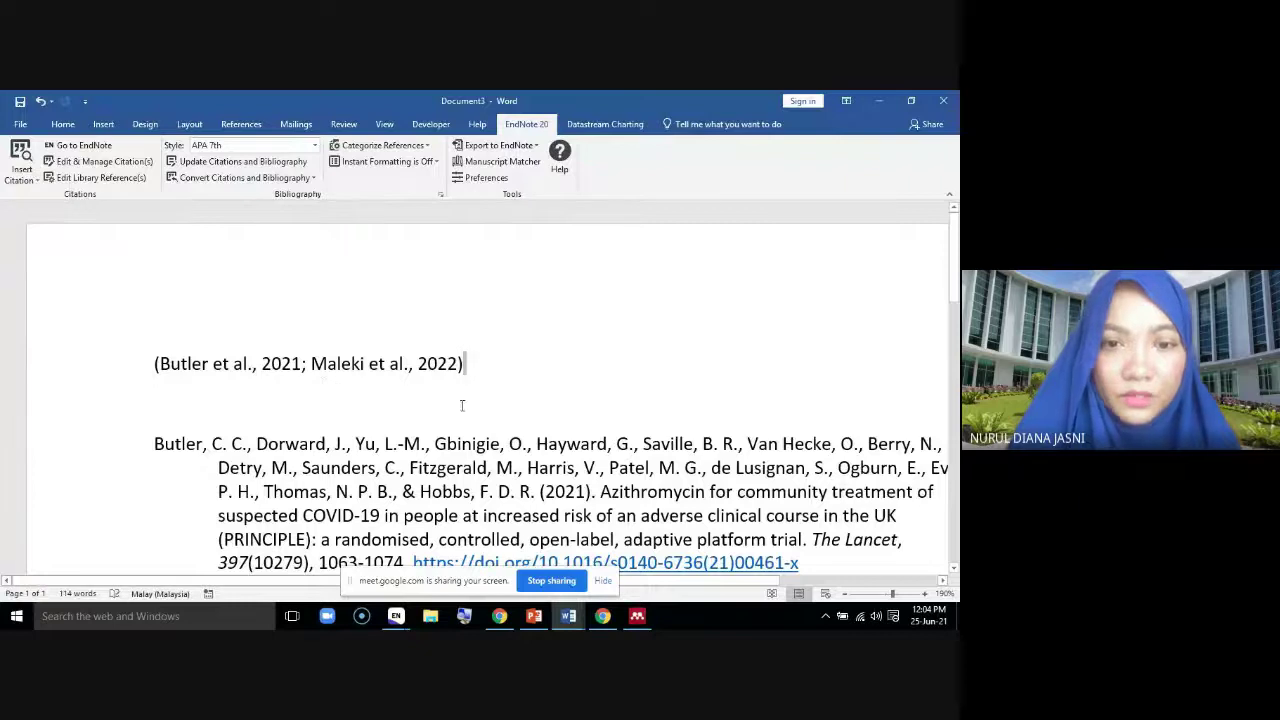
{"action": "left_click", "coordinate": [844, 594]}
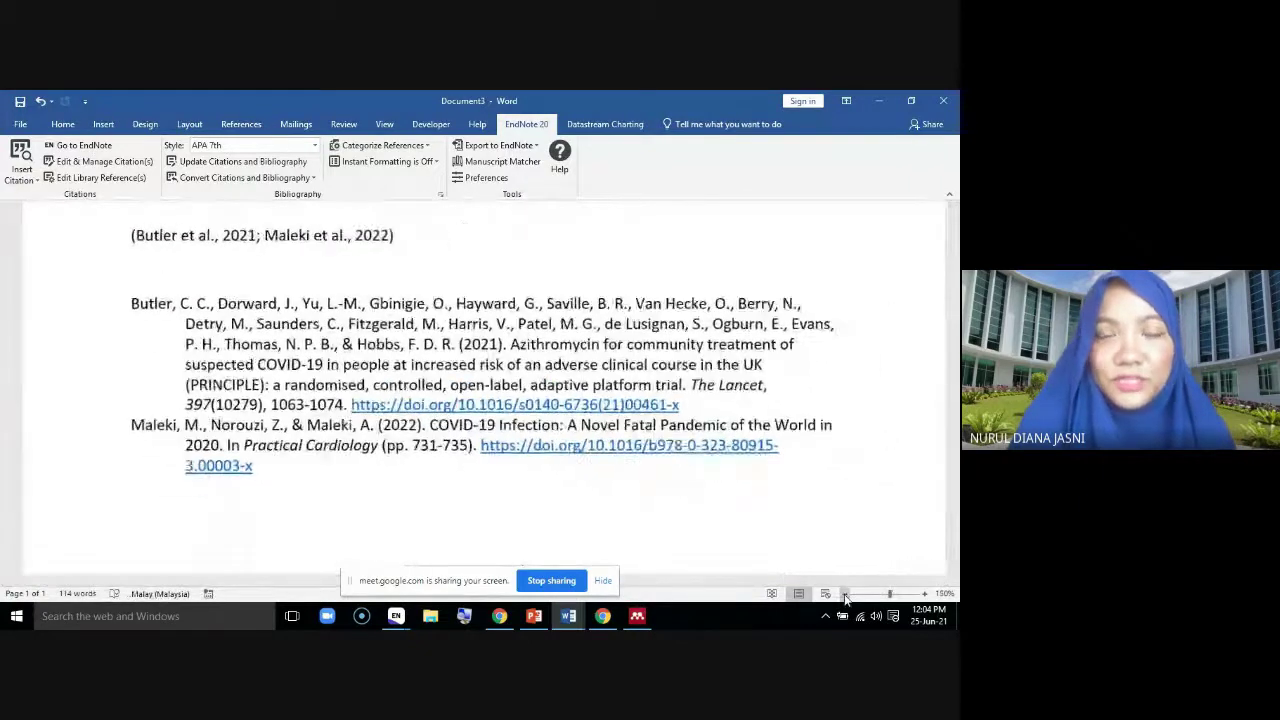
{"action": "left_click", "coordinate": [844, 594]}
{"action": "left_click", "coordinate": [844, 594]}
{"action": "left_click", "coordinate": [844, 594]}
{"action": "left_click", "coordinate": [844, 594]}
On a new paragraph, insert the EndNote citation (Logunov et al., 2021)
{"action": "key", "text": "Return"}
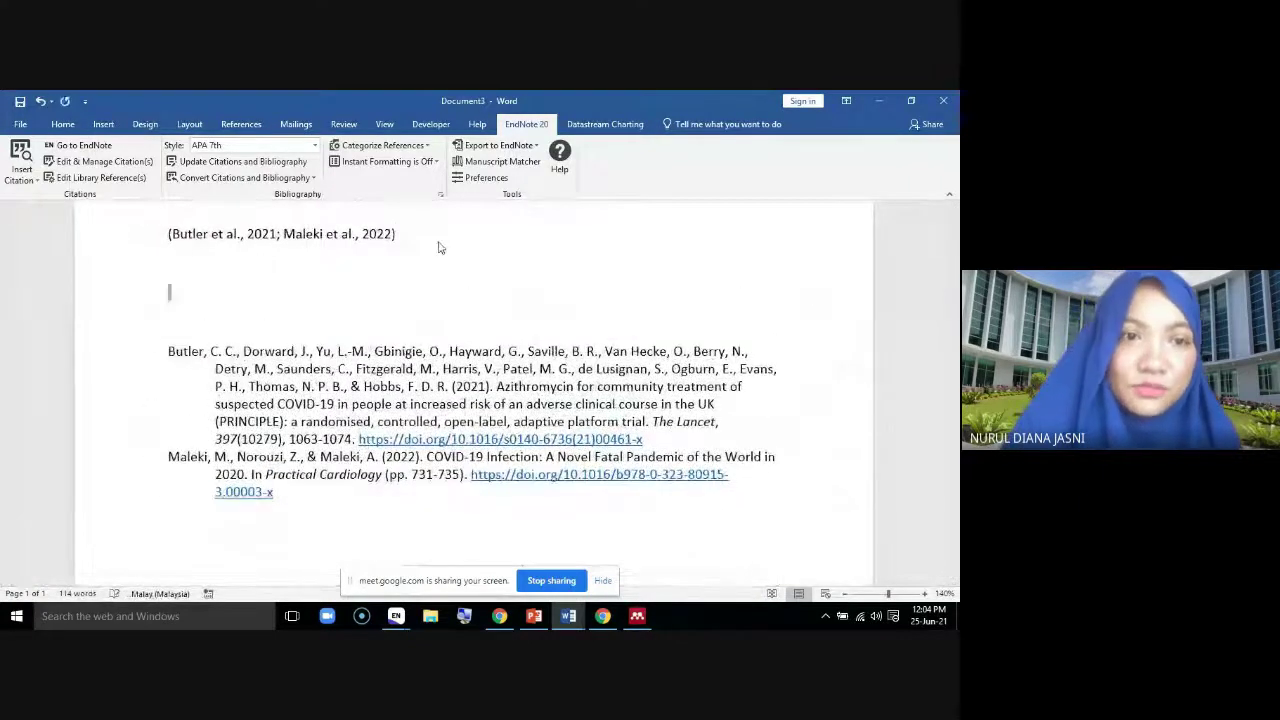
{"action": "mouse_move", "coordinate": [404, 618]}
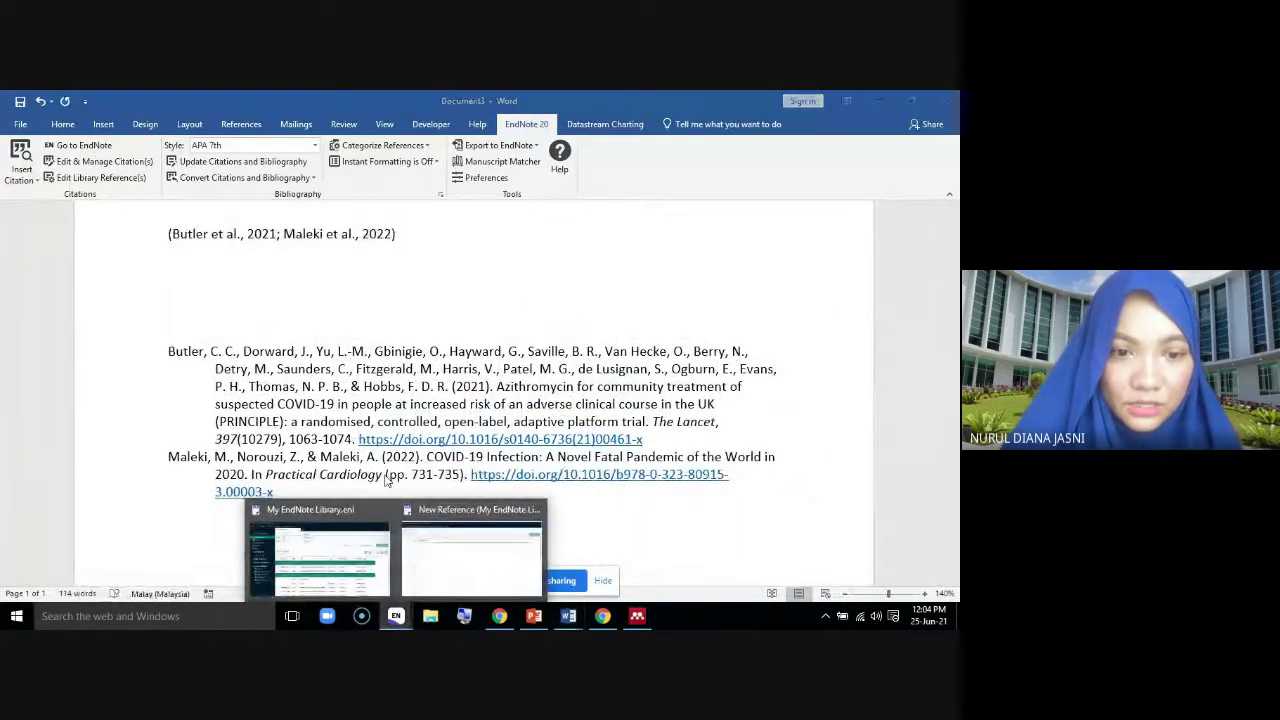
{"action": "left_click", "coordinate": [460, 555]}
{"action": "scroll", "coordinate": [457, 450], "scroll_direction": "down", "scroll_amount": 1}
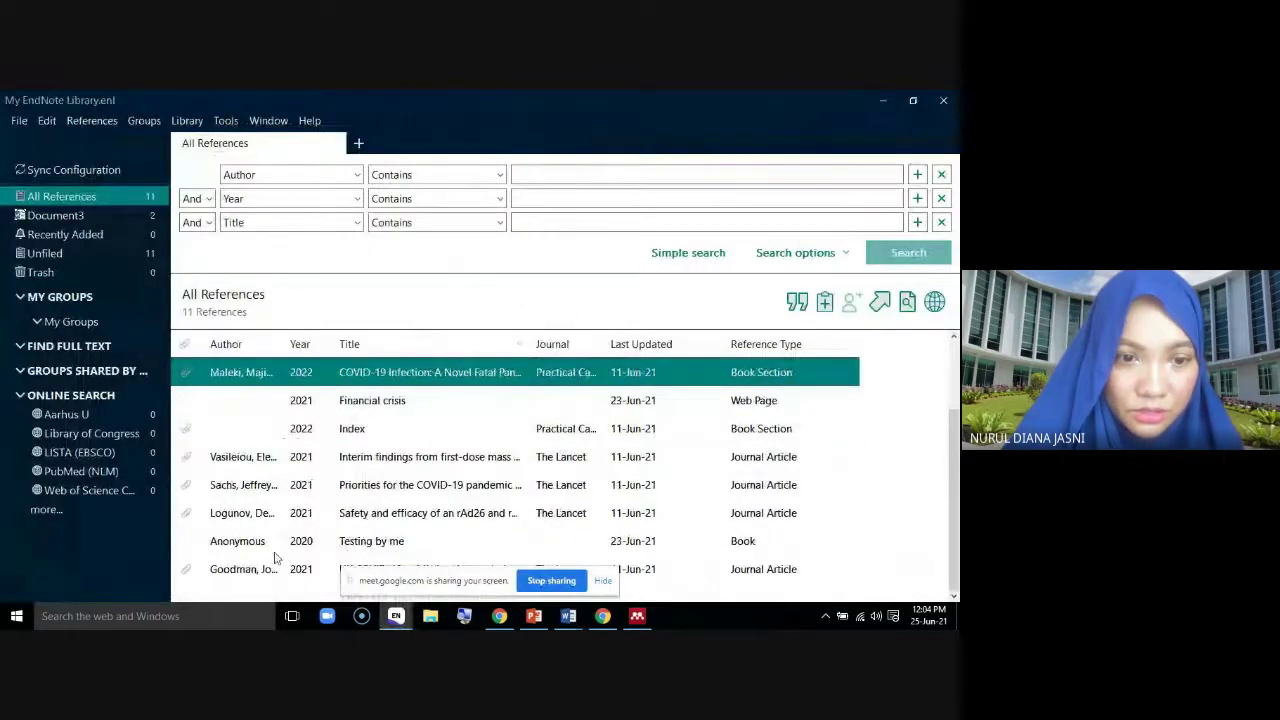
{"action": "left_click", "coordinate": [260, 513]}
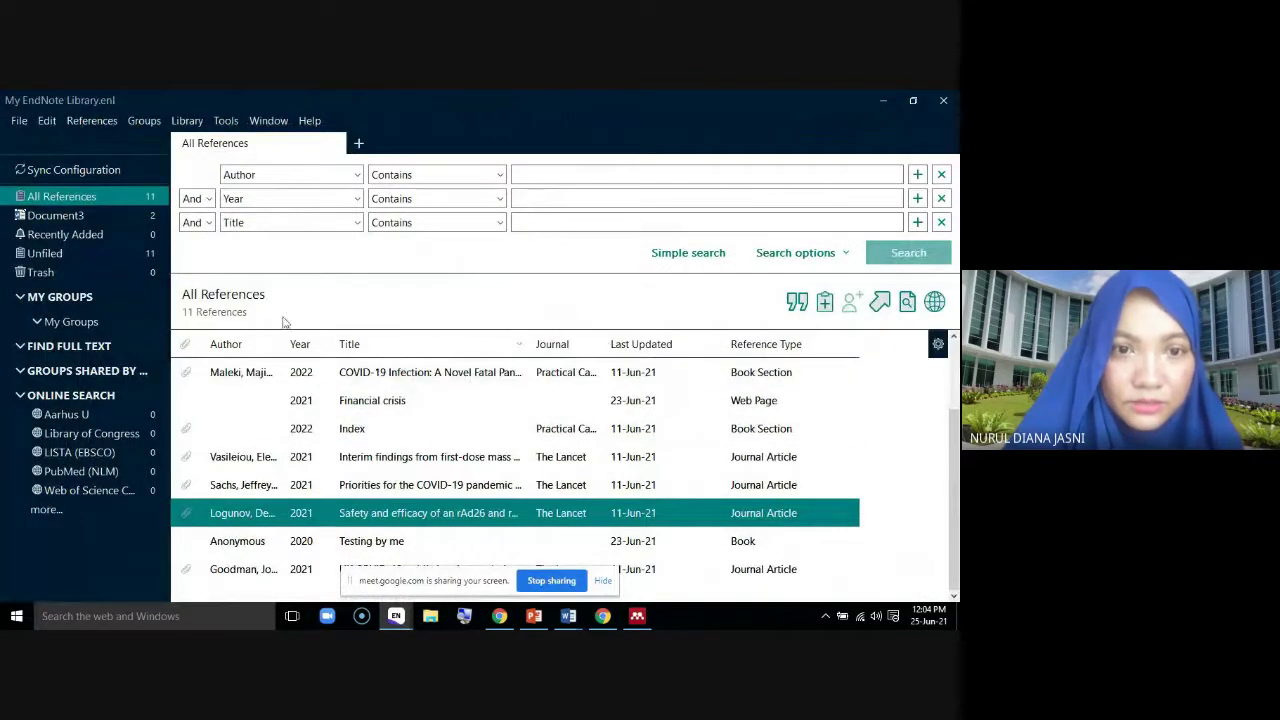
{"action": "left_click", "coordinate": [797, 301]}
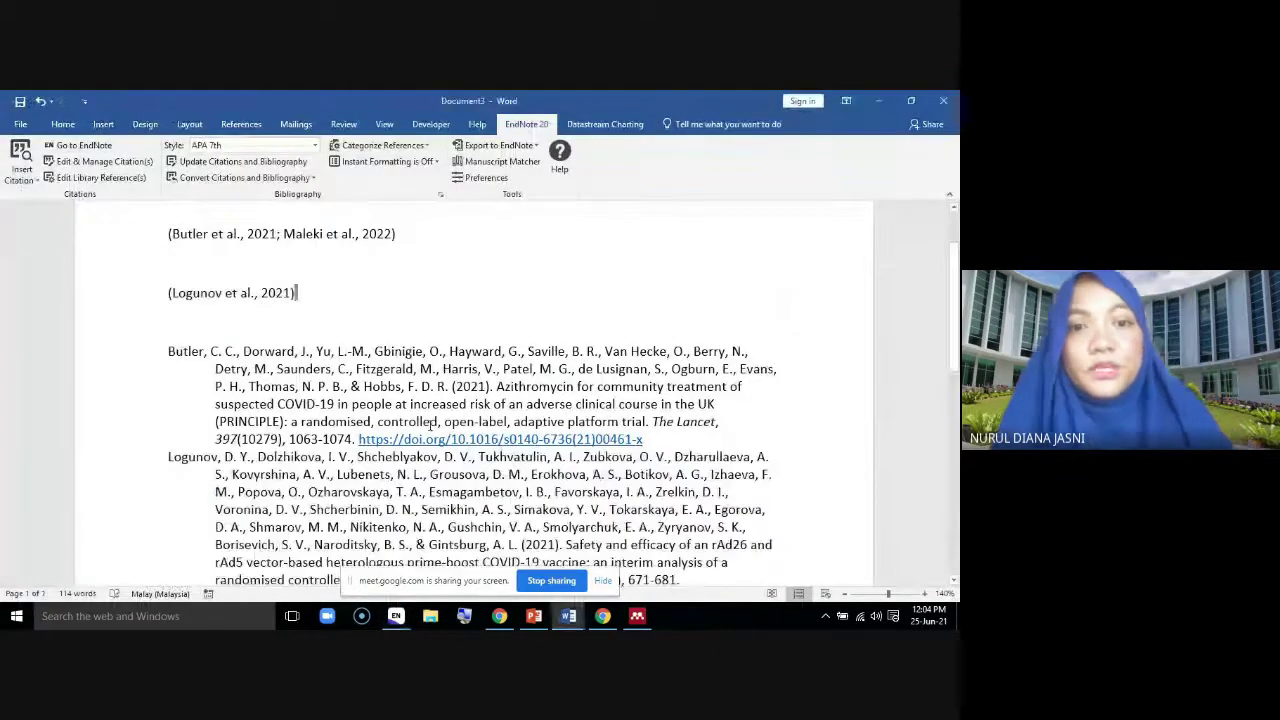
{"action": "left_click", "coordinate": [277, 339]}
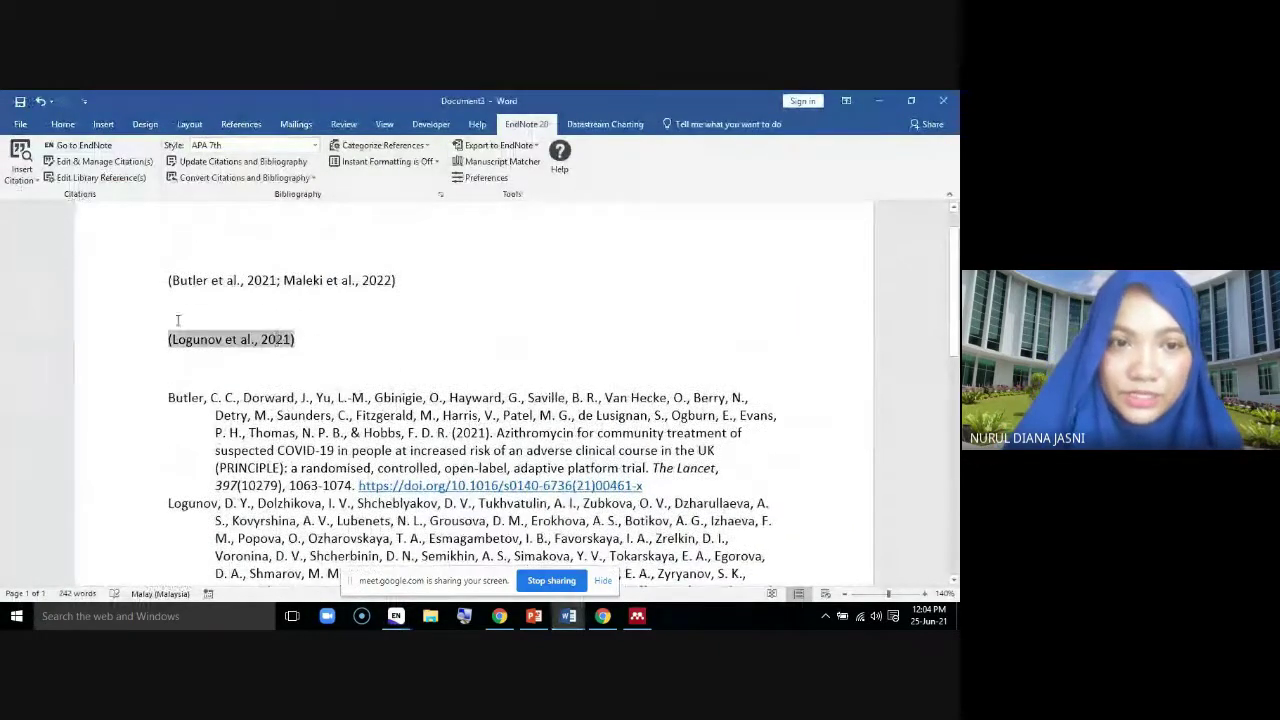
Display the Logunov citation as author (year), reading 'Logunov et al. (2021)'
{"action": "right_click", "coordinate": [278, 340]}
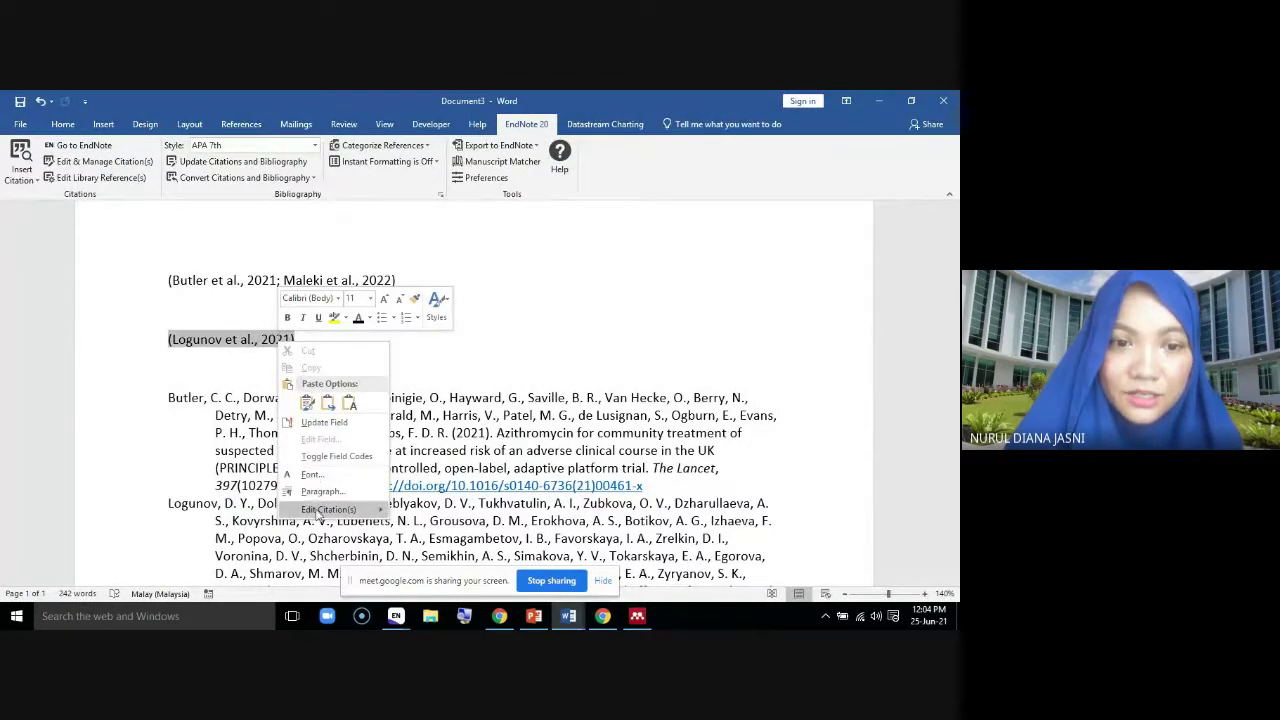
{"action": "mouse_move", "coordinate": [320, 510]}
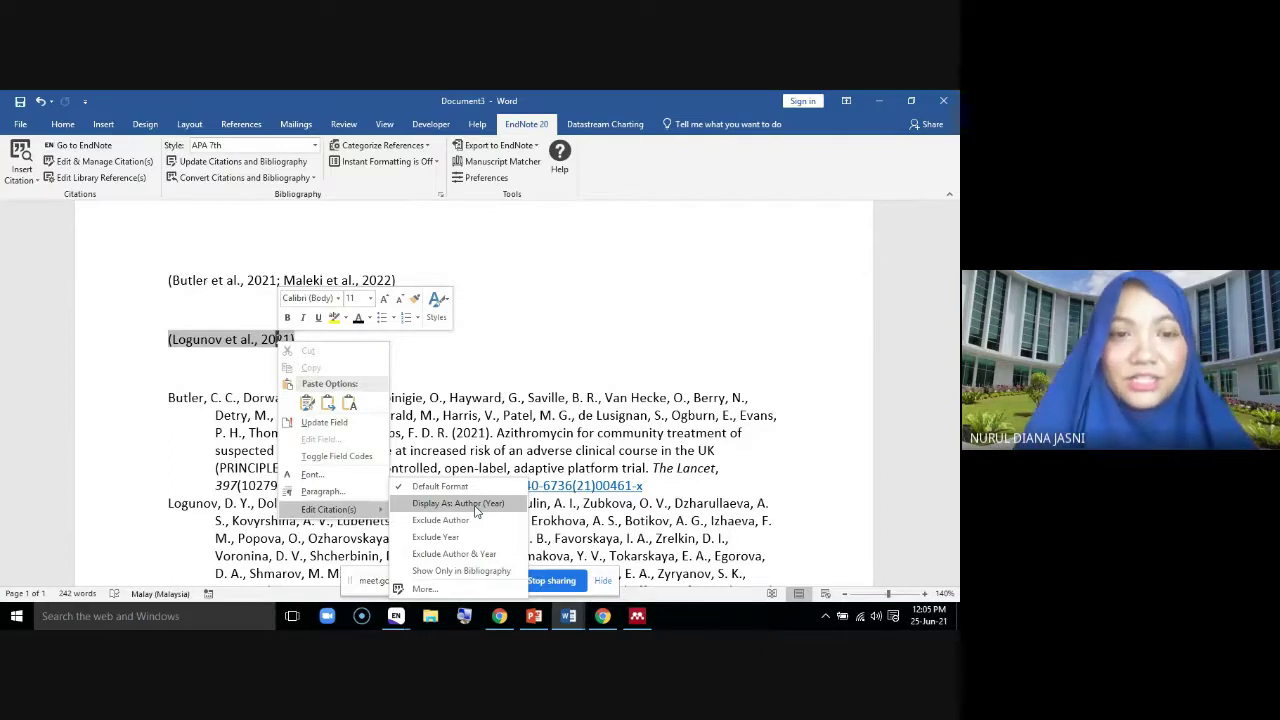
{"action": "left_click", "coordinate": [479, 508]}
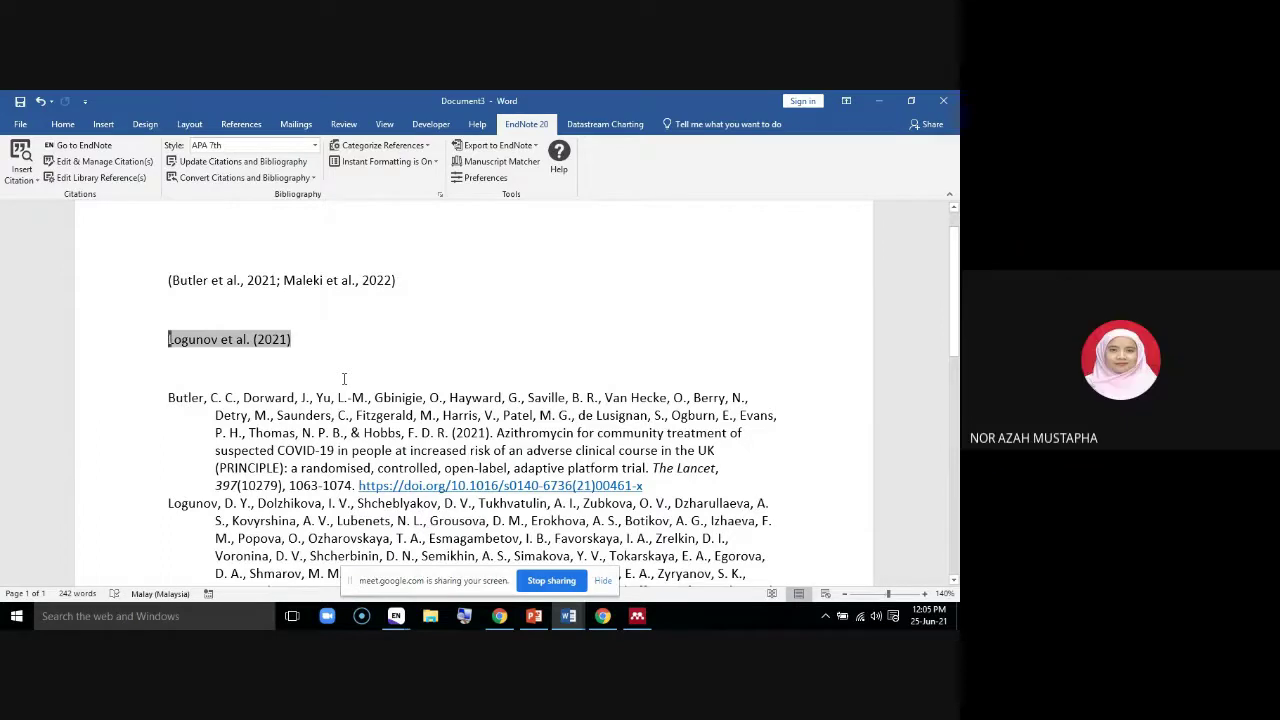
{"action": "scroll", "coordinate": [459, 376], "scroll_direction": "down", "scroll_amount": 1}
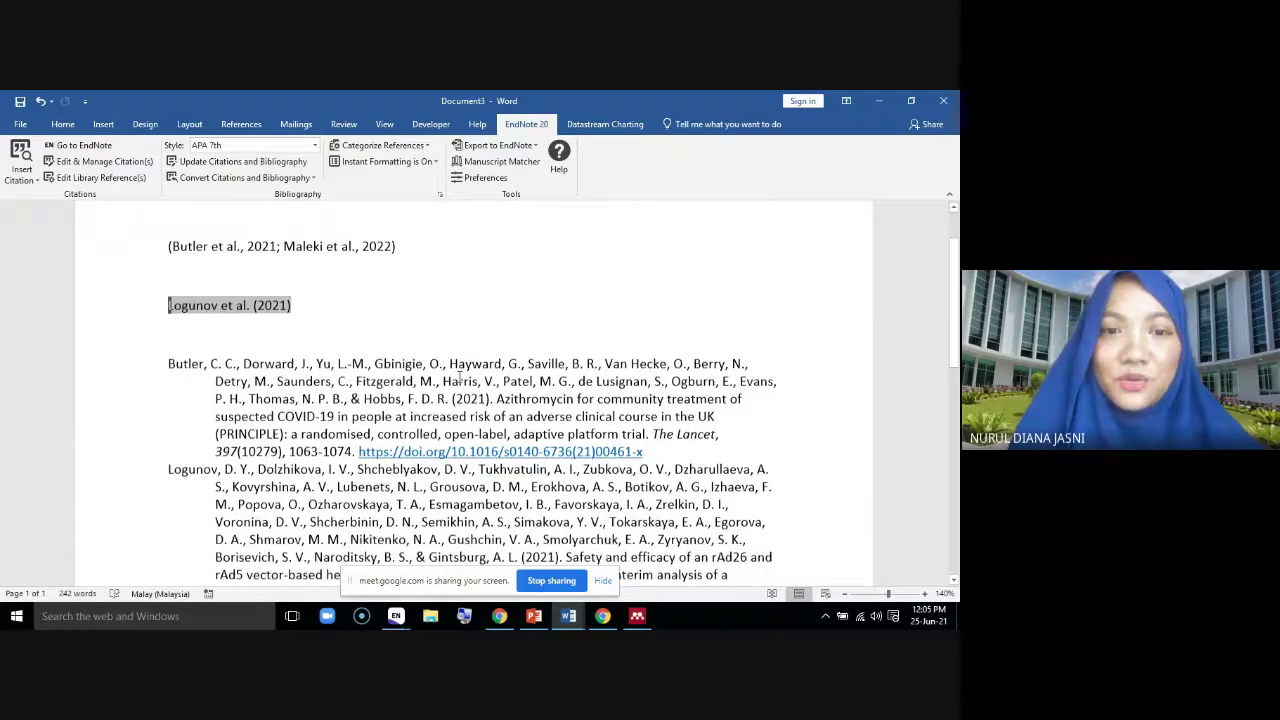
{"action": "scroll", "coordinate": [430, 320], "scroll_direction": "down", "scroll_amount": 1}
{"action": "scroll", "coordinate": [420, 290], "scroll_direction": "up", "scroll_amount": 2}
{"action": "left_click", "coordinate": [212, 306]}
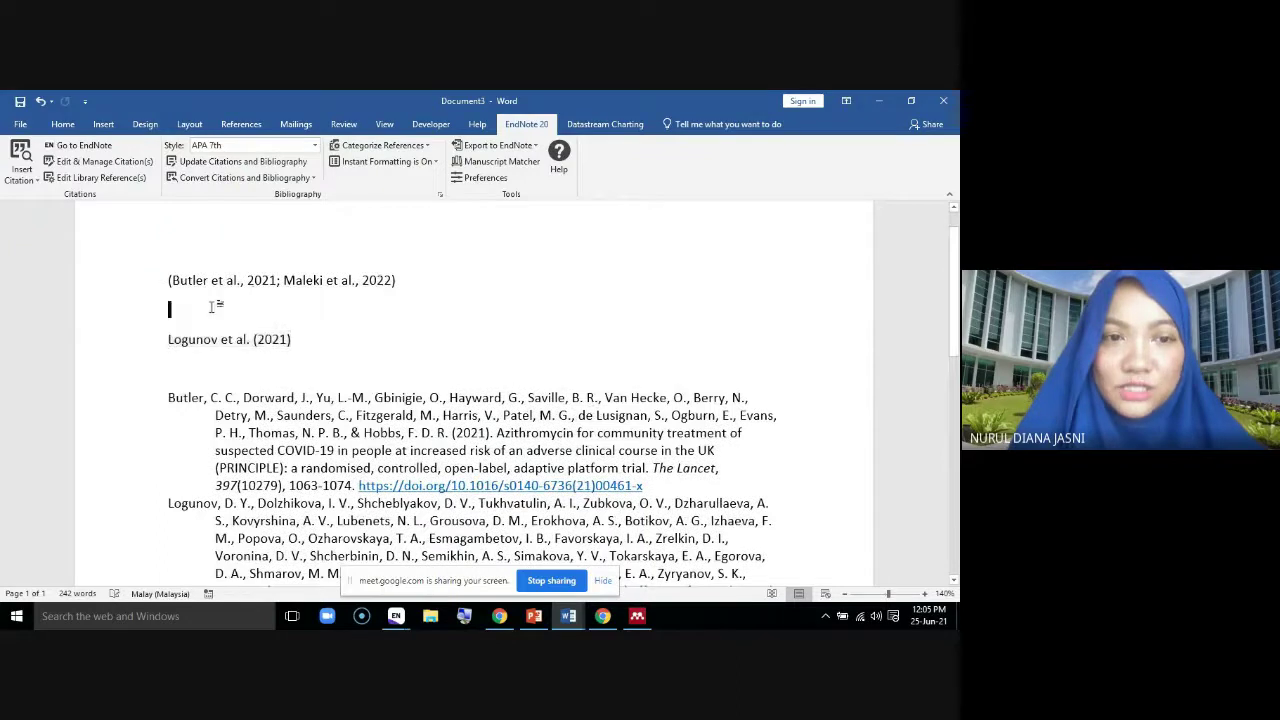
Cite Goodman et al. (2021) from EndNote and set it to show only in the bibliography
{"action": "mouse_move", "coordinate": [396, 616]}
{"action": "left_click", "coordinate": [337, 563]}
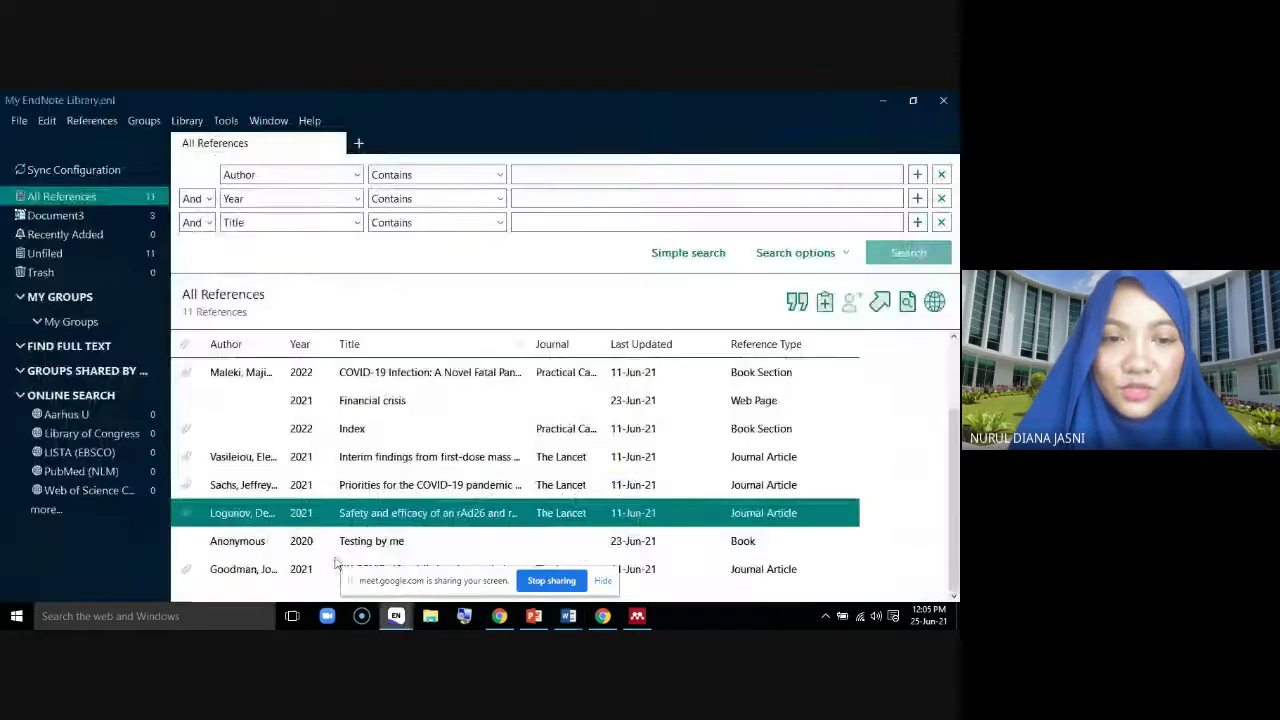
{"action": "left_click", "coordinate": [274, 564]}
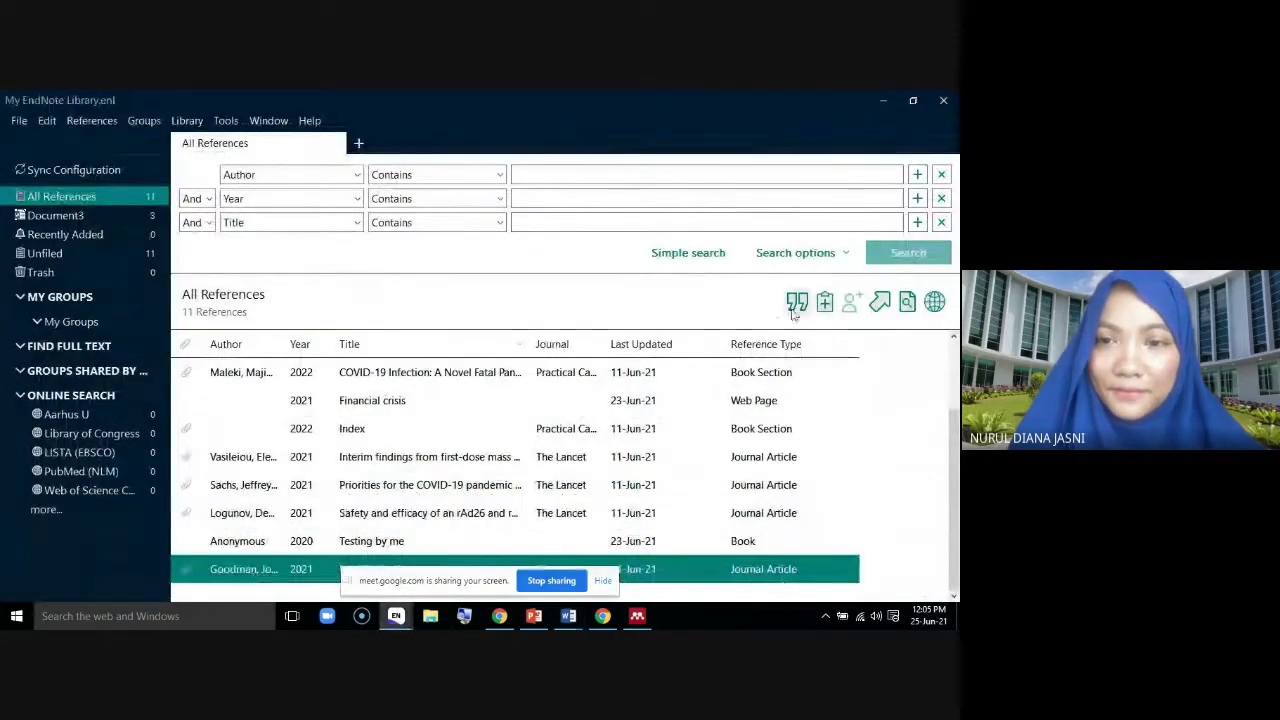
{"action": "left_click", "coordinate": [796, 303]}
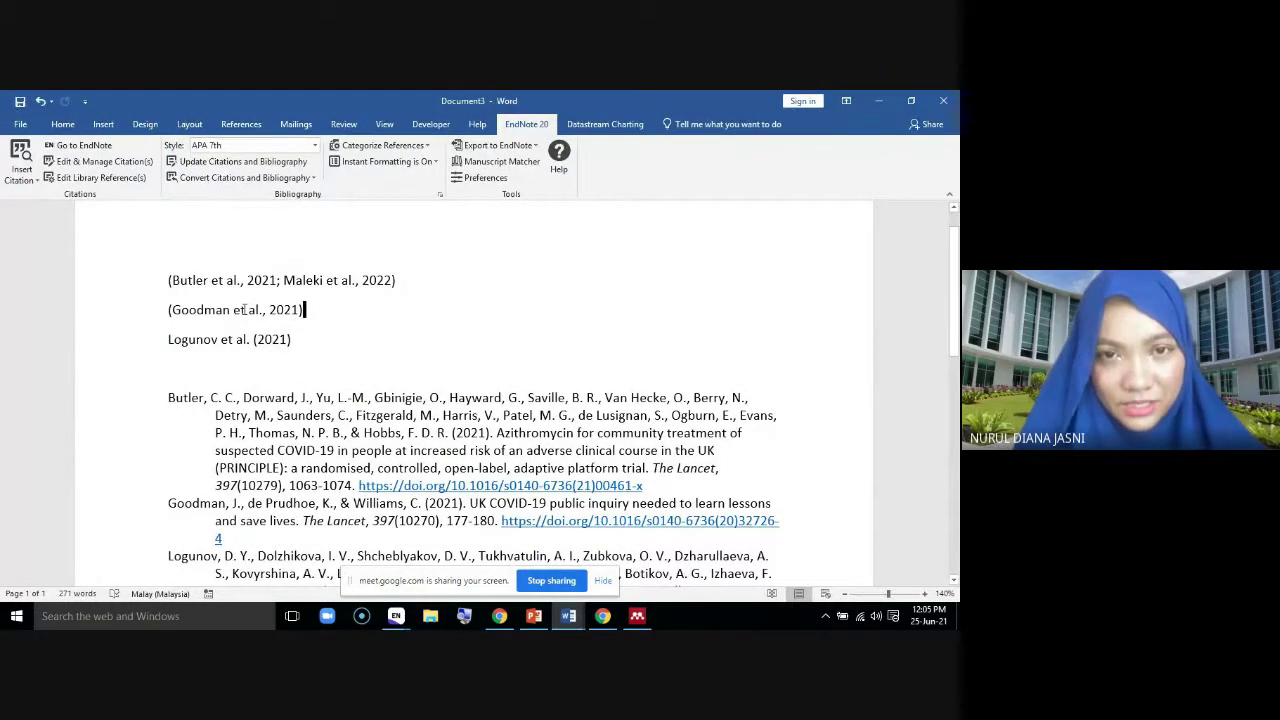
{"action": "left_click", "coordinate": [246, 309]}
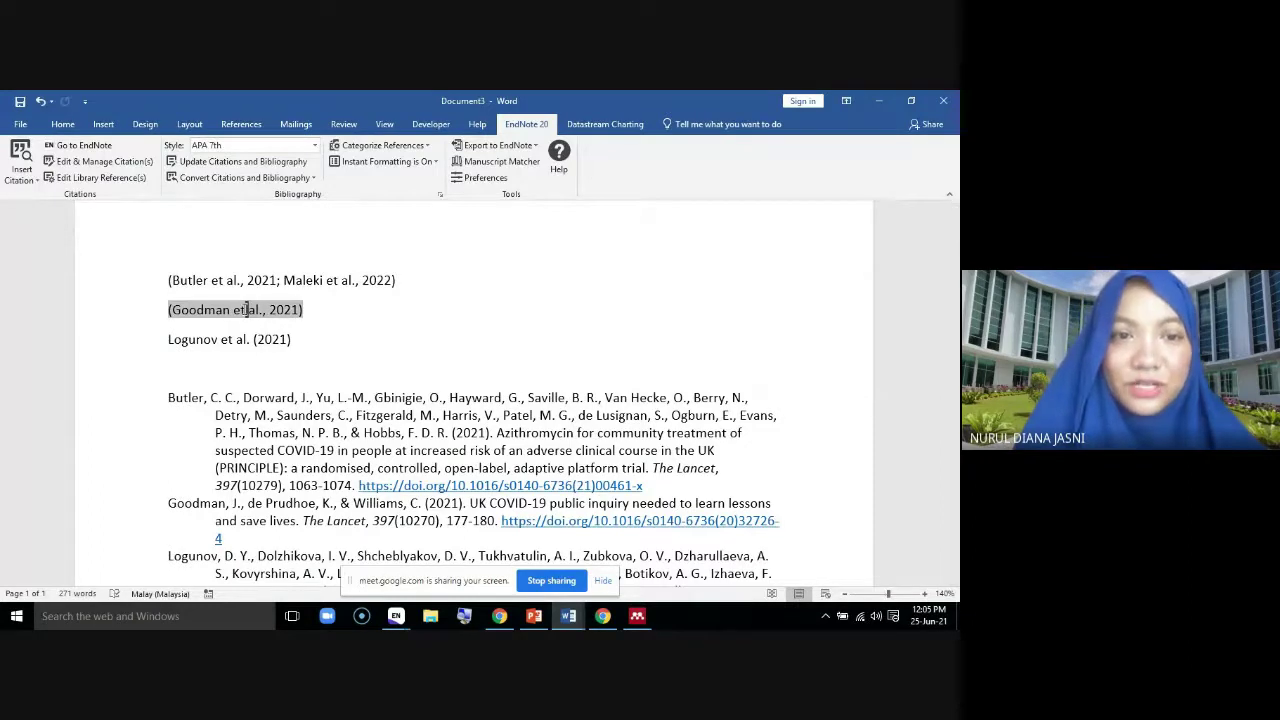
{"action": "right_click", "coordinate": [246, 309]}
{"action": "mouse_move", "coordinate": [305, 477]}
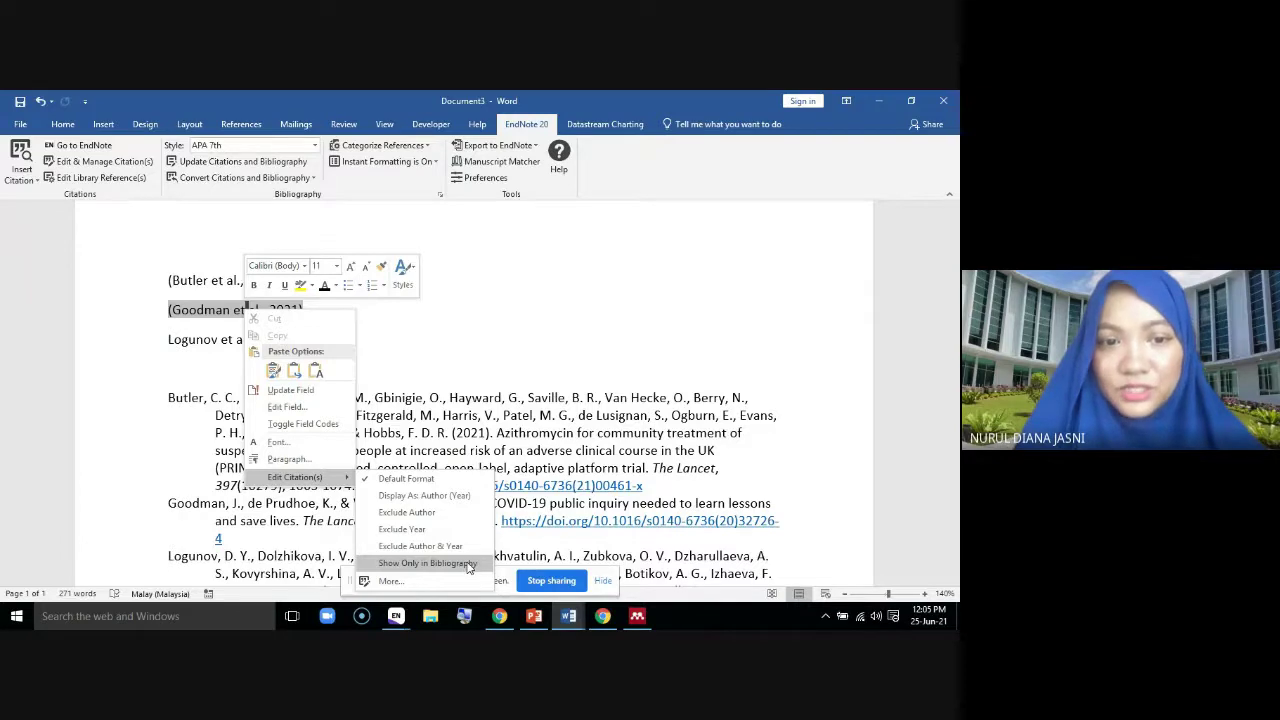
{"action": "left_click", "coordinate": [469, 565]}
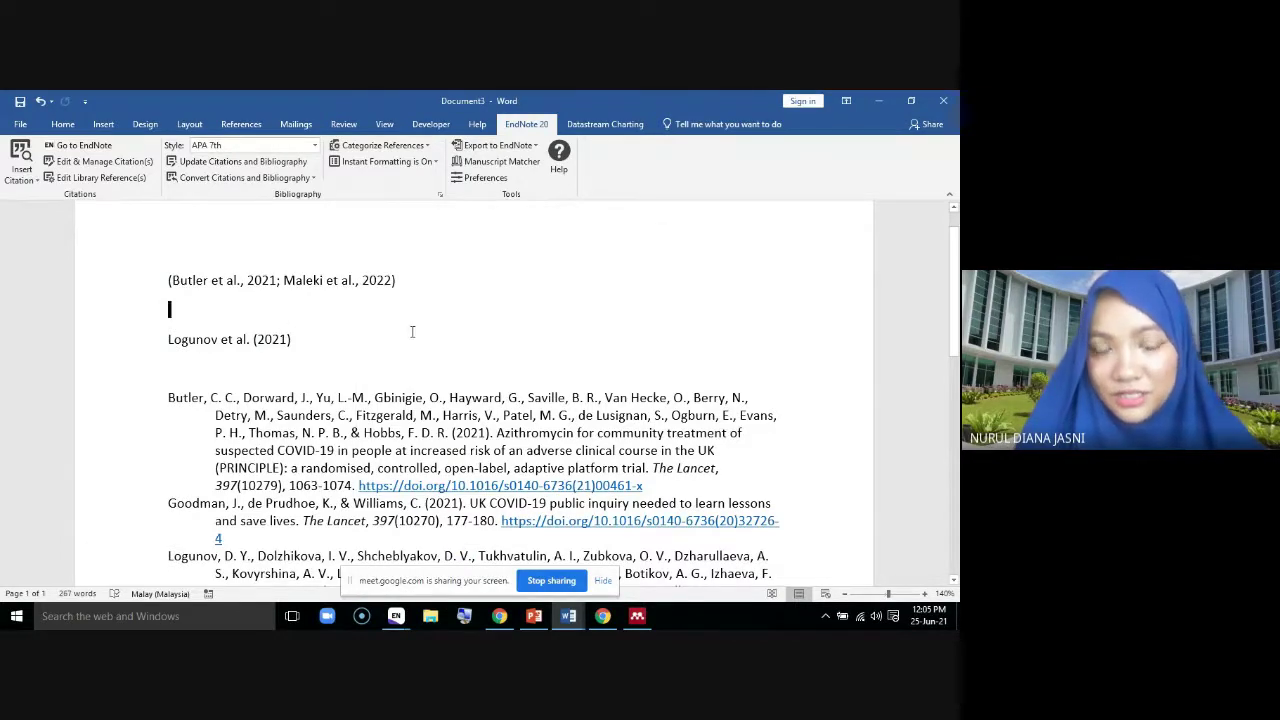
Reformat Document3's citations and bibliography in EndNote's IEEE style, giving [1, 2] and Logunov, et al. [4]
{"action": "scroll", "coordinate": [411, 332], "scroll_direction": "down", "scroll_amount": 2}
{"action": "scroll", "coordinate": [418, 332], "scroll_direction": "down", "scroll_amount": 2}
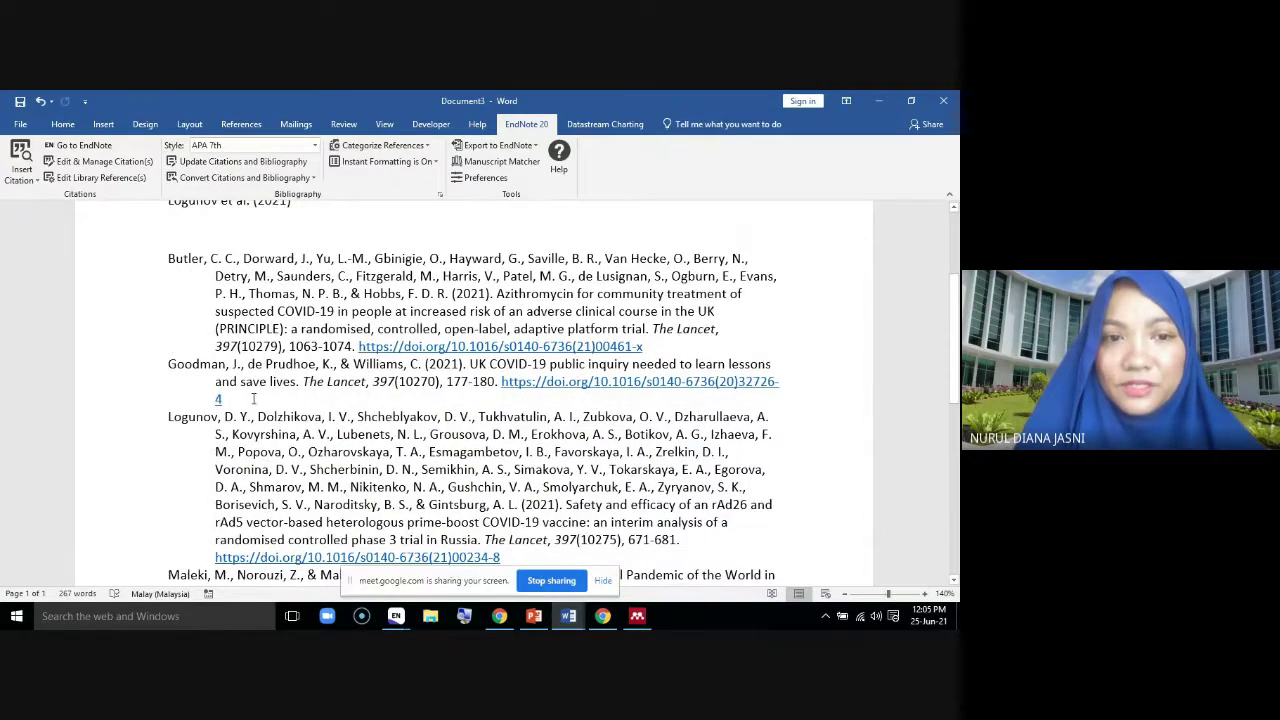
{"action": "triple_click", "coordinate": [254, 399]}
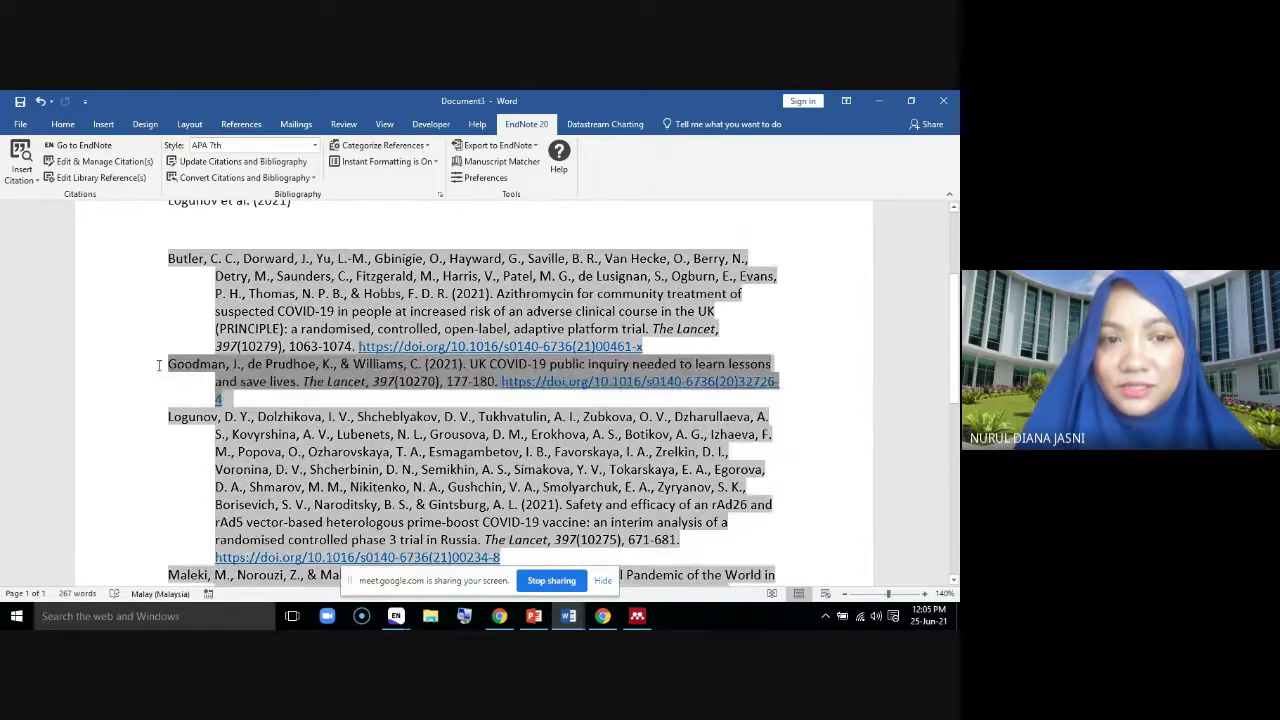
{"action": "left_click", "coordinate": [368, 449]}
{"action": "left_click", "coordinate": [314, 145]}
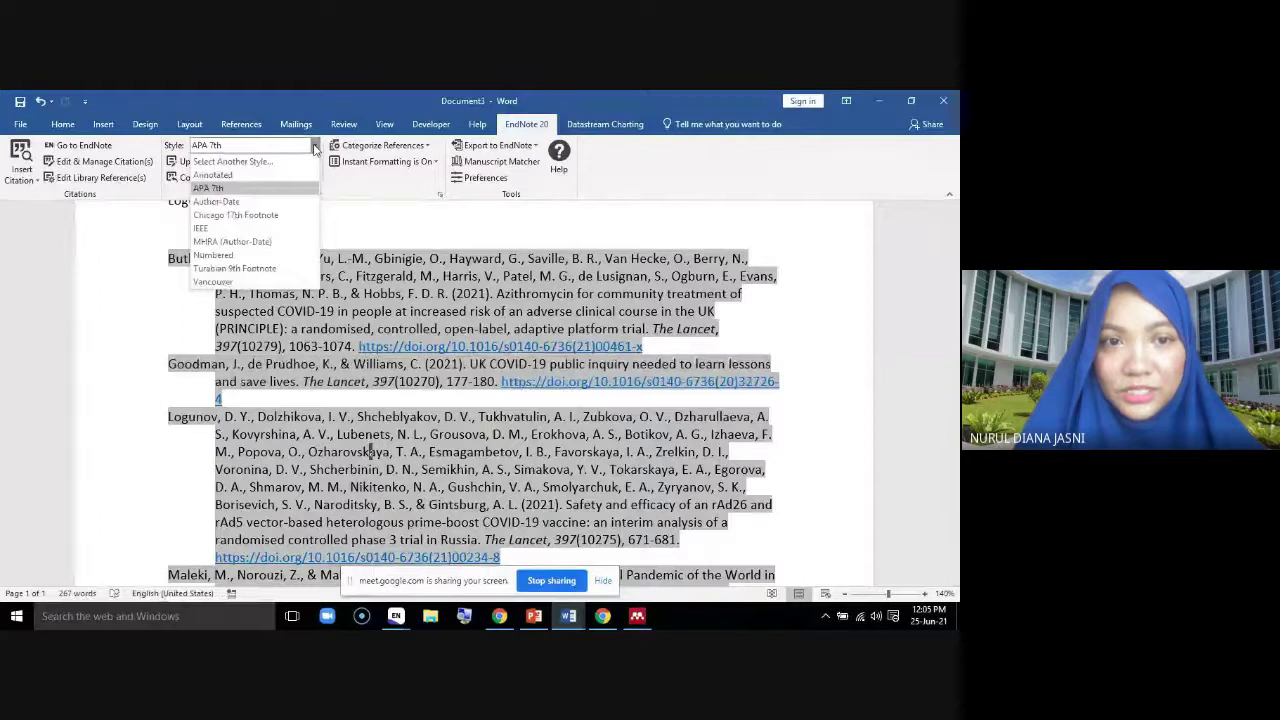
{"action": "left_click", "coordinate": [296, 230]}
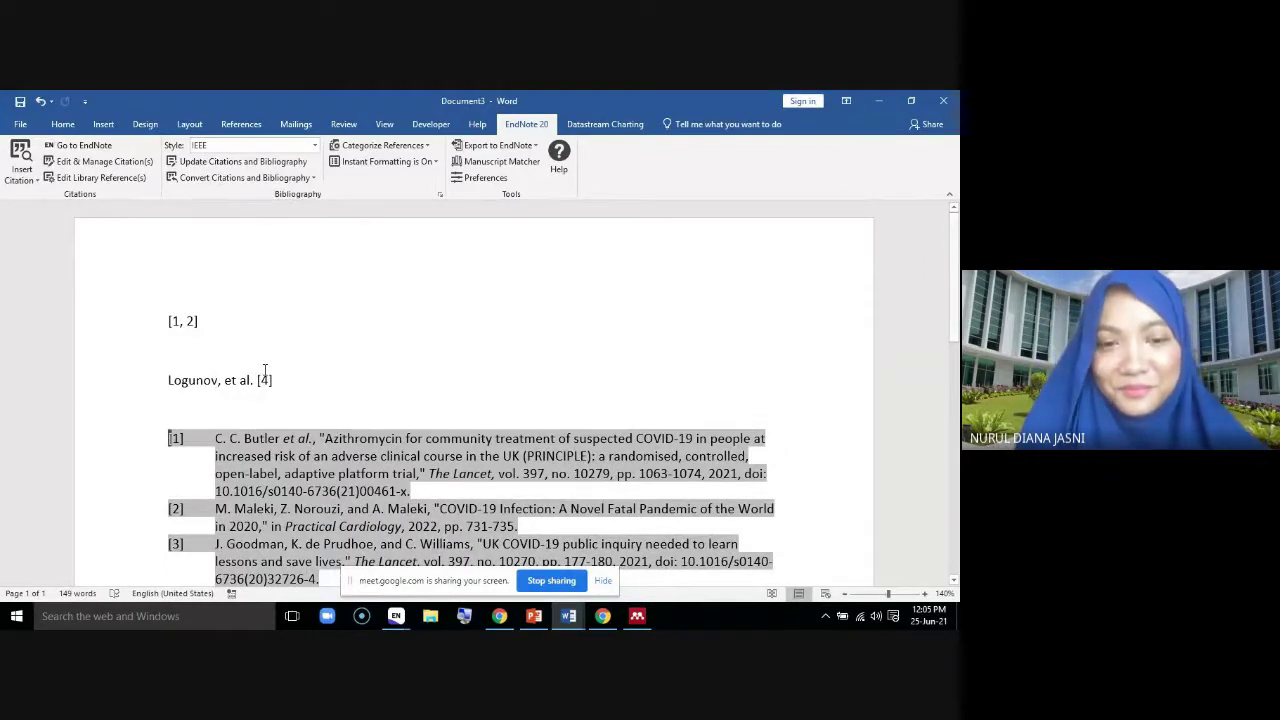
Check the Fornell (1992) citation in Document2, then return to Document3
{"action": "mouse_move", "coordinate": [575, 622]}
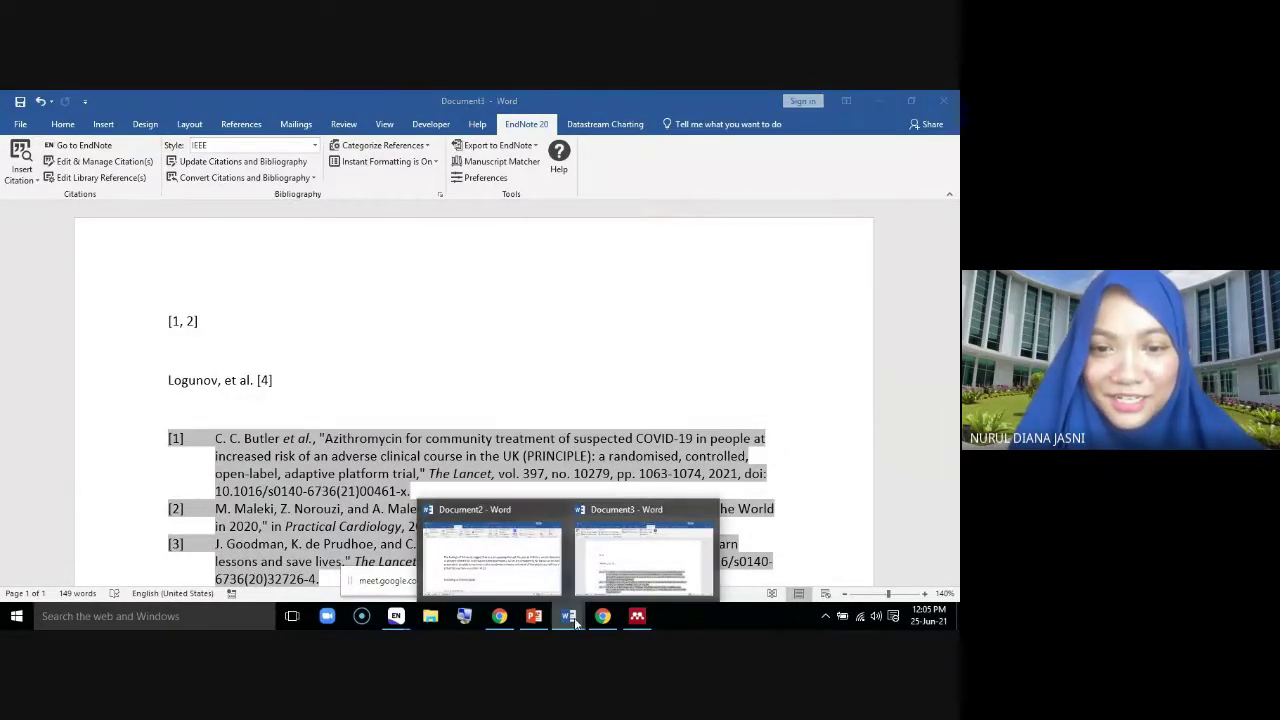
{"action": "left_click", "coordinate": [495, 570]}
{"action": "scroll", "coordinate": [480, 390], "scroll_direction": "down", "scroll_amount": 2}
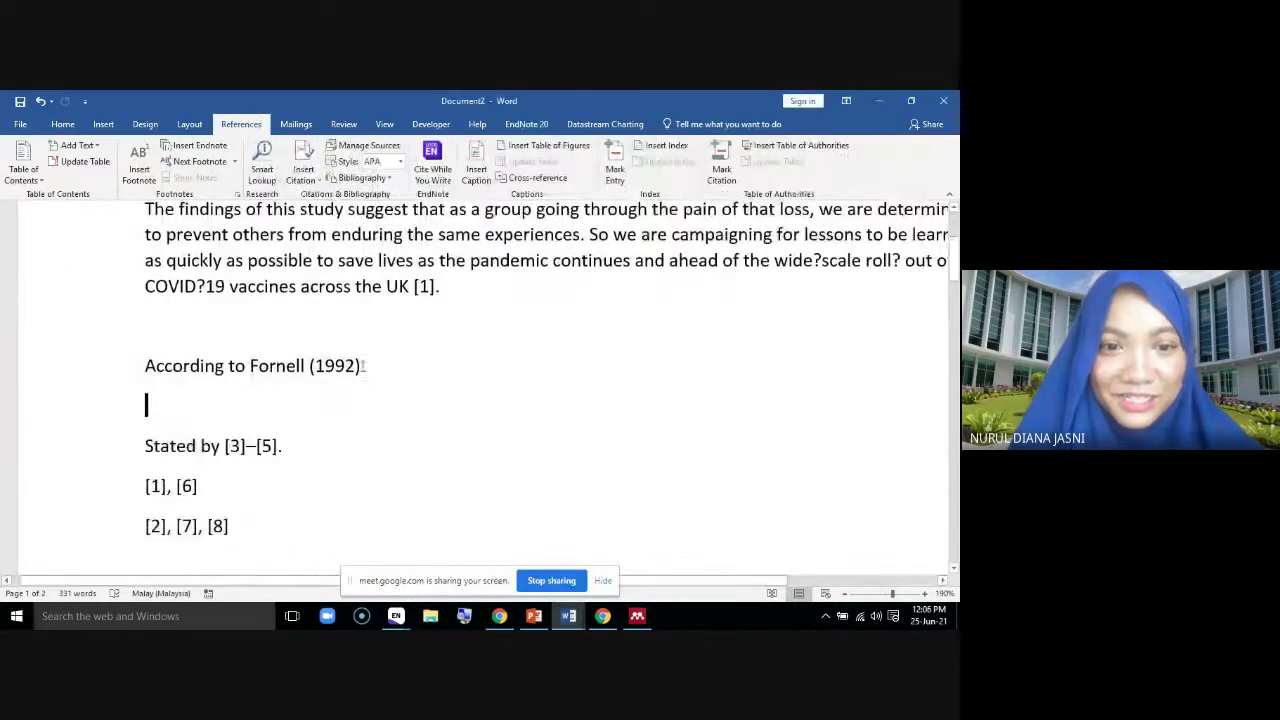
{"action": "left_click", "coordinate": [305, 365]}
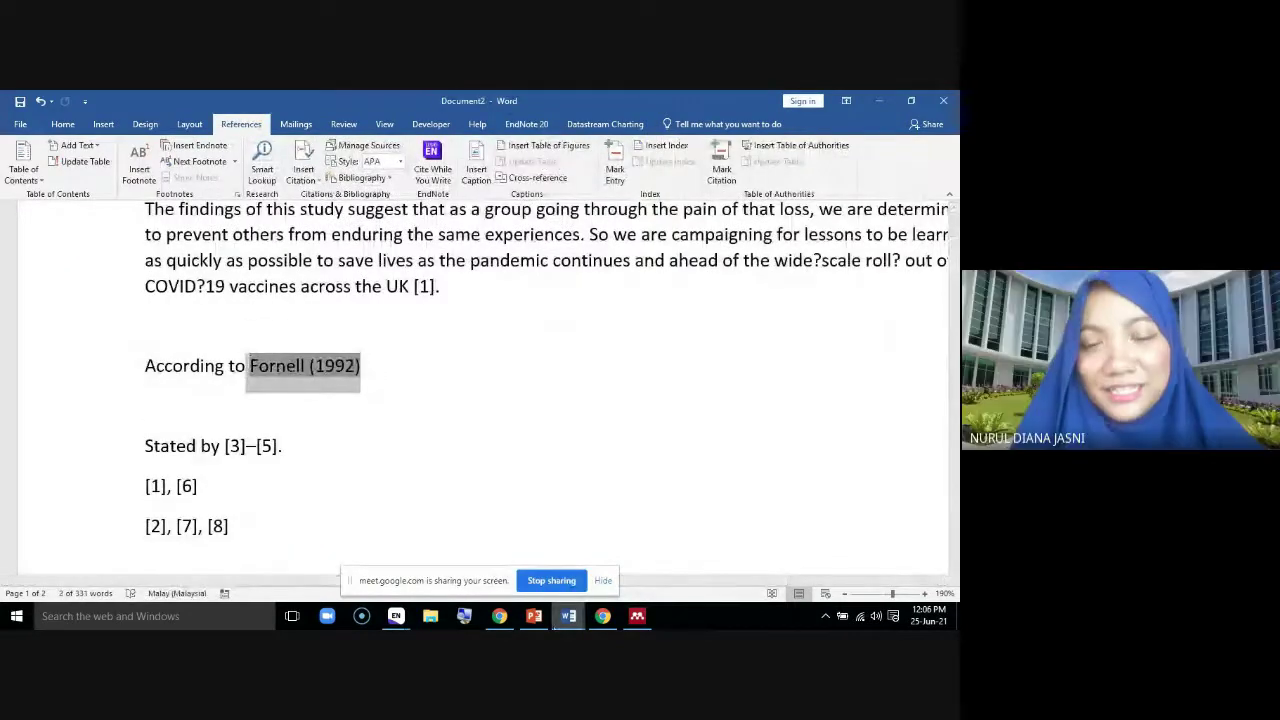
{"action": "mouse_move", "coordinate": [568, 620]}
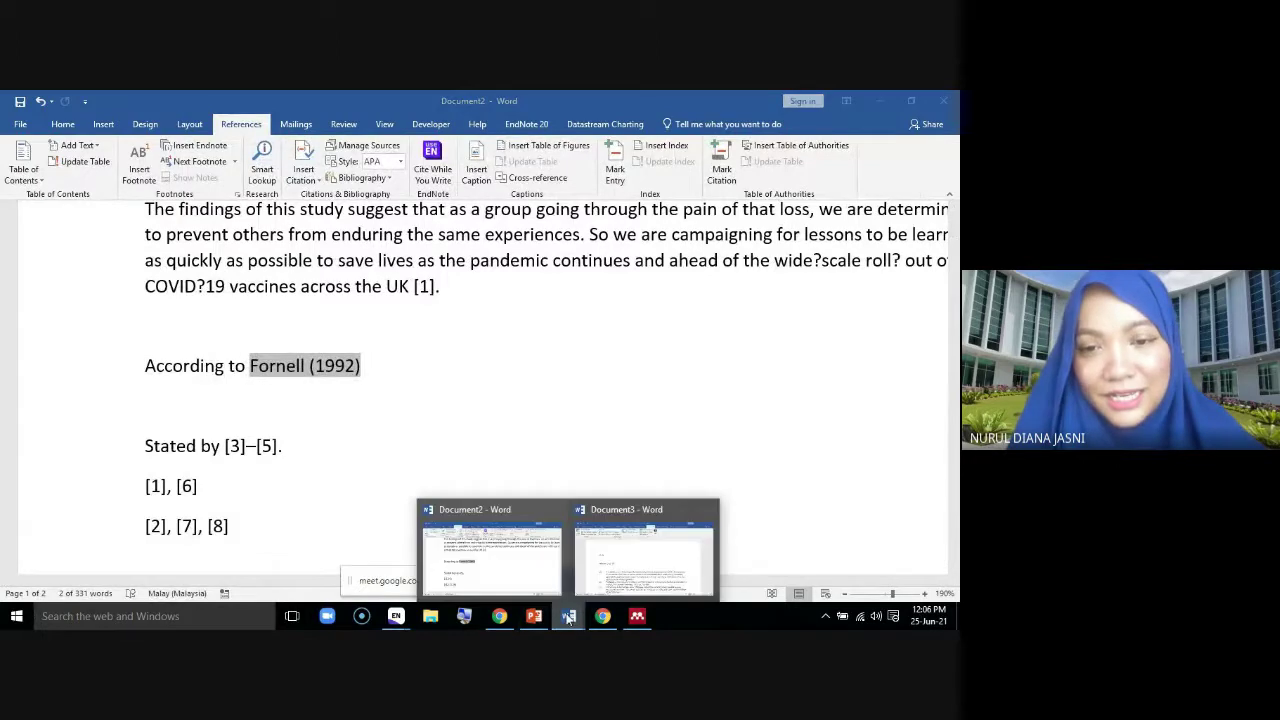
{"action": "left_click", "coordinate": [615, 565]}
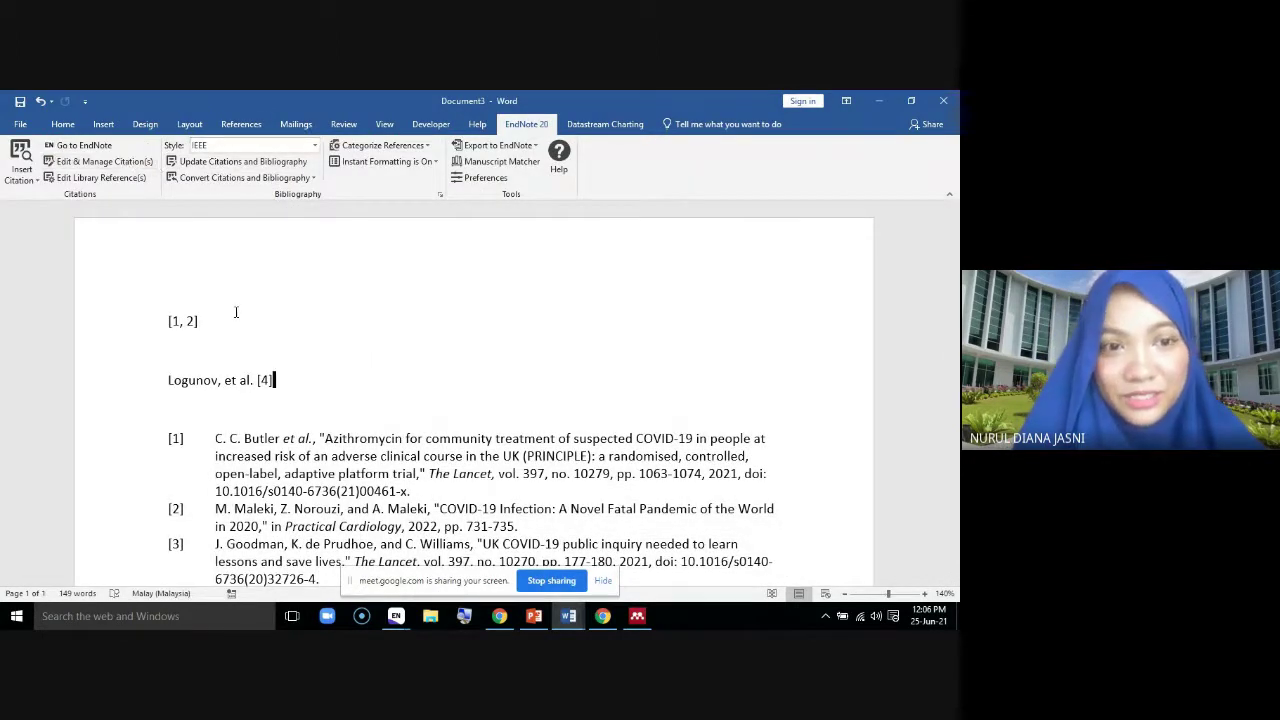
Reapply the APA 7th style, confirming citation formatting stays Default and leaving Edit & Manage Citations unchanged
{"action": "left_click", "coordinate": [312, 147]}
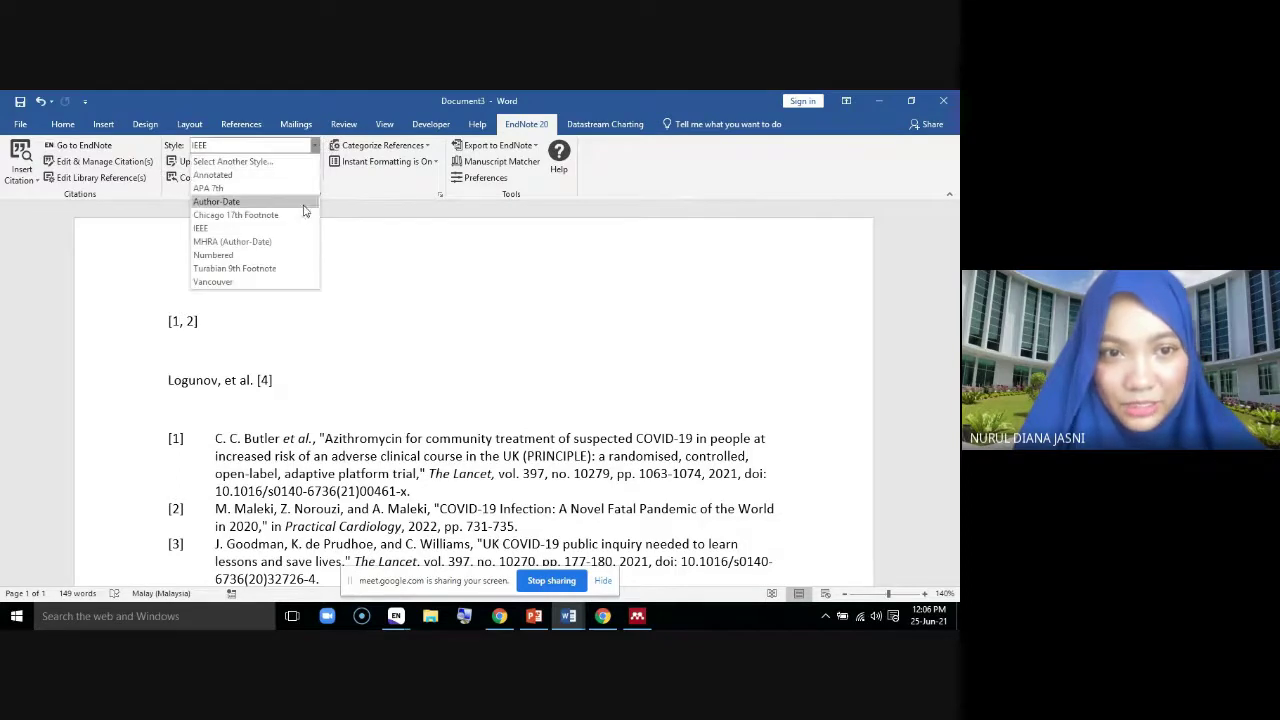
{"action": "left_click", "coordinate": [294, 187]}
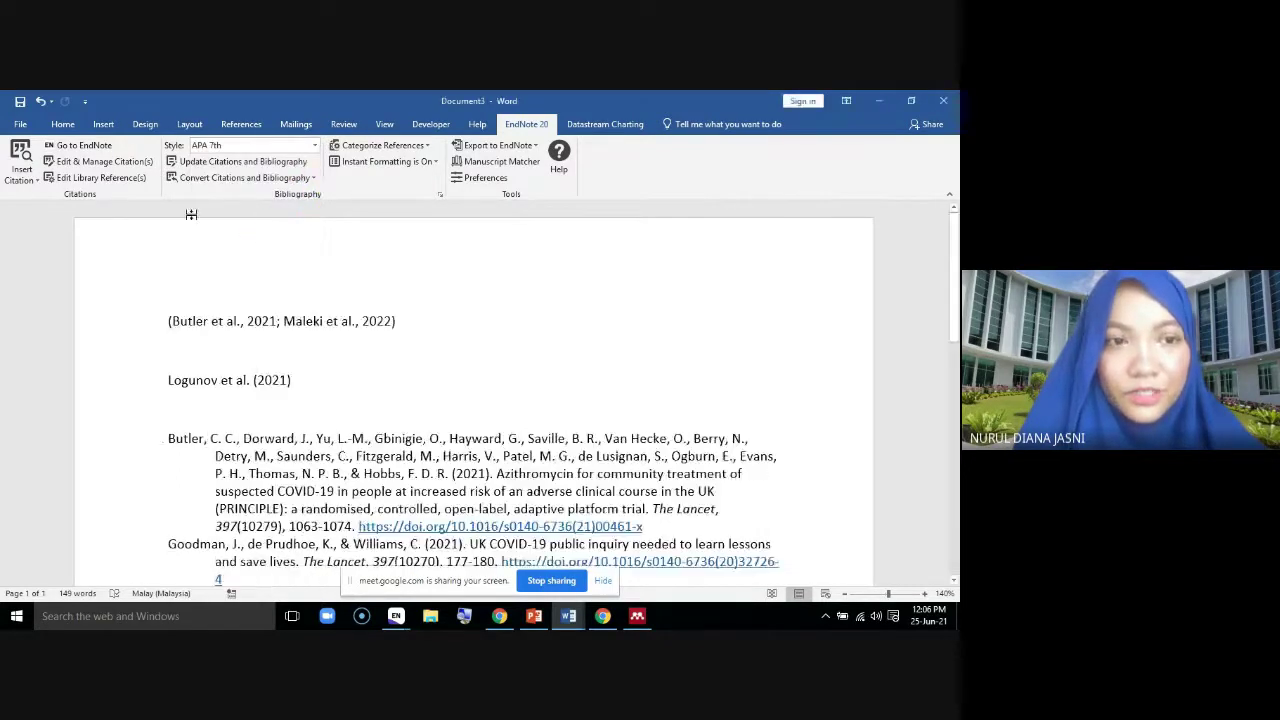
{"action": "left_click", "coordinate": [98, 162]}
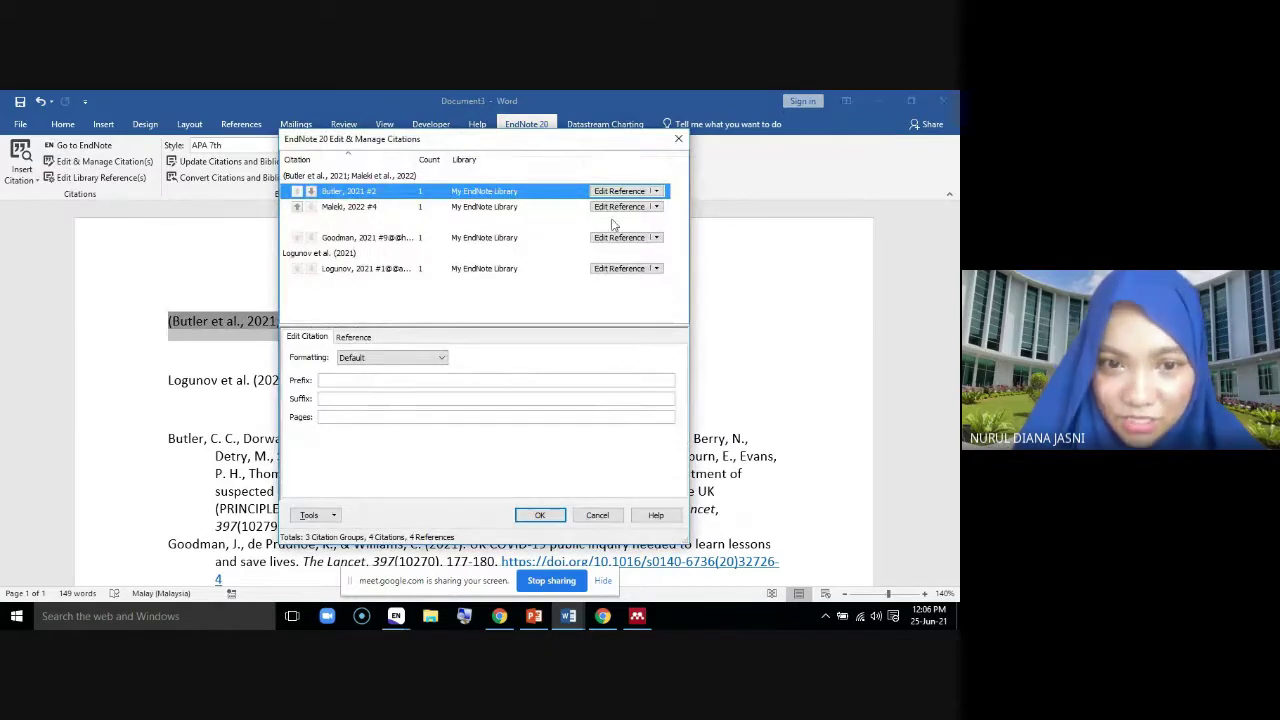
{"action": "left_click", "coordinate": [442, 358]}
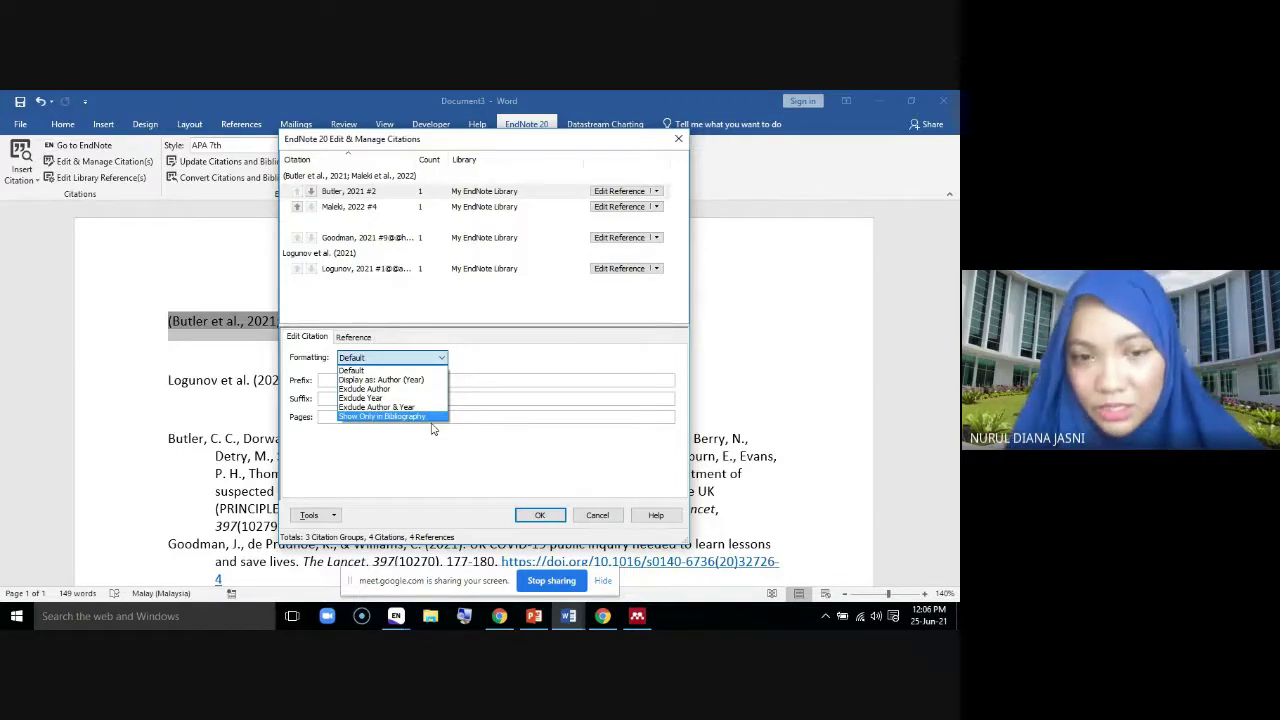
{"action": "left_click", "coordinate": [522, 423]}
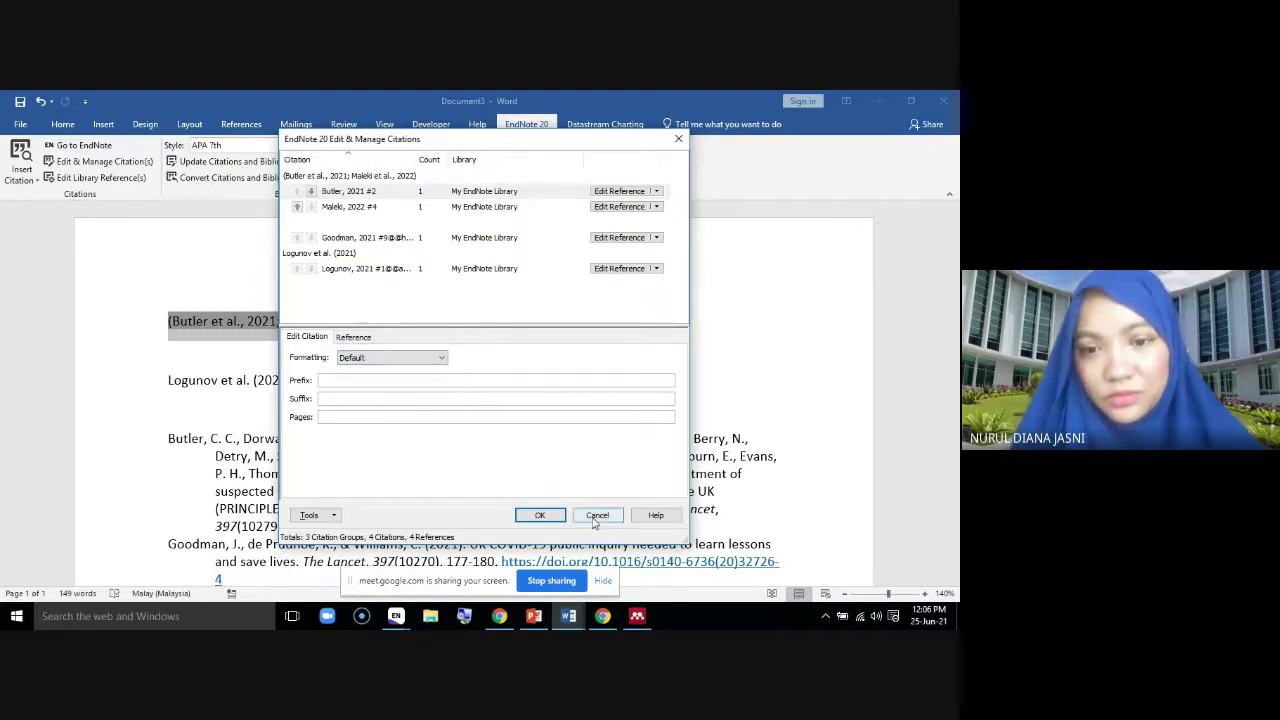
{"action": "left_click", "coordinate": [597, 515]}
{"action": "left_click", "coordinate": [446, 335]}
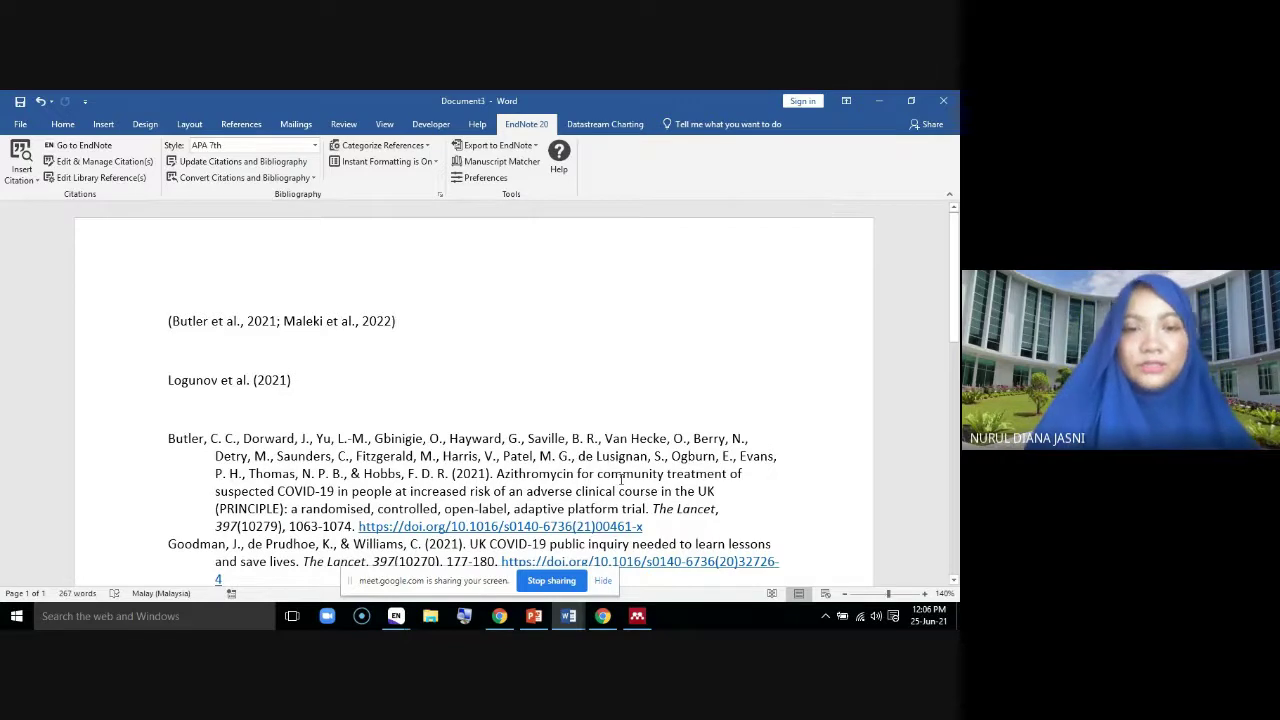
{"action": "scroll", "coordinate": [628, 433], "scroll_direction": "down", "scroll_amount": 2}
{"action": "scroll", "coordinate": [628, 433], "scroll_direction": "down", "scroll_amount": 2}
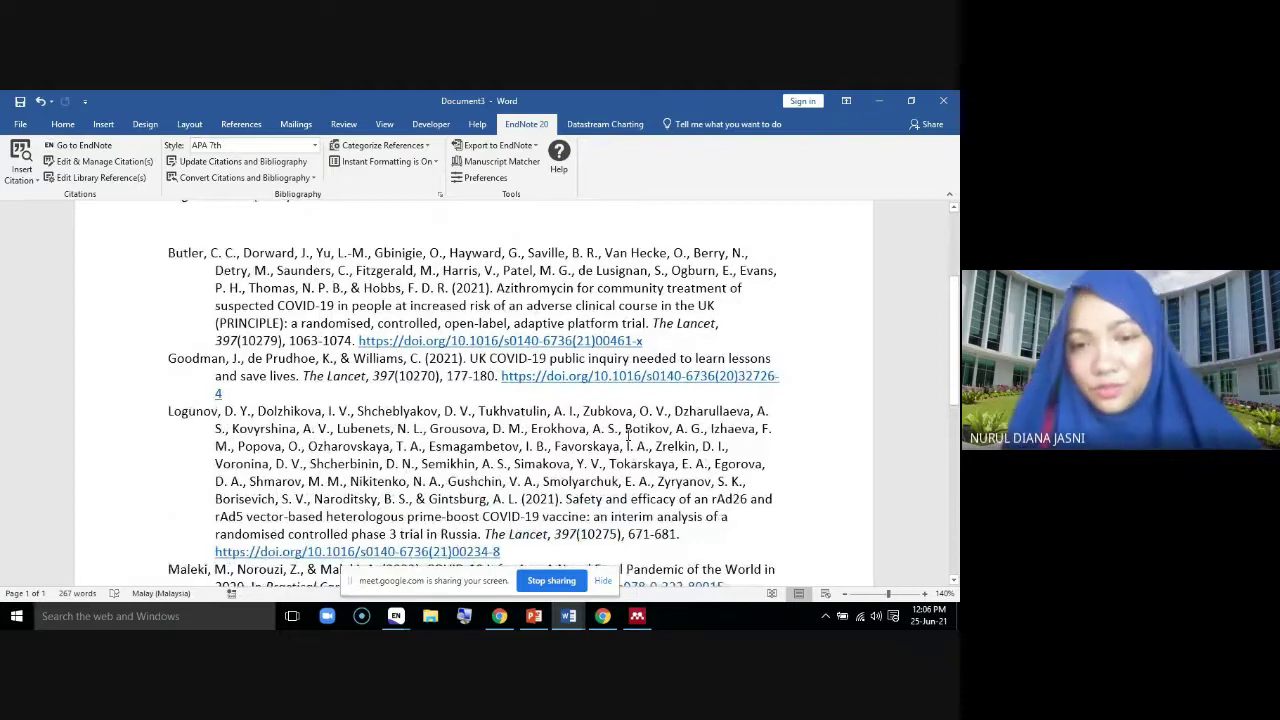
Open the Butler 2021 reference in the EndNote library and view its attached PDF article
{"action": "mouse_move", "coordinate": [396, 616]}
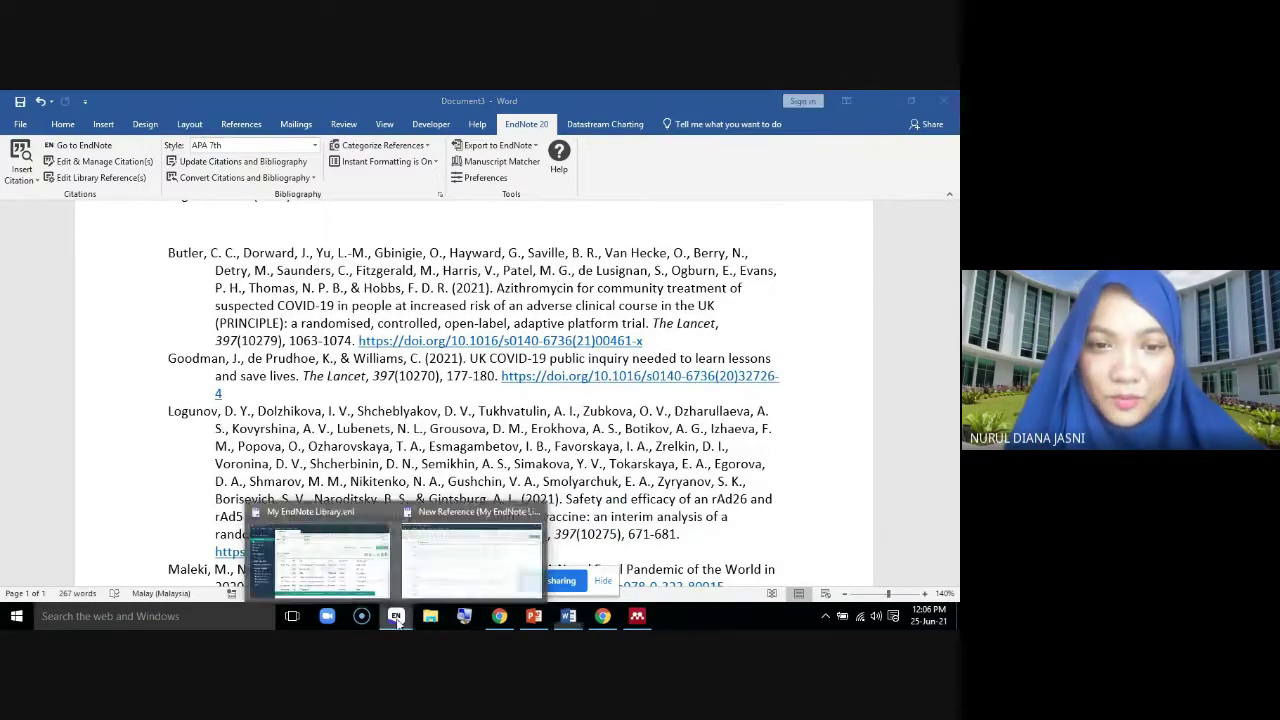
{"action": "left_click", "coordinate": [327, 565]}
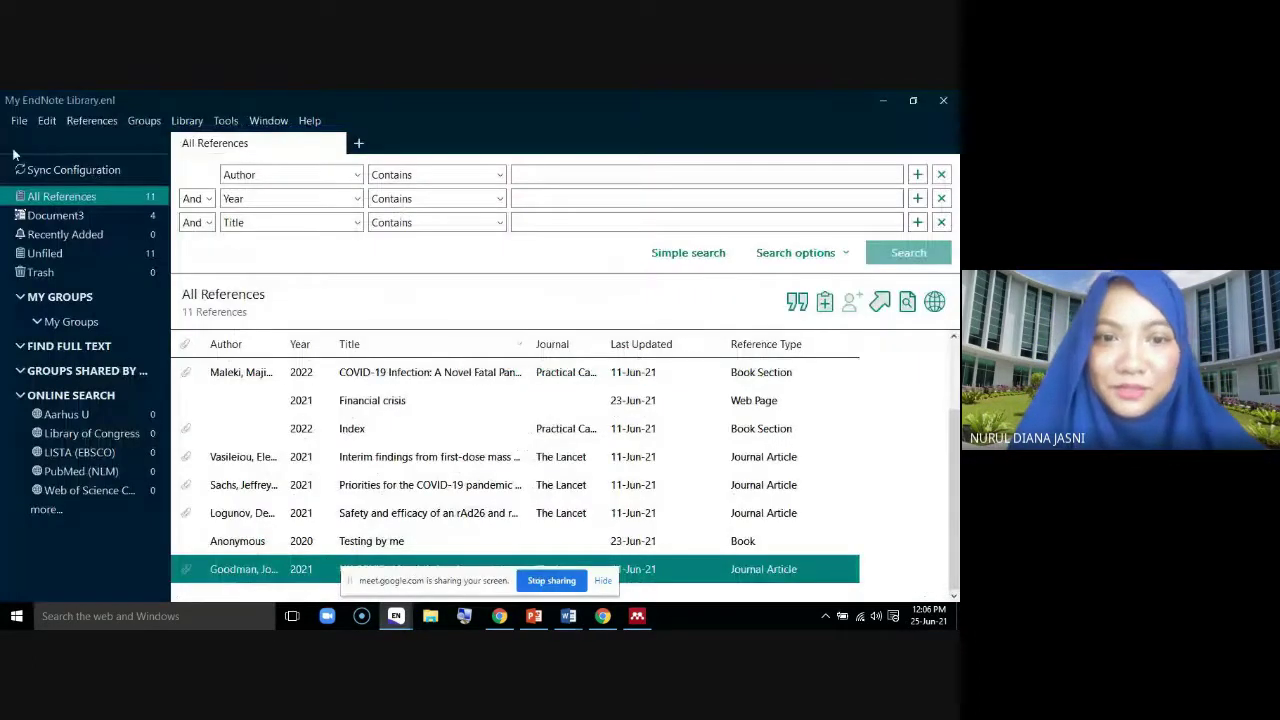
{"action": "scroll", "coordinate": [815, 497], "scroll_direction": "up", "scroll_amount": 2}
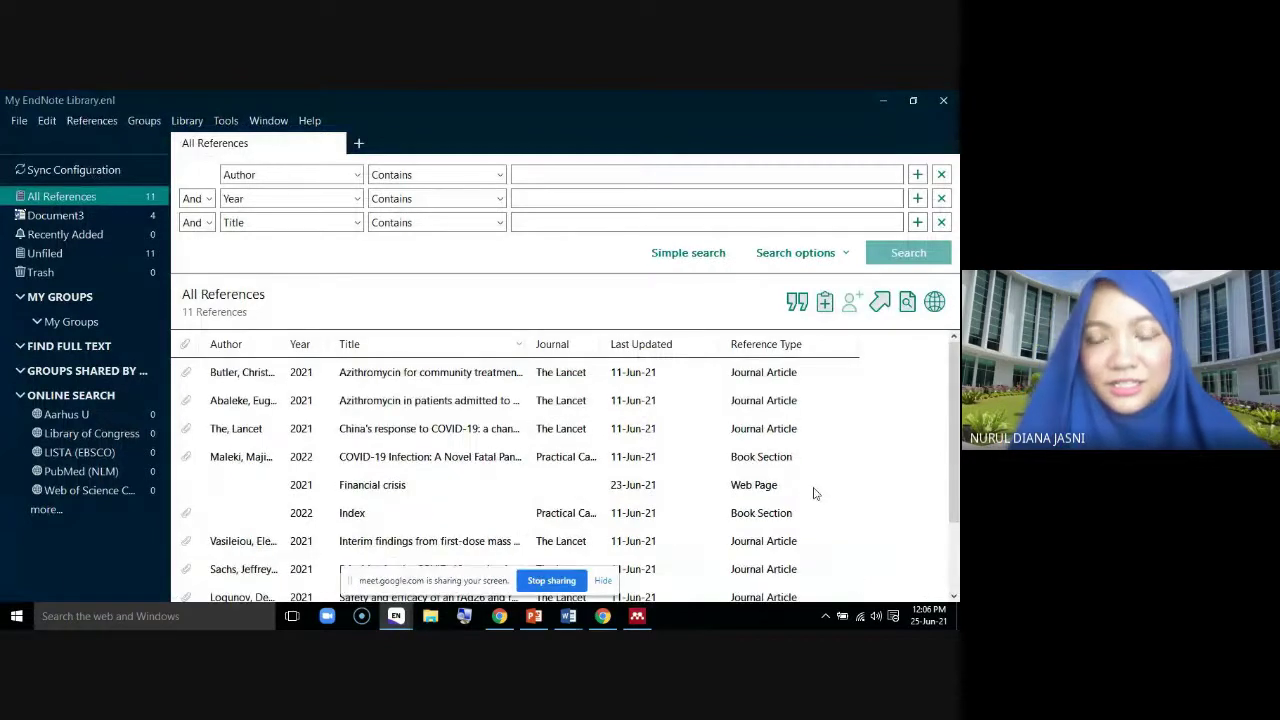
{"action": "double_click", "coordinate": [378, 380]}
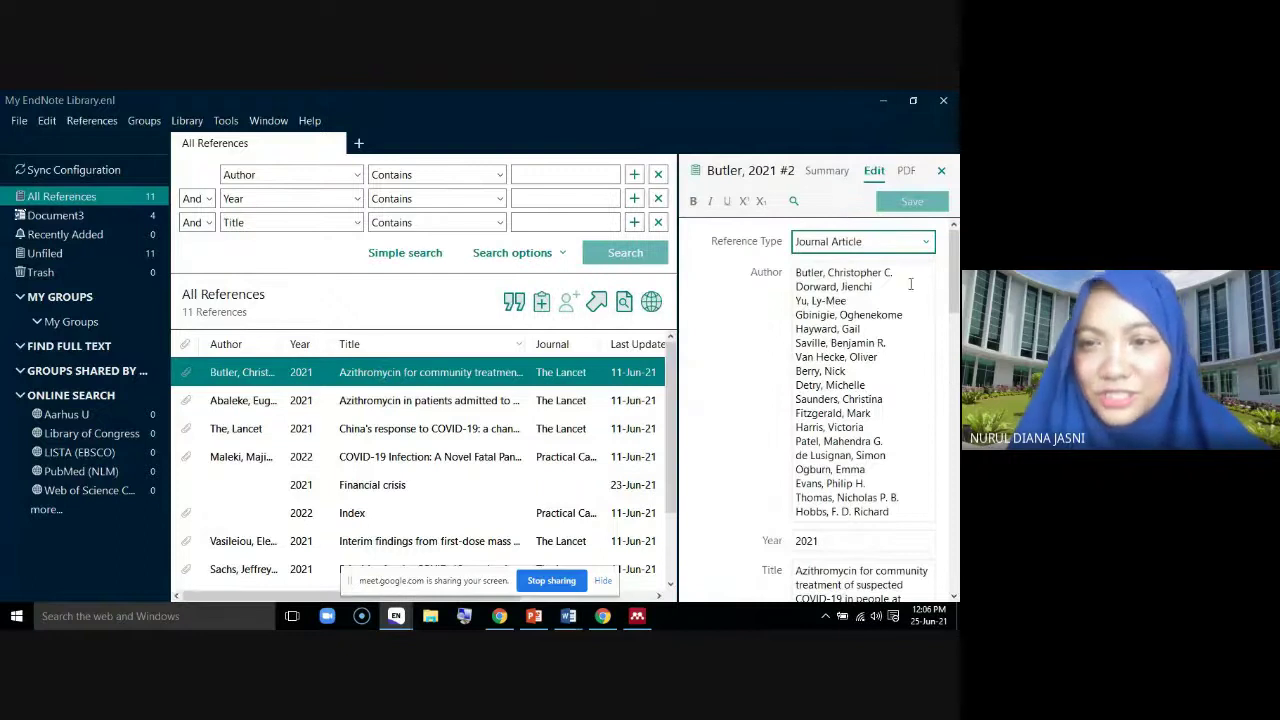
{"action": "left_click_drag", "start_coordinate": [950, 269], "coordinate": [953, 394]}
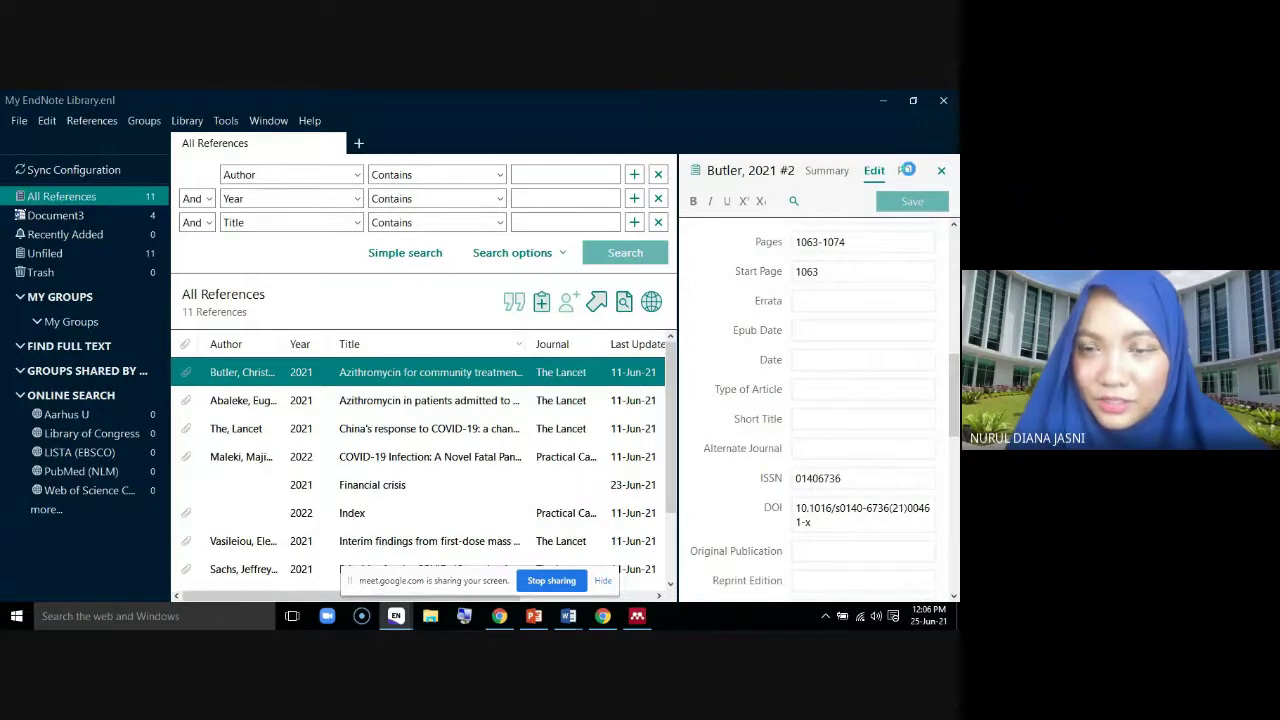
{"action": "left_click", "coordinate": [908, 172]}
{"action": "scroll", "coordinate": [900, 440], "scroll_direction": "down", "scroll_amount": 5}
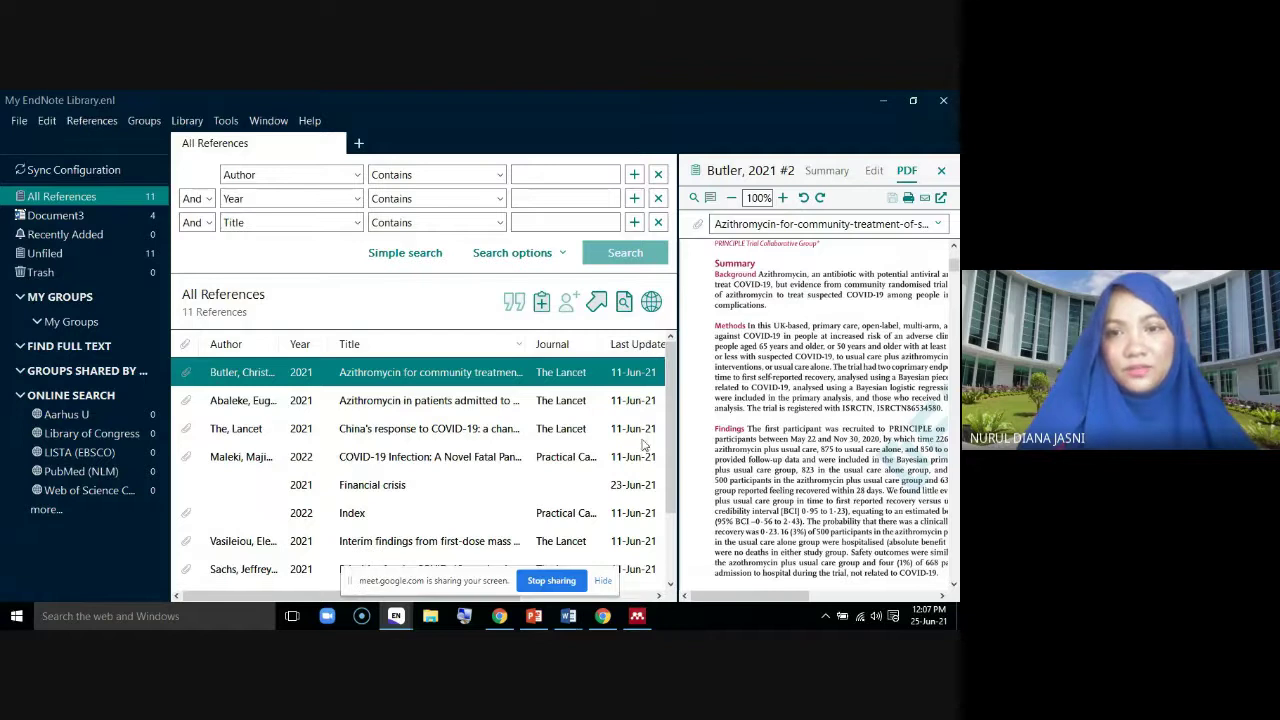
Select then clear a Methods passage in the Butler PDF, and stop sharing the screen in Google Meet
{"action": "left_click_drag", "start_coordinate": [767, 368], "coordinate": [846, 368]}
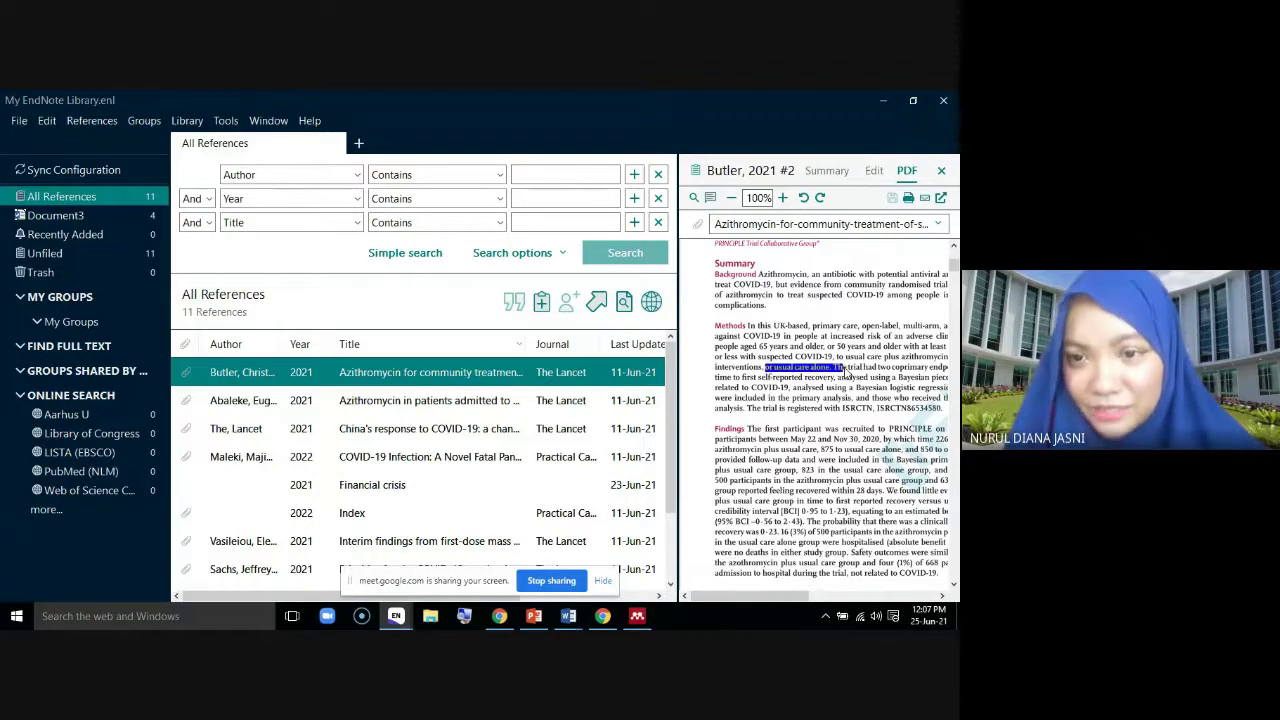
{"action": "left_click_drag", "start_coordinate": [759, 346], "coordinate": [848, 378]}
{"action": "left_click", "coordinate": [823, 420]}
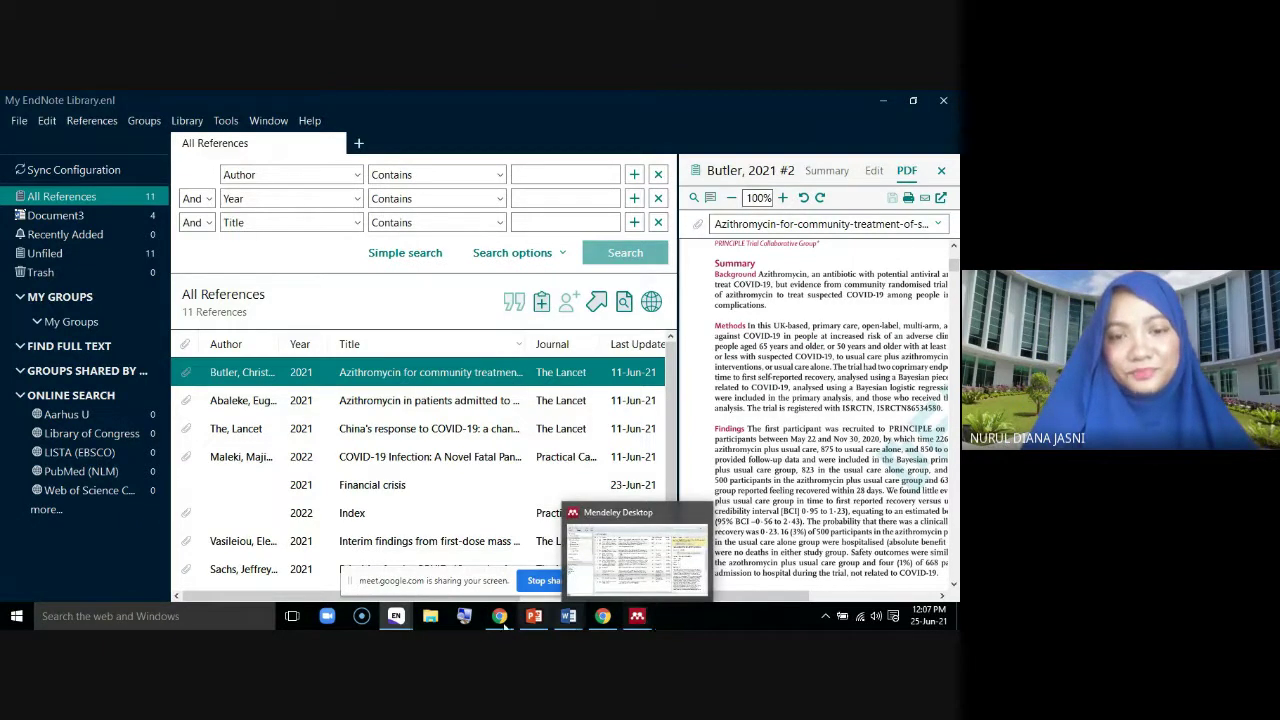
{"action": "mouse_move", "coordinate": [508, 625]}
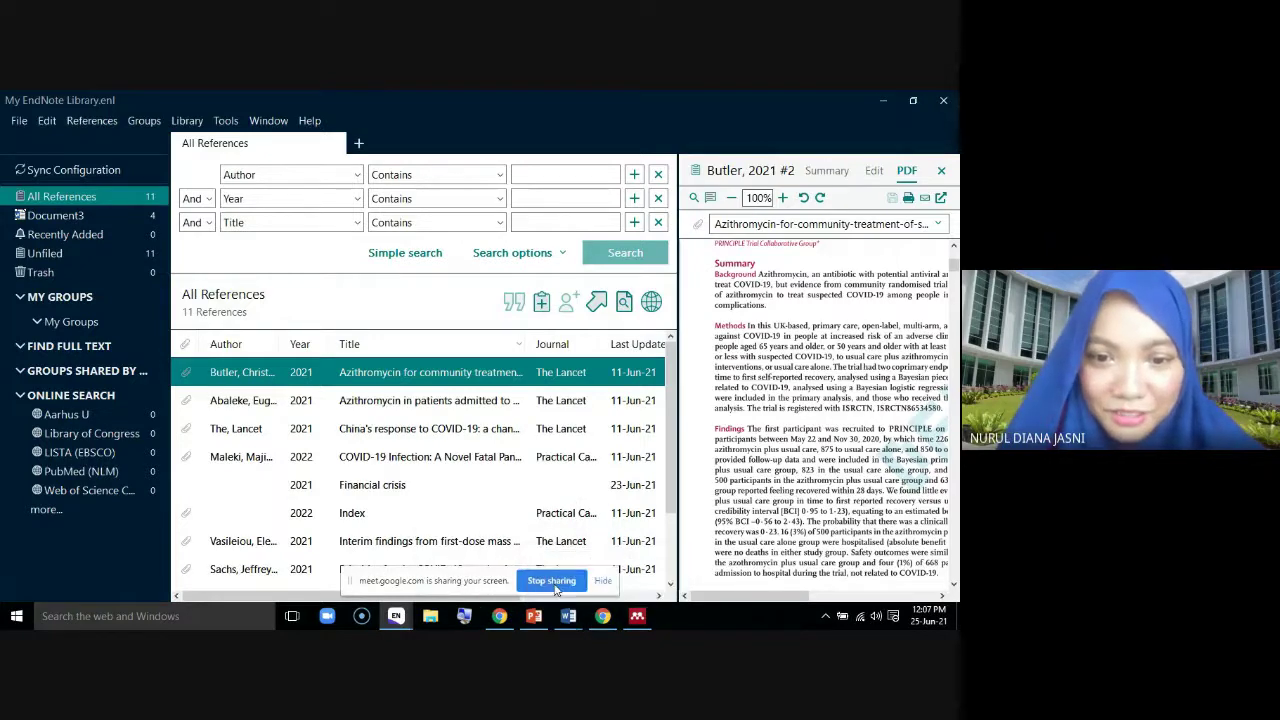
{"action": "left_click", "coordinate": [555, 586]}
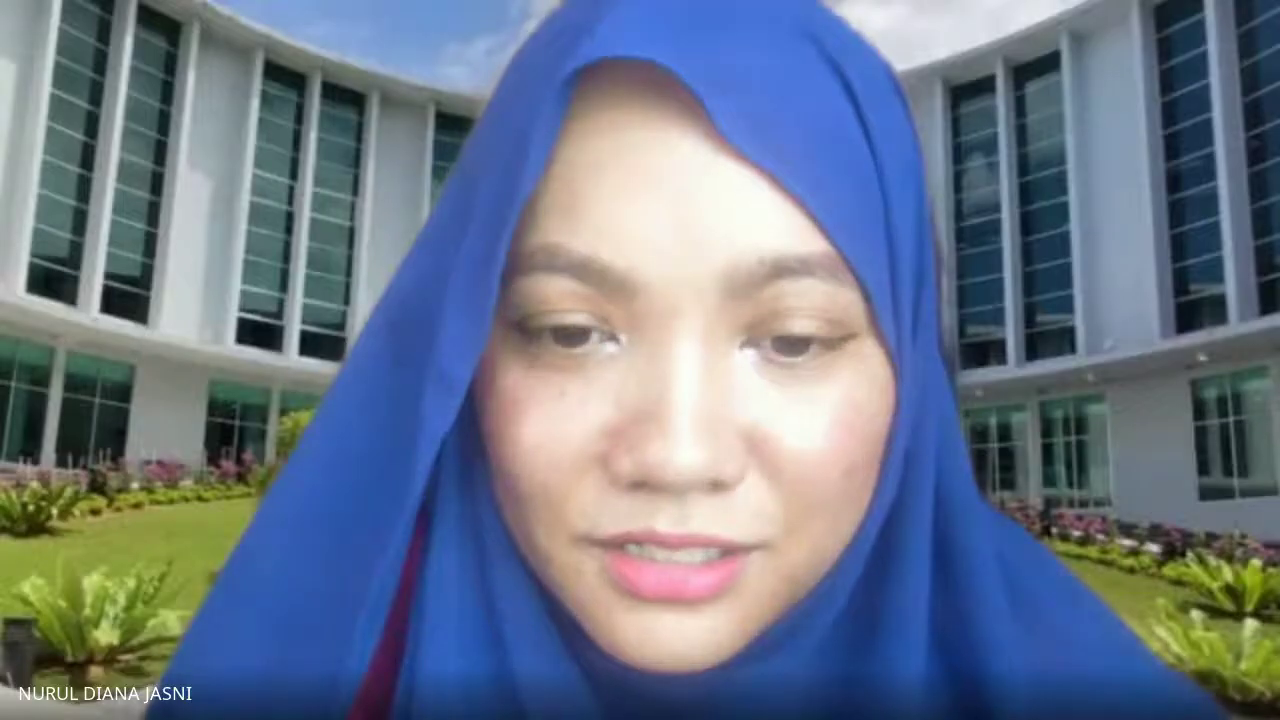